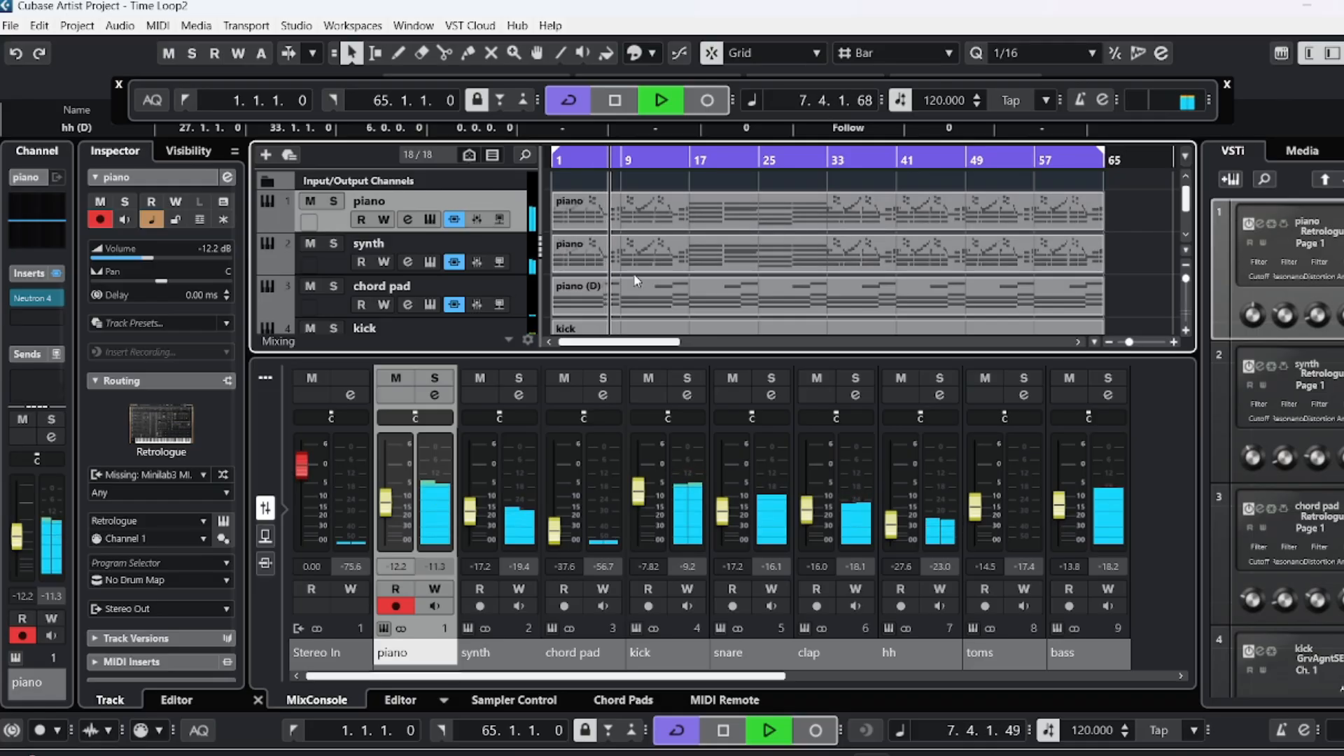
Show the piano part's notes in the editor and review the project's tracks from piano through bass.
{"action": "left_click", "coordinate": [671, 208]}
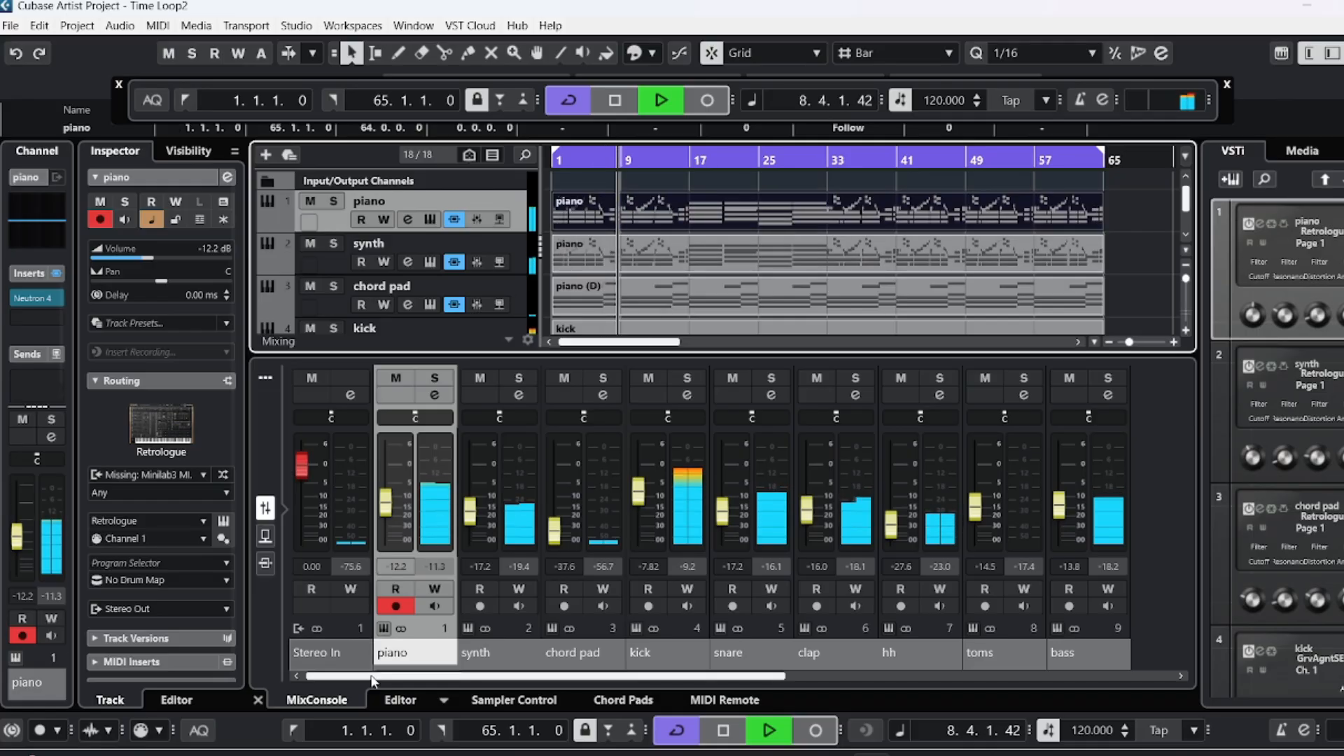
{"action": "left_click", "coordinate": [401, 702]}
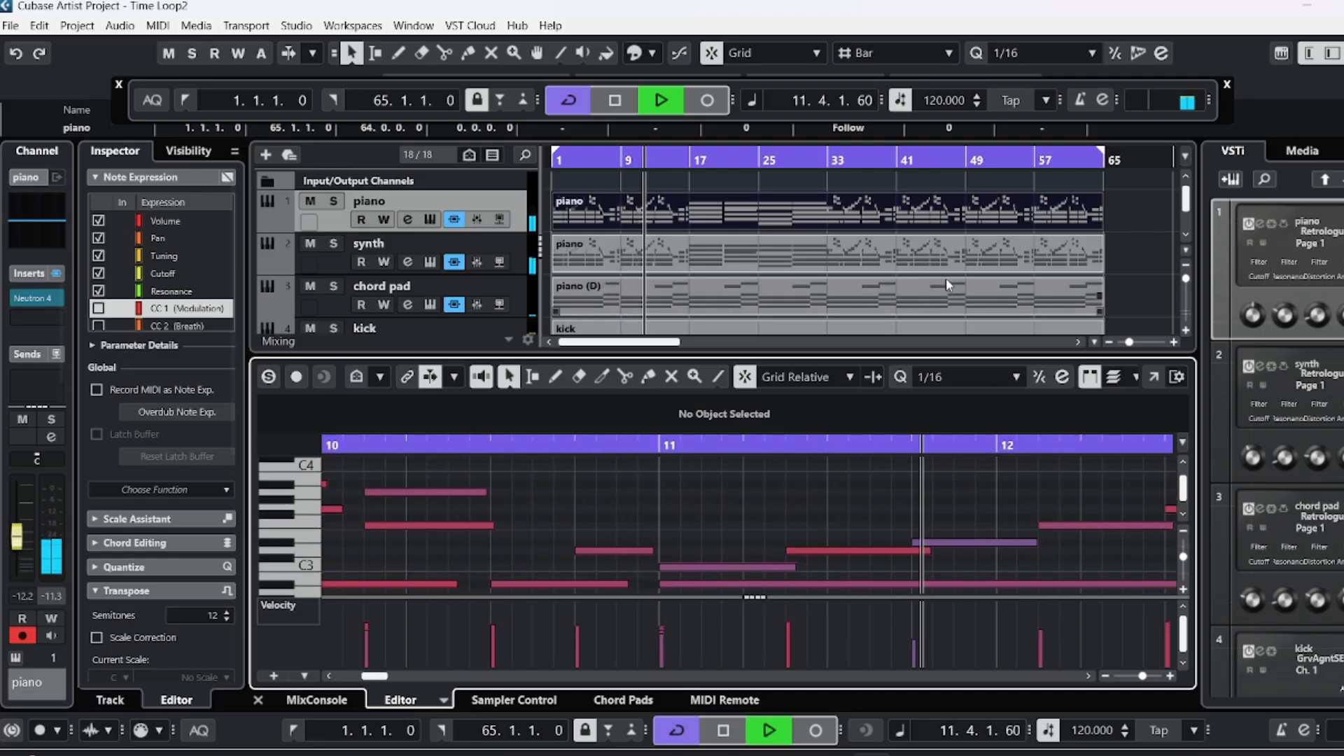
{"action": "scroll", "coordinate": [840, 273], "scroll_direction": "down", "scroll_amount": 1}
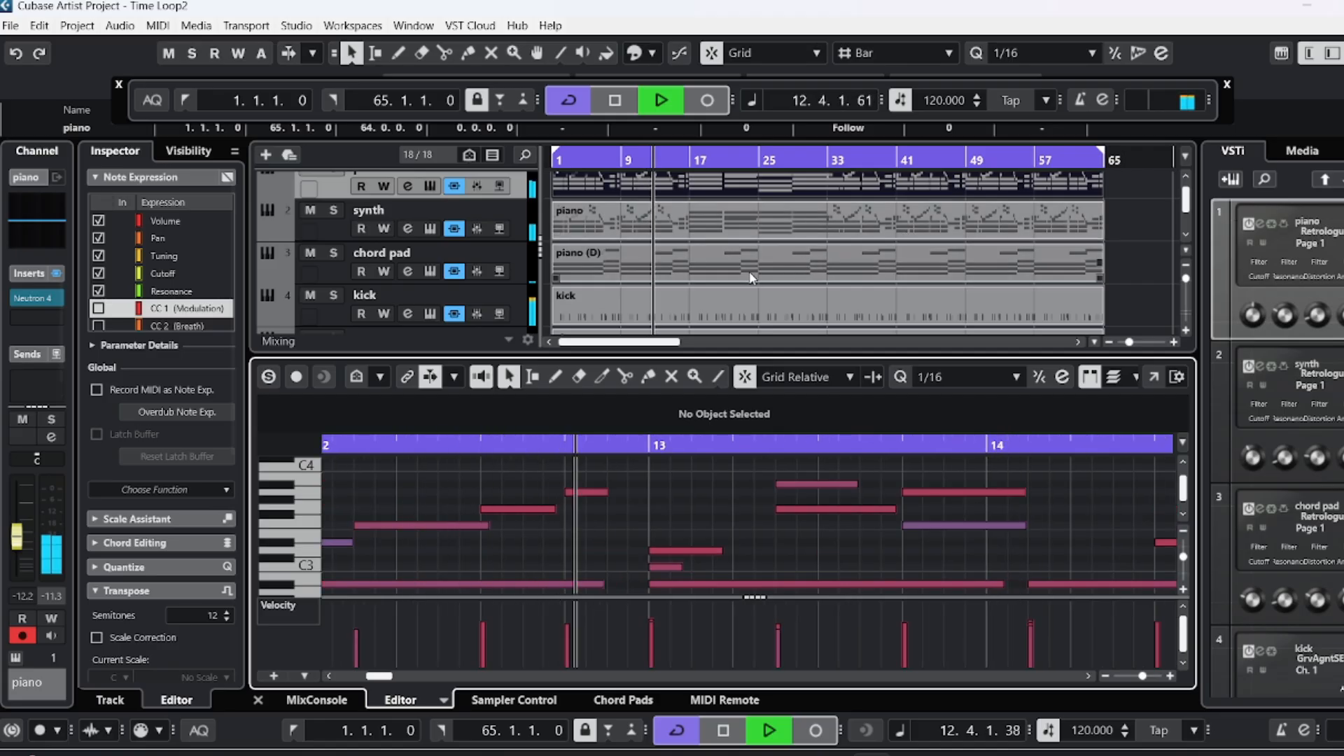
{"action": "scroll", "coordinate": [799, 268], "scroll_direction": "down", "scroll_amount": 1}
{"action": "scroll", "coordinate": [789, 260], "scroll_direction": "down", "scroll_amount": 1}
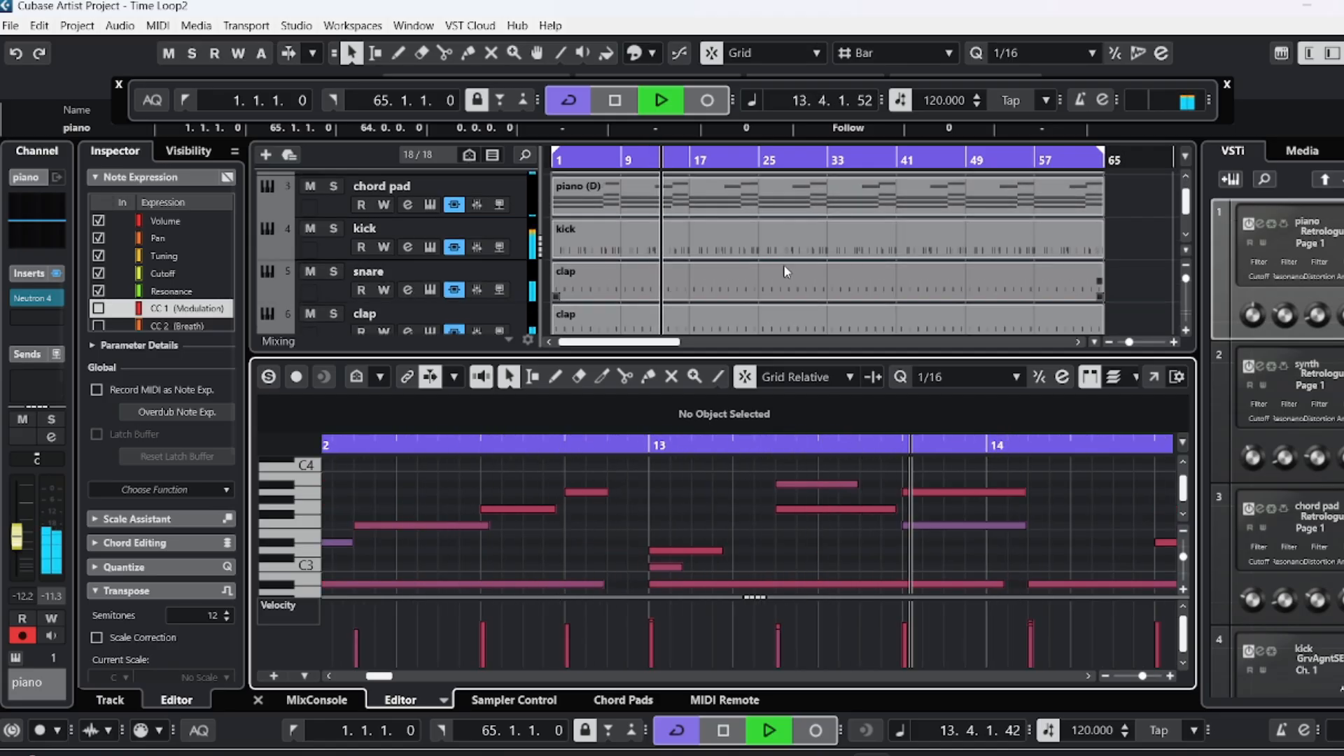
{"action": "scroll", "coordinate": [784, 263], "scroll_direction": "down", "scroll_amount": 1}
{"action": "scroll", "coordinate": [778, 263], "scroll_direction": "down", "scroll_amount": 3}
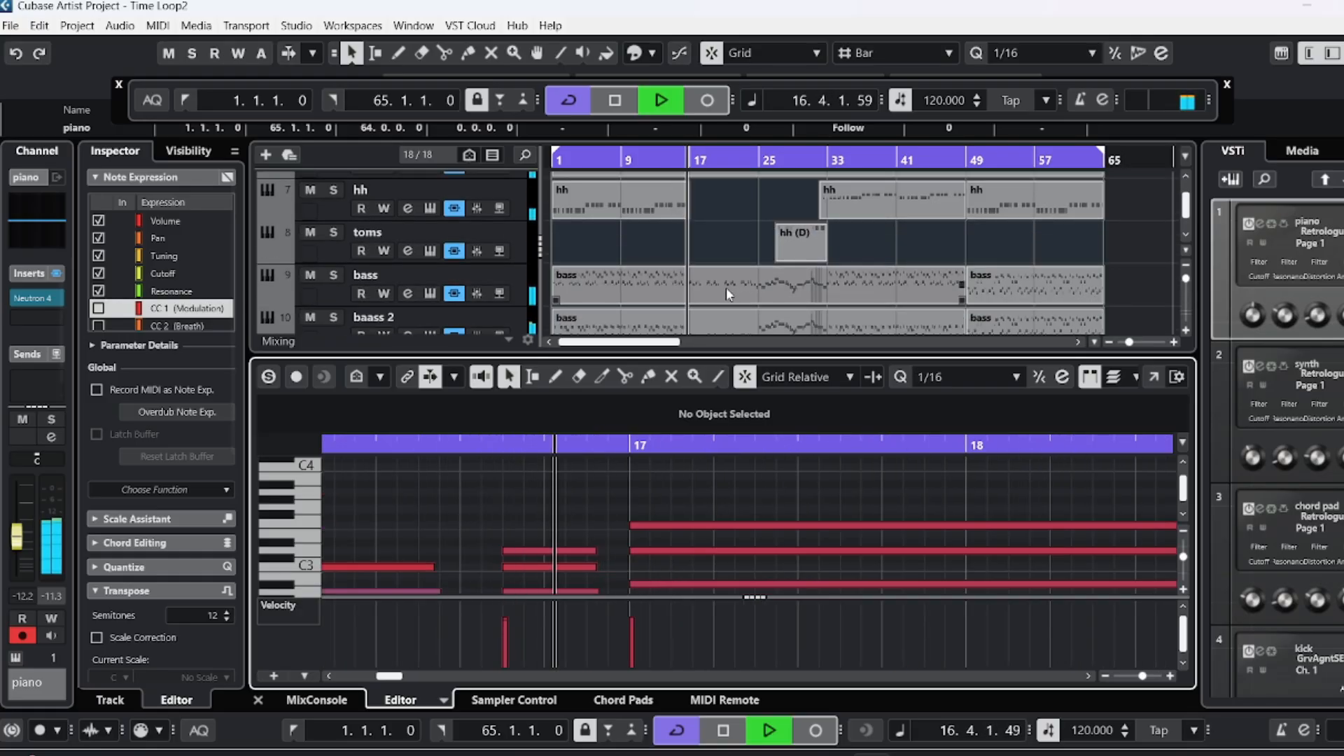
{"action": "scroll", "coordinate": [728, 288], "scroll_direction": "down", "scroll_amount": 1}
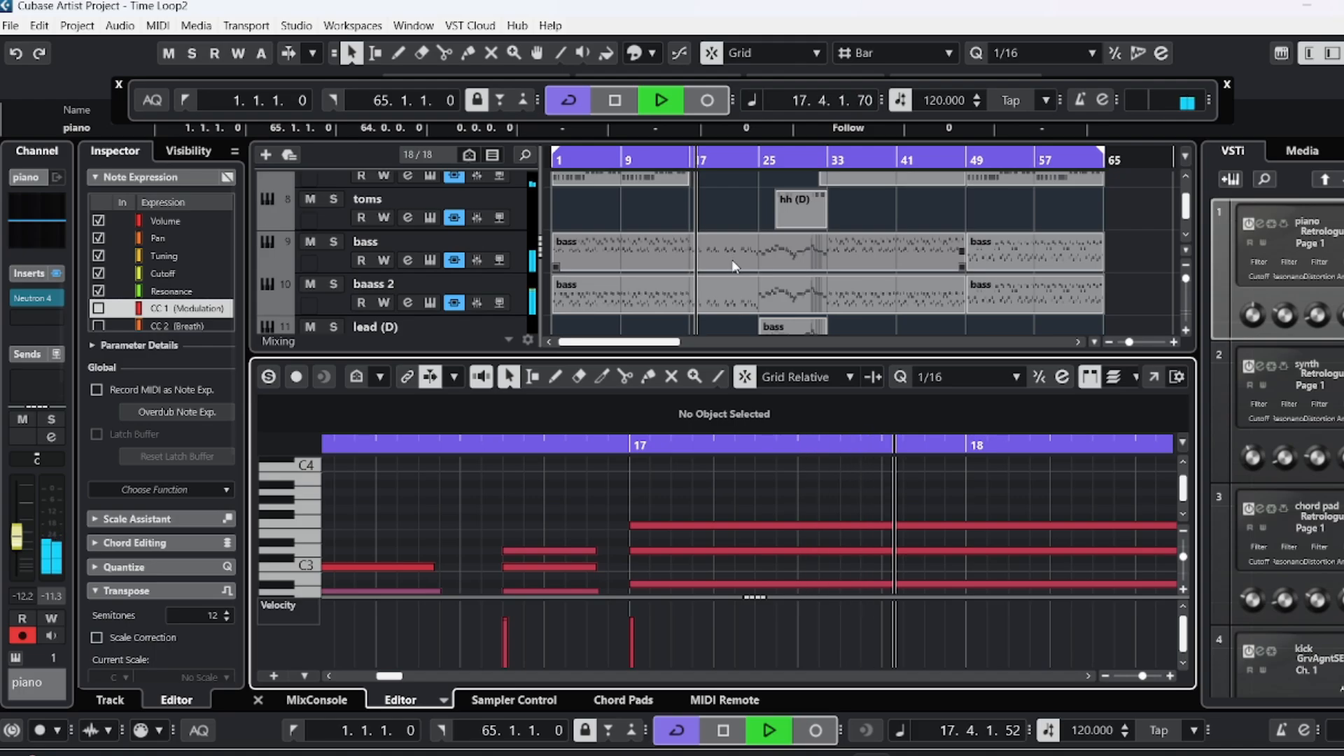
Show the notes of the long bass part and review the remaining tracks down to fx.
{"action": "scroll", "coordinate": [731, 238], "scroll_direction": "down", "scroll_amount": 1}
{"action": "left_click", "coordinate": [732, 226]}
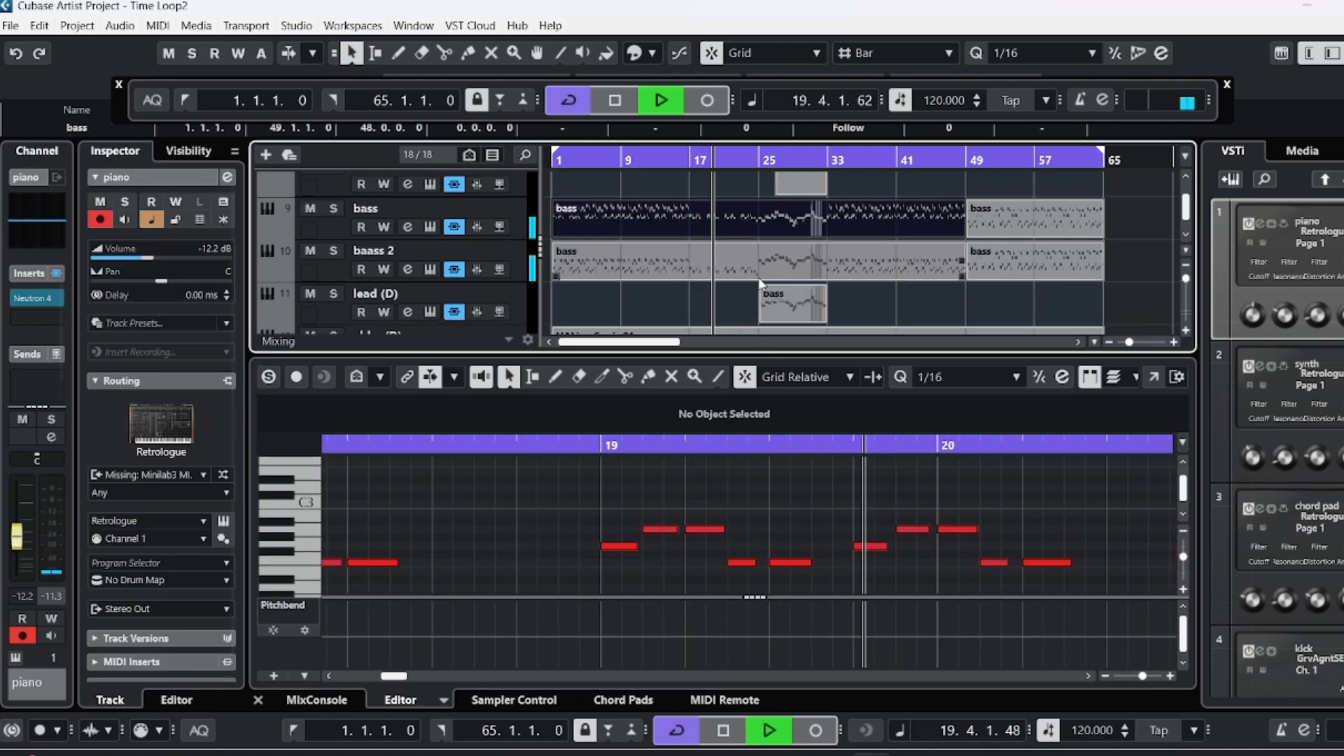
{"action": "scroll", "coordinate": [754, 306], "scroll_direction": "down", "scroll_amount": 1}
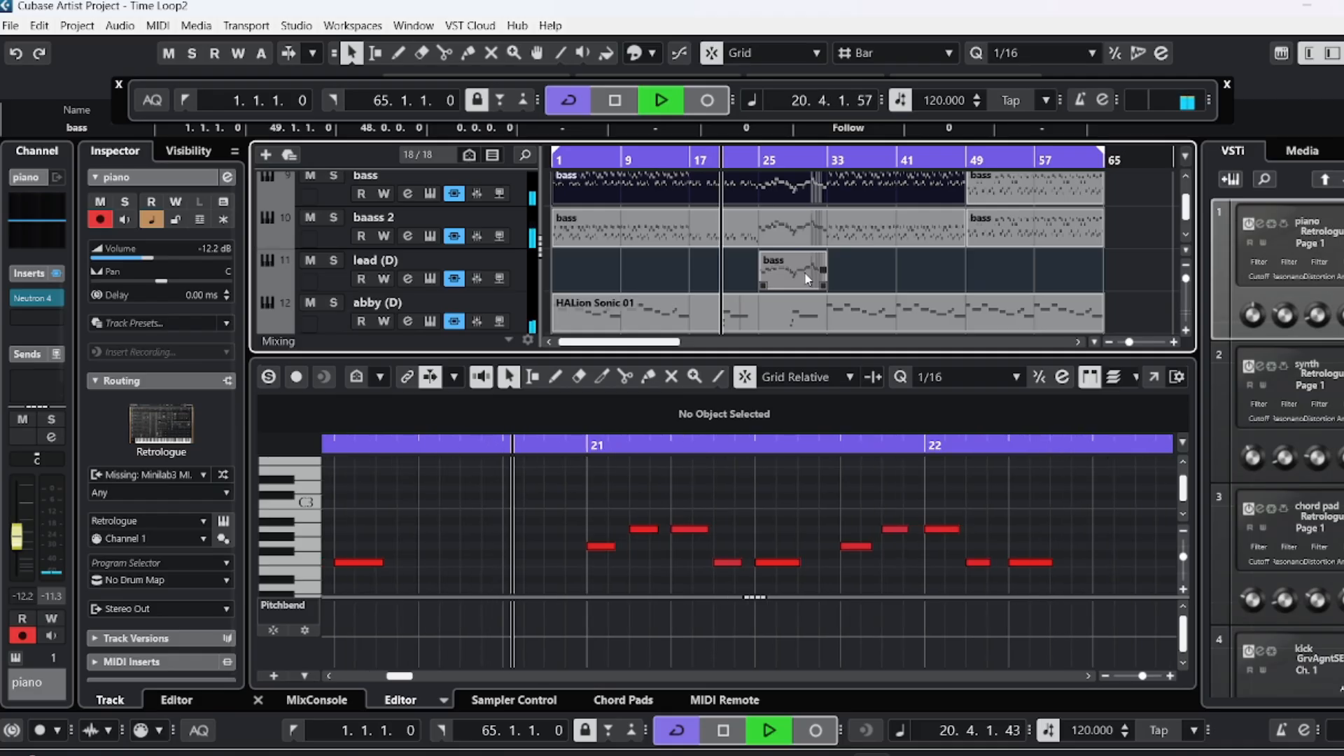
{"action": "scroll", "coordinate": [773, 277], "scroll_direction": "down", "scroll_amount": 2}
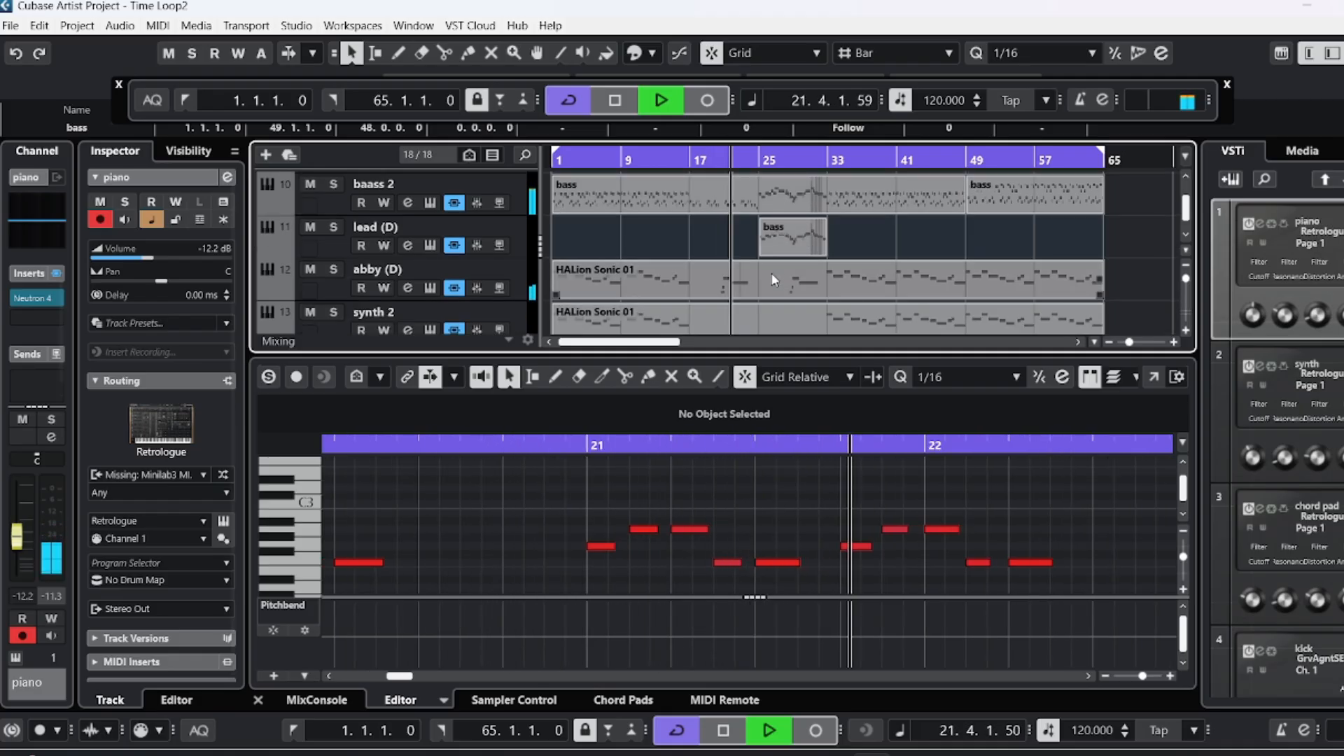
{"action": "scroll", "coordinate": [784, 273], "scroll_direction": "down", "scroll_amount": 1}
{"action": "scroll", "coordinate": [784, 271], "scroll_direction": "down", "scroll_amount": 1}
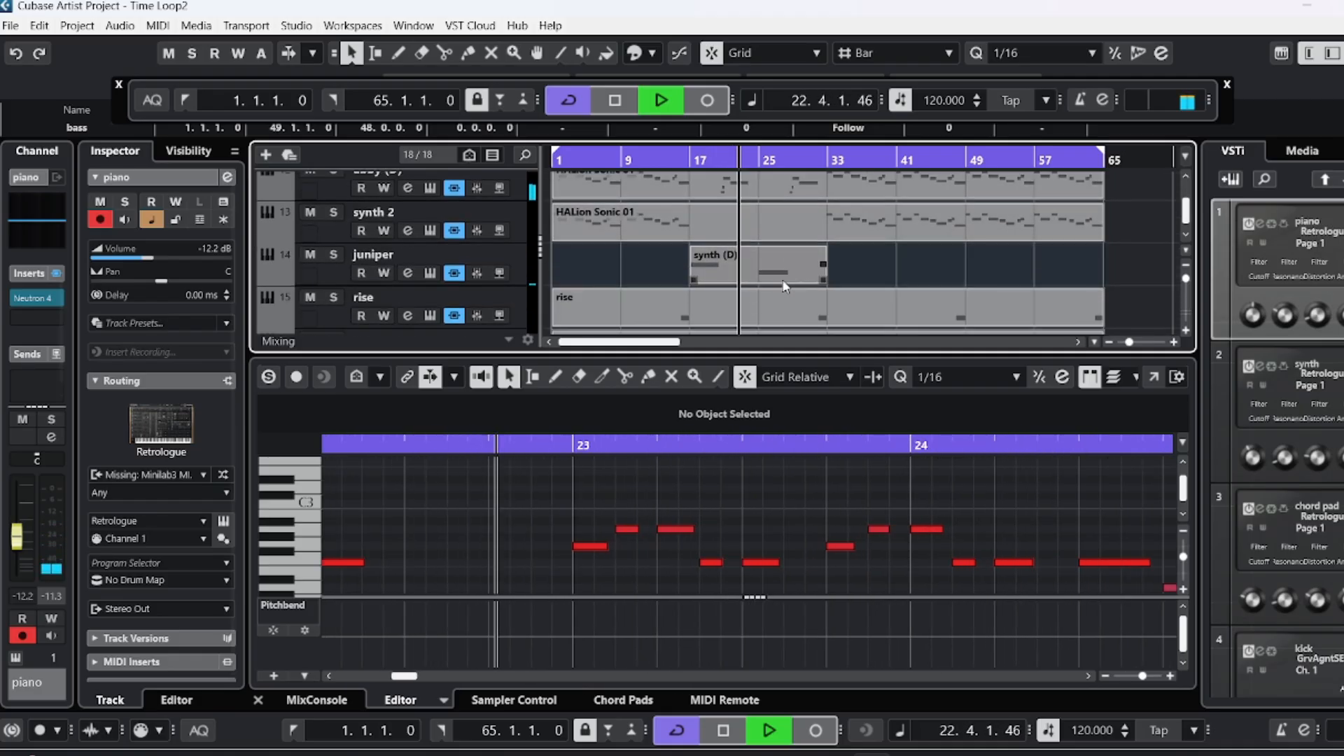
{"action": "scroll", "coordinate": [771, 268], "scroll_direction": "down", "scroll_amount": 1}
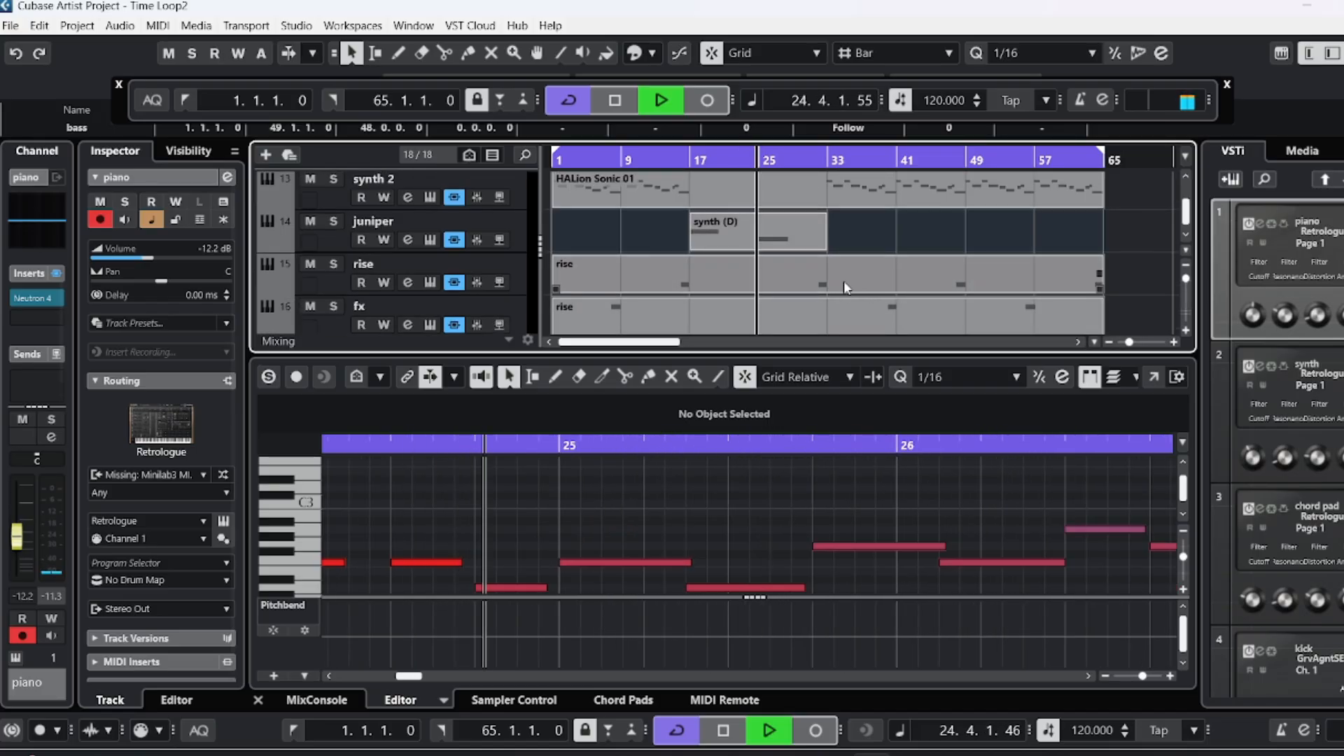
{"action": "scroll", "coordinate": [837, 275], "scroll_direction": "up", "scroll_amount": 5}
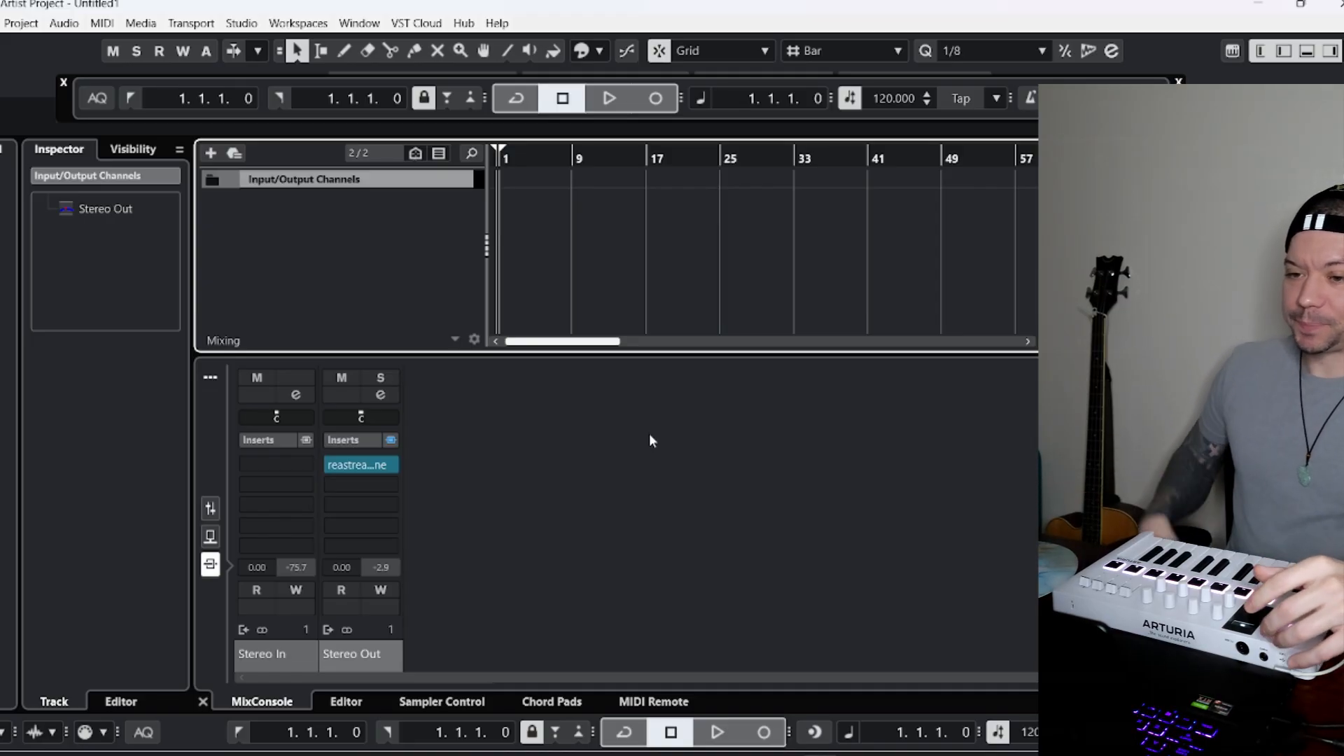
Add an instrument track using Retrologue with Minilab3 MIDI as input and Stereo Out as output.
{"action": "right_click", "coordinate": [332, 223]}
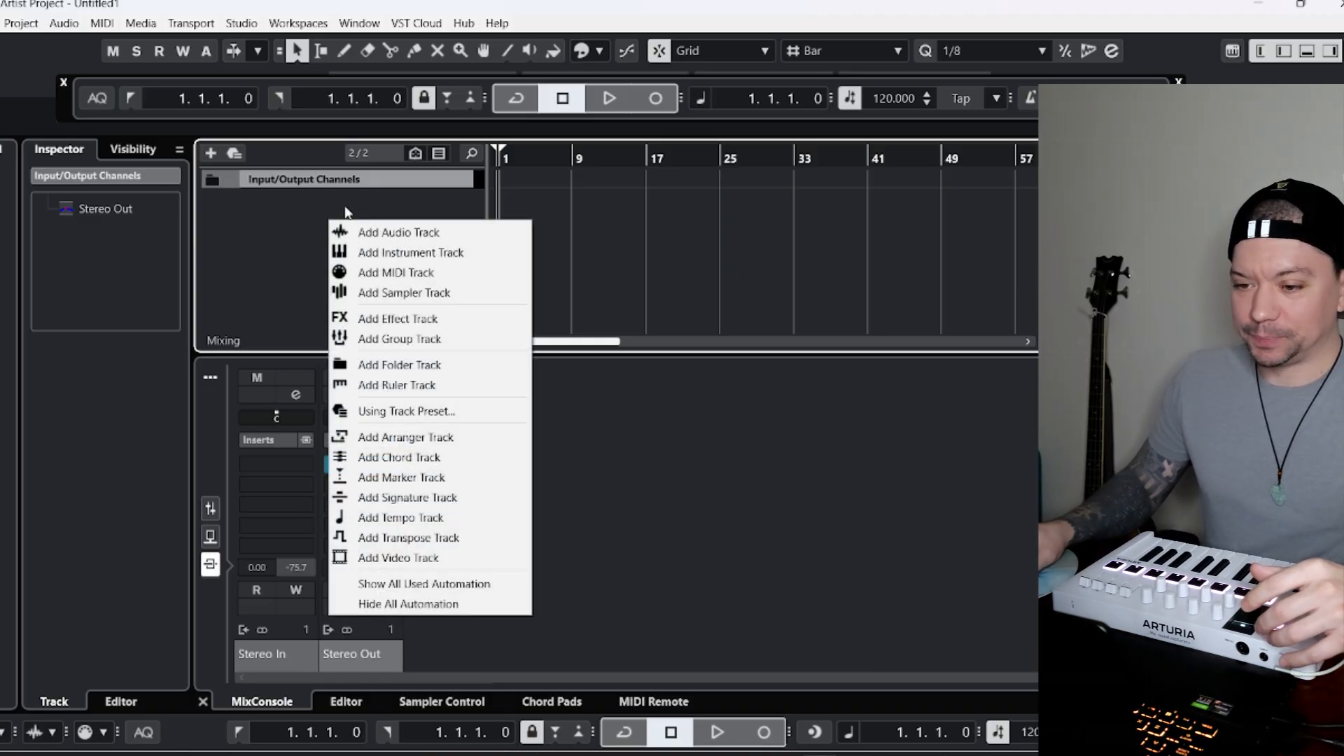
{"action": "left_click", "coordinate": [382, 255]}
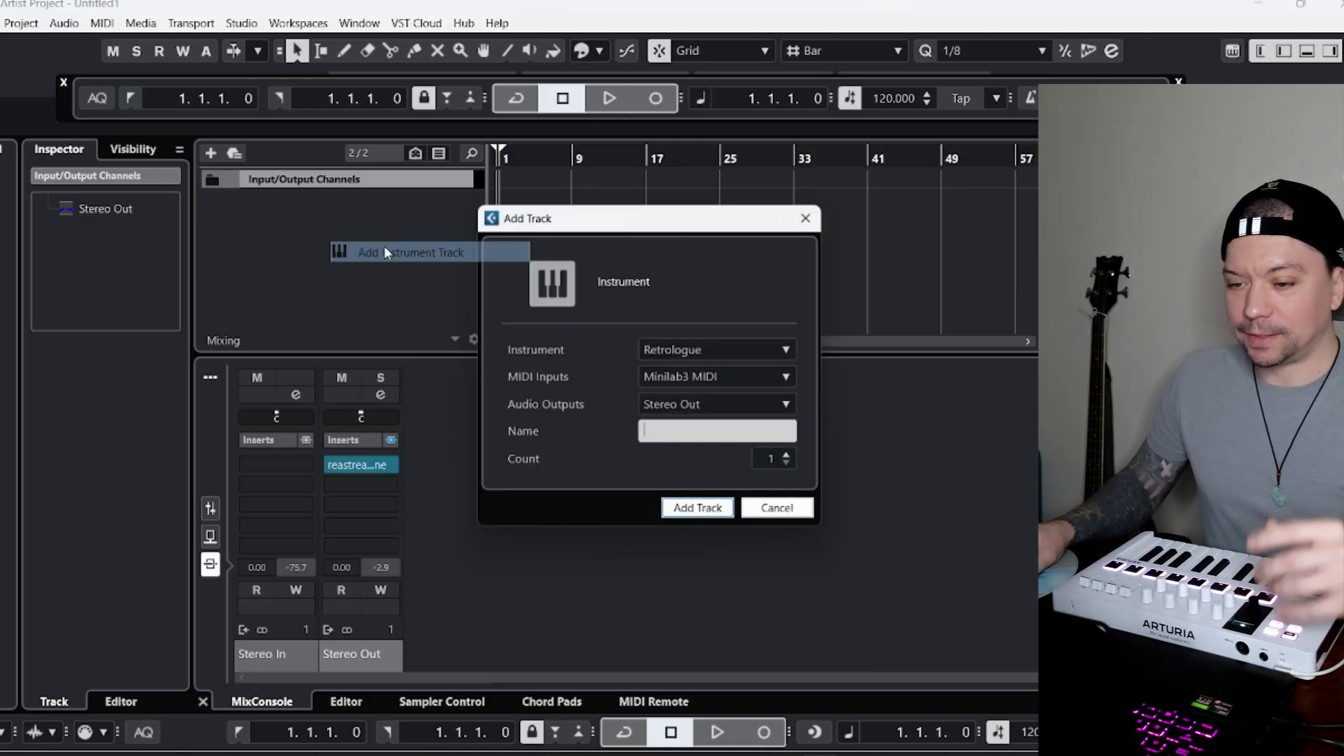
{"action": "left_click", "coordinate": [694, 512]}
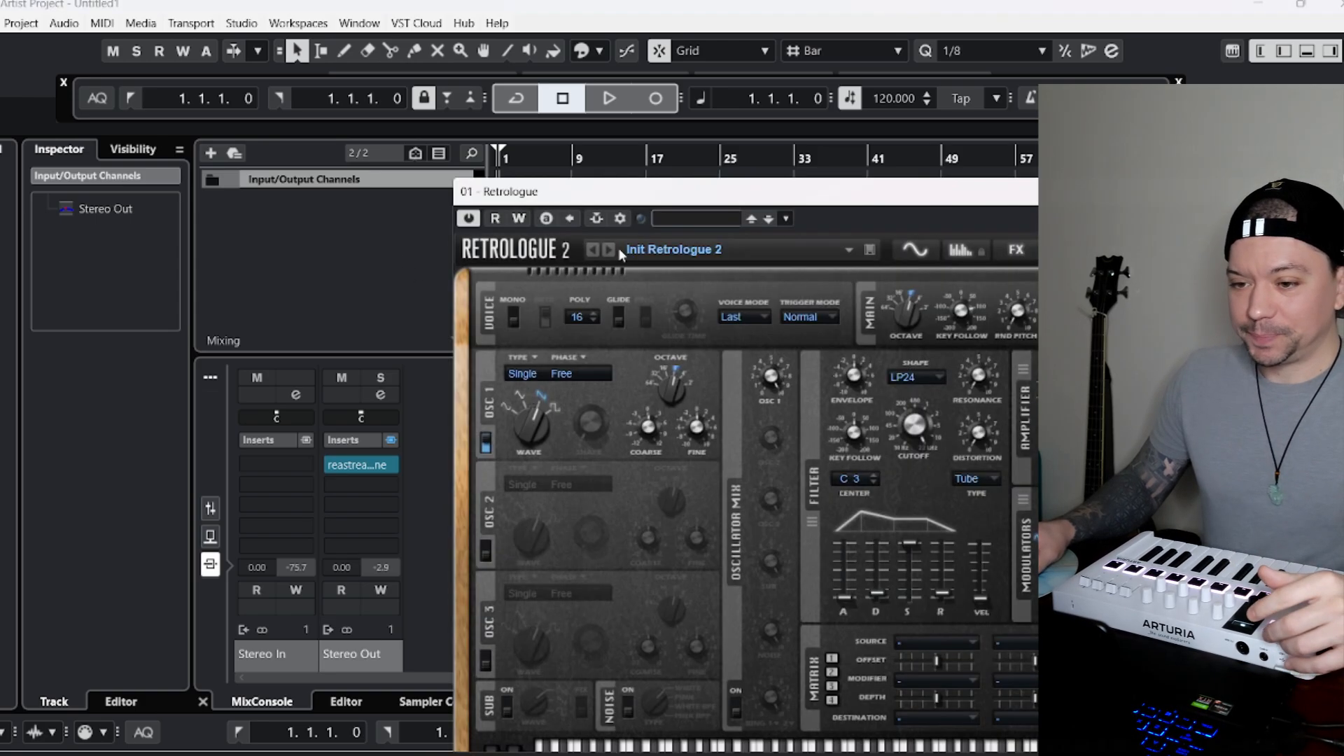
Open Retrologue's preset browser, list the Imaginear presets and sort them by category.
{"action": "left_click", "coordinate": [770, 250]}
{"action": "left_click_drag", "start_coordinate": [694, 202], "coordinate": [543, 150]}
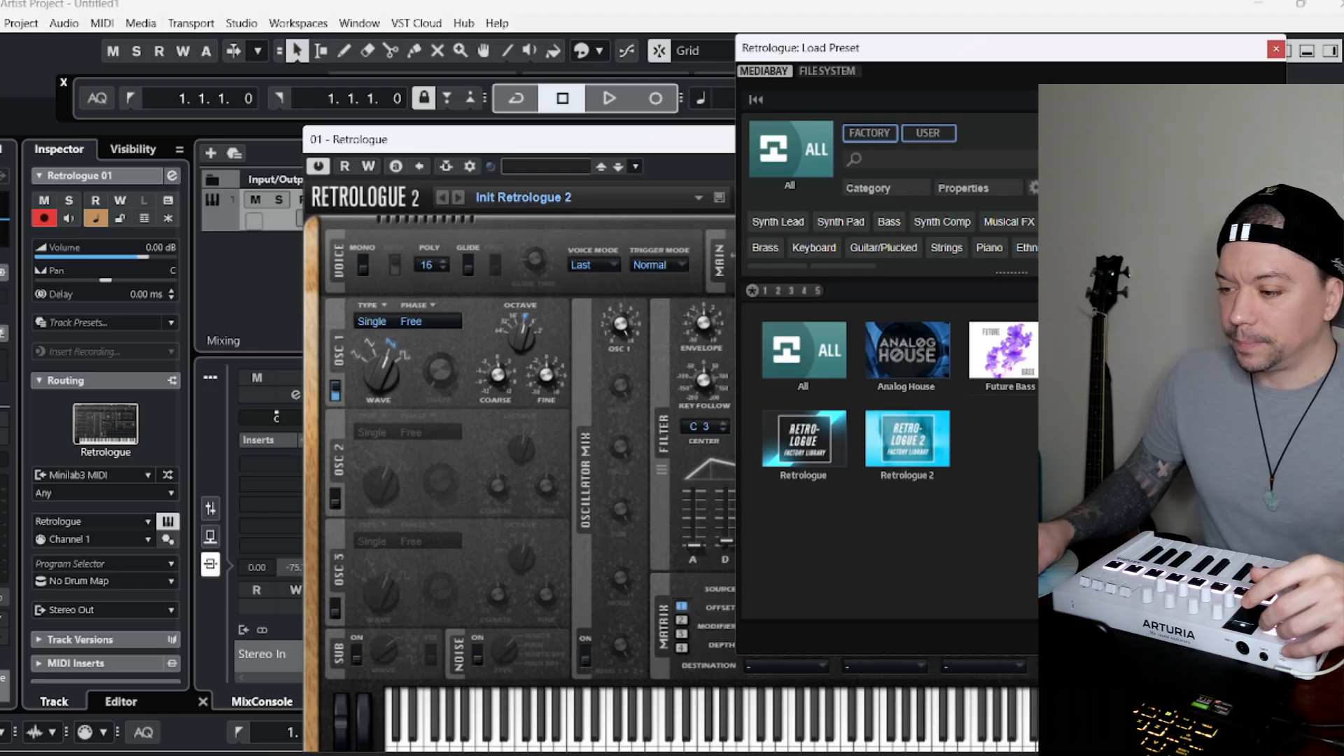
{"action": "left_click", "coordinate": [1115, 350]}
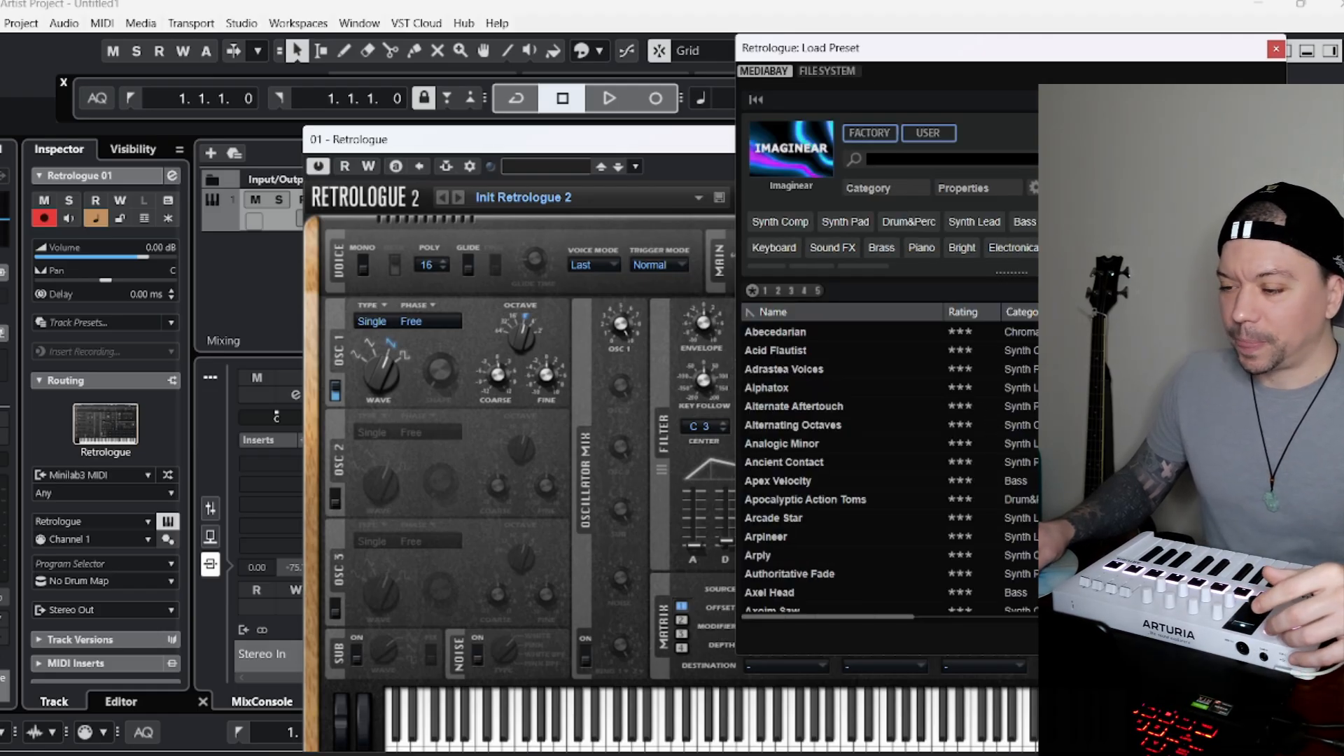
{"action": "left_click", "coordinate": [1037, 314]}
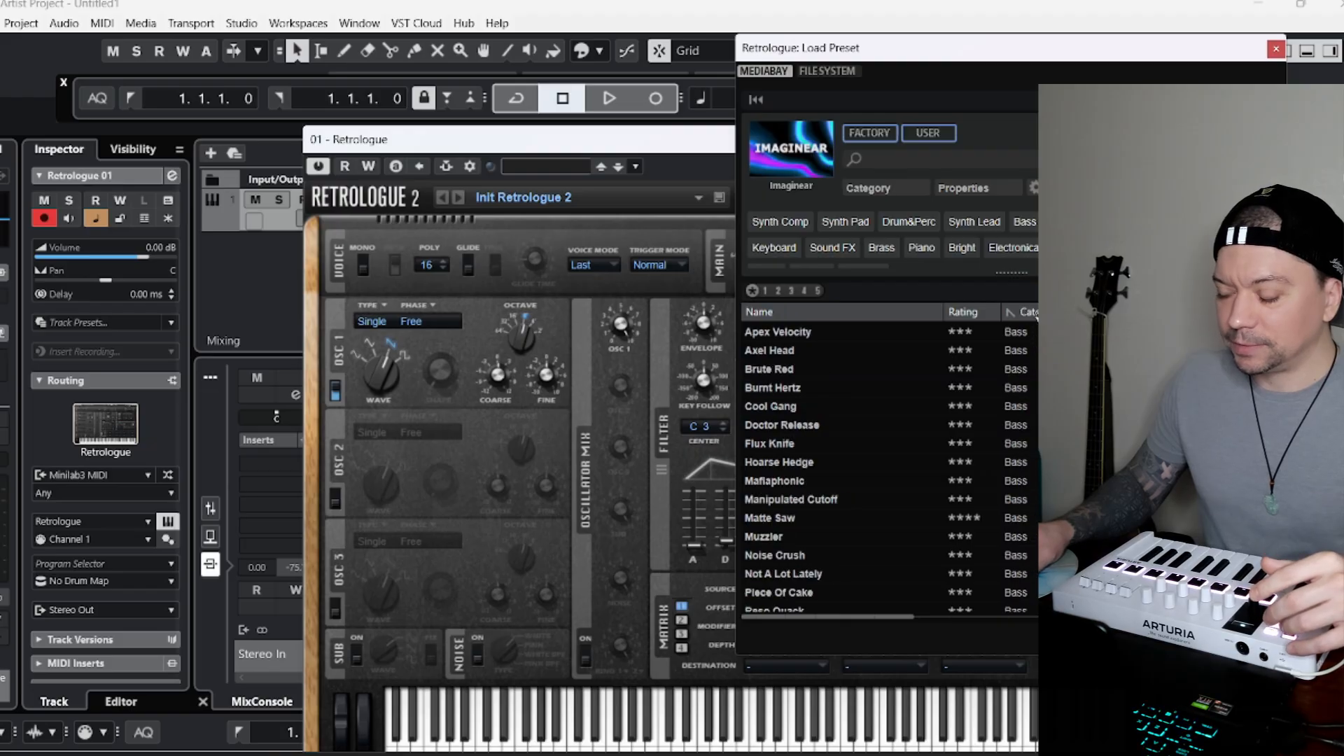
Load the piano preset Chorusing Images, then close the preset browser and the Retrologue window.
{"action": "scroll", "coordinate": [1023, 357], "scroll_direction": "down", "scroll_amount": 15}
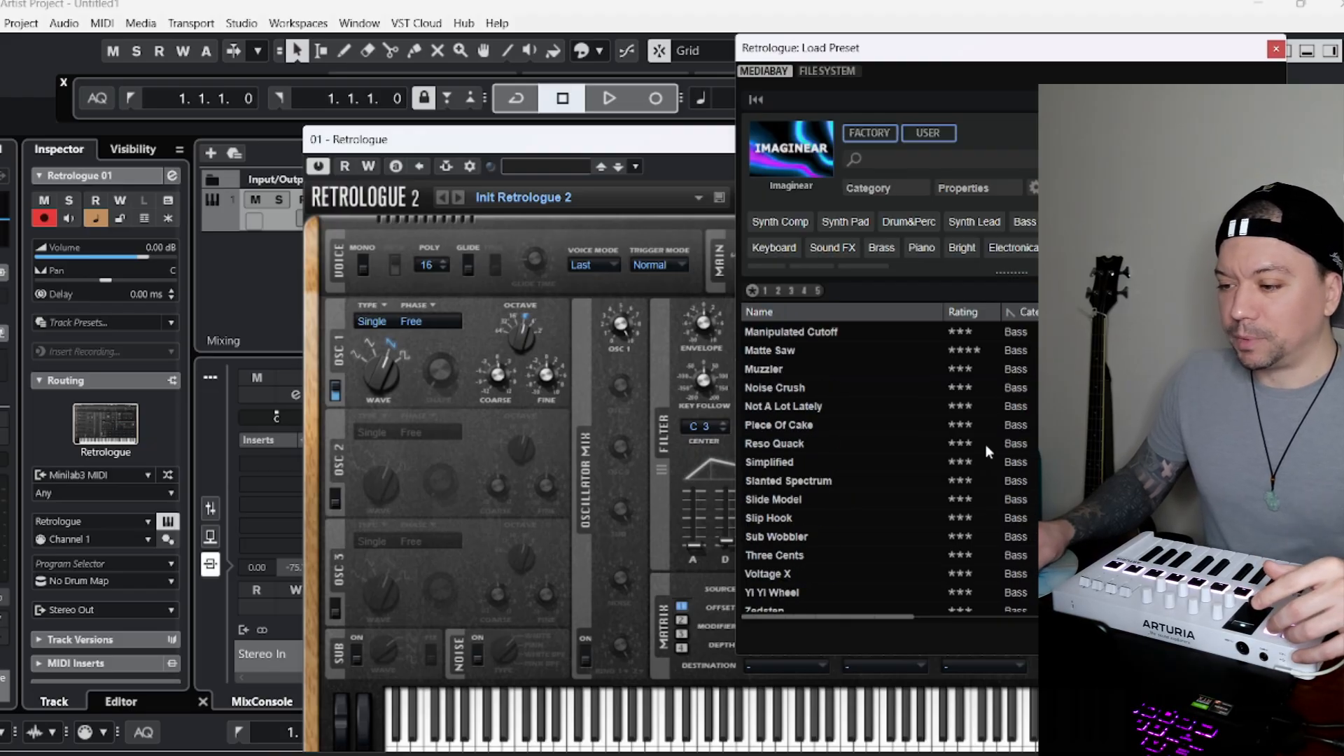
{"action": "scroll", "coordinate": [994, 497], "scroll_direction": "down", "scroll_amount": 15}
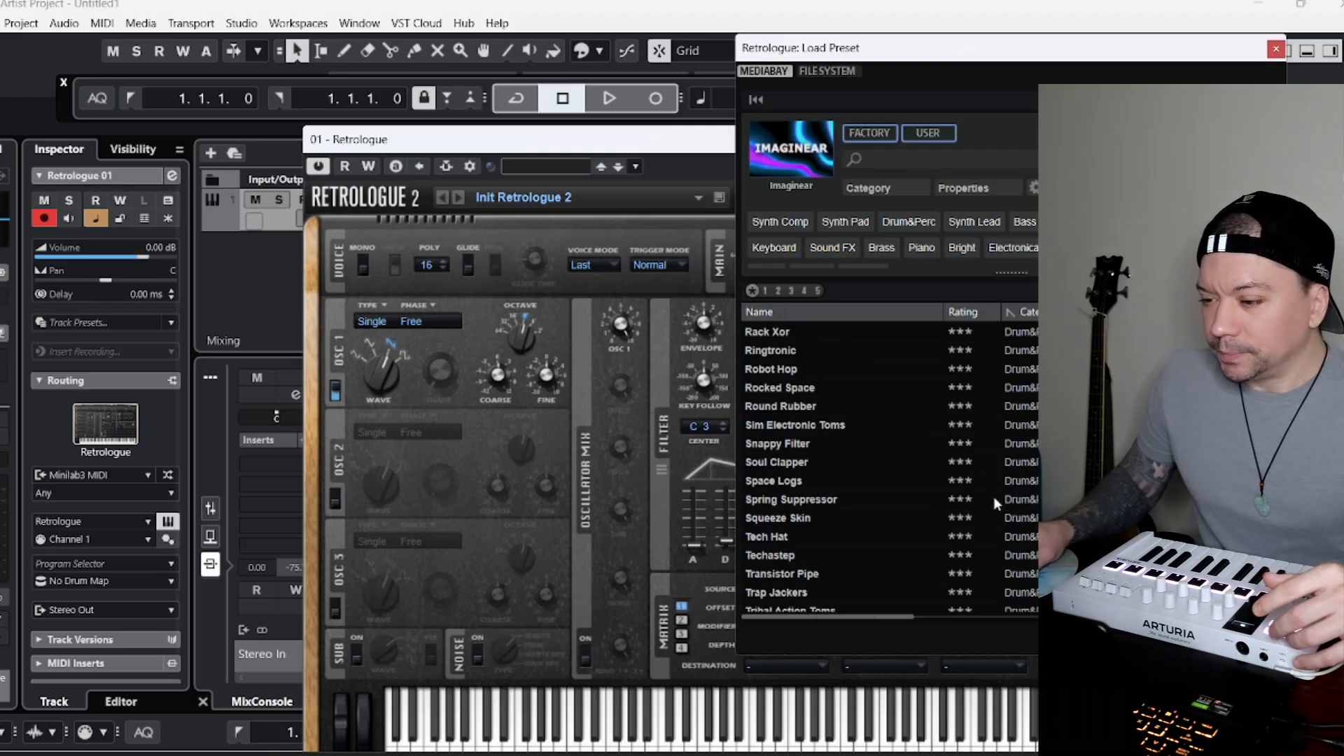
{"action": "scroll", "coordinate": [883, 488], "scroll_direction": "down", "scroll_amount": 1}
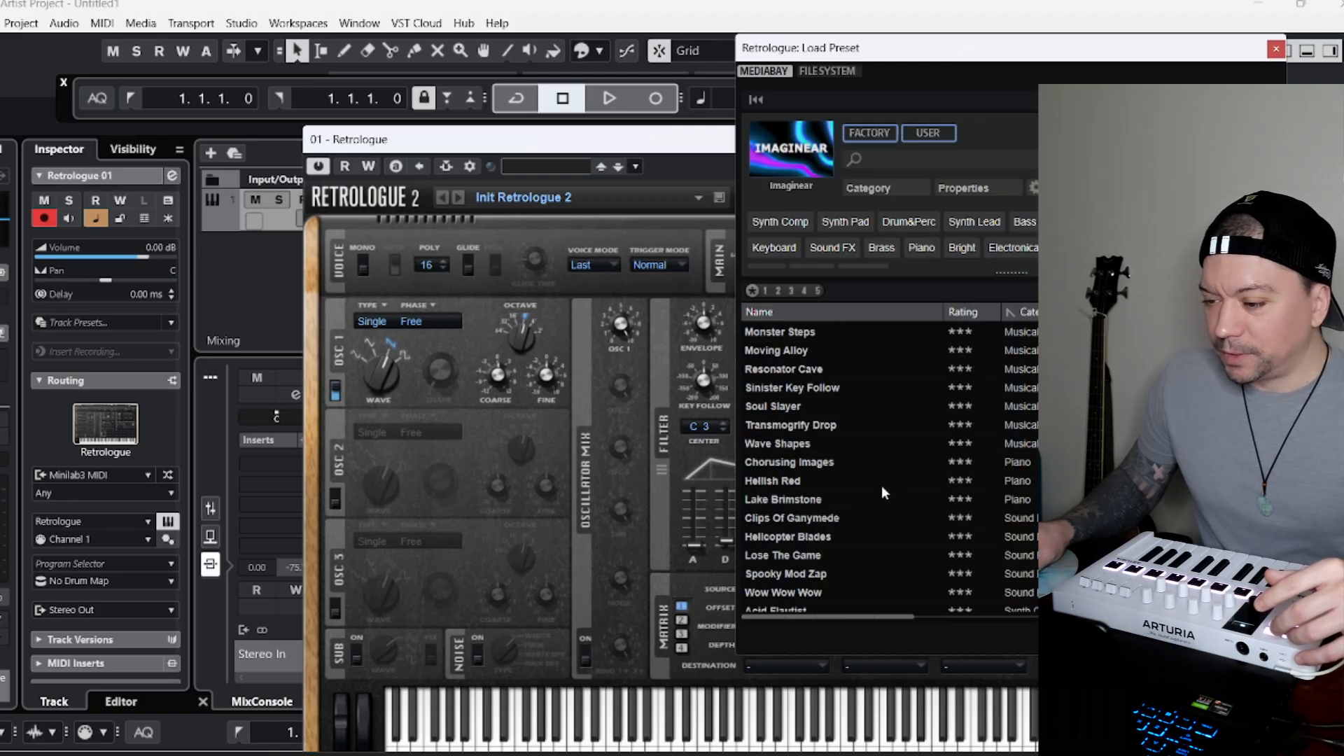
{"action": "left_click", "coordinate": [831, 464]}
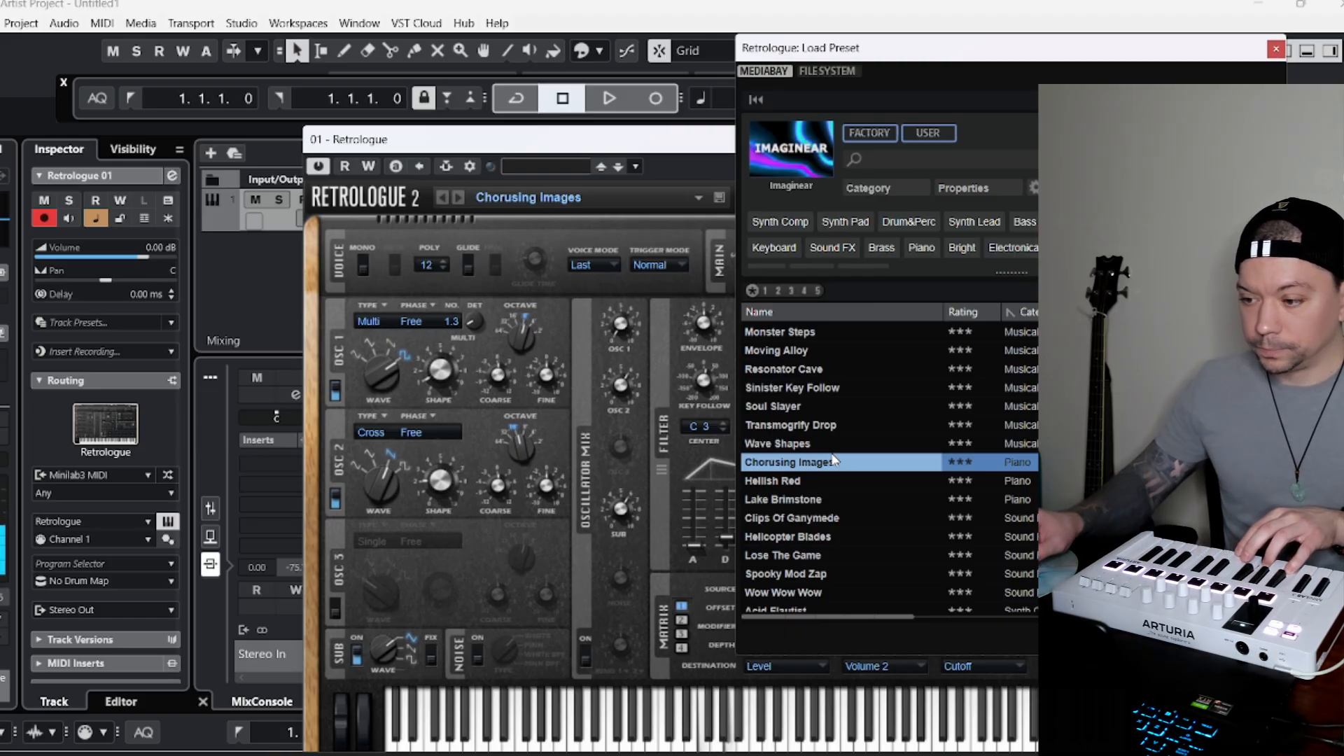
{"action": "left_click", "coordinate": [1276, 49]}
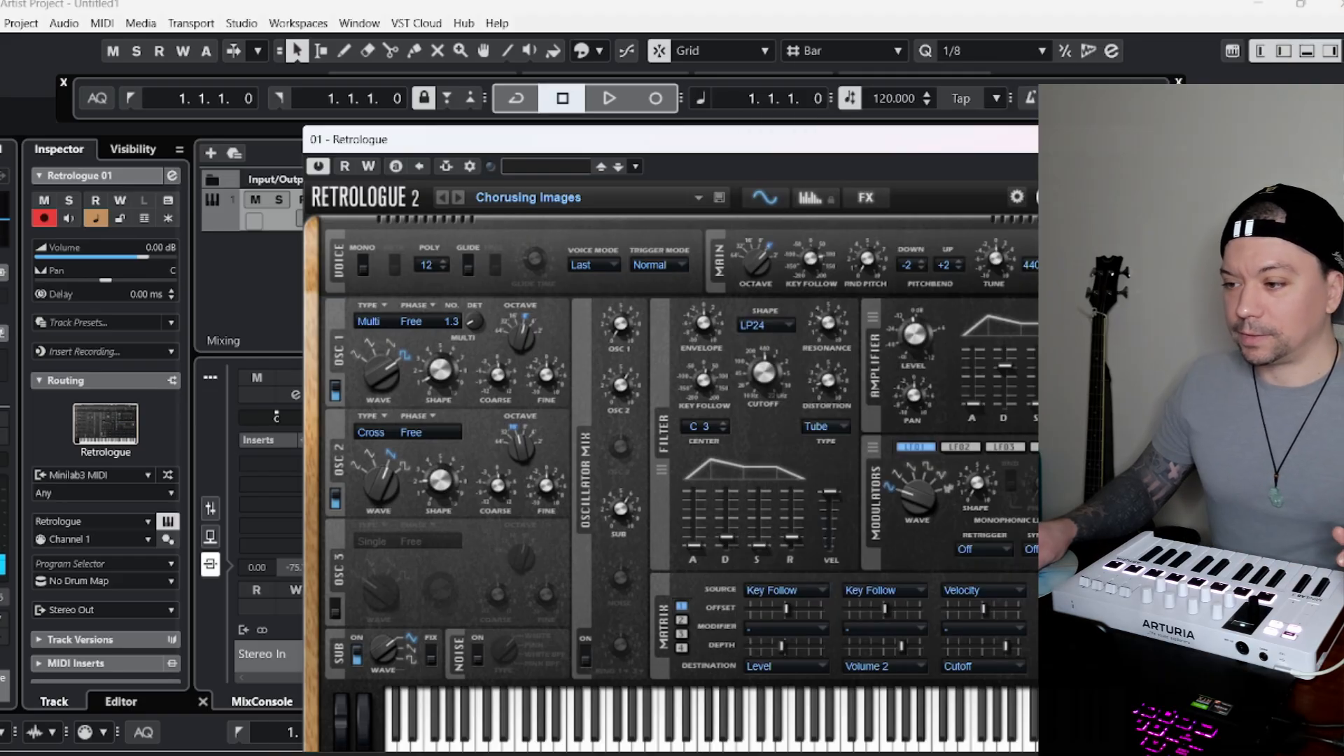
{"action": "left_click", "coordinate": [1136, 140]}
Rename the Retrologue track as piano.
{"action": "double_click", "coordinate": [313, 200]}
{"action": "type", "text": "pi"}
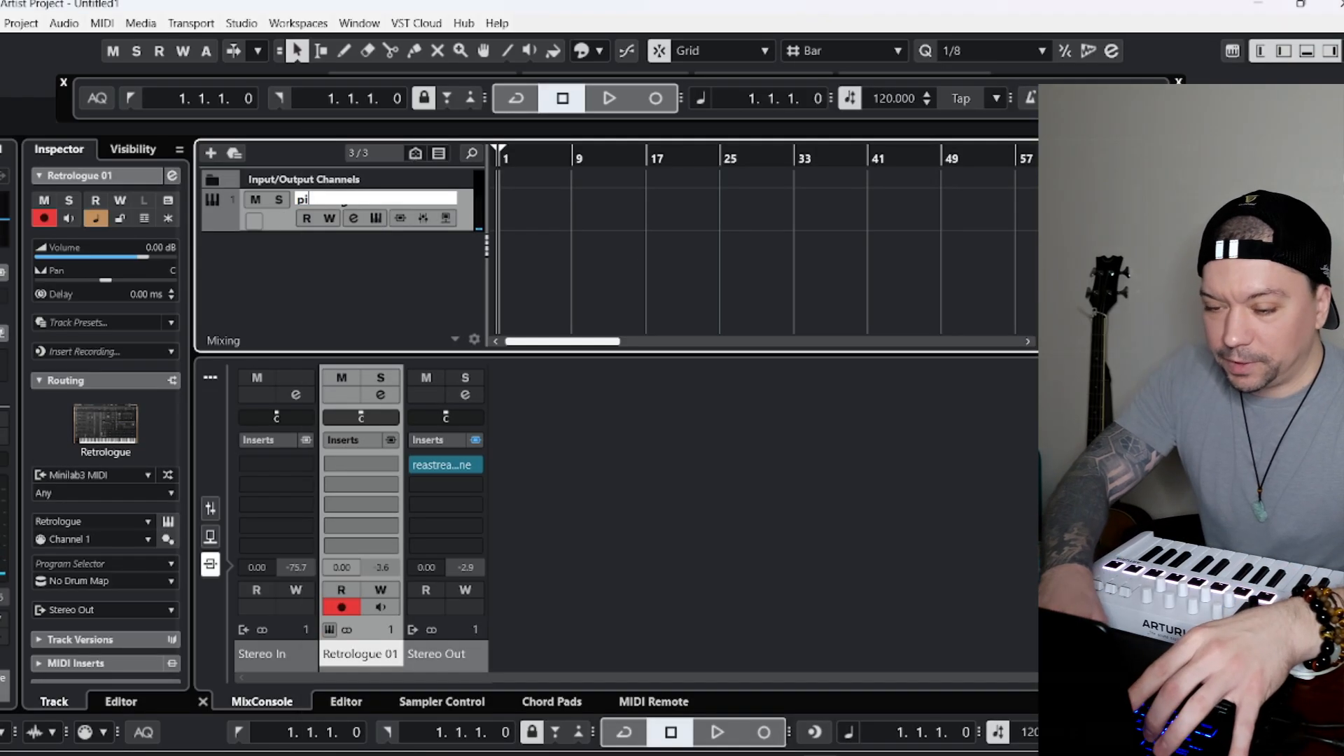
{"action": "type", "text": "ano"}
{"action": "key", "text": "Return"}
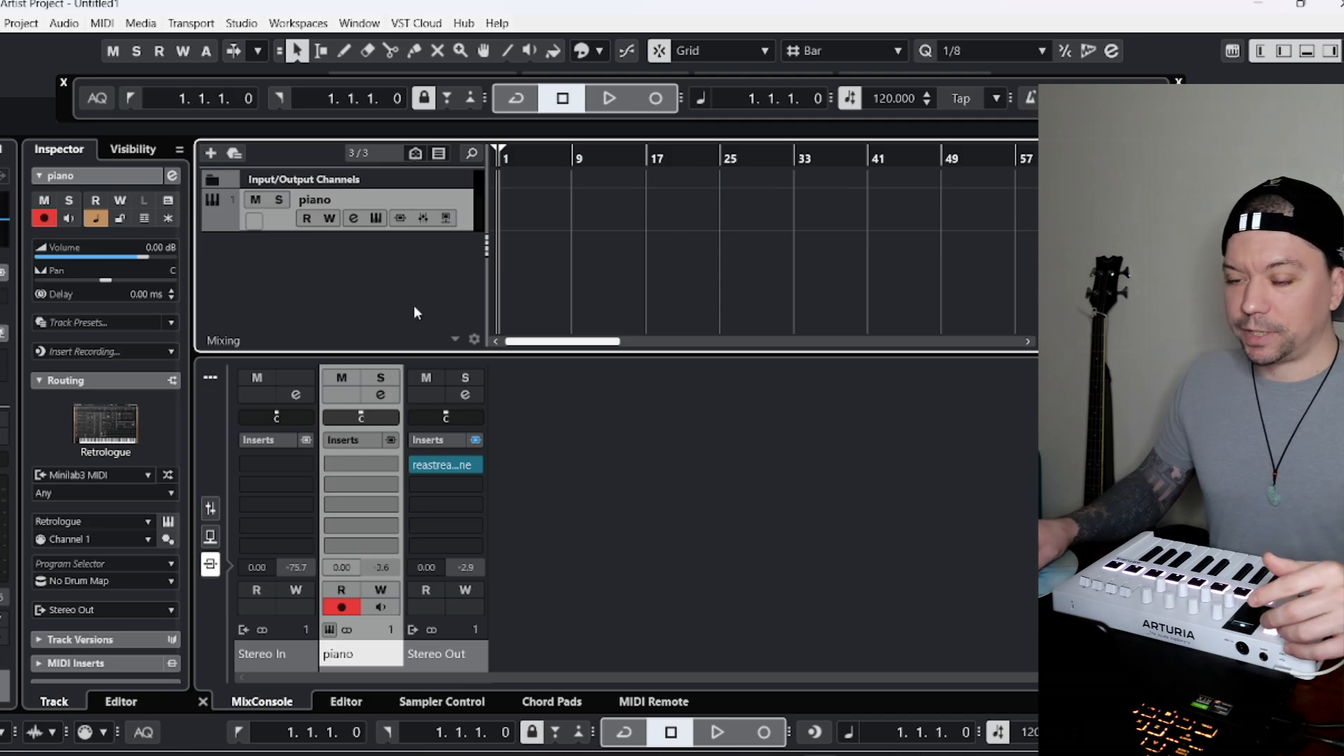
Add a second instrument track below piano using Groove Agent SE.
{"action": "right_click", "coordinate": [286, 274]}
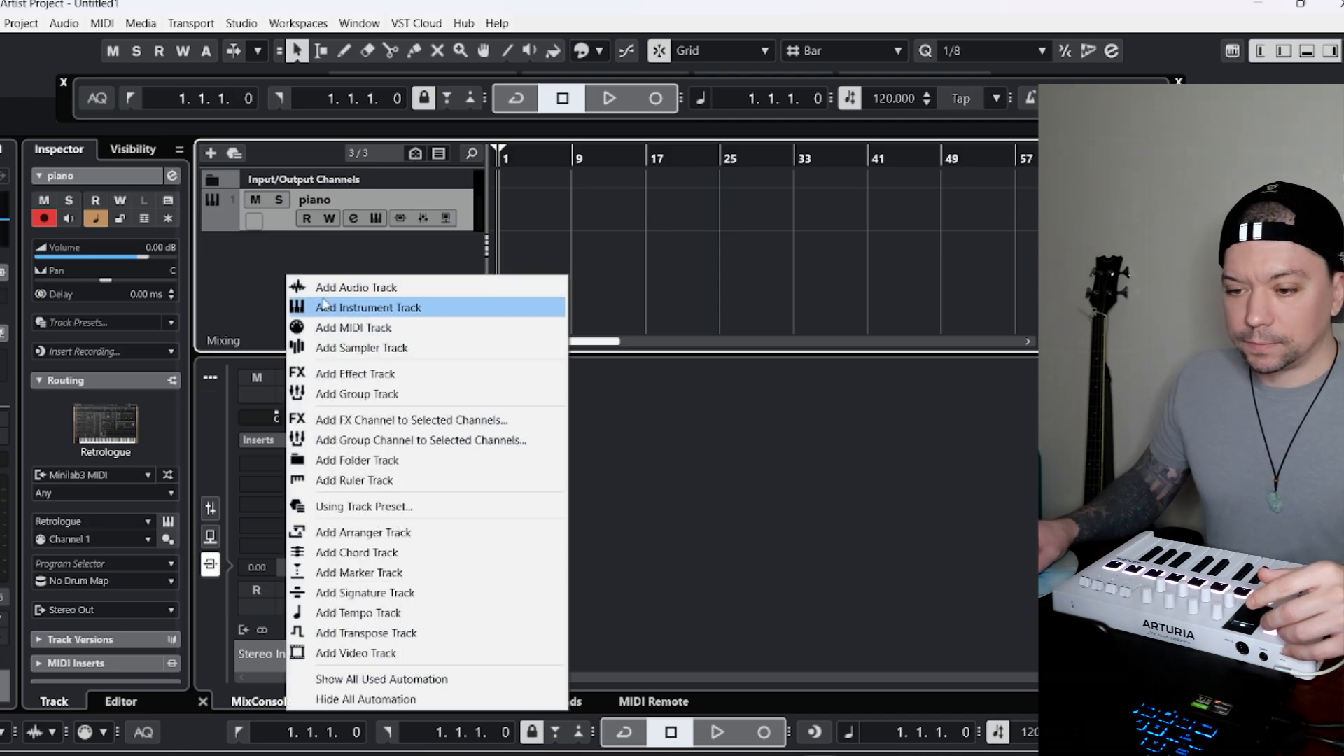
{"action": "left_click", "coordinate": [480, 314]}
{"action": "left_click", "coordinate": [790, 350]}
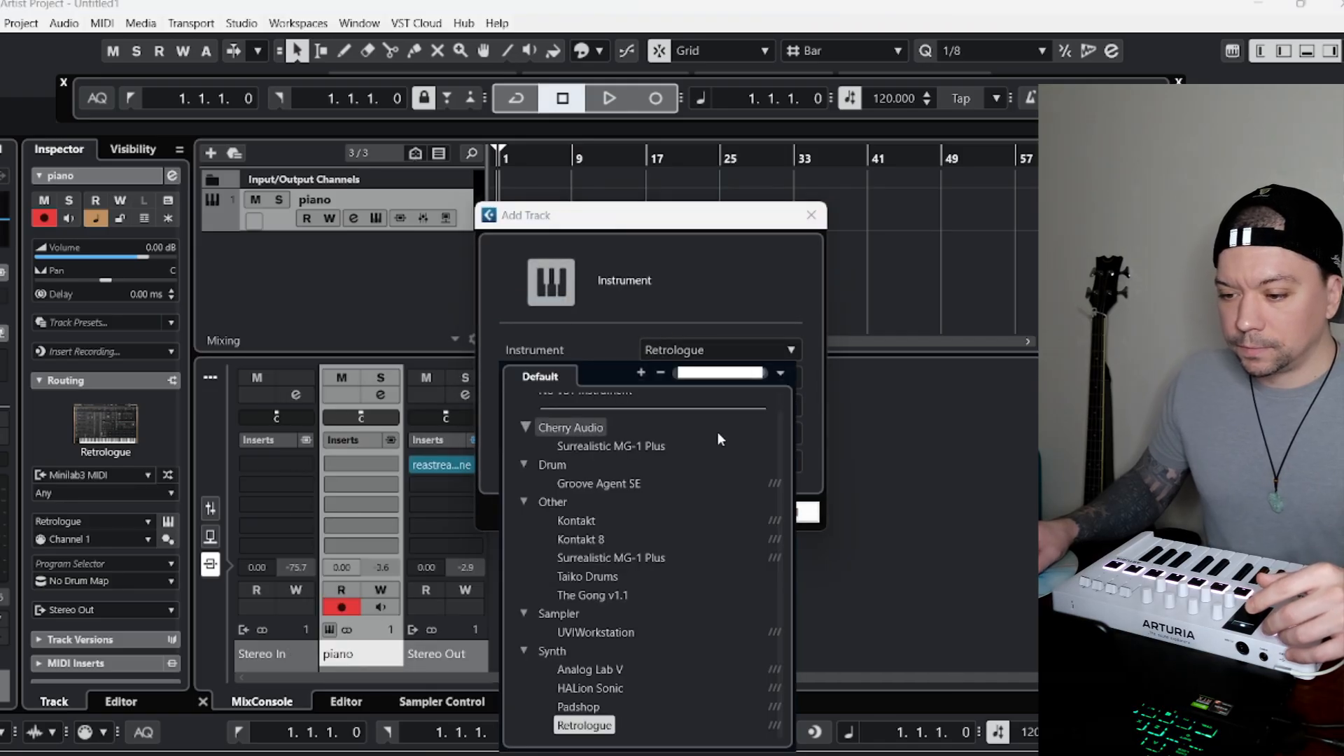
{"action": "left_click", "coordinate": [643, 482]}
{"action": "left_click", "coordinate": [699, 510]}
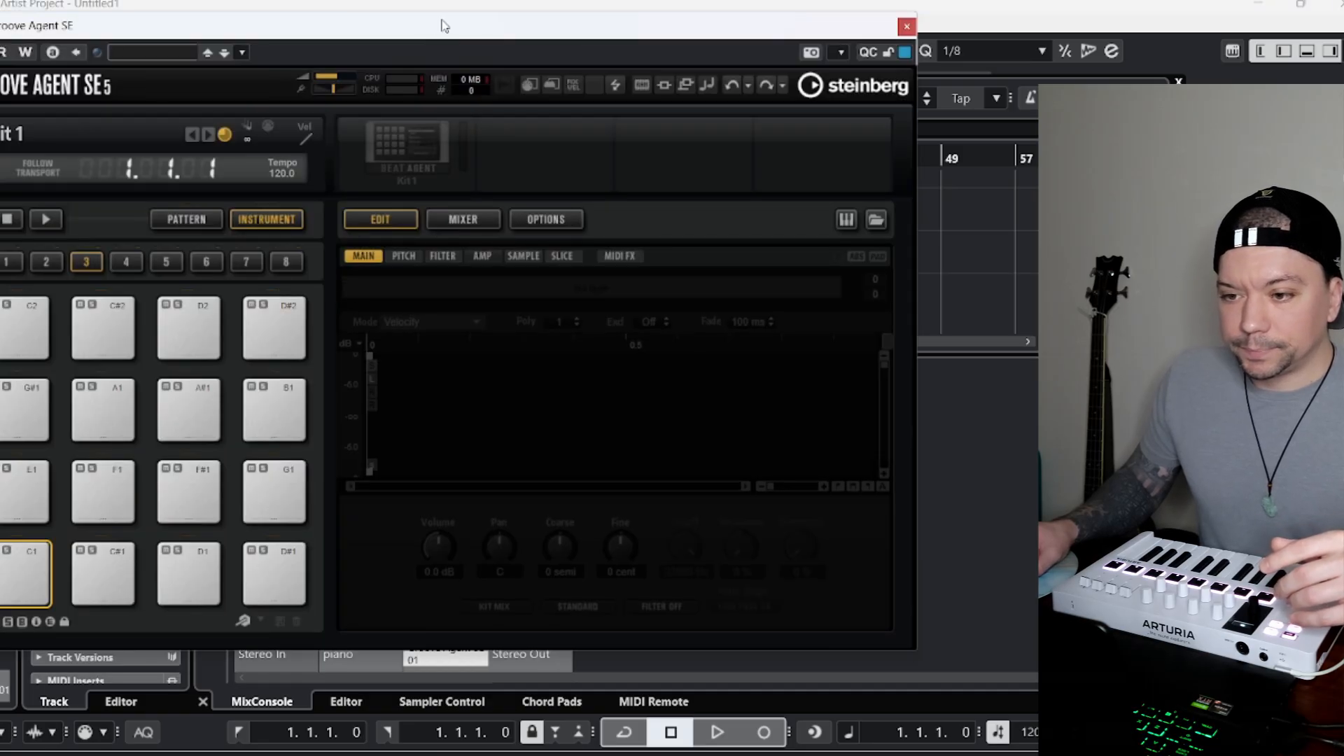
Load Boom Shake Kit from the Purple content set into Groove Agent SE and close the instrument window.
{"action": "left_click_drag", "start_coordinate": [857, 31], "coordinate": [908, 25]}
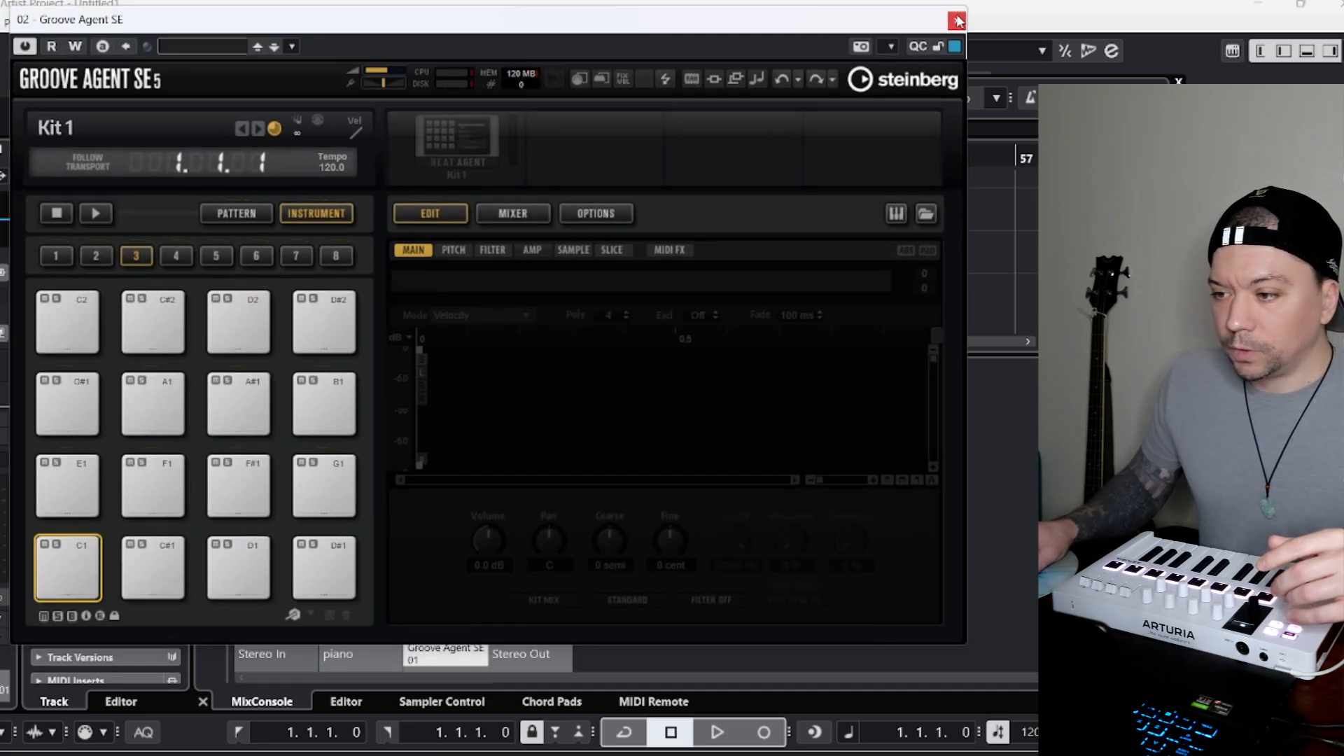
{"action": "left_click", "coordinate": [927, 213]}
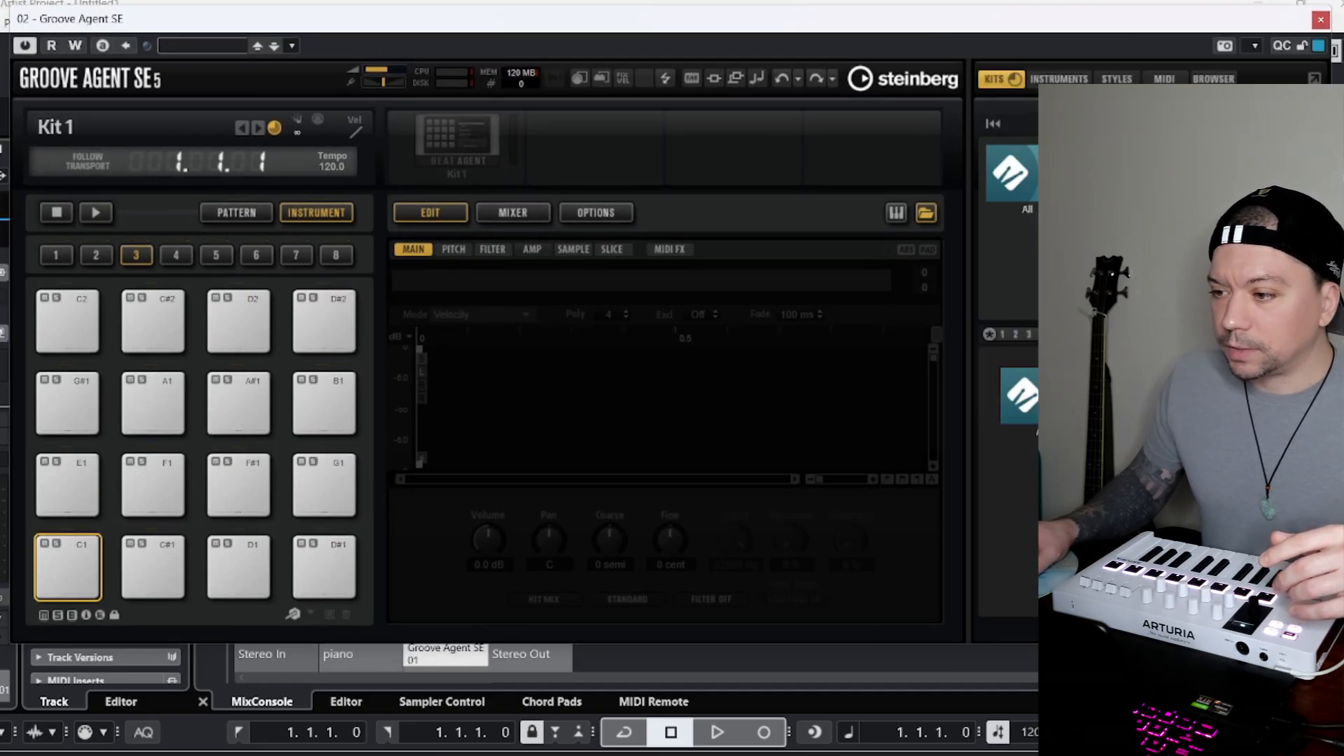
{"action": "left_click_drag", "start_coordinate": [1073, 29], "coordinate": [883, 18]}
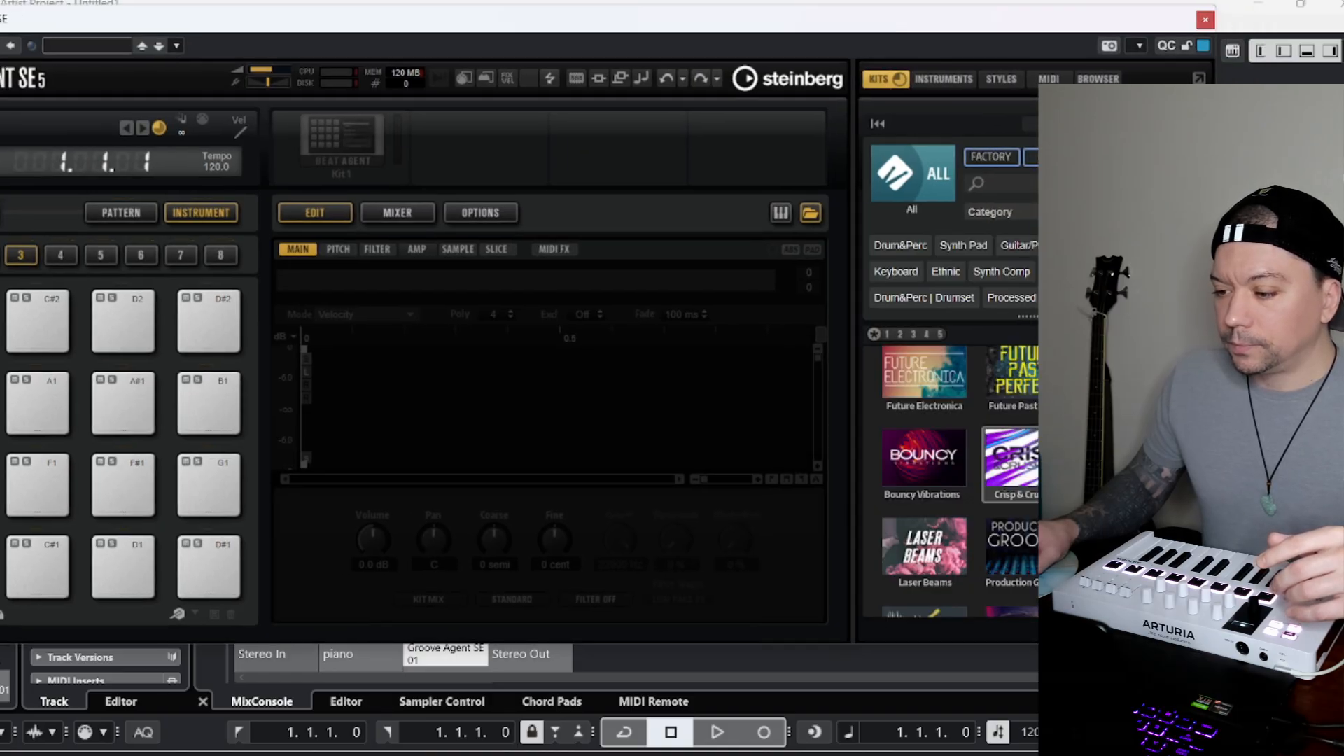
{"action": "scroll", "coordinate": [952, 483], "scroll_direction": "up", "scroll_amount": 1}
{"action": "scroll", "coordinate": [952, 483], "scroll_direction": "down", "scroll_amount": 2}
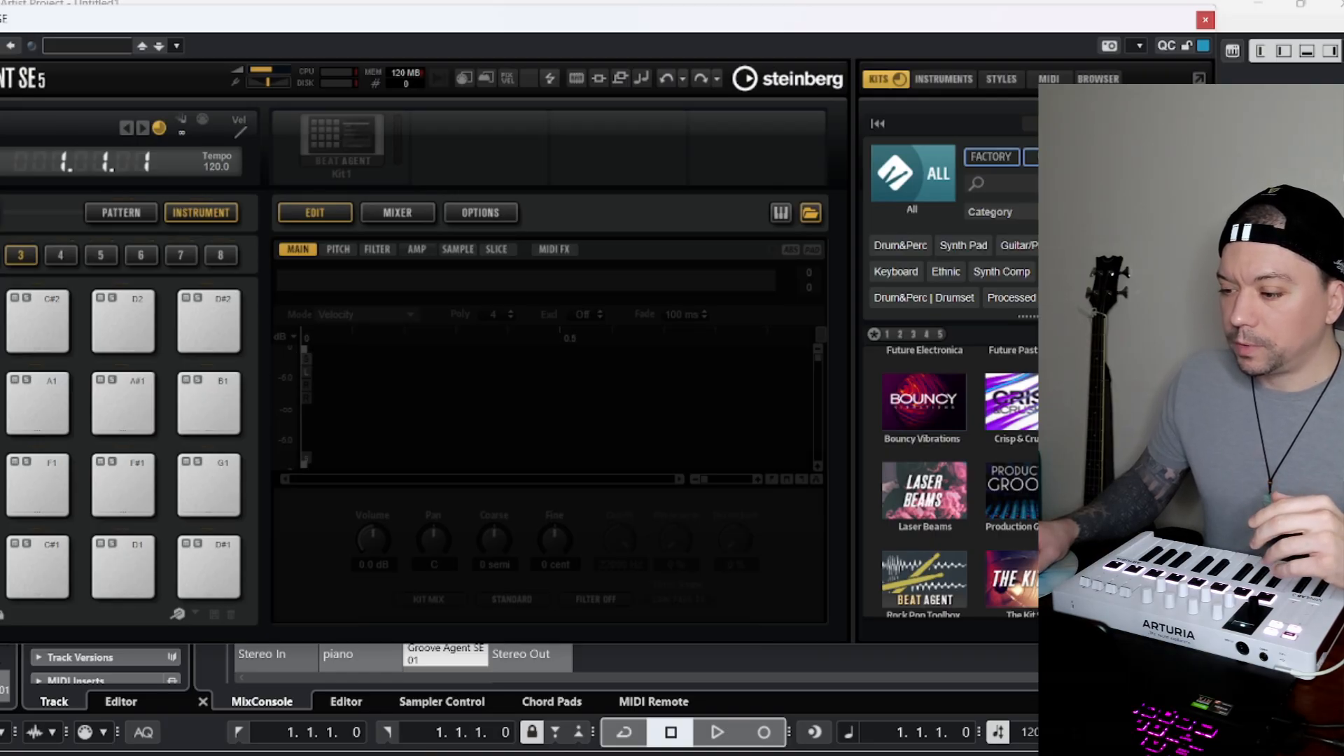
{"action": "left_click", "coordinate": [1130, 491]}
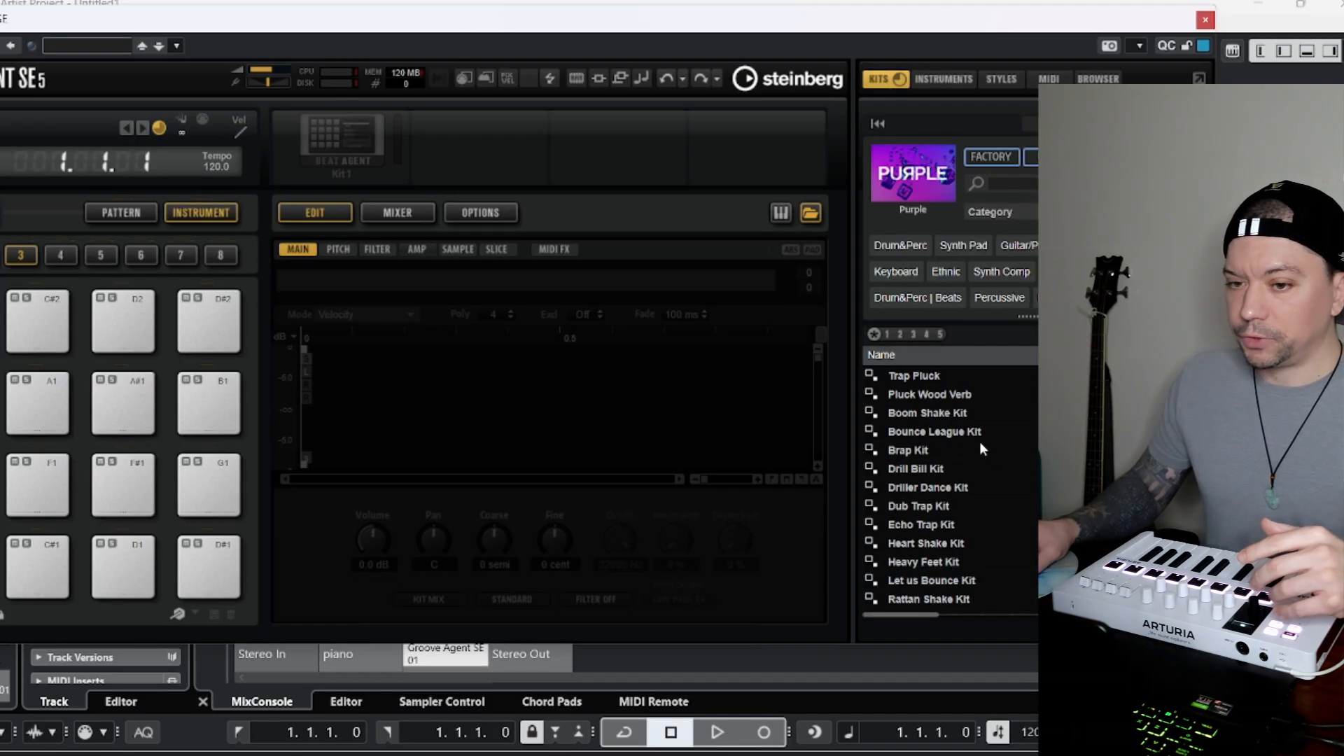
{"action": "double_click", "coordinate": [963, 413]}
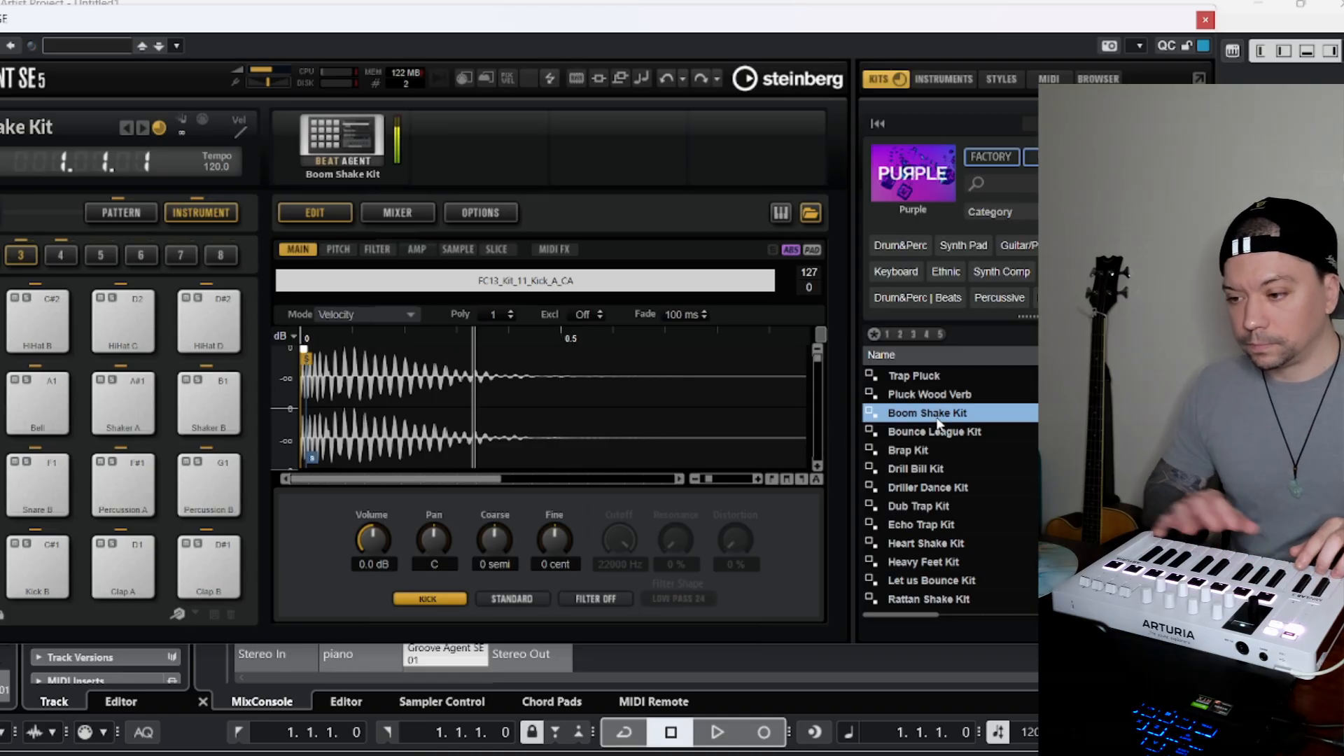
{"action": "left_click", "coordinate": [1204, 22]}
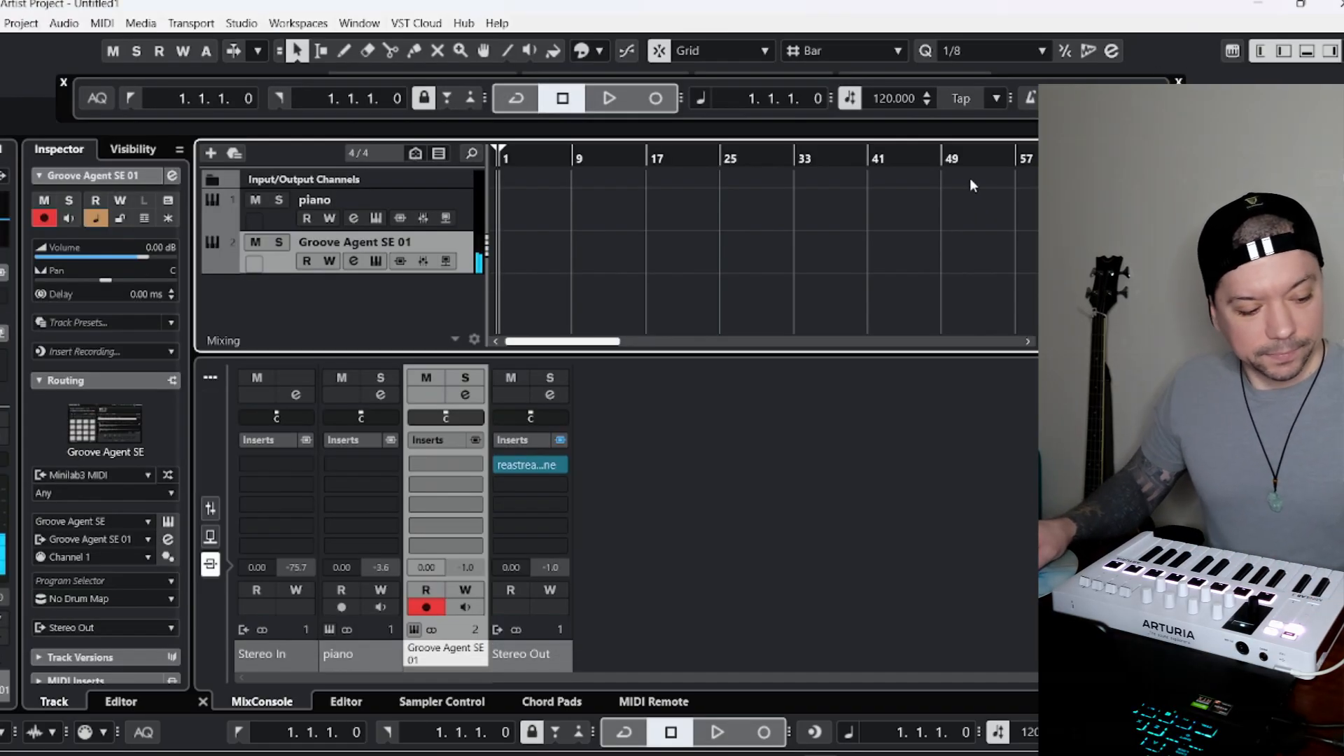
Rename the Groove Agent SE track as kick.
{"action": "double_click", "coordinate": [313, 243]}
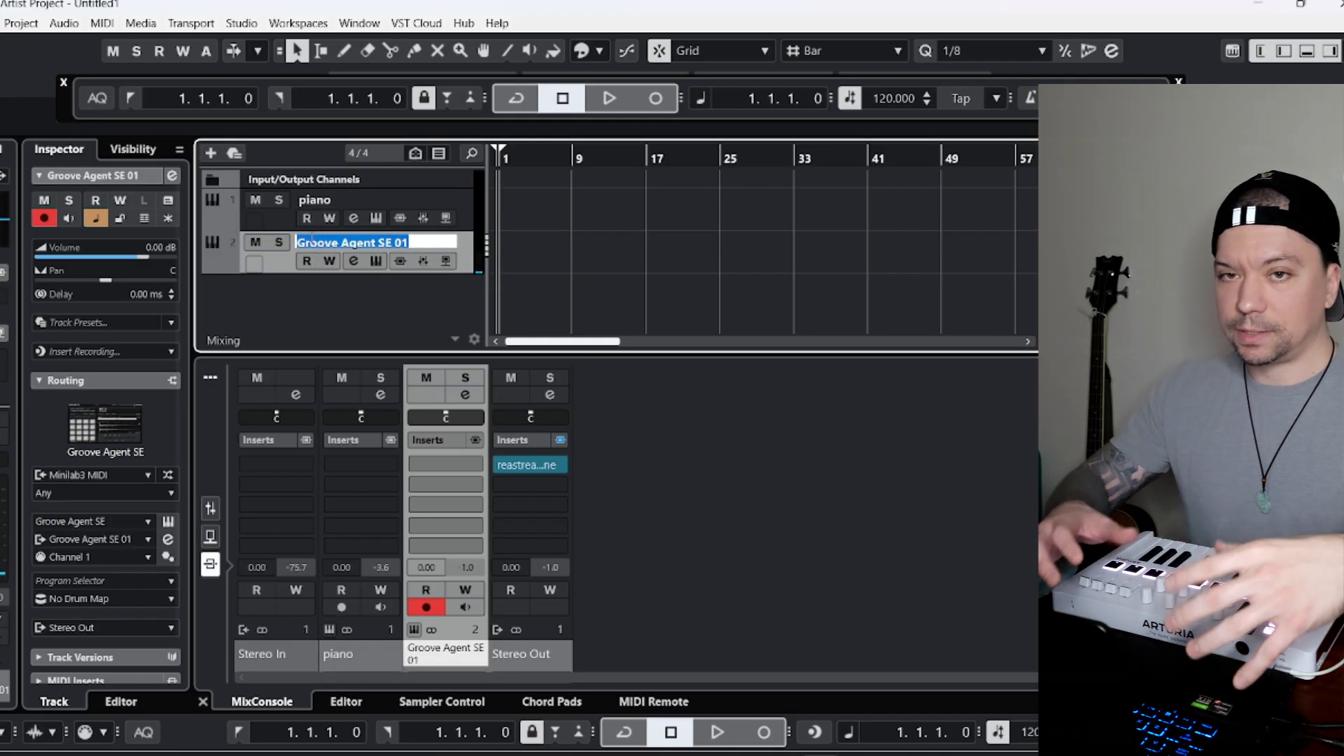
{"action": "type", "text": "ki"}
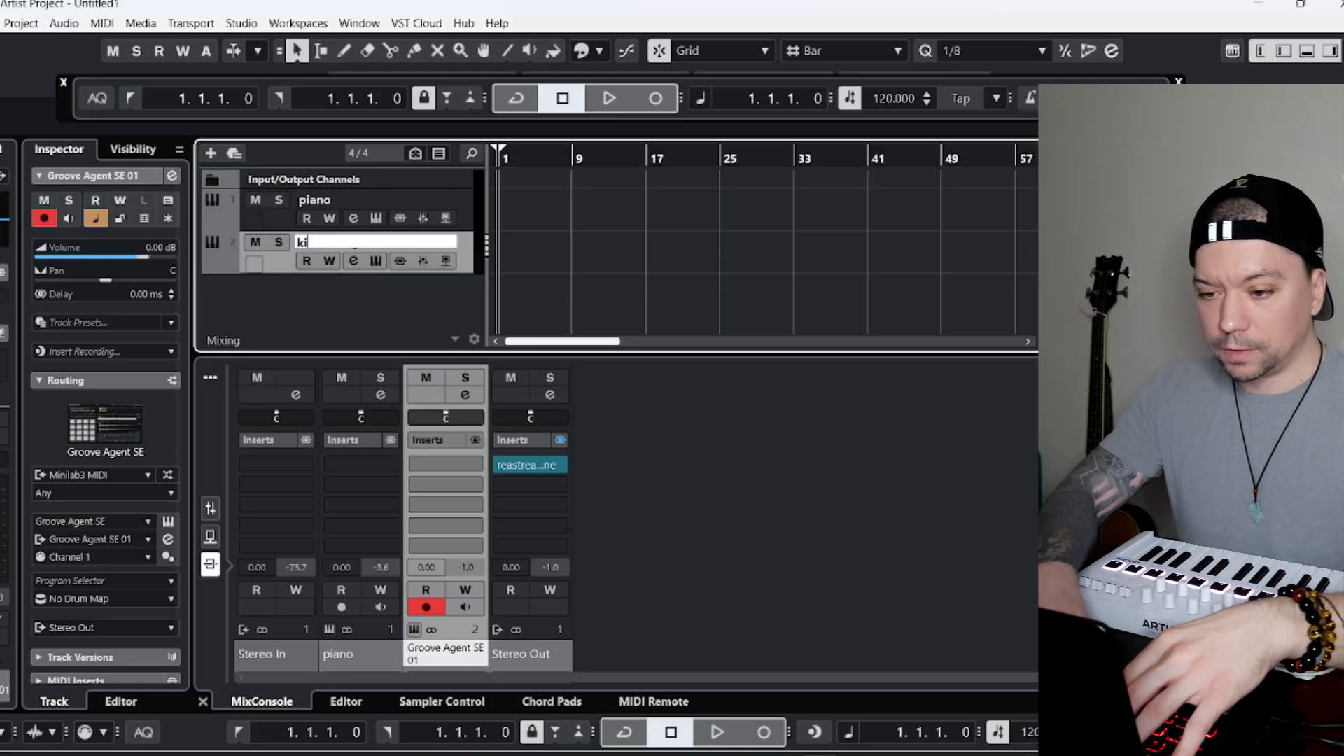
{"action": "type", "text": "ck"}
{"action": "key", "text": "Return"}
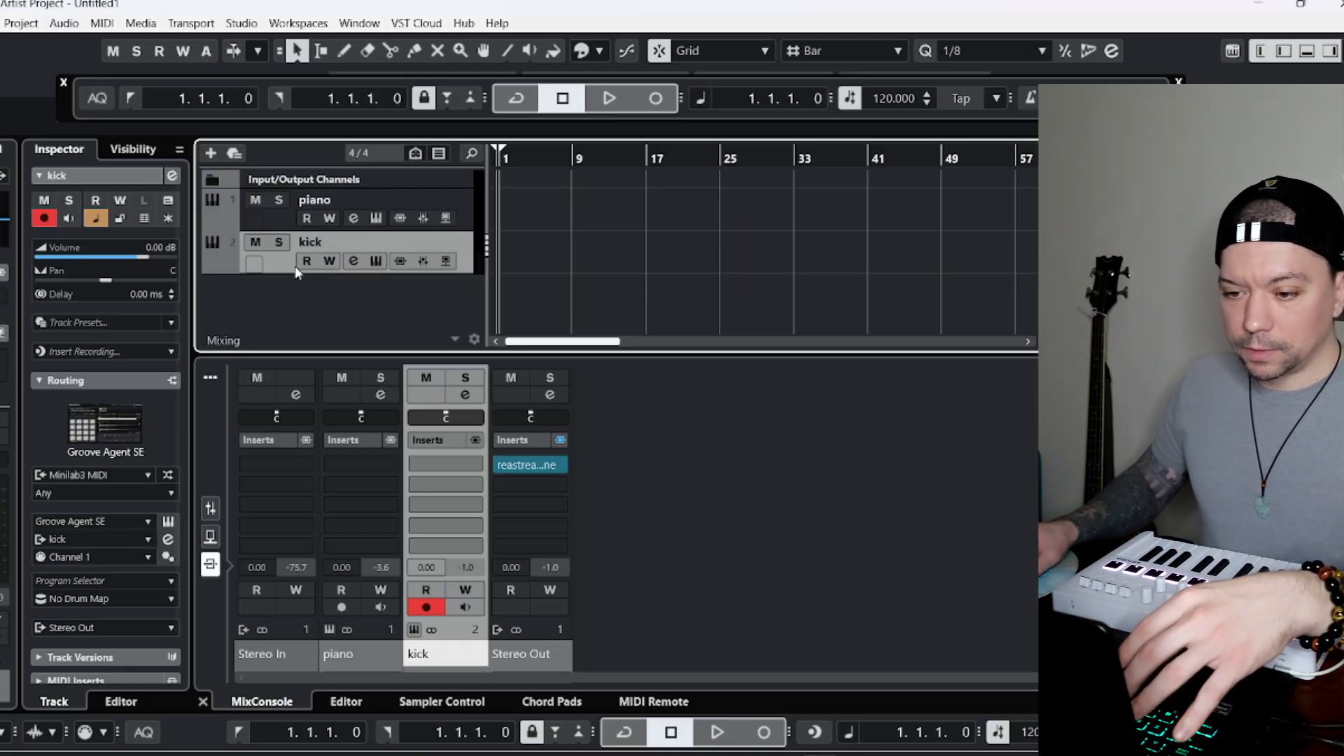
Insert the Neutron 4 EQ plug-in in the first insert slot of the kick track.
{"action": "left_click", "coordinate": [2, 301]}
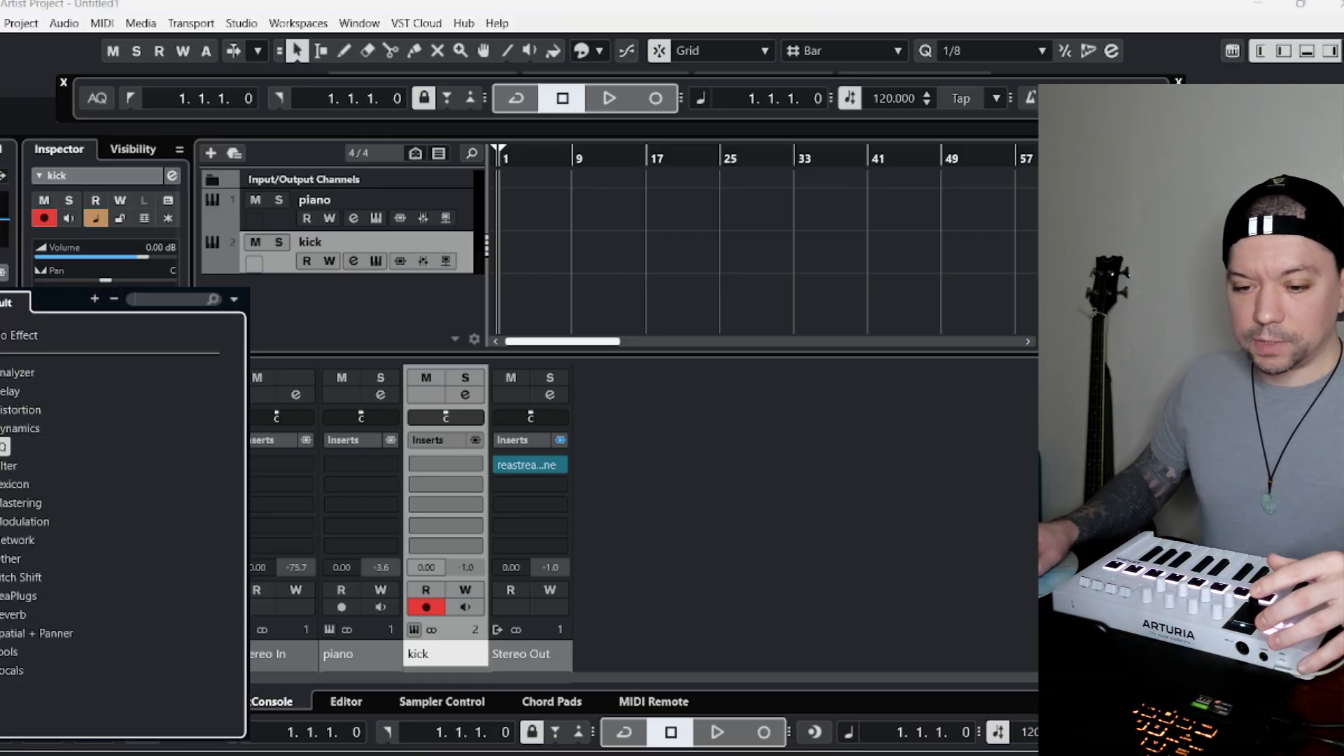
{"action": "left_click", "coordinate": [6, 447]}
{"action": "left_click", "coordinate": [62, 521]}
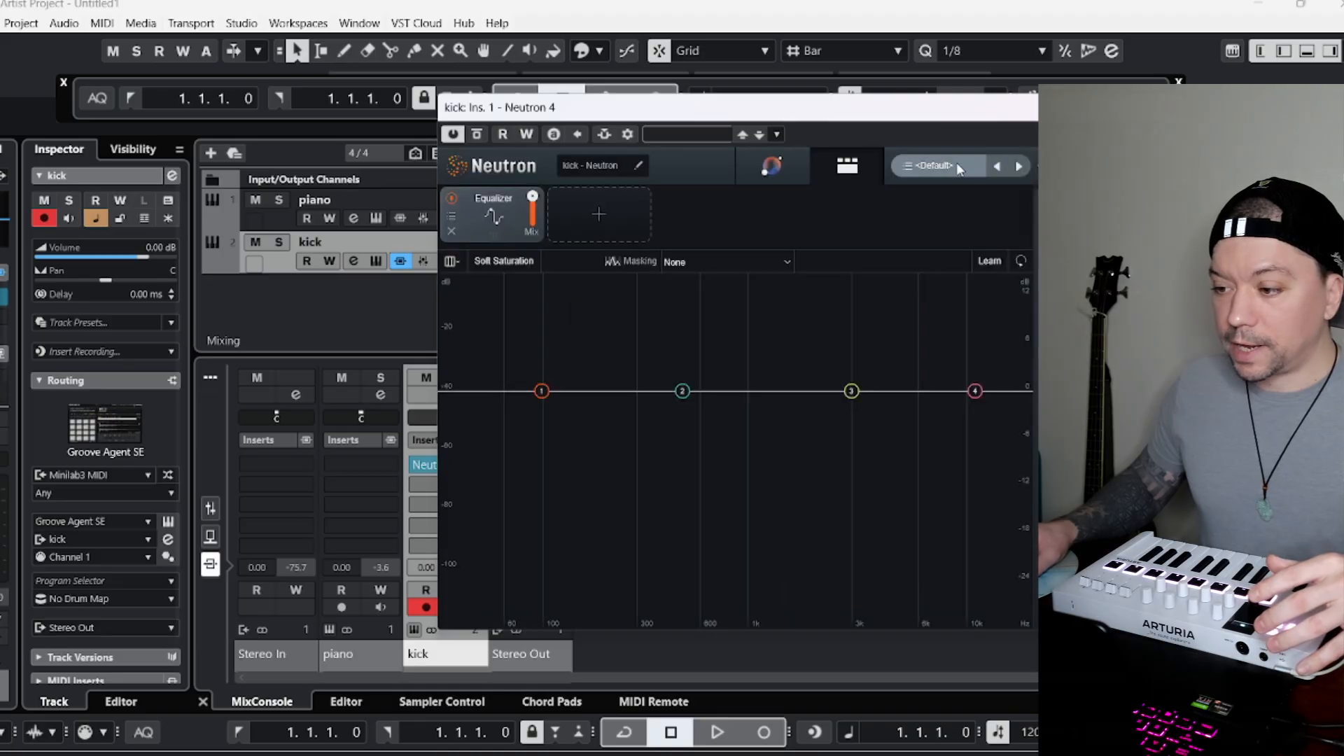
Load the global drum preset Urban Club Drum Mix in Neutron 4, then close the preset manager and plug-in window.
{"action": "left_click", "coordinate": [956, 165]}
{"action": "left_click", "coordinate": [915, 378]}
{"action": "scroll", "coordinate": [980, 406], "scroll_direction": "down", "scroll_amount": 3}
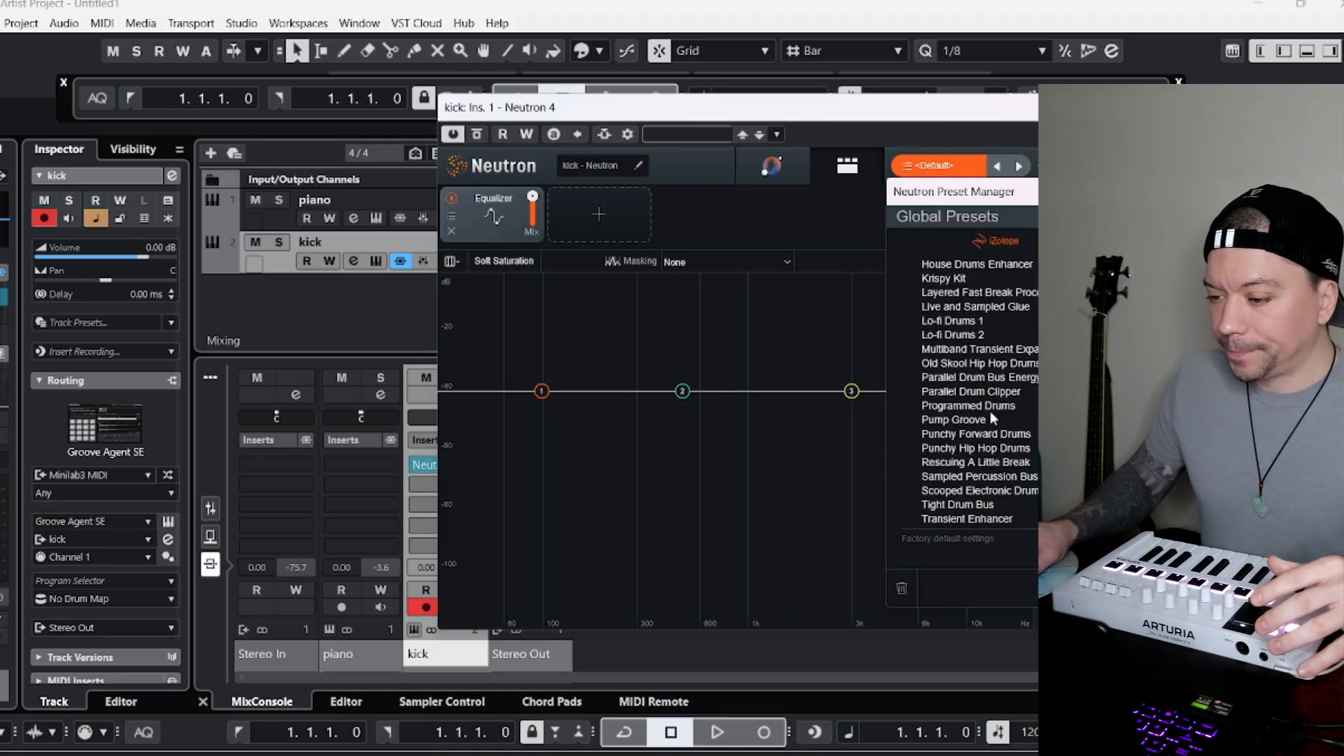
{"action": "scroll", "coordinate": [990, 414], "scroll_direction": "down", "scroll_amount": 2}
{"action": "scroll", "coordinate": [1019, 489], "scroll_direction": "up", "scroll_amount": 3}
{"action": "scroll", "coordinate": [1015, 417], "scroll_direction": "down", "scroll_amount": 3}
{"action": "scroll", "coordinate": [983, 357], "scroll_direction": "up", "scroll_amount": 1}
{"action": "scroll", "coordinate": [1028, 472], "scroll_direction": "down", "scroll_amount": 1}
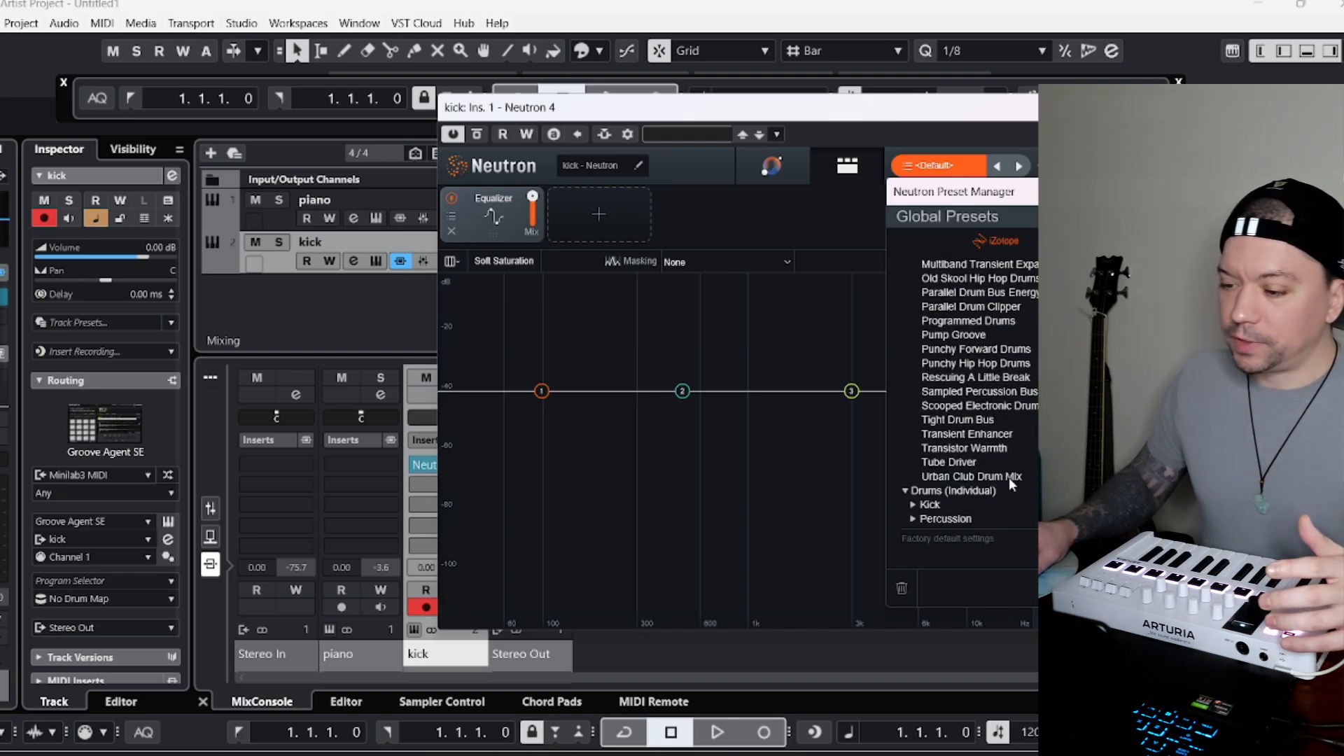
{"action": "double_click", "coordinate": [1009, 477]}
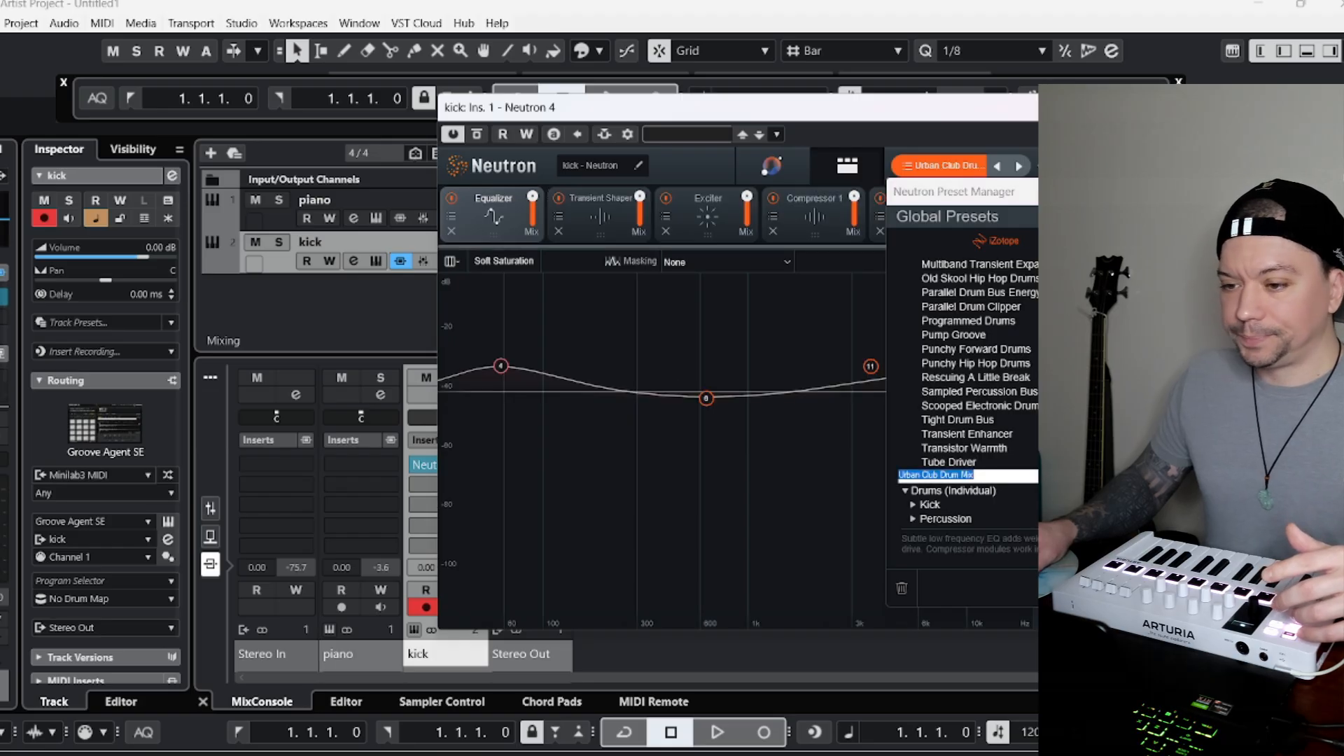
{"action": "left_click", "coordinate": [1287, 192]}
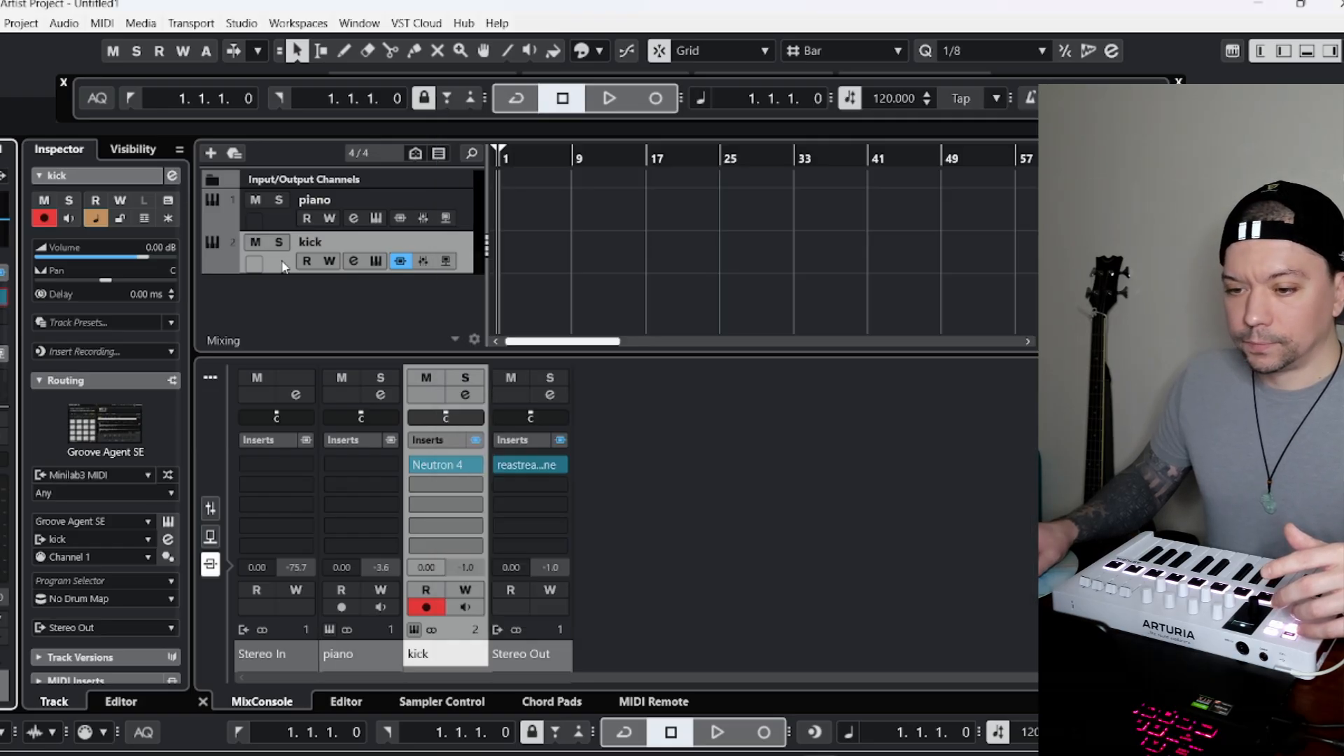
Duplicate the kick track three times, keeping its Groove Agent SE instrument and Neutron 4 insert.
{"action": "right_click", "coordinate": [278, 268]}
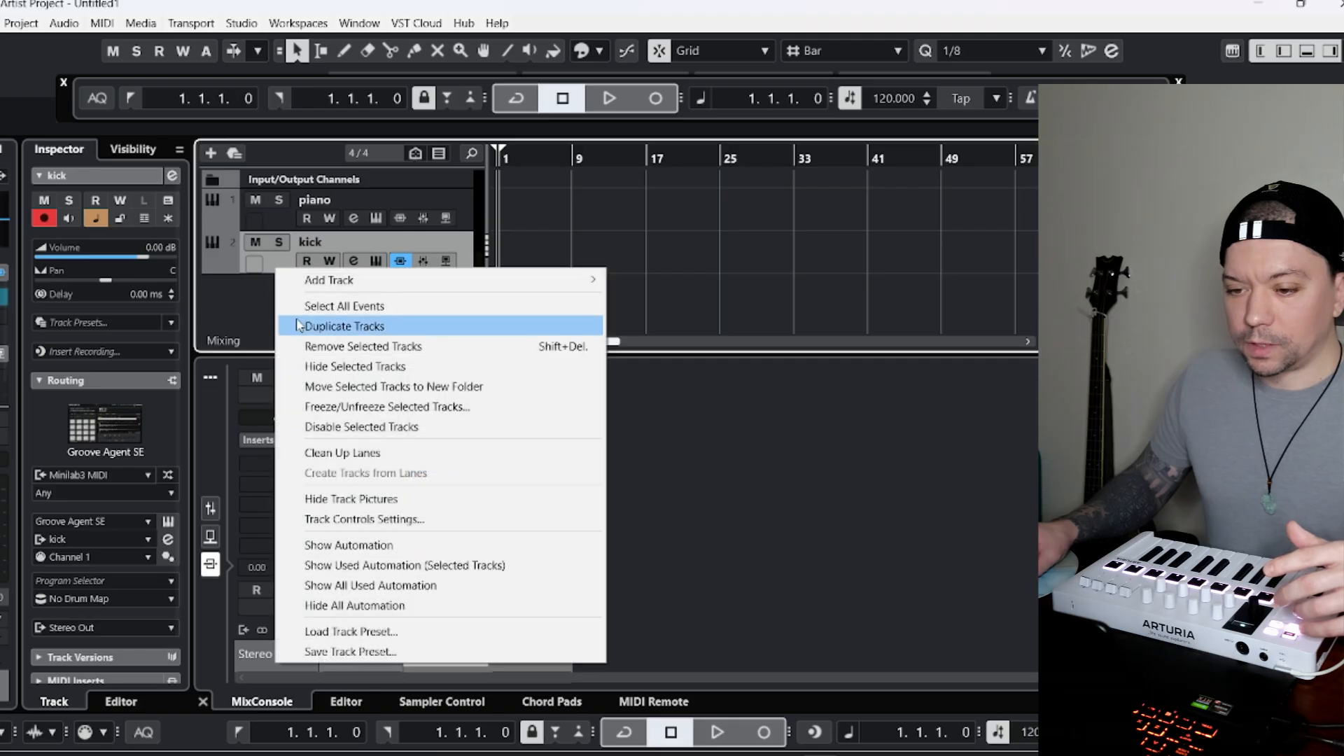
{"action": "left_click", "coordinate": [324, 329]}
{"action": "left_click", "coordinate": [284, 364]}
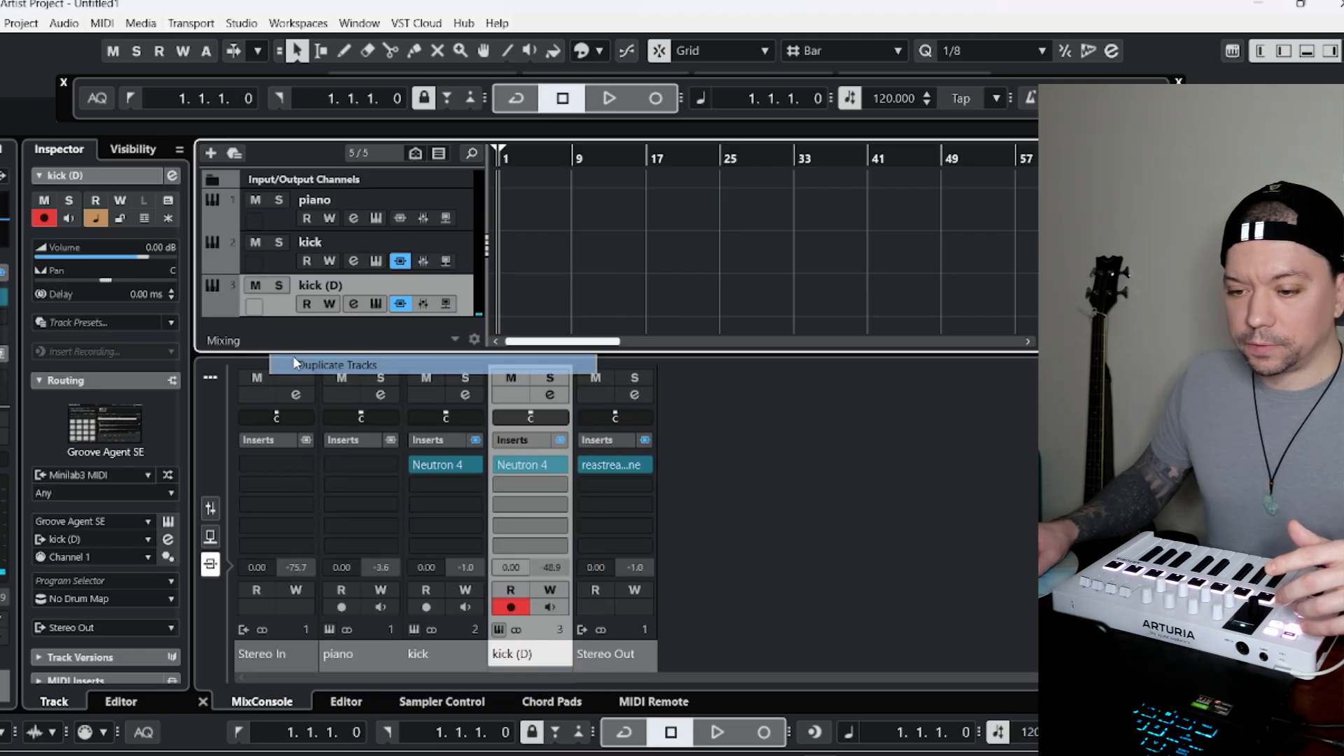
{"action": "right_click", "coordinate": [278, 290]}
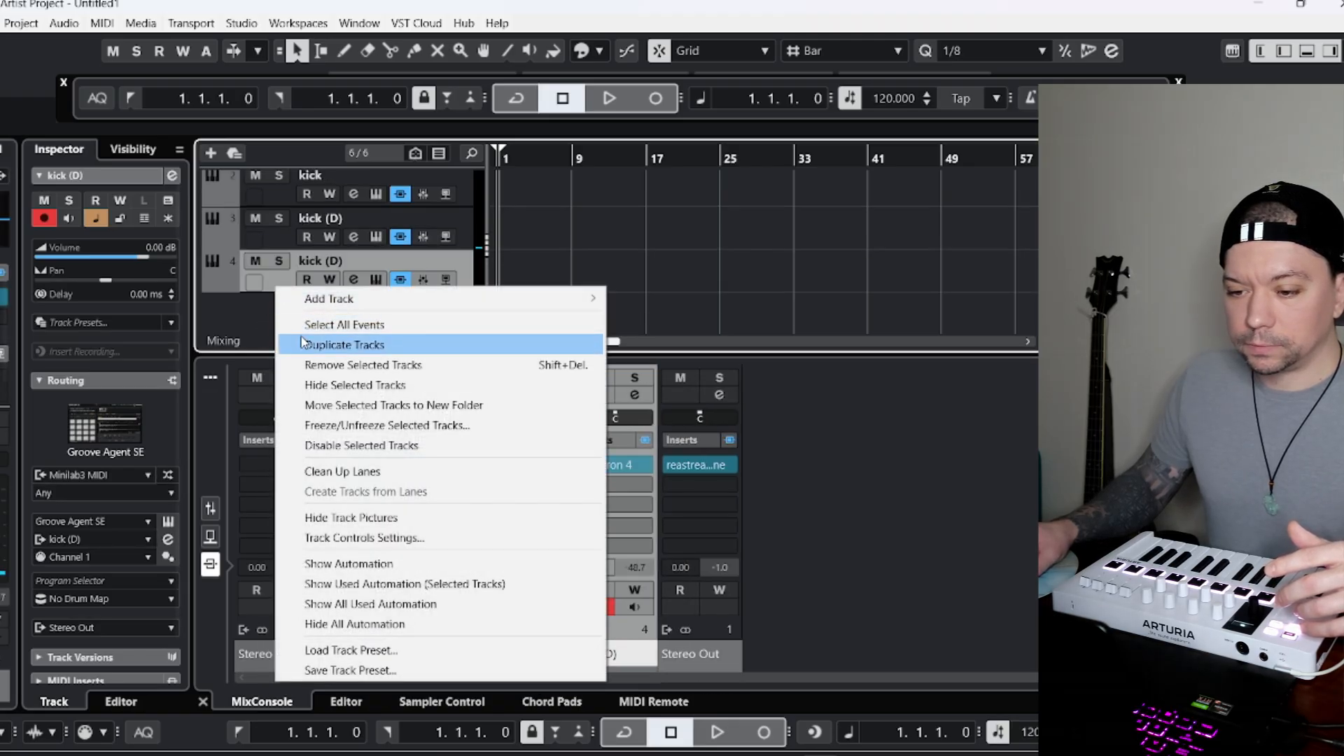
{"action": "left_click", "coordinate": [329, 344]}
Rename the first duplicate below the kick track as snare.
{"action": "double_click", "coordinate": [322, 218]}
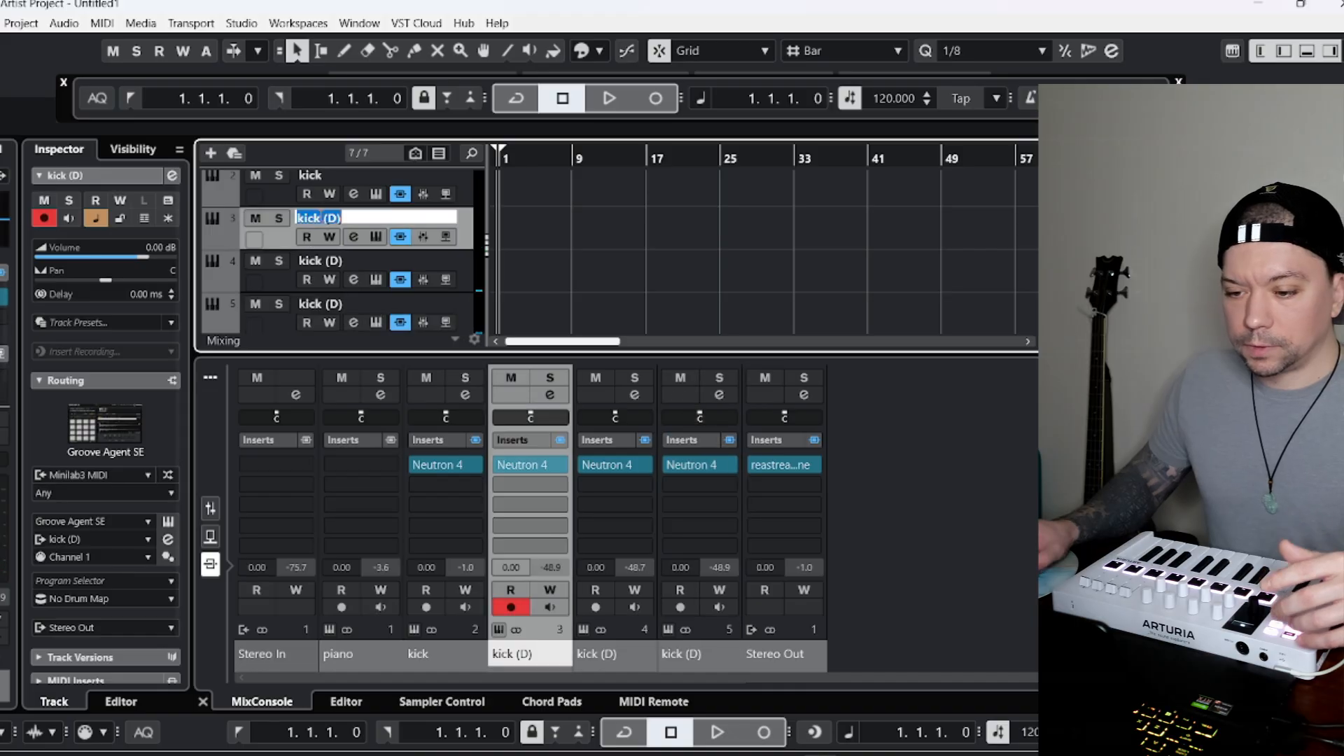
{"action": "type", "text": "nare"}
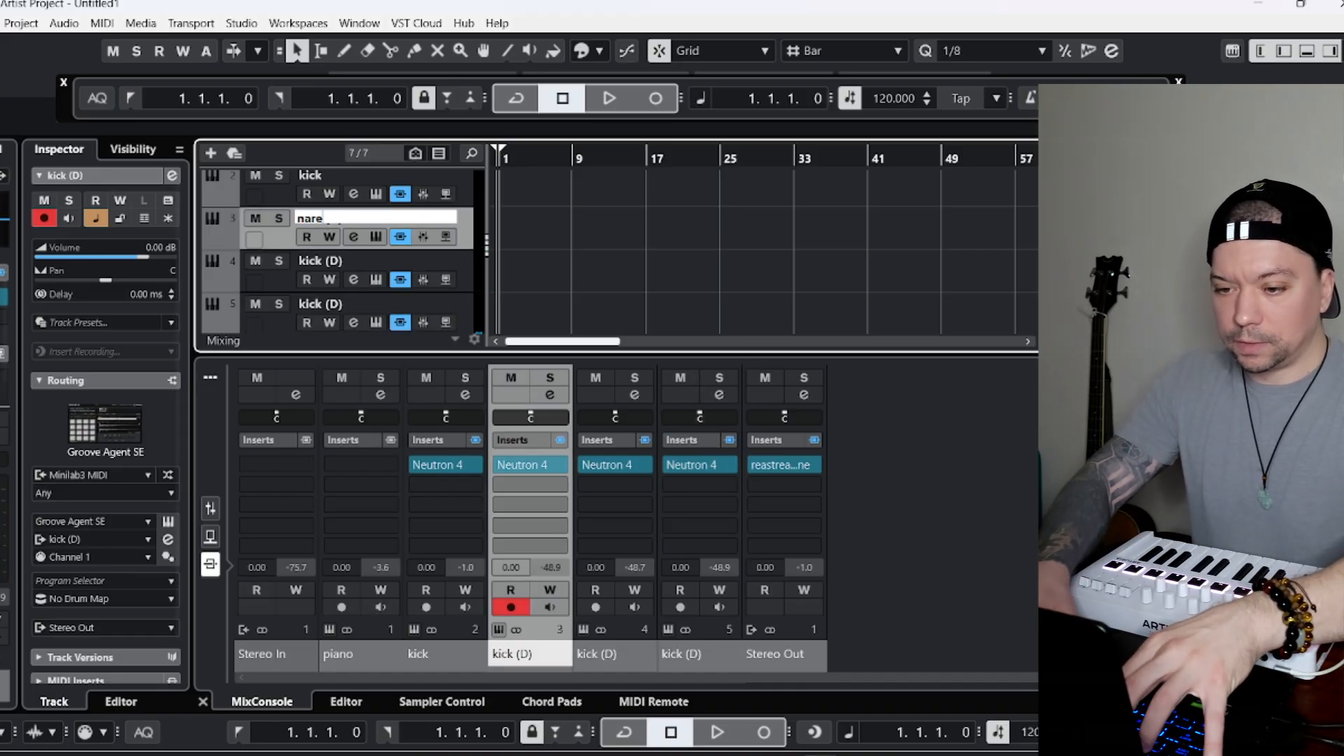
{"action": "key", "text": "BackSpace"}
{"action": "key", "text": "BackSpace"}
{"action": "key", "text": "BackSpace"}
{"action": "key", "text": "BackSpace"}
{"action": "type", "text": "sa"}
{"action": "key", "text": "BackSpace"}
{"action": "type", "text": "nare"}
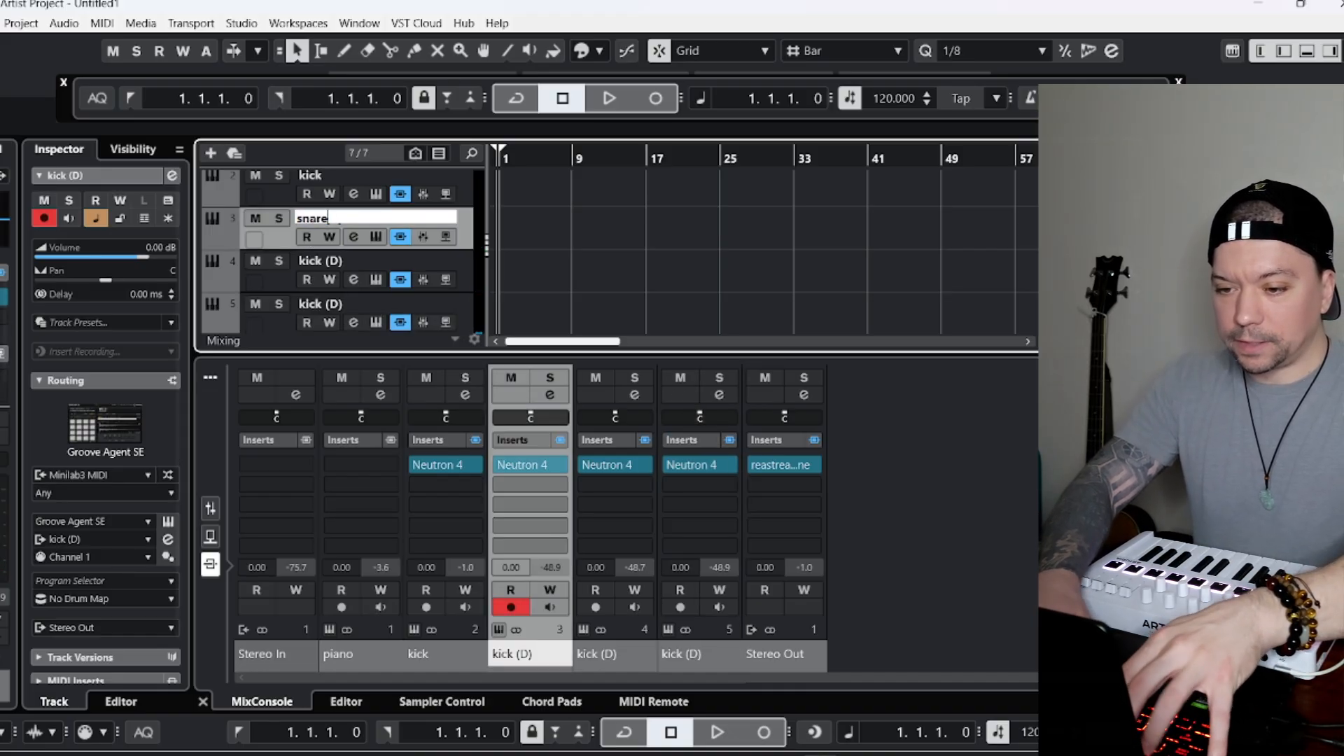
Rename the two remaining kick duplicates as clap and hh.
{"action": "key", "text": "Tab"}
{"action": "type", "text": "clap"}
{"action": "key", "text": "Tab"}
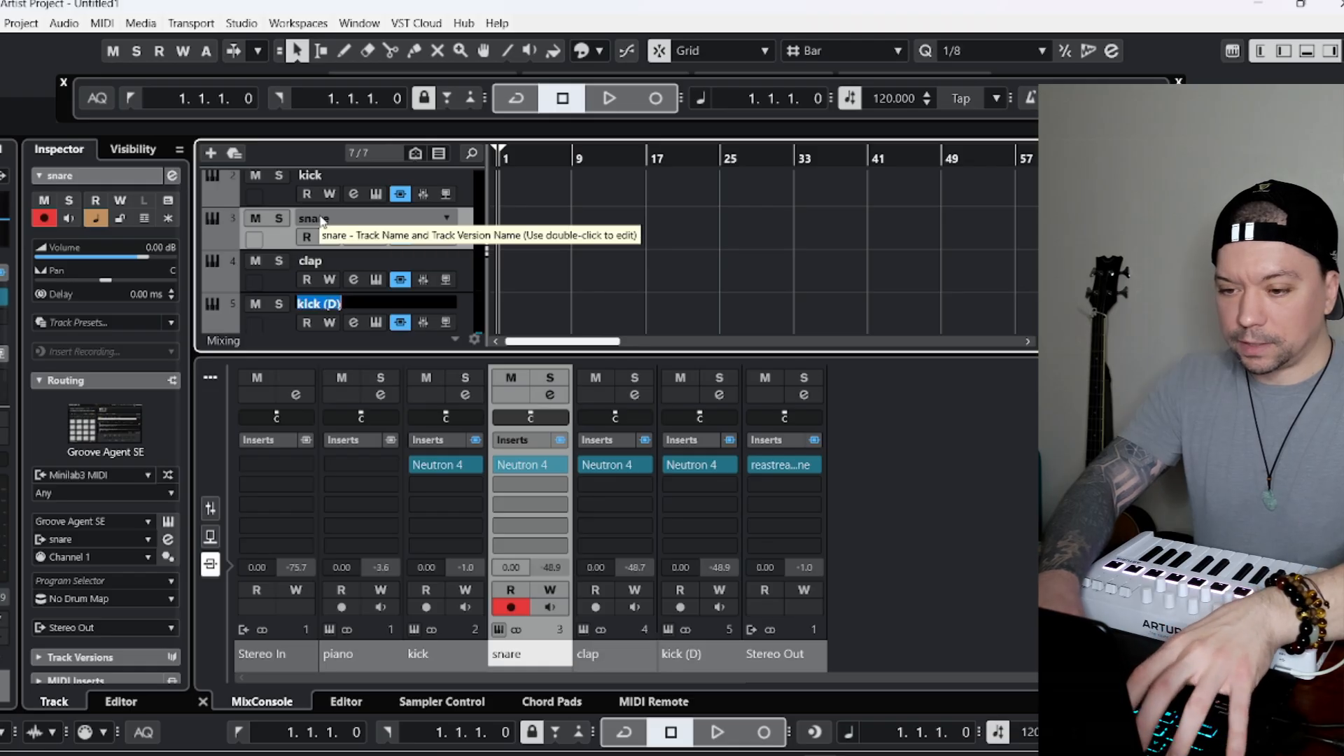
{"action": "type", "text": "hh"}
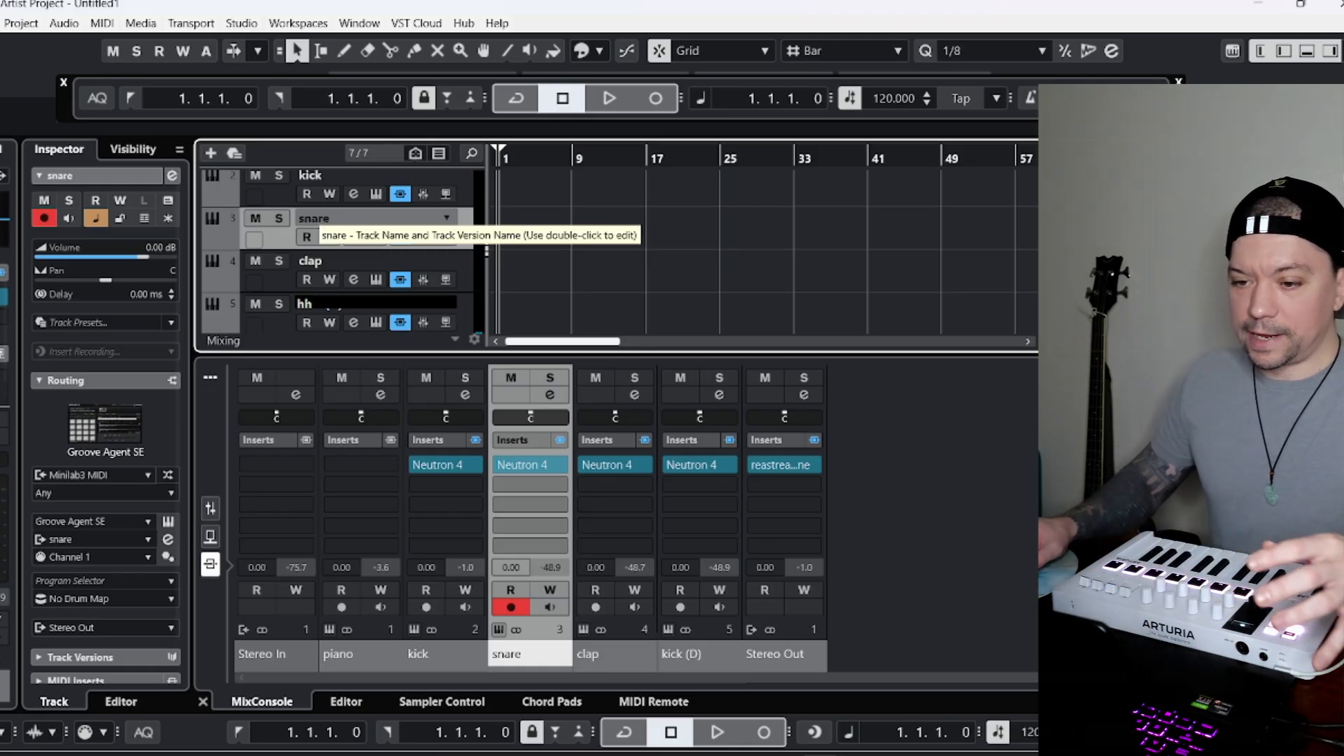
{"action": "key", "text": "Return"}
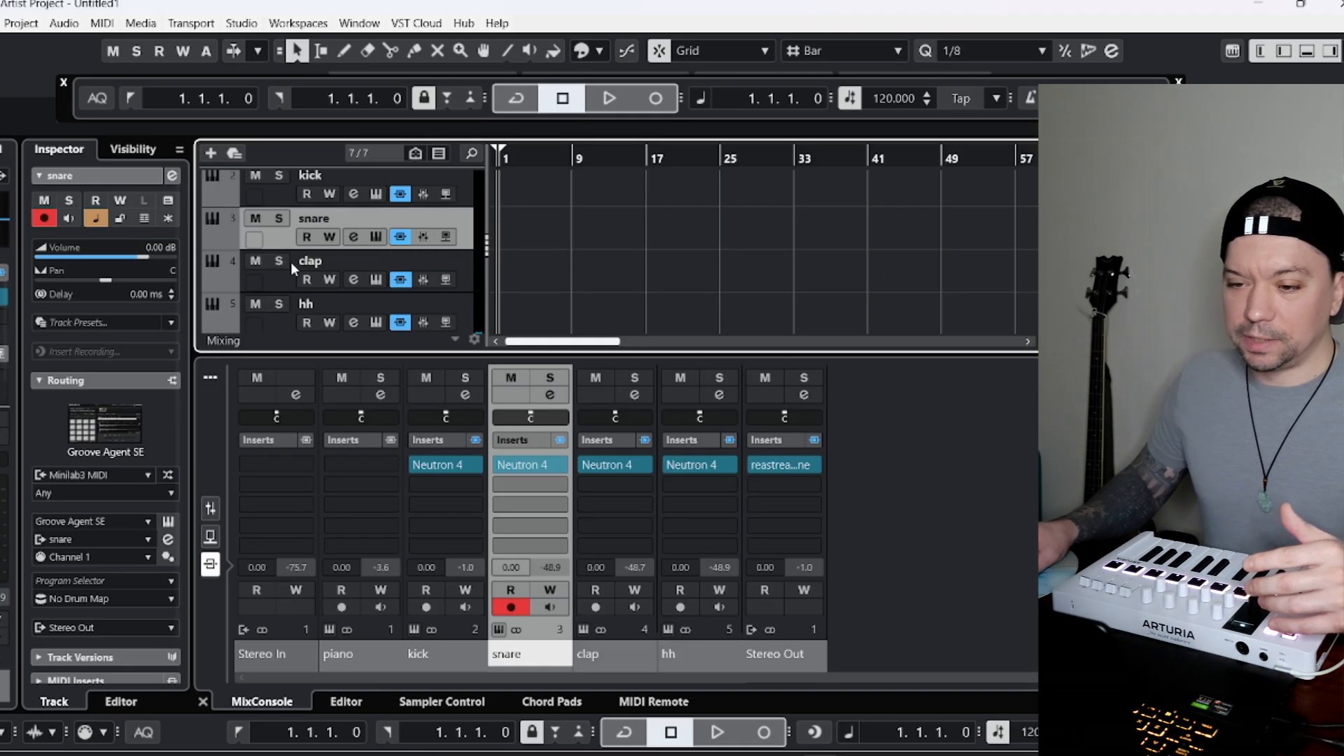
Insert Magneto II after Neutron 4 on the kick track and load its Drums - Kick Punch preset.
{"action": "scroll", "coordinate": [291, 264], "scroll_direction": "up", "scroll_amount": 1}
{"action": "left_click", "coordinate": [276, 231]}
{"action": "left_click", "coordinate": [2, 325]}
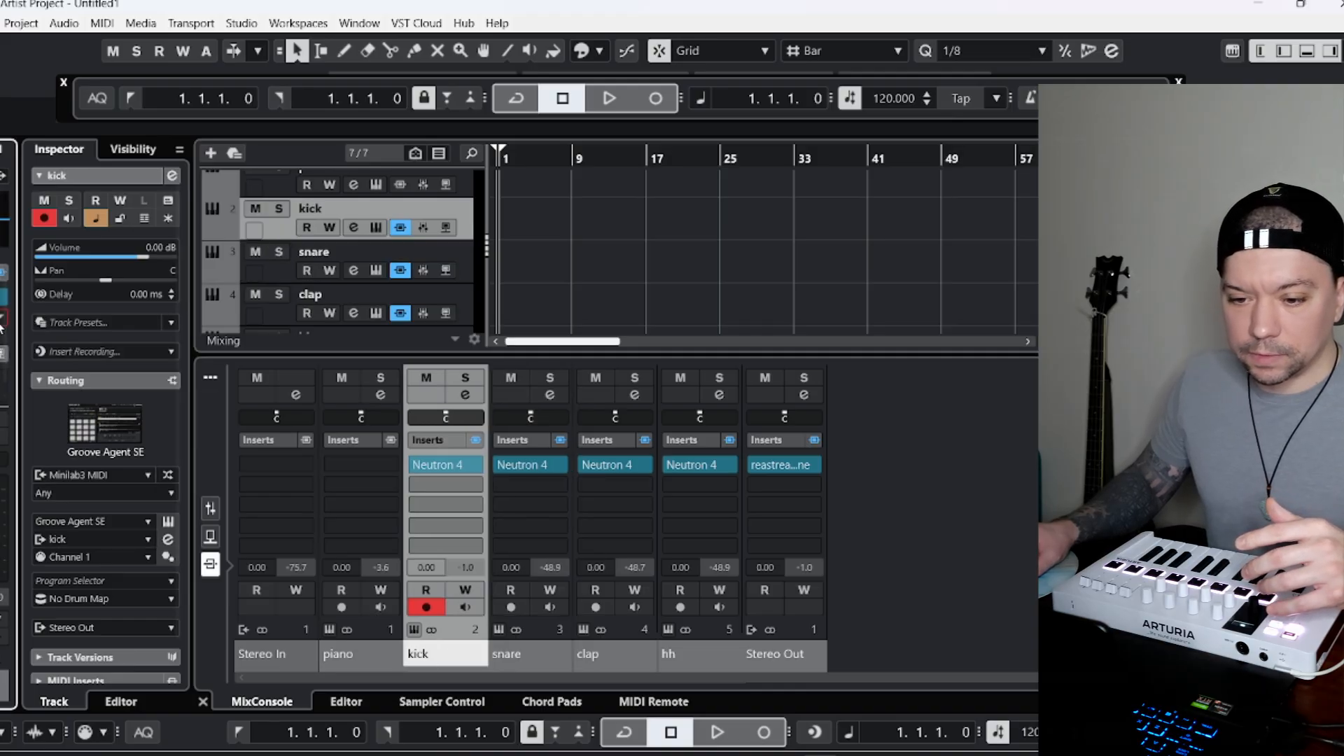
{"action": "left_click", "coordinate": [3, 326]}
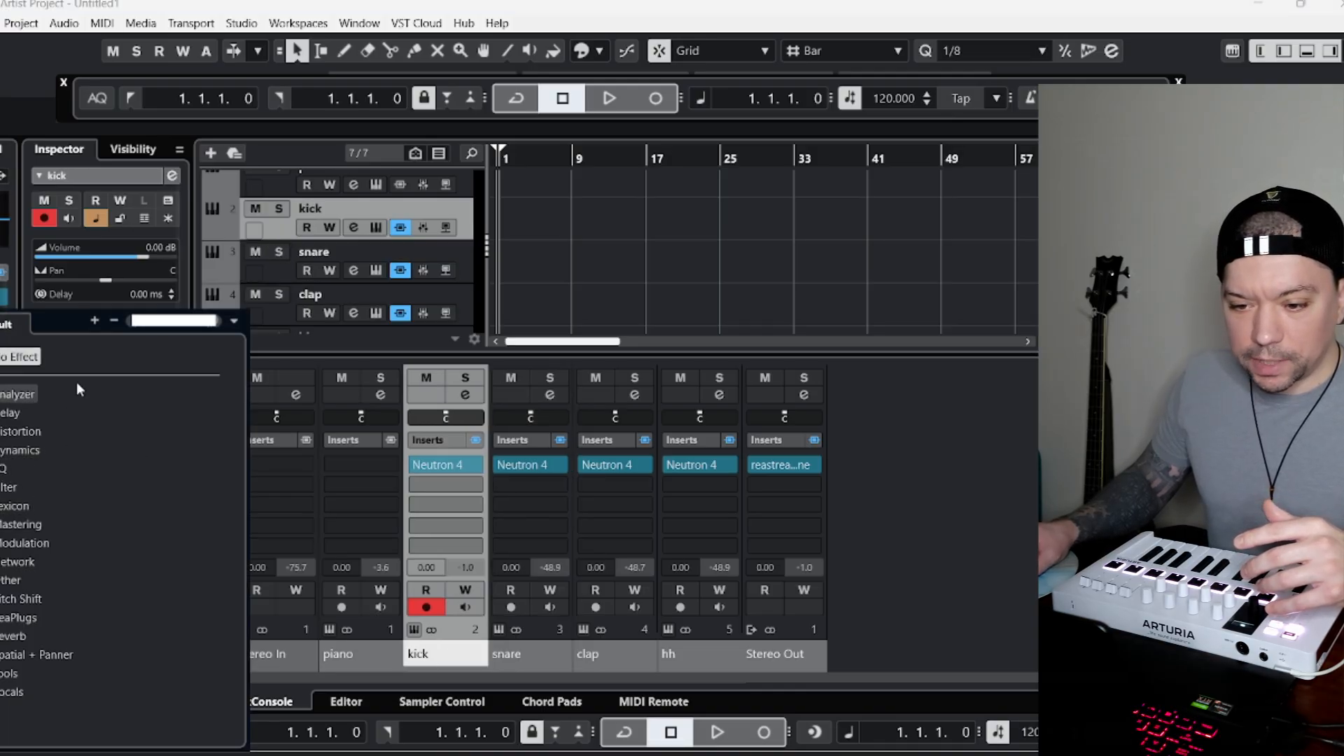
{"action": "type", "text": "imag"}
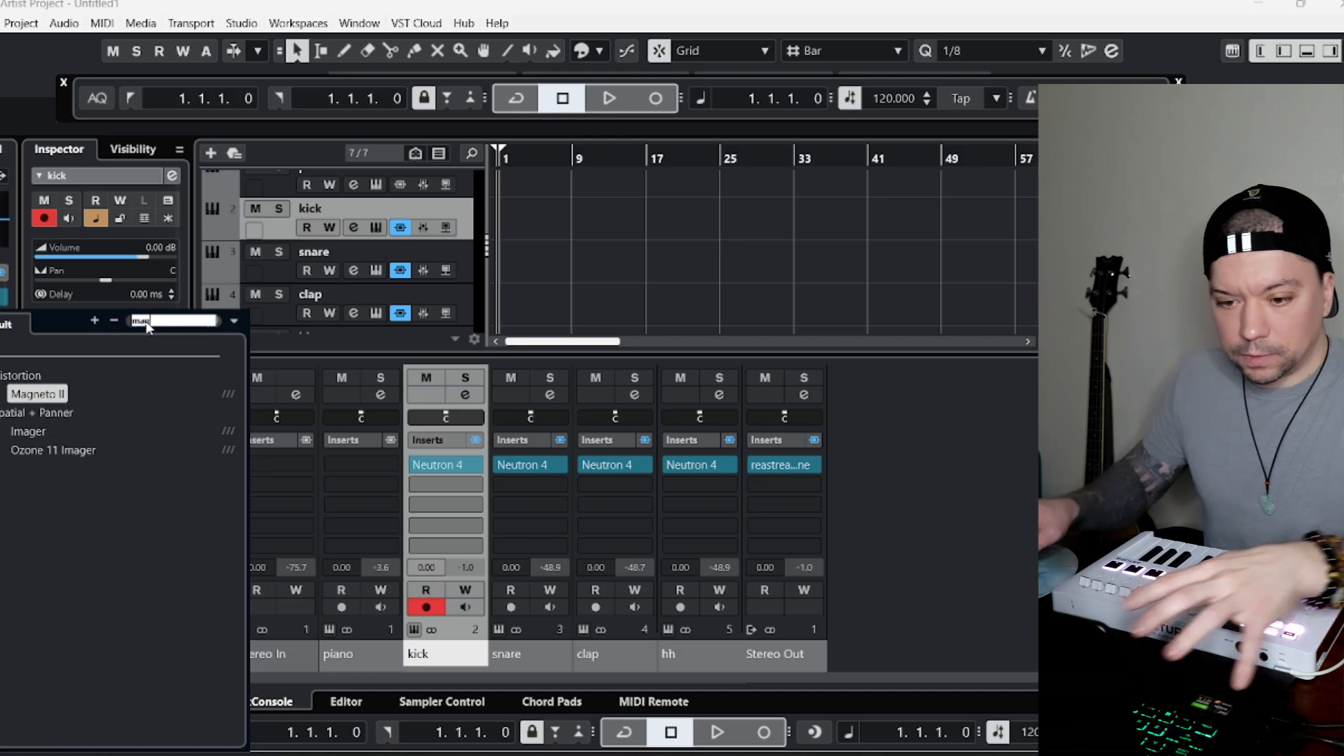
{"action": "left_click", "coordinate": [49, 396]}
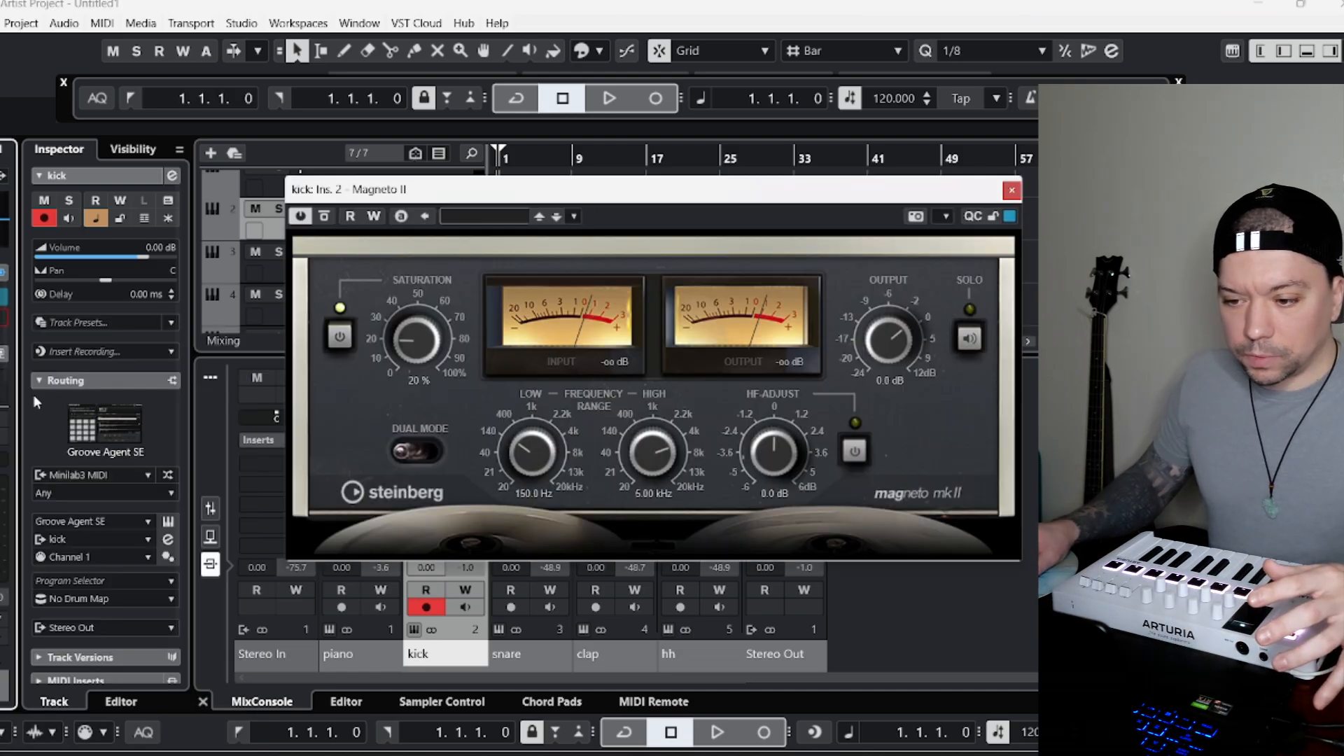
{"action": "left_click", "coordinate": [518, 218]}
{"action": "double_click", "coordinate": [495, 406]}
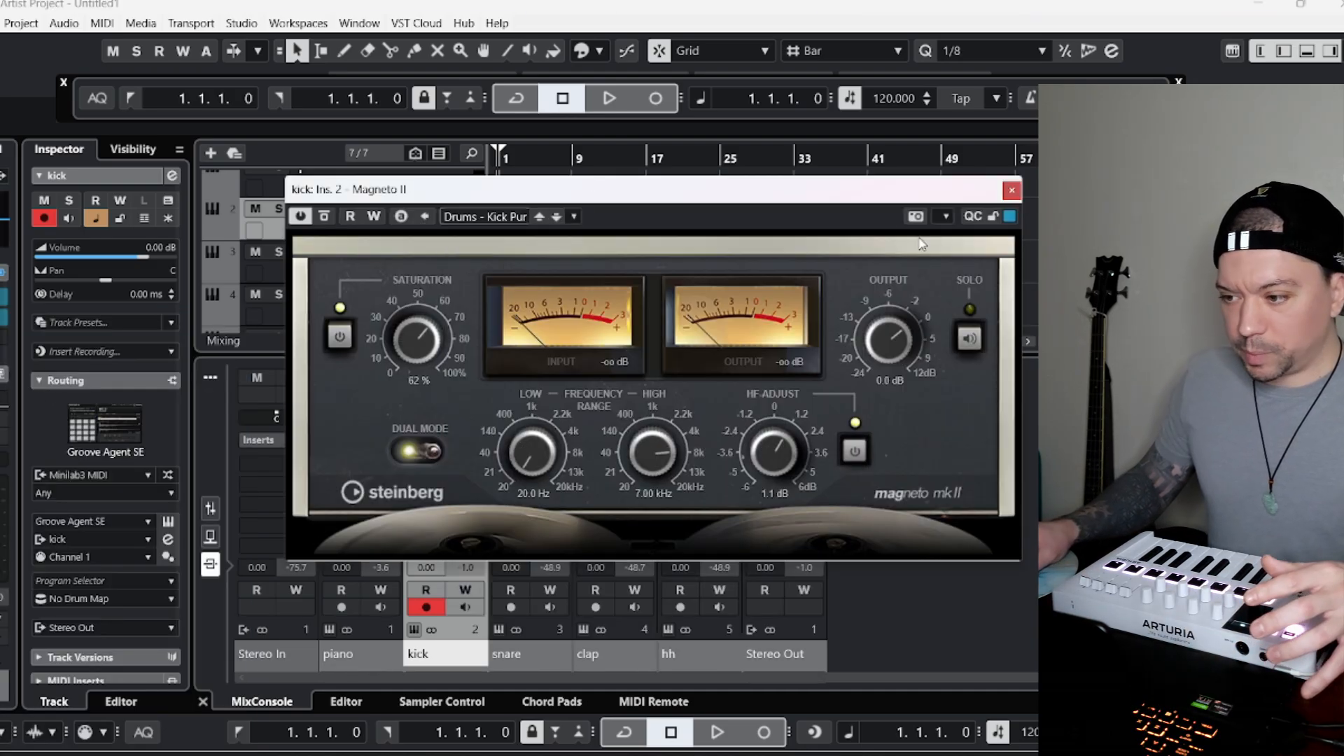
{"action": "left_click", "coordinate": [1010, 192]}
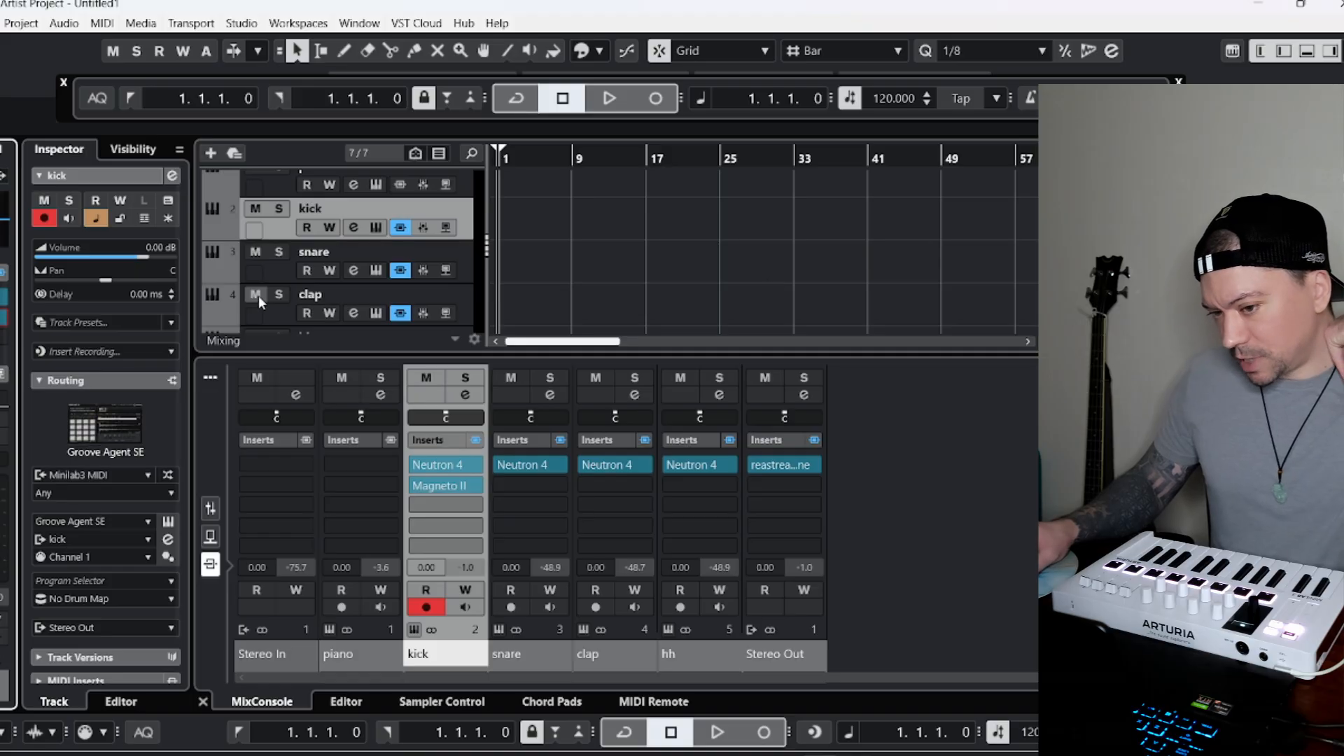
Insert Magneto II after Neutron 4 on the snare track and load its Drums - Snare Punch preset.
{"action": "left_click", "coordinate": [266, 274]}
{"action": "left_click", "coordinate": [5, 319]}
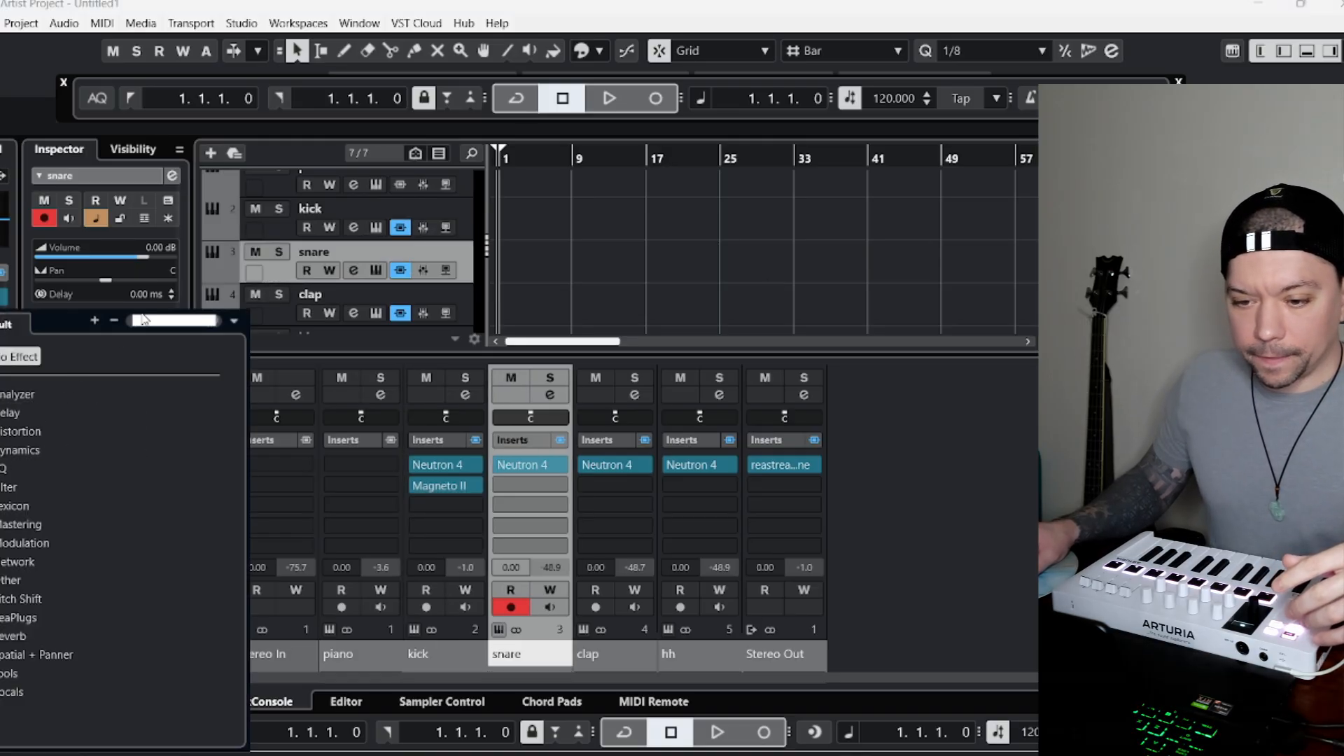
{"action": "type", "text": "mag"}
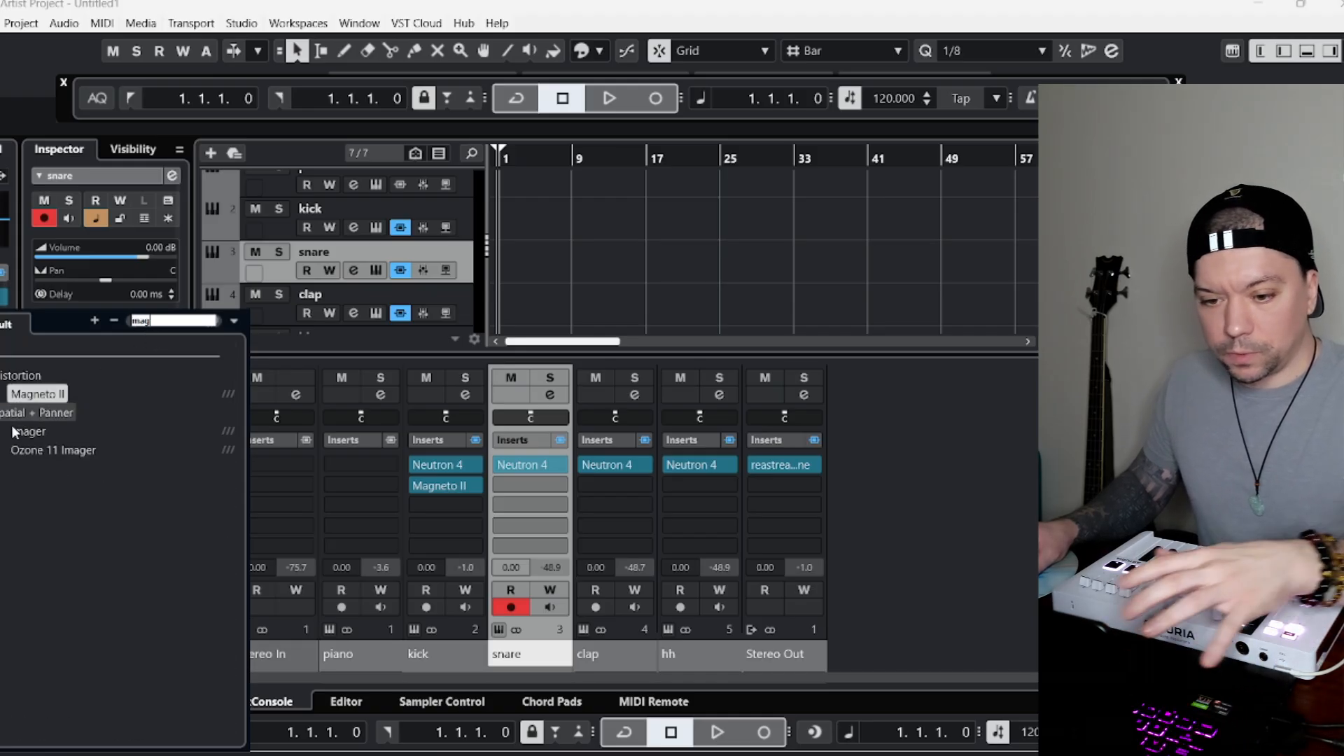
{"action": "key", "text": "Return"}
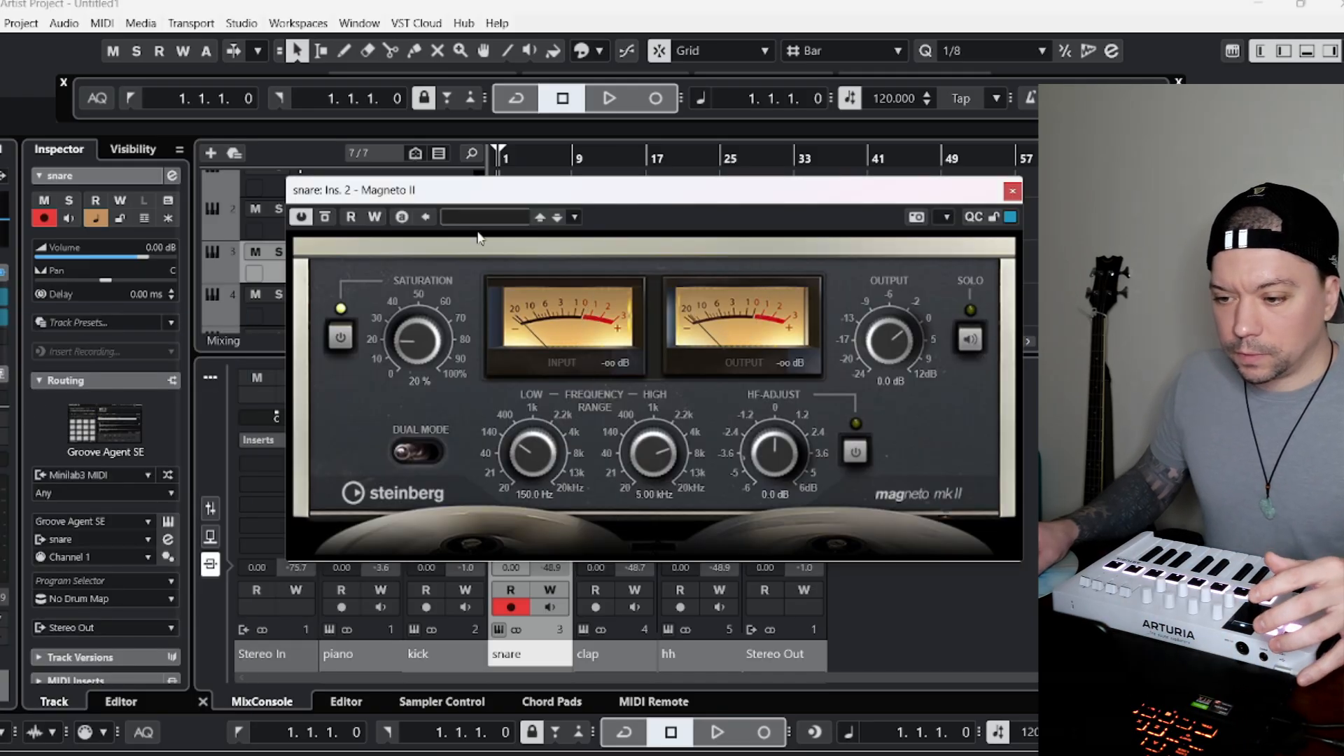
{"action": "left_click", "coordinate": [503, 218]}
{"action": "double_click", "coordinate": [539, 429]}
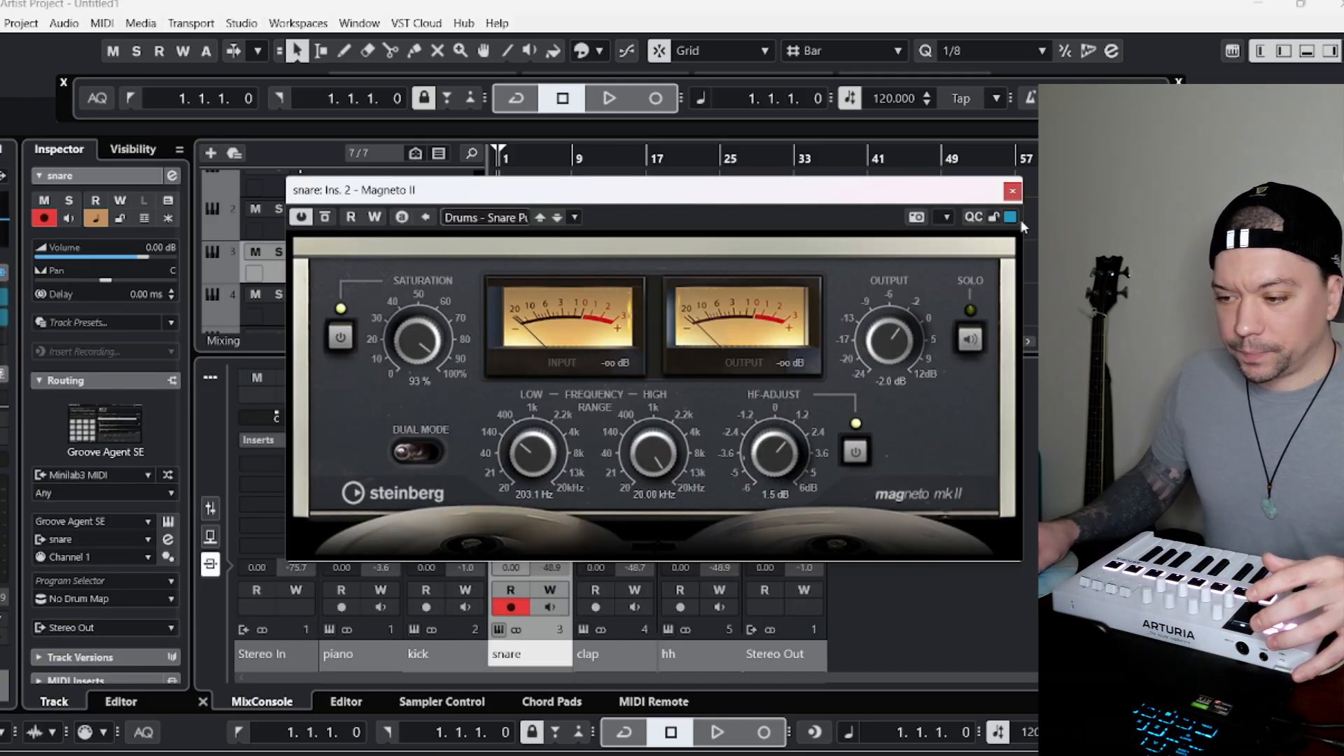
{"action": "left_click", "coordinate": [1012, 191]}
Insert Magneto II after Neutron 4 on the hh track and load its Drums - Cymbal Silk preset.
{"action": "scroll", "coordinate": [332, 302], "scroll_direction": "down", "scroll_amount": 1}
{"action": "scroll", "coordinate": [332, 303], "scroll_direction": "down", "scroll_amount": 1}
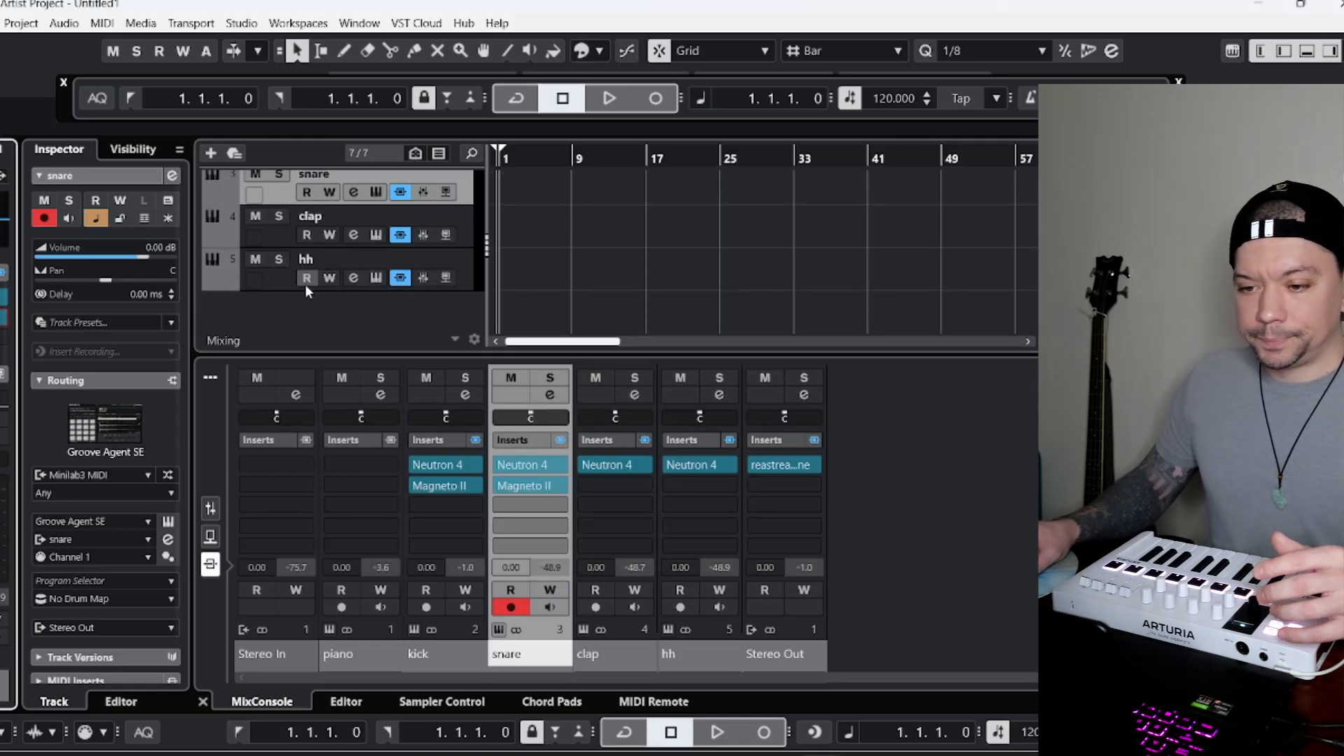
{"action": "left_click", "coordinate": [305, 285]}
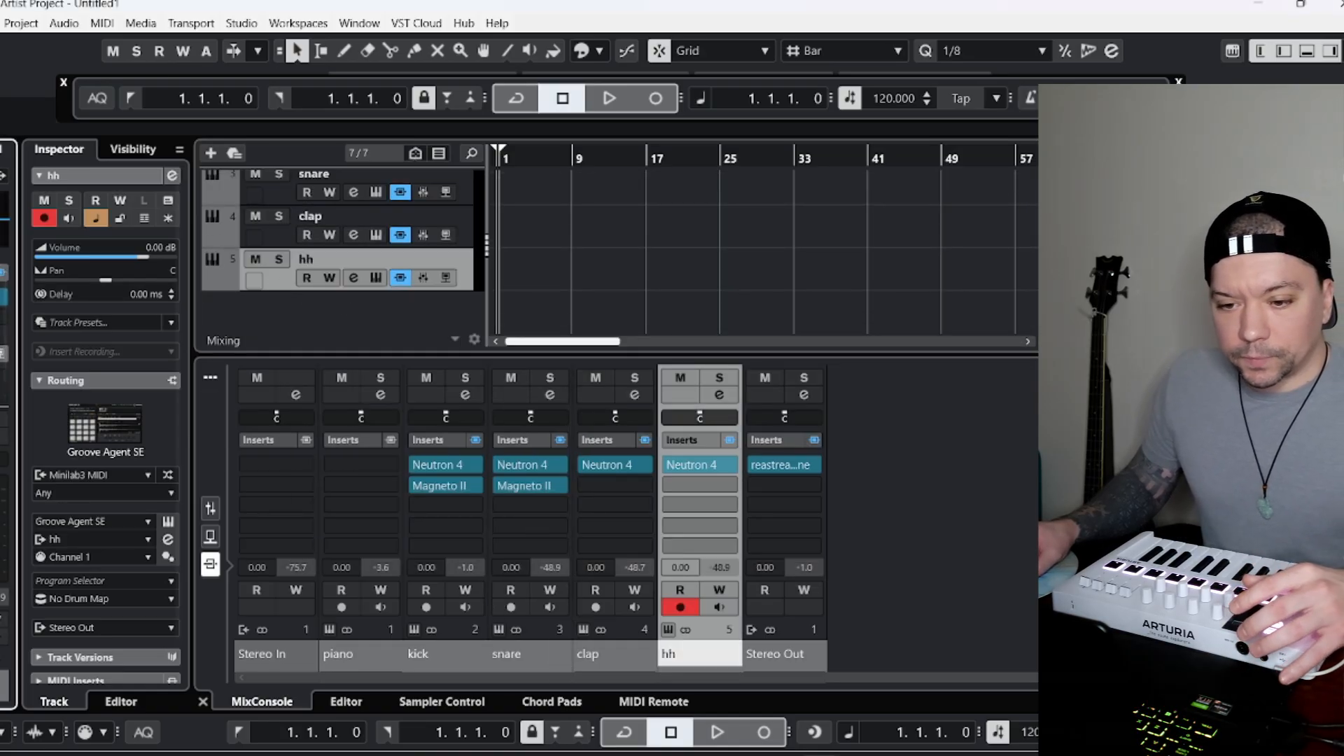
{"action": "left_click", "coordinate": [3, 323]}
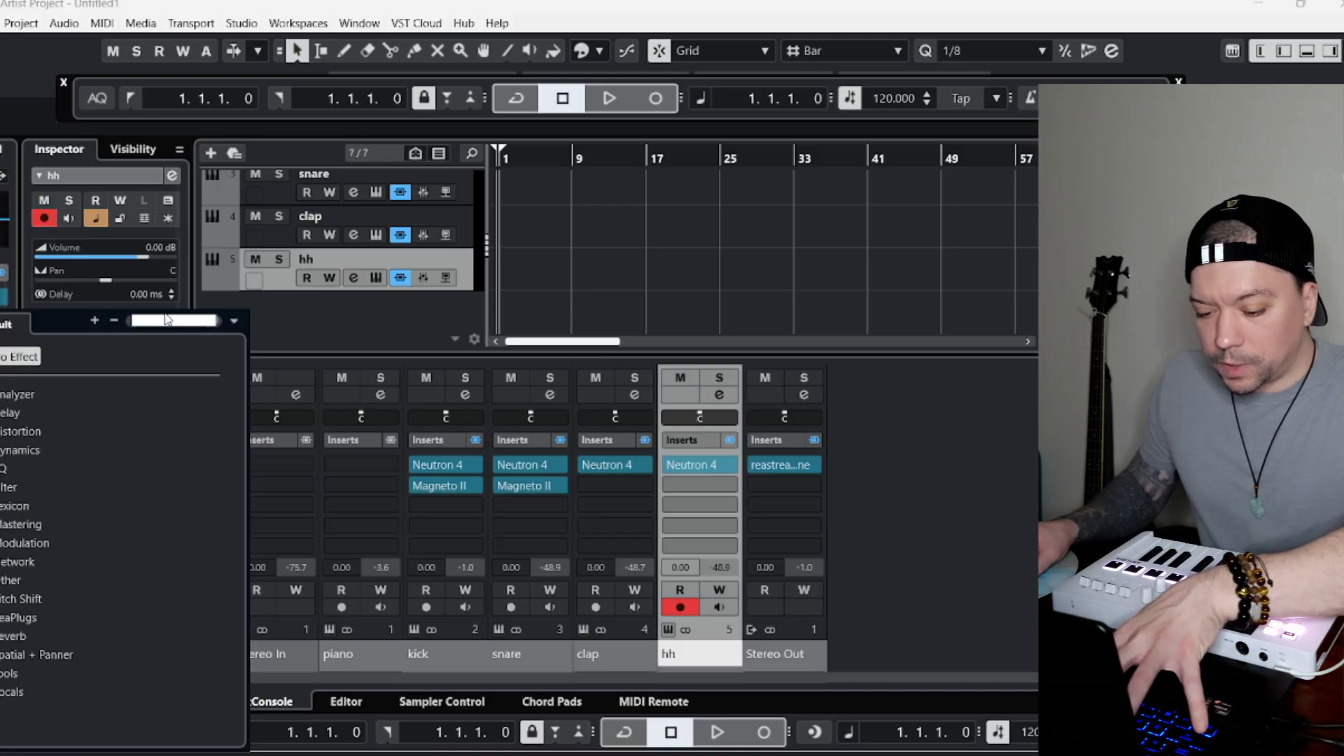
{"action": "type", "text": "imag"}
{"action": "left_click", "coordinate": [42, 395]}
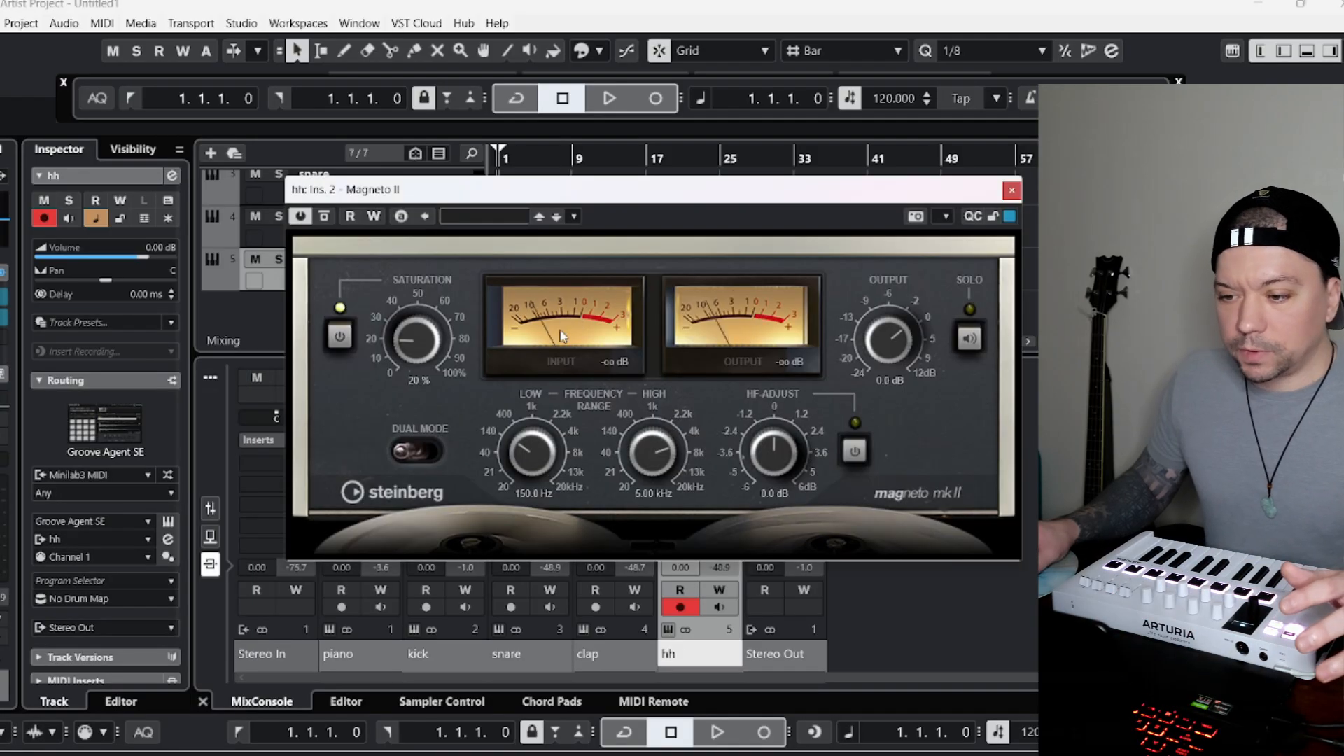
{"action": "left_click", "coordinate": [490, 216]}
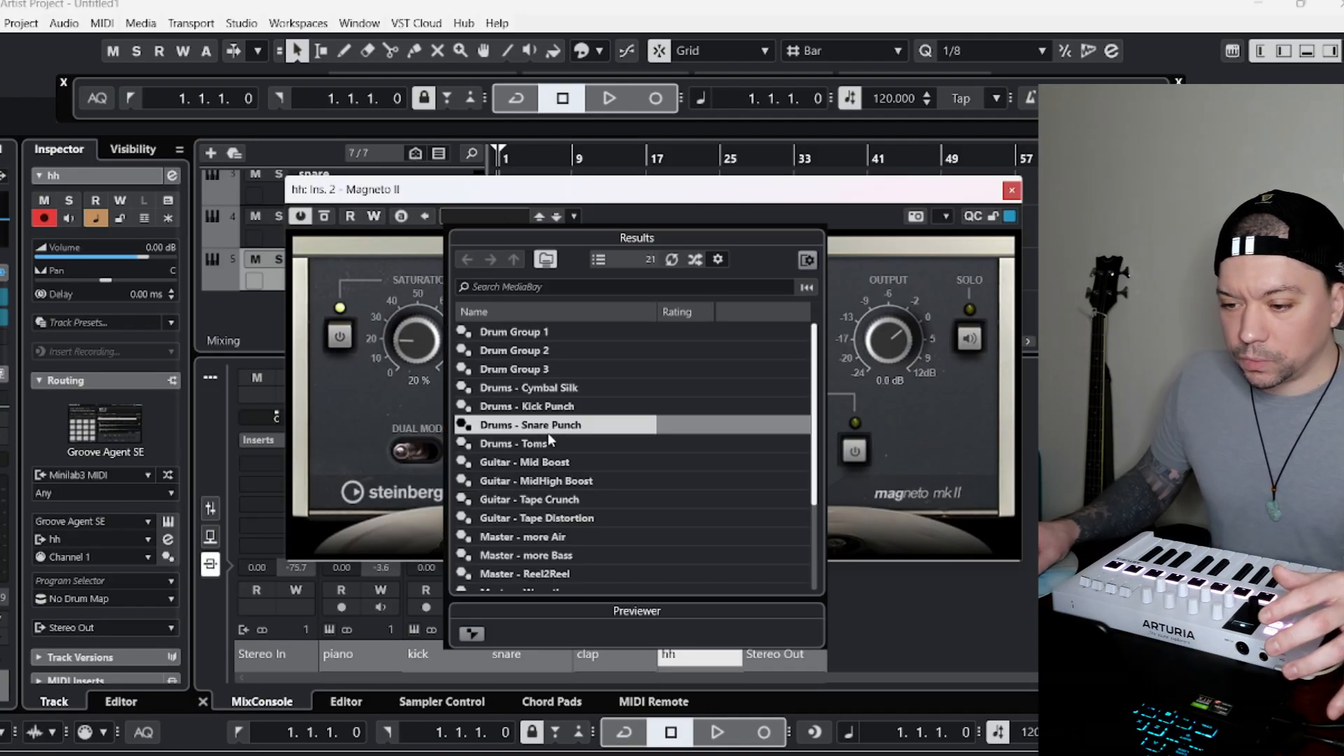
{"action": "double_click", "coordinate": [566, 389]}
{"action": "left_click", "coordinate": [1011, 191]}
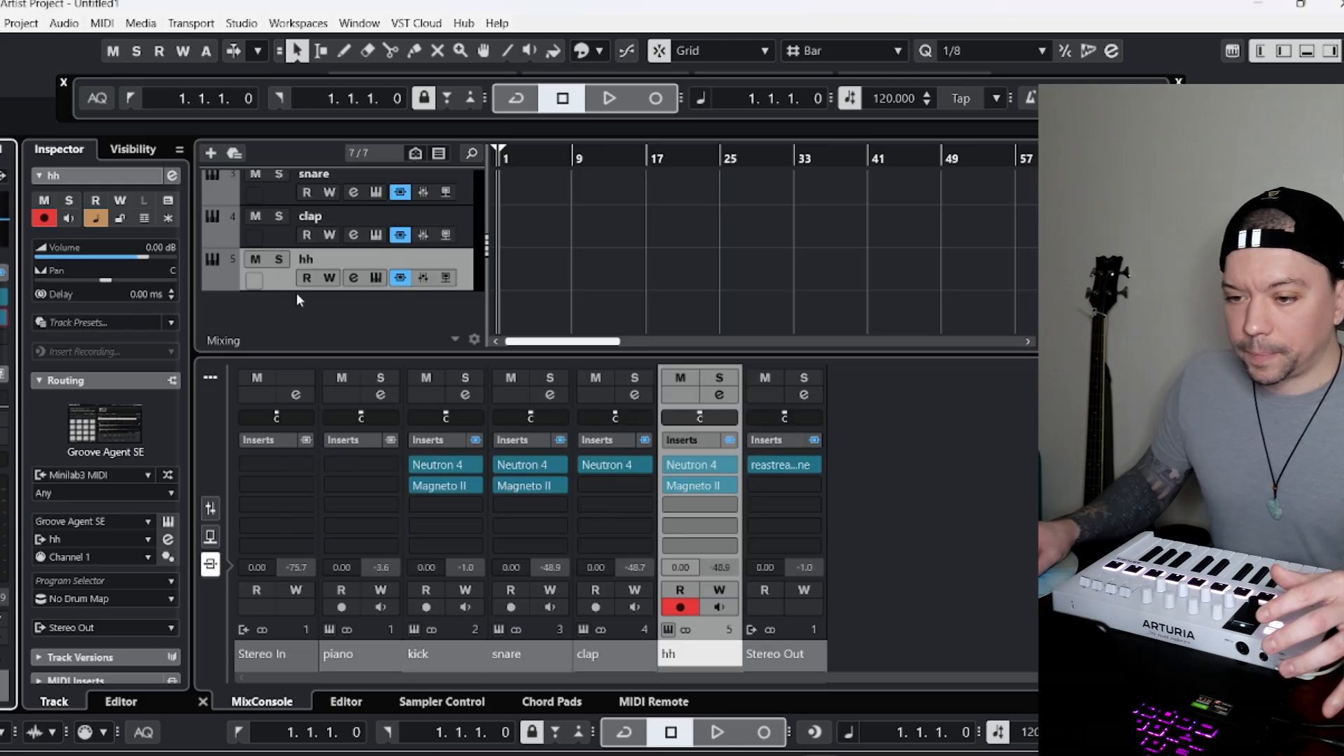
Select the piano and kick tracks in turn to audition their sounds.
{"action": "left_click", "coordinate": [282, 213]}
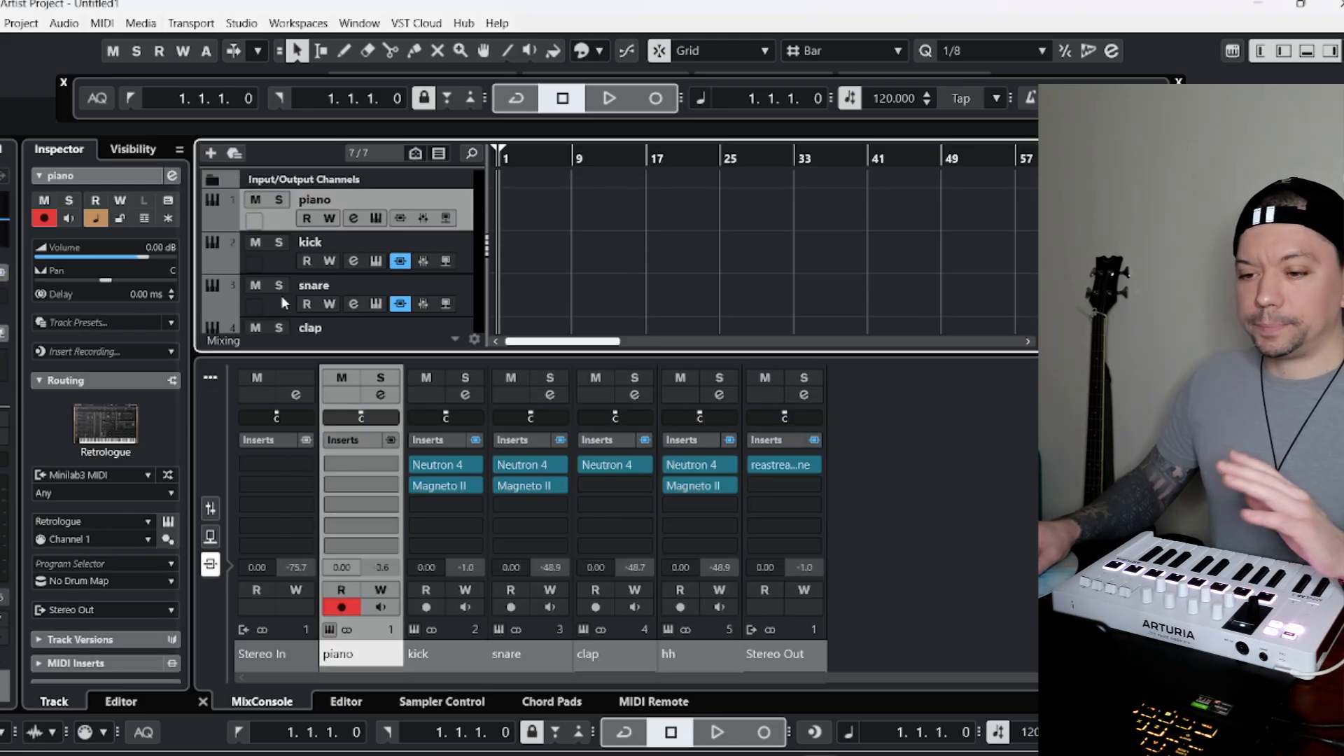
{"action": "scroll", "coordinate": [252, 264], "scroll_direction": "down", "scroll_amount": 2}
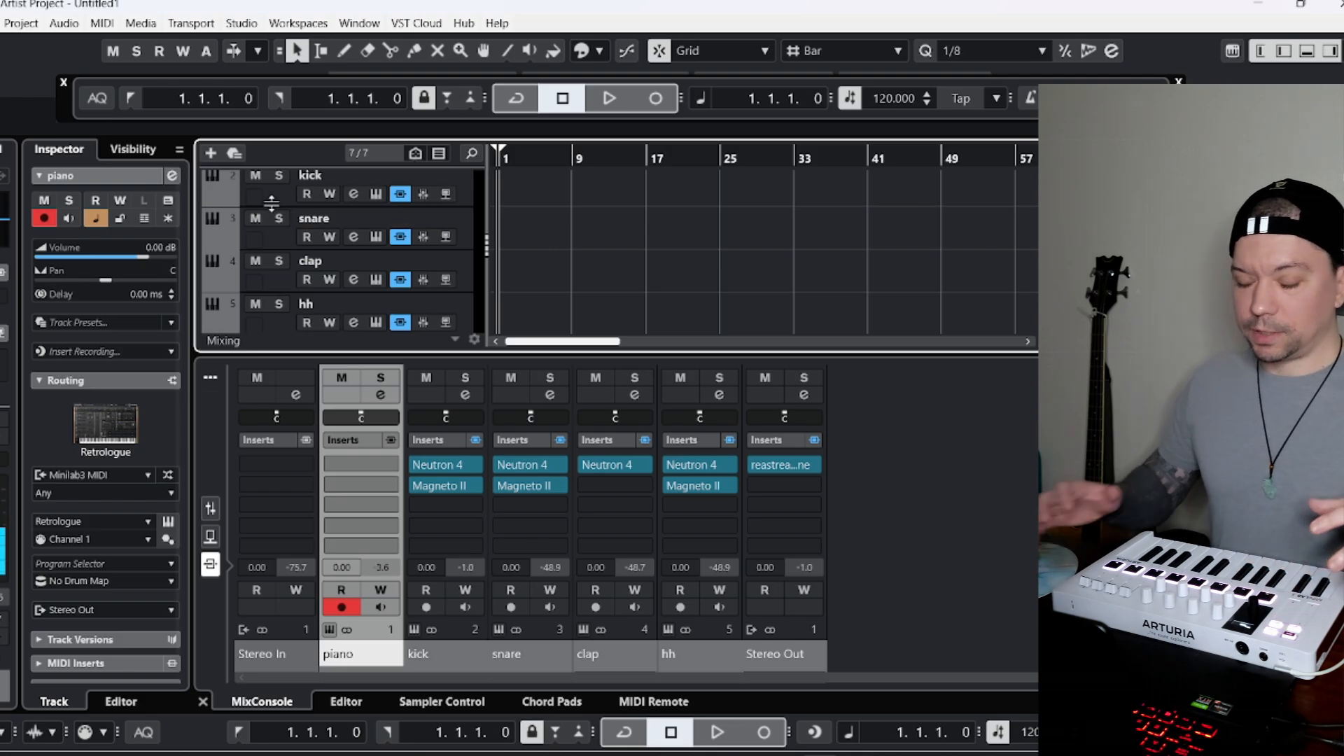
{"action": "scroll", "coordinate": [306, 201], "scroll_direction": "up", "scroll_amount": 2}
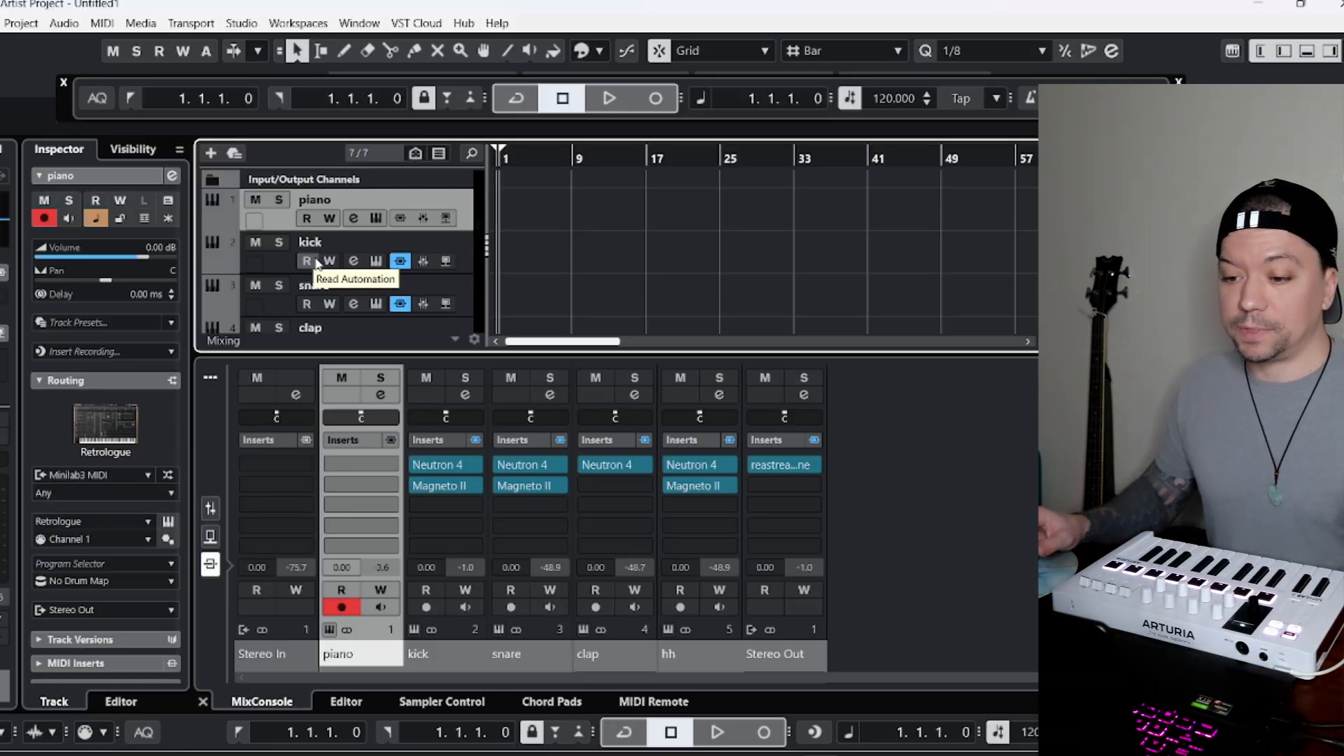
{"action": "left_click", "coordinate": [279, 266]}
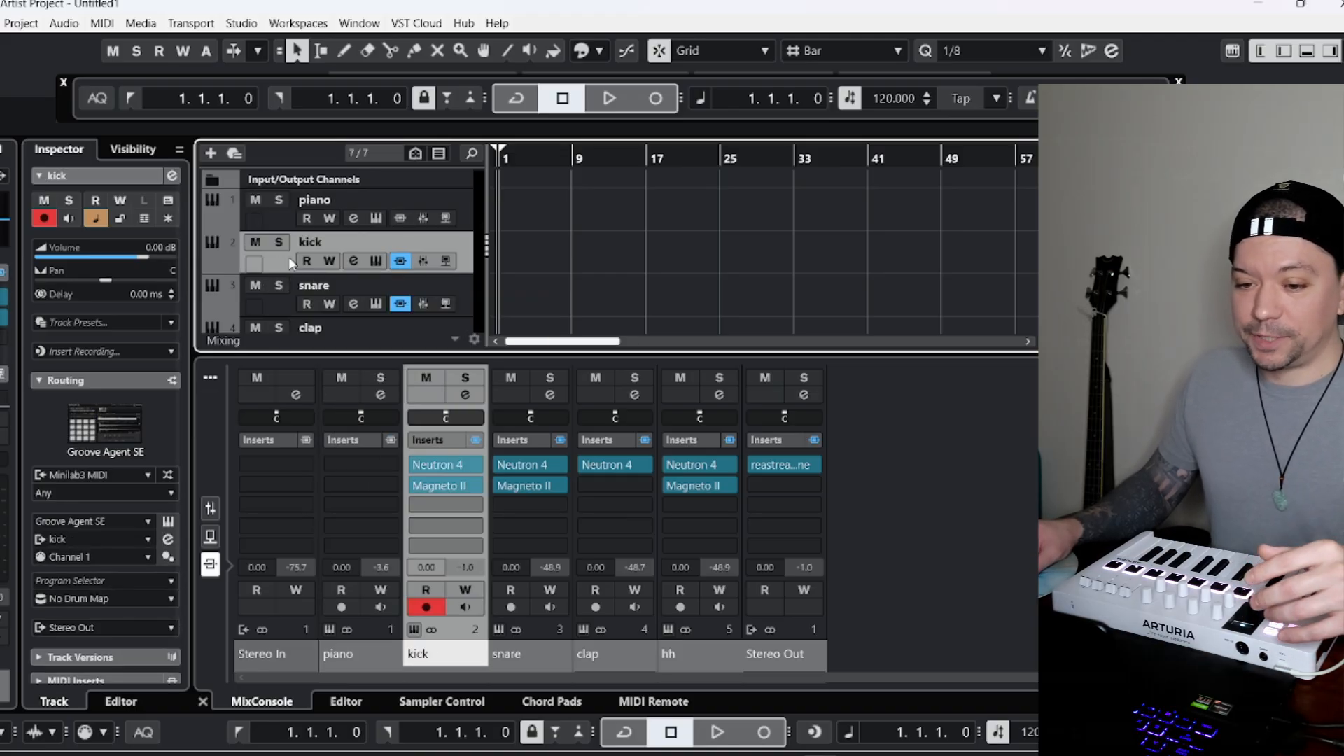
{"action": "left_click", "coordinate": [283, 221]}
{"action": "left_click", "coordinate": [292, 255]}
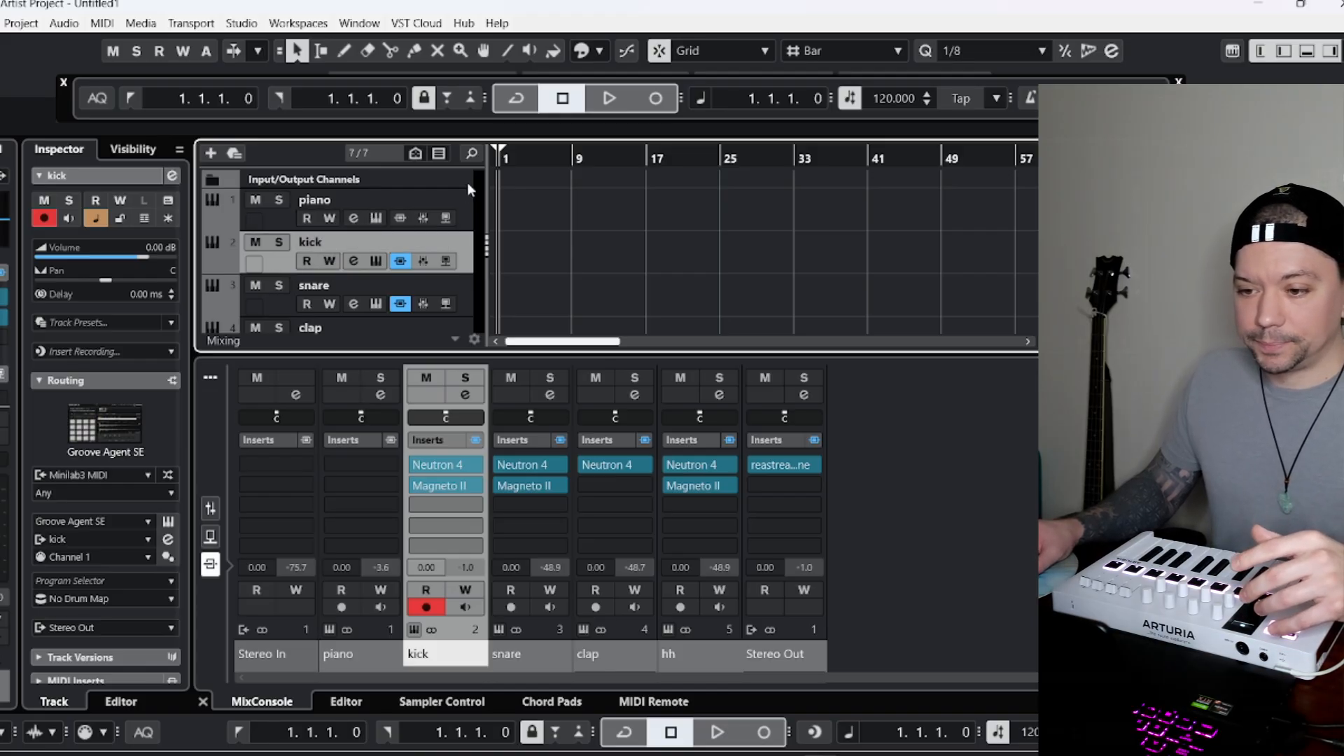
Load the Dub Trap Kit in the snare track's Groove Agent SE and close the instrument.
{"action": "scroll", "coordinate": [316, 245], "scroll_direction": "down", "scroll_amount": 1}
{"action": "left_click", "coordinate": [294, 278]}
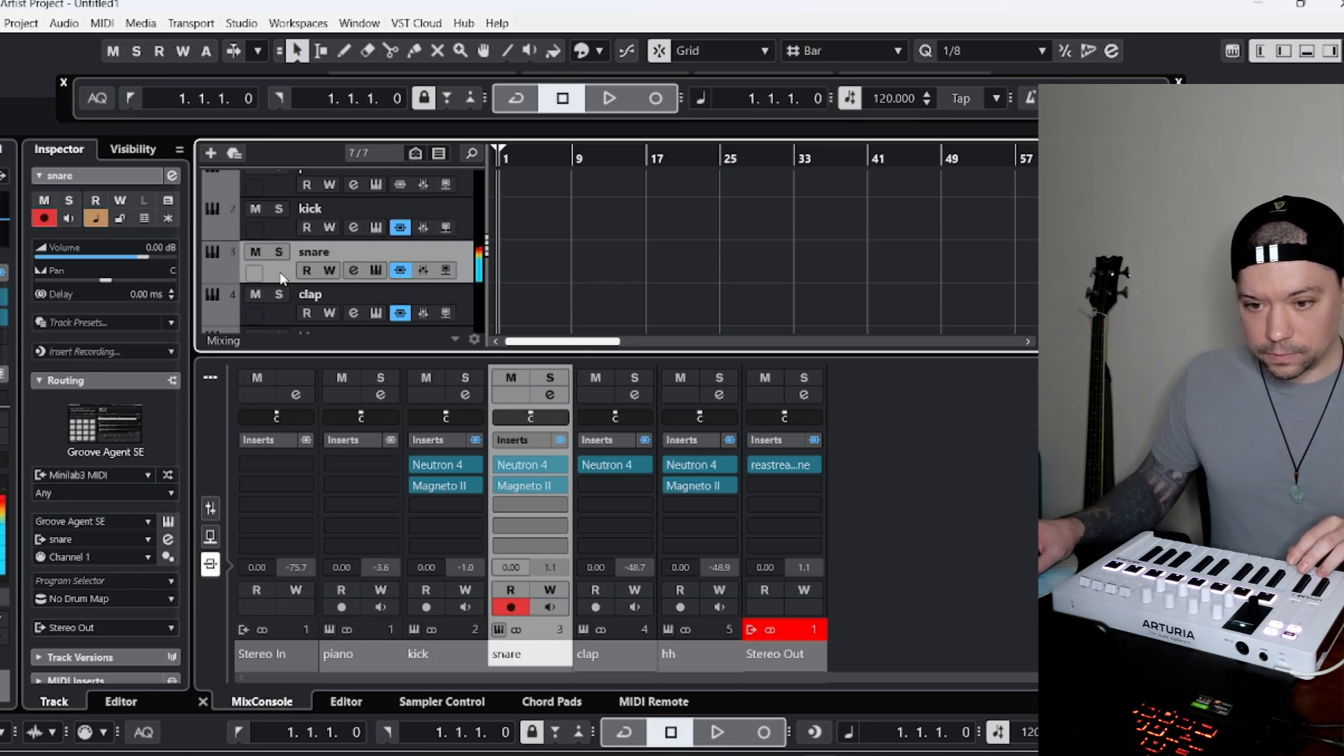
{"action": "scroll", "coordinate": [218, 308], "scroll_direction": "down", "scroll_amount": 1}
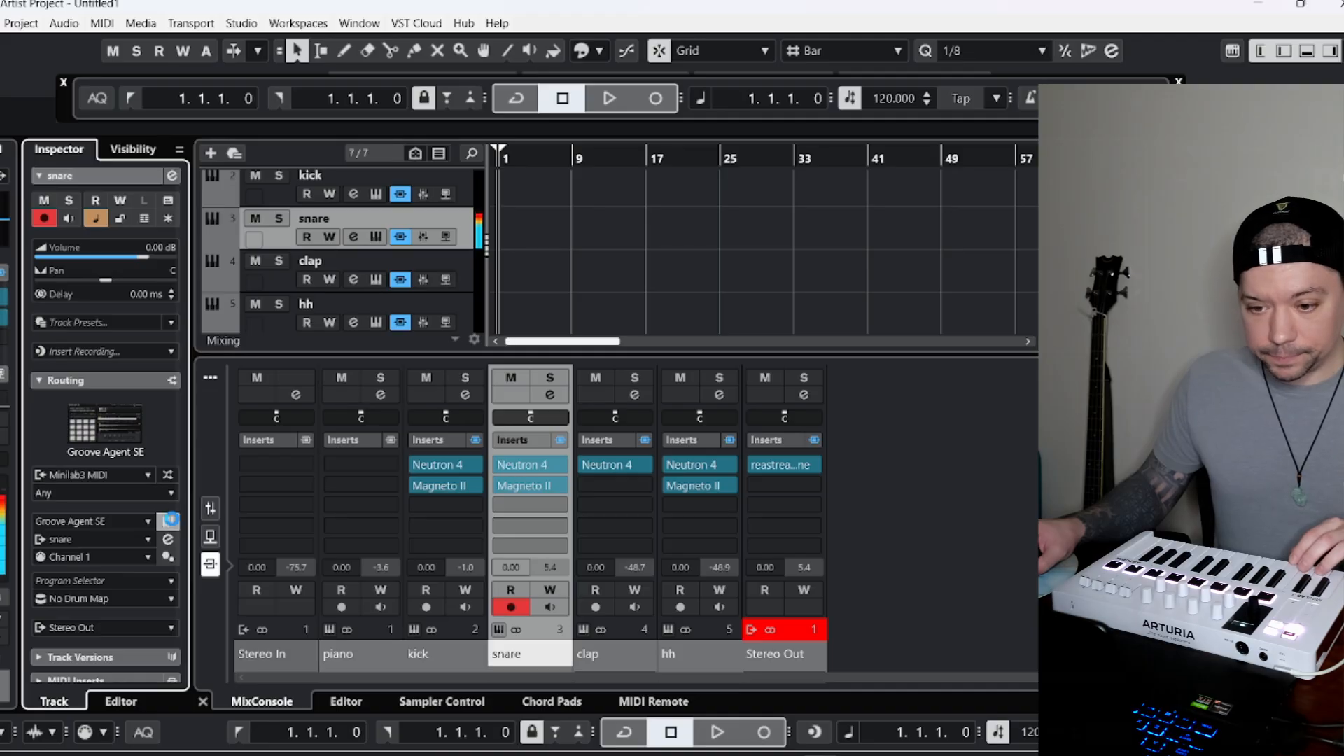
{"action": "left_click", "coordinate": [165, 538]}
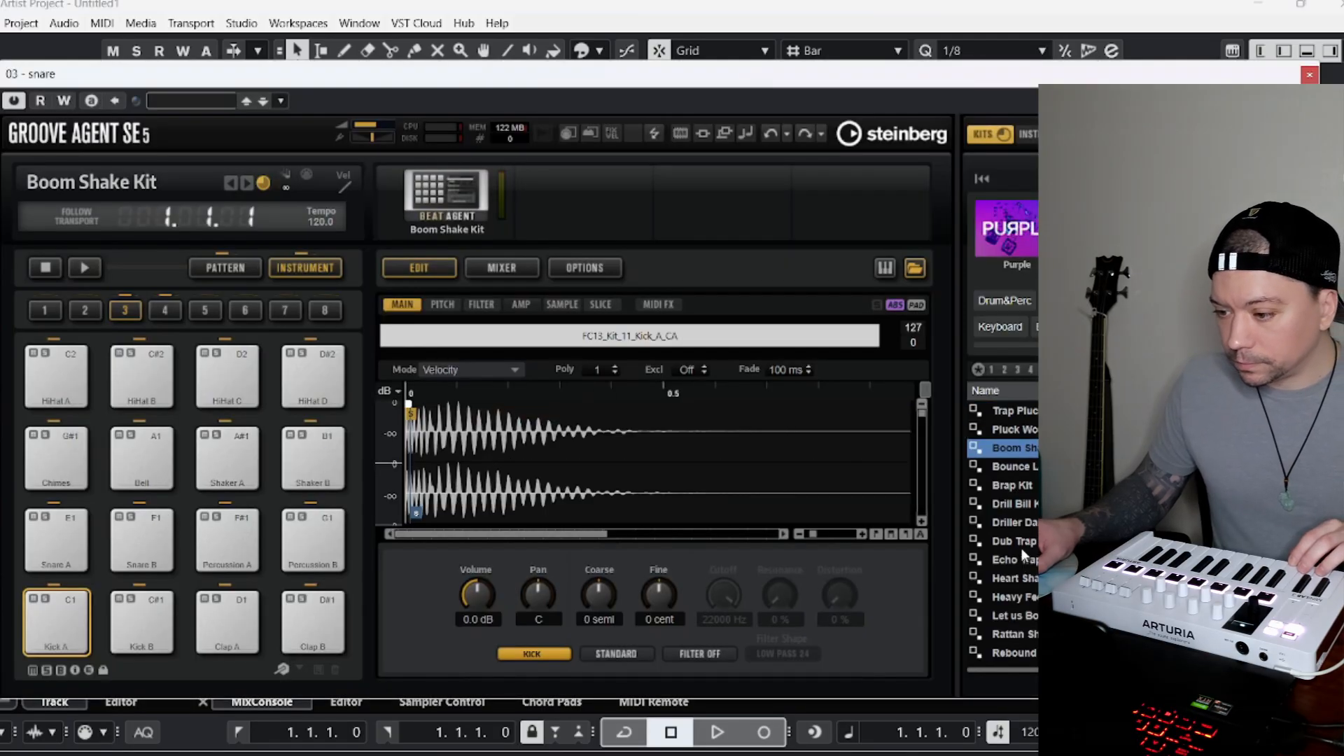
{"action": "double_click", "coordinate": [1014, 540]}
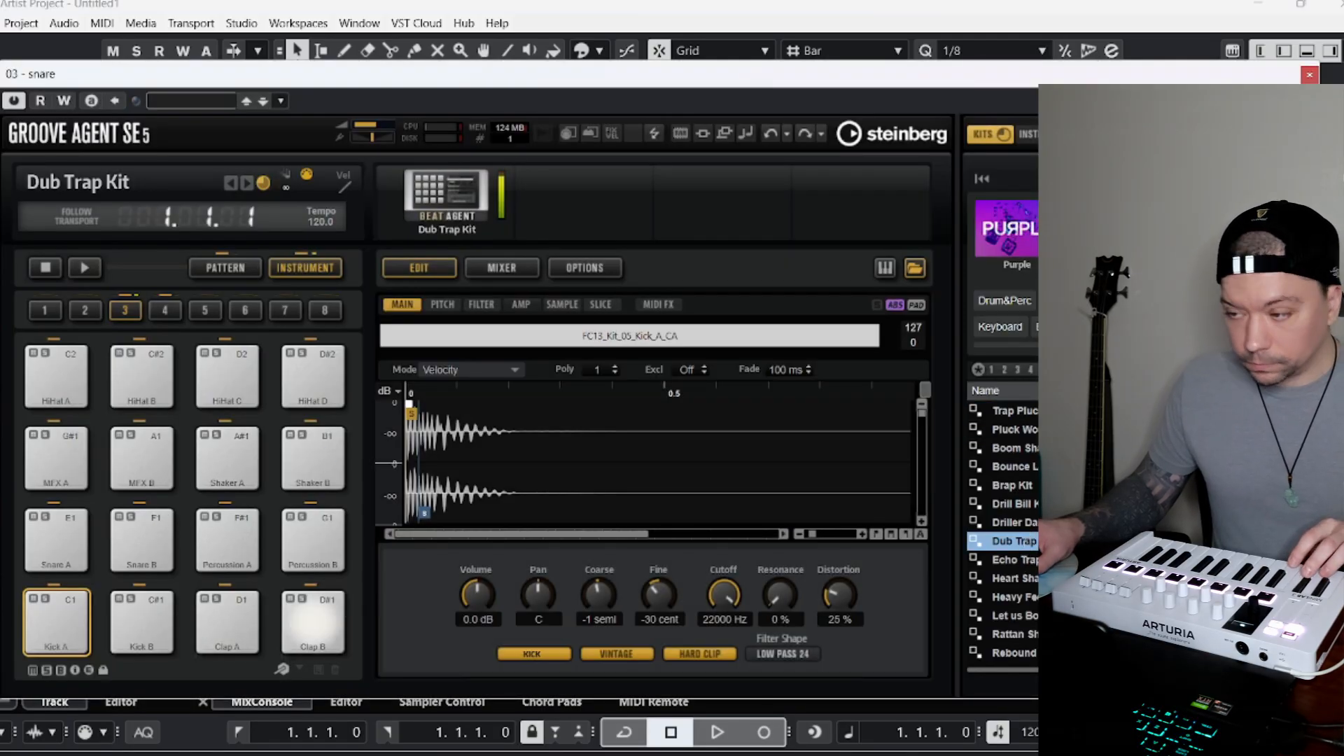
{"action": "left_click", "coordinate": [1309, 75]}
Try the Dub Trap Kit in the clap track's Groove Agent SE.
{"action": "left_click", "coordinate": [273, 276]}
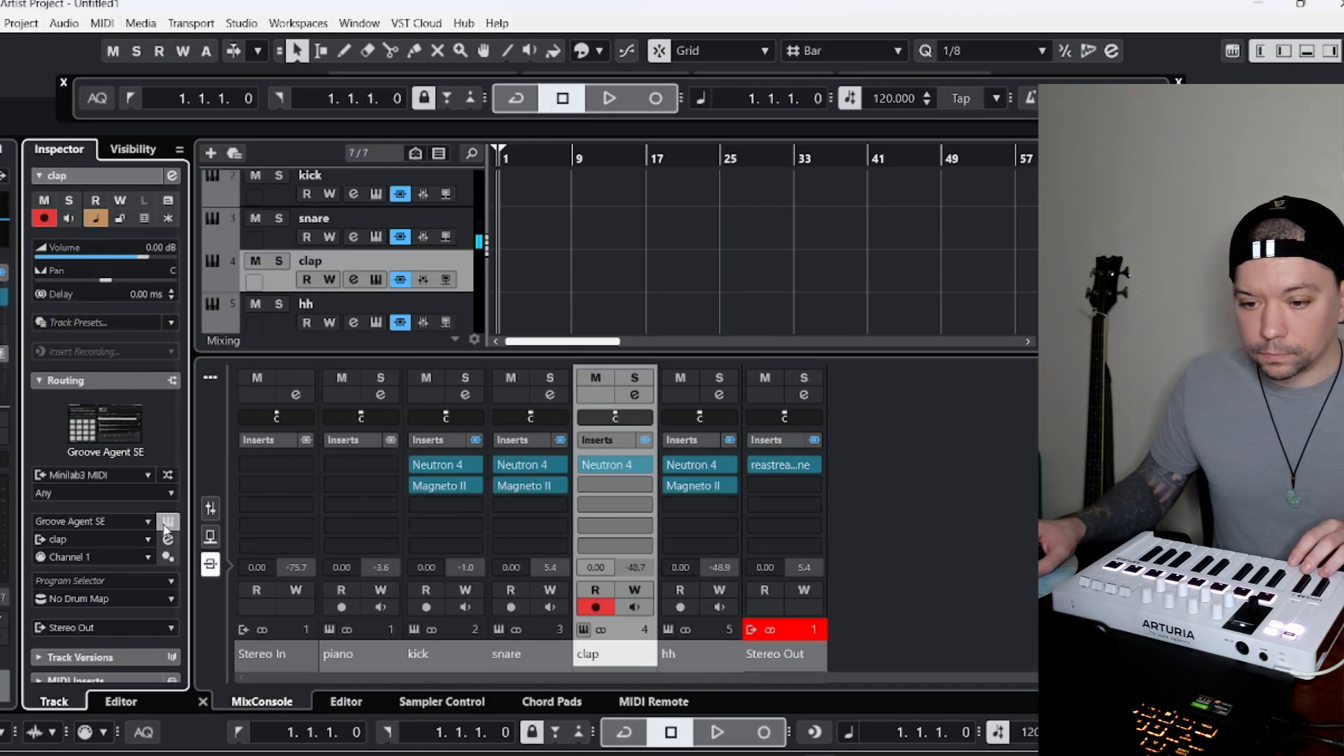
{"action": "left_click", "coordinate": [167, 527]}
{"action": "double_click", "coordinate": [1012, 530]}
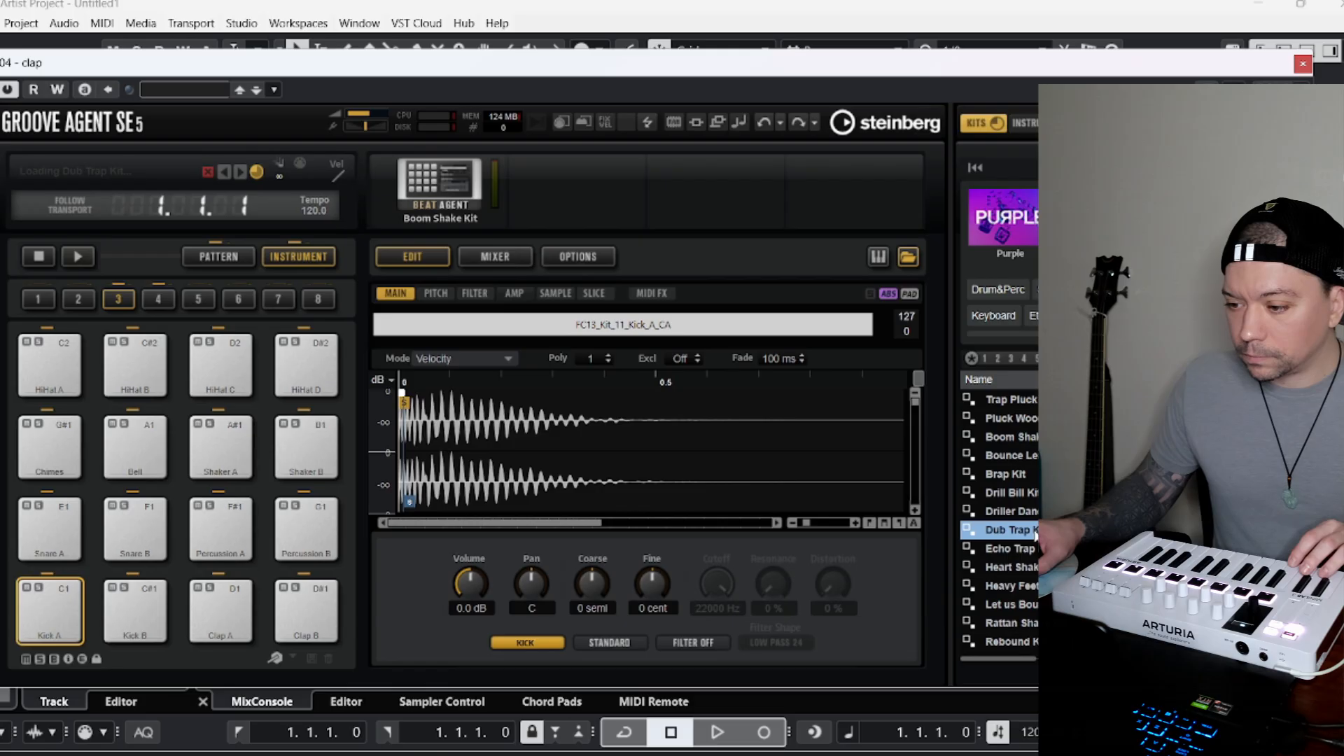
{"action": "left_click", "coordinate": [1304, 63]}
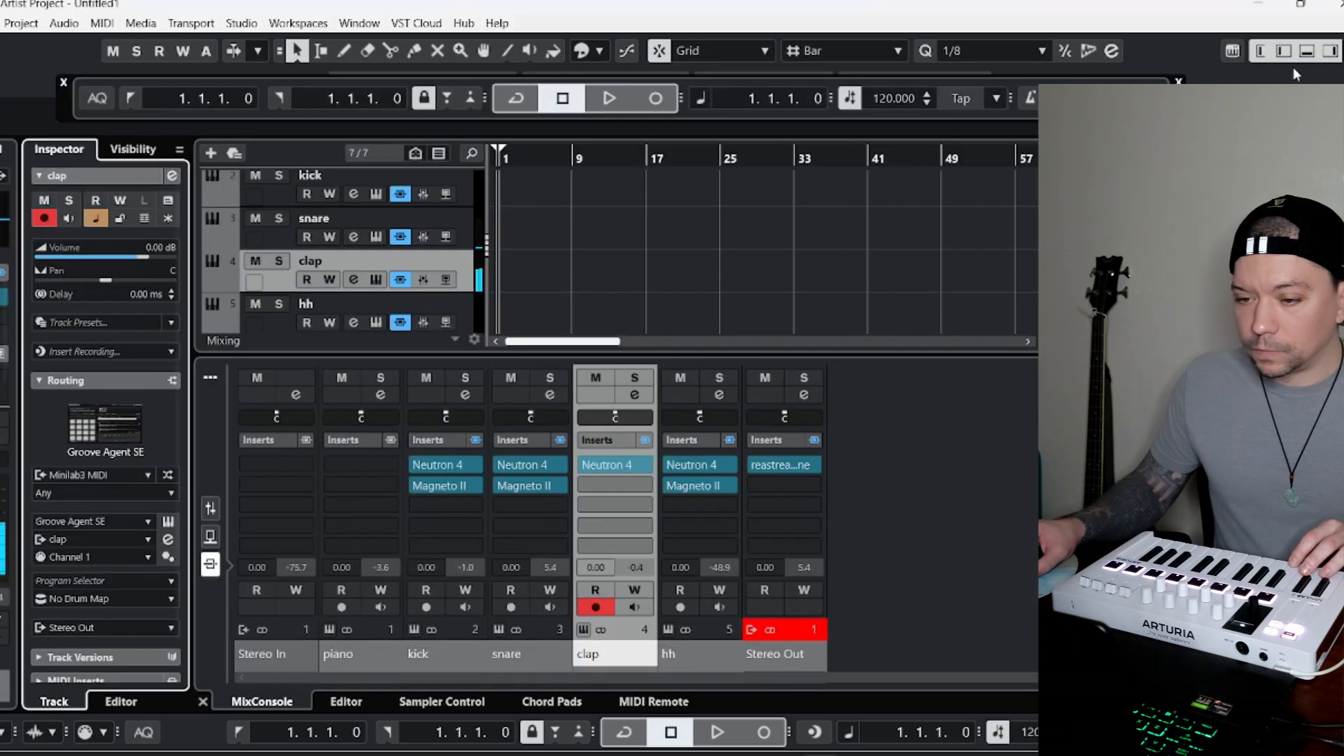
Compare the snare and clap sounds, and load the Boom Shake Kit in the clap track's Groove Agent SE.
{"action": "left_click", "coordinate": [271, 247]}
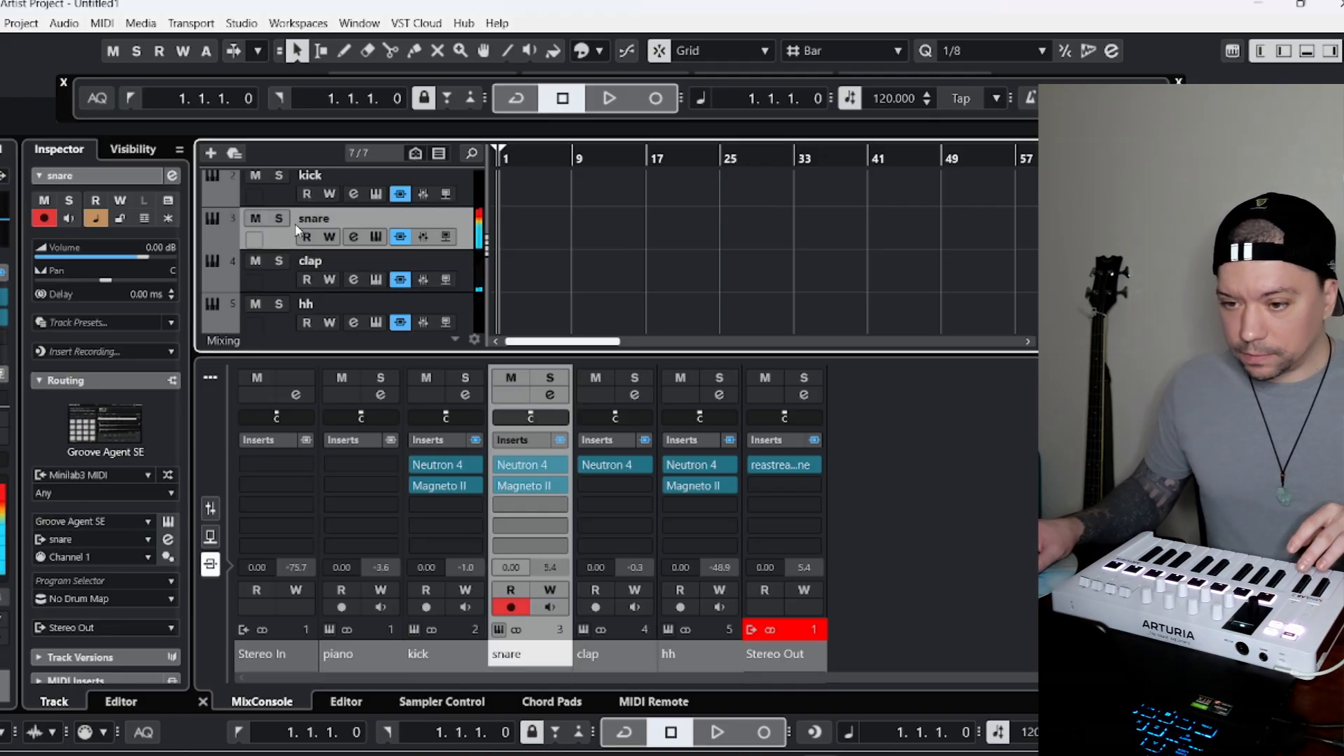
{"action": "left_click", "coordinate": [278, 286]}
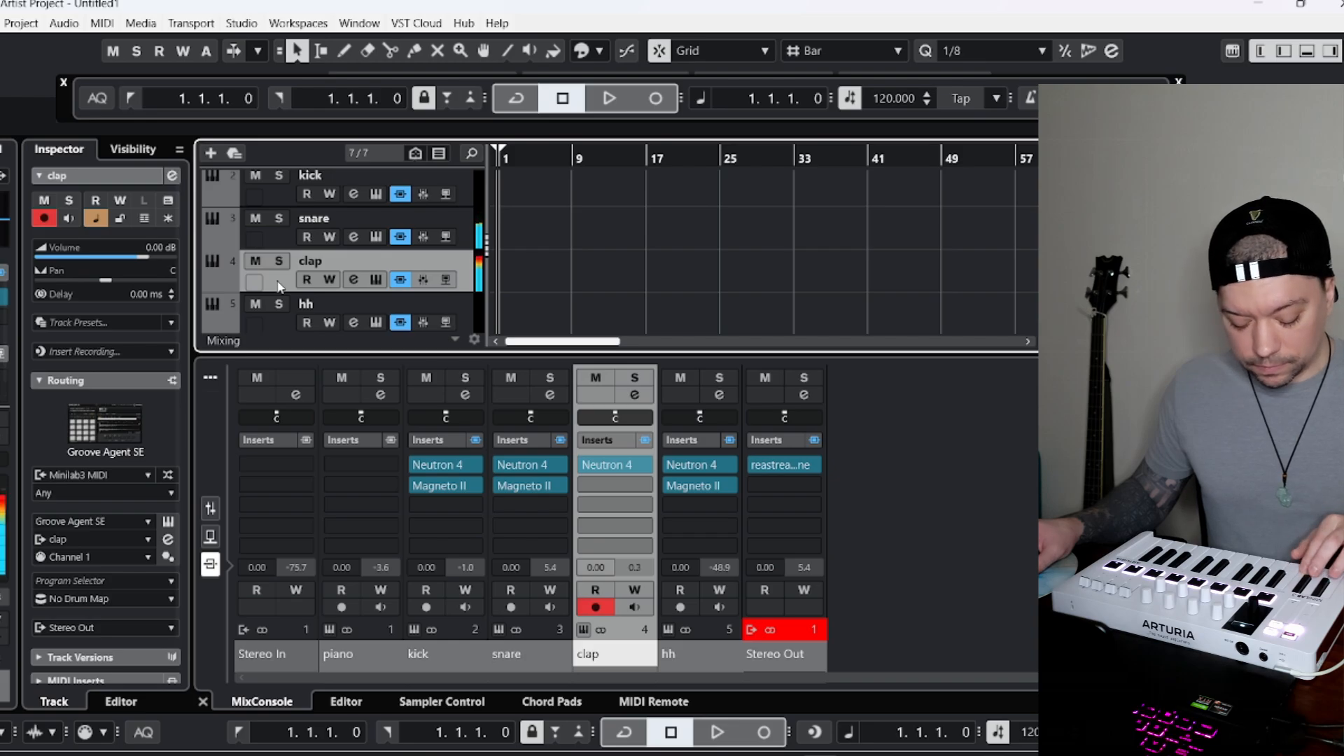
{"action": "left_click", "coordinate": [168, 522]}
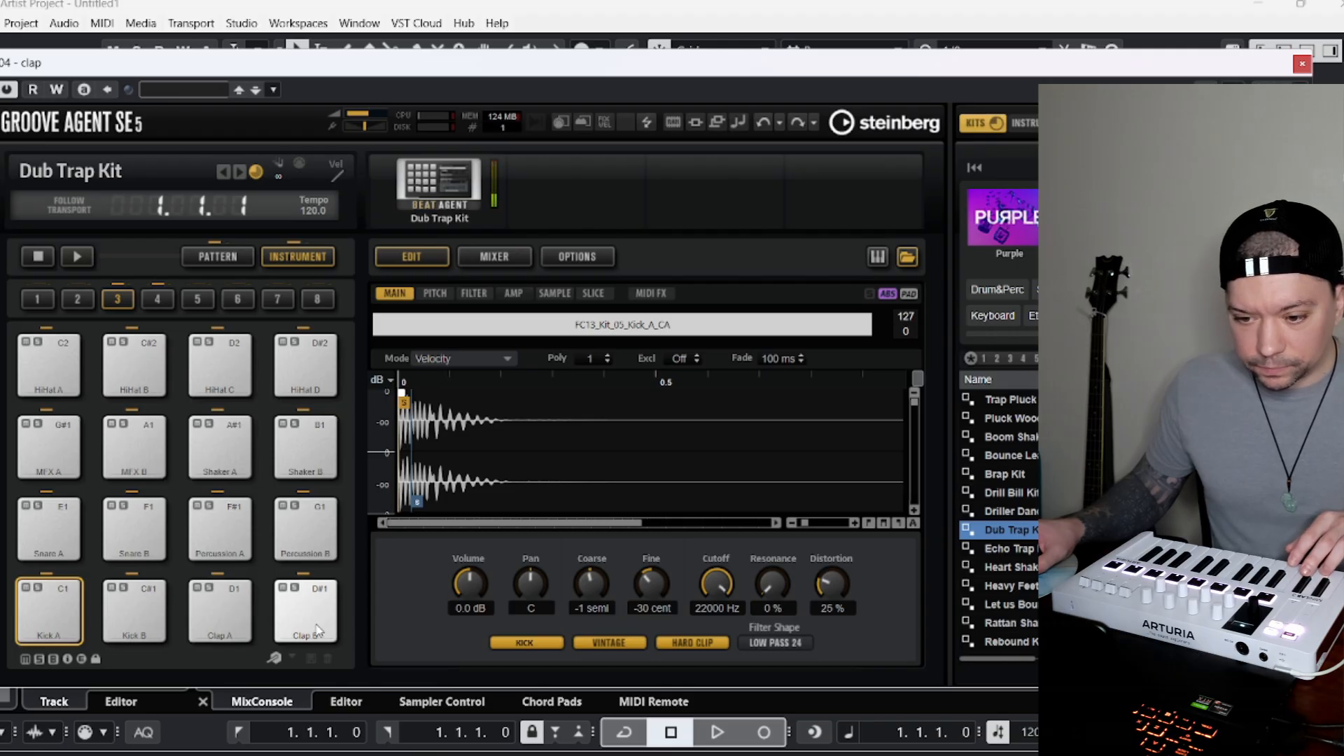
{"action": "double_click", "coordinate": [1041, 437]}
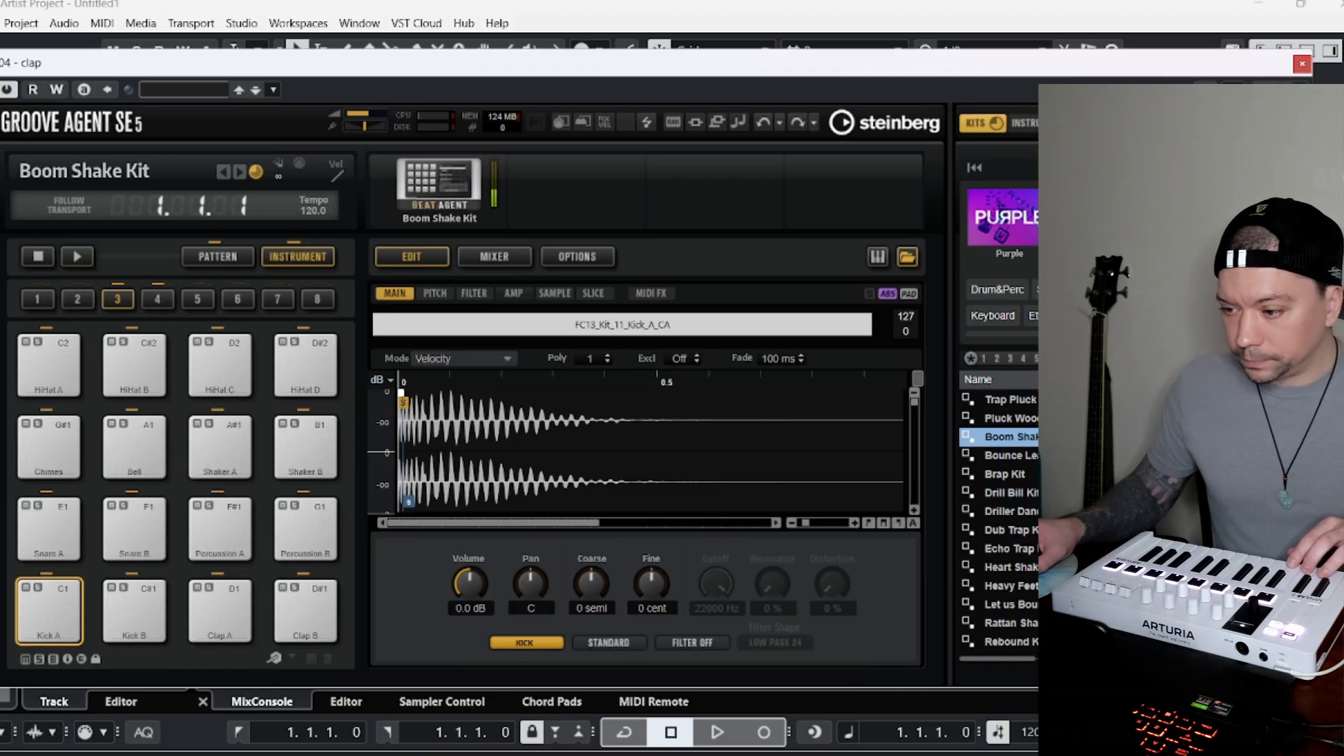
{"action": "double_click", "coordinate": [1023, 530]}
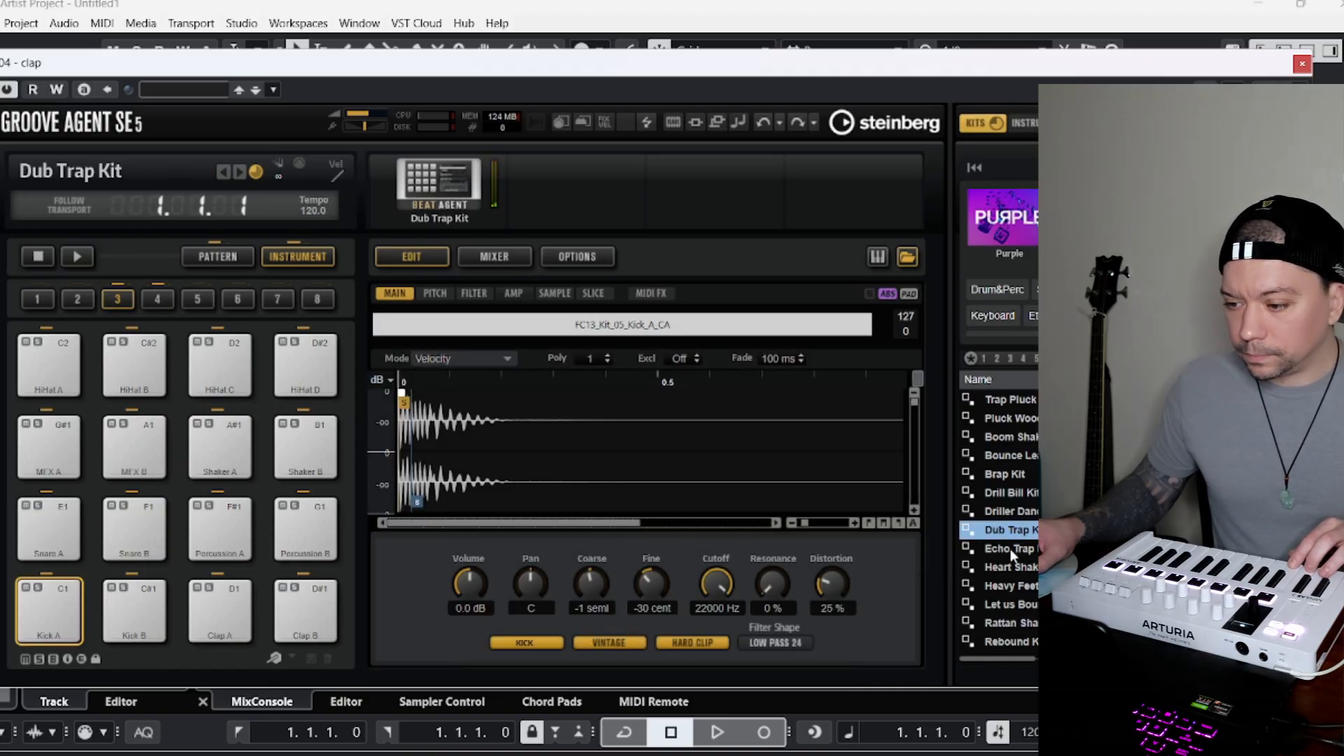
{"action": "double_click", "coordinate": [1014, 438]}
{"action": "left_click", "coordinate": [1303, 64]}
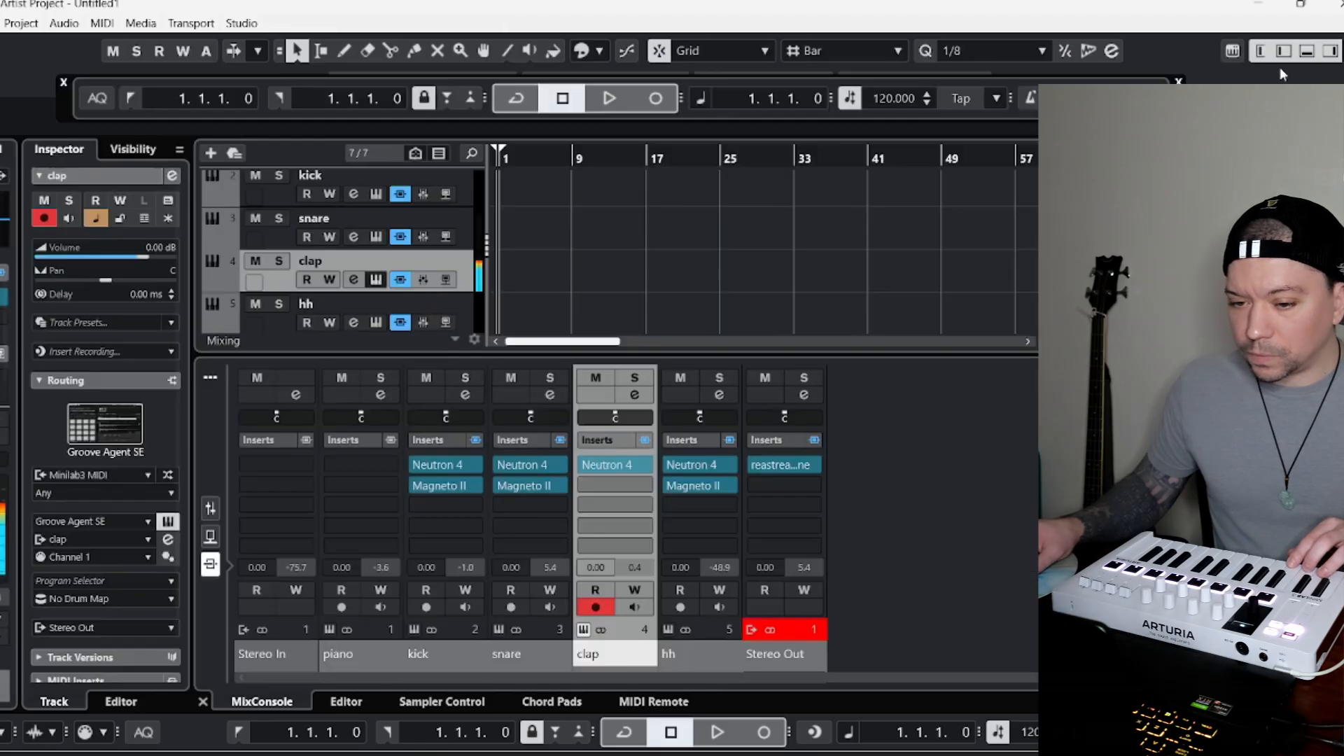
Audition the hh track, and record a four-bar clap pattern on the clap track from bar 1.
{"action": "left_click", "coordinate": [268, 308]}
{"action": "left_click", "coordinate": [167, 523]}
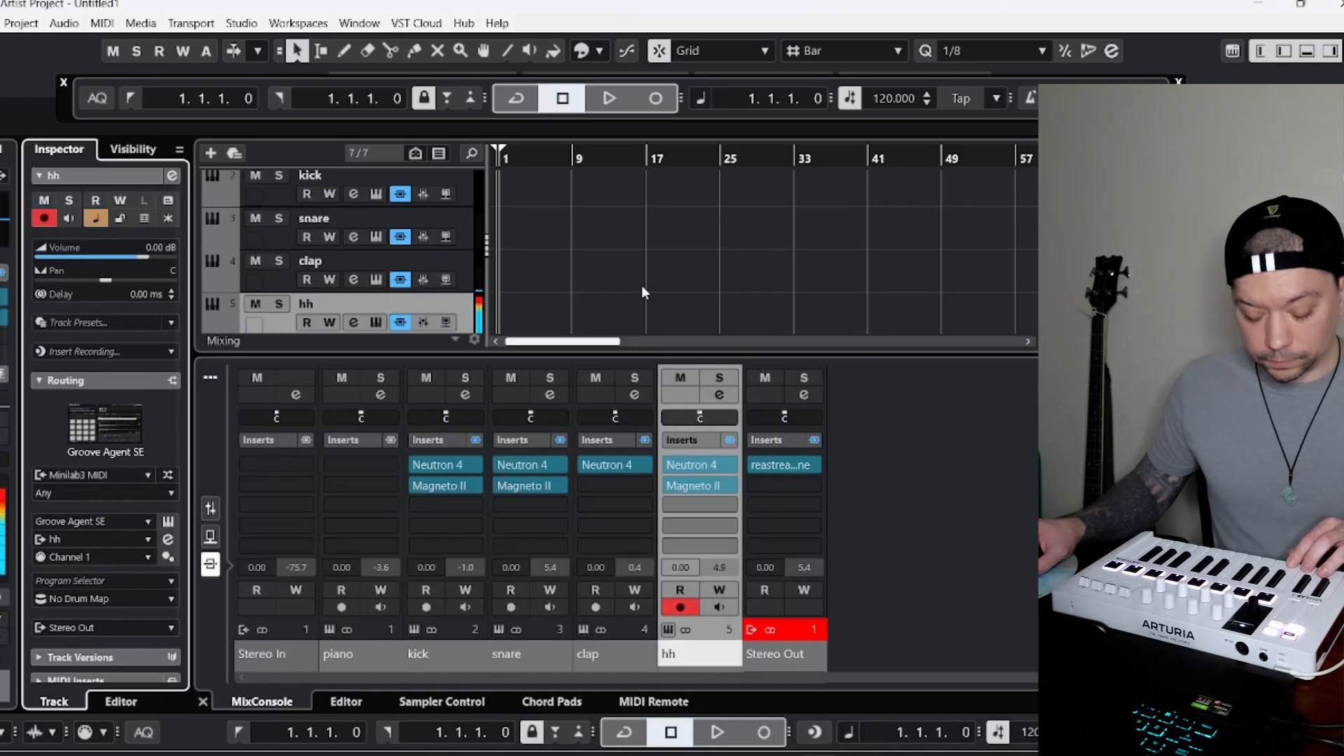
{"action": "left_click", "coordinate": [273, 280]}
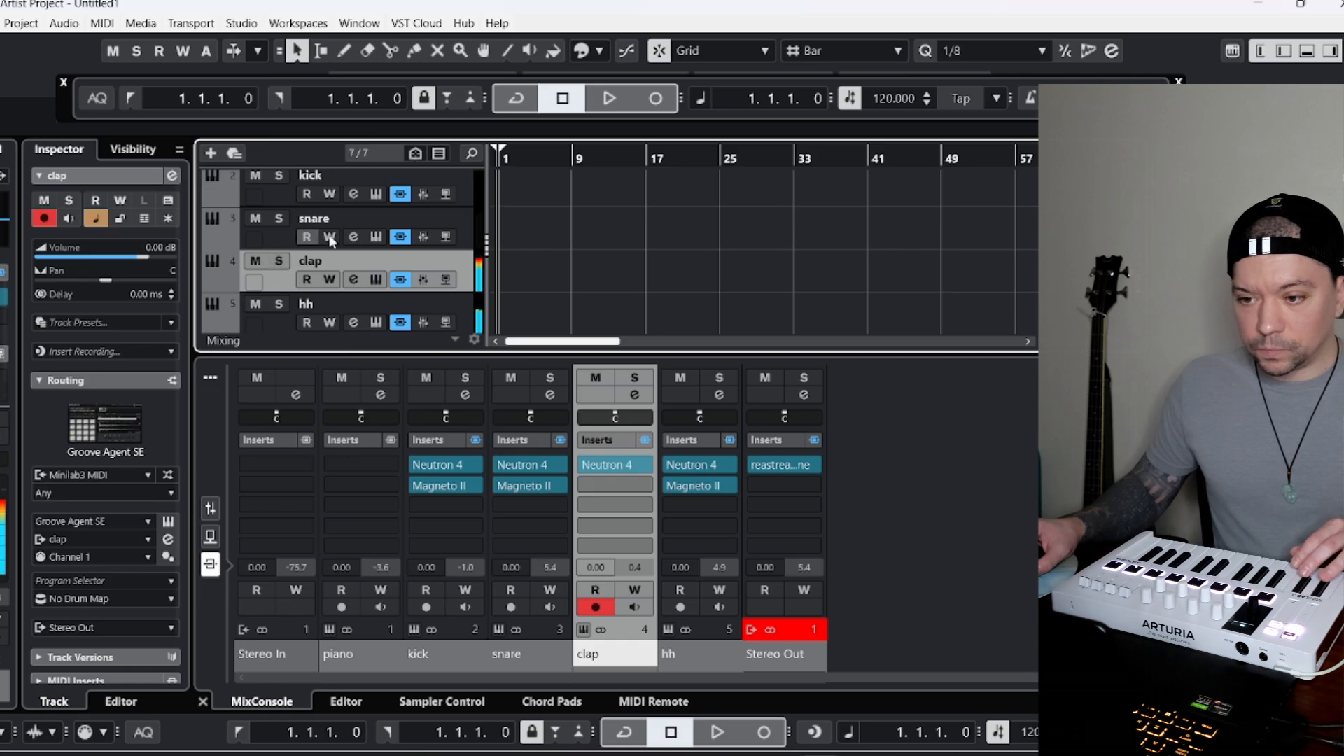
{"action": "scroll", "coordinate": [431, 256], "scroll_direction": "up", "scroll_amount": 1}
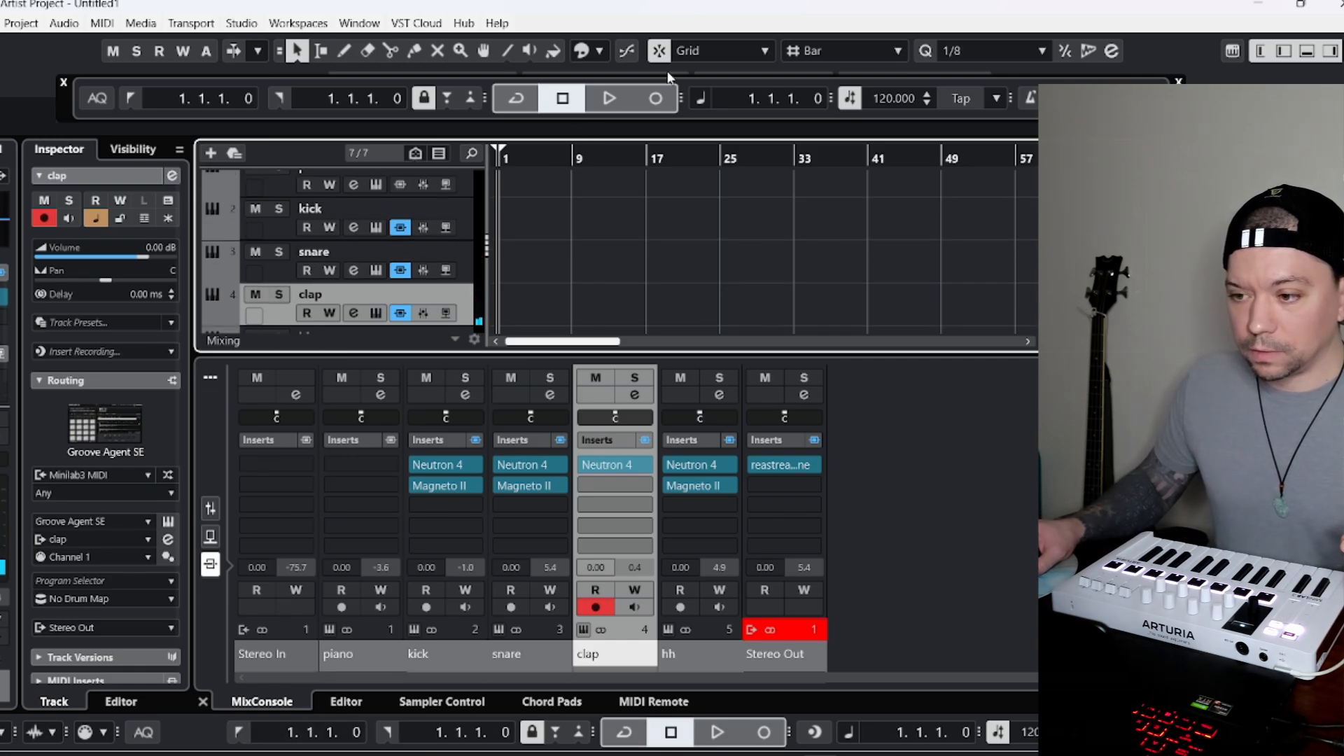
{"action": "left_click", "coordinate": [661, 99]}
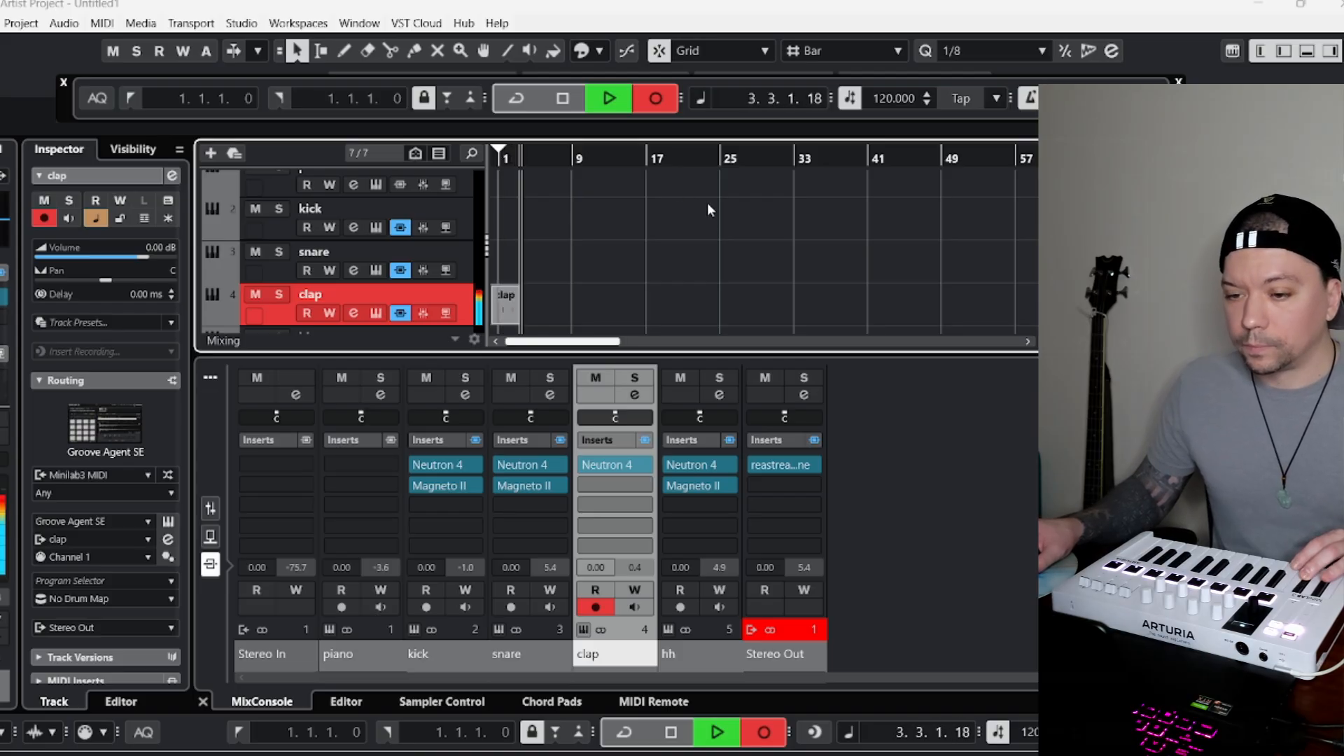
{"action": "left_click", "coordinate": [563, 98]}
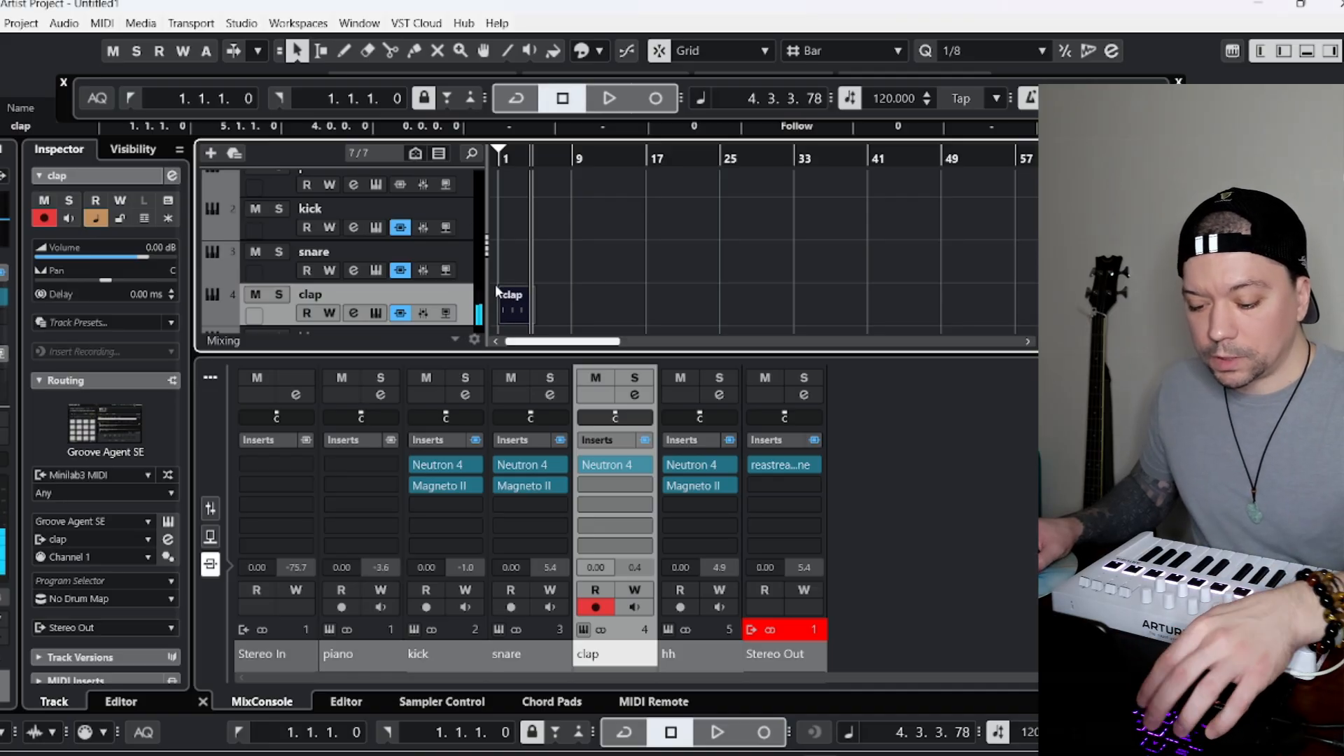
Paste a copy of the recorded clap part at bar 5 and glue both parts into one eight-bar part.
{"action": "left_click_drag", "start_coordinate": [532, 161], "coordinate": [528, 172]}
{"action": "left_click", "coordinate": [545, 161]}
{"action": "key", "text": "ctrl+v"}
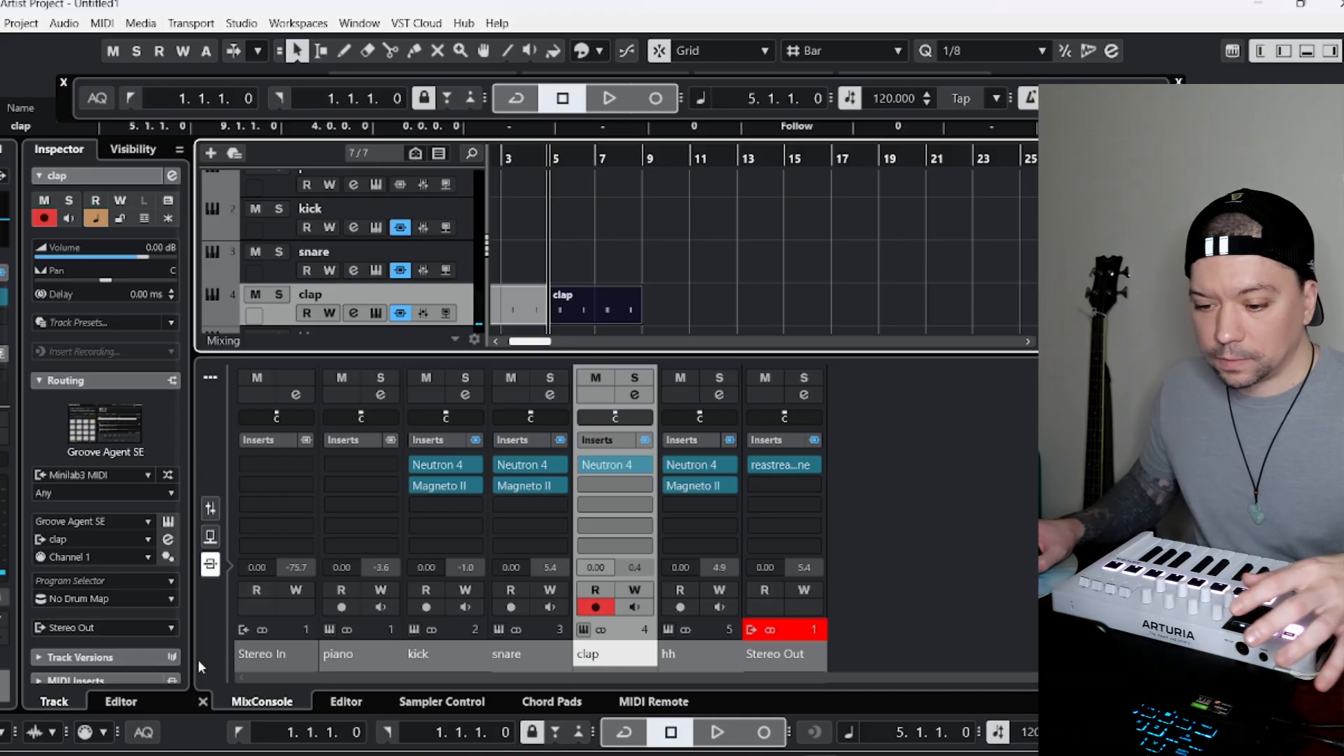
{"action": "left_click", "coordinate": [239, 733]}
{"action": "left_click", "coordinate": [415, 52]}
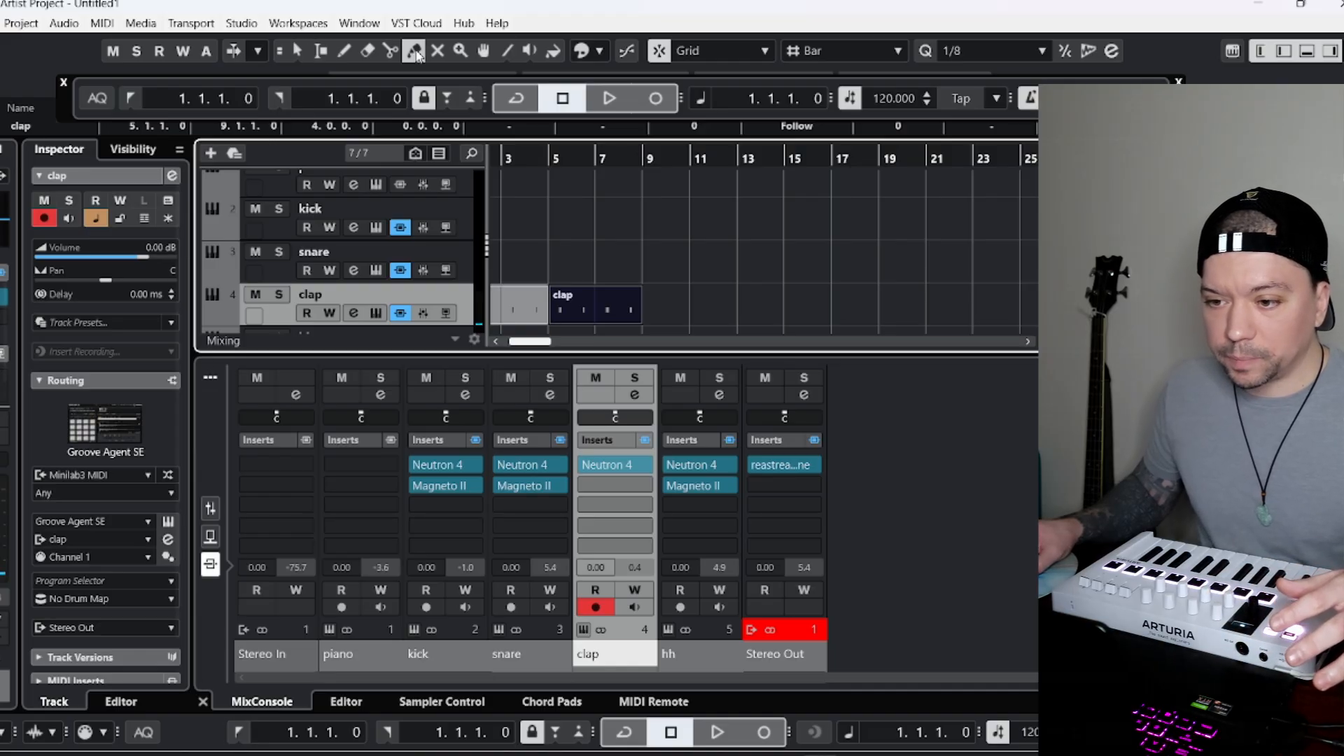
{"action": "left_click", "coordinate": [547, 320]}
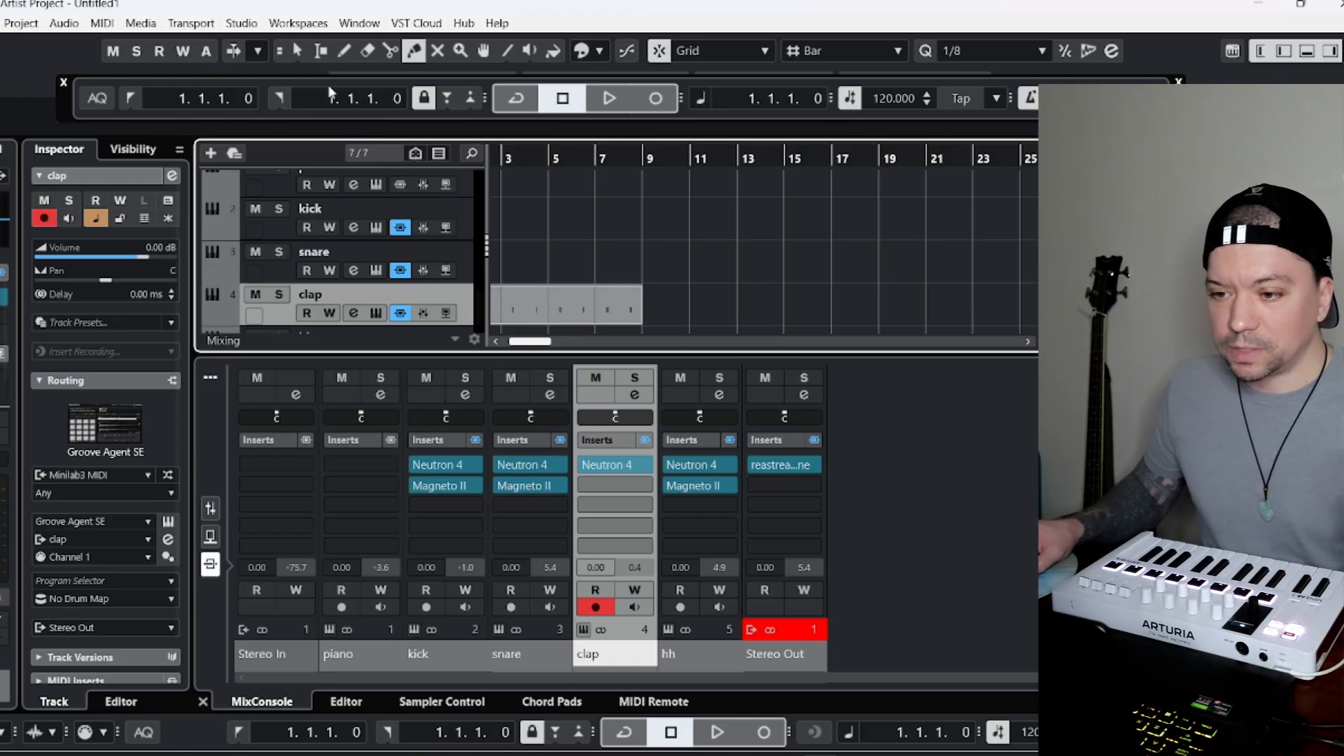
{"action": "scroll", "coordinate": [353, 224], "scroll_direction": "up", "scroll_amount": 1}
{"action": "scroll", "coordinate": [568, 168], "scroll_direction": "down", "scroll_amount": 1}
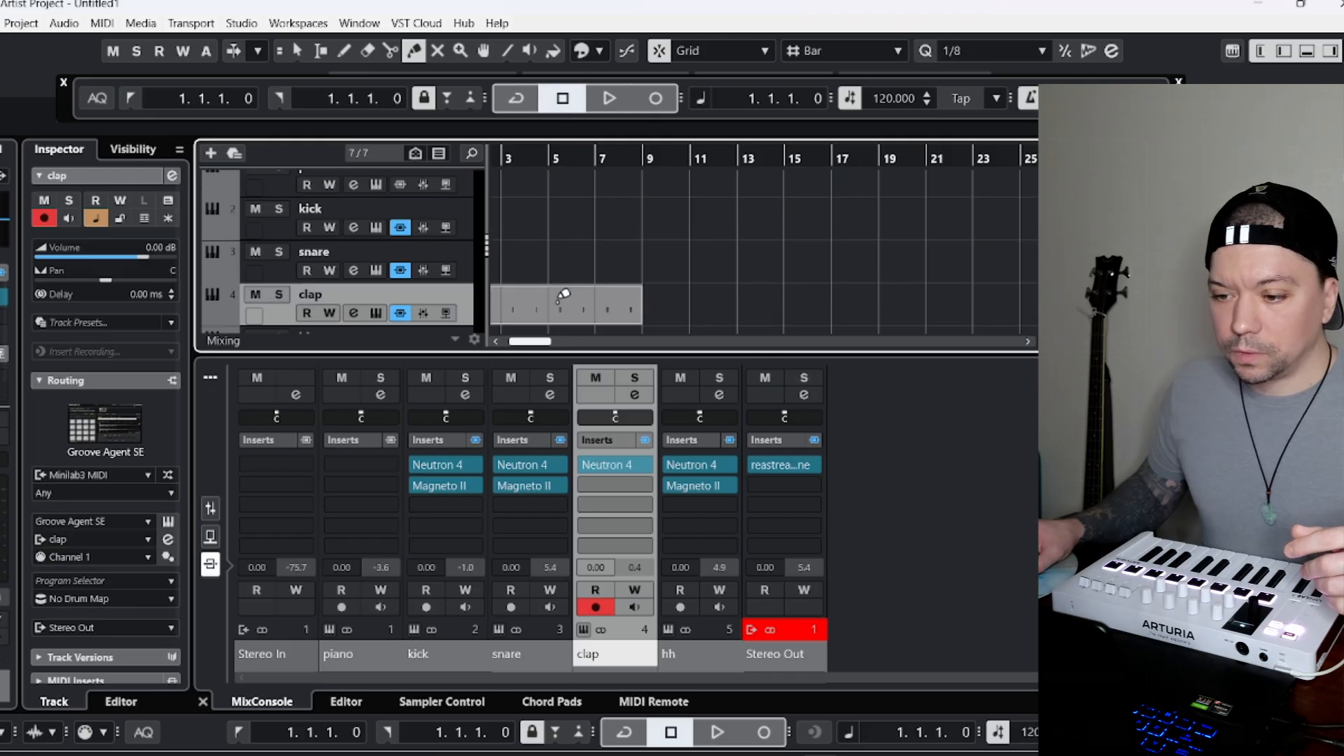
{"action": "left_click", "coordinate": [295, 56]}
Apply Fixed Lengths to the notes of the glued clap part and return the project cursor to bar 1.
{"action": "scroll", "coordinate": [490, 231], "scroll_direction": "down", "scroll_amount": 2}
{"action": "left_click", "coordinate": [505, 237]}
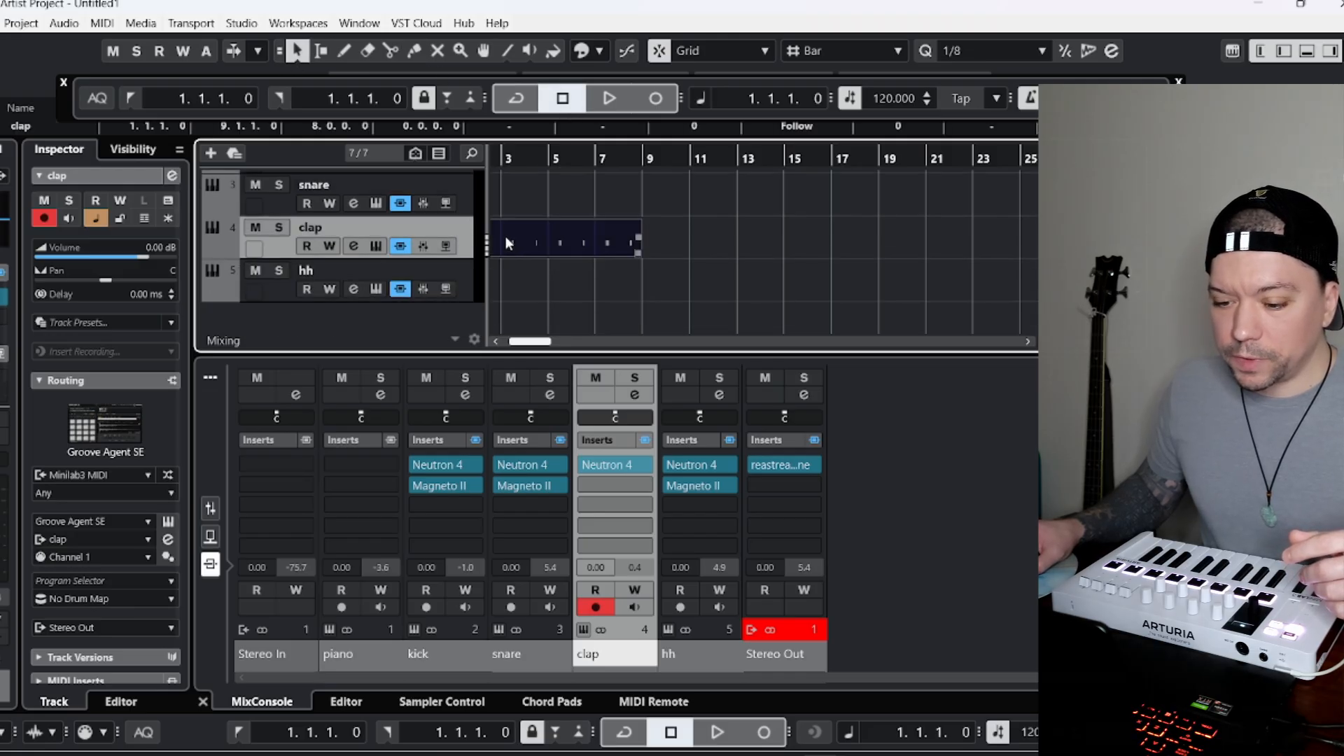
{"action": "left_click", "coordinate": [346, 702]}
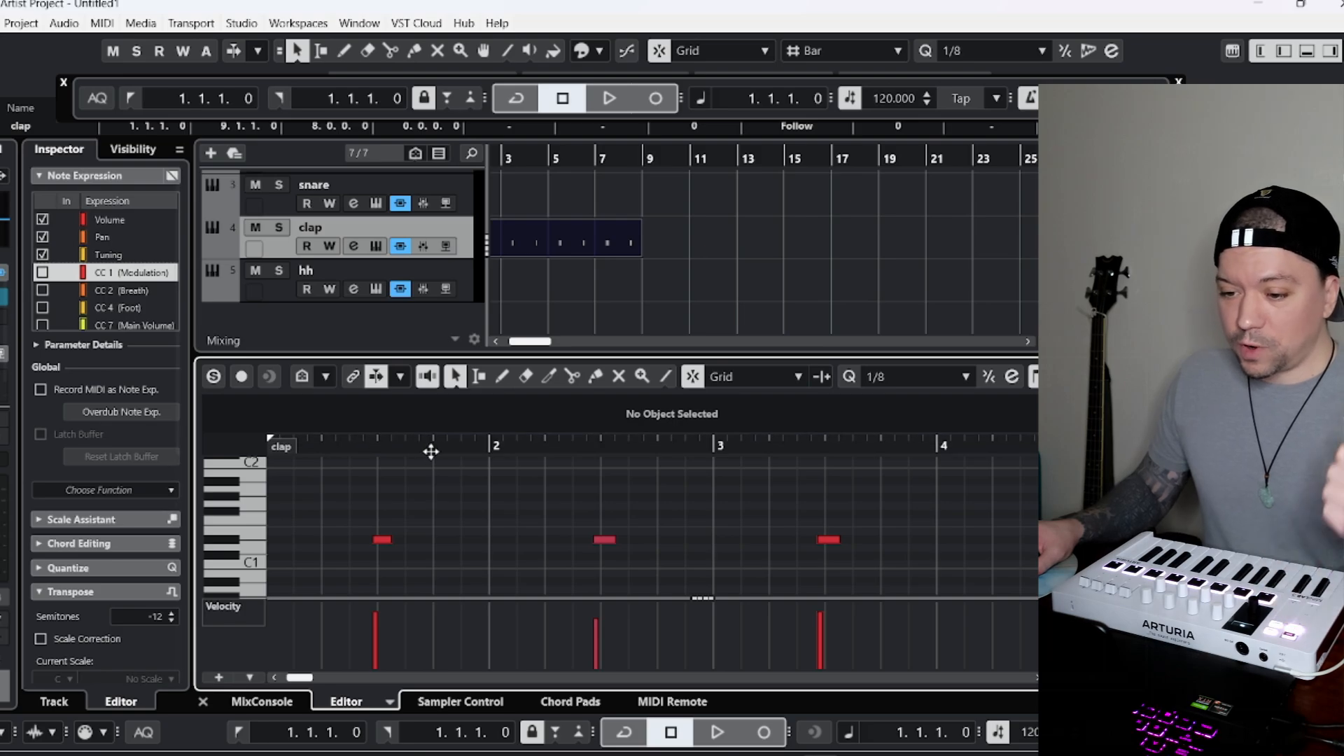
{"action": "left_click_drag", "start_coordinate": [430, 452], "coordinate": [434, 479]}
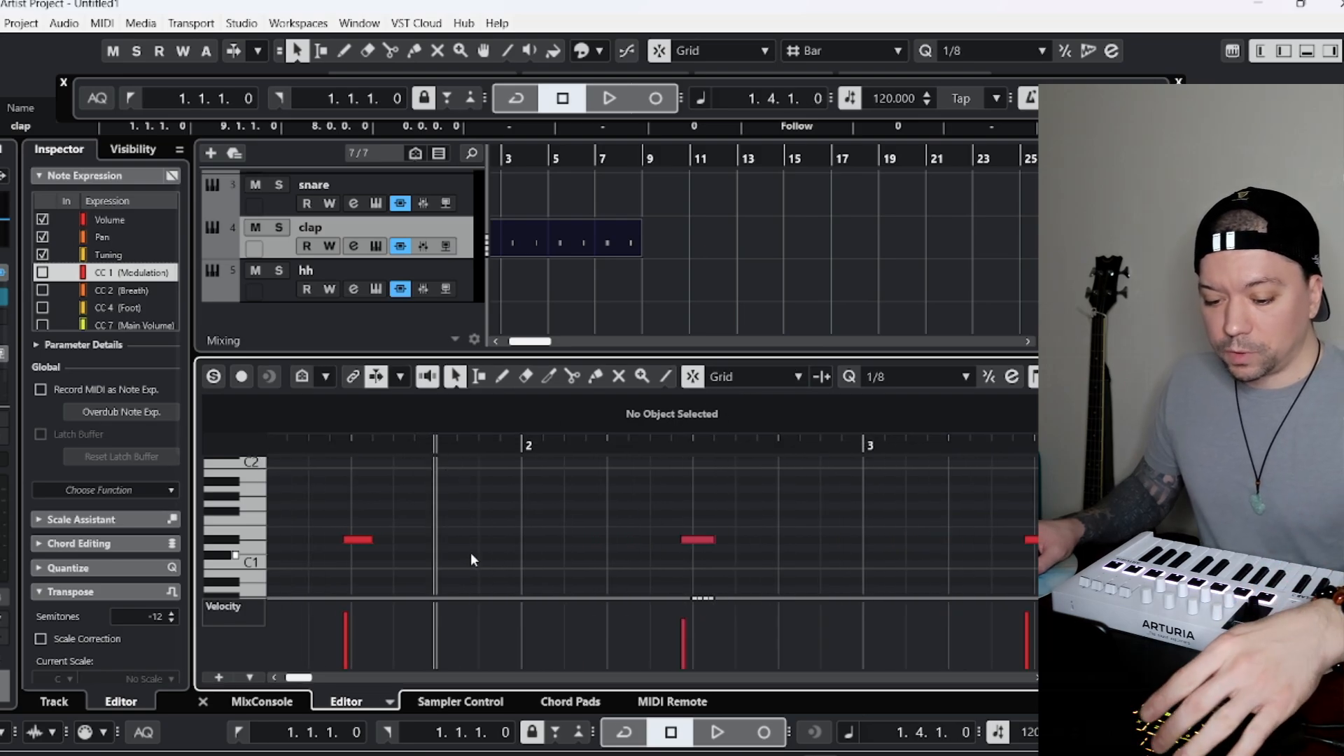
{"action": "mouse_move", "coordinate": [553, 452]}
{"action": "left_mouse_down"}
{"action": "mouse_move", "coordinate": [561, 417]}
{"action": "mouse_move", "coordinate": [556, 454]}
{"action": "left_mouse_up"}
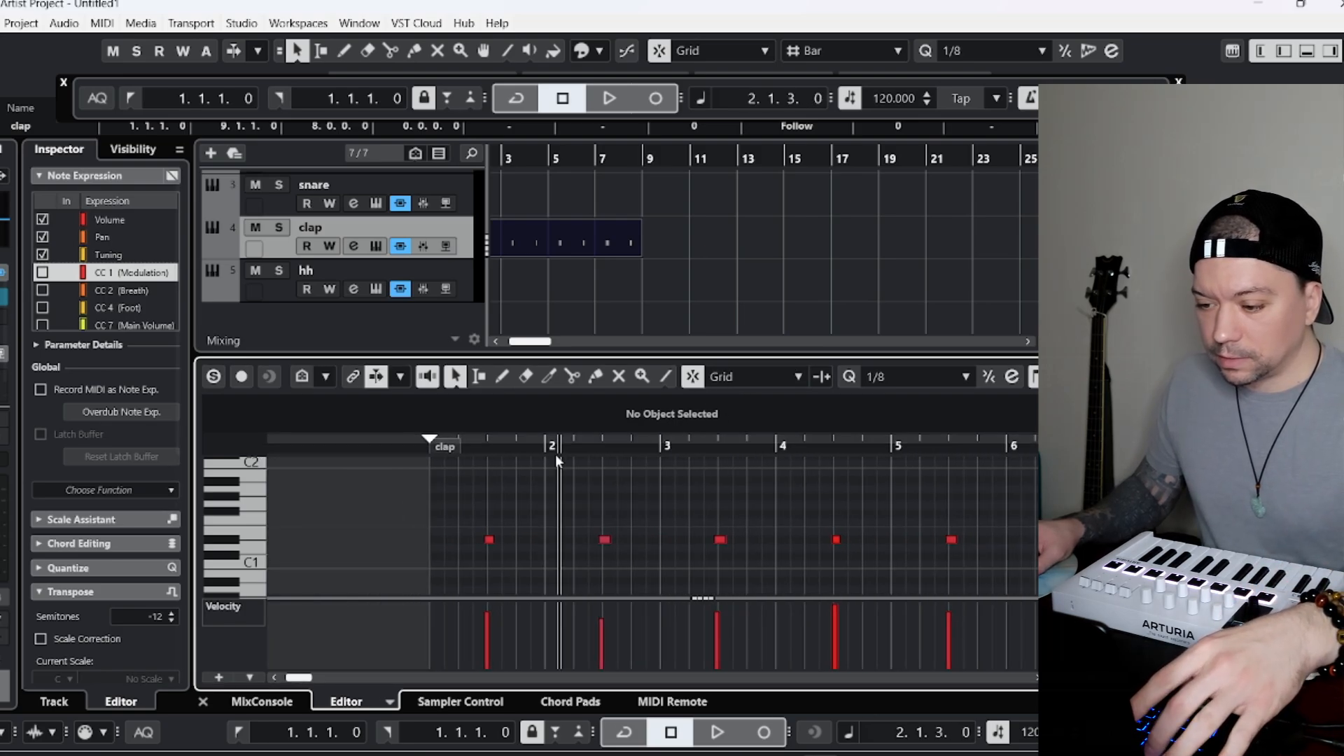
{"action": "scroll", "coordinate": [651, 532], "scroll_direction": "right", "scroll_amount": 2}
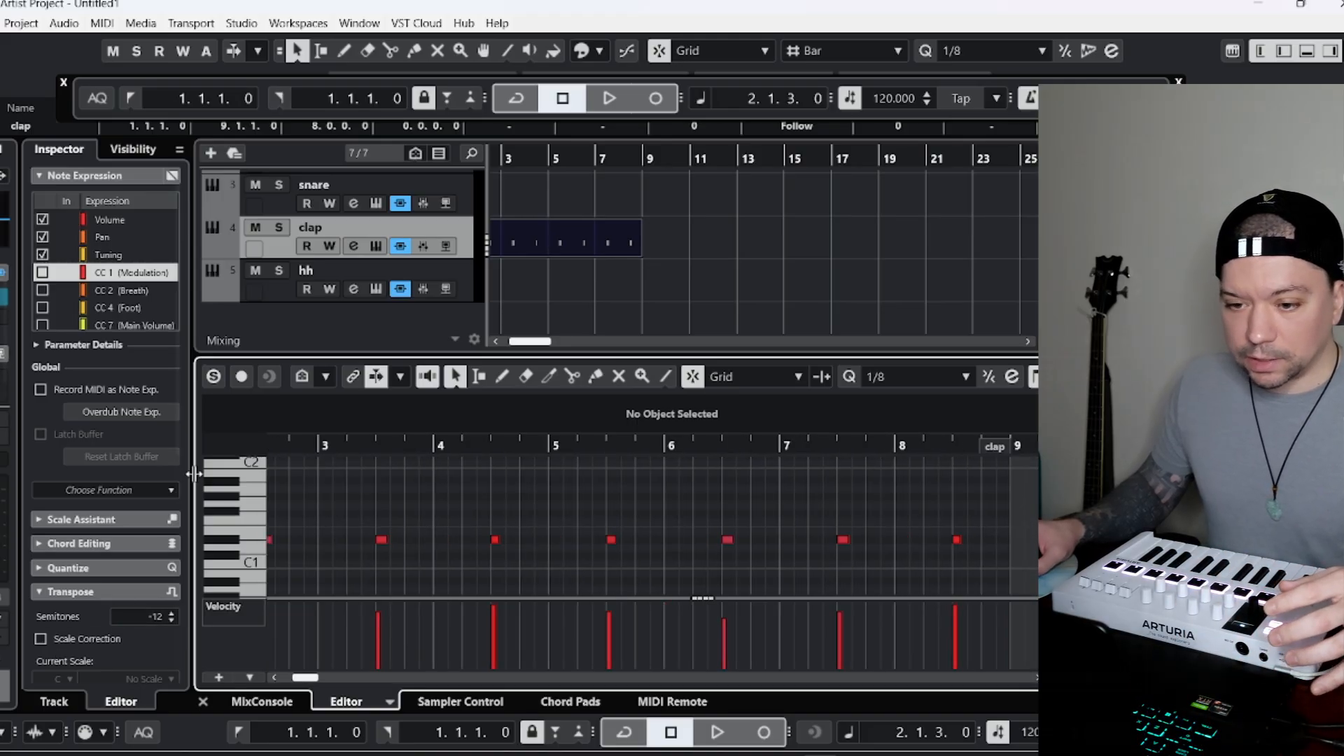
{"action": "scroll", "coordinate": [133, 528], "scroll_direction": "down", "scroll_amount": 5}
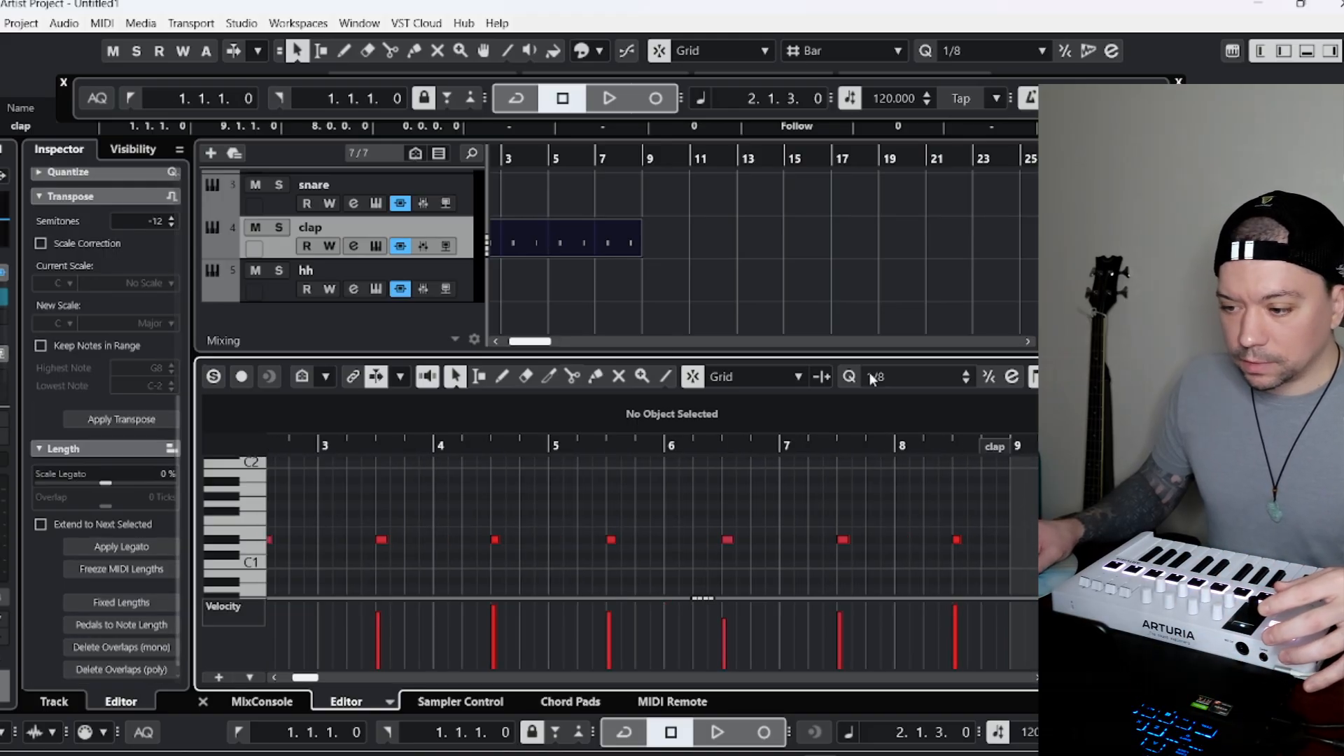
{"action": "left_click", "coordinate": [100, 603]}
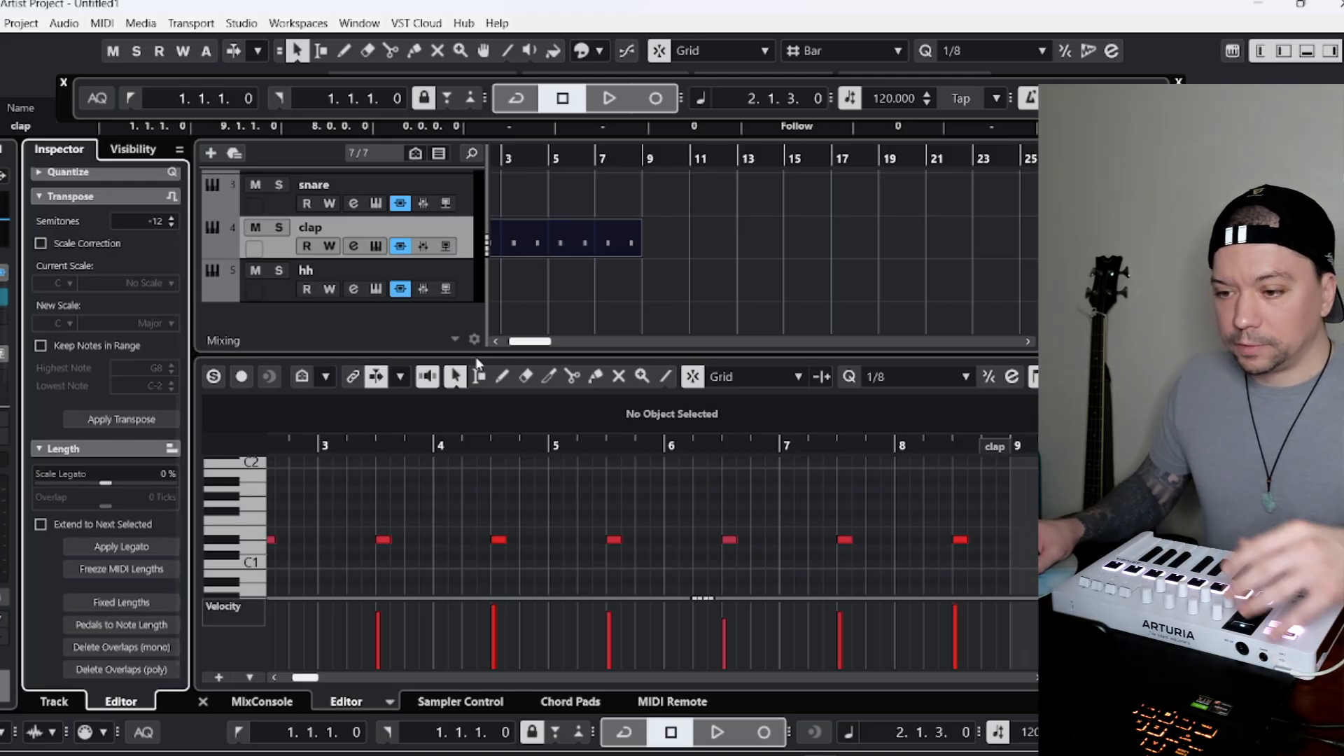
{"action": "left_click", "coordinate": [495, 342]}
{"action": "left_click", "coordinate": [500, 158]}
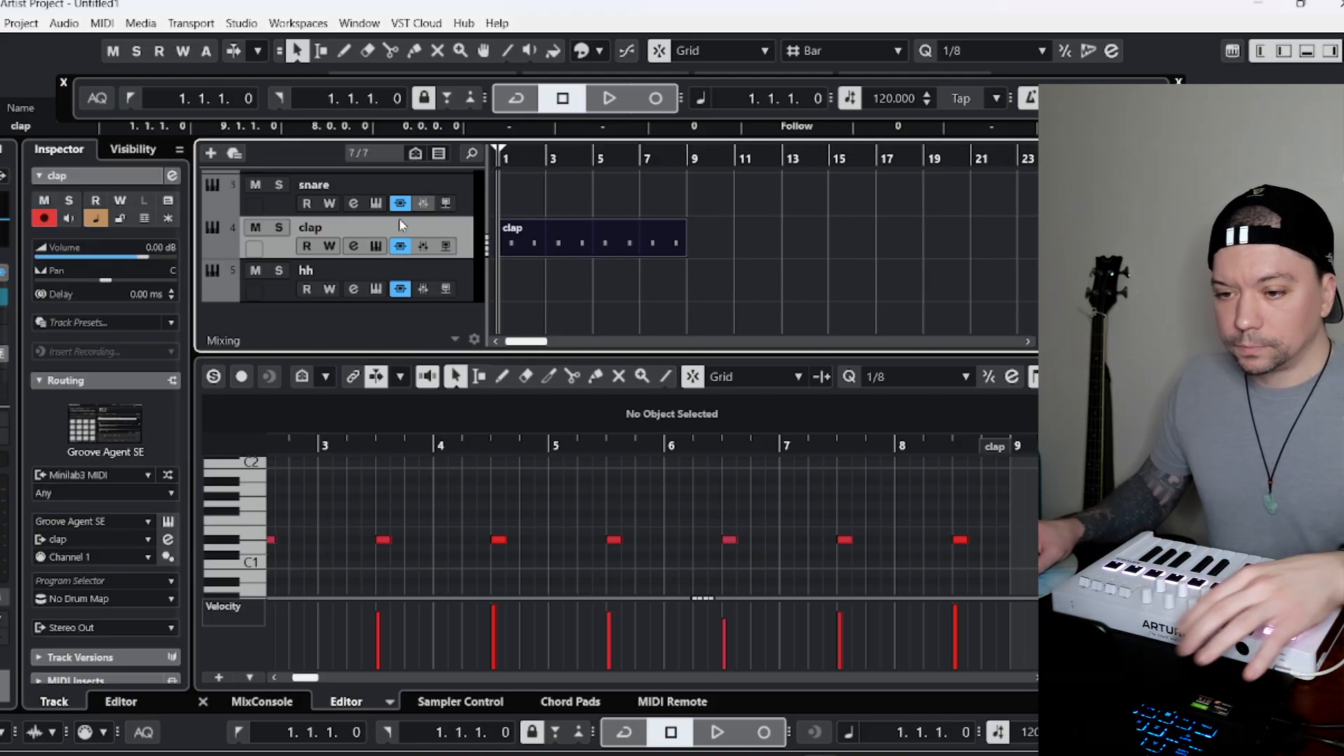
Select the piano track and play back the clap part from bar 1.
{"action": "scroll", "coordinate": [307, 213], "scroll_direction": "up", "scroll_amount": 3}
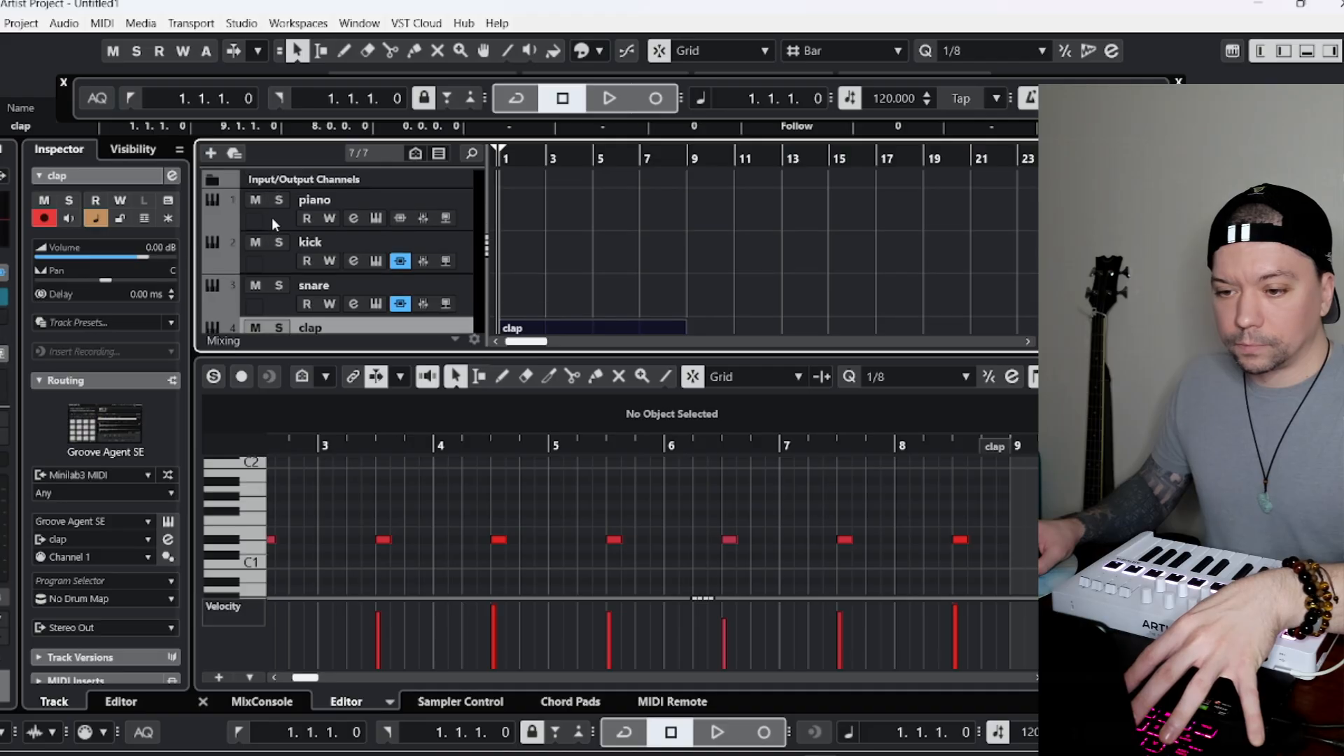
{"action": "left_click", "coordinate": [271, 217]}
{"action": "key", "text": "space"}
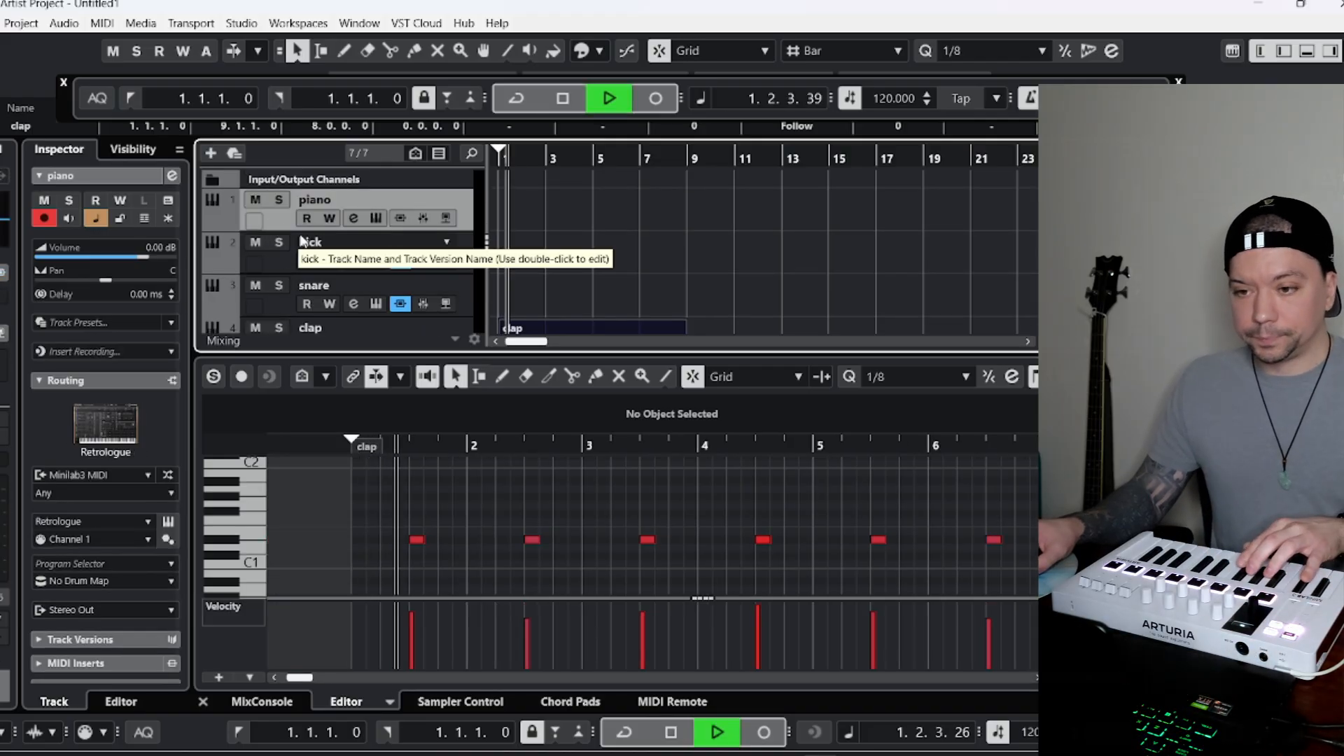
{"action": "left_click", "coordinate": [560, 99]}
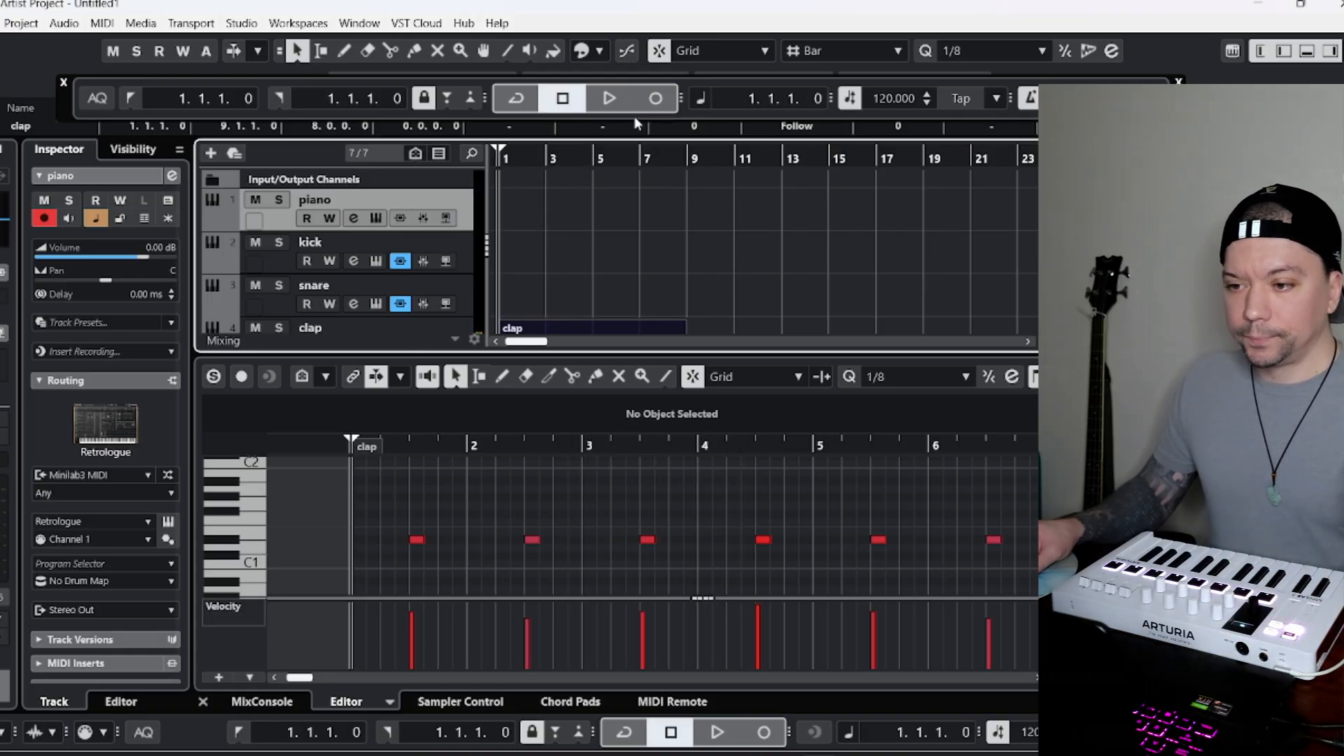
Record a trial piano take over the eight-bar clap part and delete it.
{"action": "left_click", "coordinate": [656, 98]}
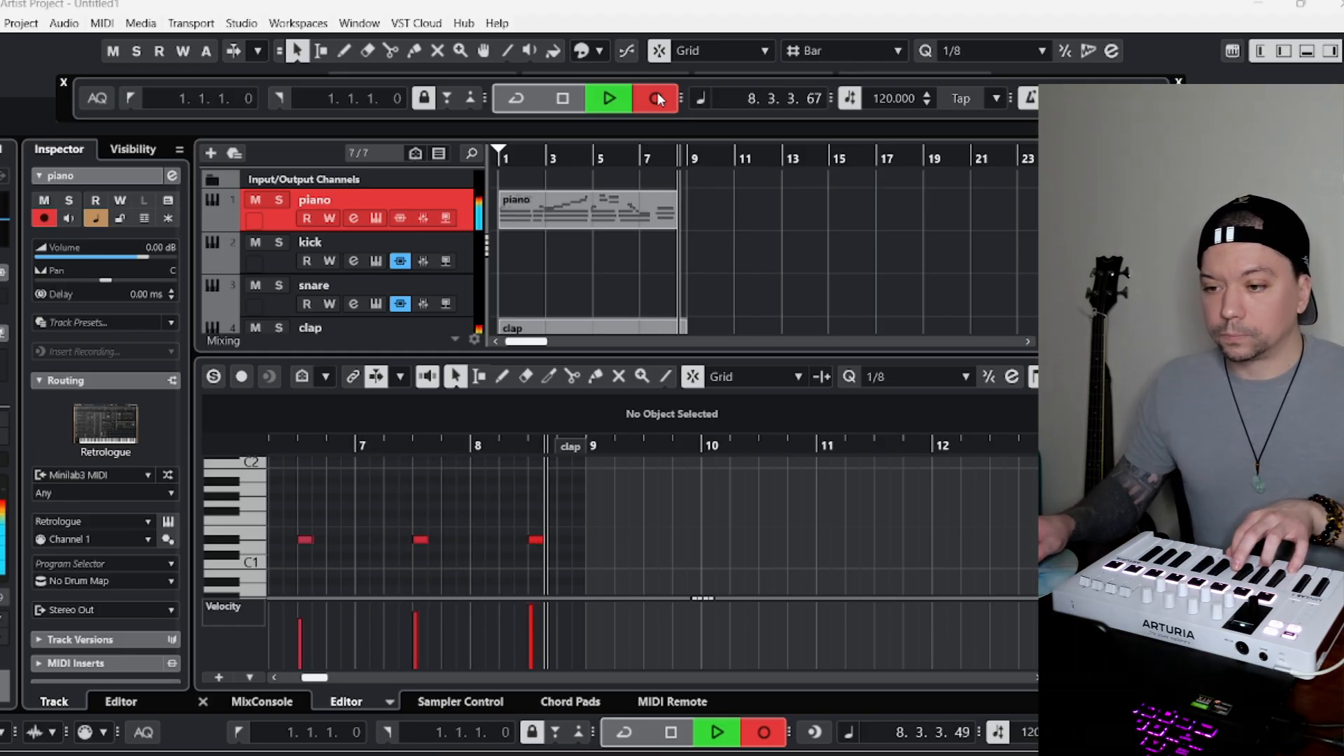
{"action": "key", "text": "space"}
{"action": "key", "text": "Delete"}
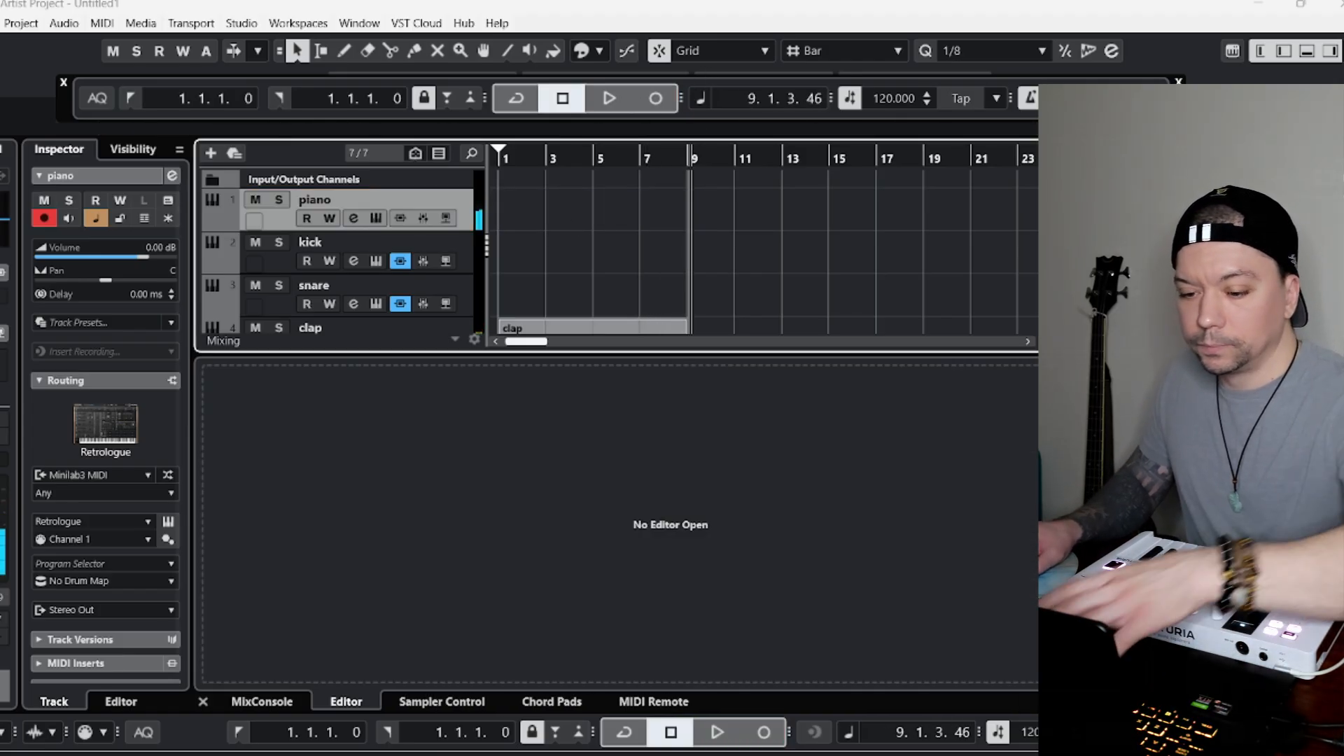
Record a piano part from bar 1 over the eight-bar clap pattern.
{"action": "key", "text": "Home"}
{"action": "left_click", "coordinate": [656, 99]}
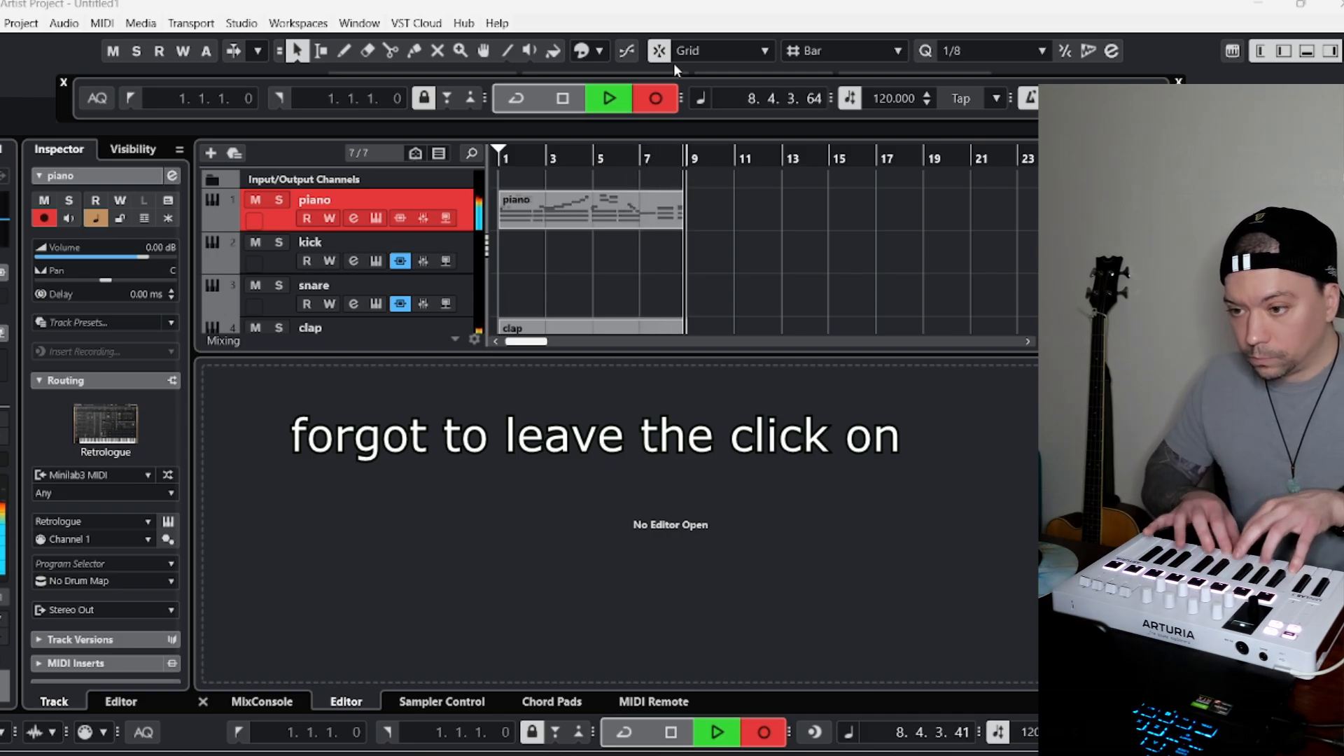
{"action": "key", "text": "space"}
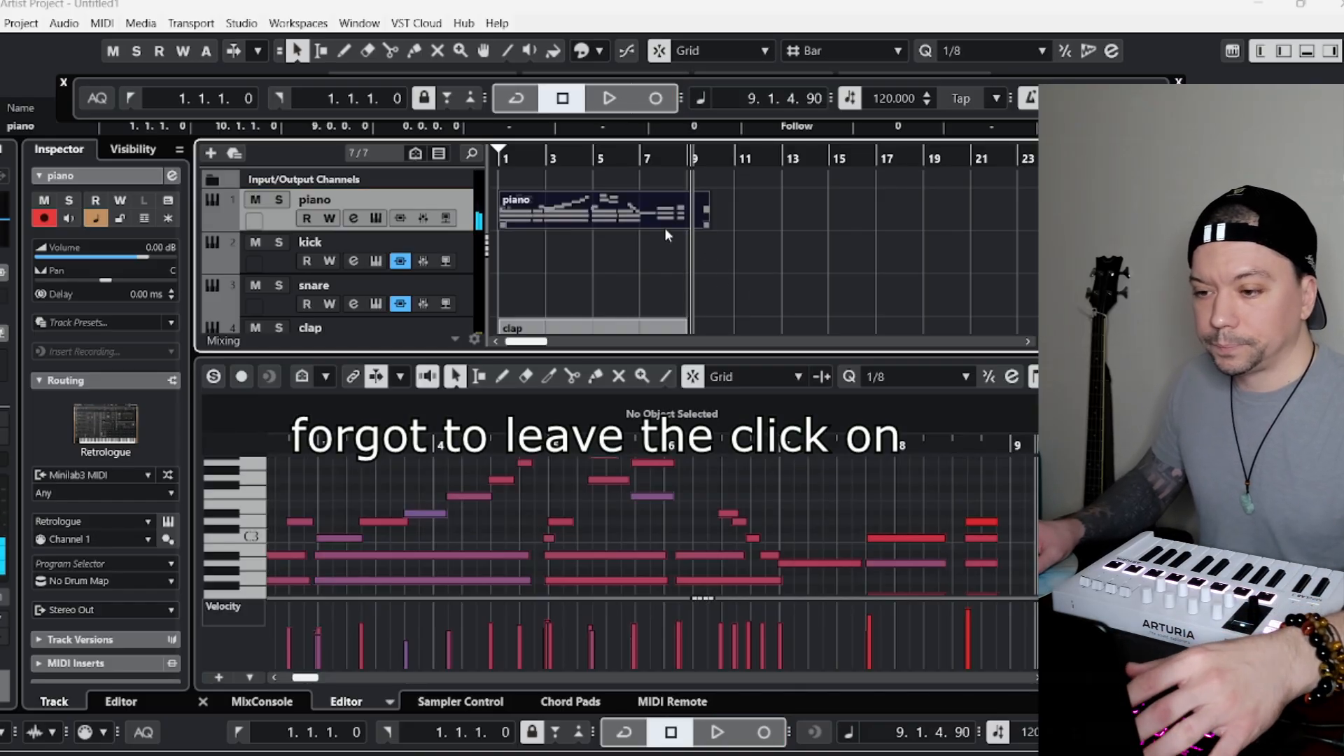
Inspect the final notes of the piano take before bar 9 and play the opening bars.
{"action": "left_click_drag", "start_coordinate": [687, 160], "coordinate": [687, 151]}
{"action": "left_click_drag", "start_coordinate": [960, 501], "coordinate": [1000, 527]}
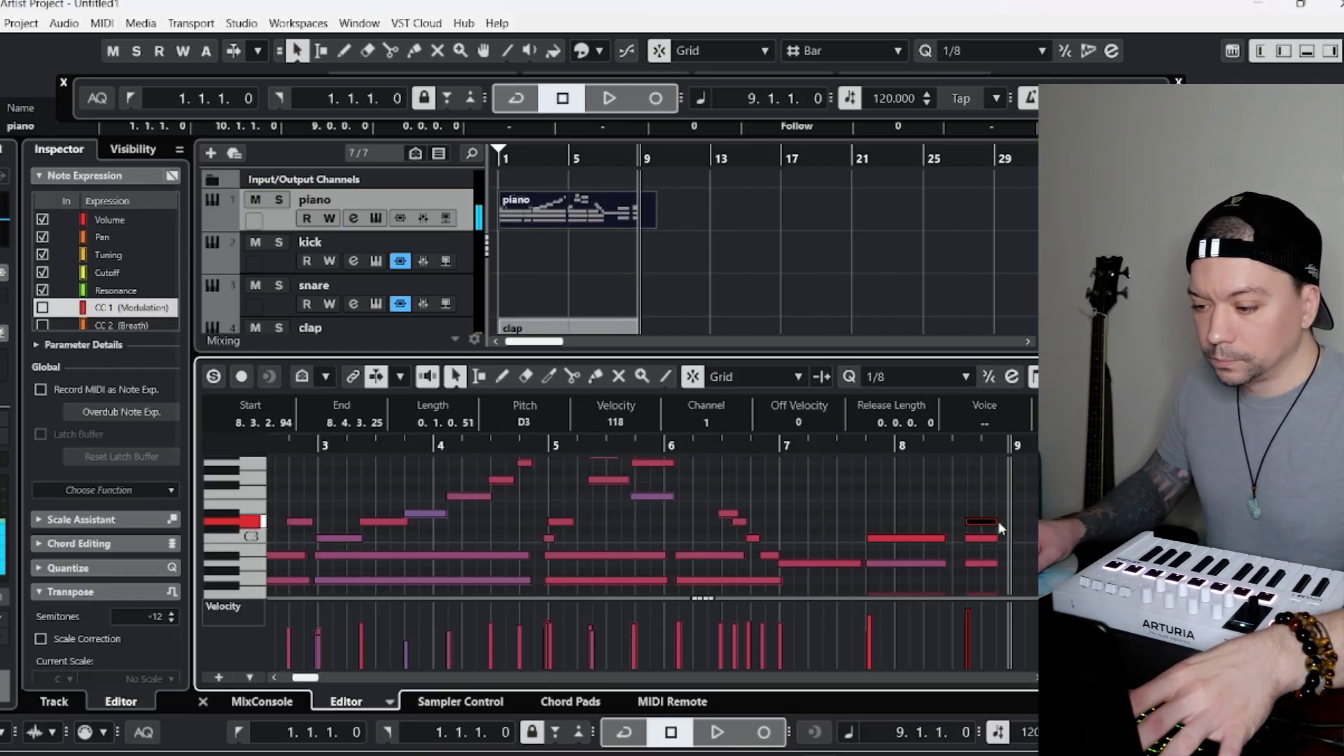
{"action": "left_click", "coordinate": [879, 474]}
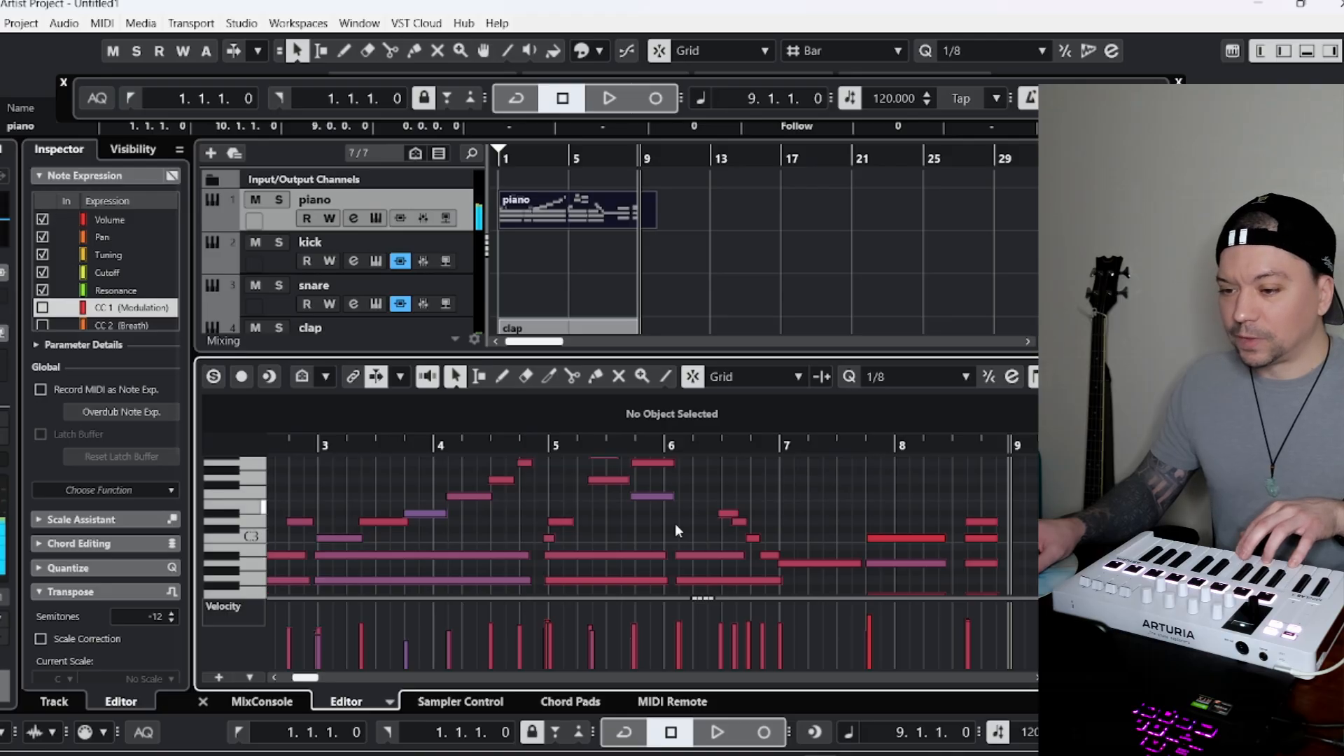
{"action": "left_click_drag", "start_coordinate": [395, 449], "coordinate": [394, 420]}
{"action": "left_click_drag", "start_coordinate": [304, 678], "coordinate": [293, 693]}
{"action": "left_click_drag", "start_coordinate": [504, 160], "coordinate": [500, 162]}
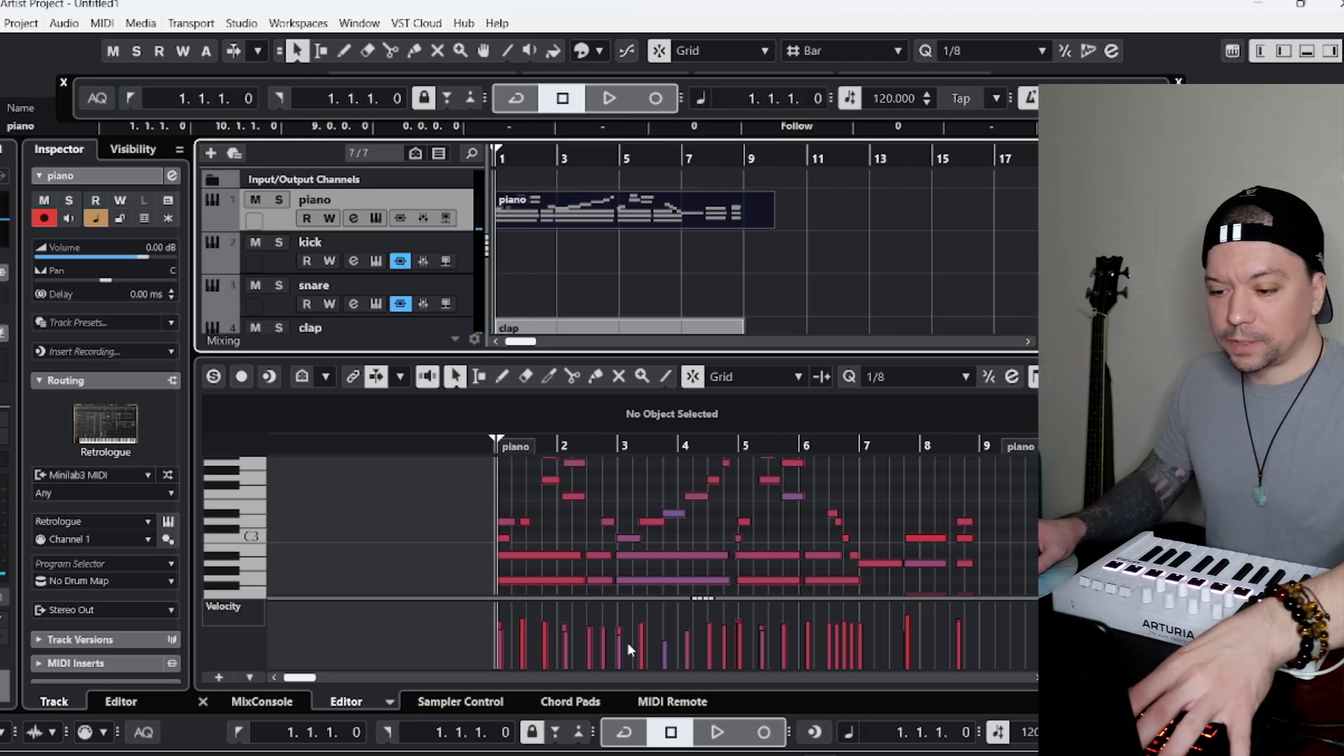
{"action": "key", "text": "space"}
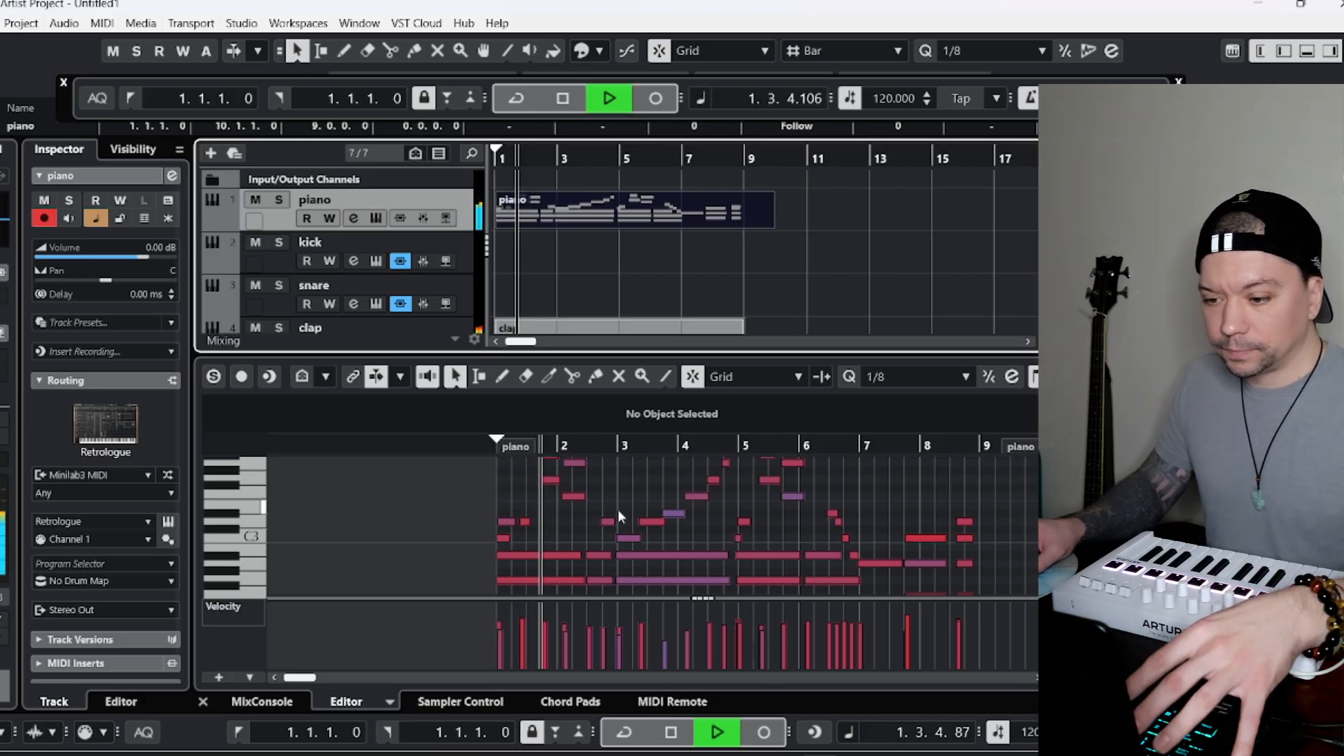
{"action": "key", "text": "space"}
{"action": "left_click_drag", "start_coordinate": [625, 449], "coordinate": [637, 459]}
Set the quantize value to 1/16, quantize the recorded piano notes, and return the cursor to bar 1.
{"action": "left_click", "coordinate": [938, 376]}
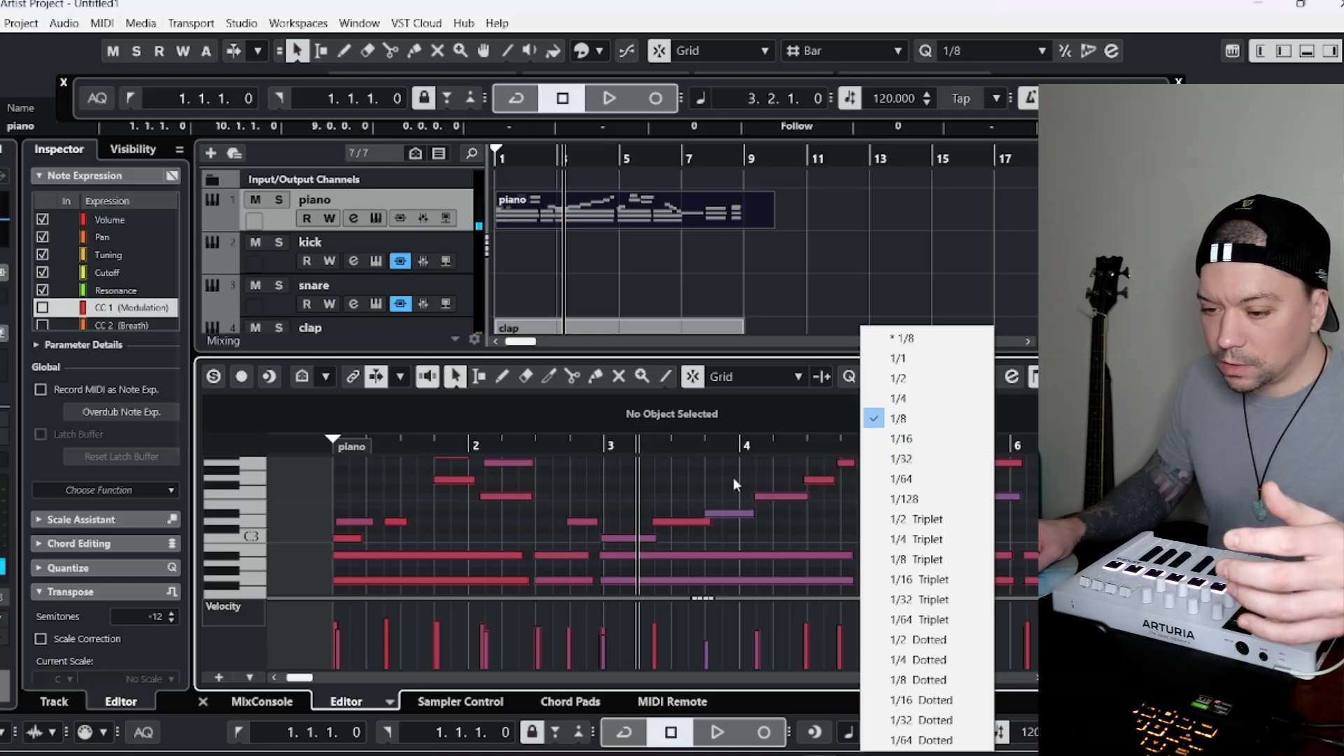
{"action": "left_click", "coordinate": [910, 439]}
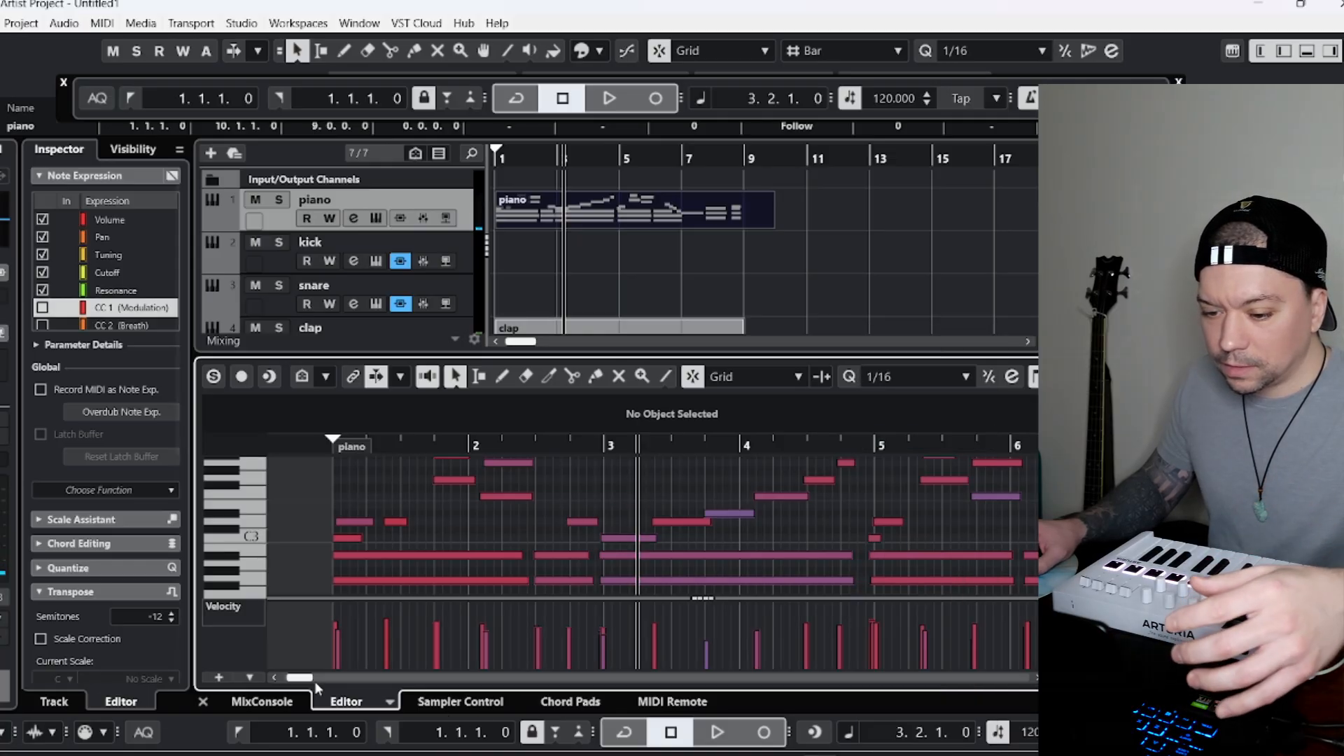
{"action": "left_click_drag", "start_coordinate": [308, 678], "coordinate": [305, 677]}
{"action": "scroll", "coordinate": [630, 499], "scroll_direction": "up", "scroll_amount": 3}
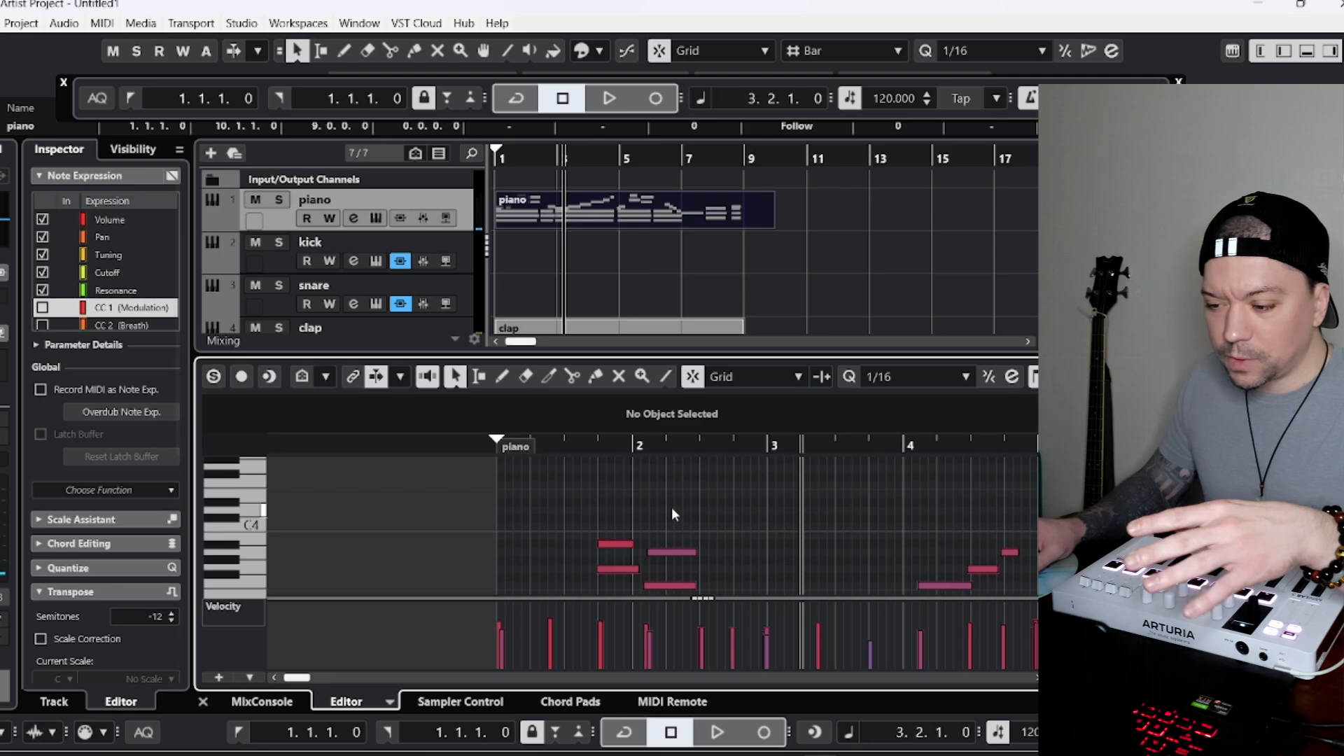
{"action": "left_click_drag", "start_coordinate": [517, 162], "coordinate": [495, 168]}
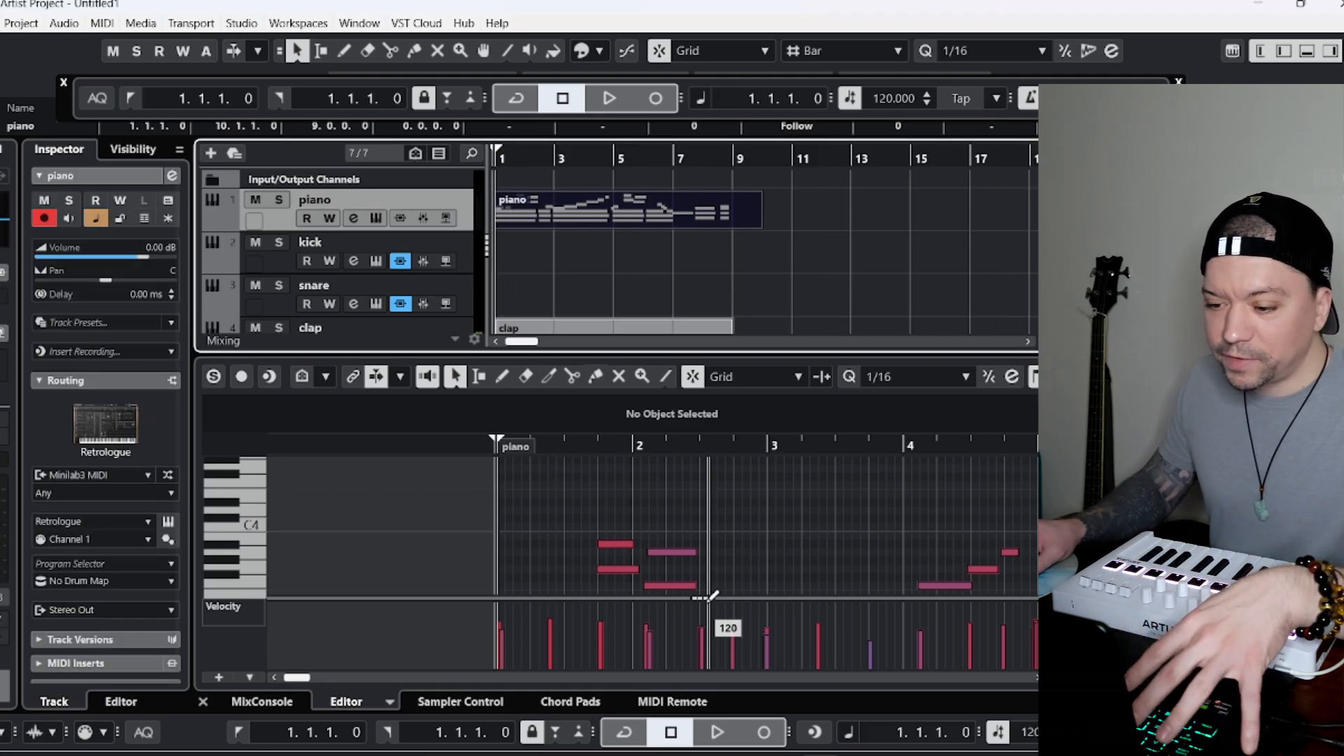
{"action": "scroll", "coordinate": [658, 522], "scroll_direction": "down", "scroll_amount": 3}
Audition the opening of the piano part and move the F3 note in bar 2 to start at 2.1.3.0.
{"action": "key", "text": "space"}
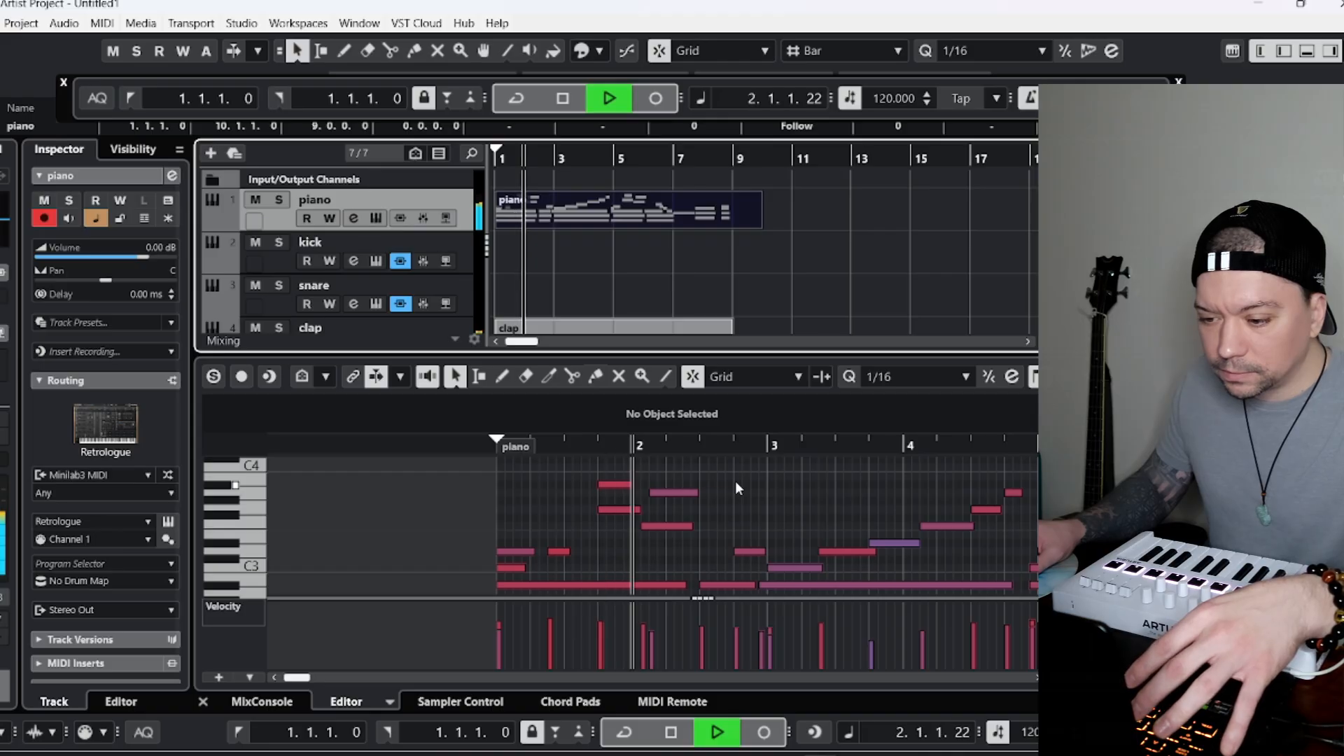
{"action": "key", "text": "space"}
{"action": "left_click", "coordinate": [665, 526]}
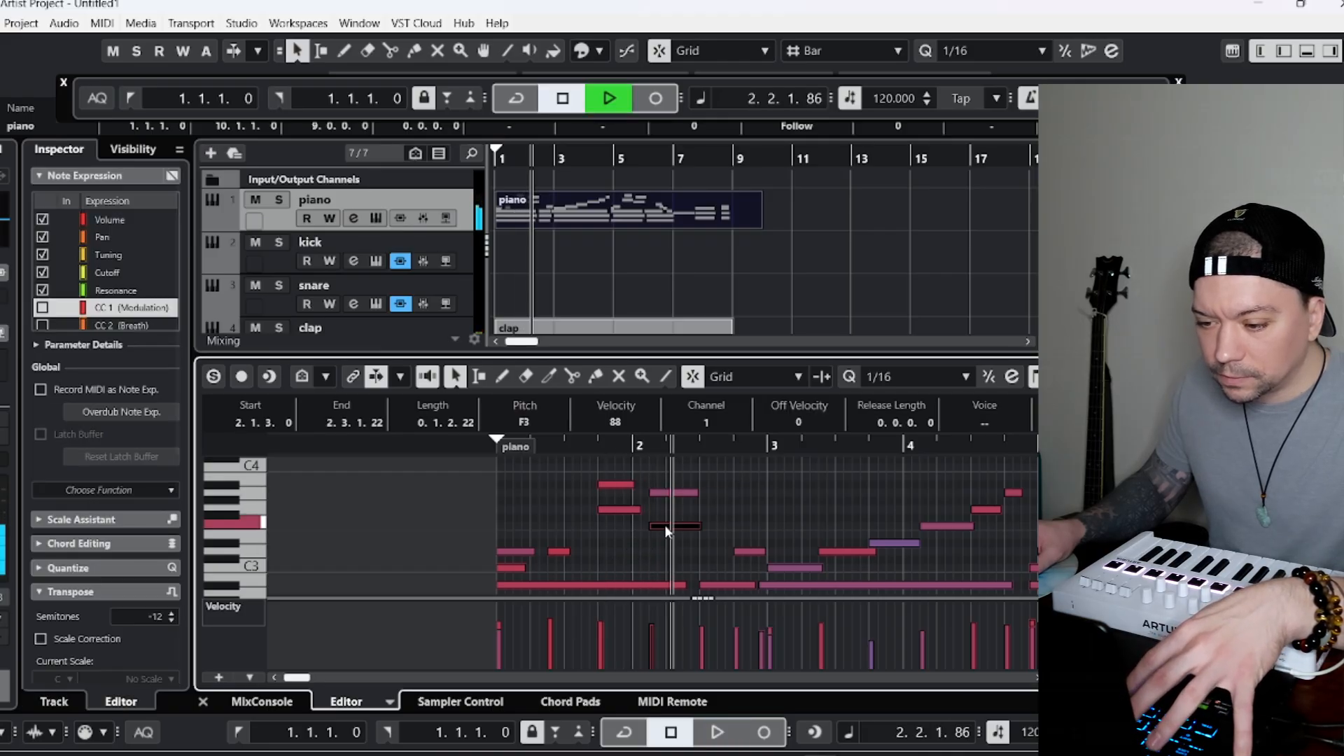
Play on to bar 3 and move its three sustained low chord notes one sixteenth later.
{"action": "key", "text": "space"}
{"action": "scroll", "coordinate": [792, 518], "scroll_direction": "down", "scroll_amount": 3}
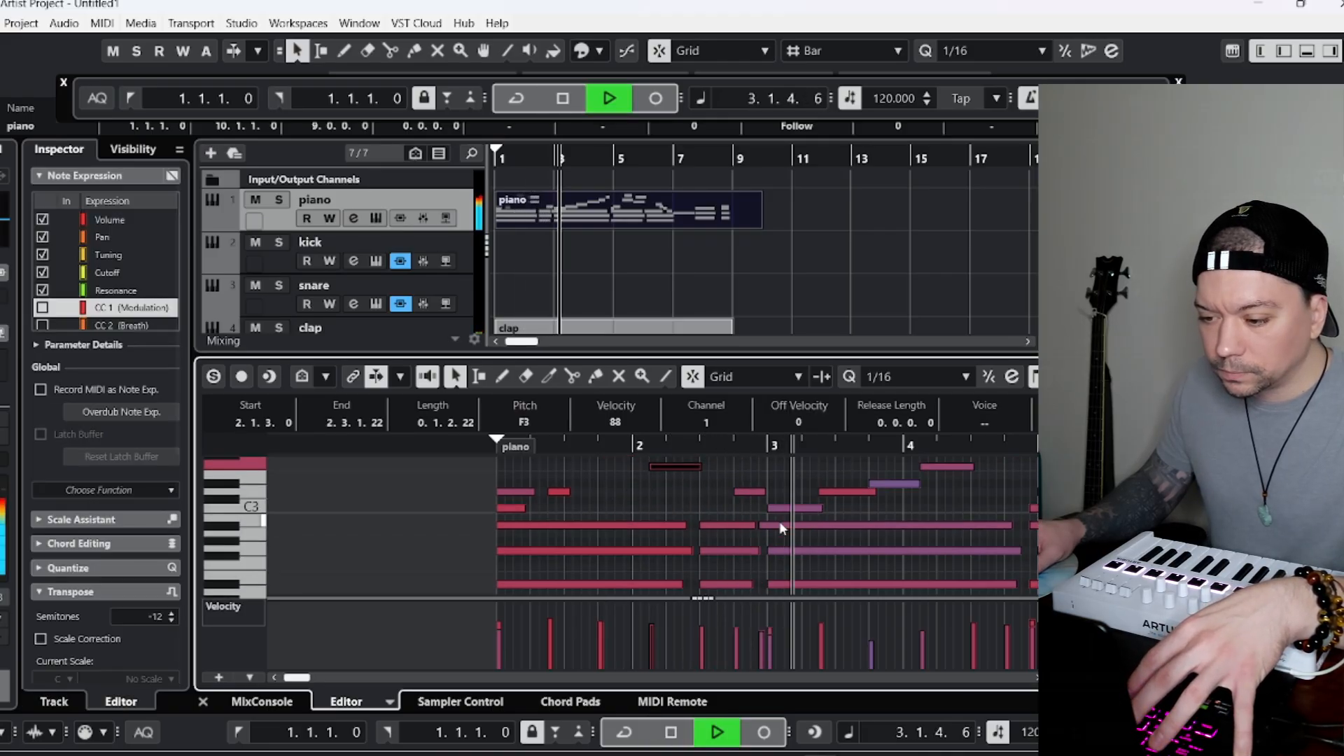
{"action": "key", "text": "space"}
{"action": "left_click_drag", "start_coordinate": [779, 521], "coordinate": [807, 592]}
{"action": "left_click_drag", "start_coordinate": [789, 526], "coordinate": [800, 527]}
{"action": "scroll", "coordinate": [942, 536], "scroll_direction": "down", "scroll_amount": 1}
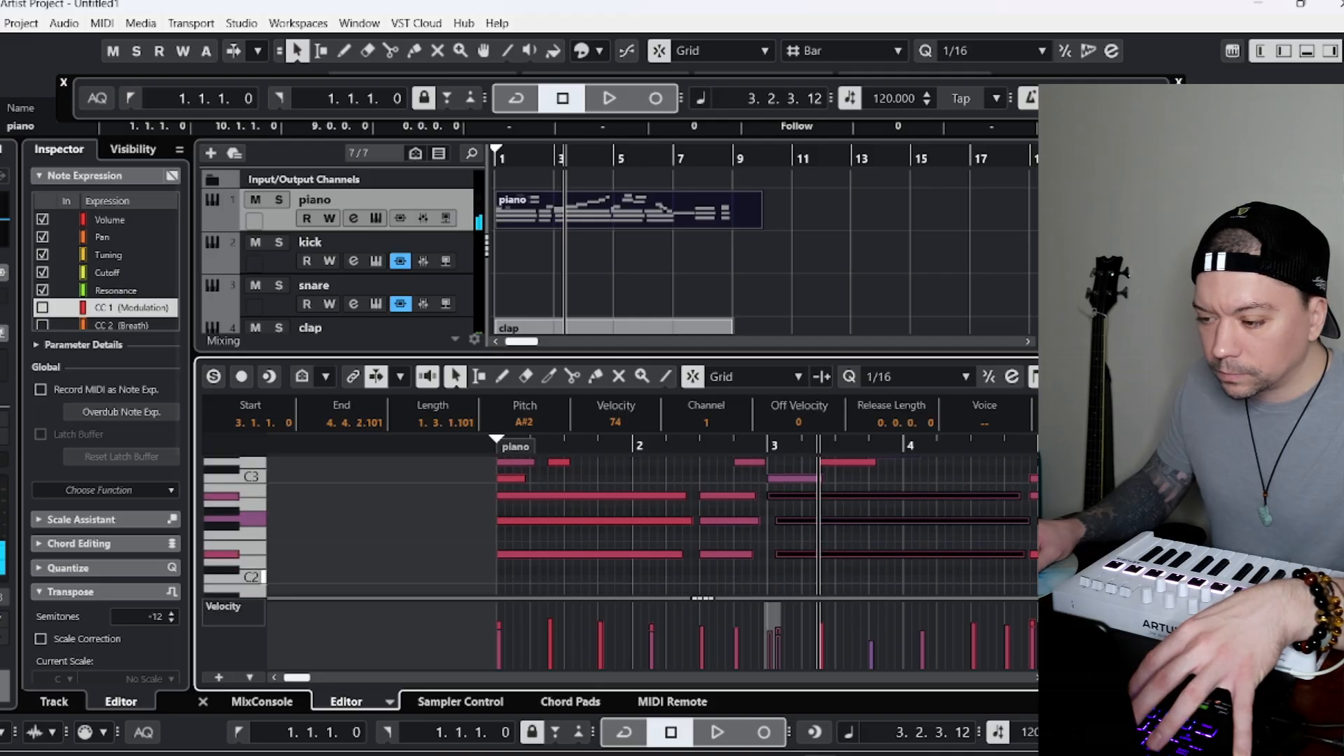
Play on past bar 5 and move the early D#2 and A#2 chord notes to start at 5.1.1.0.
{"action": "key", "text": "space"}
{"action": "left_click", "coordinate": [1050, 570]}
{"action": "left_click", "coordinate": [1044, 554]}
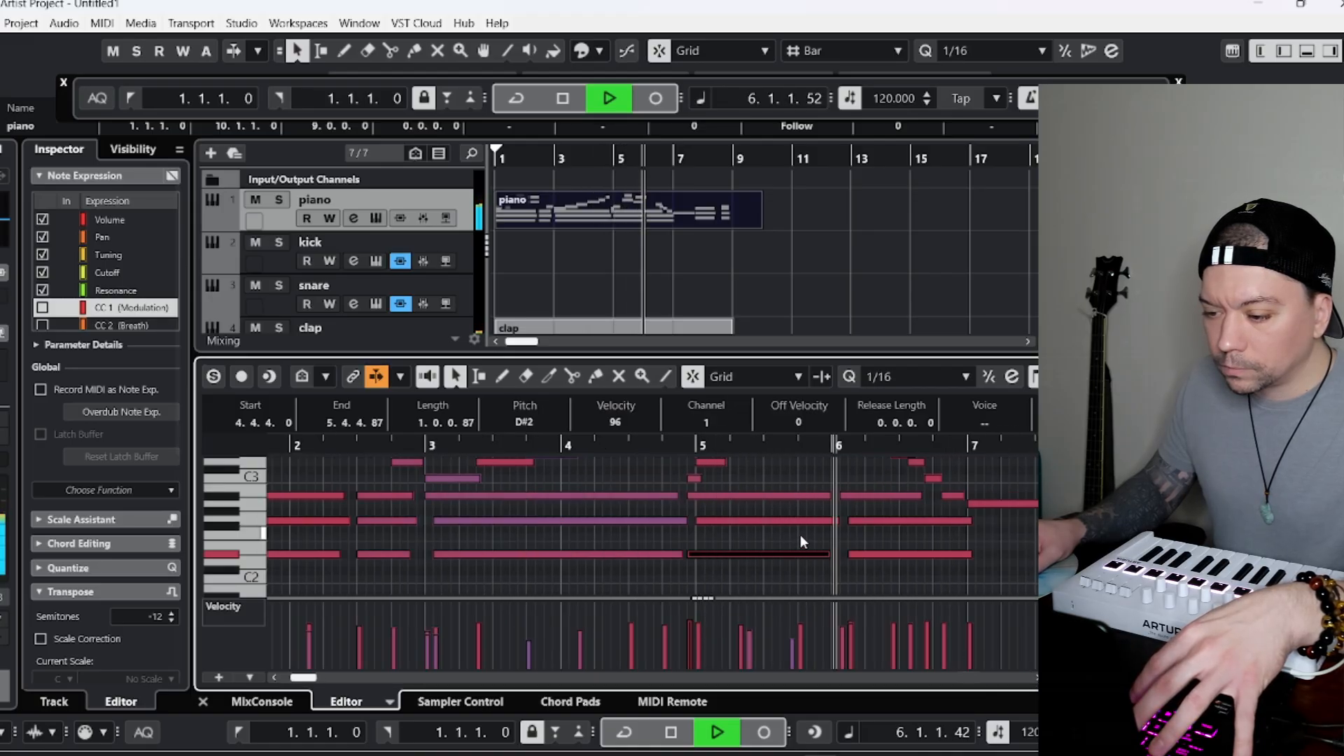
{"action": "key", "text": "space"}
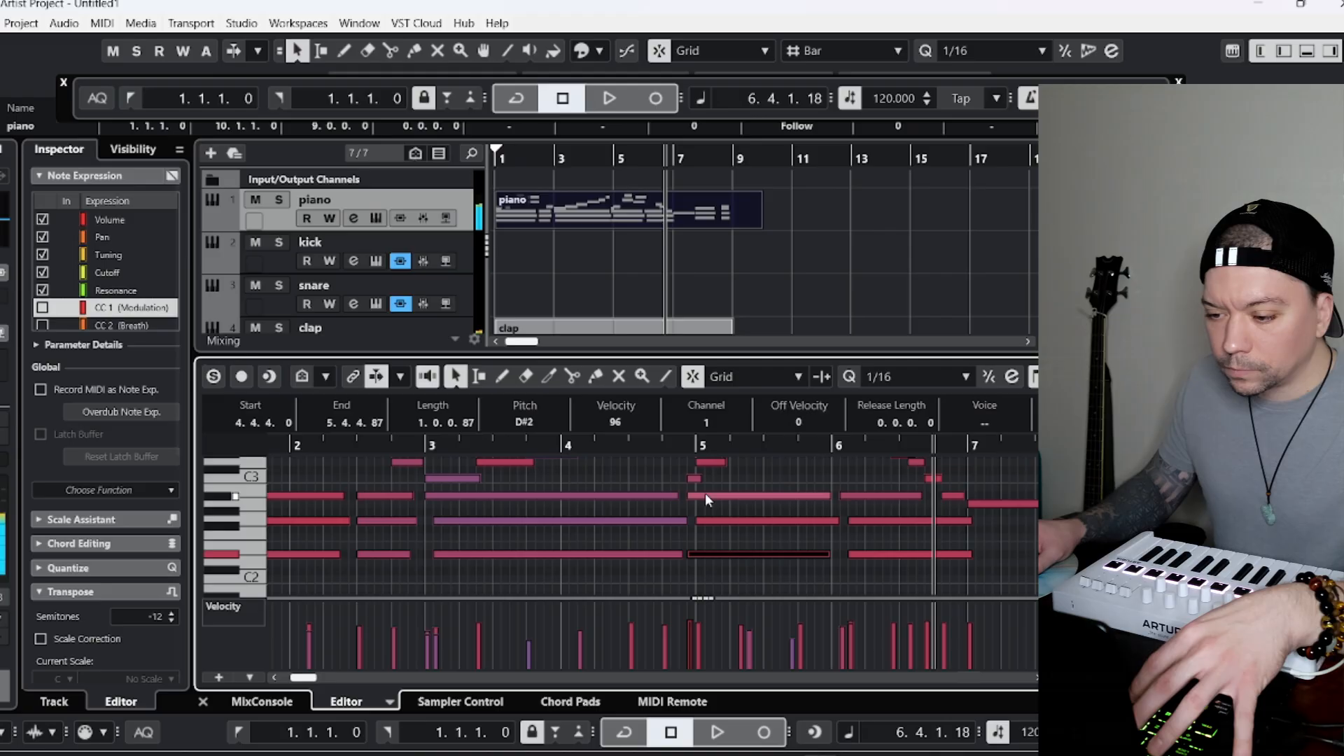
{"action": "left_click", "coordinate": [705, 493]}
{"action": "left_click", "coordinate": [715, 555], "text": "shift"}
{"action": "left_click_drag", "start_coordinate": [709, 495], "coordinate": [725, 495]}
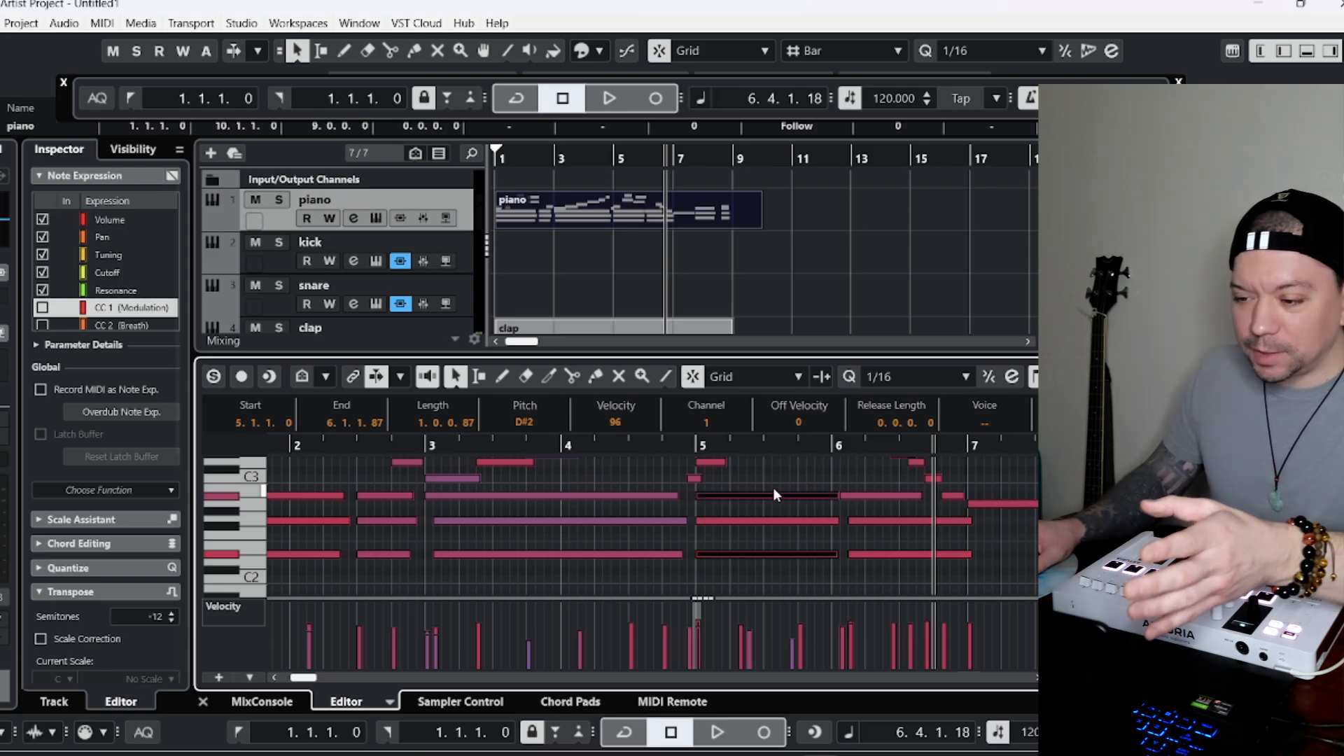
Move the three low chord notes at the start of bar 6 one sixteenth later.
{"action": "left_click", "coordinate": [806, 448]}
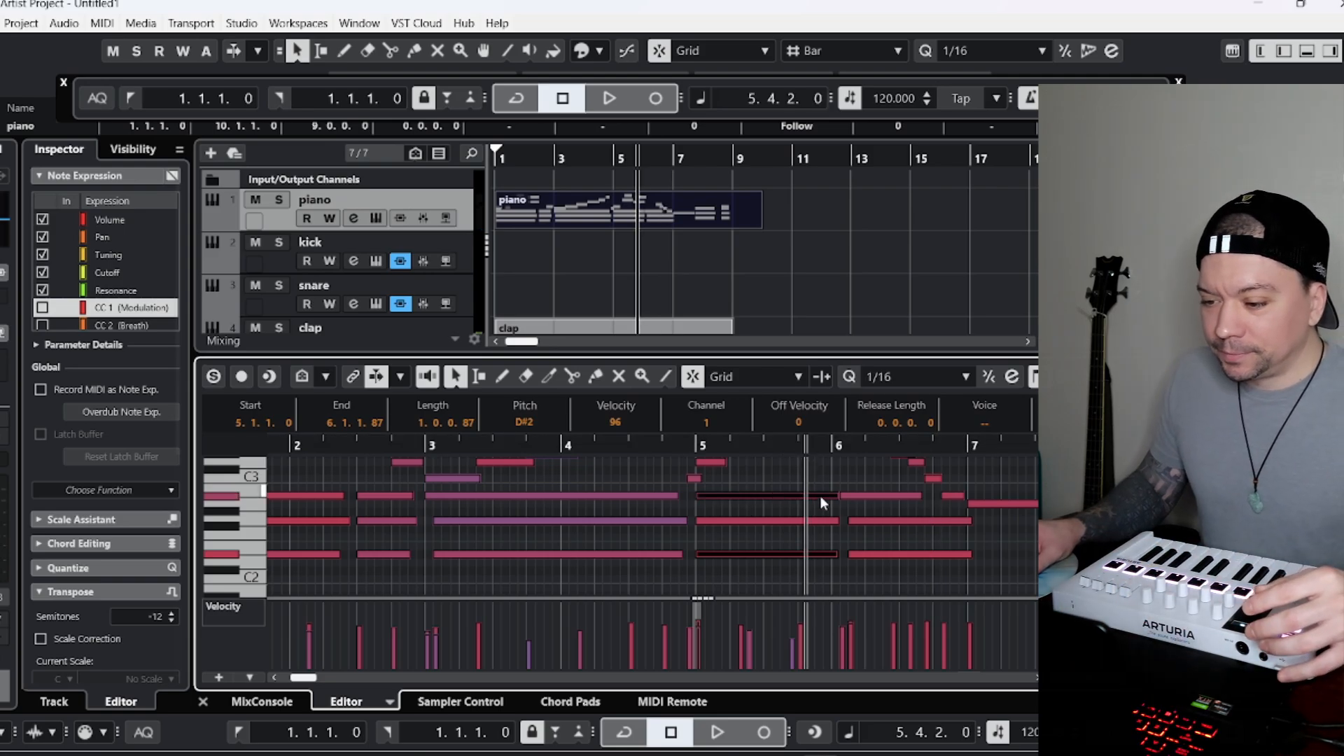
{"action": "left_click_drag", "start_coordinate": [863, 485], "coordinate": [865, 602]}
{"action": "scroll", "coordinate": [868, 491], "scroll_direction": "up", "scroll_amount": 1}
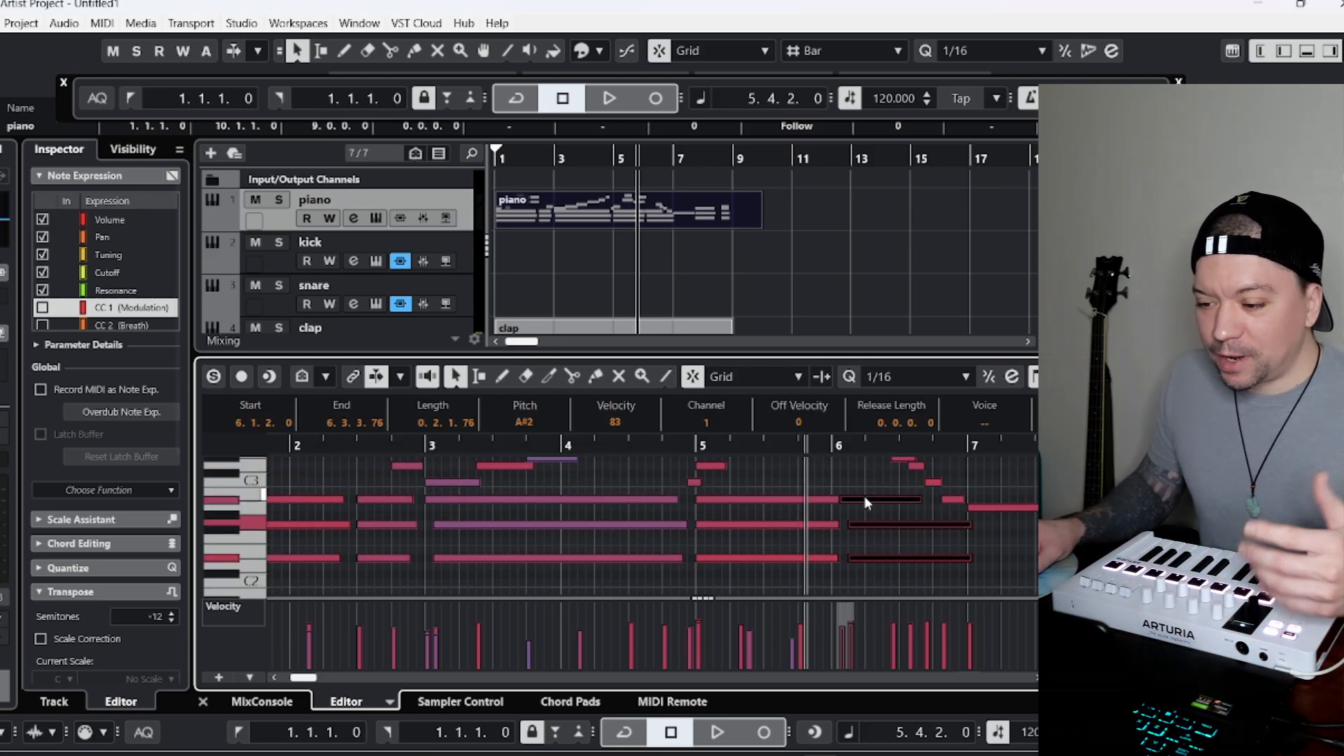
{"action": "key", "text": "ctrl+Right"}
Play the piano part from bar 5 and move the D#3 note in bar 6 to start at 6.3.1.0.
{"action": "left_click", "coordinate": [694, 449]}
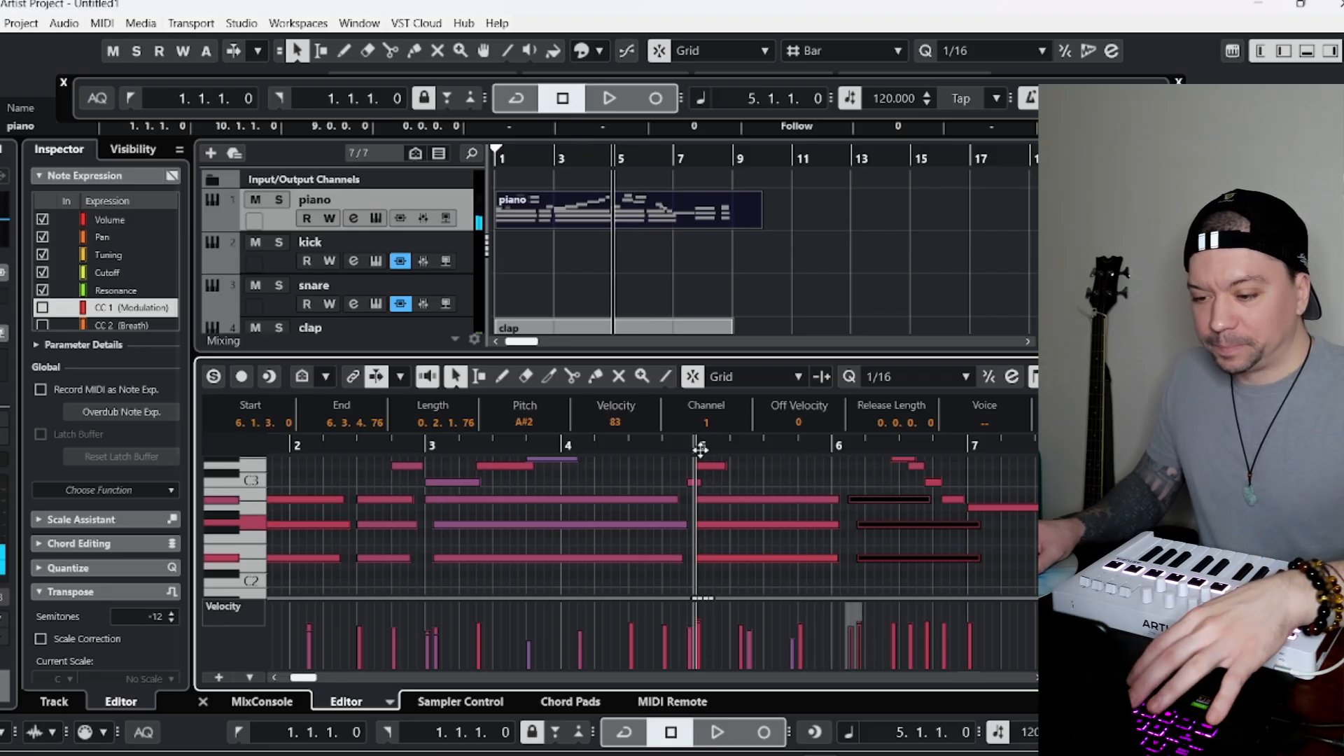
{"action": "key", "text": "space"}
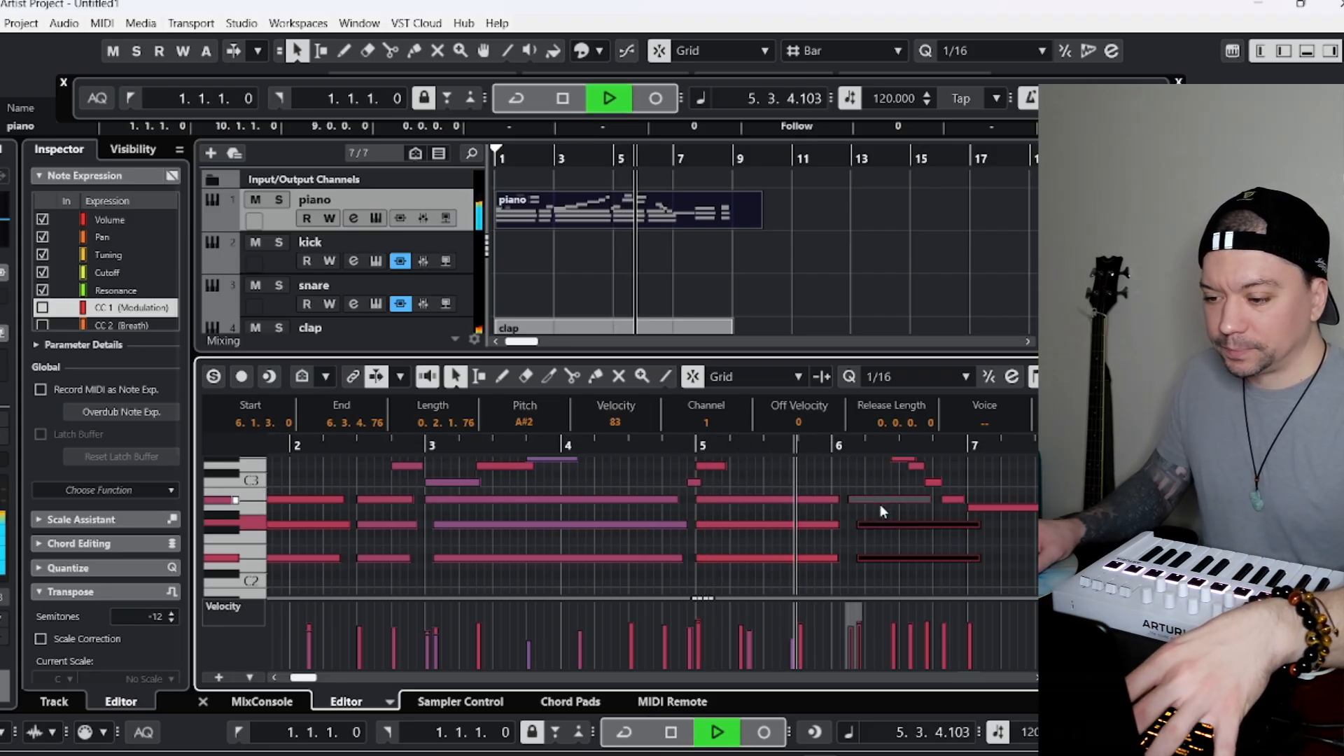
{"action": "scroll", "coordinate": [883, 506], "scroll_direction": "up", "scroll_amount": 2}
{"action": "scroll", "coordinate": [886, 560], "scroll_direction": "down", "scroll_amount": 1}
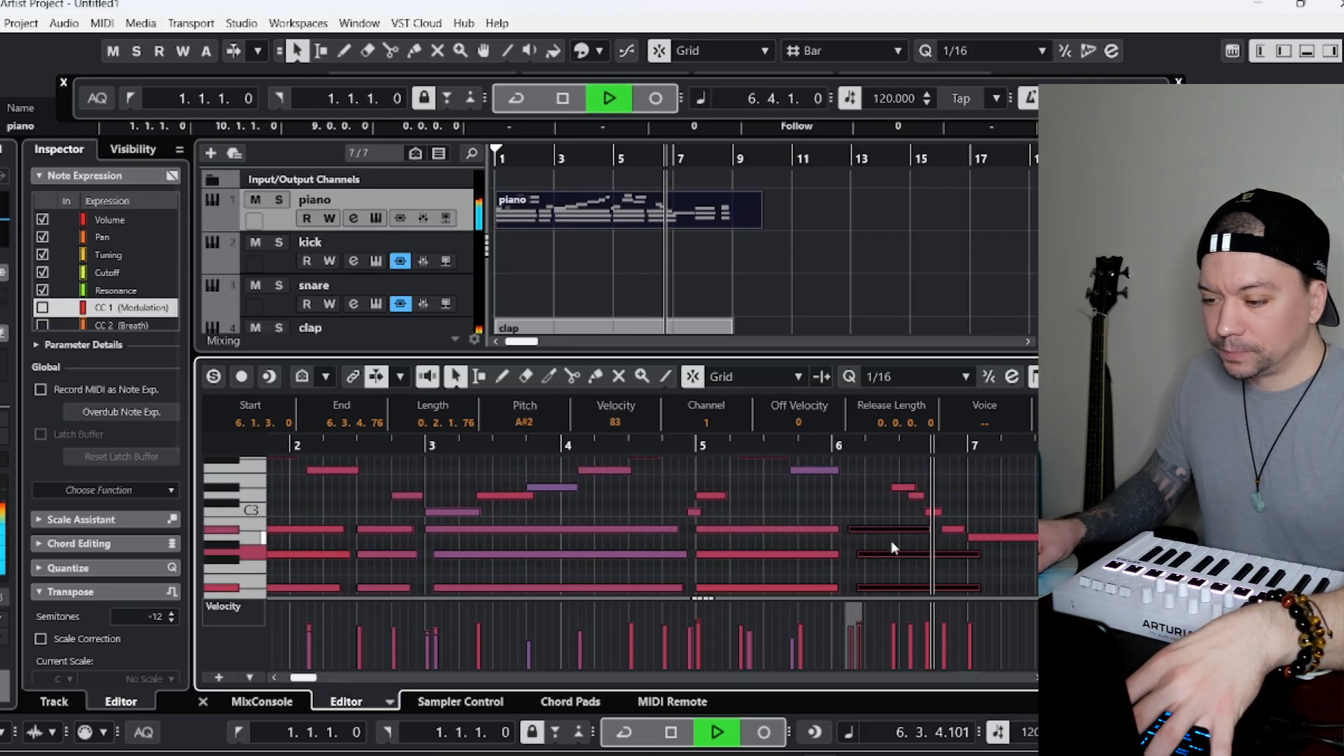
{"action": "key", "text": "space"}
{"action": "left_click", "coordinate": [902, 488]}
{"action": "left_click_drag", "start_coordinate": [914, 488], "coordinate": [920, 488]}
Set the quantize value to 1/8, replay bar 6, and move its D3 note to start at 6.3.3.0.
{"action": "left_click", "coordinate": [815, 446]}
{"action": "left_click", "coordinate": [913, 377]}
{"action": "left_click", "coordinate": [900, 420]}
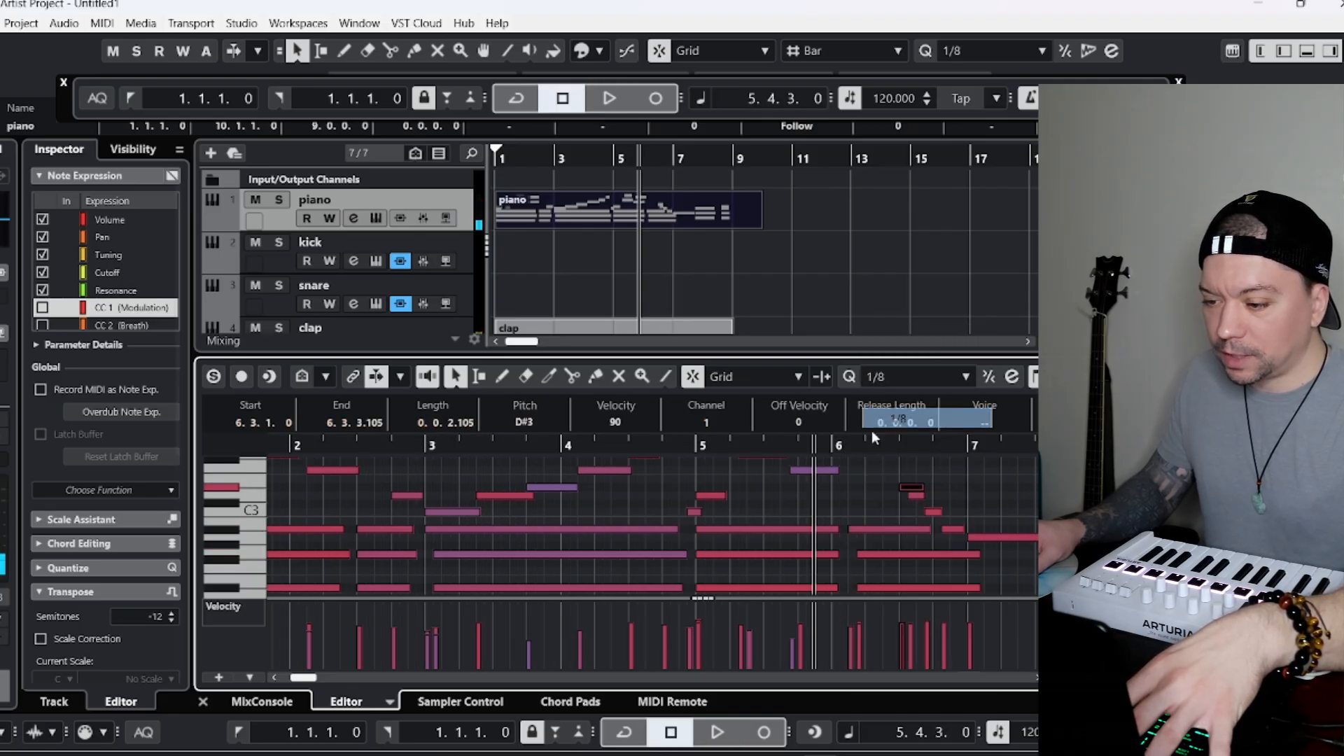
{"action": "key", "text": "space"}
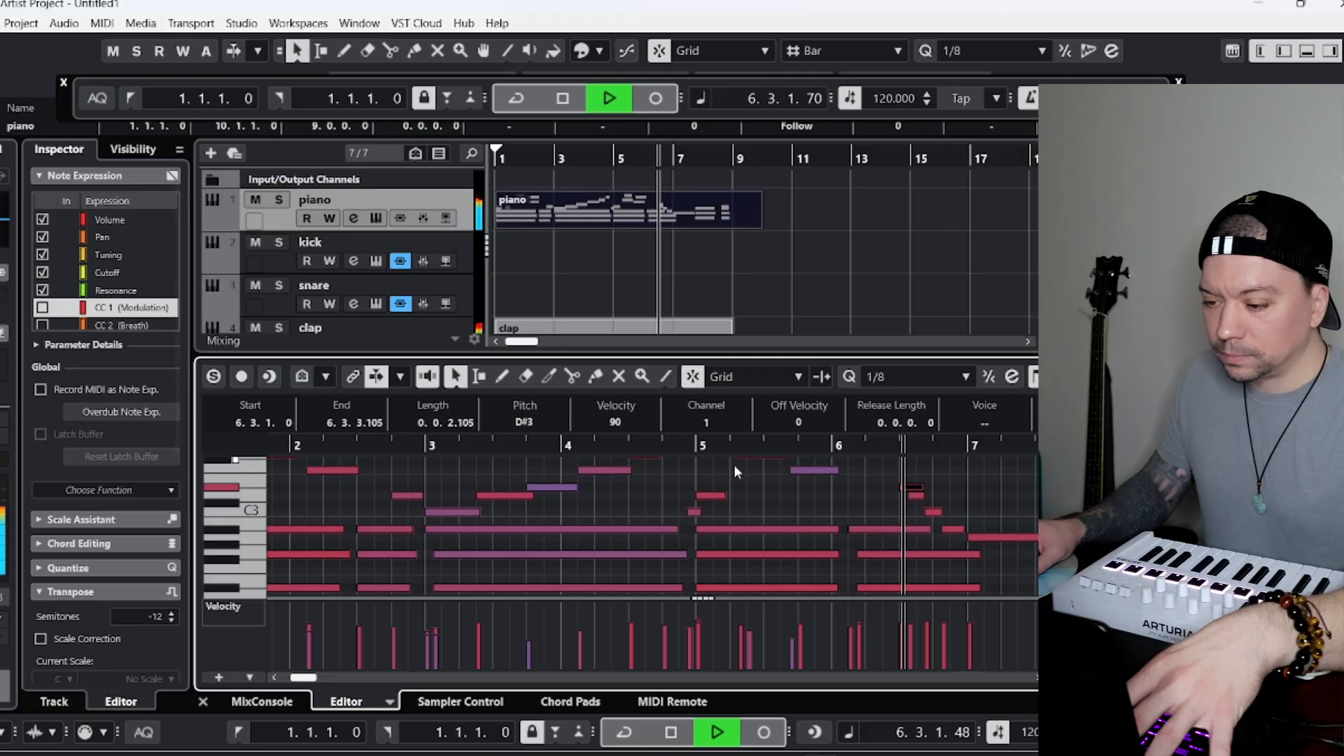
{"action": "key", "text": "space"}
{"action": "left_click", "coordinate": [917, 495]}
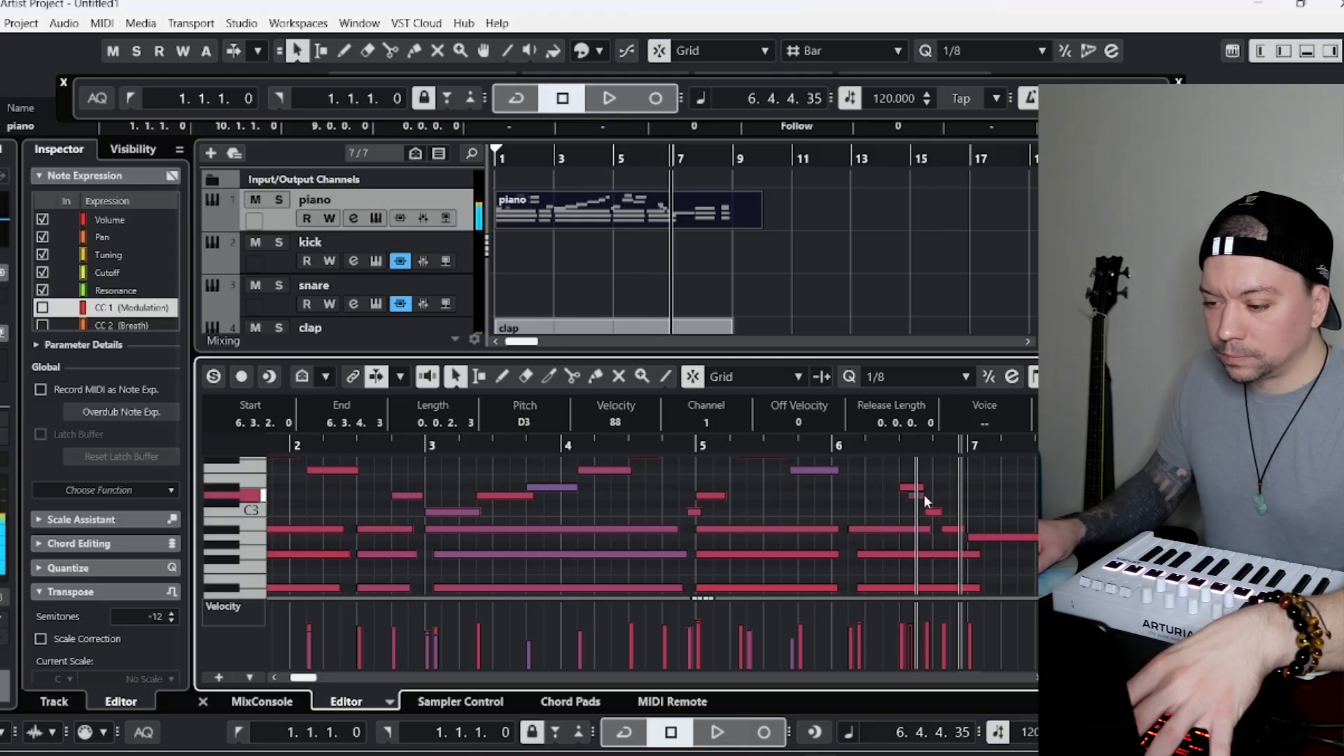
Replay the descending run in bar 6 and move its C3 note to 6.4.1.0 and its A#2 note to 6.4.3.0.
{"action": "left_click", "coordinate": [894, 444]}
{"action": "key", "text": "space"}
{"action": "key", "text": "space"}
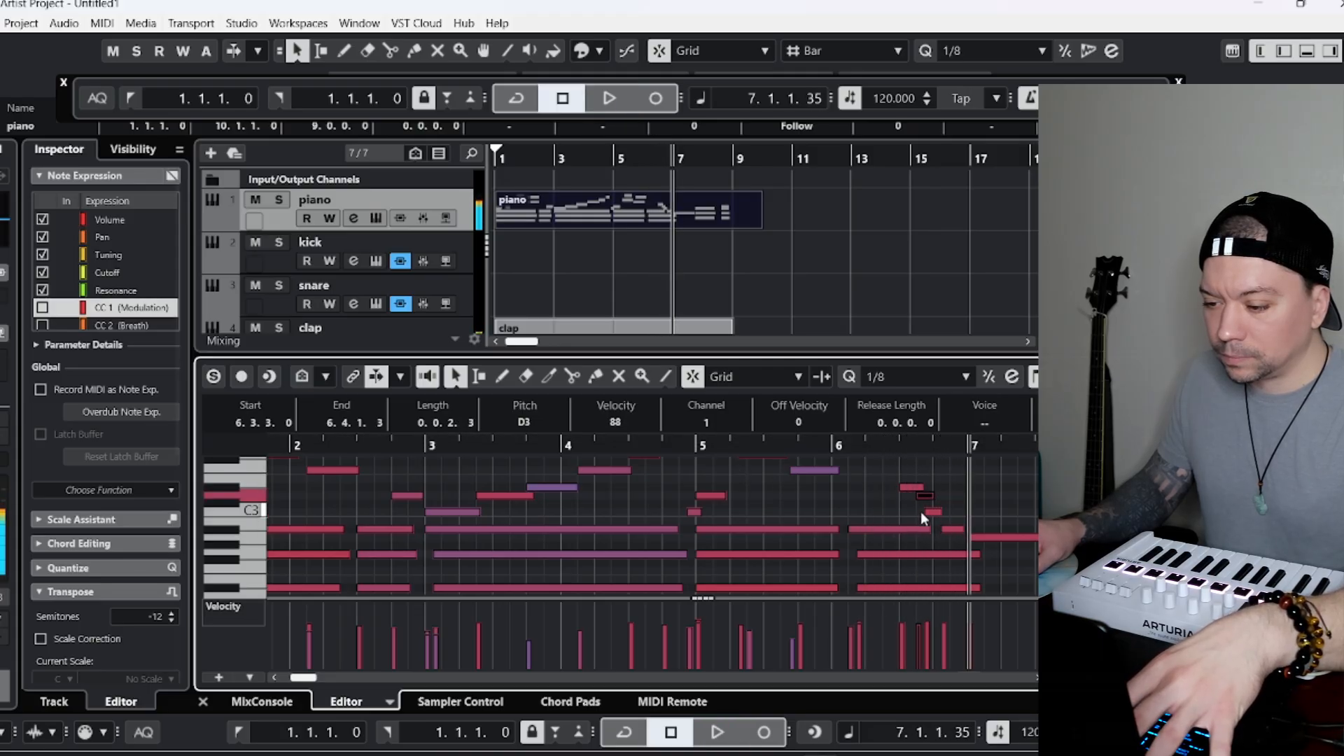
{"action": "left_click", "coordinate": [935, 512]}
{"action": "left_click", "coordinate": [896, 444]}
{"action": "key", "text": "space"}
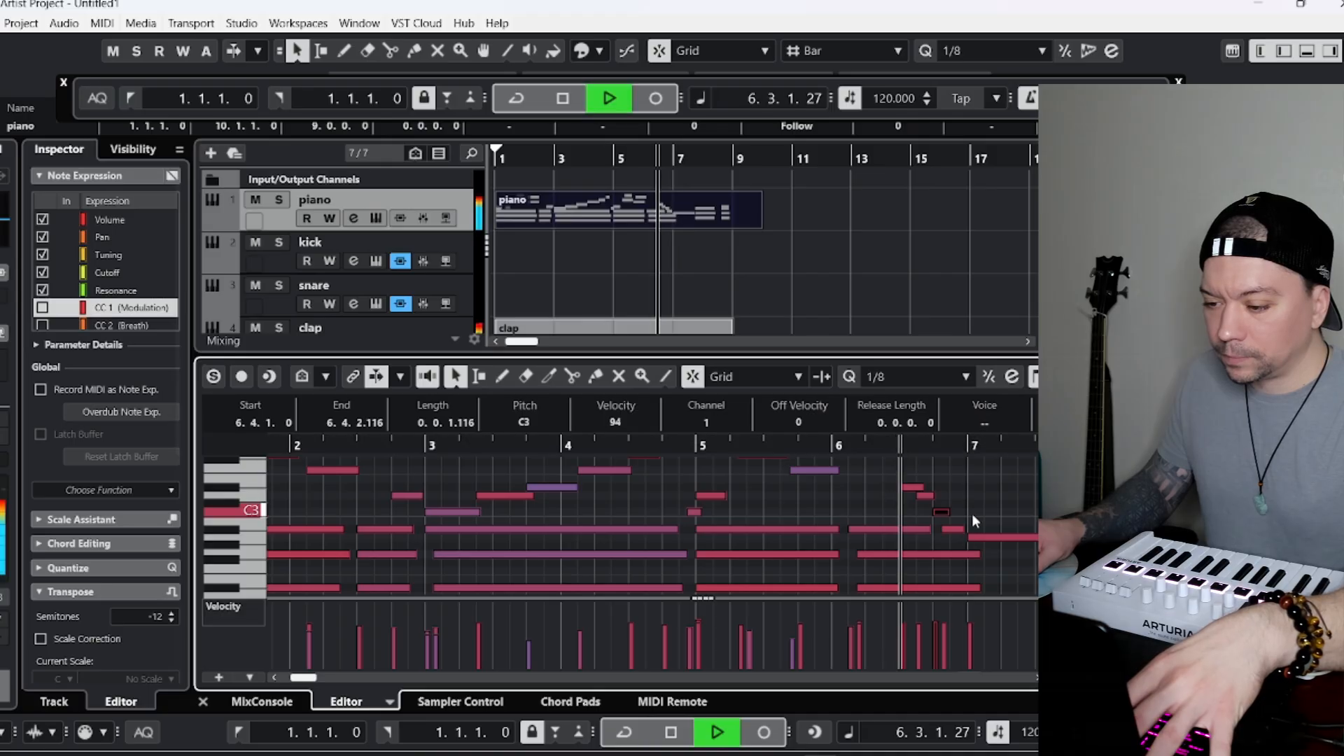
Play the piano part from bar 6 to its end.
{"action": "key", "text": "space"}
{"action": "left_click", "coordinate": [949, 530]}
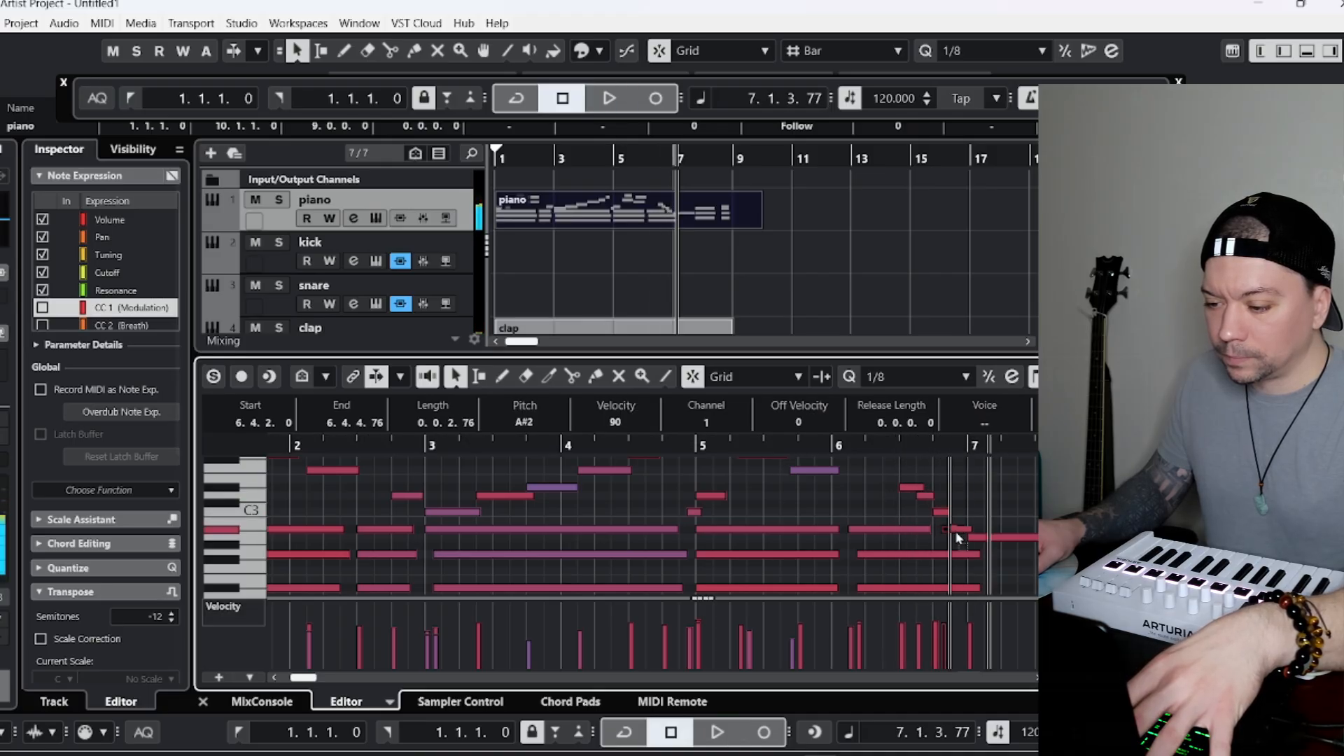
{"action": "left_click", "coordinate": [876, 451]}
{"action": "key", "text": "space"}
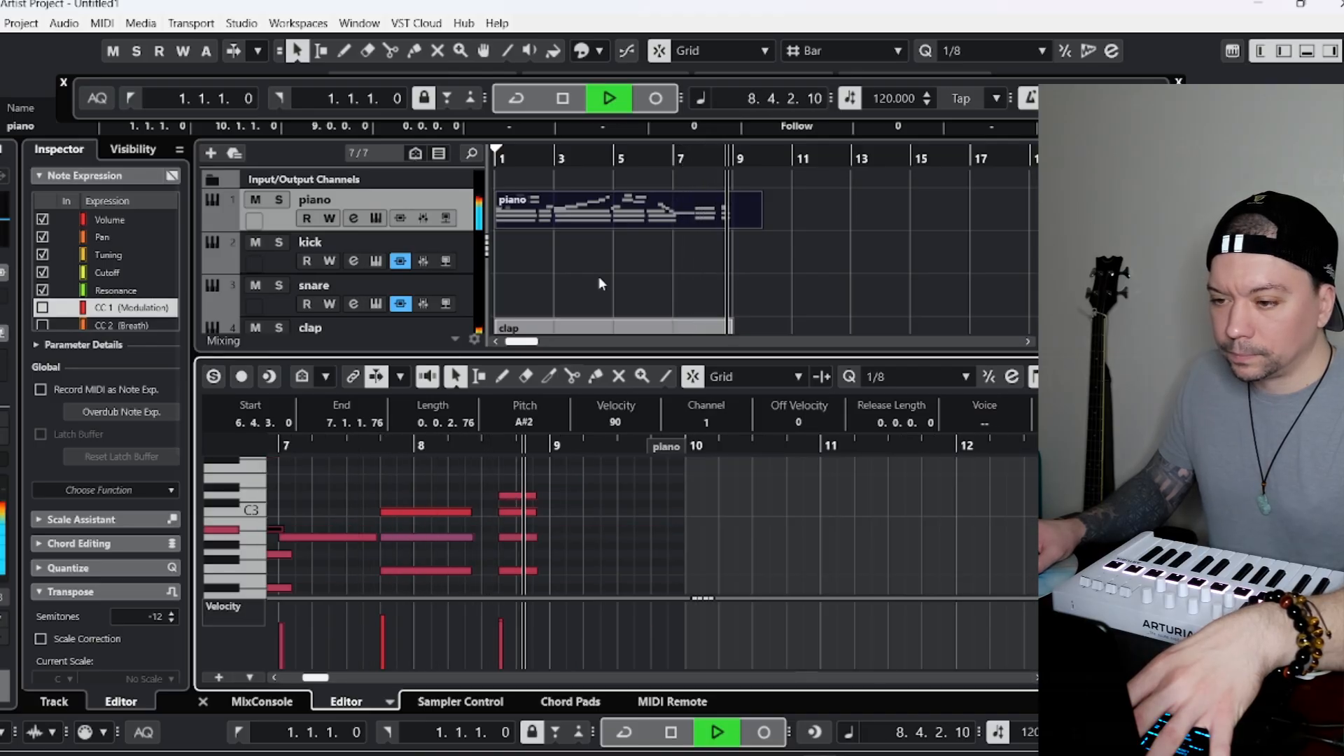
{"action": "key", "text": "space"}
Quantize the piano notes to 1/8, play the part from bar 1, and clear the note selection.
{"action": "left_click", "coordinate": [496, 158]}
{"action": "key", "text": "space"}
{"action": "left_click", "coordinate": [633, 481]}
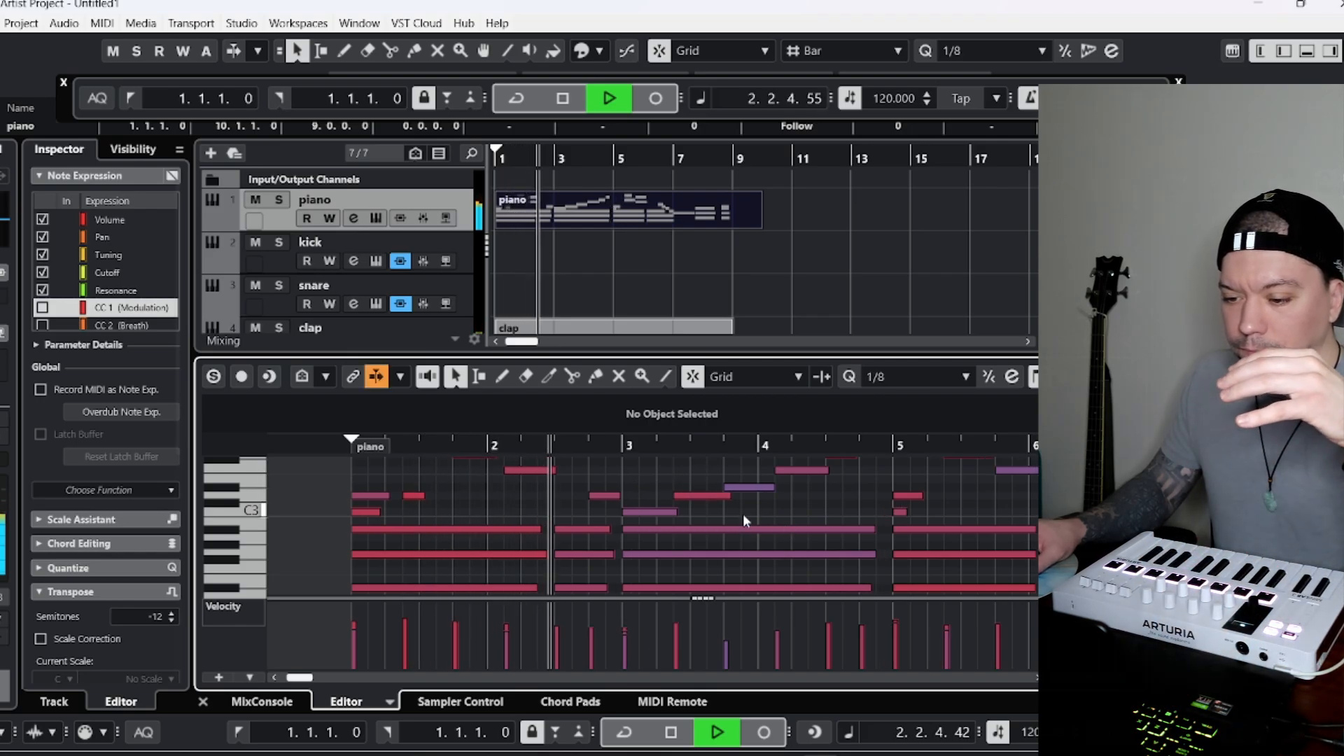
Set the piano editor's snap type to Grid Relative, quantize the piano notes to 1/8, and return to the project start.
{"action": "scroll", "coordinate": [740, 511], "scroll_direction": "up", "scroll_amount": 2}
{"action": "scroll", "coordinate": [741, 503], "scroll_direction": "down", "scroll_amount": 1}
{"action": "key", "text": "space"}
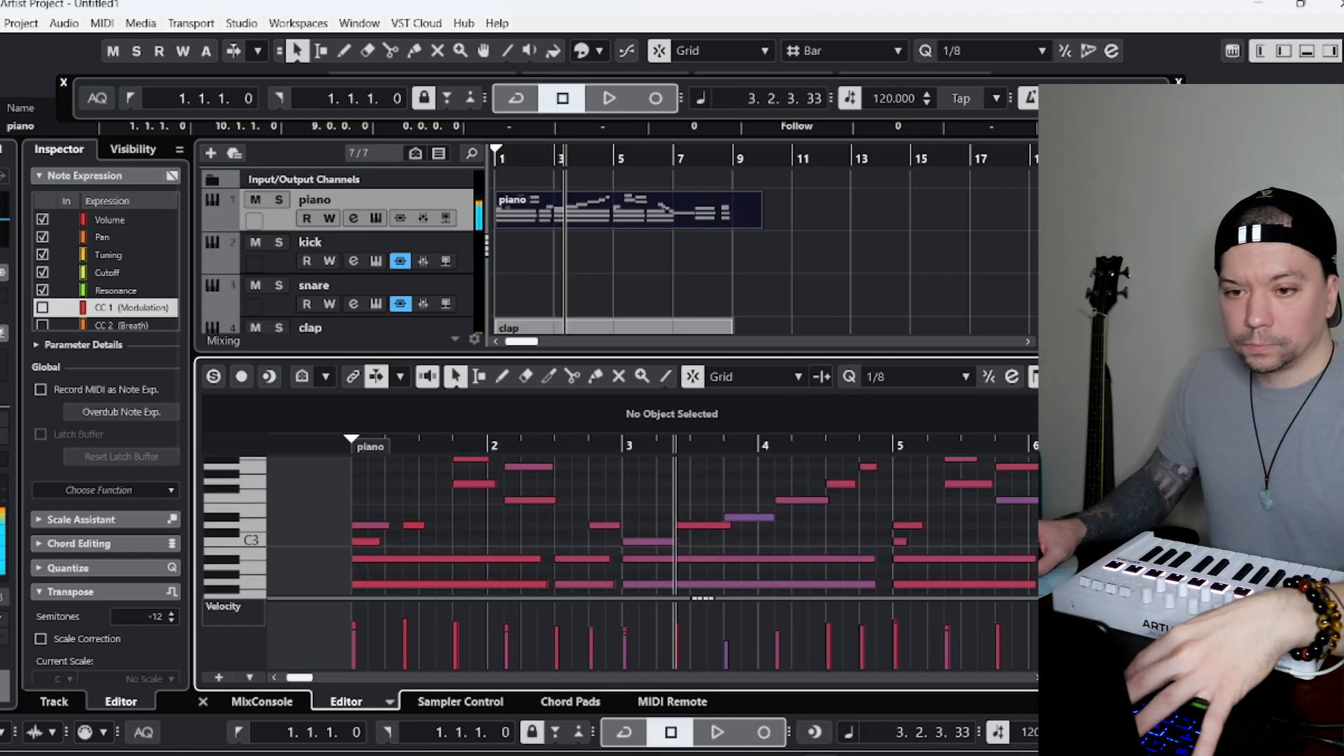
{"action": "left_click", "coordinate": [926, 51]}
{"action": "left_click", "coordinate": [740, 375]}
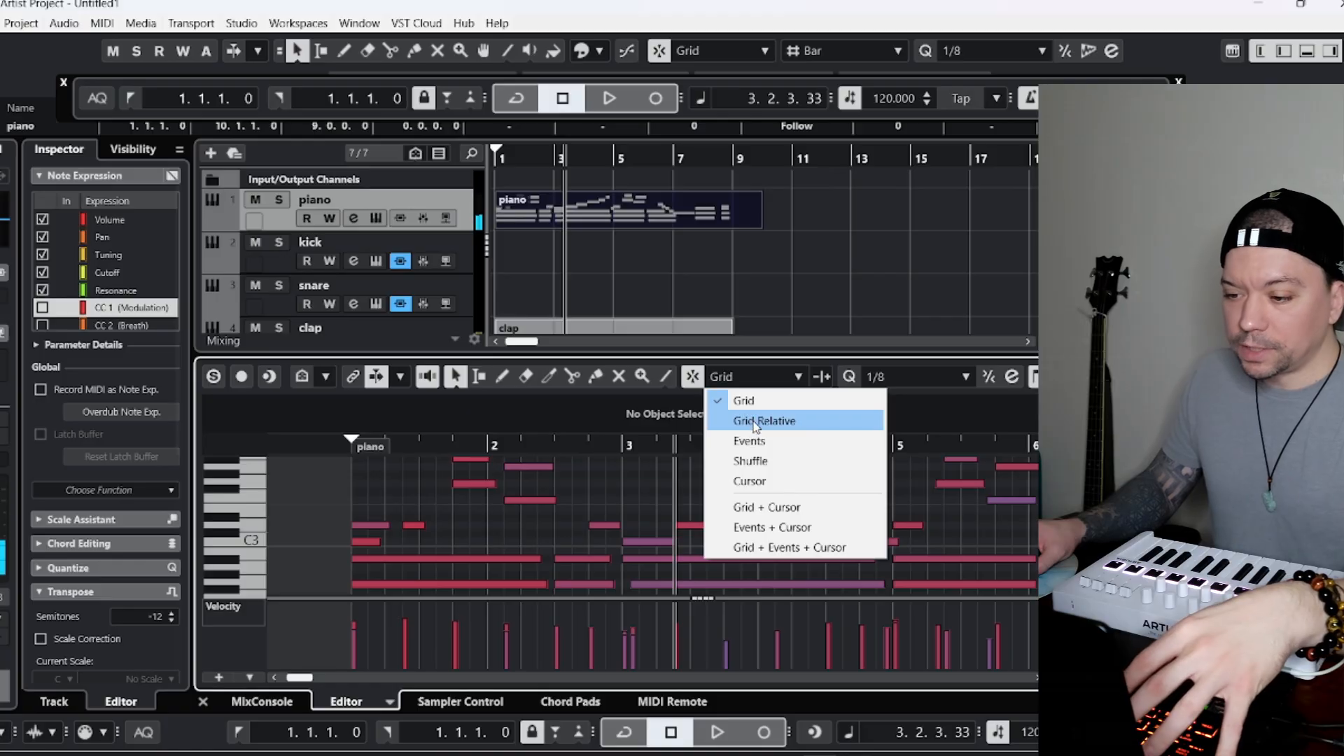
{"action": "left_click", "coordinate": [760, 419]}
{"action": "key", "text": "q"}
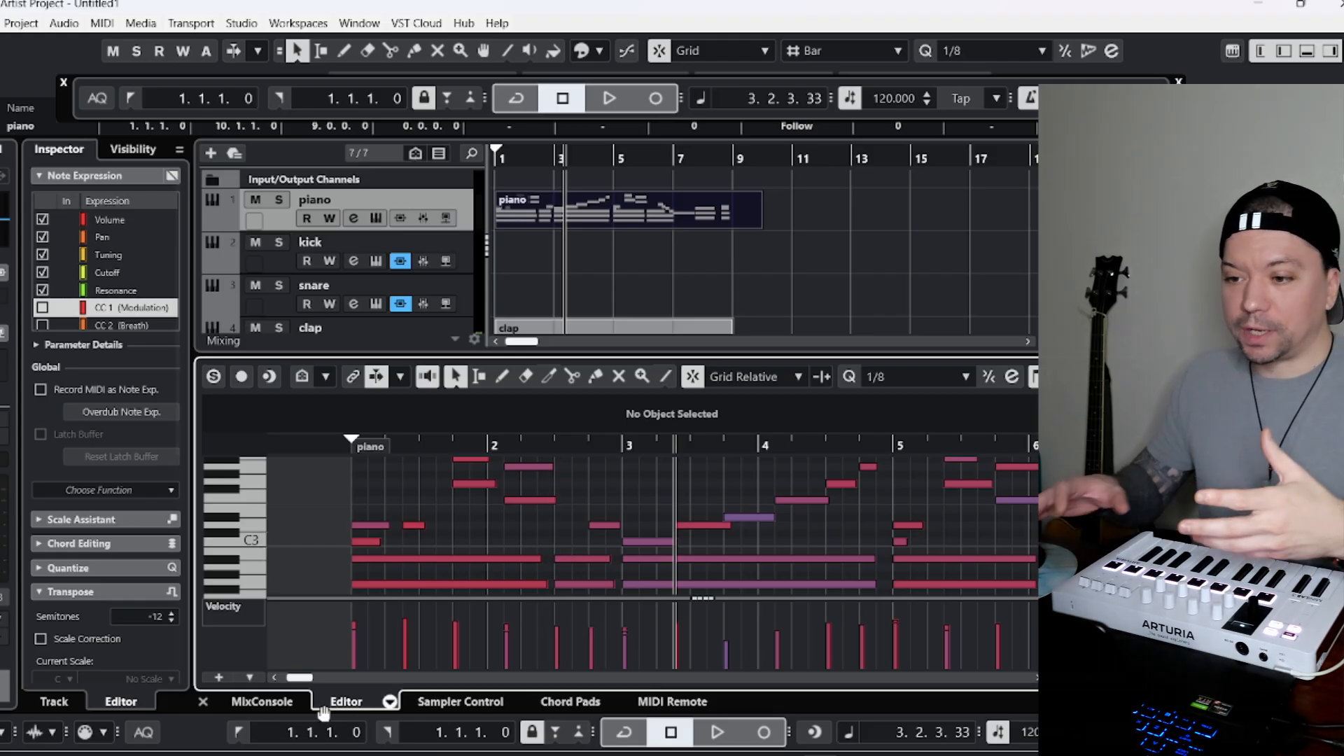
{"action": "left_click", "coordinate": [241, 735]}
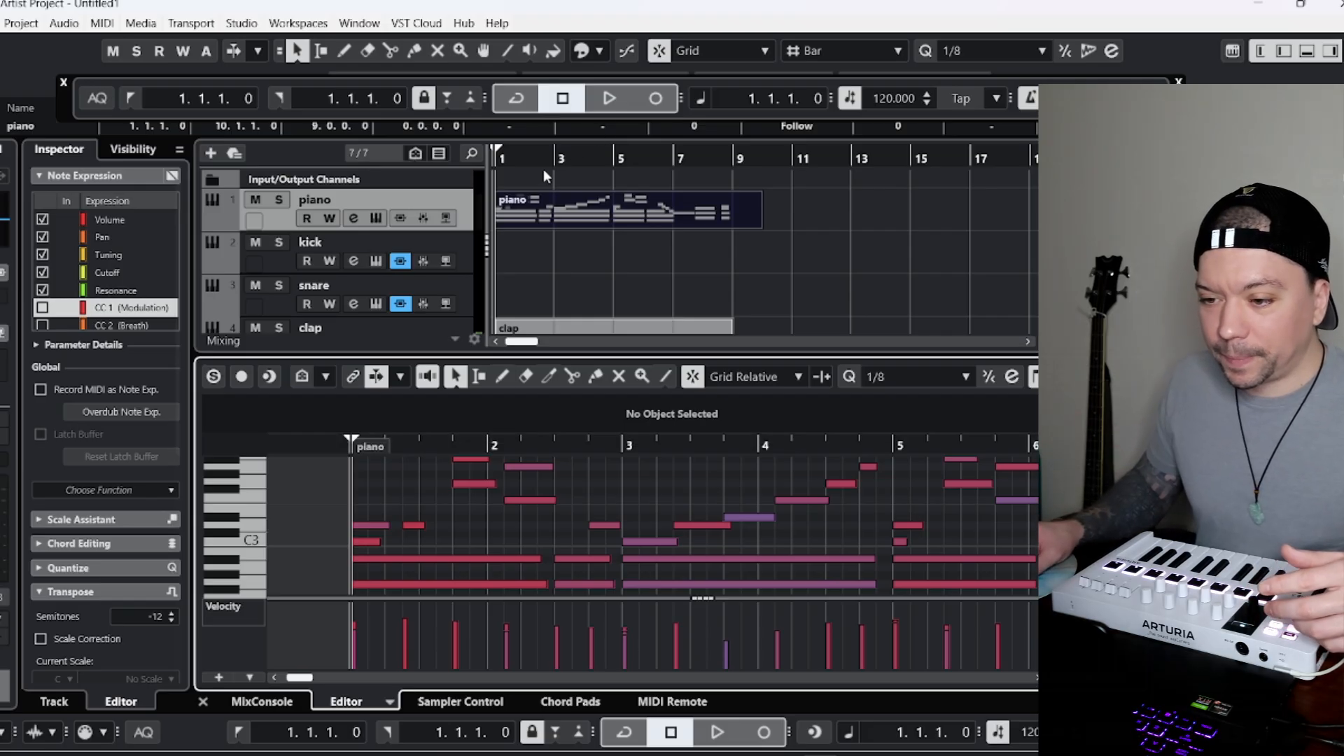
Shorten the piano part to end at bar 9 and play it from bar 1.
{"action": "left_click_drag", "start_coordinate": [759, 226], "coordinate": [730, 226]}
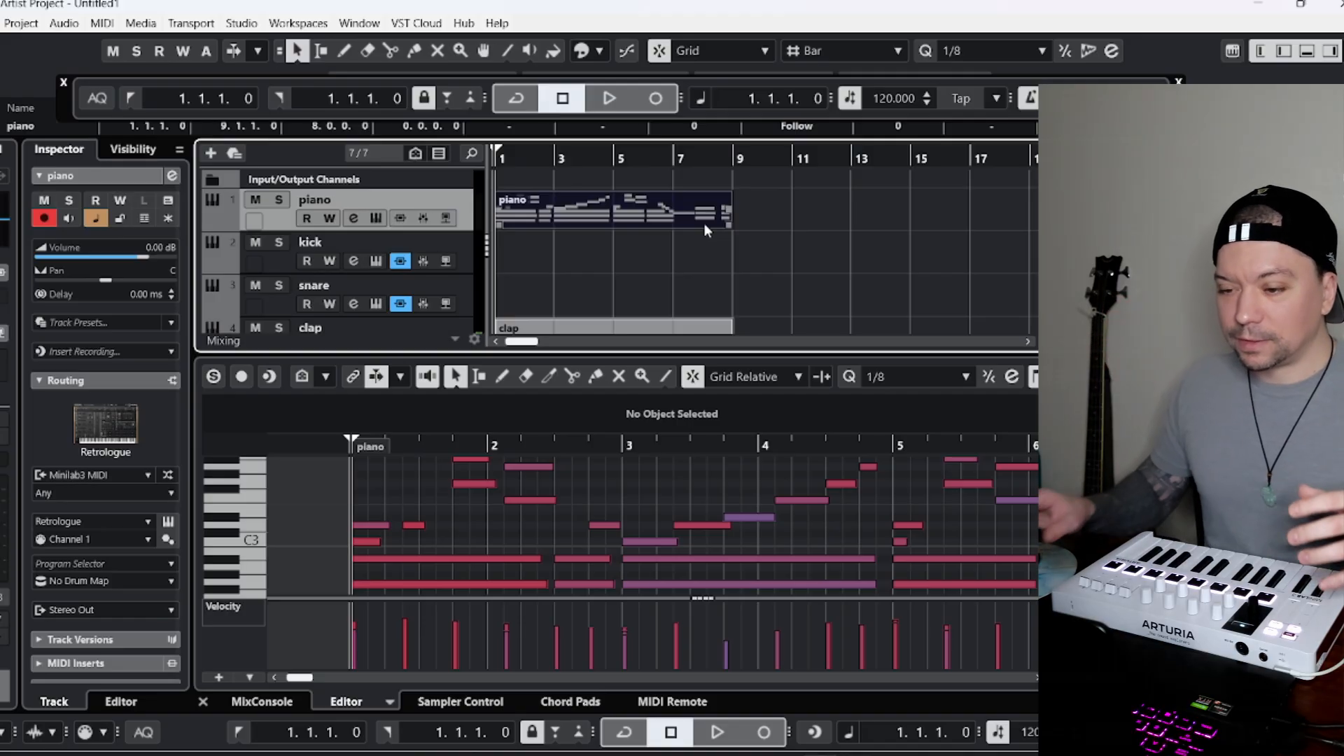
{"action": "left_click", "coordinate": [604, 498]}
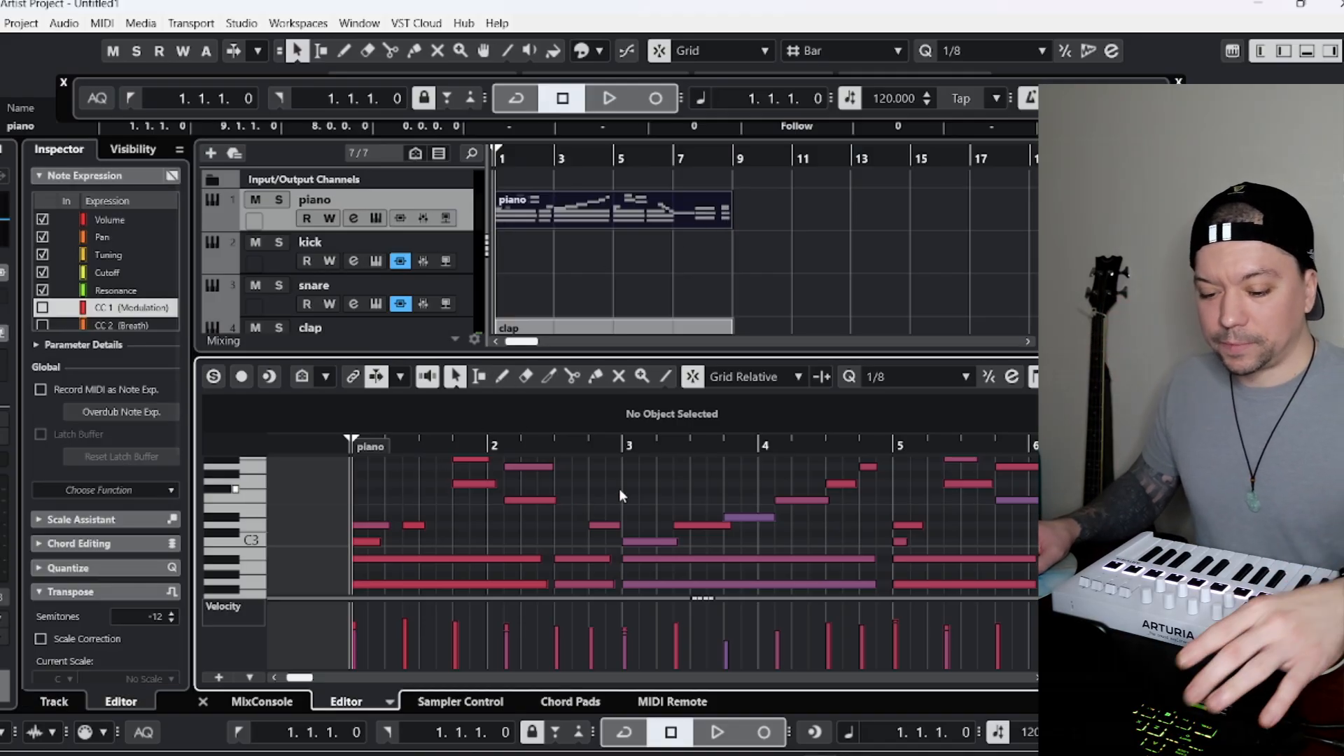
{"action": "key", "text": "space"}
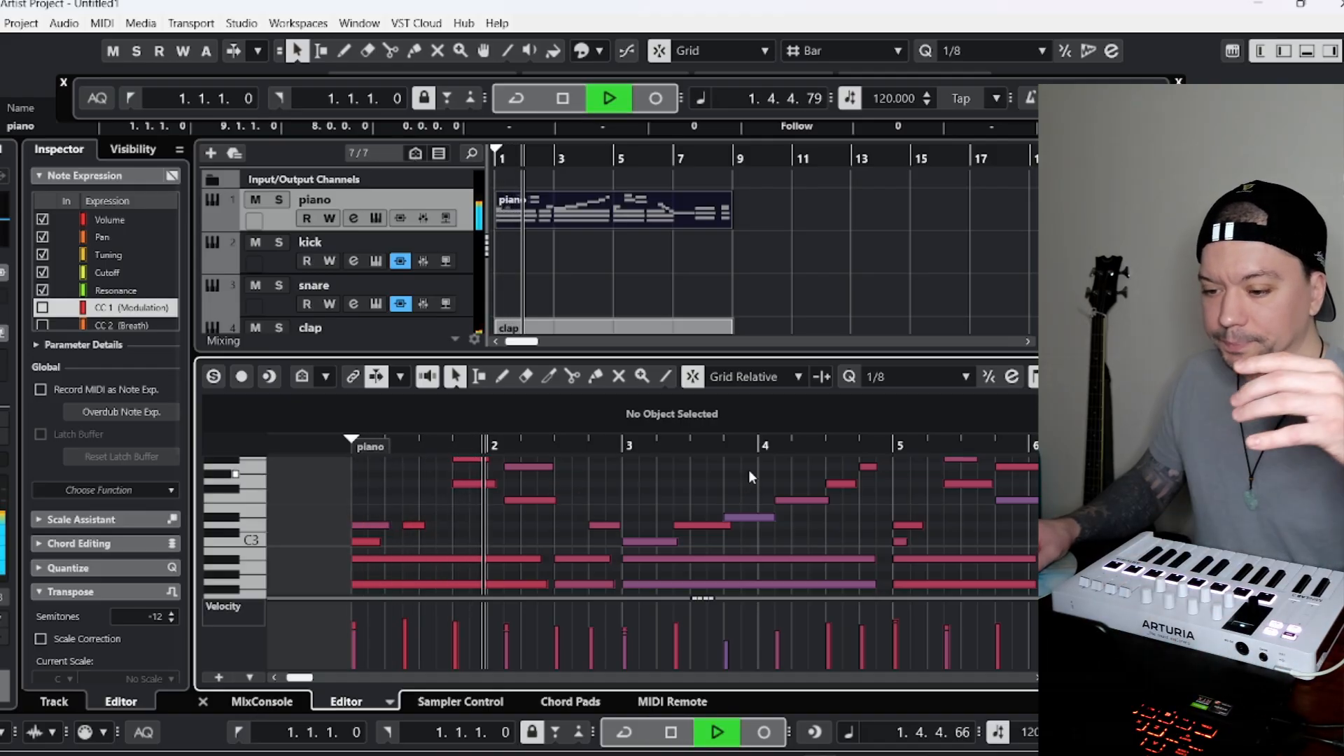
{"action": "scroll", "coordinate": [779, 461], "scroll_direction": "up", "scroll_amount": 1}
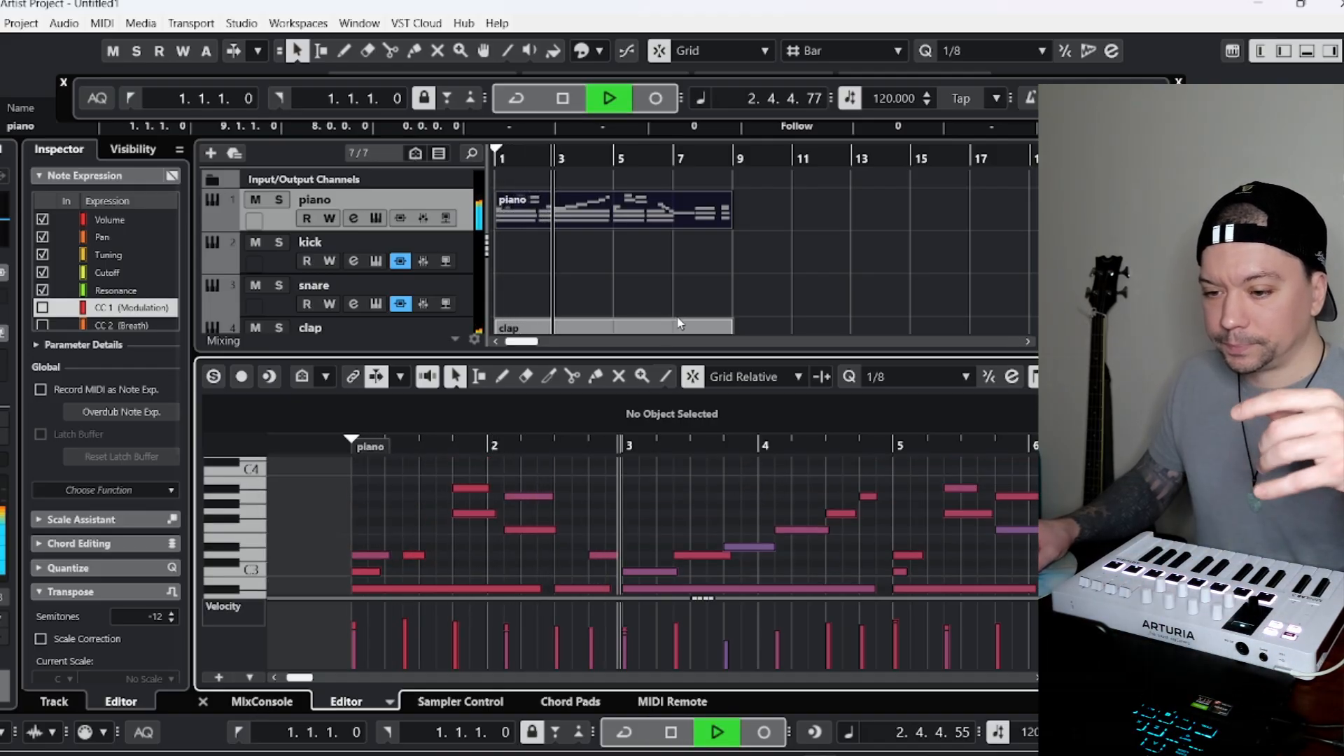
{"action": "scroll", "coordinate": [666, 294], "scroll_direction": "down", "scroll_amount": 2}
Select the kick track and restart playback from bar 1 to rehearse the kick pattern.
{"action": "left_click", "coordinate": [275, 192]}
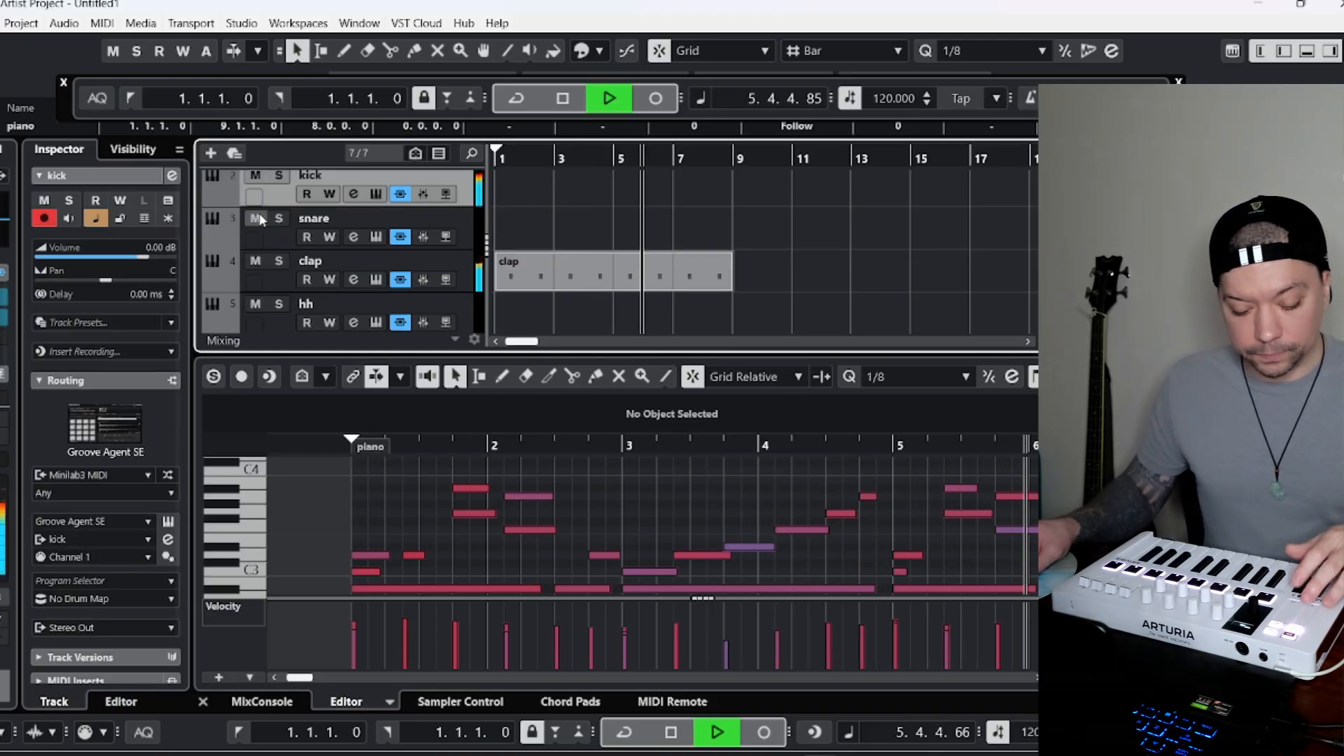
{"action": "scroll", "coordinate": [273, 228], "scroll_direction": "up", "scroll_amount": 1}
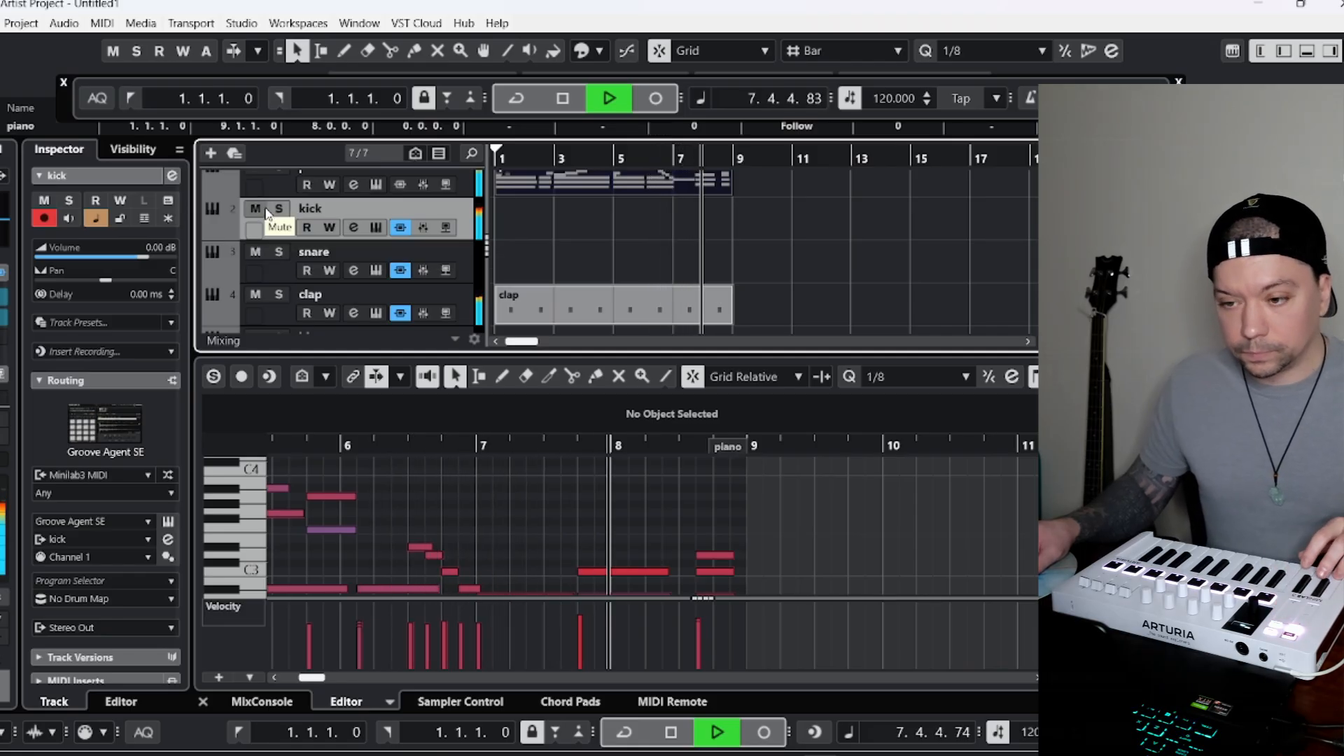
{"action": "left_click", "coordinate": [242, 733]}
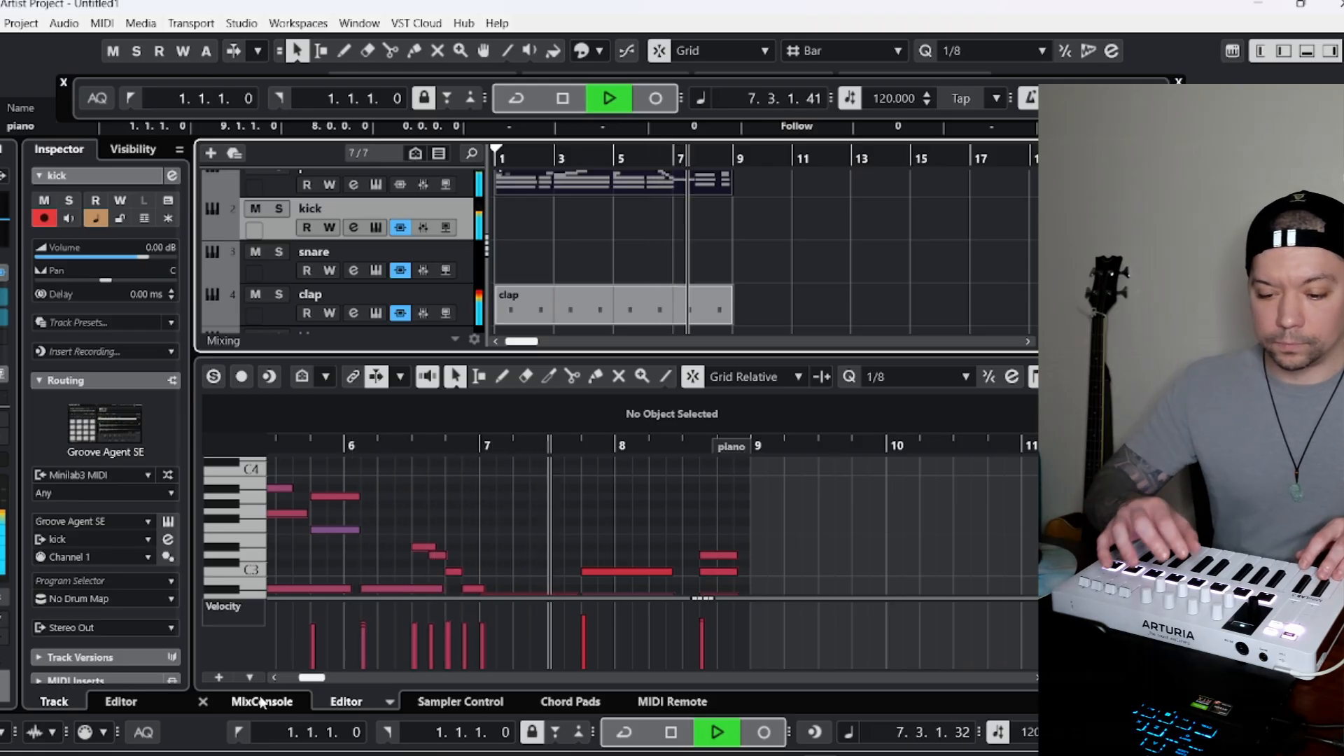
{"action": "left_click", "coordinate": [666, 103]}
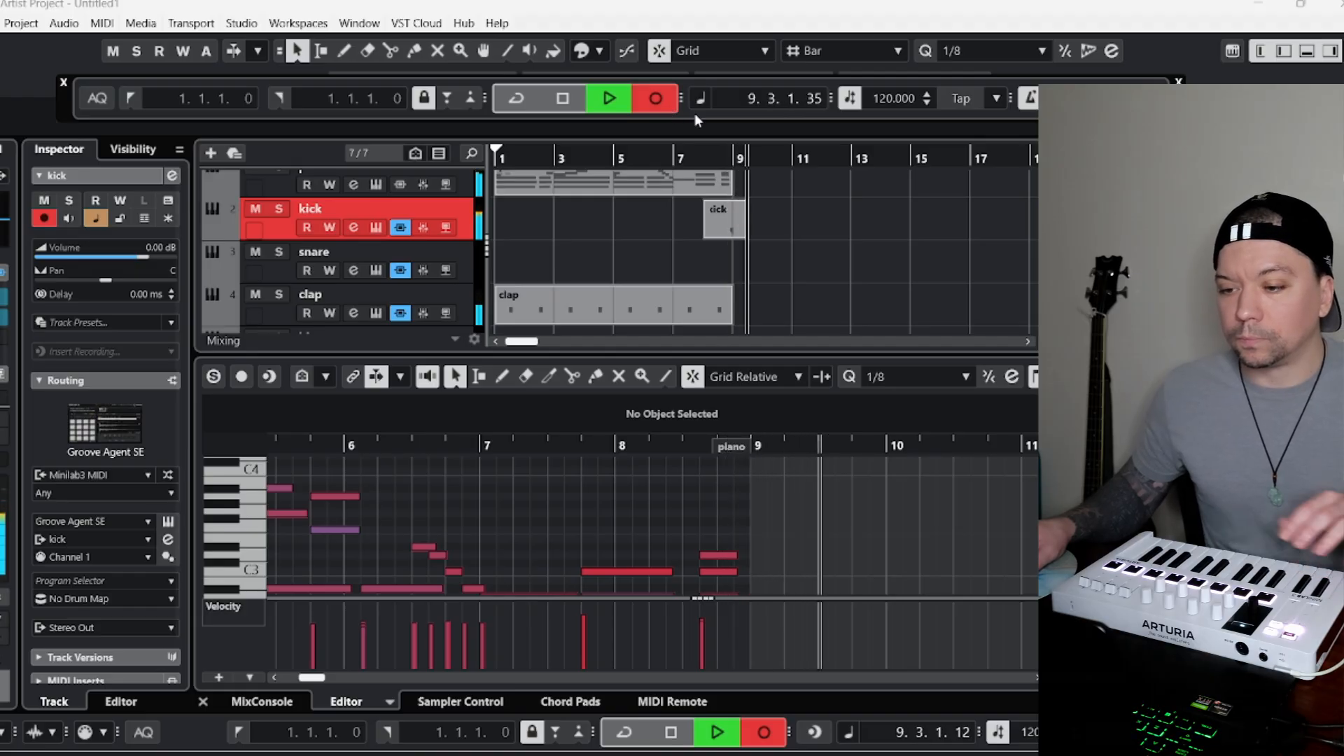
{"action": "key", "text": "space"}
{"action": "key", "text": "ctrl+z"}
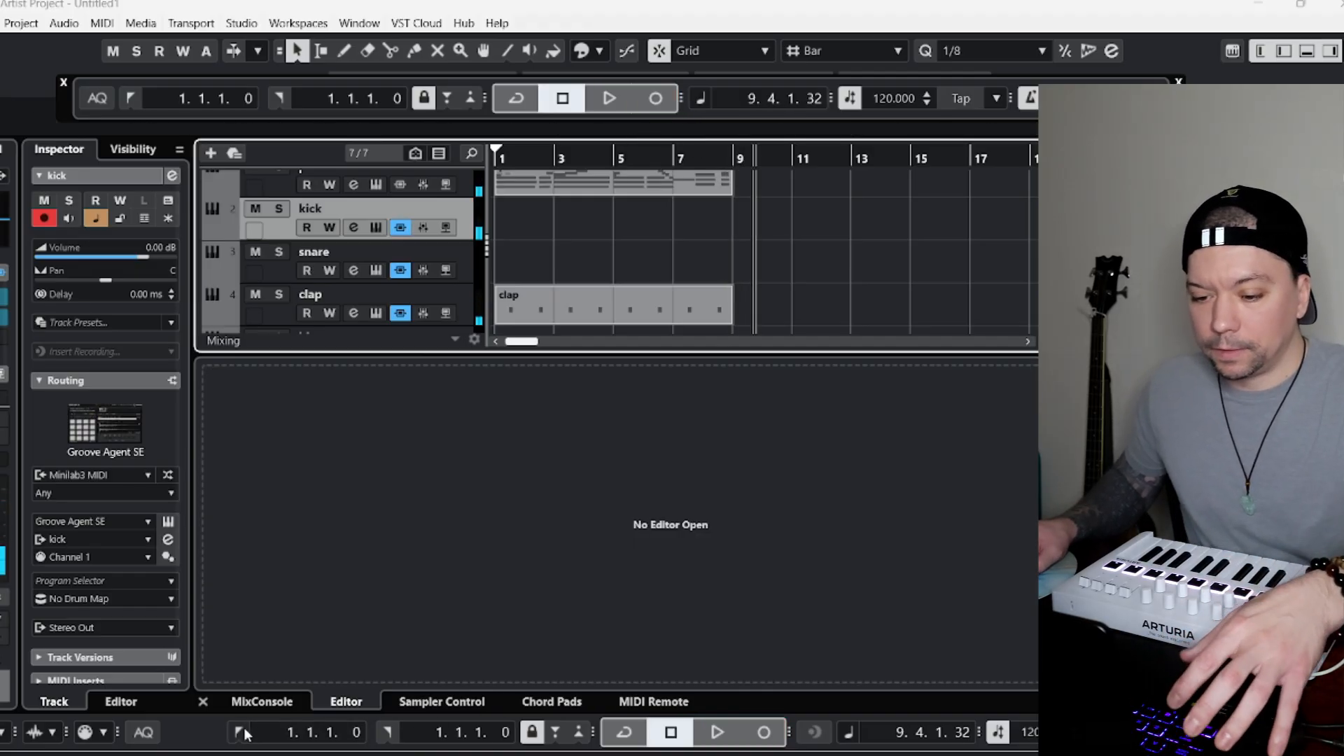
{"action": "left_click", "coordinate": [238, 732]}
{"action": "left_click", "coordinate": [650, 99]}
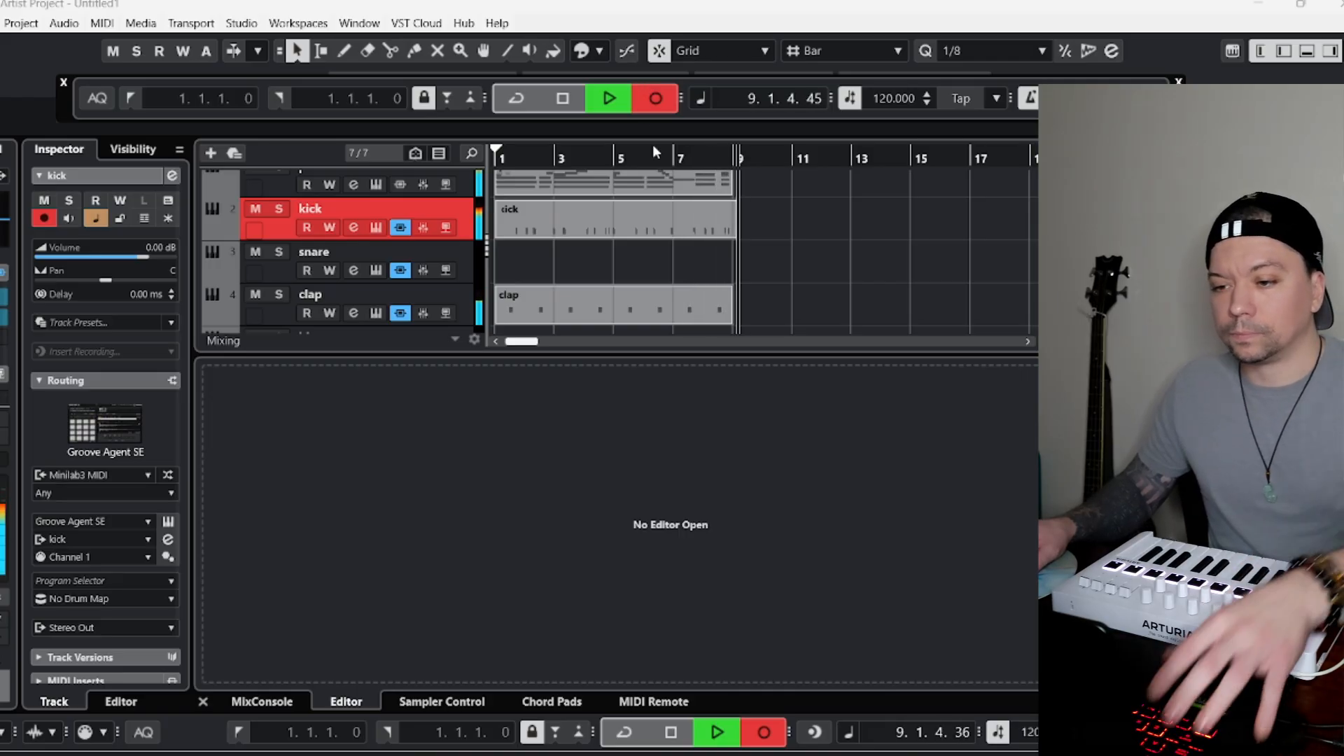
{"action": "key", "text": "space"}
{"action": "left_click", "coordinate": [595, 235]}
{"action": "key", "text": "Delete"}
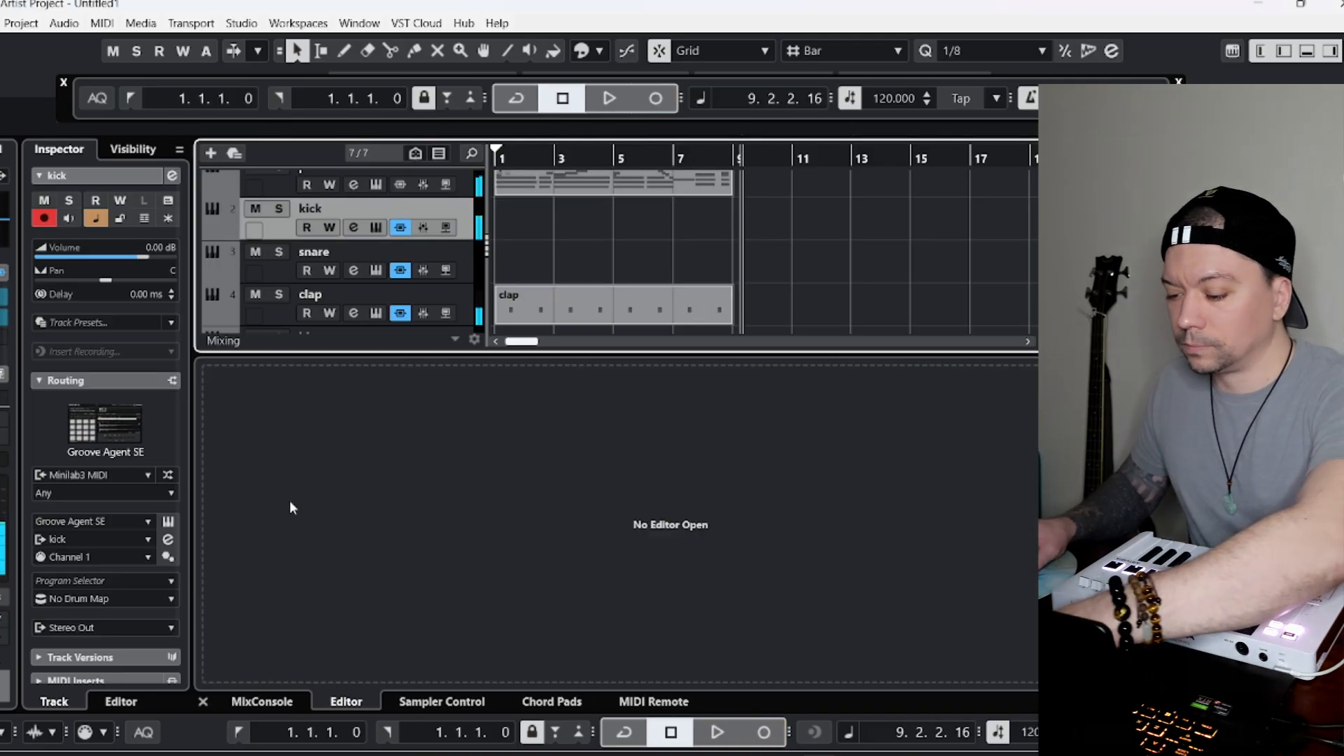
Record the kick pattern from bar 1 on the kick track and shorten the recorded part to end at bar 9.
{"action": "left_click", "coordinate": [239, 731]}
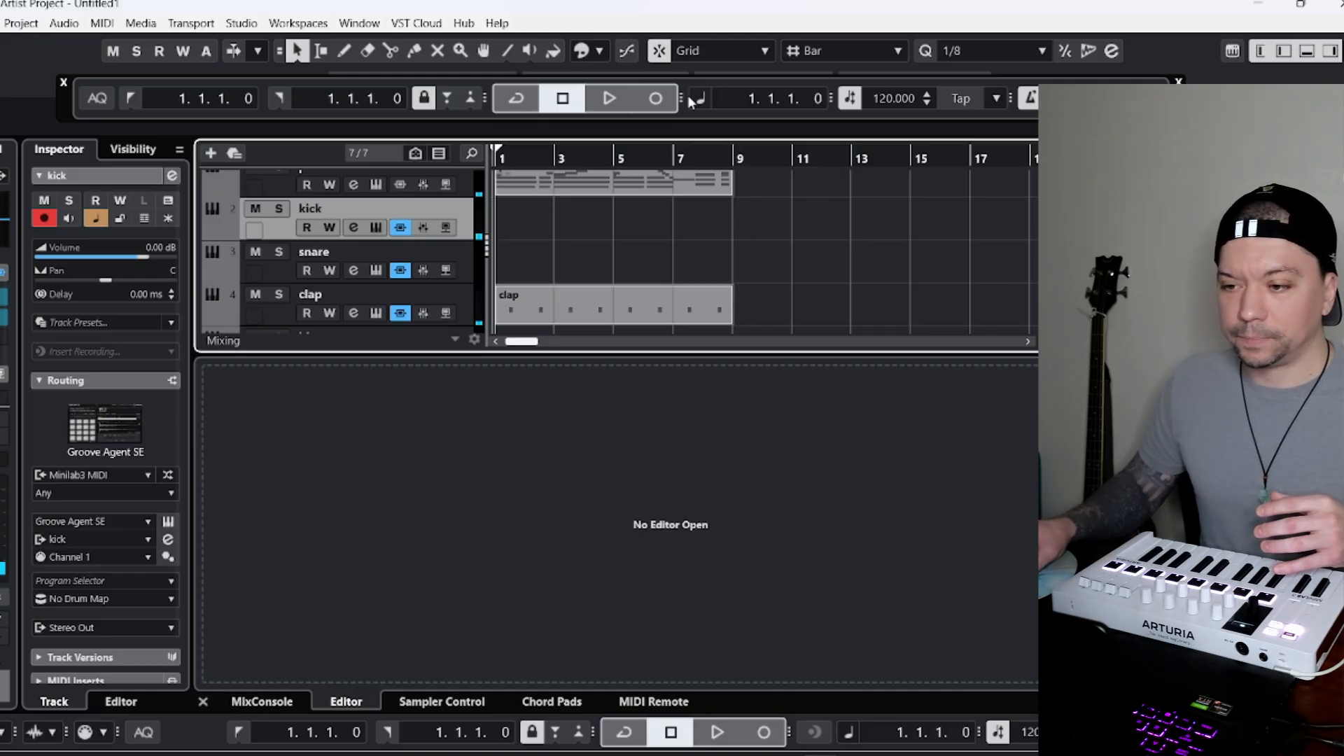
{"action": "left_click", "coordinate": [659, 98]}
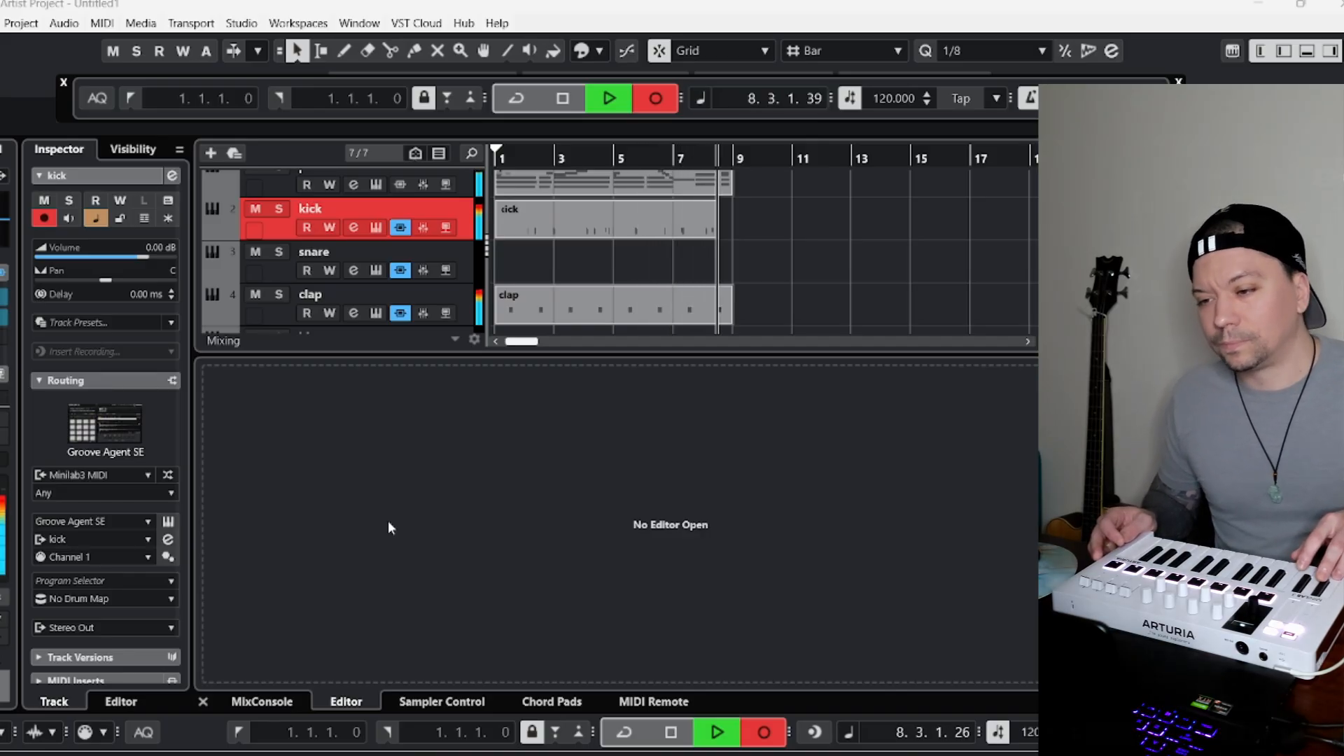
{"action": "key", "text": "space"}
{"action": "left_click", "coordinate": [532, 212]}
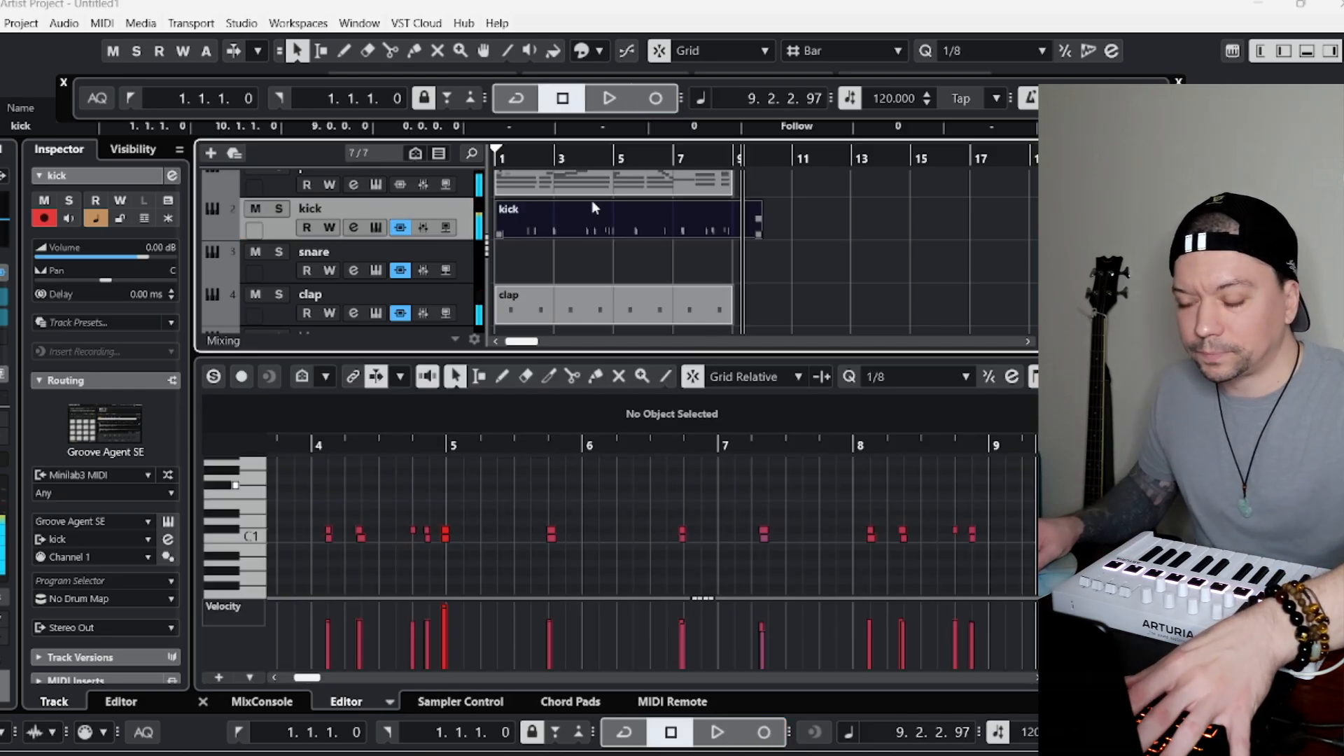
{"action": "left_click_drag", "start_coordinate": [755, 233], "coordinate": [732, 233]}
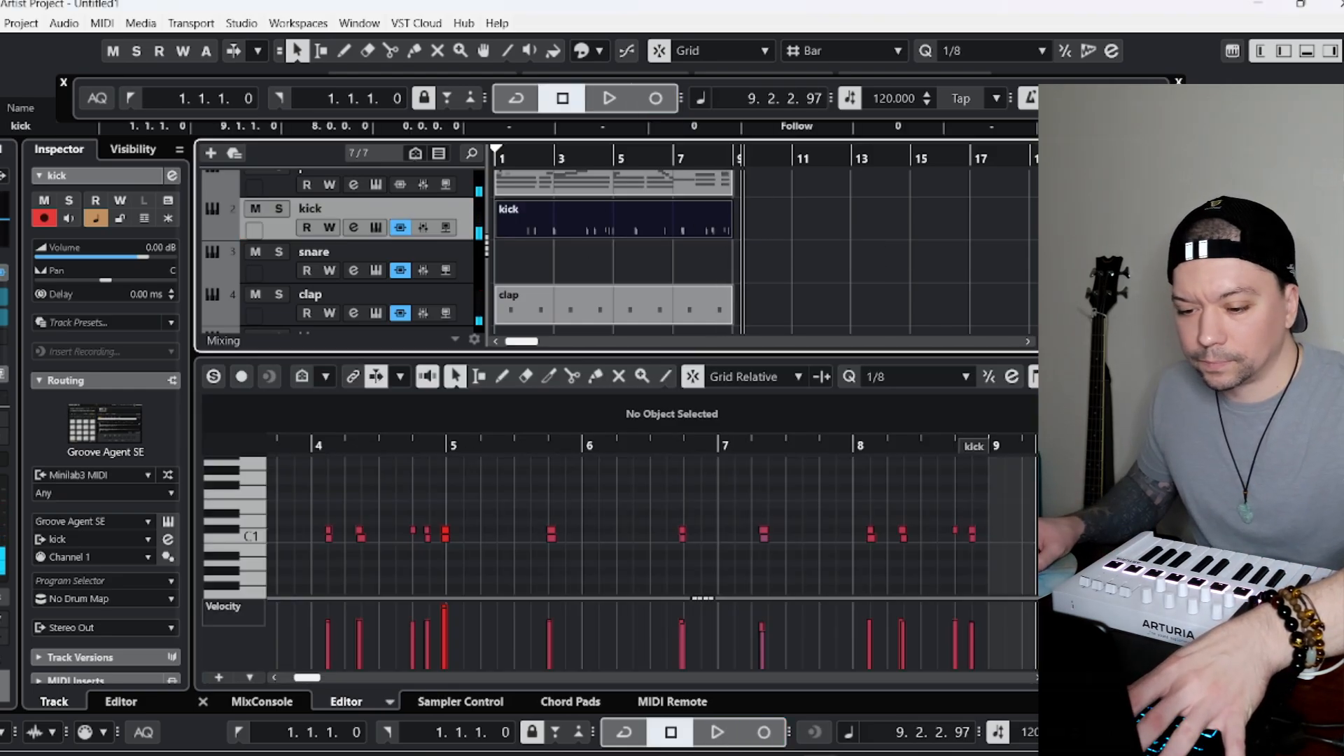
Play from bar 1 with cycle mode turned on and quantize the recorded kick notes to 1/8.
{"action": "left_click", "coordinate": [241, 728]}
{"action": "key", "text": "space"}
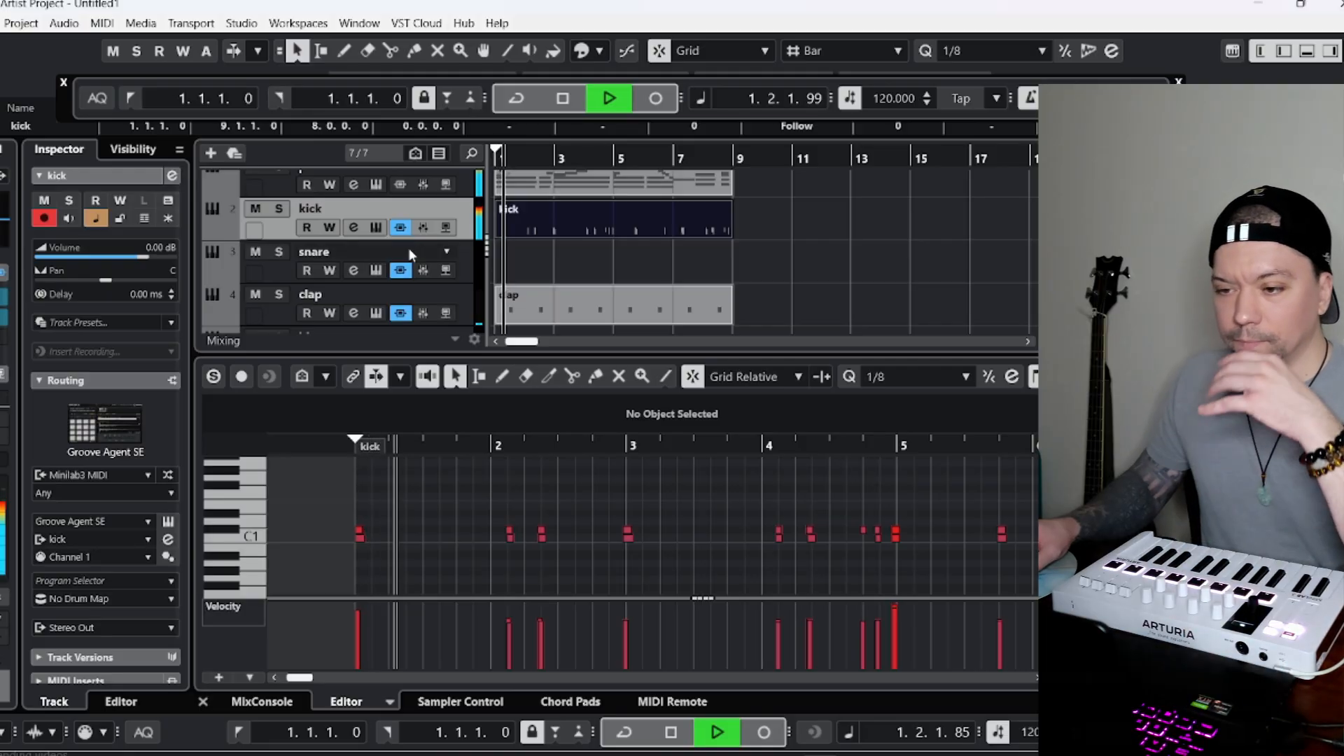
{"action": "key", "text": "KP_Divide"}
{"action": "left_click", "coordinate": [584, 234]}
{"action": "left_click", "coordinate": [710, 486]}
{"action": "key", "text": "q"}
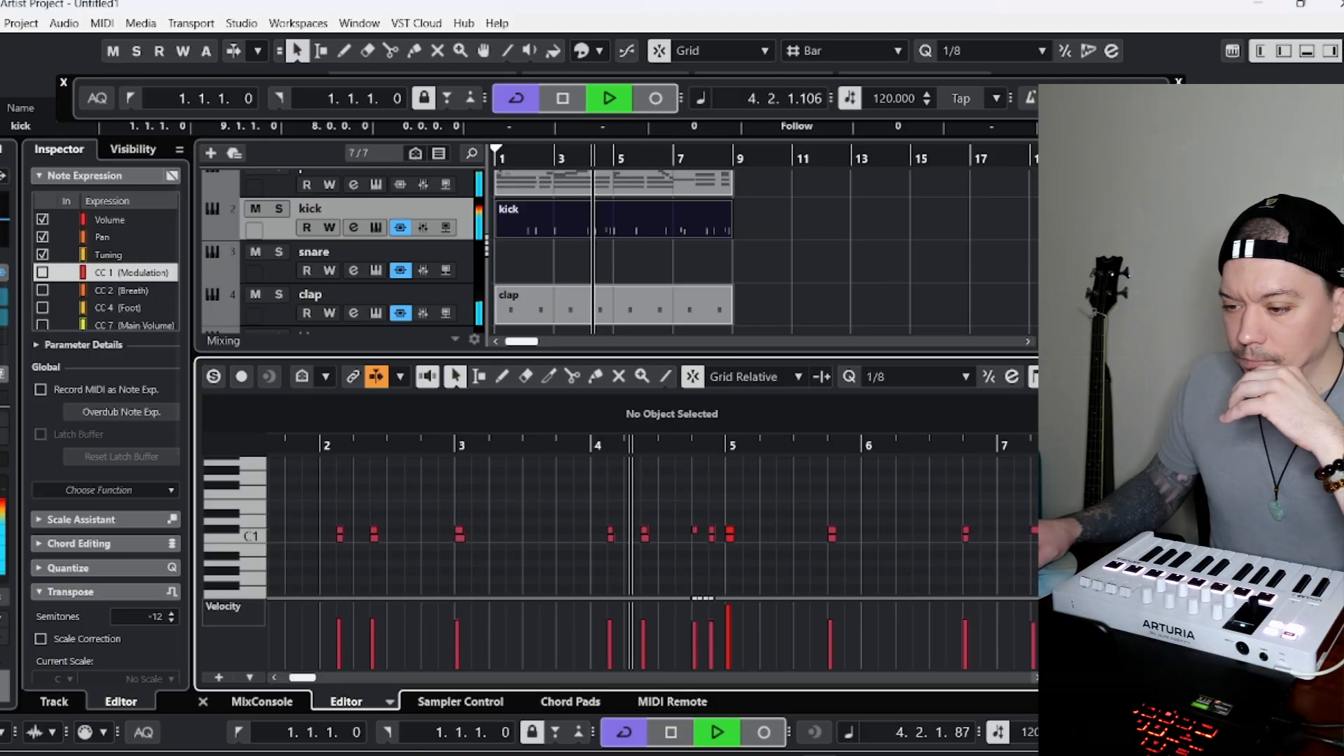
Set the editor's snap type to Grid and copy the C1 kick note at 7.2.3.0 to 7.2.1.0 and 8.4.1.0.
{"action": "left_click", "coordinate": [770, 376]}
{"action": "left_click", "coordinate": [798, 400]}
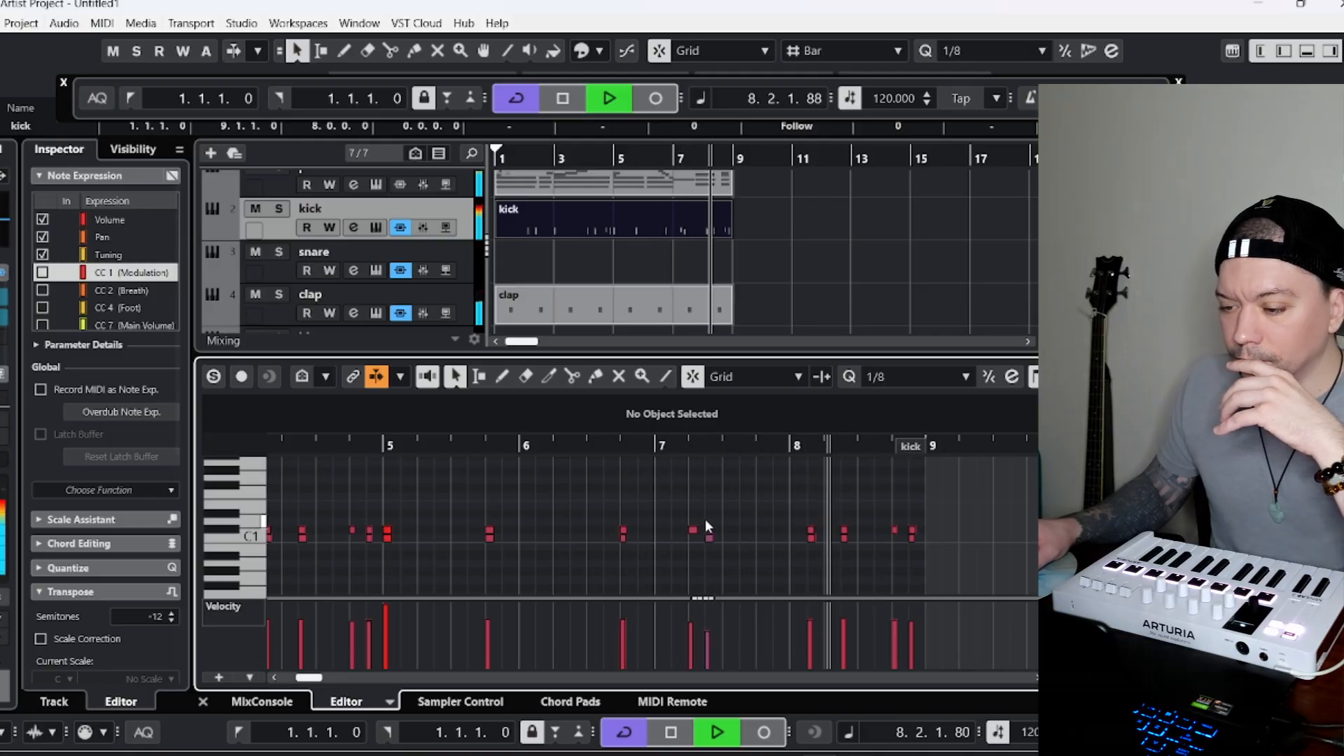
{"action": "key", "text": "space"}
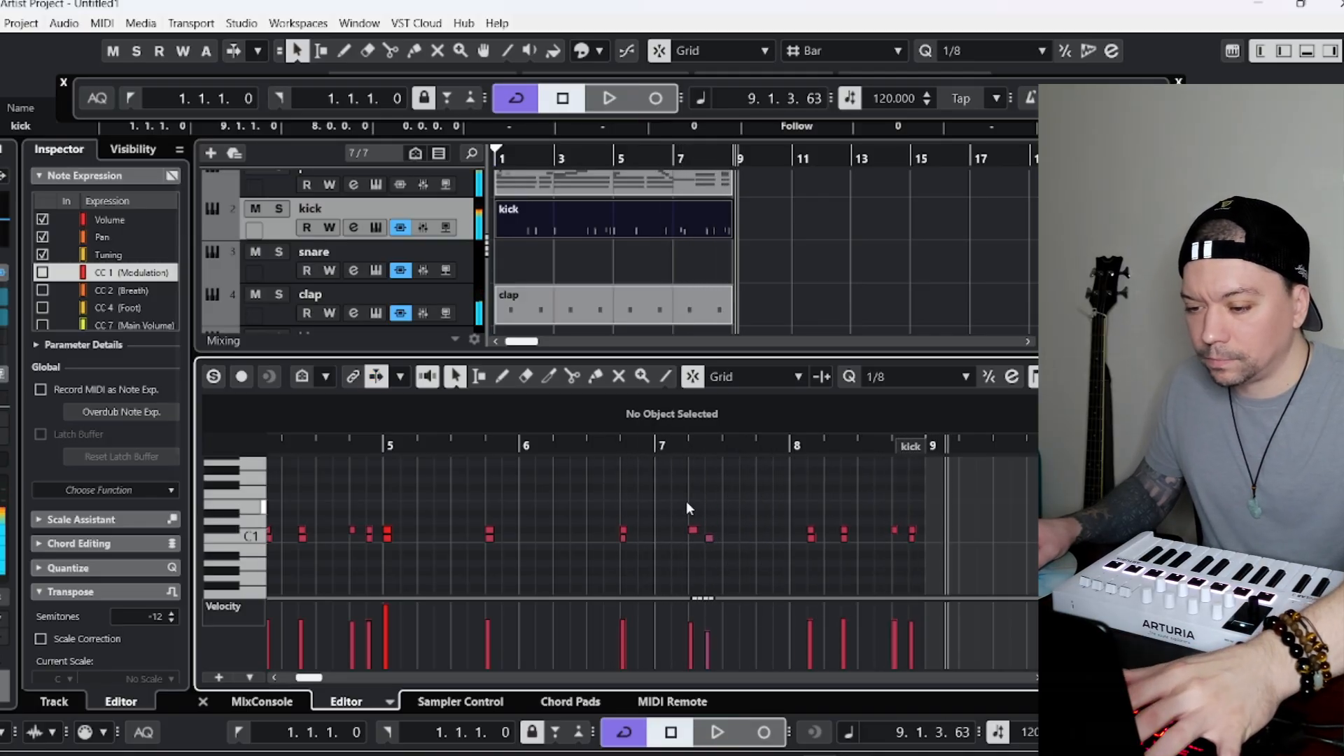
{"action": "left_click", "coordinate": [710, 539]}
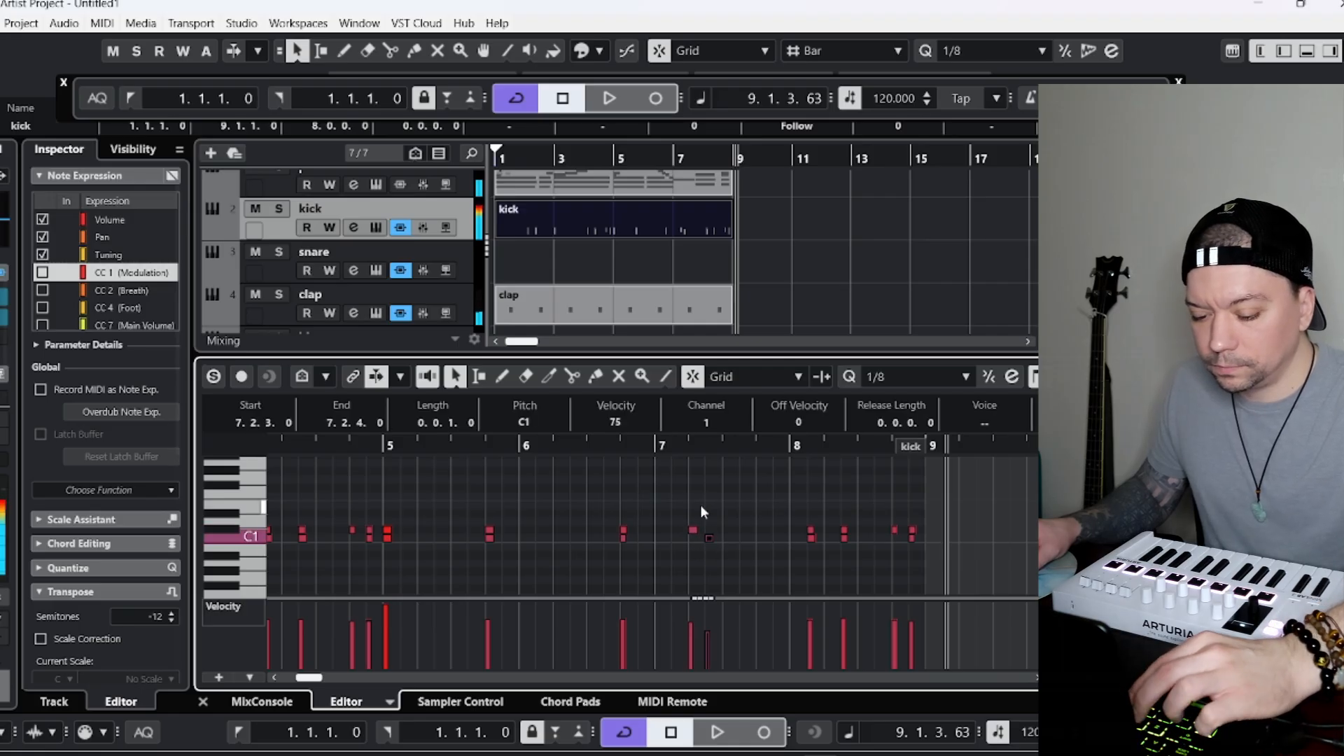
{"action": "left_click", "coordinate": [693, 448]}
{"action": "key", "text": "ctrl+v"}
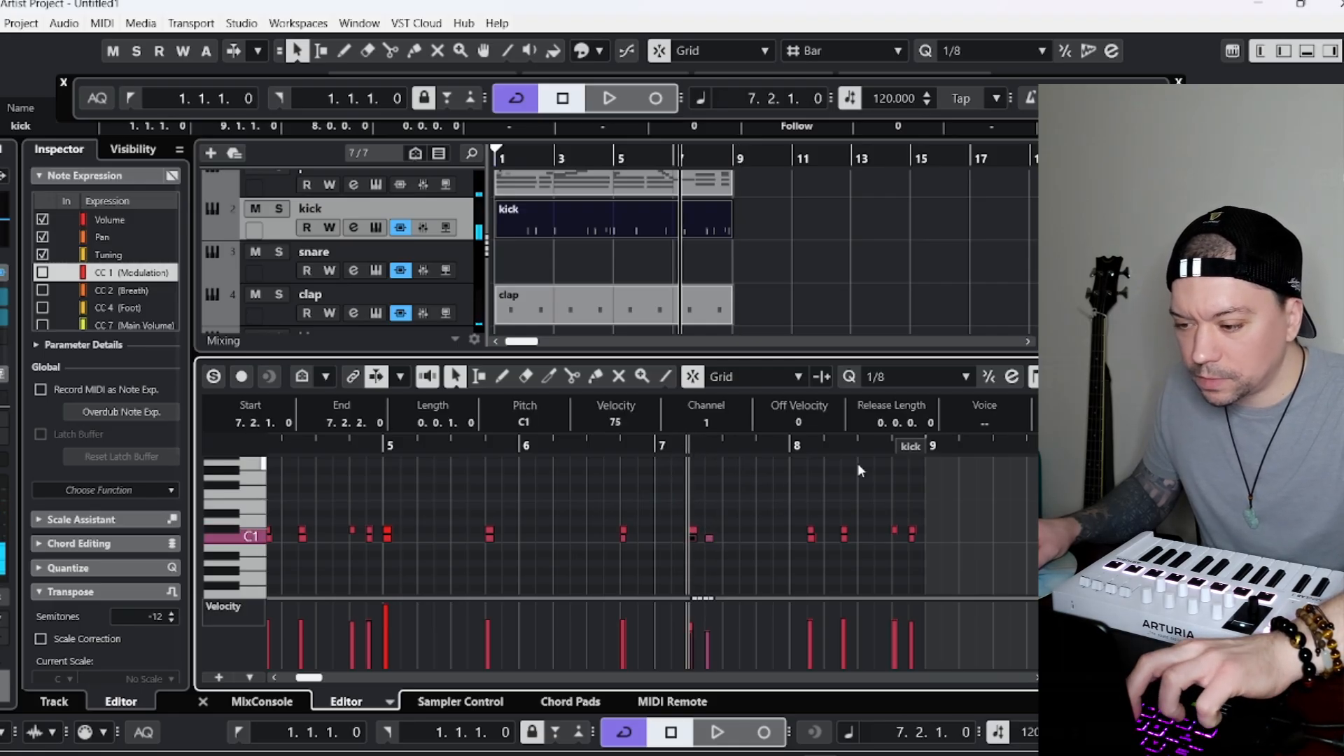
{"action": "left_click", "coordinate": [890, 447]}
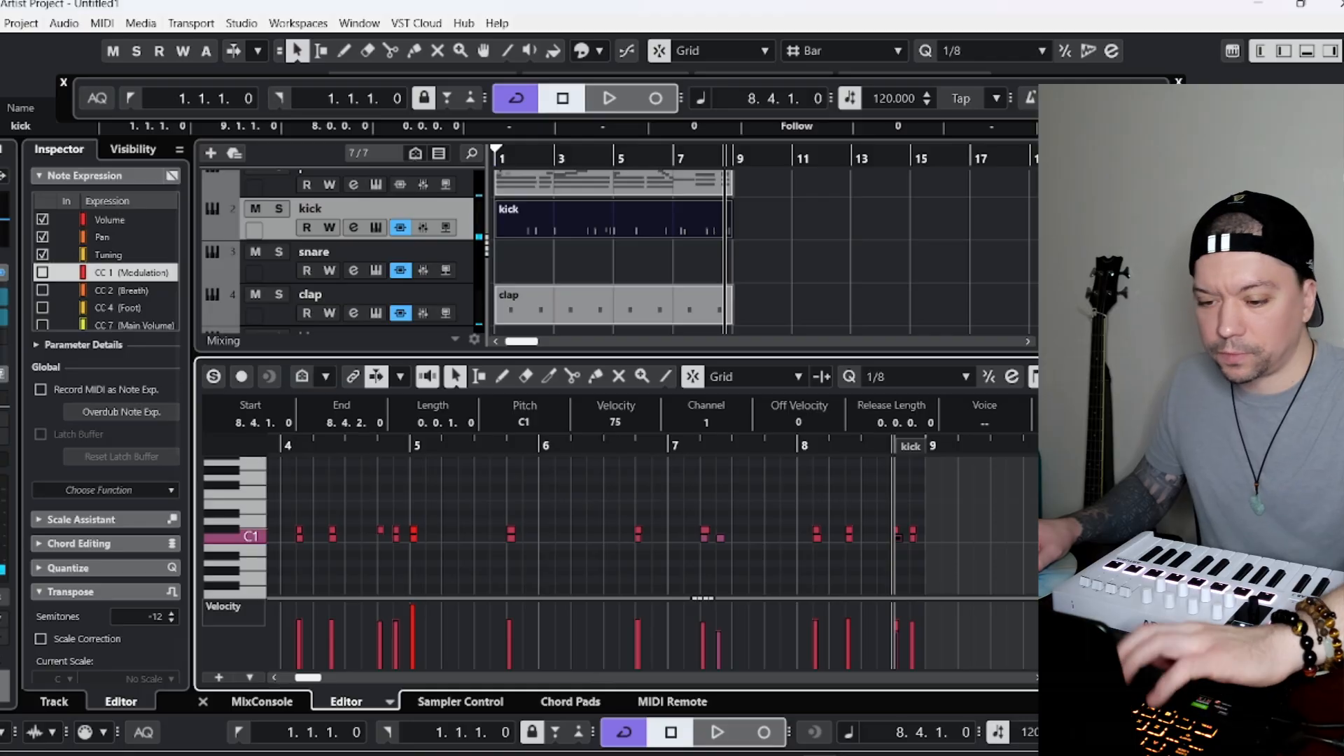
Select the snare track and copy the clap part onto it, starting at bar 1.
{"action": "left_click", "coordinate": [238, 722]}
{"action": "left_click_drag", "start_coordinate": [253, 233], "coordinate": [280, 280]}
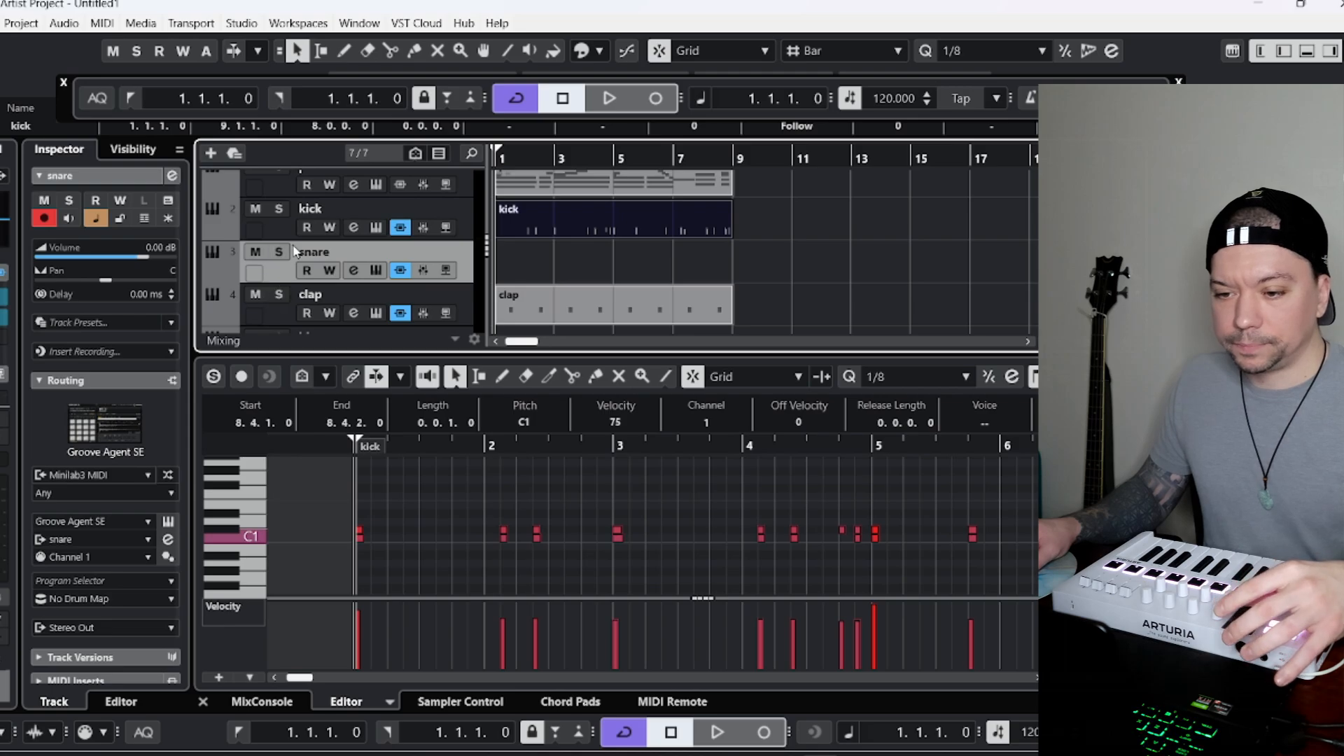
{"action": "key", "text": "space"}
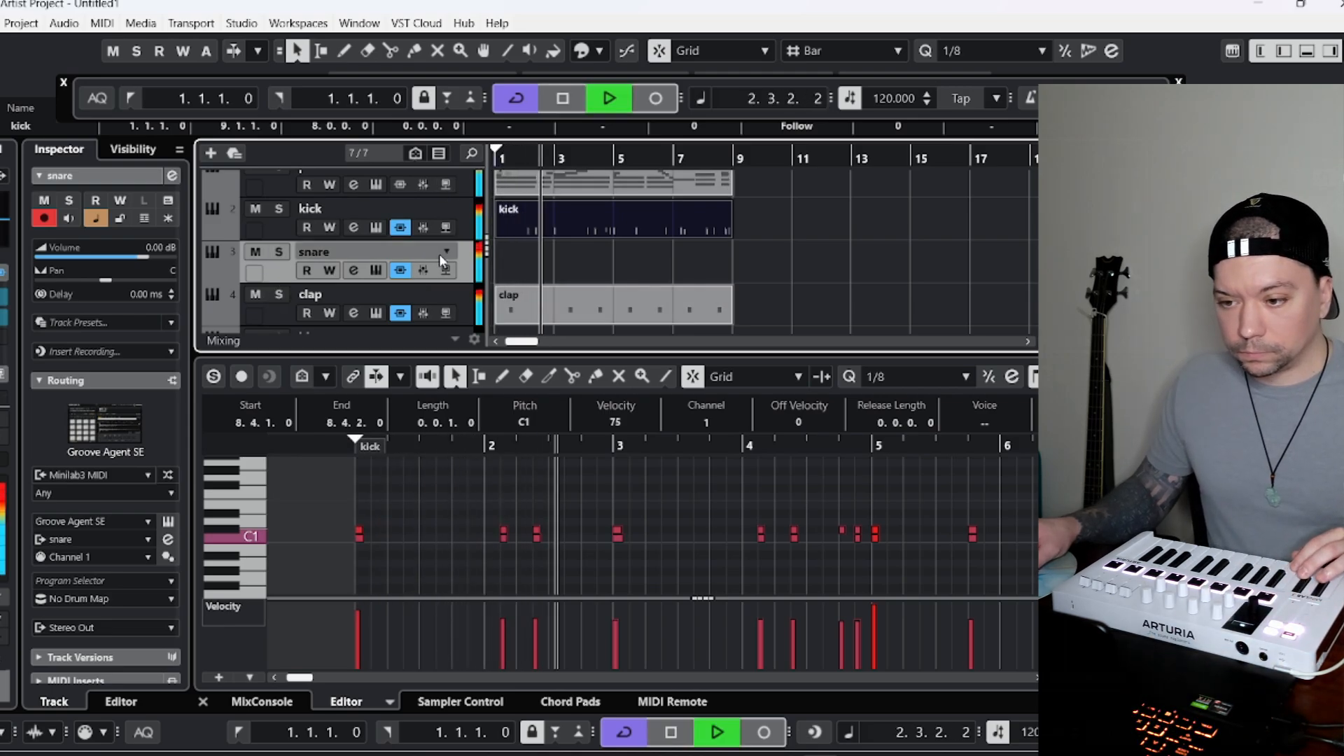
{"action": "left_click", "coordinate": [557, 303]}
{"action": "key", "text": "space"}
{"action": "left_click", "coordinate": [499, 159]}
{"action": "left_click_drag", "start_coordinate": [498, 159], "coordinate": [493, 159]}
{"action": "key", "text": "ctrl+v"}
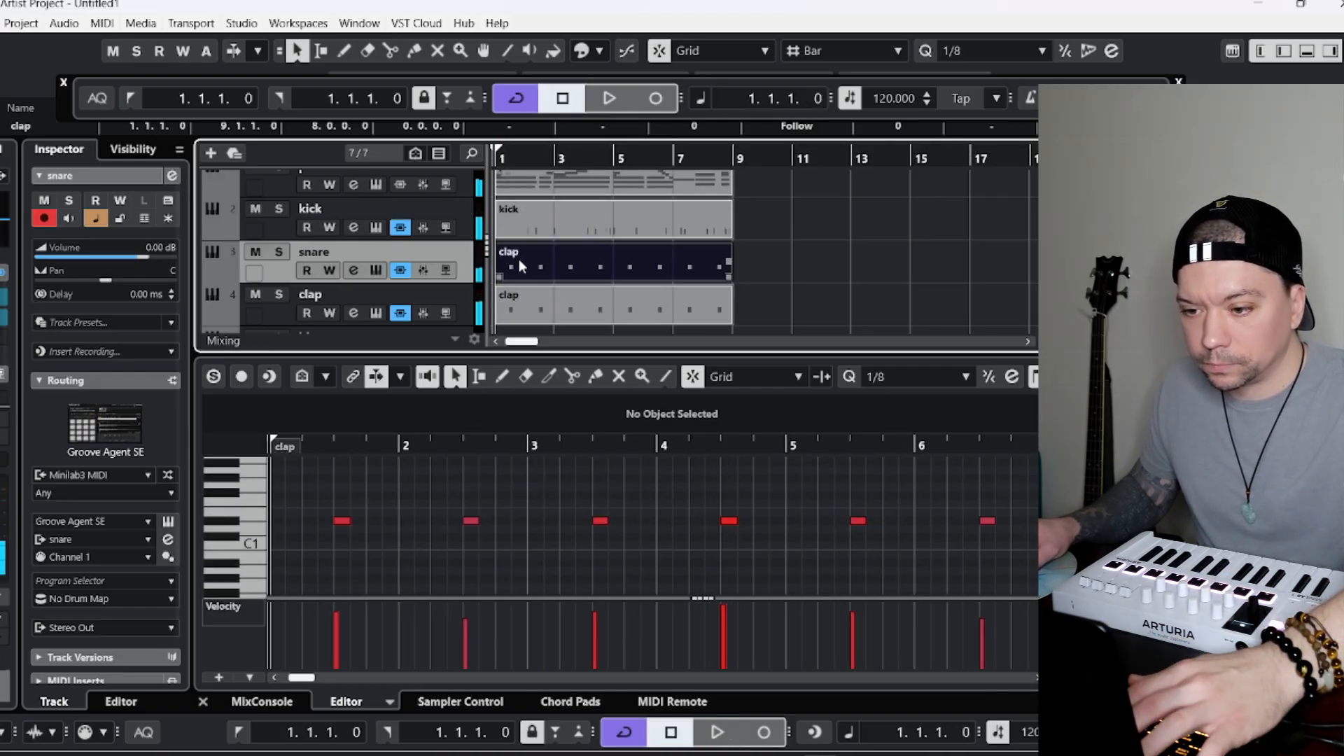
Check the pitch of the first note in the clap part and the pad assignments of the snare track's Groove Agent SE.
{"action": "left_click", "coordinate": [343, 521]}
{"action": "left_click", "coordinate": [532, 304]}
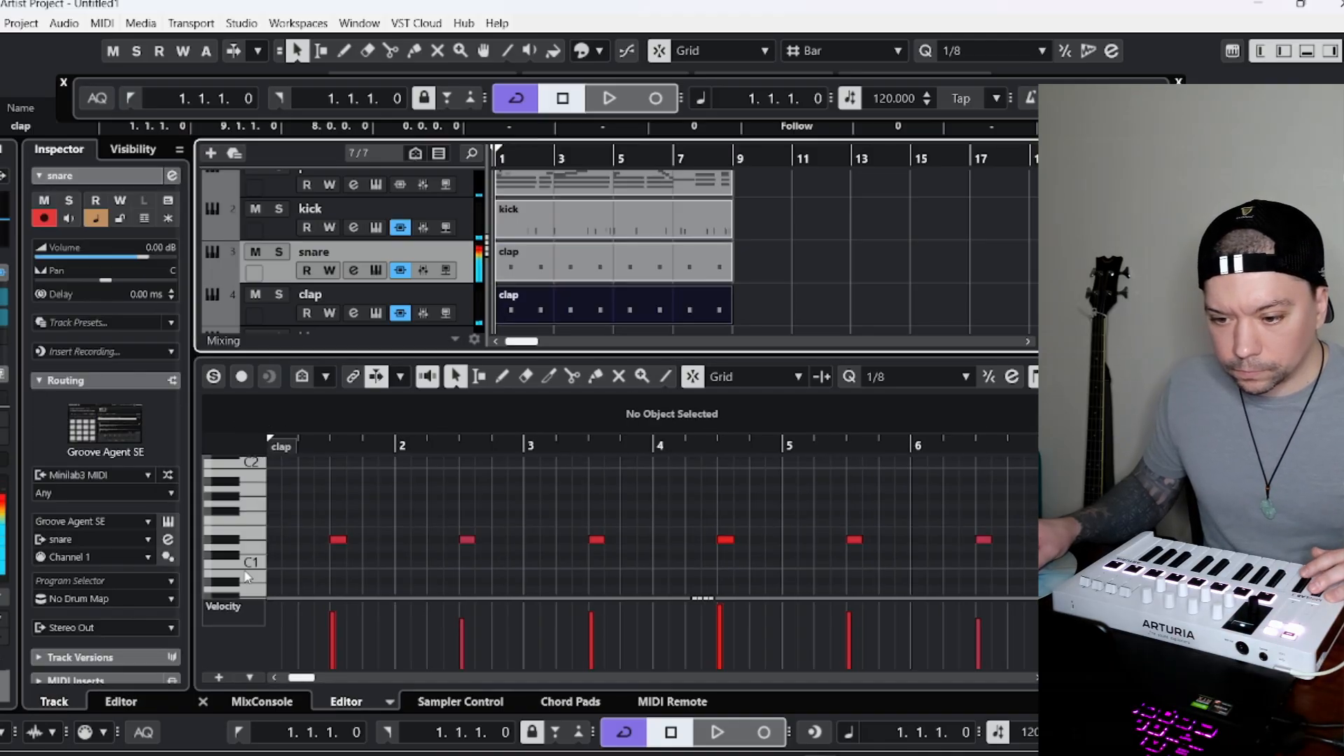
{"action": "left_click", "coordinate": [336, 539]}
{"action": "left_click", "coordinate": [289, 256]}
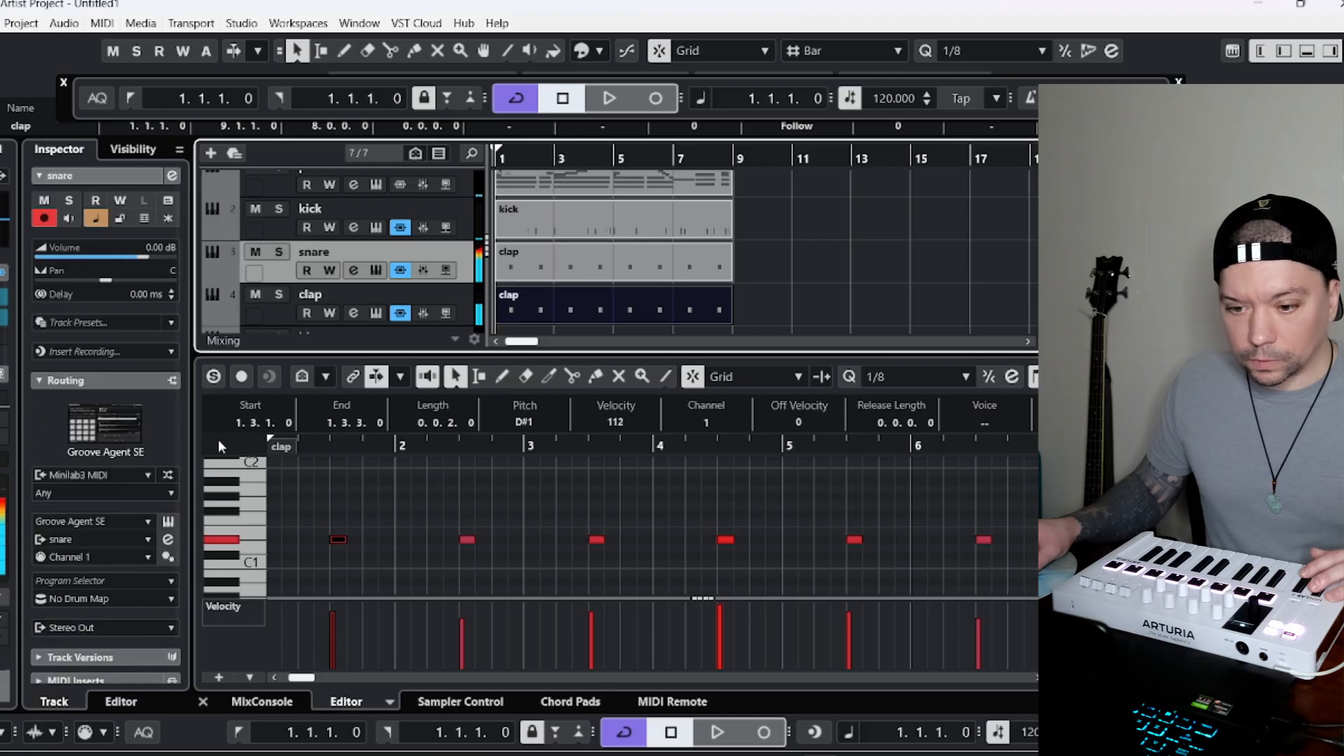
{"action": "left_click", "coordinate": [168, 523]}
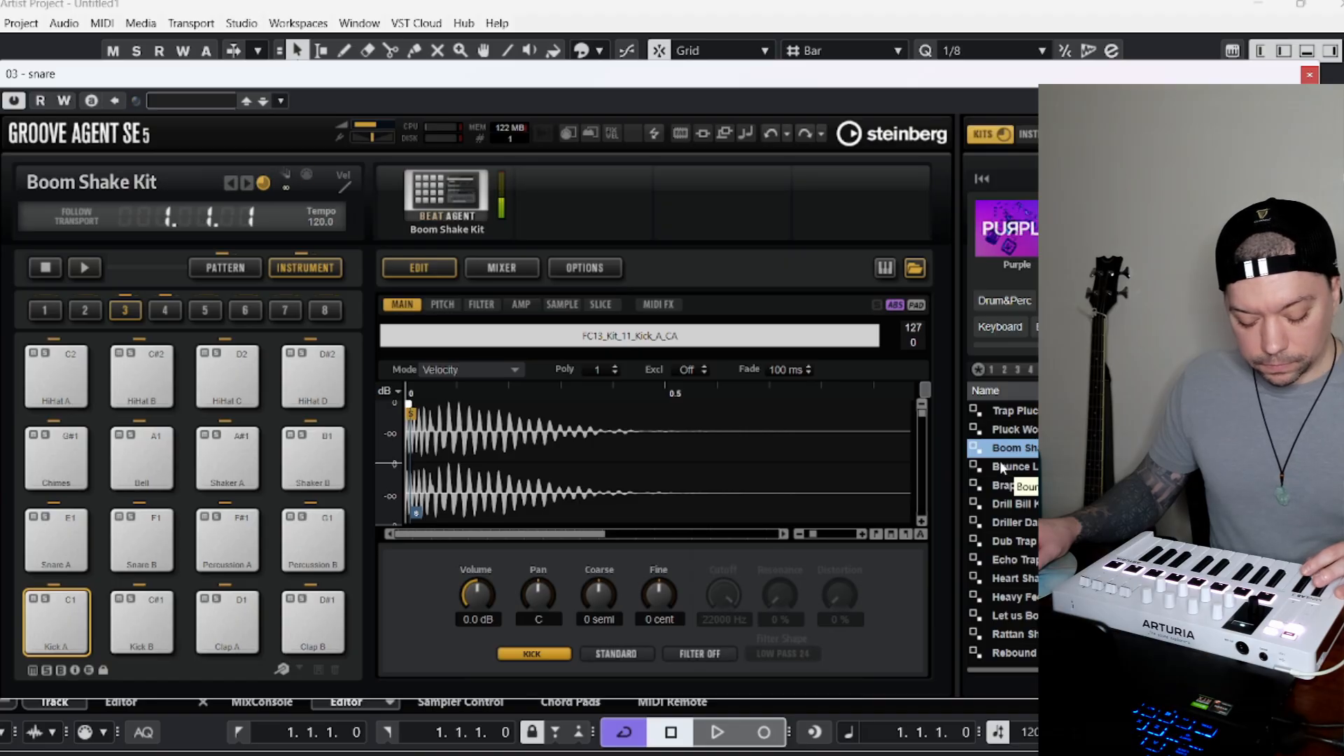
{"action": "left_click", "coordinate": [1310, 73]}
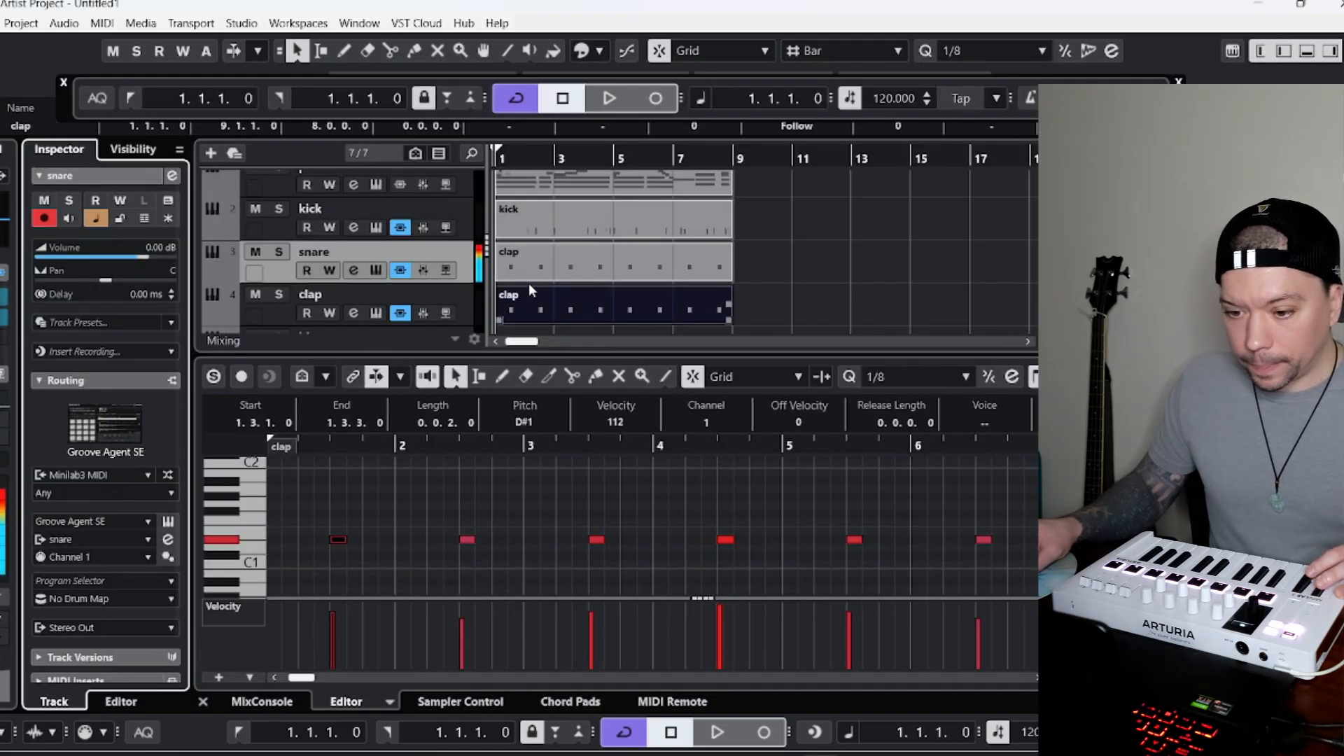
Move all notes of the clap part on the snare track to pitch D1, keeping their timing, and play the song.
{"action": "left_click", "coordinate": [476, 504]}
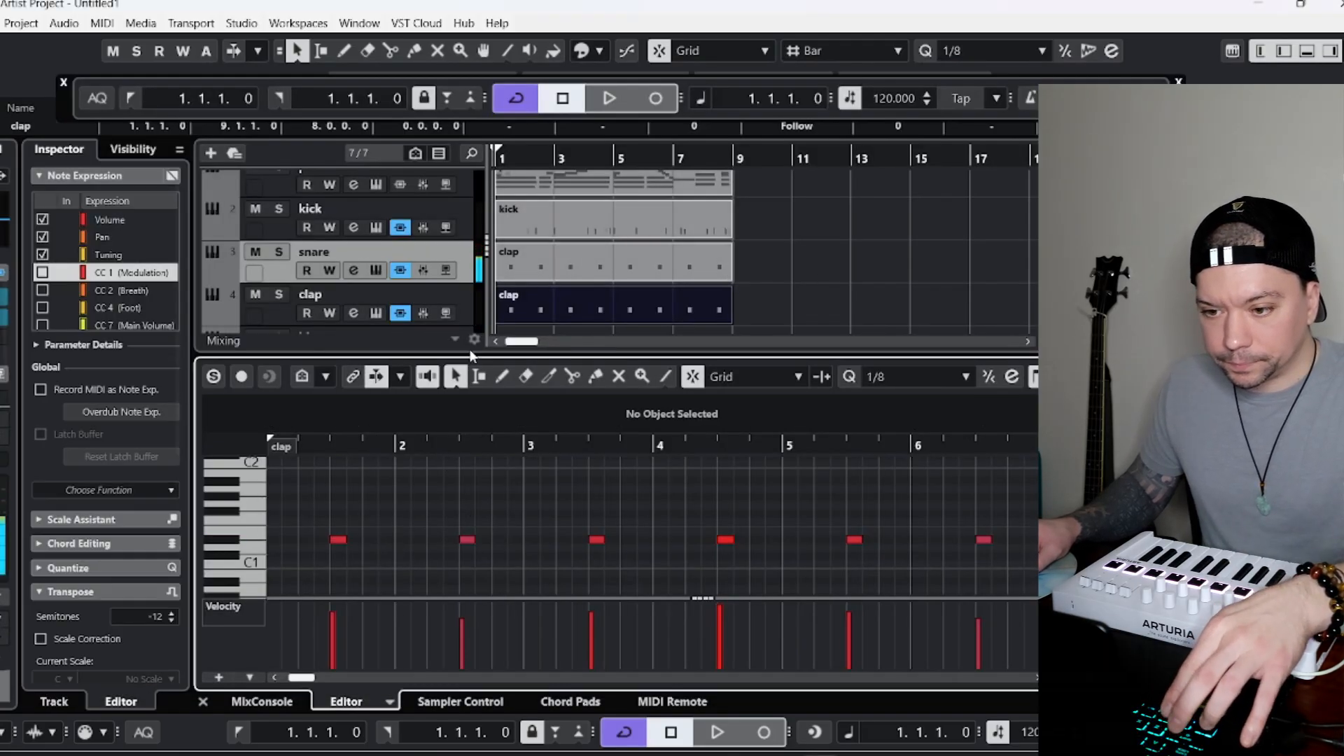
{"action": "left_click", "coordinate": [535, 263]}
{"action": "left_click", "coordinate": [331, 552]}
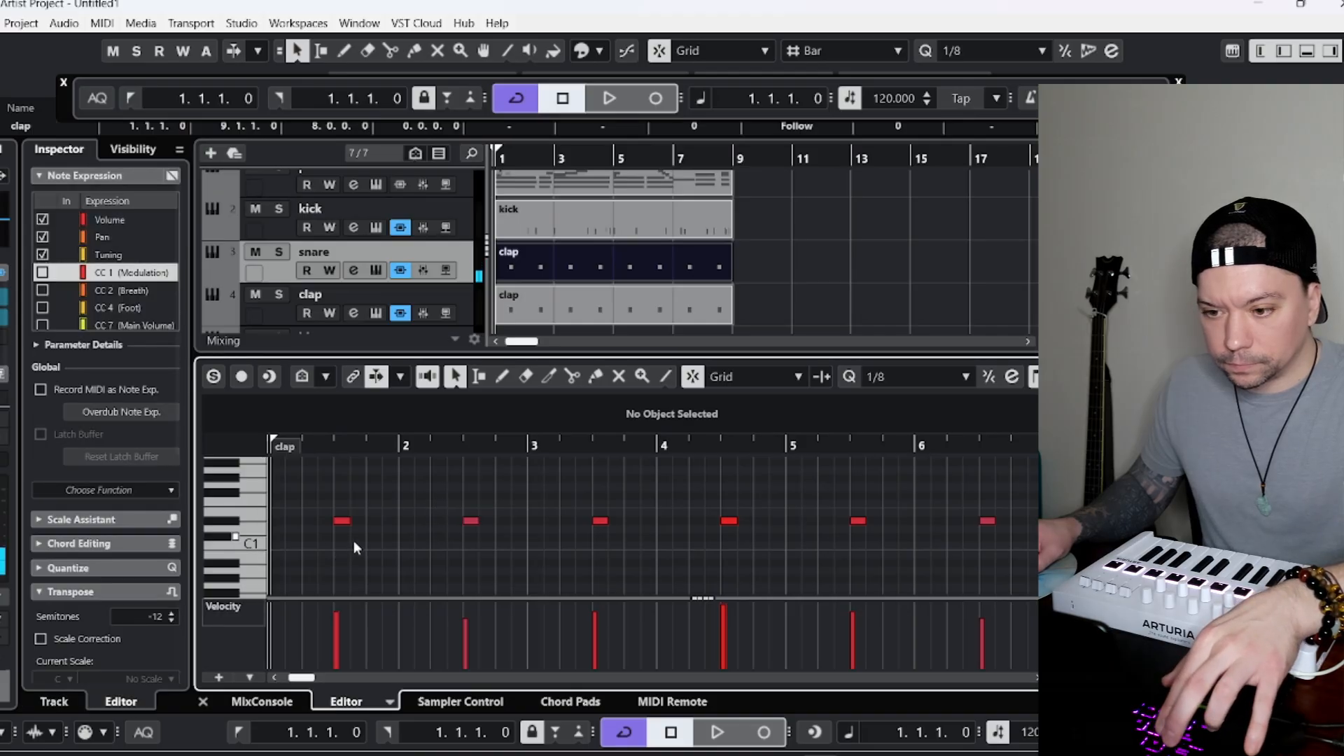
{"action": "key", "text": "ctrl+a"}
{"action": "left_click_drag", "start_coordinate": [341, 524], "coordinate": [354, 537]}
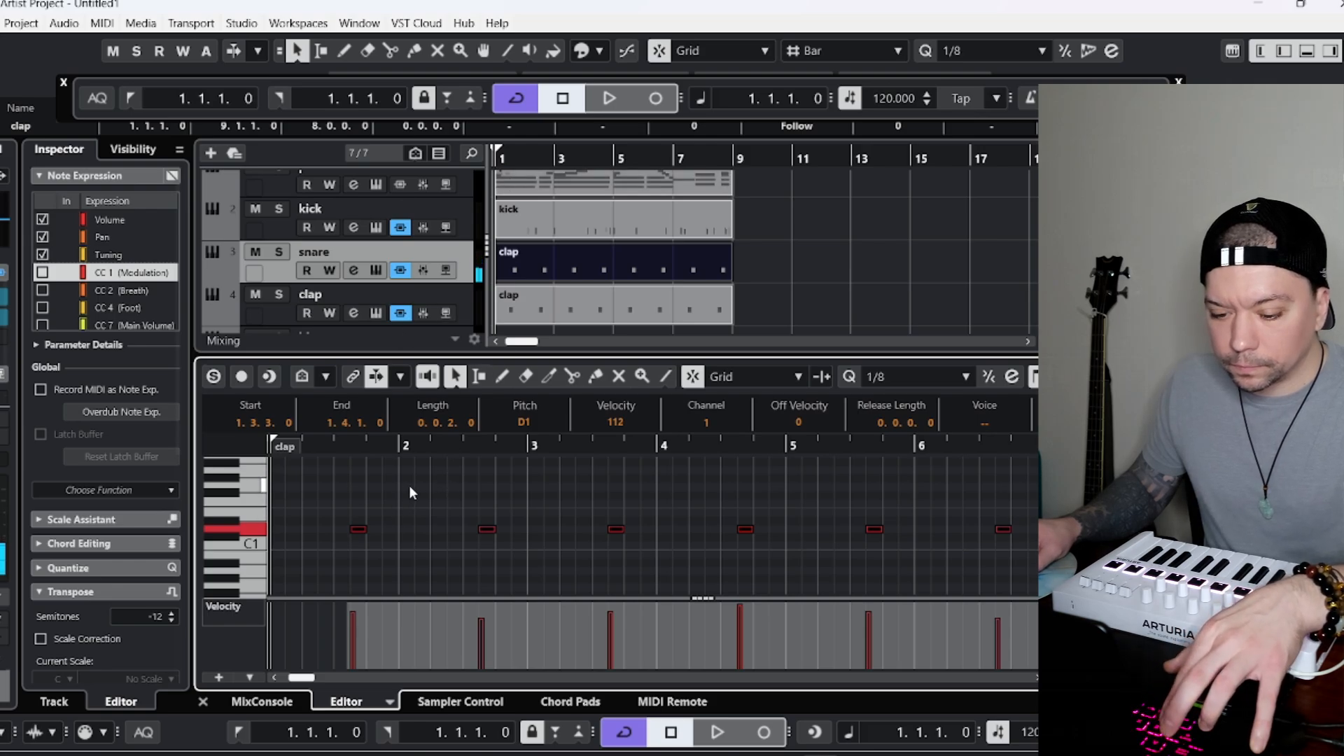
{"action": "key", "text": "ctrl+z"}
{"action": "left_click_drag", "start_coordinate": [342, 524], "coordinate": [342, 530]}
{"action": "key", "text": "space"}
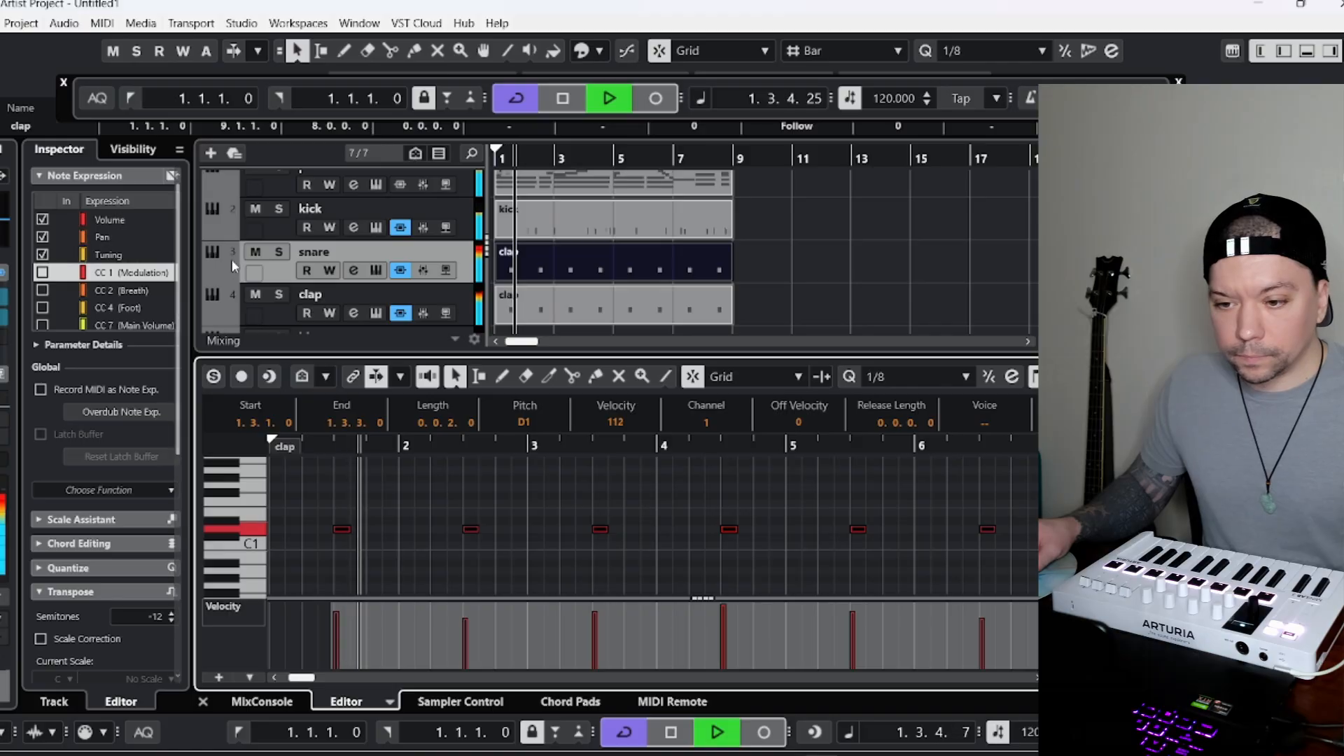
Lower the snare track's volume to -3.97 dB and the clap track's volume to -7.34 dB during playback.
{"action": "left_click", "coordinate": [278, 272]}
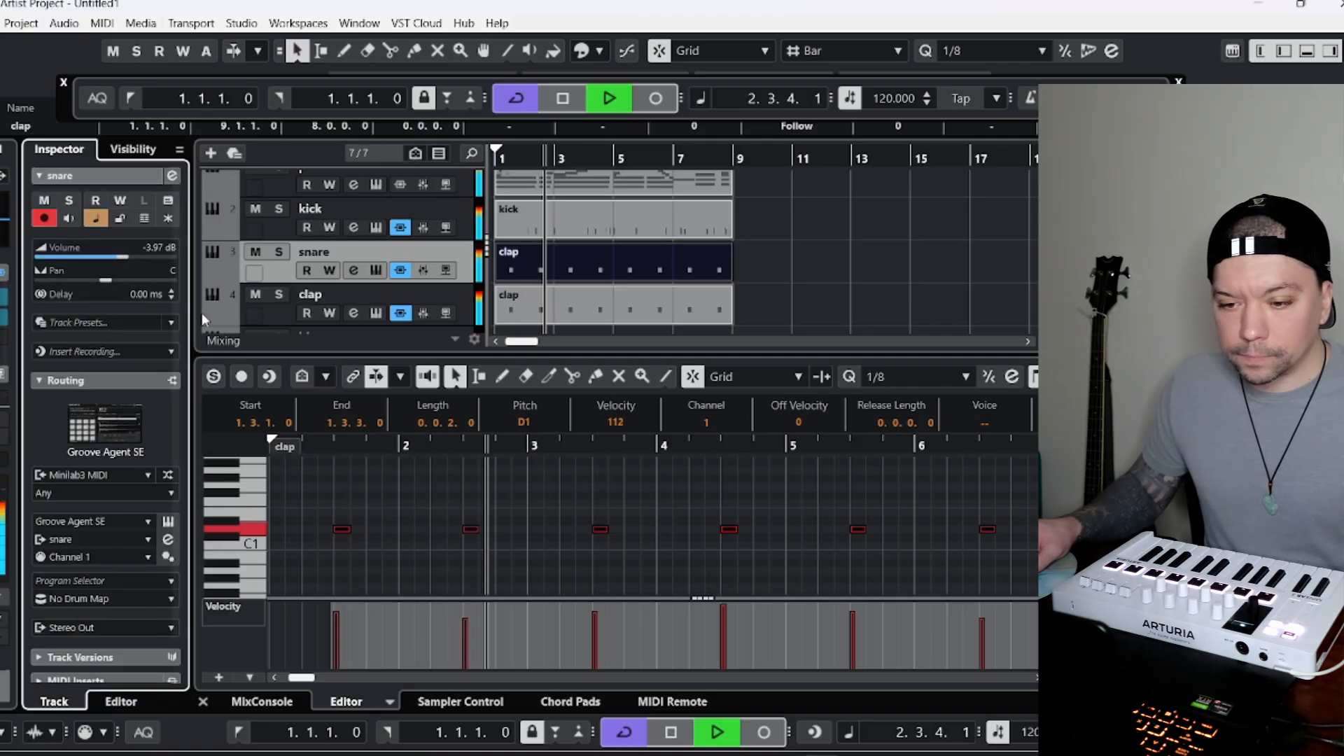
{"action": "left_click", "coordinate": [273, 308]}
{"action": "left_click_drag", "start_coordinate": [140, 255], "coordinate": [125, 262]}
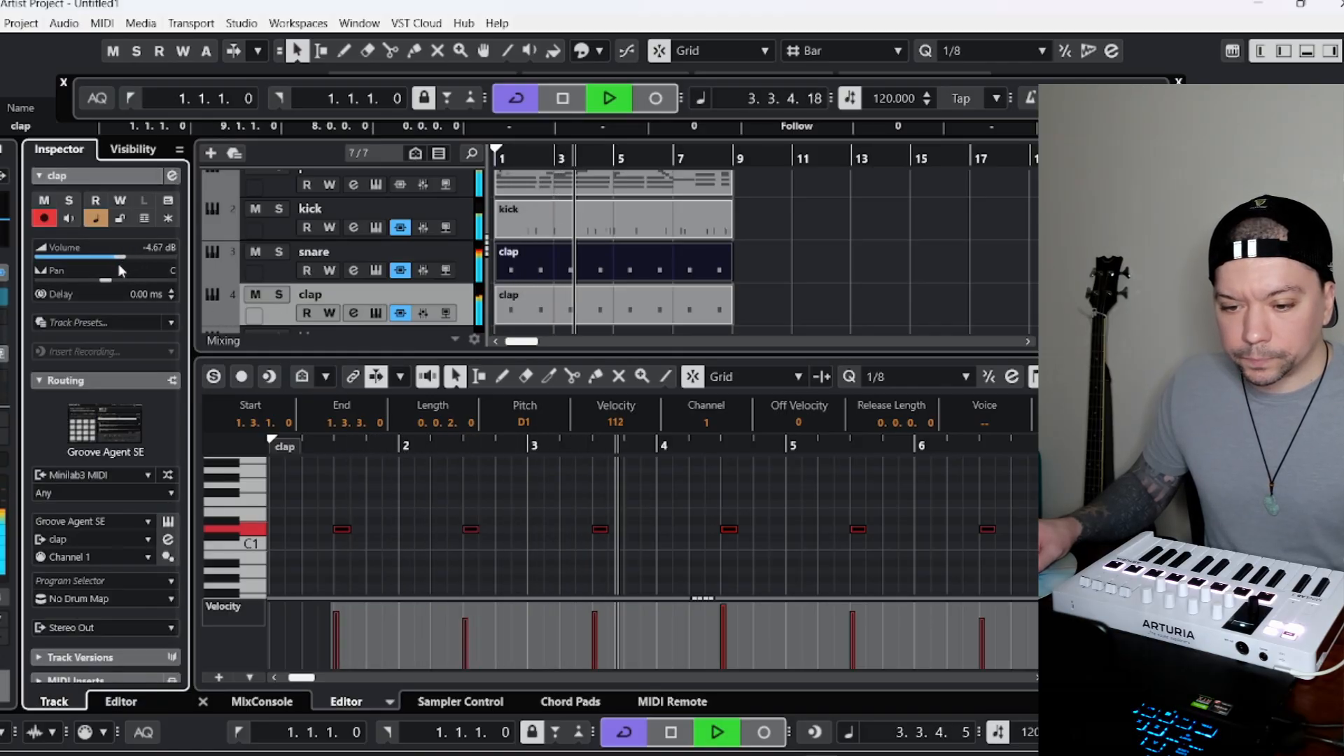
{"action": "key", "text": "Up"}
{"action": "key", "text": "Up"}
{"action": "left_click_drag", "start_coordinate": [120, 263], "coordinate": [113, 265]}
{"action": "key", "text": "Down"}
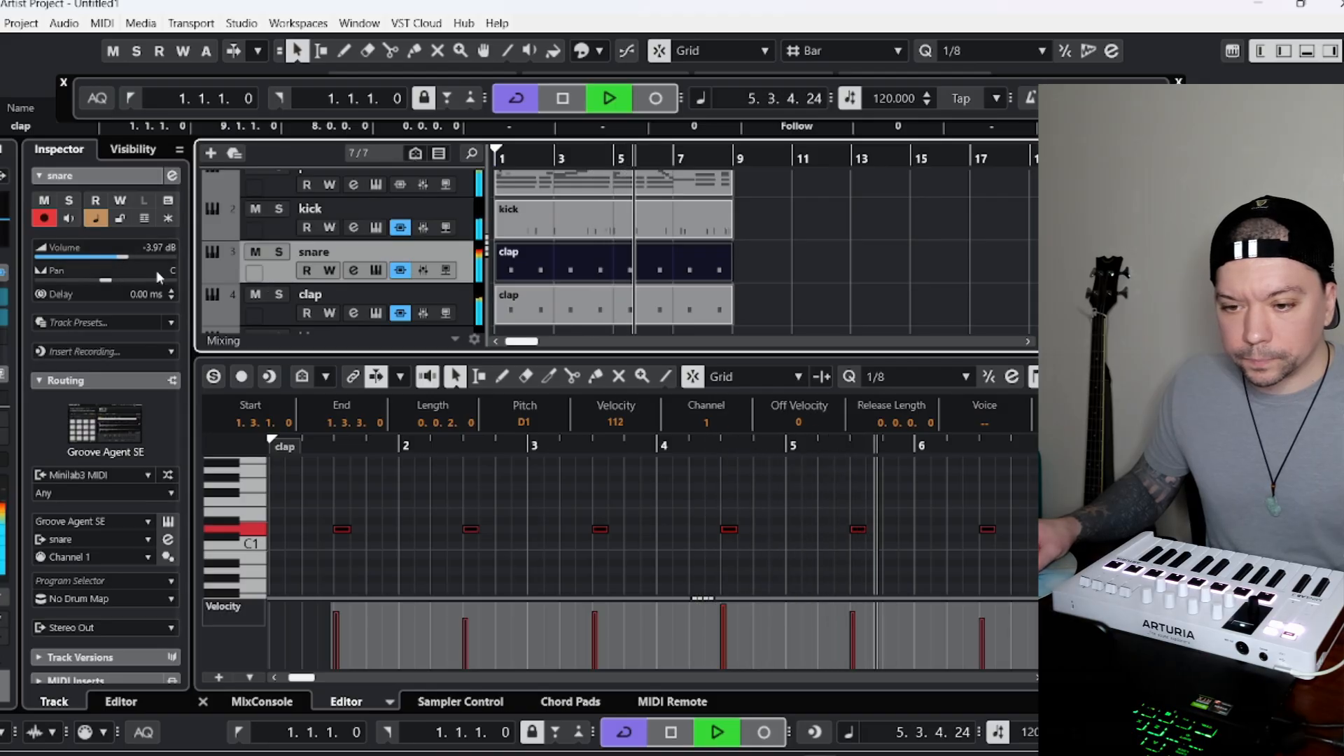
{"action": "key", "text": "Down"}
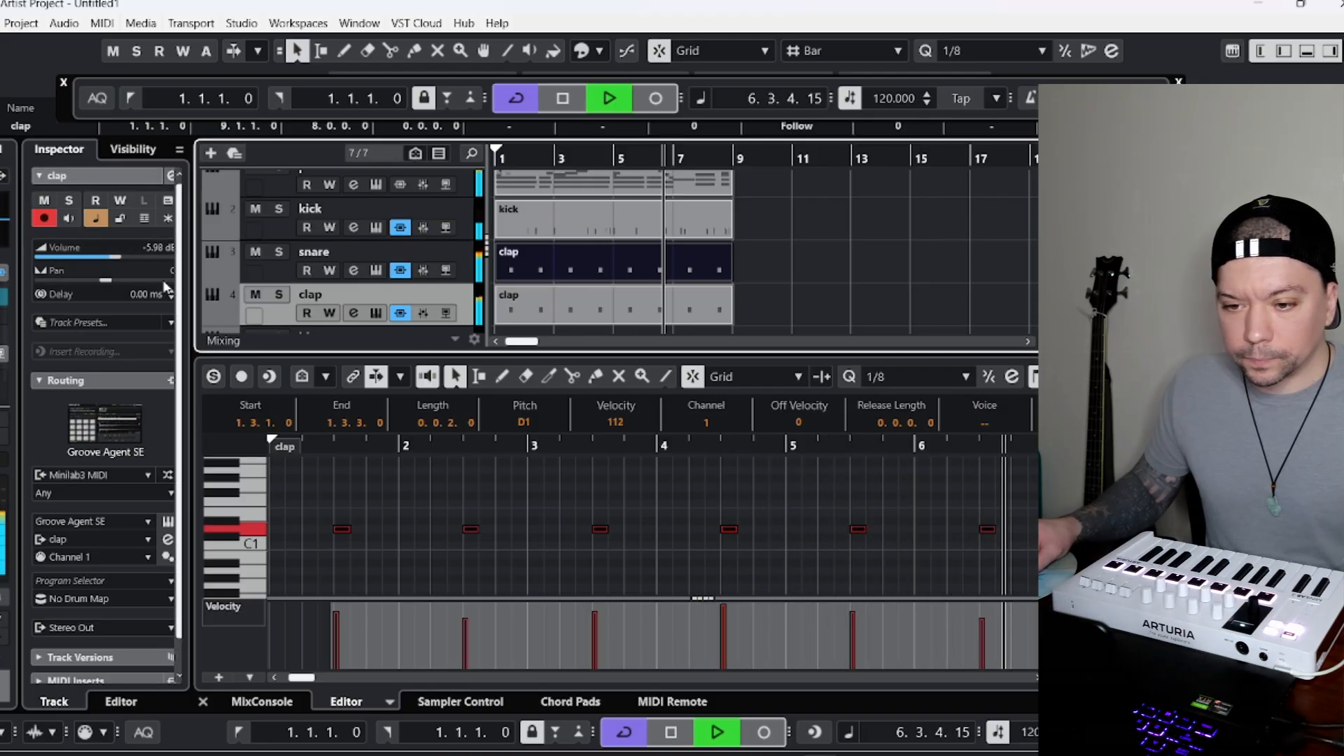
Duplicate the piano track with its part and set the cycle range around all parts, from bar 1 to bar 9.
{"action": "scroll", "coordinate": [303, 262], "scroll_direction": "up", "scroll_amount": 1}
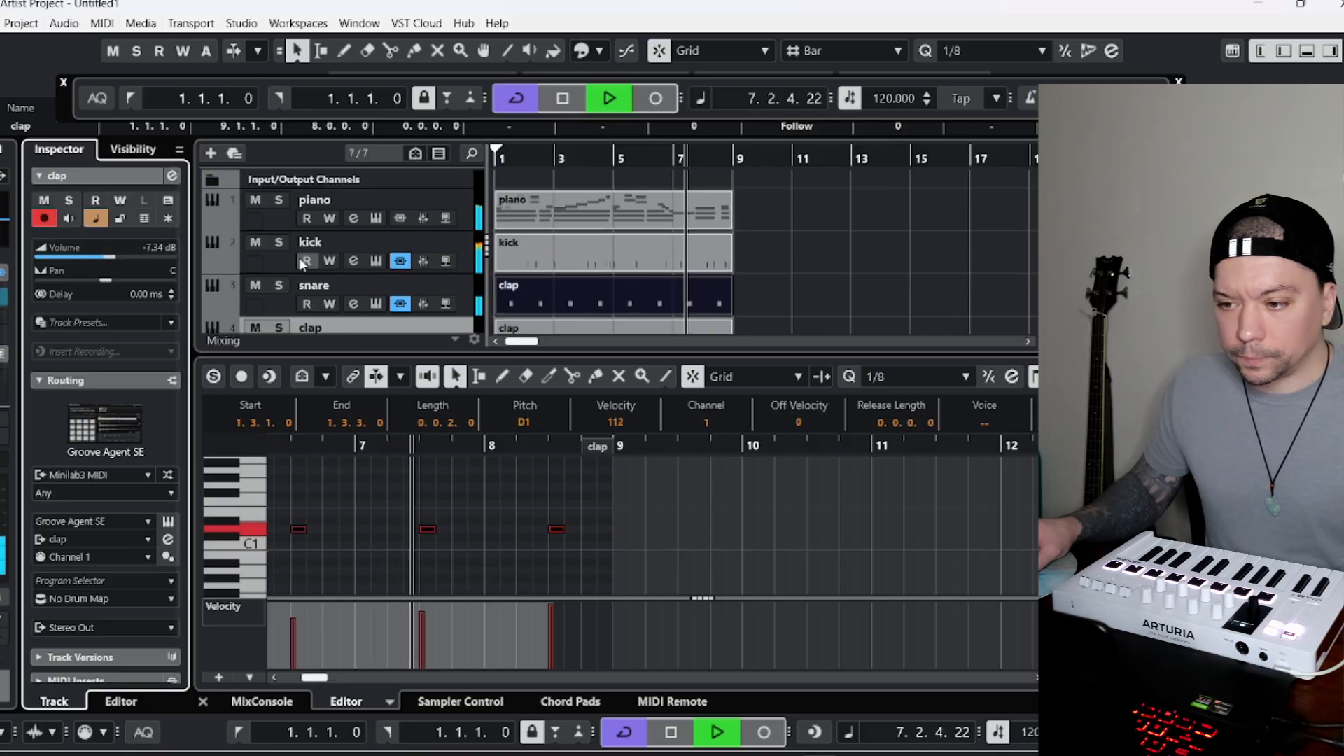
{"action": "left_click", "coordinate": [275, 222]}
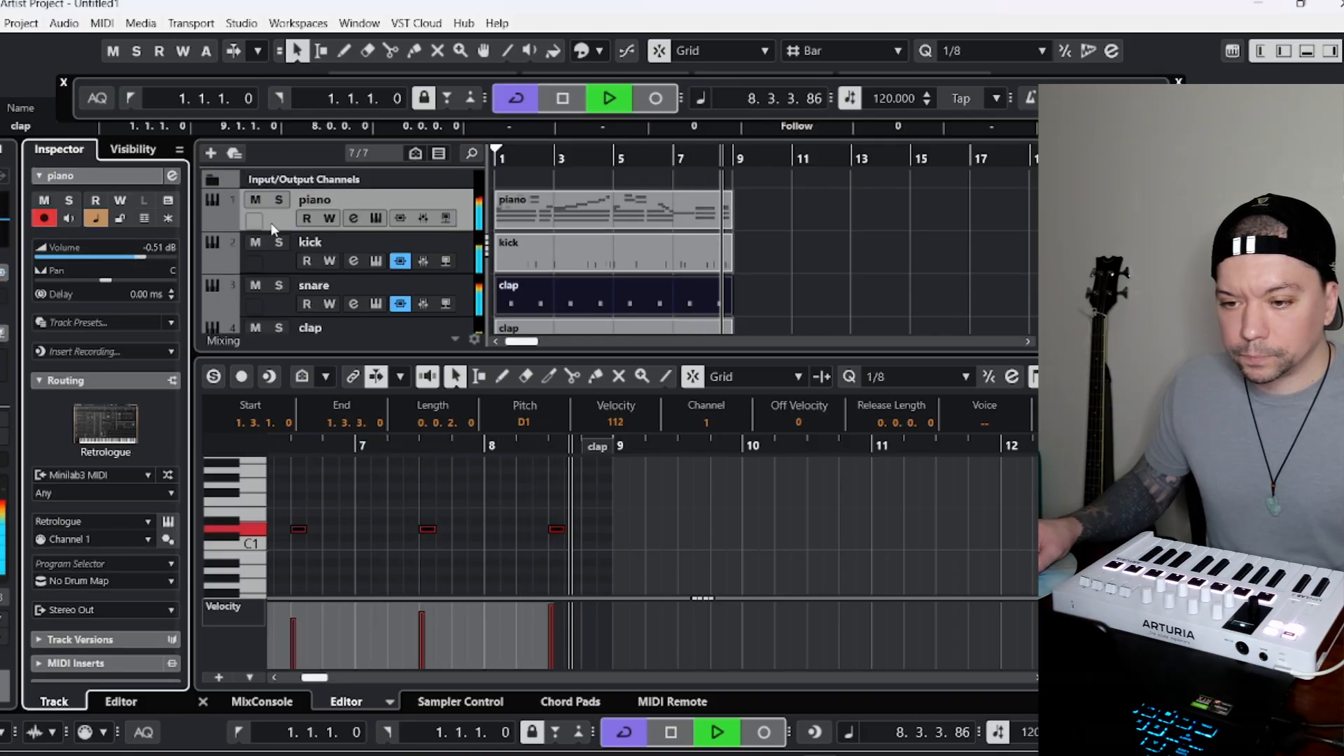
{"action": "right_click", "coordinate": [273, 228]}
{"action": "left_click", "coordinate": [329, 273]}
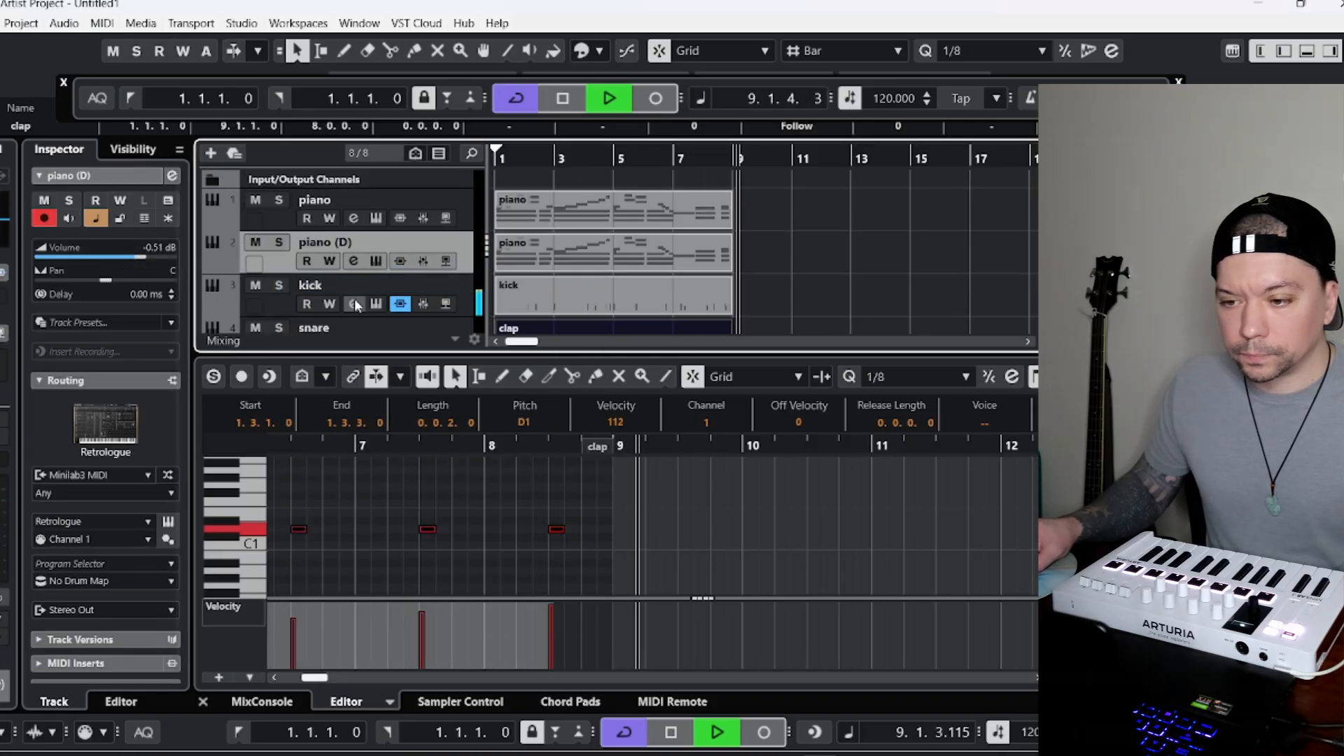
{"action": "left_click", "coordinate": [501, 154]}
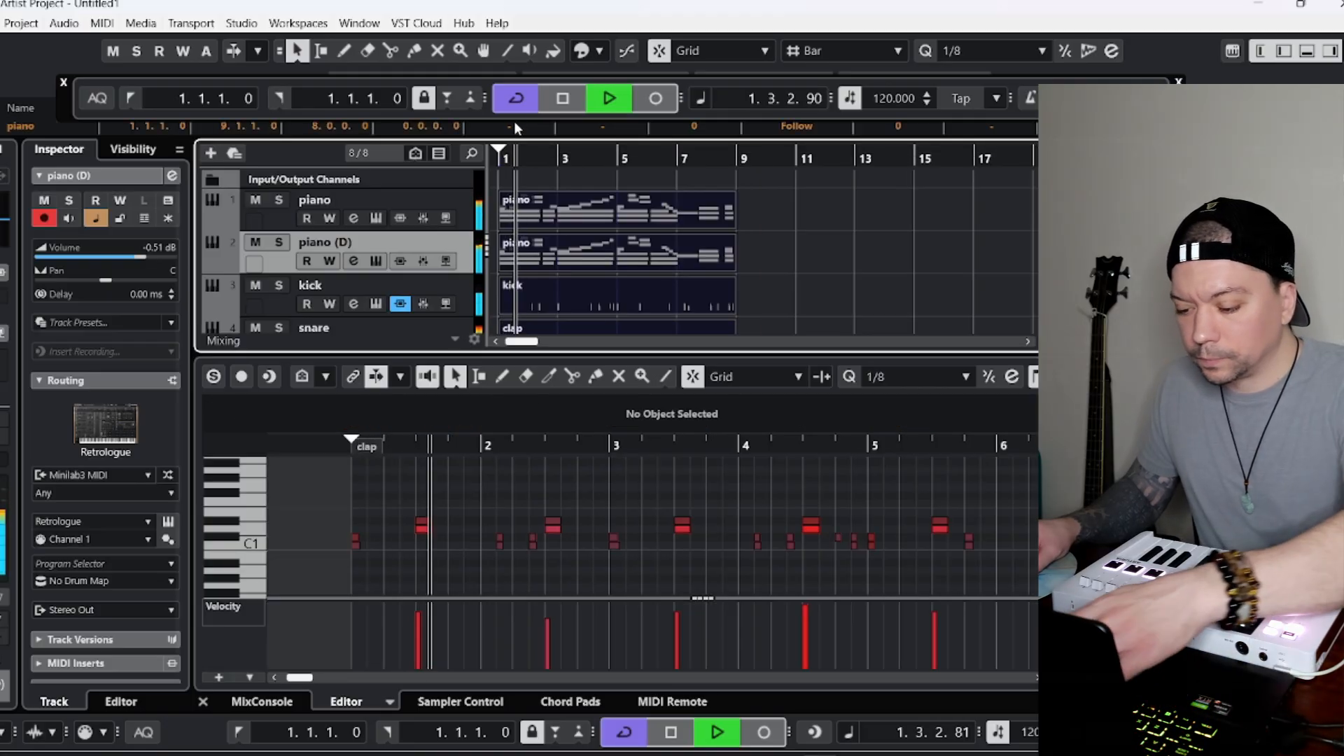
{"action": "key", "text": "p"}
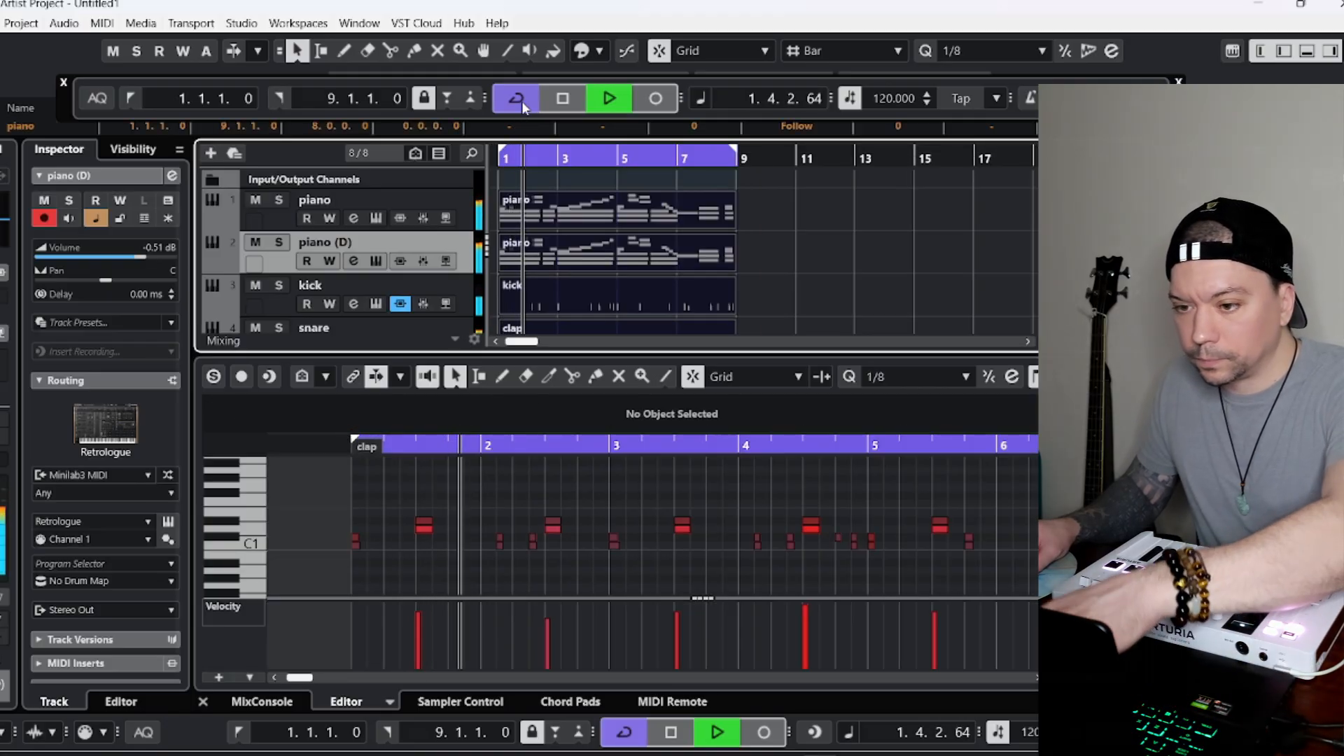
{"action": "right_click", "coordinate": [279, 261]}
{"action": "left_click", "coordinate": [266, 261]}
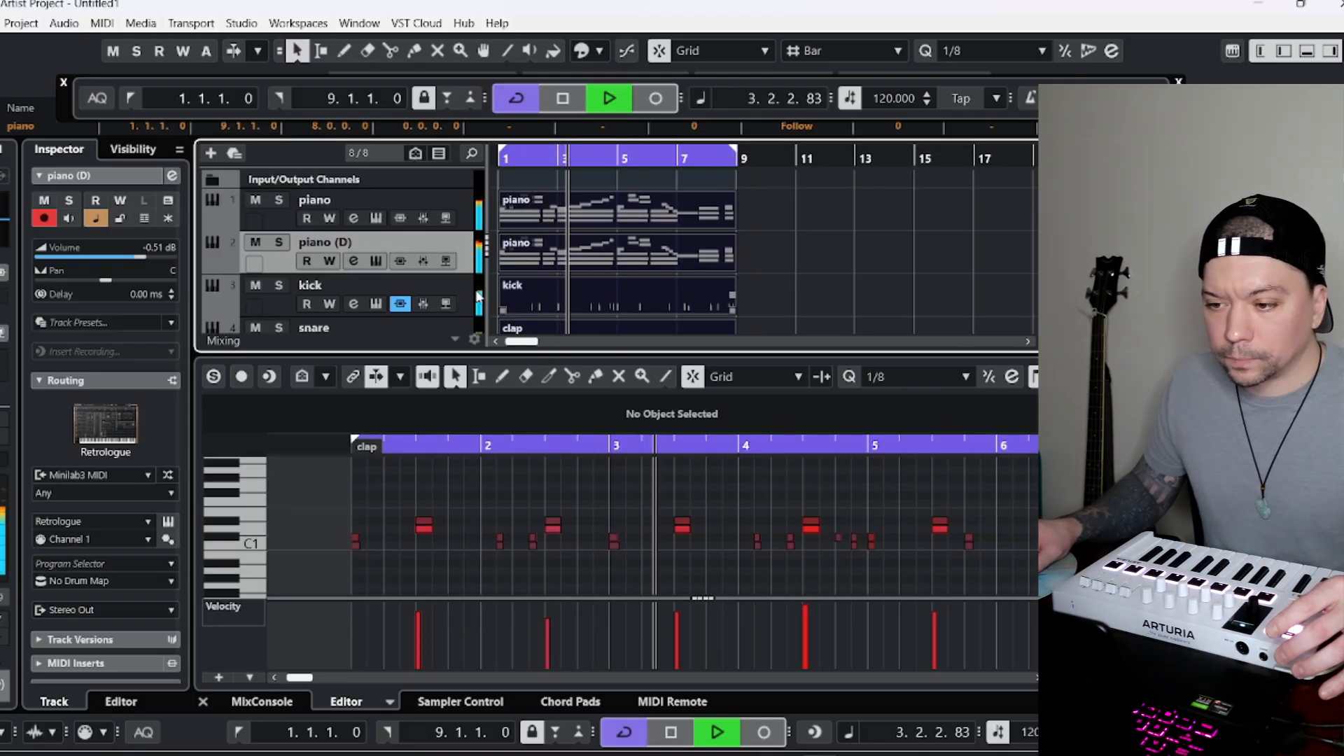
{"action": "right_click", "coordinate": [266, 260]}
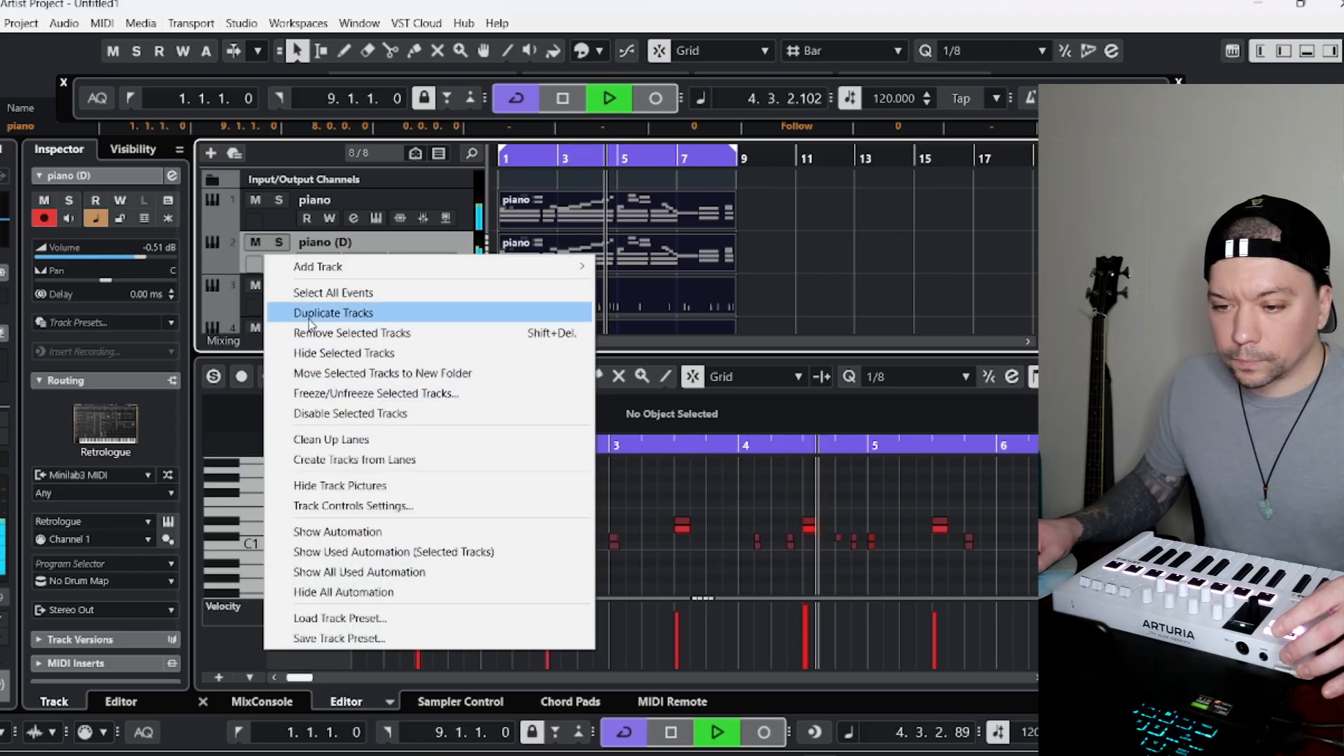
{"action": "left_click", "coordinate": [171, 519]}
Load the Bottle preset from the Future Bass set into the duplicated track's Retrologue, searching the presets for "lead".
{"action": "left_click", "coordinate": [168, 522]}
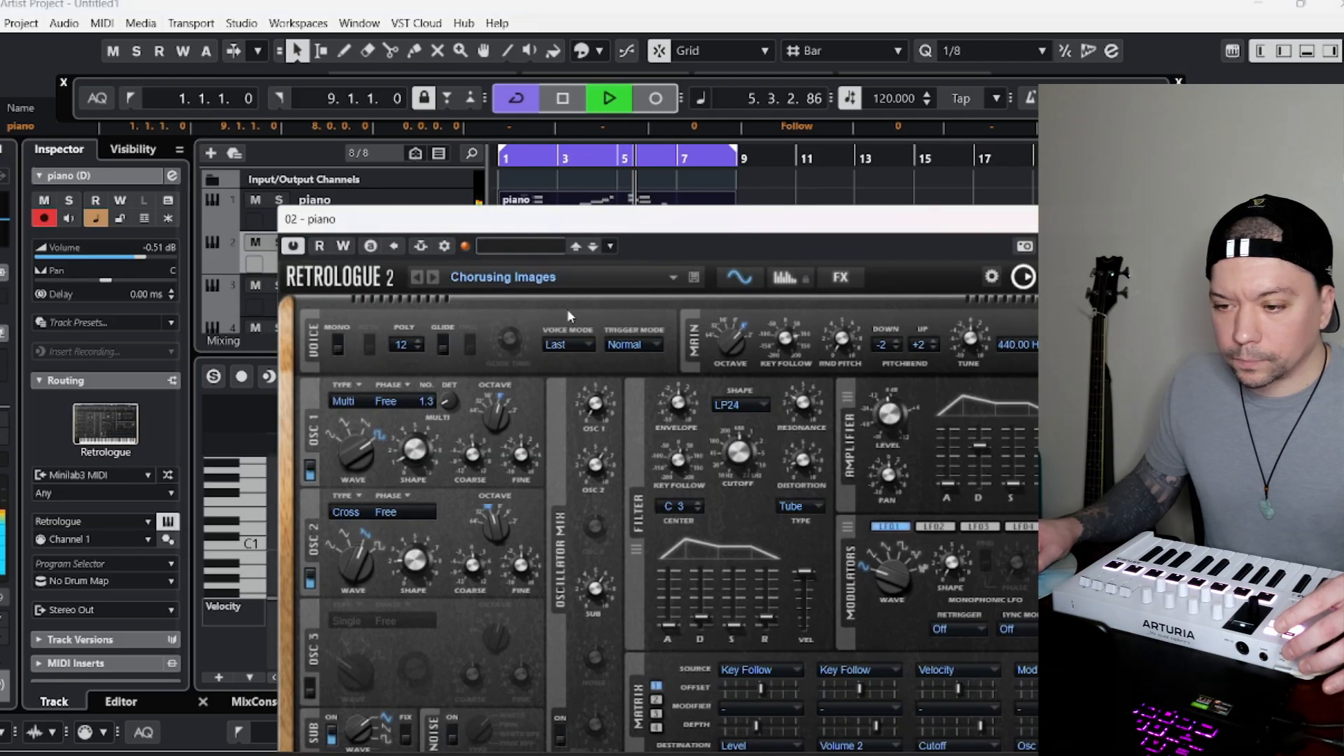
{"action": "left_click", "coordinate": [624, 273]}
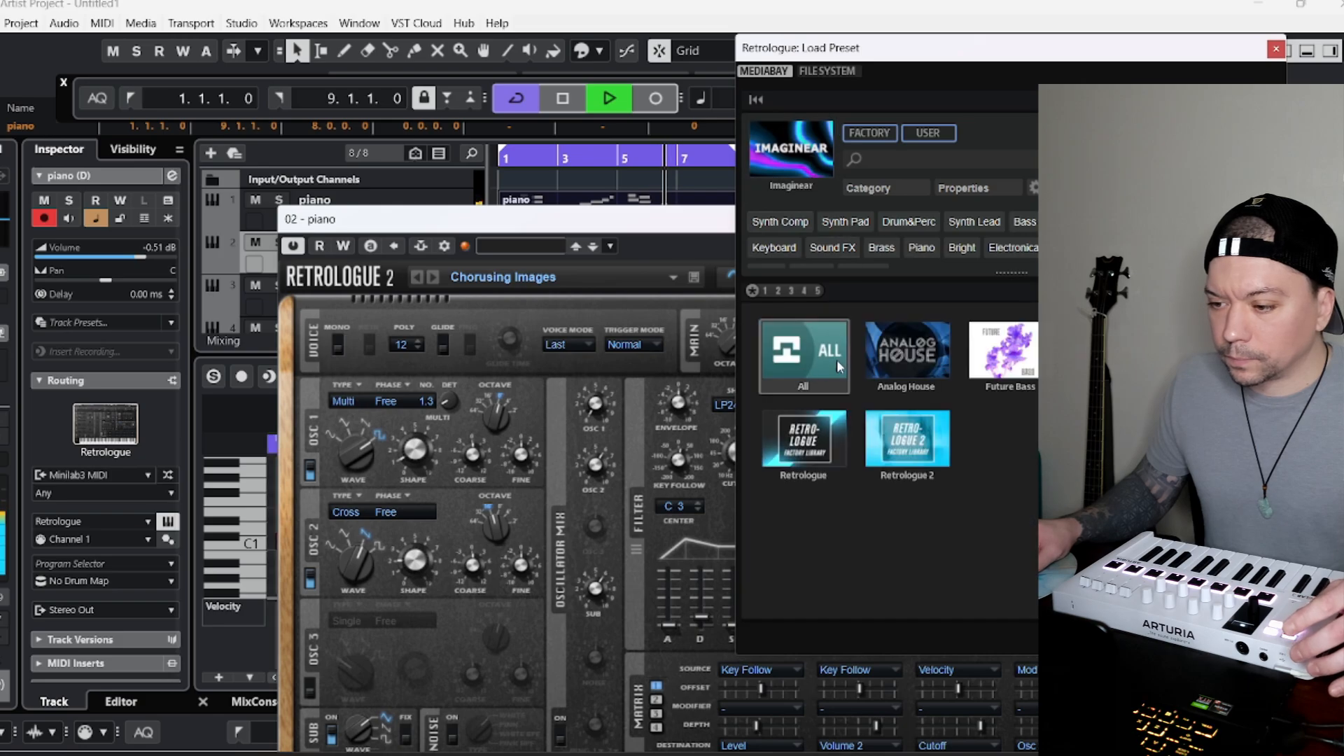
{"action": "left_click", "coordinate": [1003, 350]}
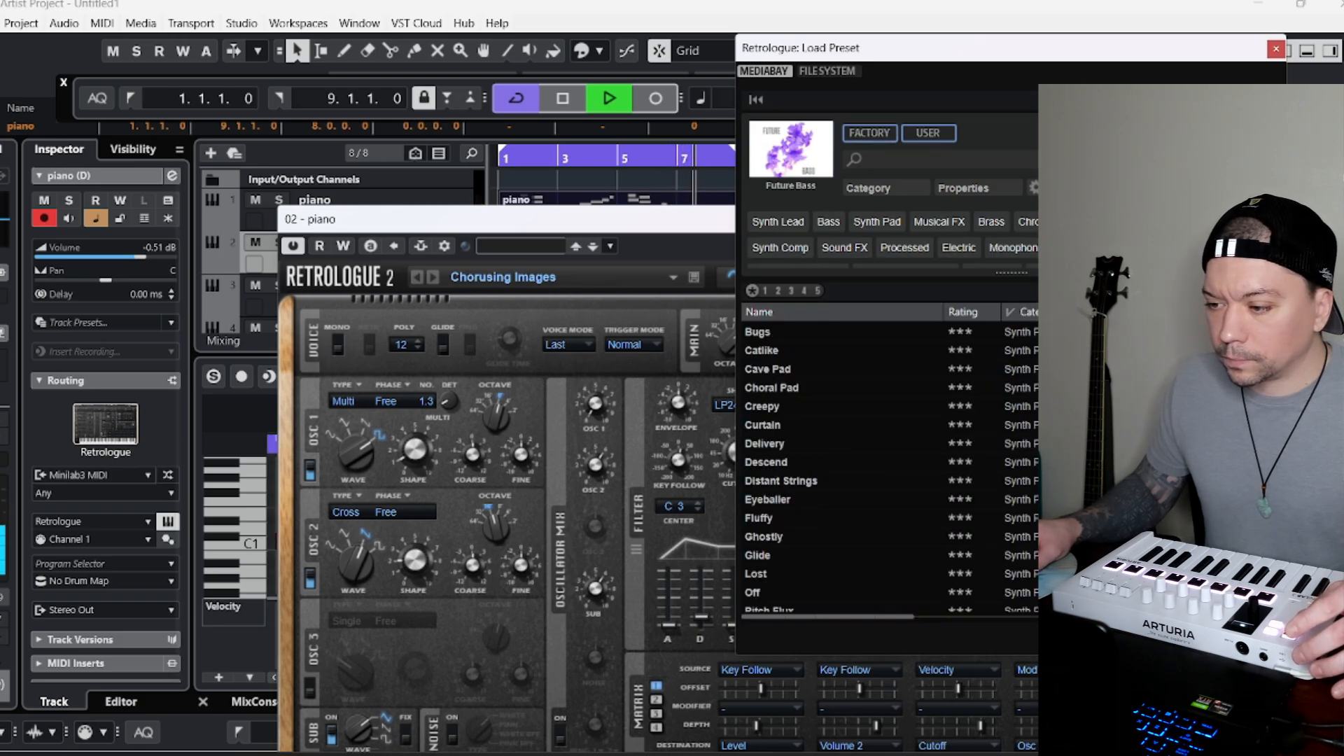
{"action": "left_click", "coordinate": [934, 161]}
{"action": "type", "text": "lea"}
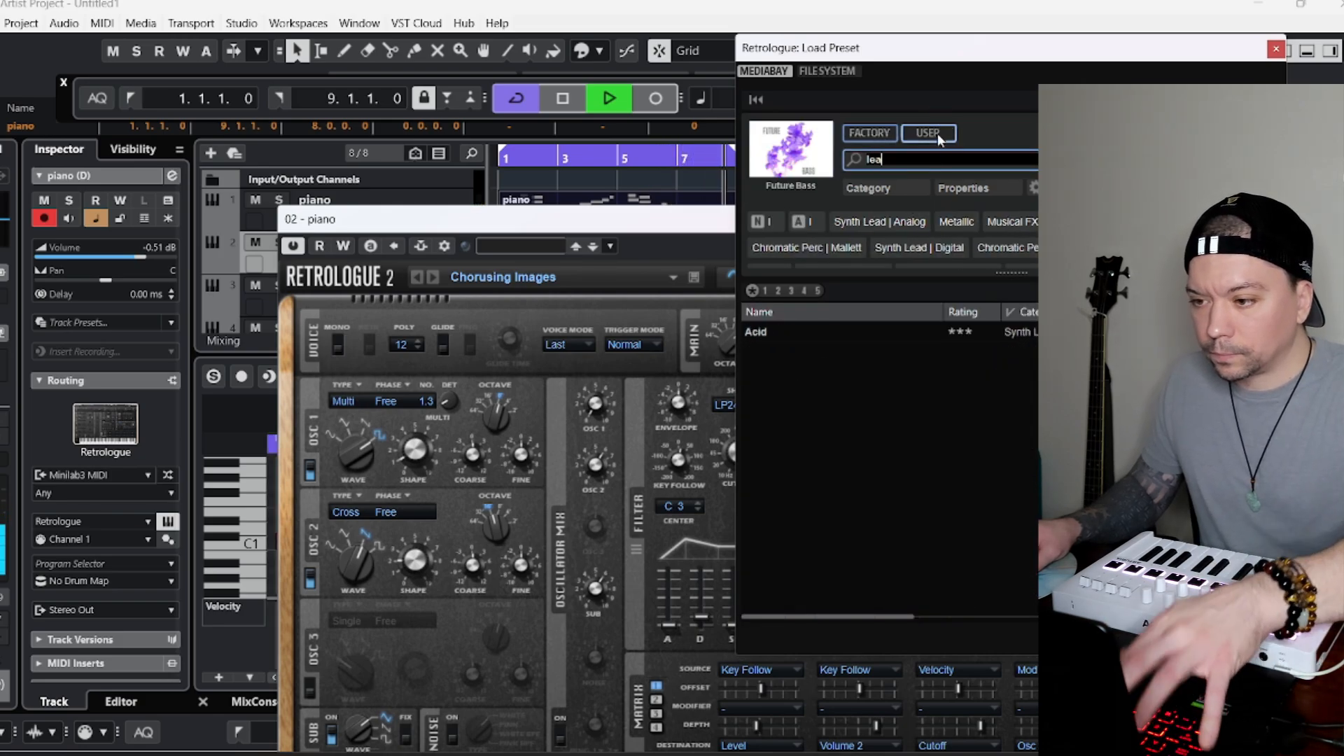
{"action": "type", "text": "d"}
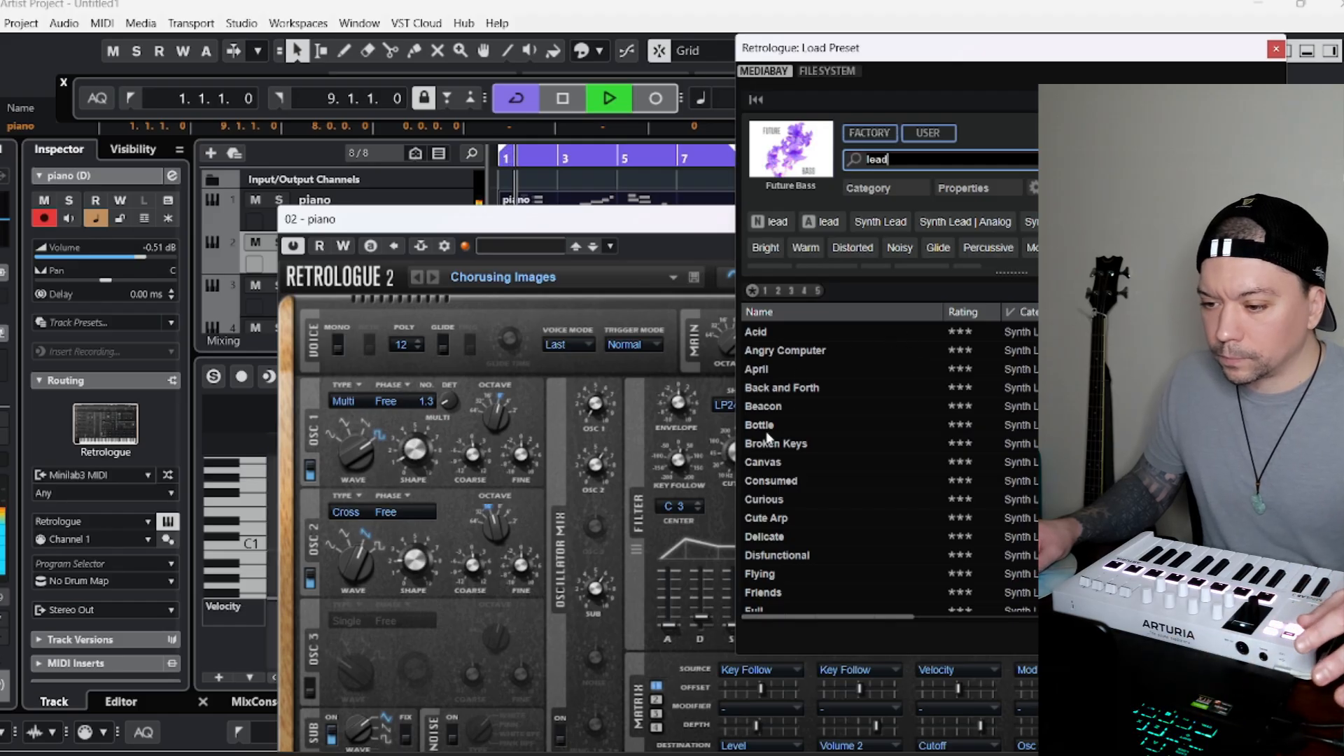
{"action": "left_click", "coordinate": [774, 426]}
{"action": "left_click", "coordinate": [1277, 50]}
{"action": "left_click", "coordinate": [1026, 219]}
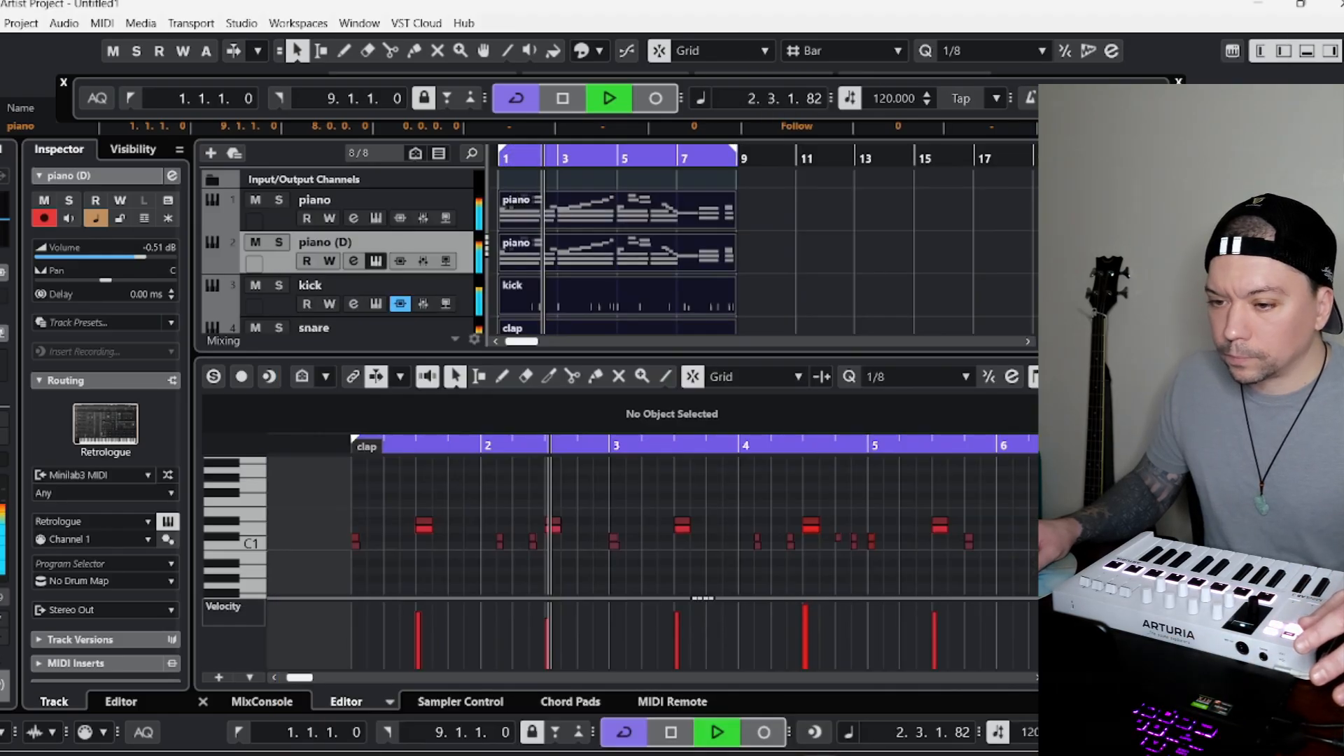
Set the duplicated piano track's volume to -6.65 dB and duplicate that track, leaving the new copy without a part.
{"action": "left_click", "coordinate": [535, 258]}
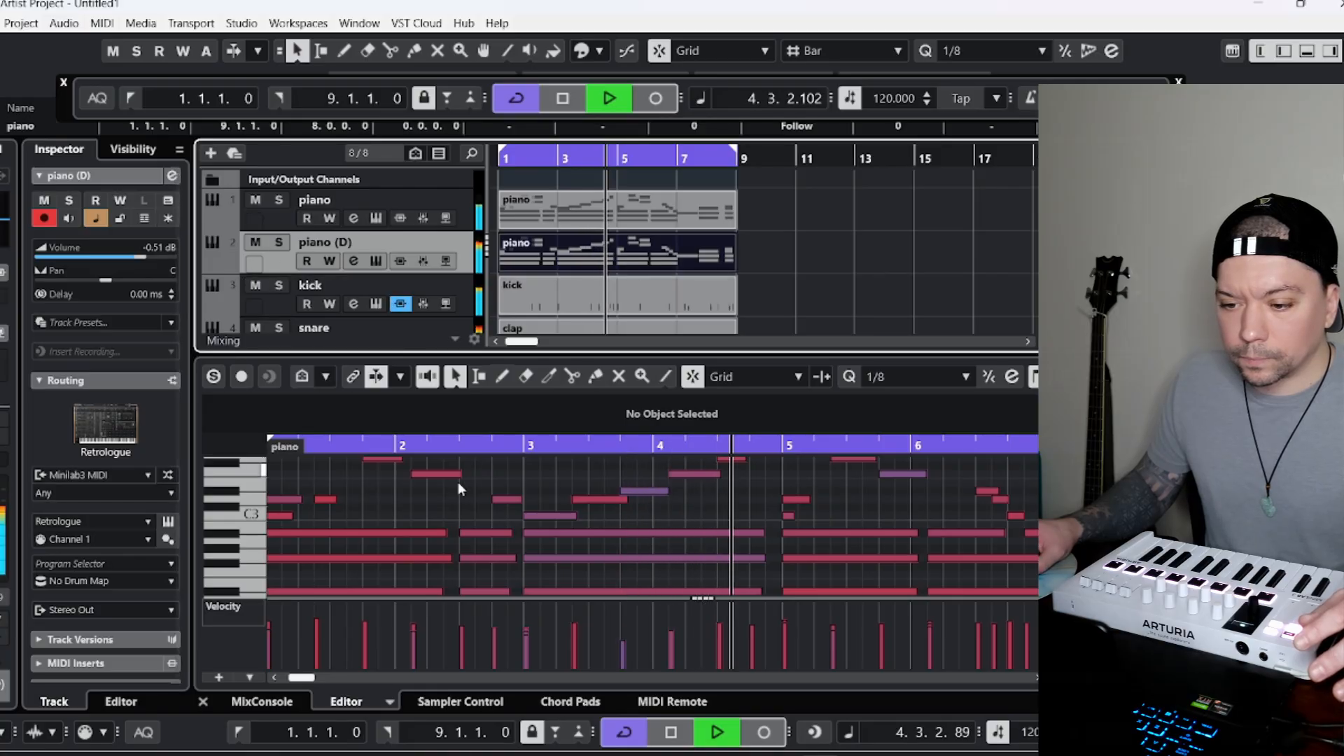
{"action": "left_click_drag", "start_coordinate": [143, 263], "coordinate": [112, 262]}
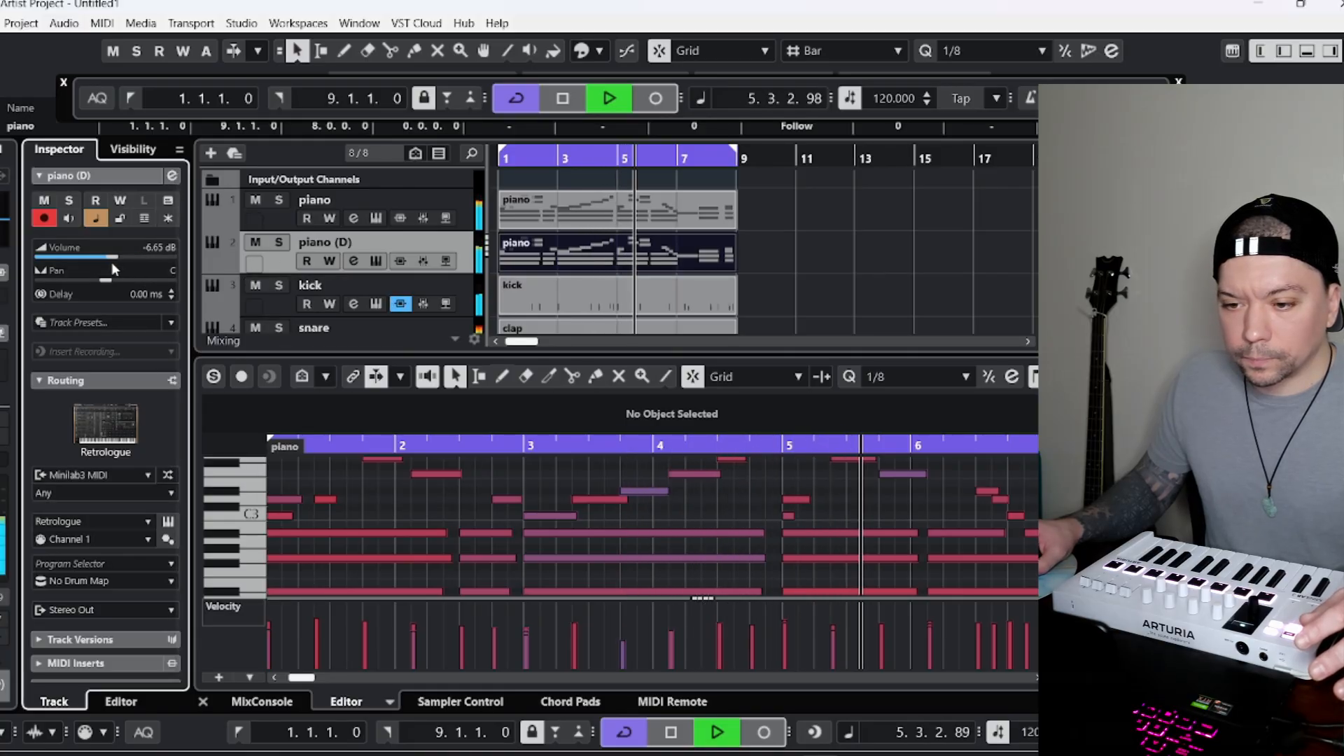
{"action": "right_click", "coordinate": [280, 260]}
{"action": "left_click", "coordinate": [347, 320]}
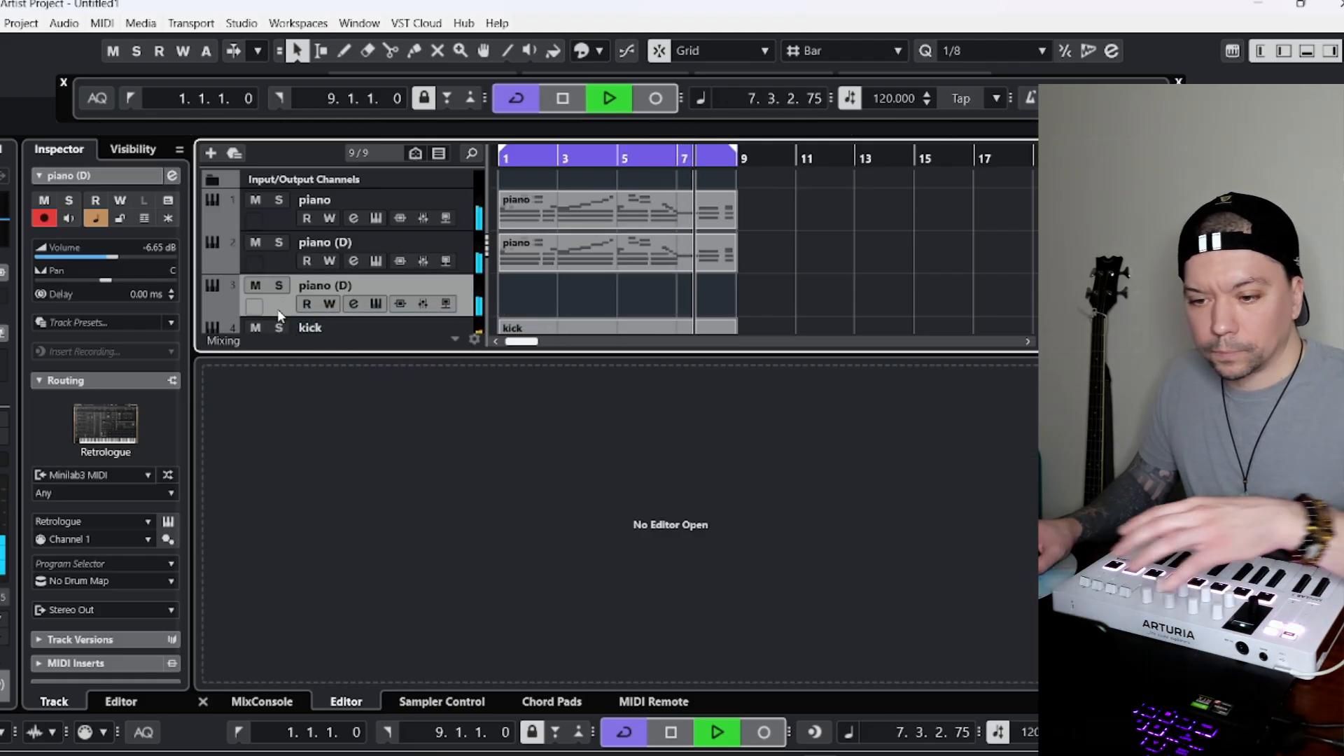
Clear the preset search and load the Ocean preset from the Analog House set into the new track's Retrologue.
{"action": "left_click", "coordinate": [168, 521]}
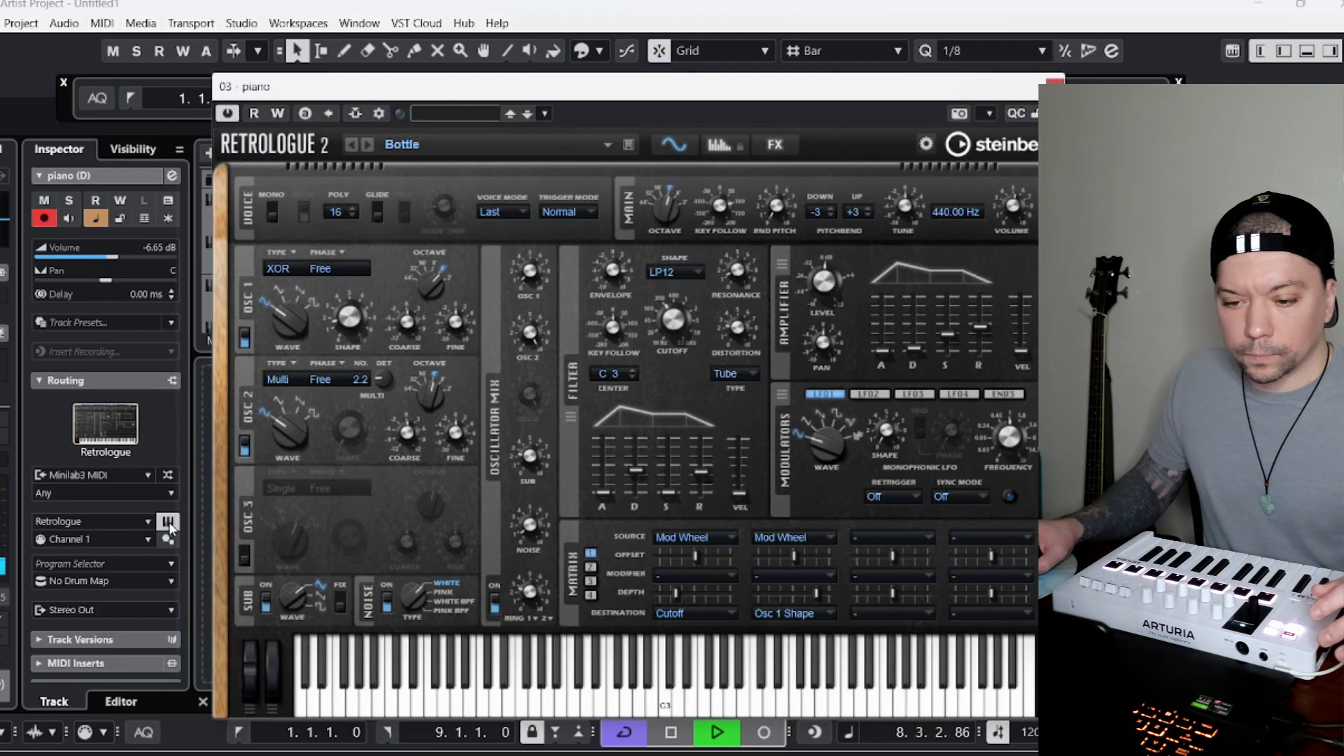
{"action": "left_click", "coordinate": [519, 147]}
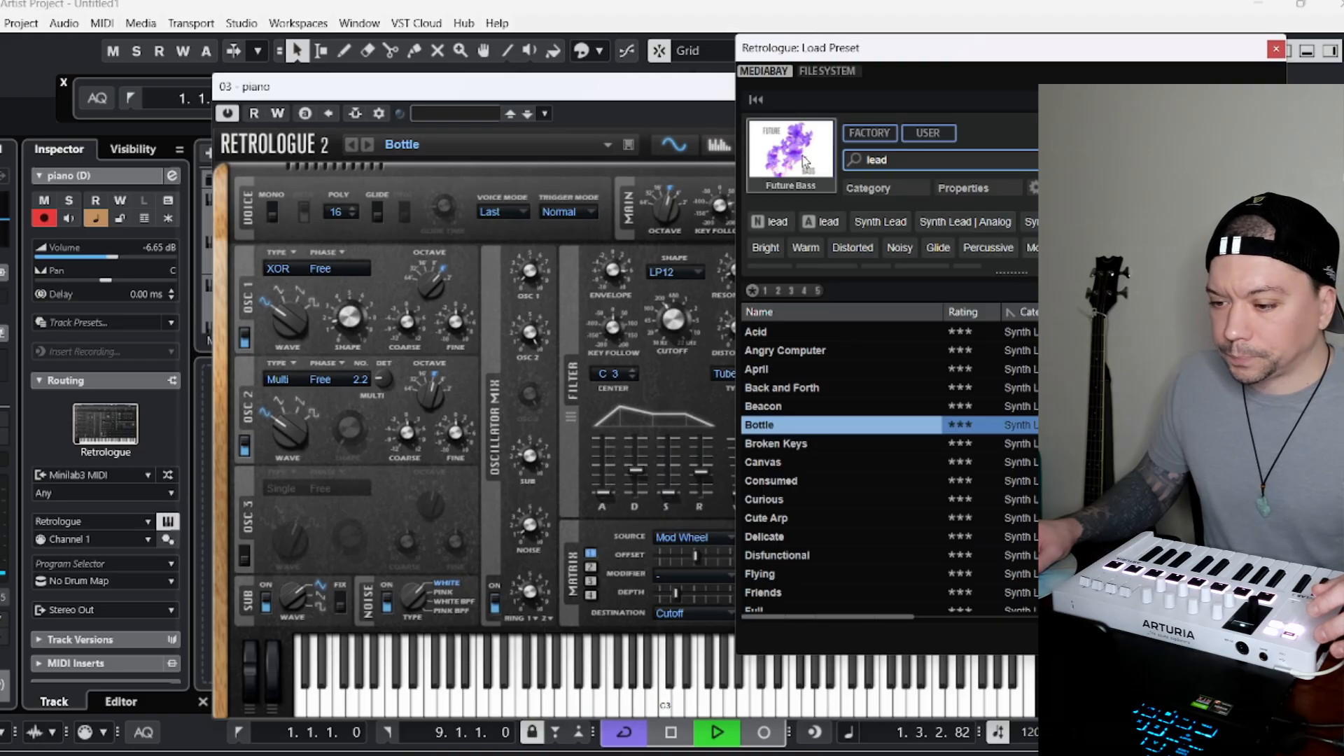
{"action": "left_click_drag", "start_coordinate": [986, 168], "coordinate": [823, 193]}
{"action": "key", "text": "BackSpace"}
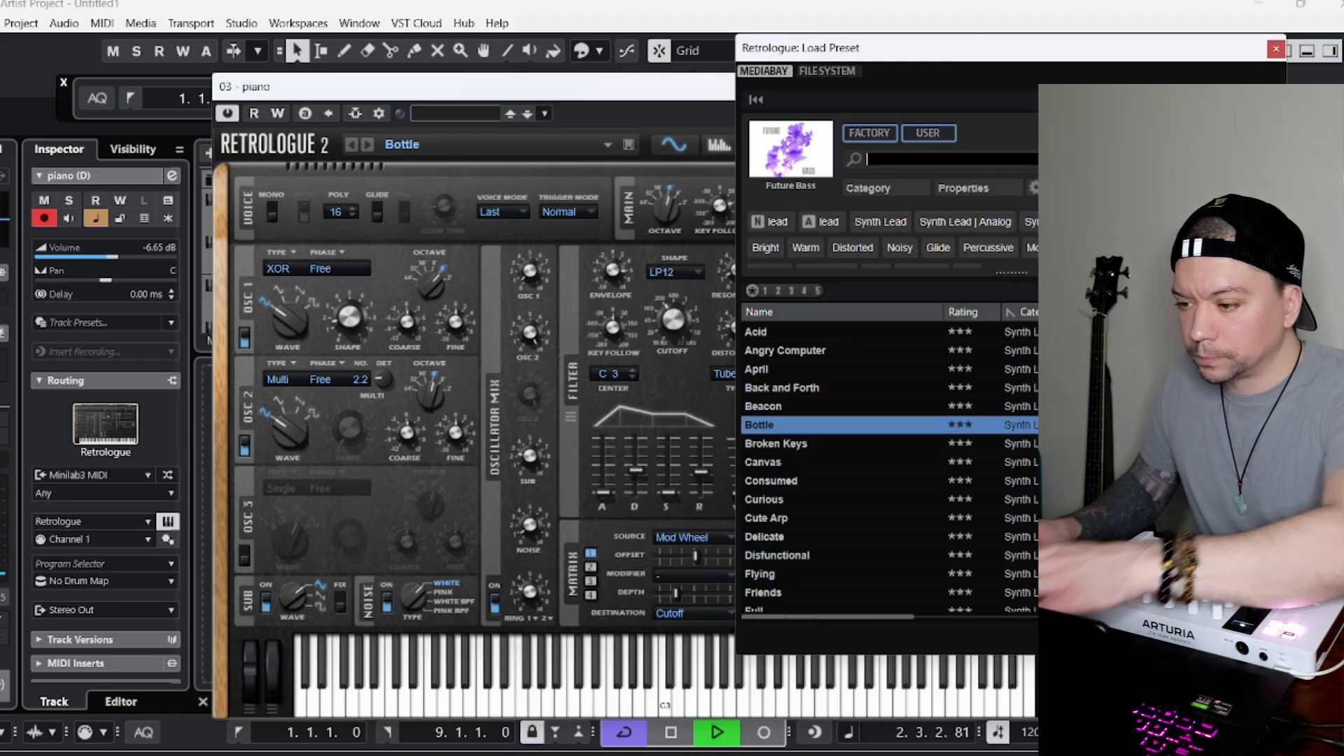
{"action": "scroll", "coordinate": [852, 435], "scroll_direction": "down", "scroll_amount": 10}
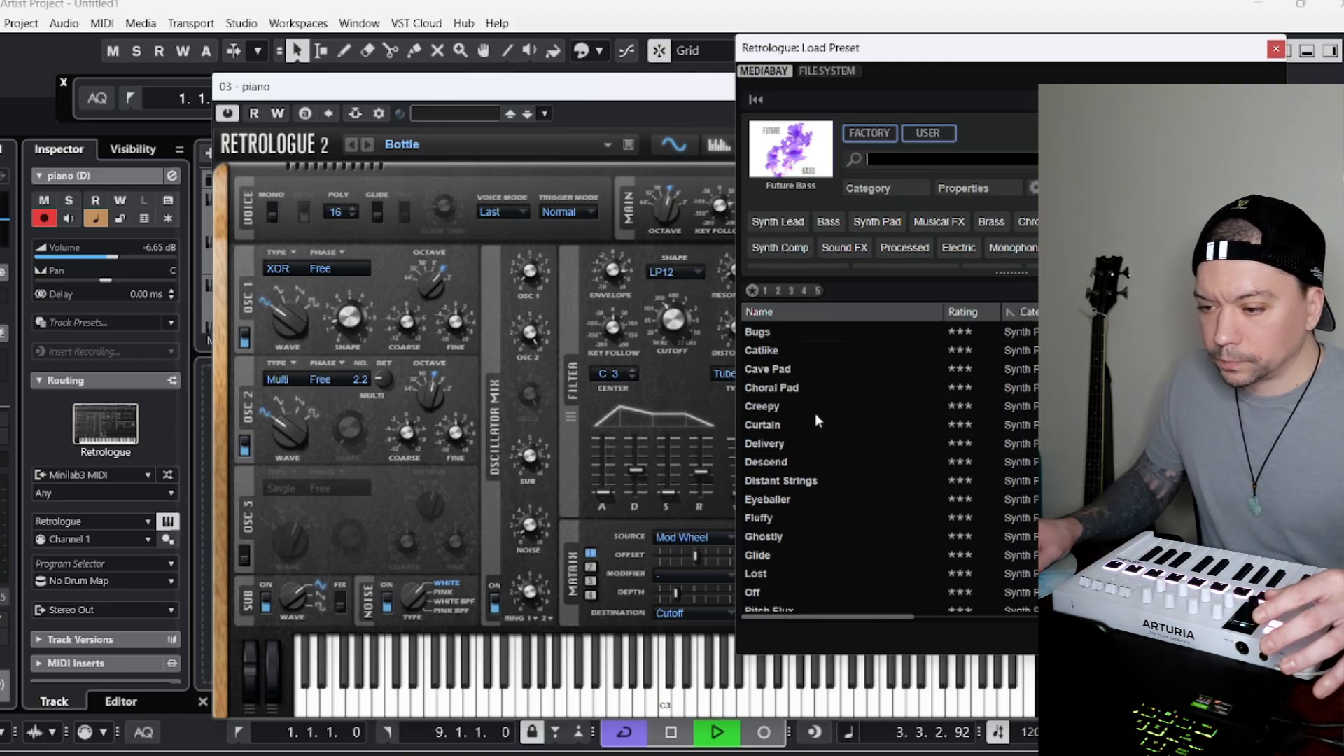
{"action": "left_click", "coordinate": [776, 293]}
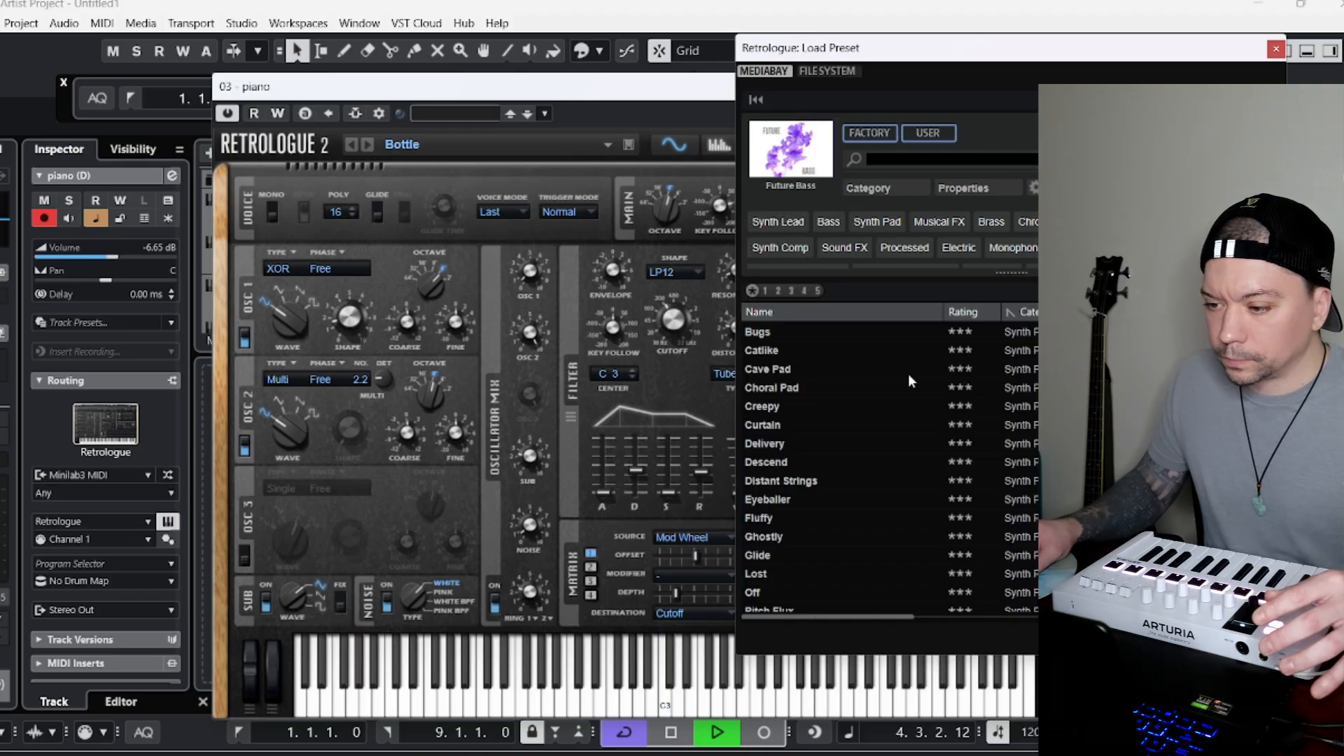
{"action": "left_click", "coordinate": [831, 461]}
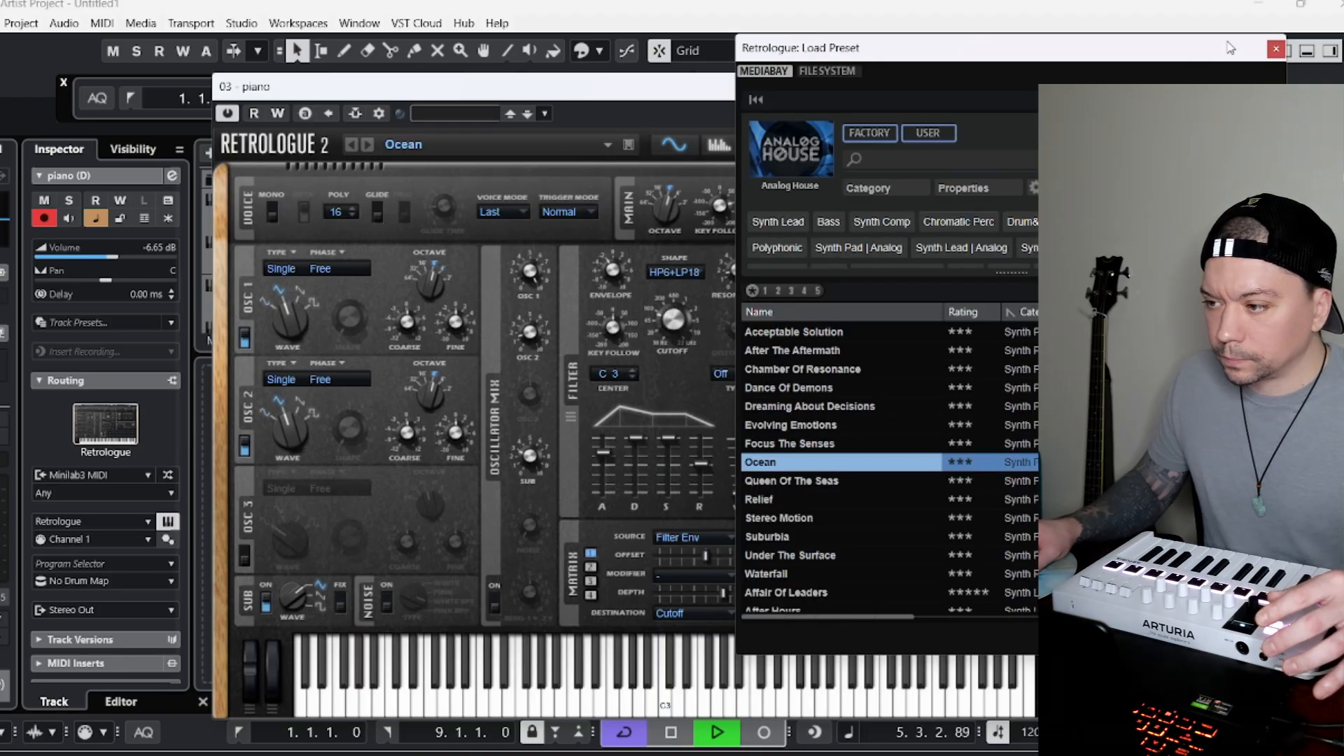
{"action": "left_click", "coordinate": [1275, 48]}
{"action": "left_click", "coordinate": [1055, 81]}
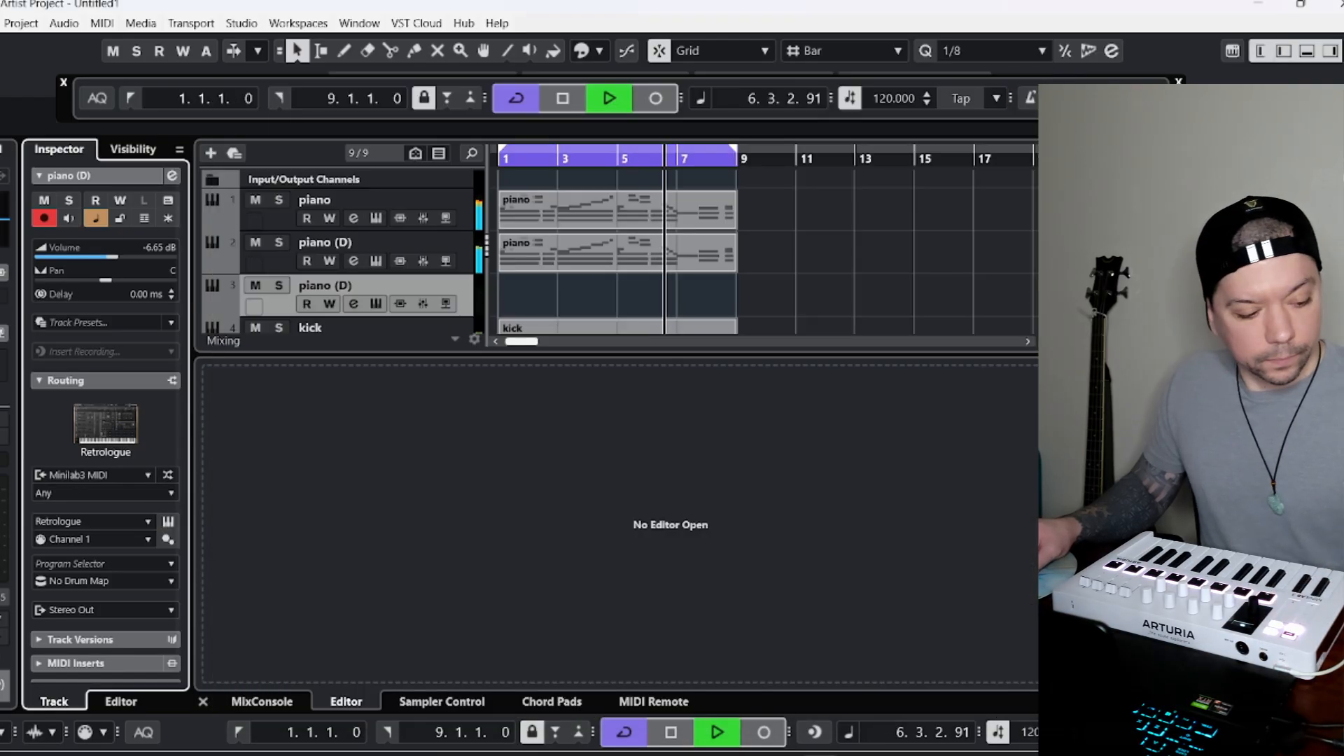
Return to bar 1 and record a part of long sustained notes on the new empty track through bar 9.
{"action": "left_click", "coordinate": [563, 98]}
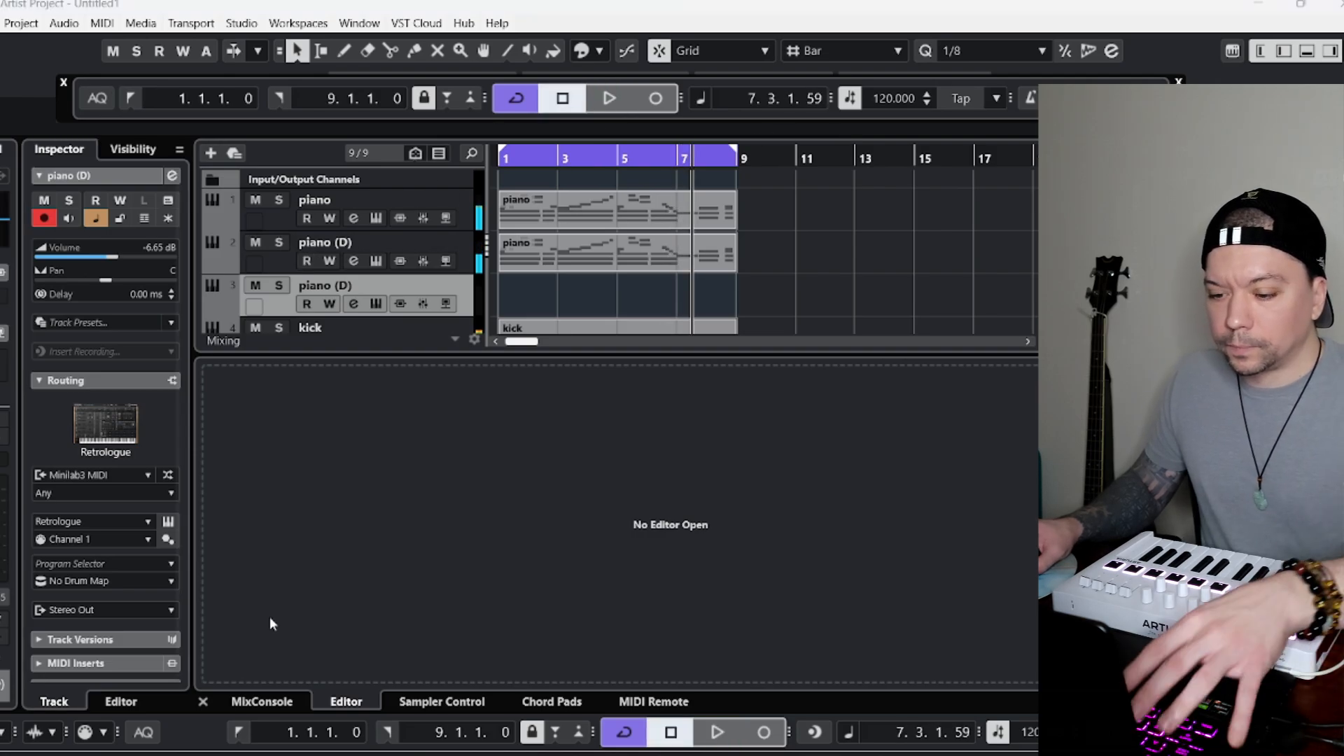
{"action": "left_click", "coordinate": [238, 733]}
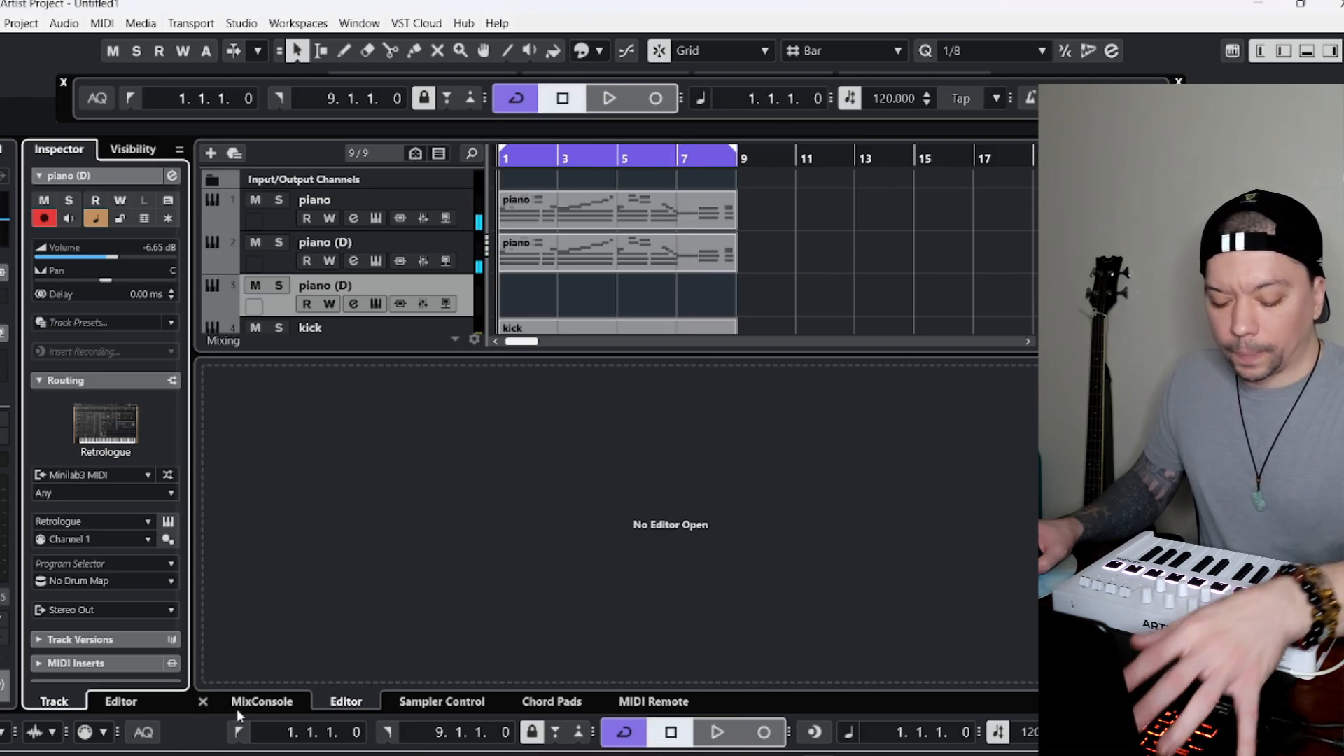
{"action": "left_click", "coordinate": [656, 99]}
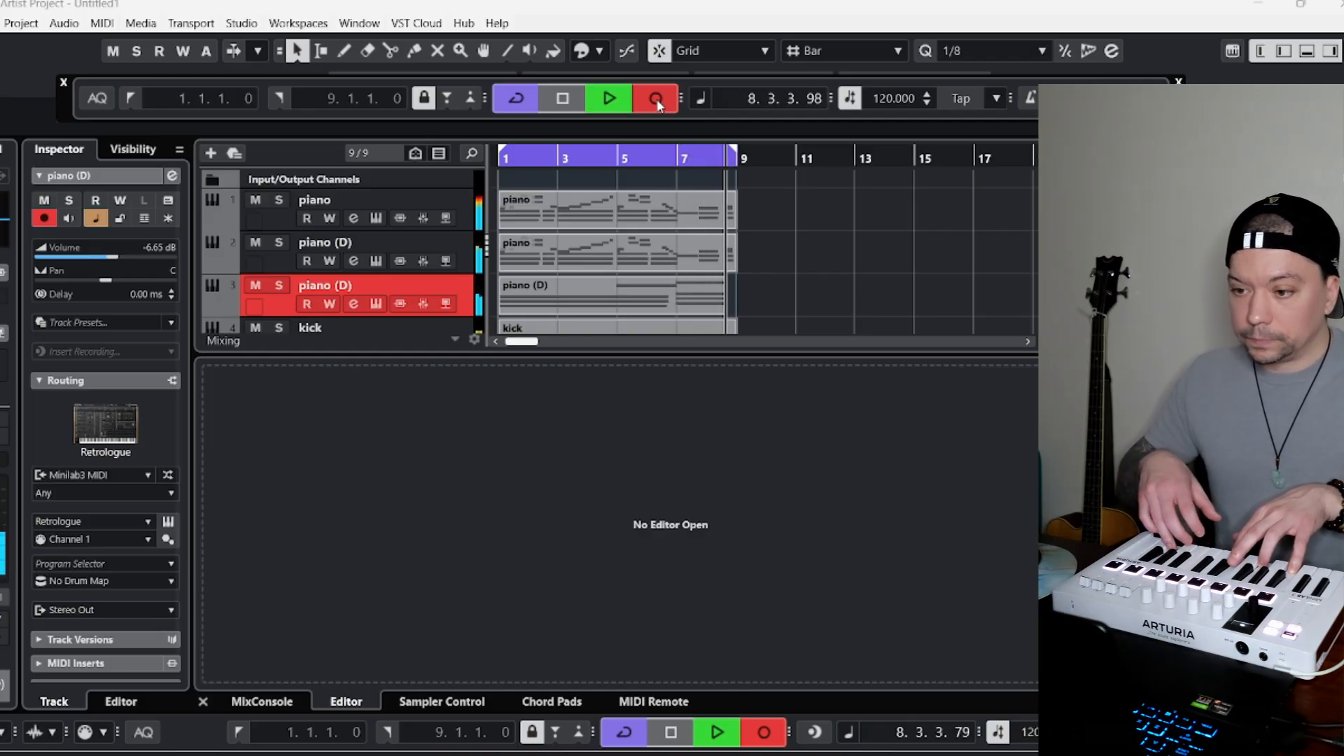
{"action": "key", "text": "space"}
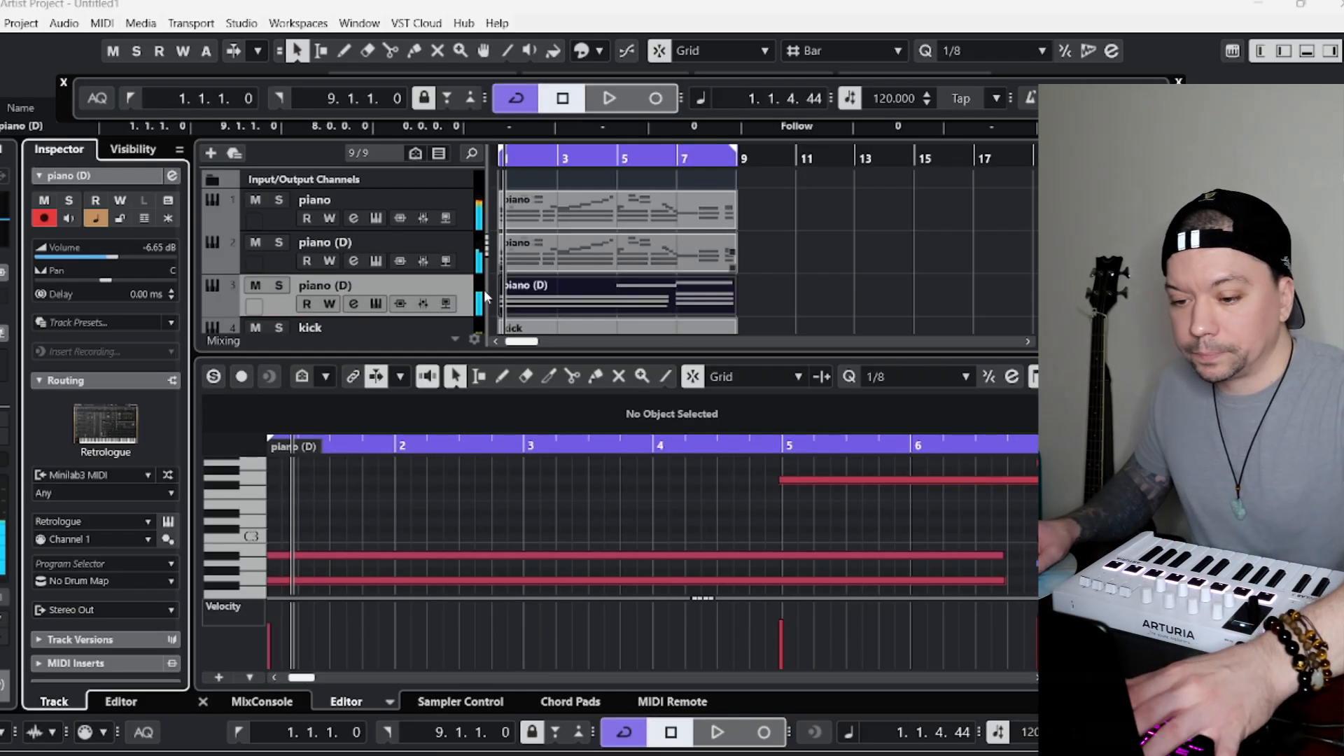
Play the song and lower the volume of the new long-note track to -12.2 dB.
{"action": "left_click", "coordinate": [522, 501]}
{"action": "left_click", "coordinate": [751, 554]}
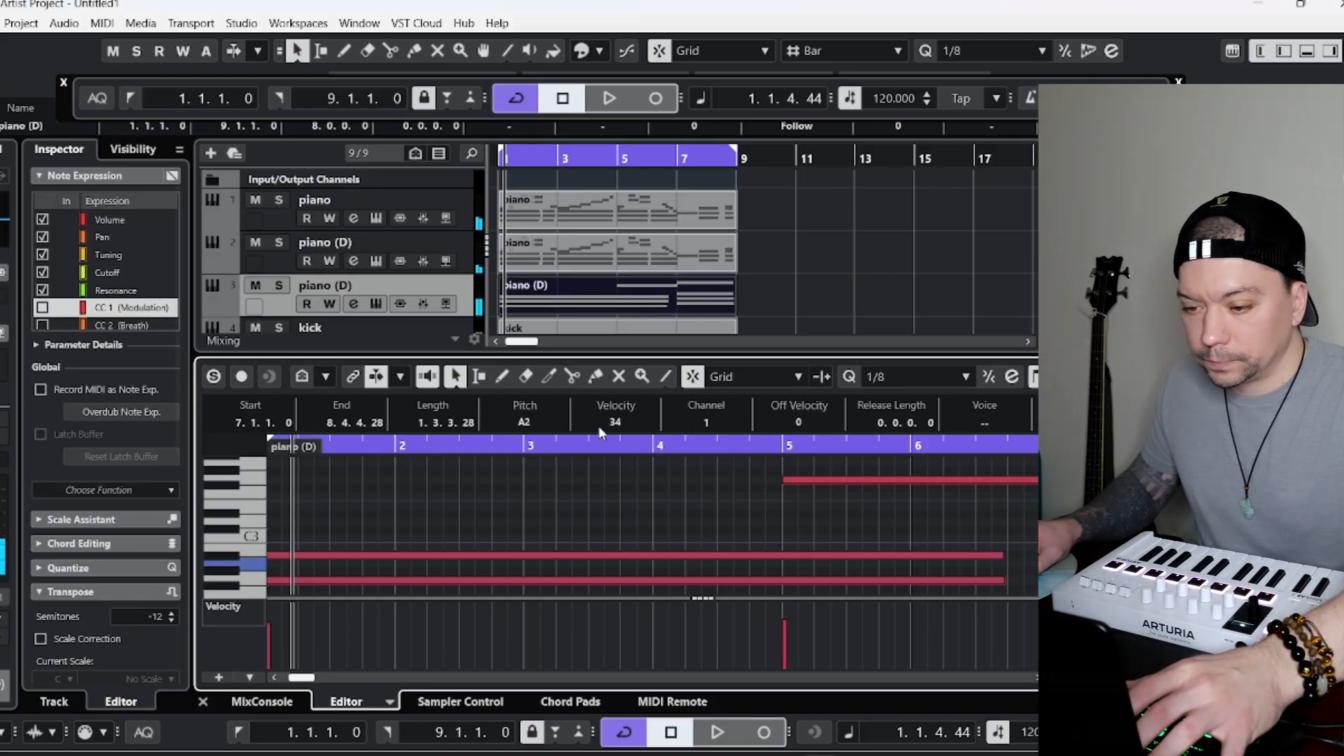
{"action": "key", "text": "space"}
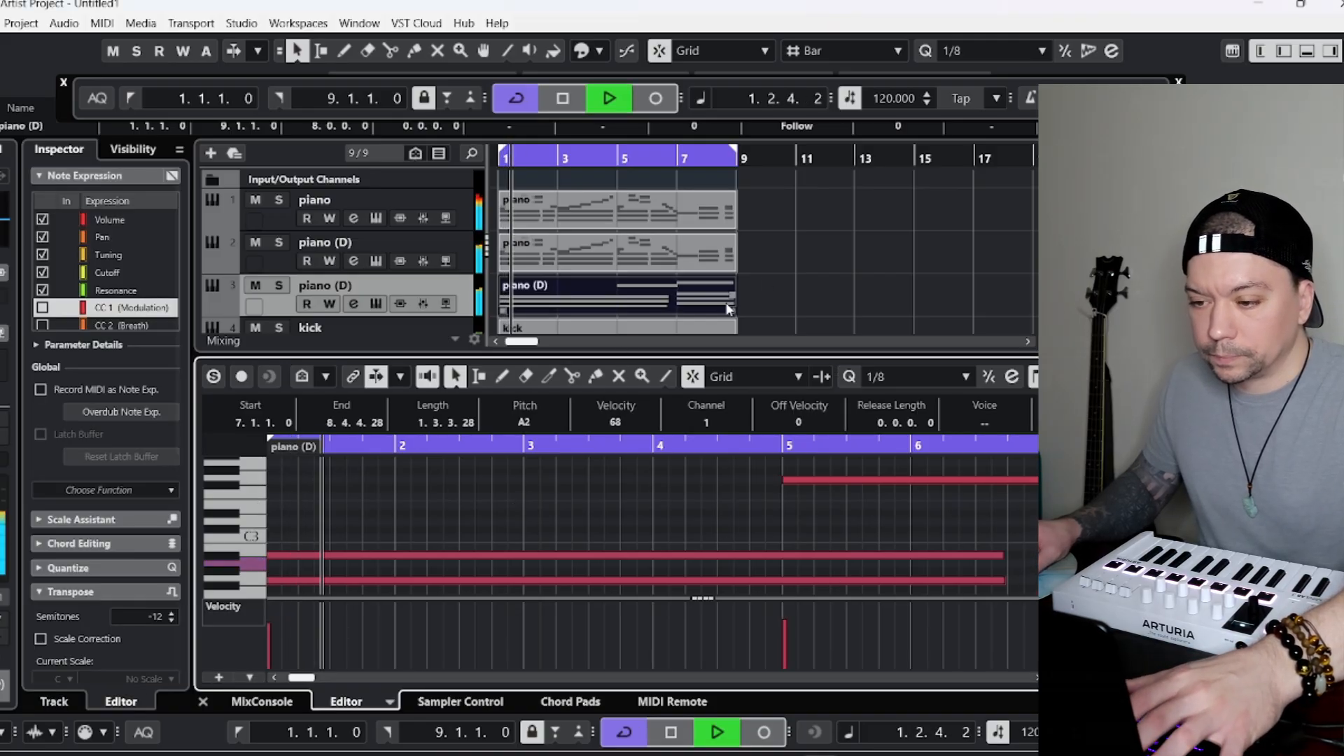
{"action": "left_click", "coordinate": [331, 293]}
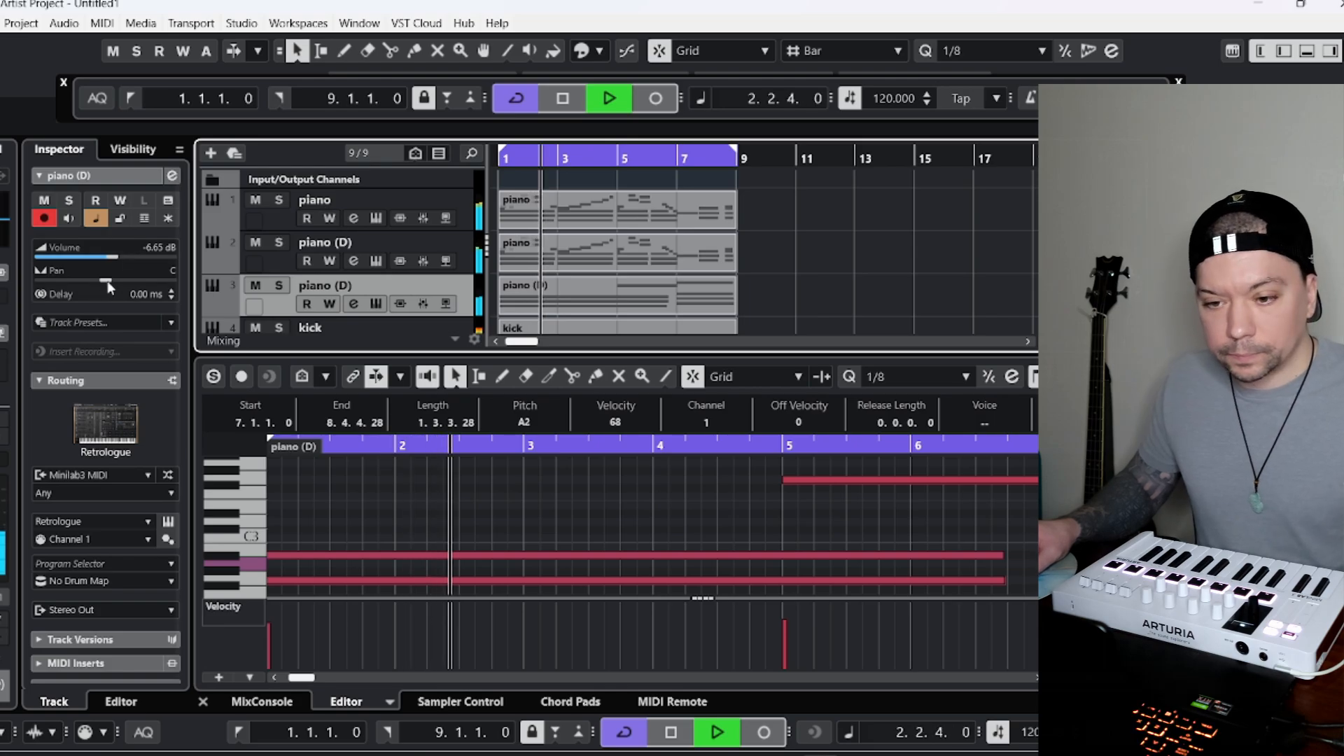
{"action": "left_click", "coordinate": [109, 258]}
{"action": "left_click_drag", "start_coordinate": [109, 260], "coordinate": [95, 258]}
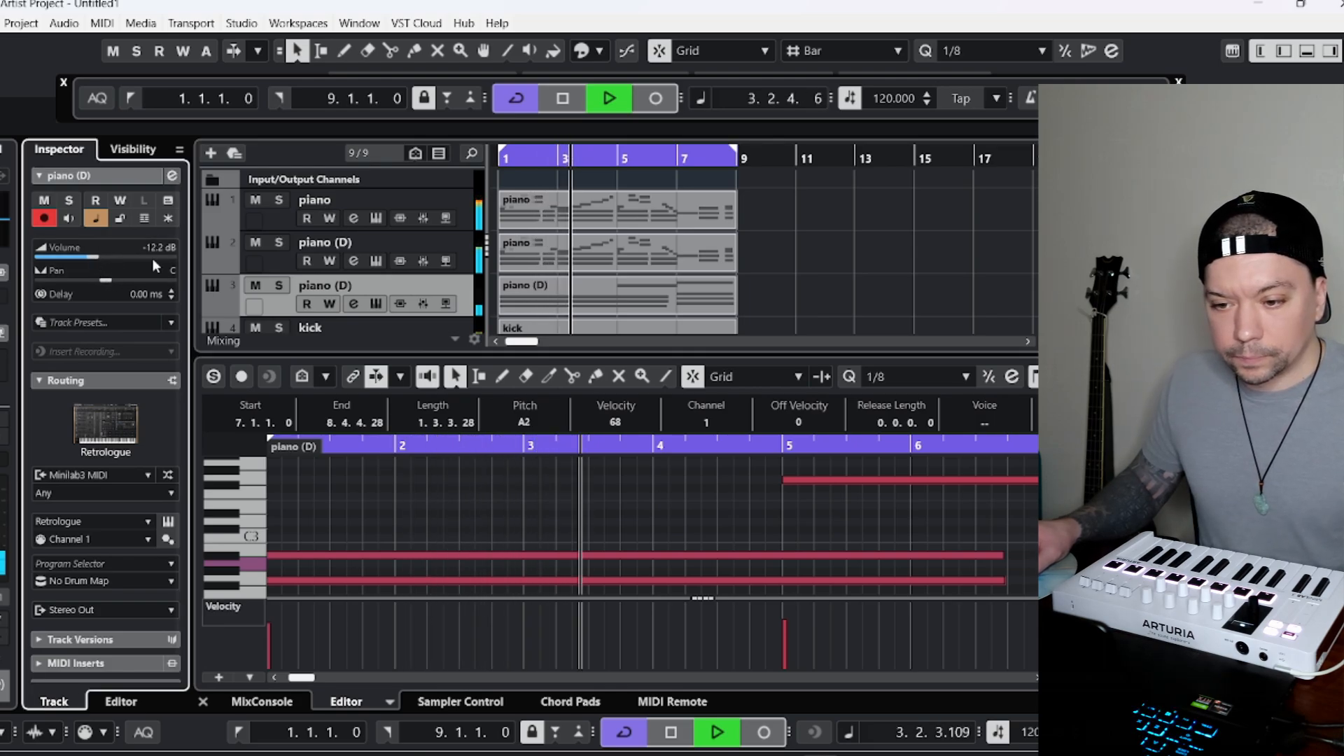
Solo the long-note track and transpose its part up by 12 semitones.
{"action": "left_click", "coordinate": [280, 285]}
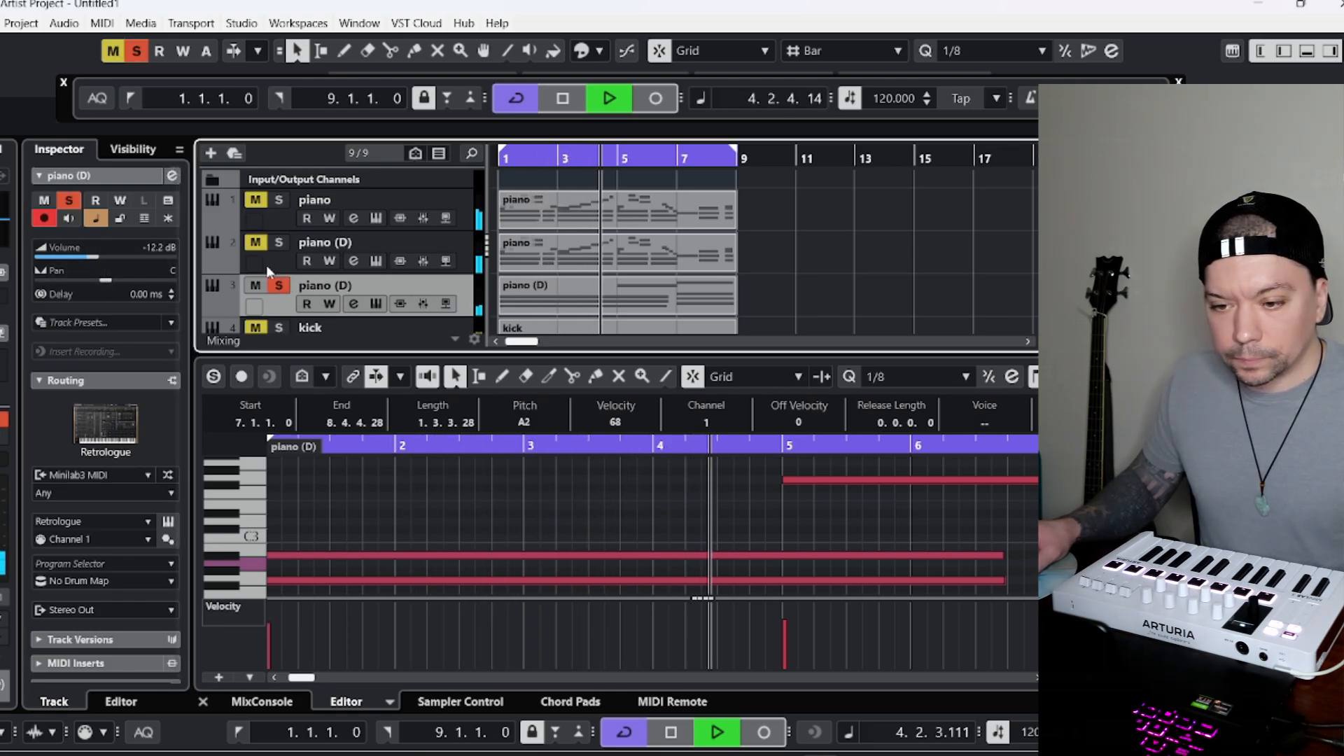
{"action": "left_click", "coordinate": [535, 301]}
{"action": "left_click", "coordinate": [437, 503]}
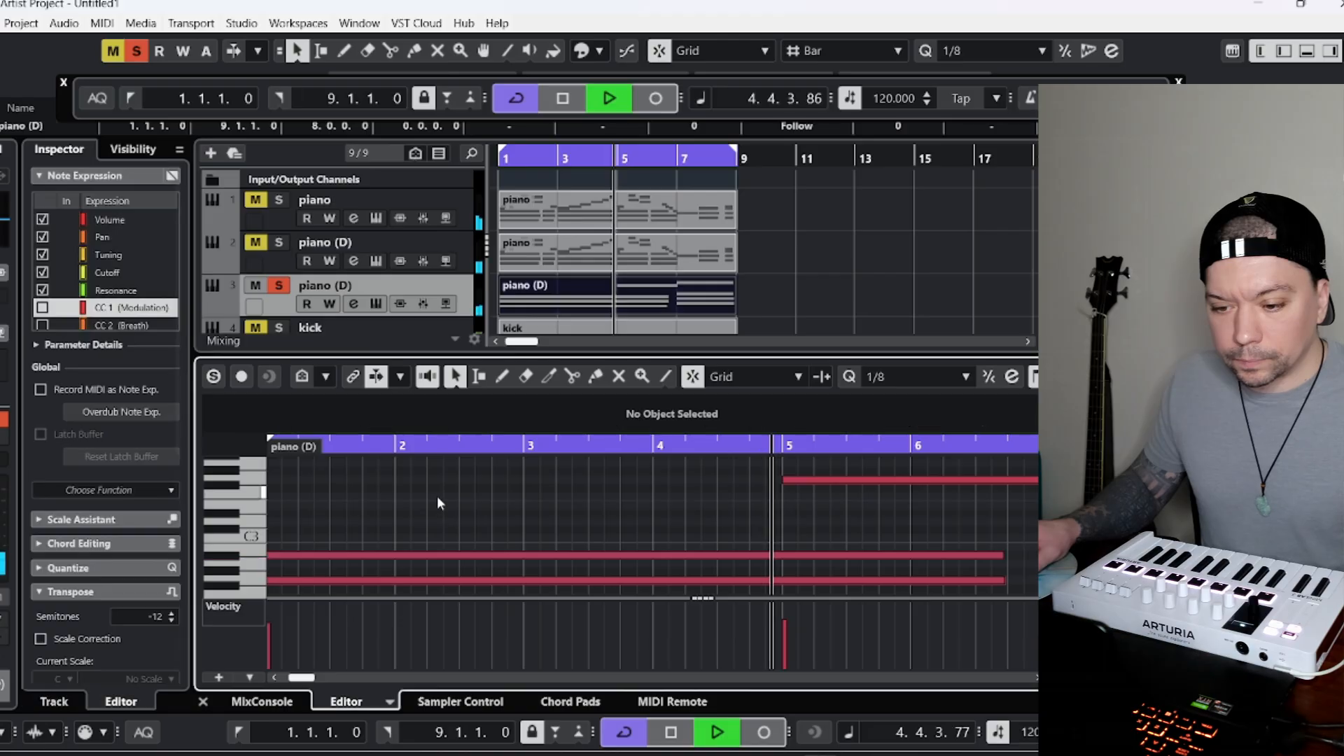
{"action": "left_click", "coordinate": [149, 616]}
{"action": "type", "text": "12"}
{"action": "key", "text": "Return"}
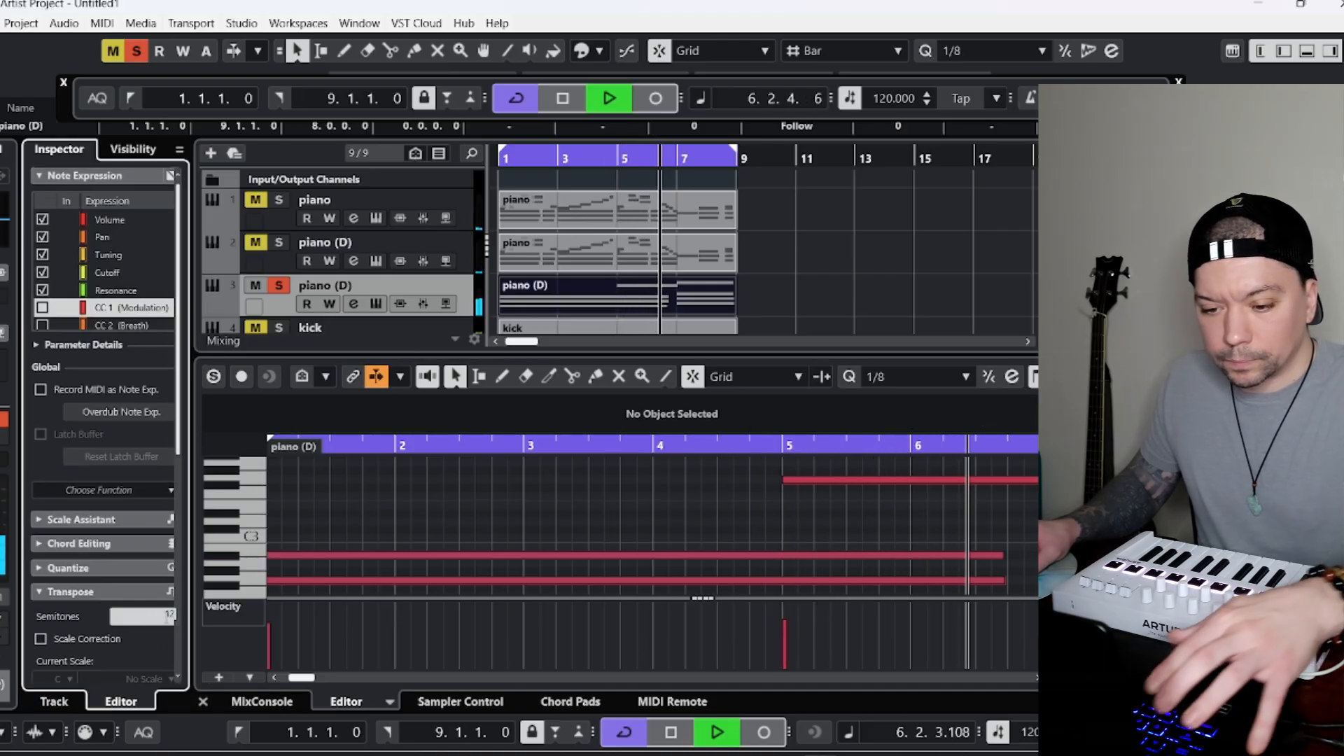
{"action": "scroll", "coordinate": [145, 595], "scroll_direction": "down", "scroll_amount": 3}
{"action": "left_click", "coordinate": [142, 610]}
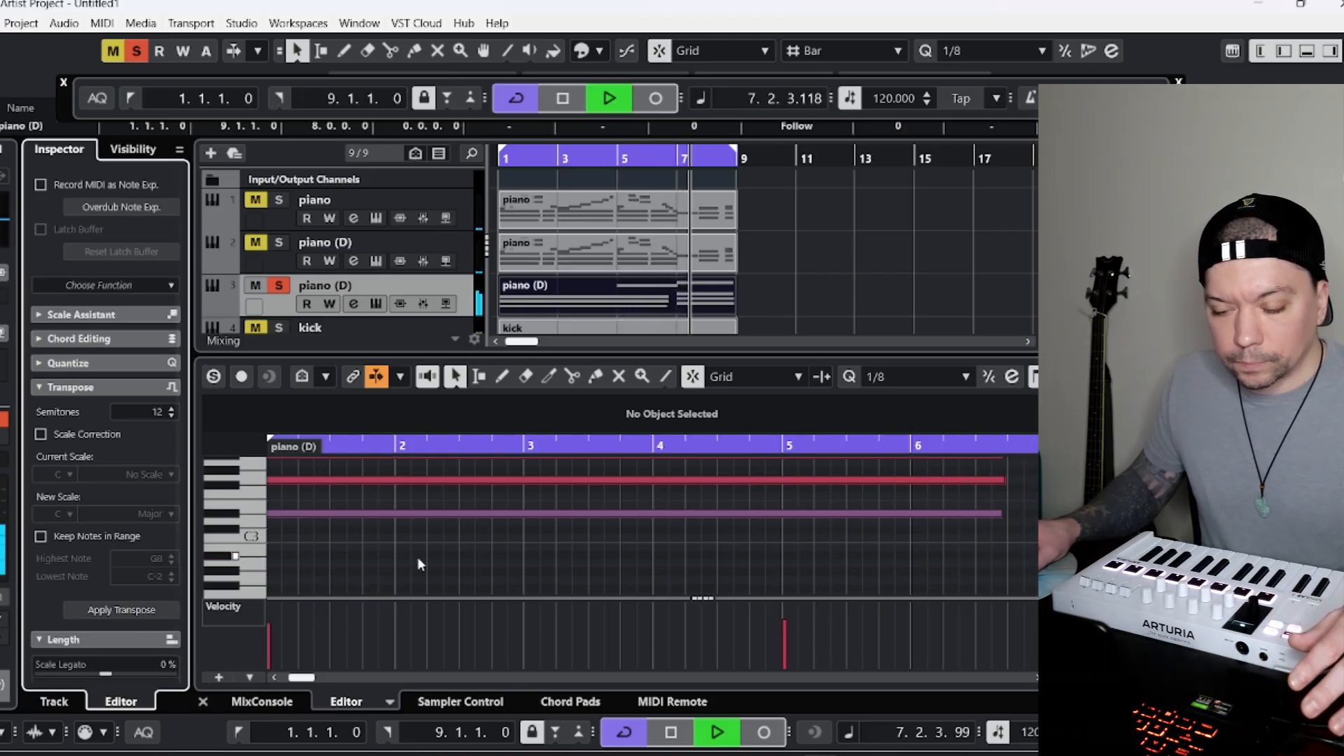
Replay from bar 1 without the solo and reduce the long-note track's volume to -18.5 dB.
{"action": "left_click", "coordinate": [503, 160]}
{"action": "left_click", "coordinate": [279, 286]}
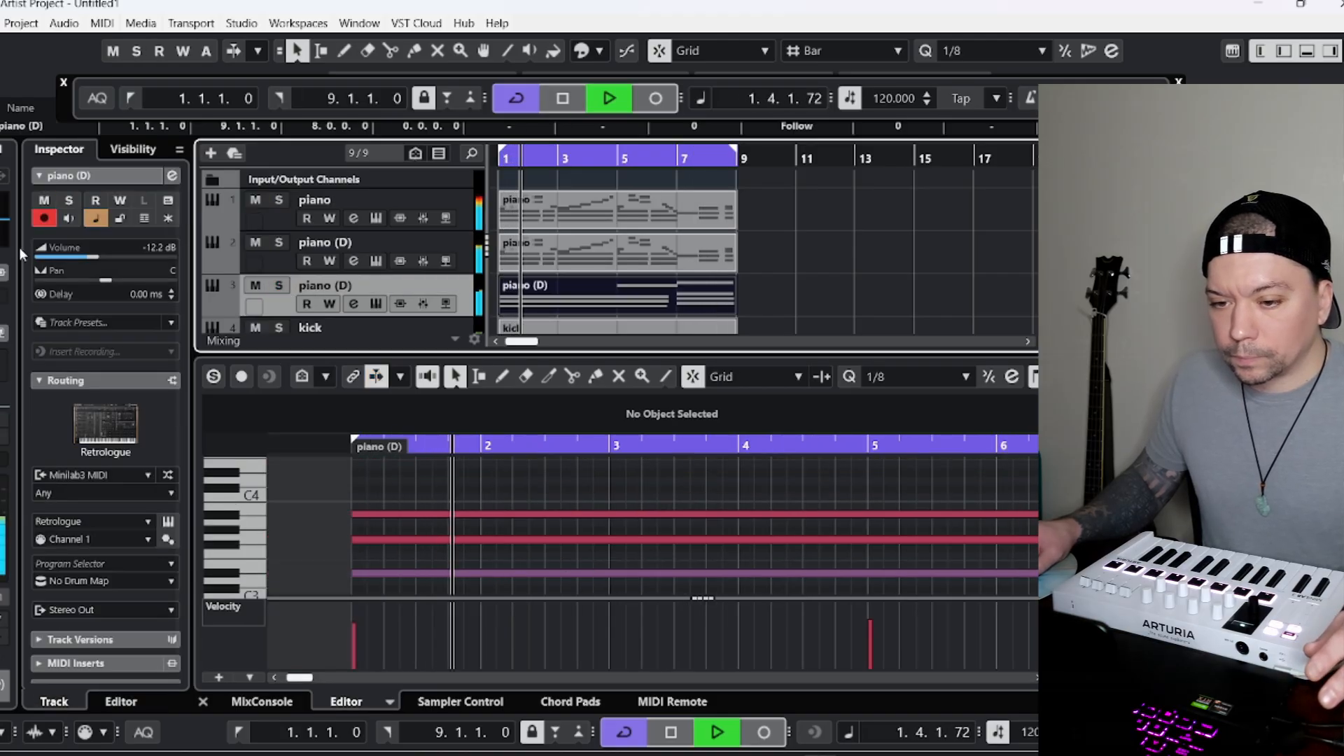
{"action": "left_click_drag", "start_coordinate": [105, 254], "coordinate": [77, 258]}
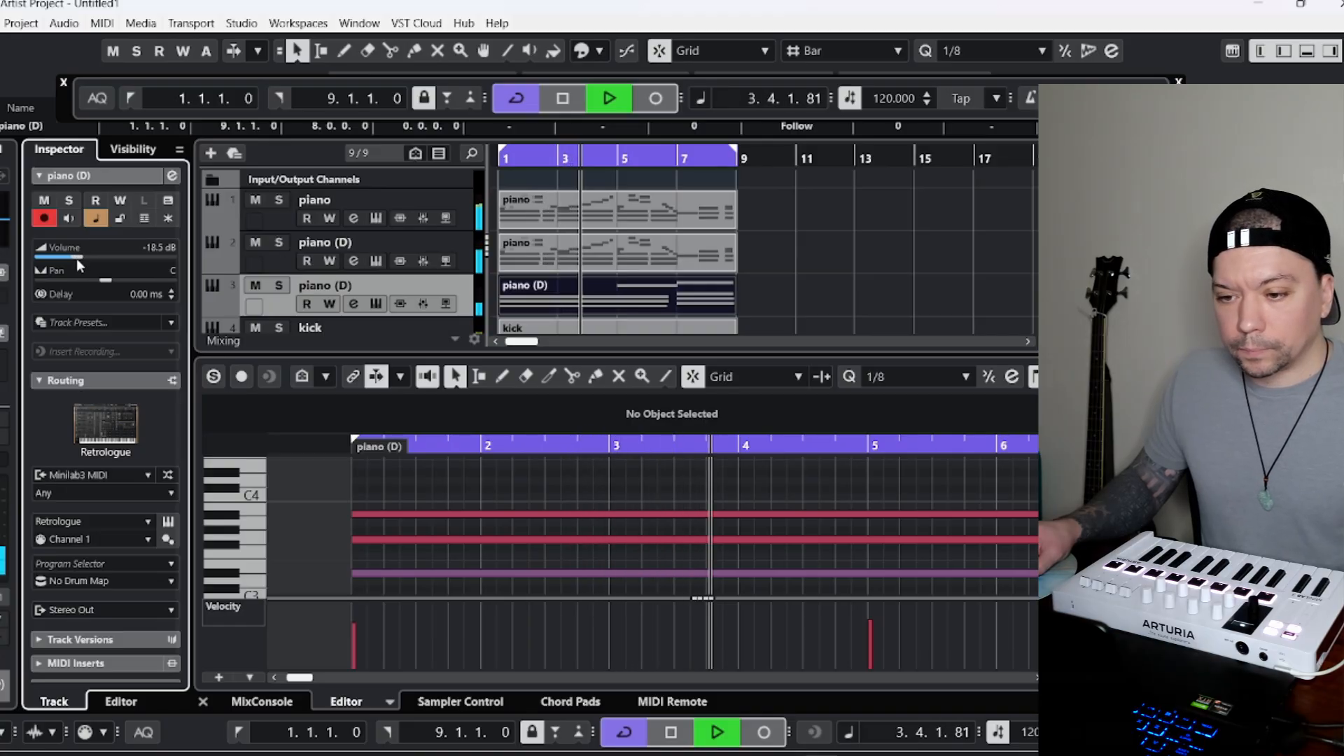
Rename the second track as "synth" and the third track as "chord pad".
{"action": "left_click", "coordinate": [274, 254]}
{"action": "double_click", "coordinate": [322, 242]}
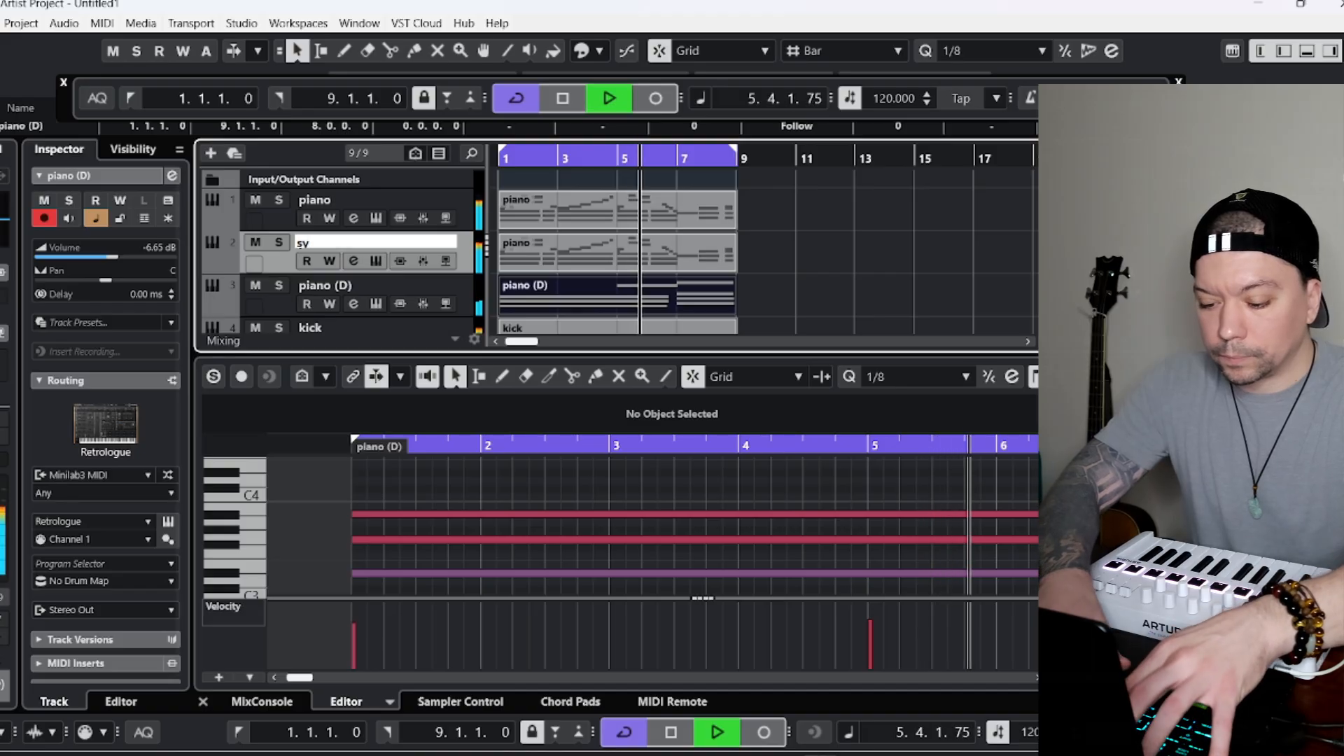
{"action": "key", "text": "Return"}
{"action": "type", "text": "synth"}
{"action": "key", "text": "Tab"}
{"action": "type", "text": "chor"}
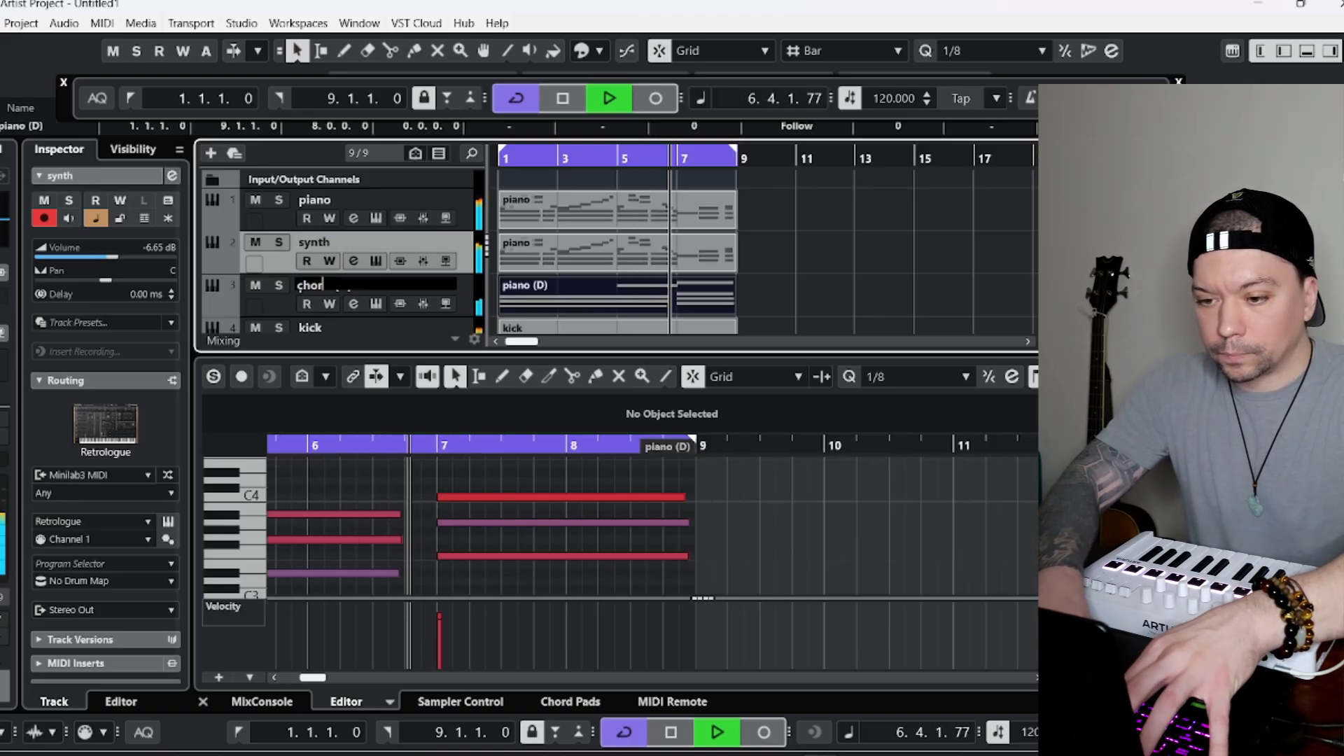
{"action": "type", "text": "d pad"}
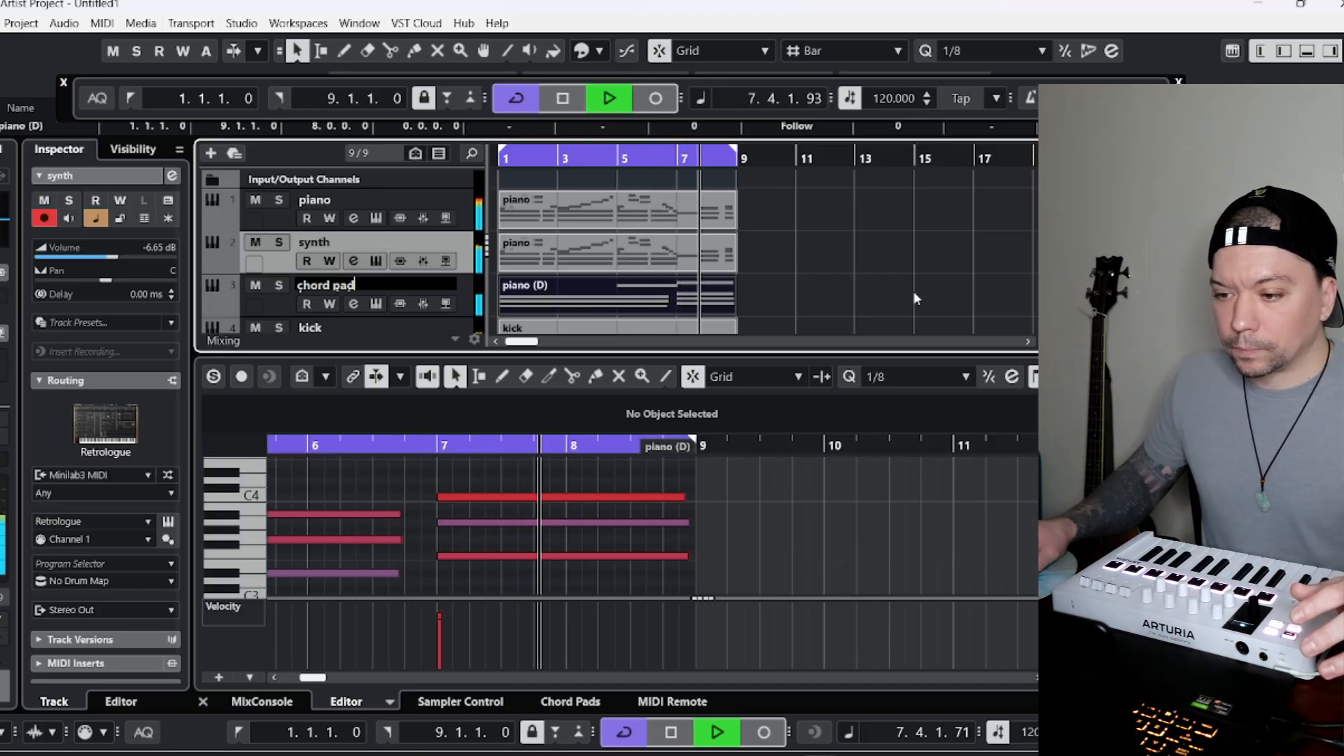
{"action": "key", "text": "Return"}
Set the chord pad track's volume to -23.6 dB and the synth track's volume to -9.86 dB.
{"action": "left_click", "coordinate": [259, 306]}
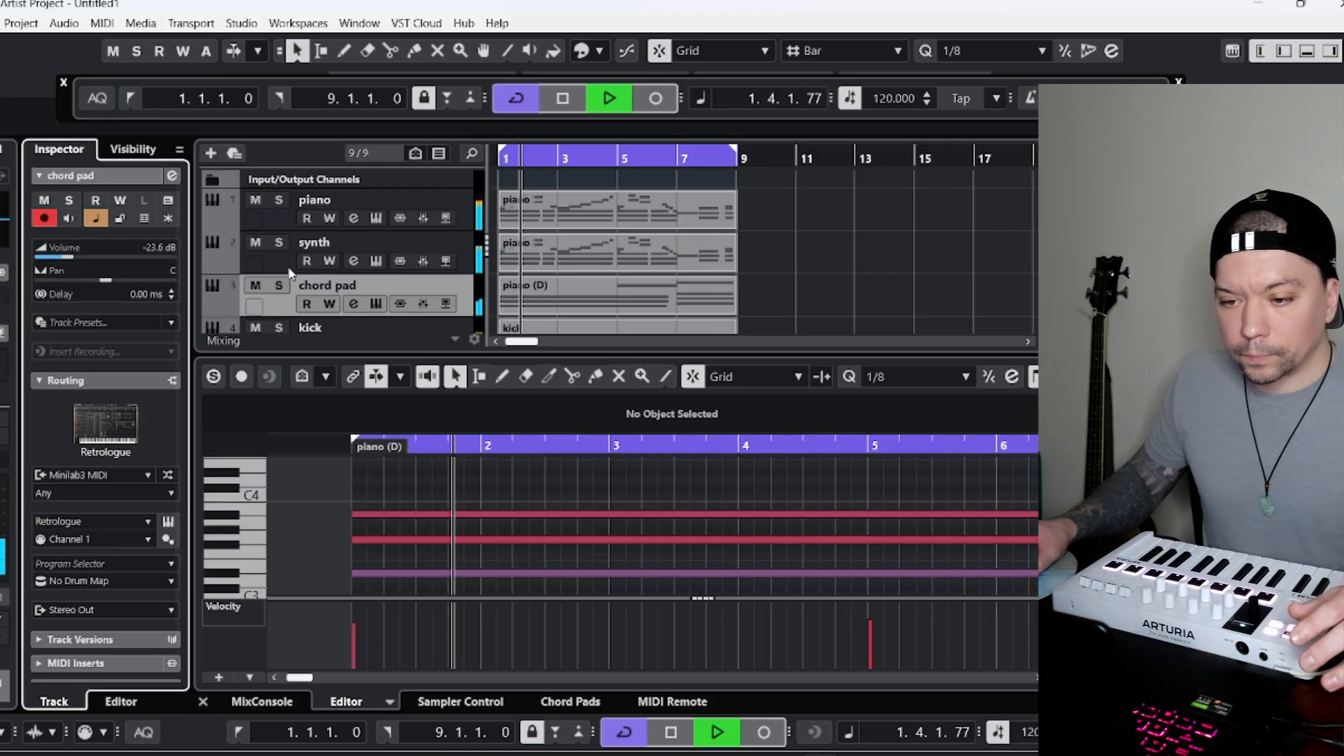
{"action": "key", "text": "Up"}
{"action": "left_click_drag", "start_coordinate": [141, 263], "coordinate": [103, 261]}
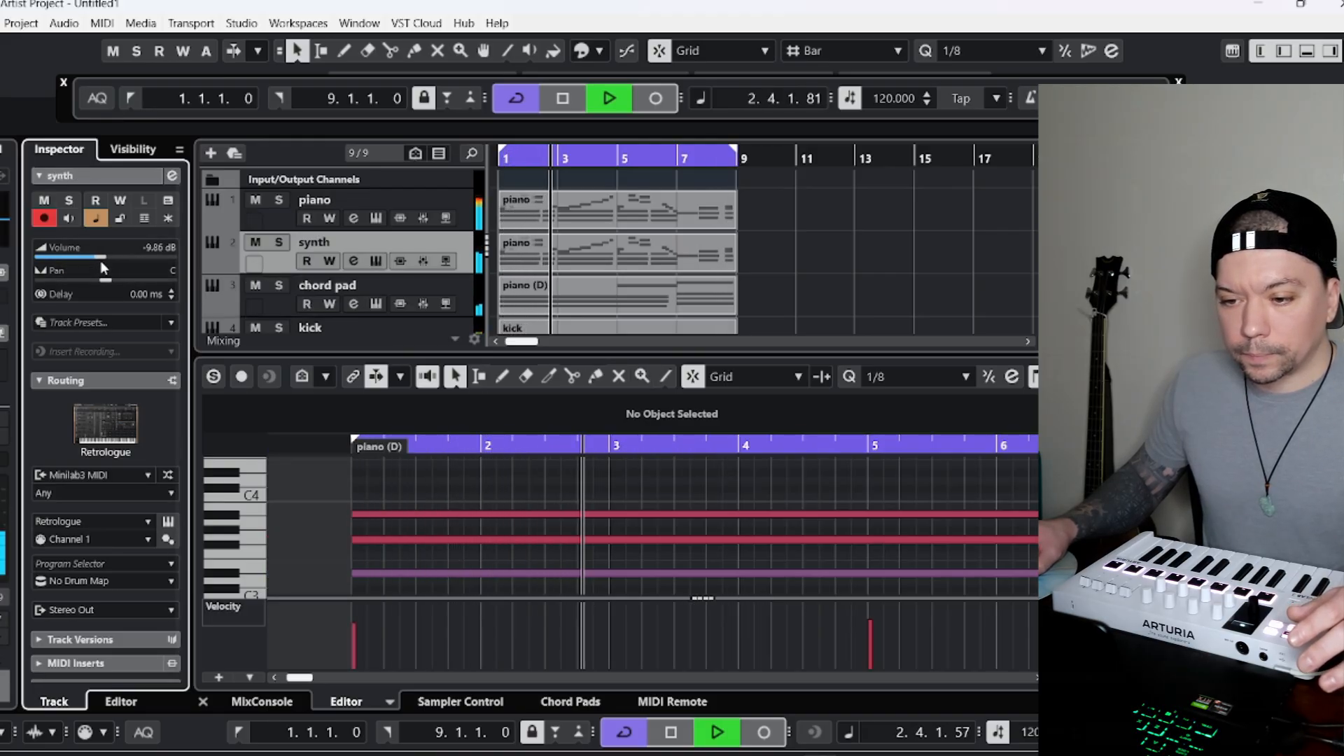
Set the hh track's volume to -9.59 dB.
{"action": "scroll", "coordinate": [202, 256], "scroll_direction": "down", "scroll_amount": 5}
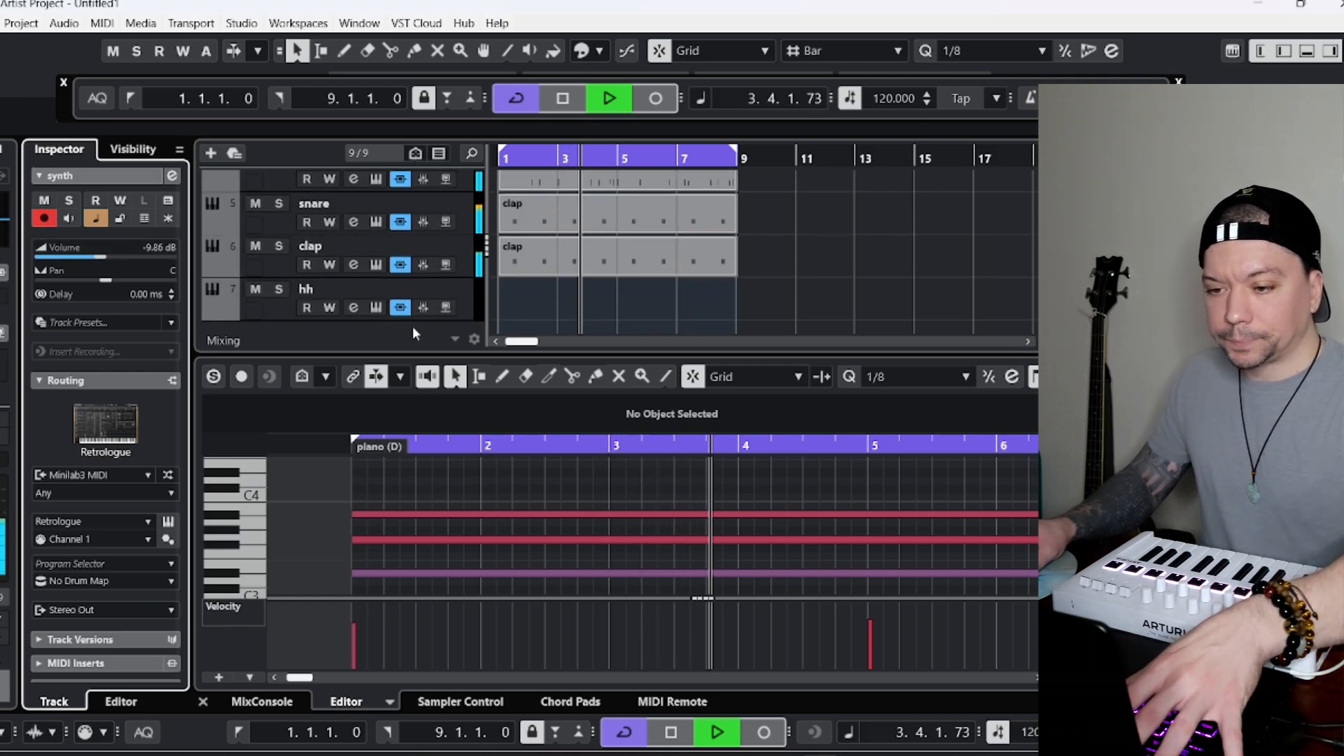
{"action": "left_click", "coordinate": [262, 312]}
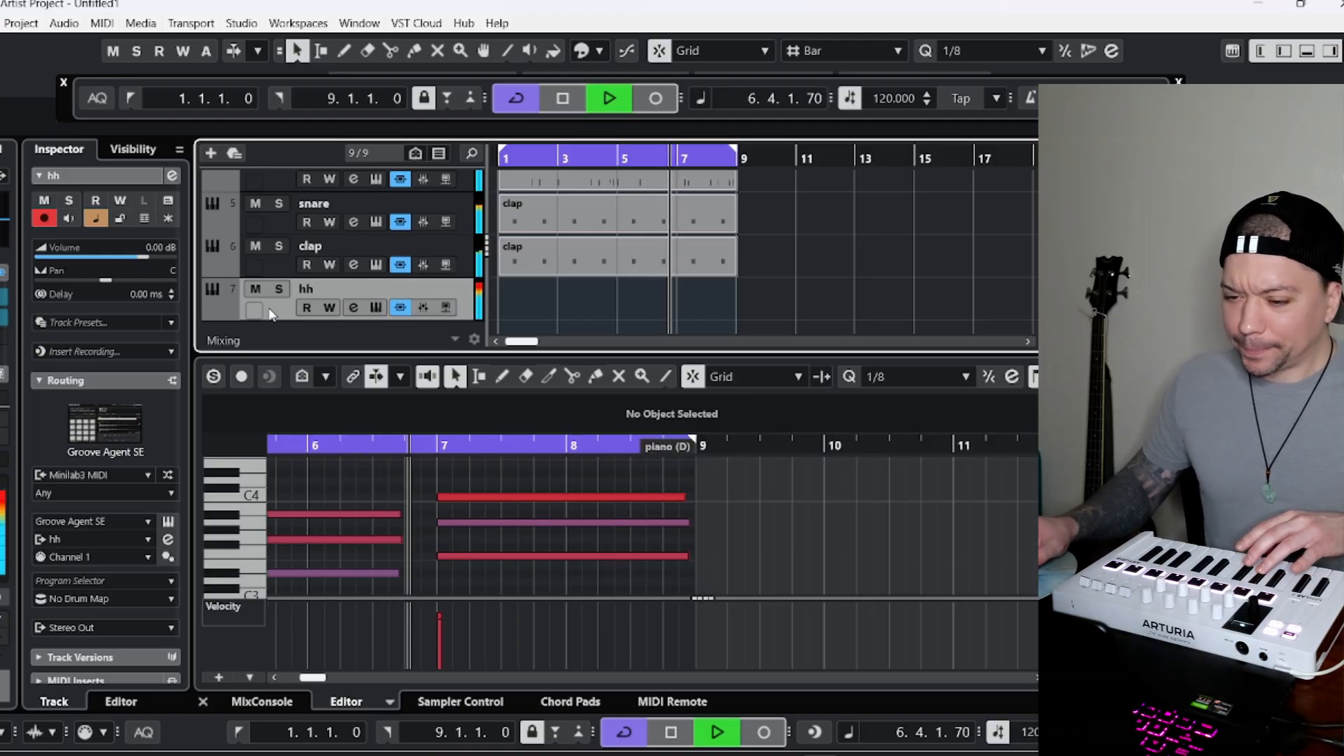
{"action": "left_click_drag", "start_coordinate": [142, 257], "coordinate": [102, 259]}
Add an instrument track with Retrologue below the hh track, using the Minilab3 MIDI input and Stereo Out.
{"action": "right_click", "coordinate": [292, 325]}
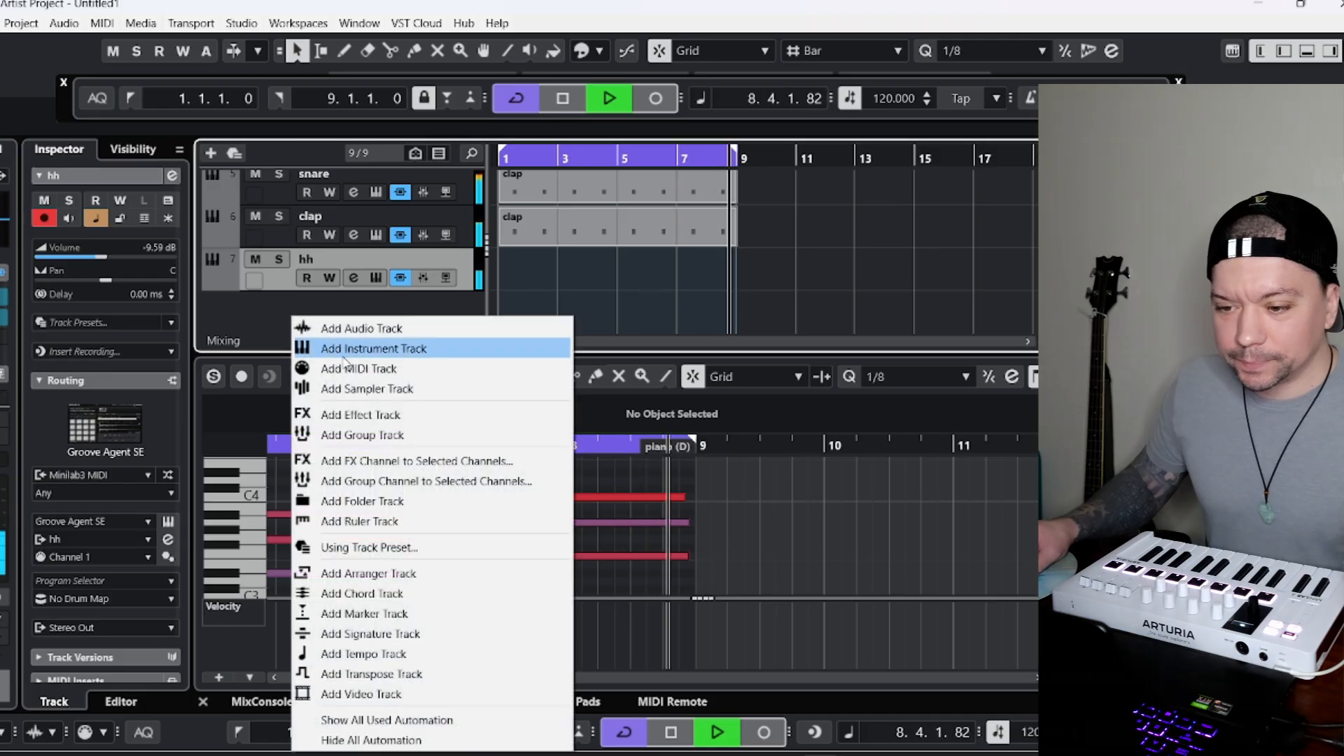
{"action": "left_click", "coordinate": [336, 346]}
{"action": "left_click", "coordinate": [714, 349]}
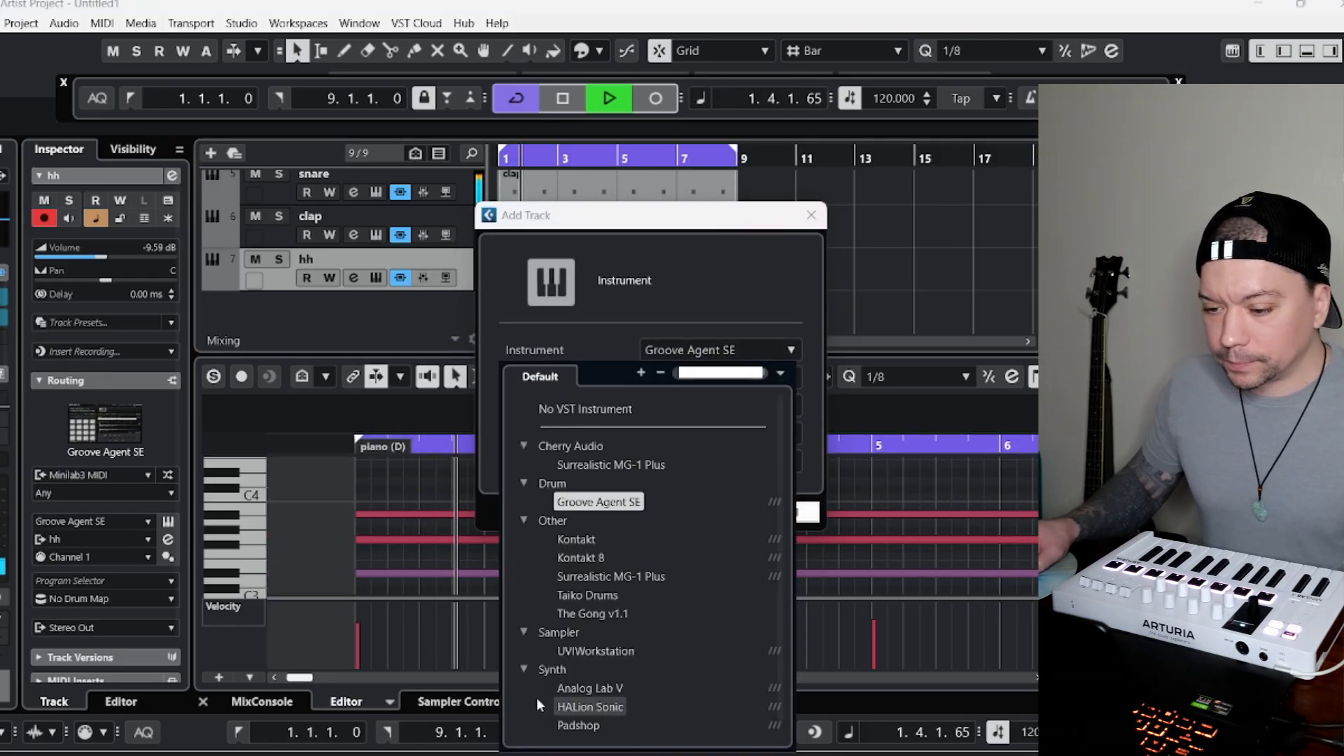
{"action": "left_click", "coordinate": [582, 724]}
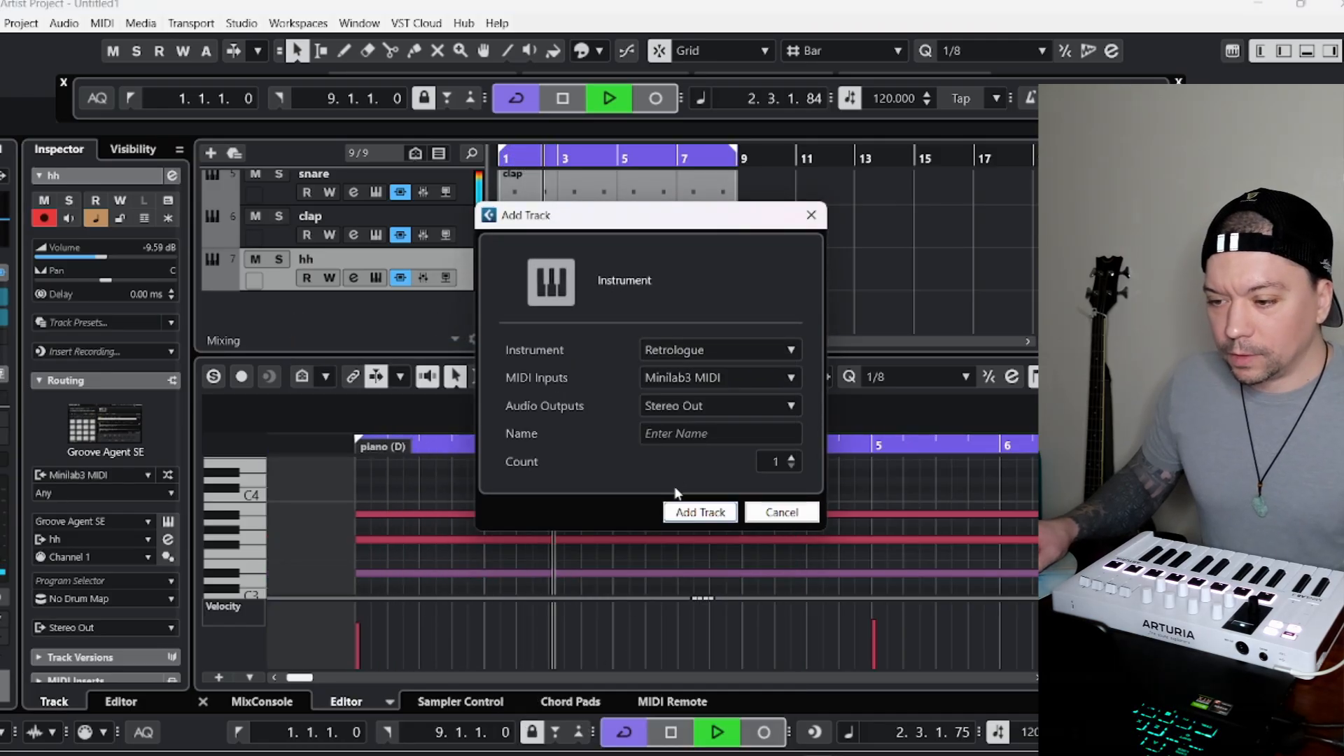
{"action": "left_click", "coordinate": [700, 521]}
Search the Retrologue presets for "sub" and load the Sub Sonic preset into the new track.
{"action": "left_click", "coordinate": [686, 160]}
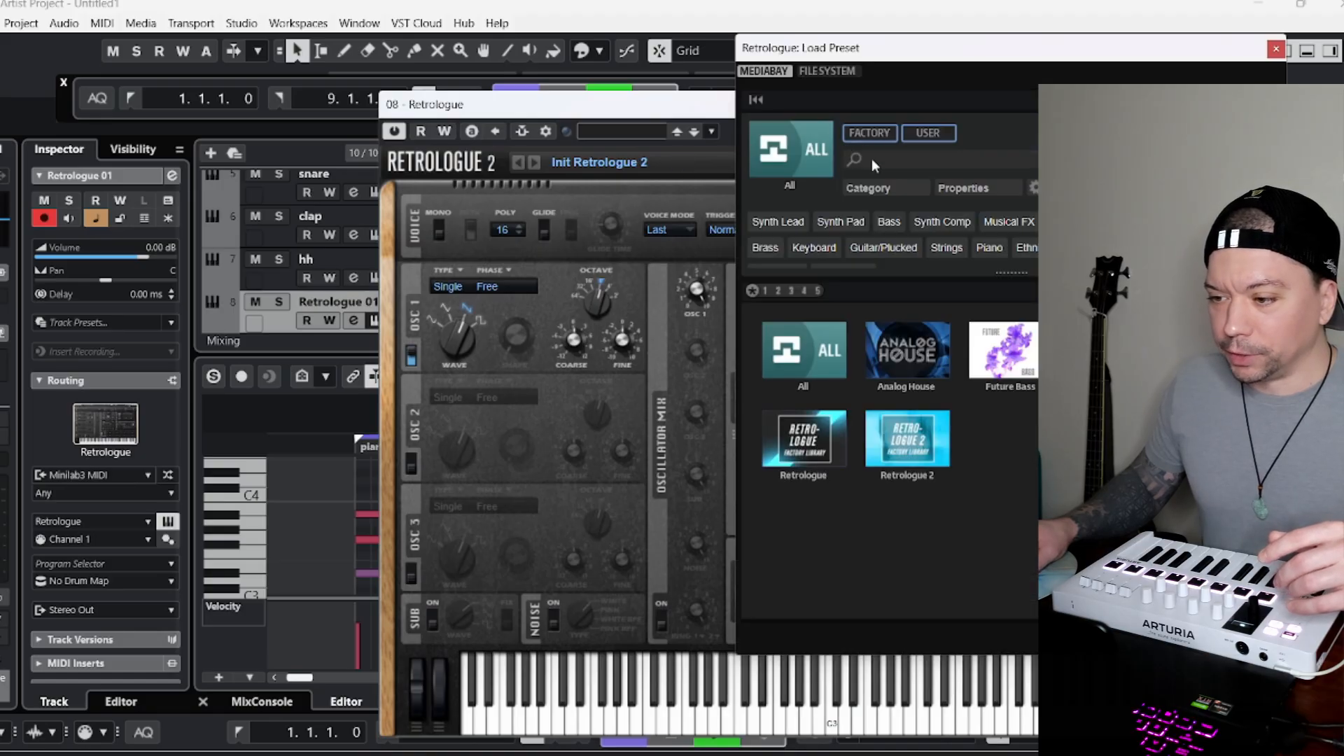
{"action": "type", "text": "sub"}
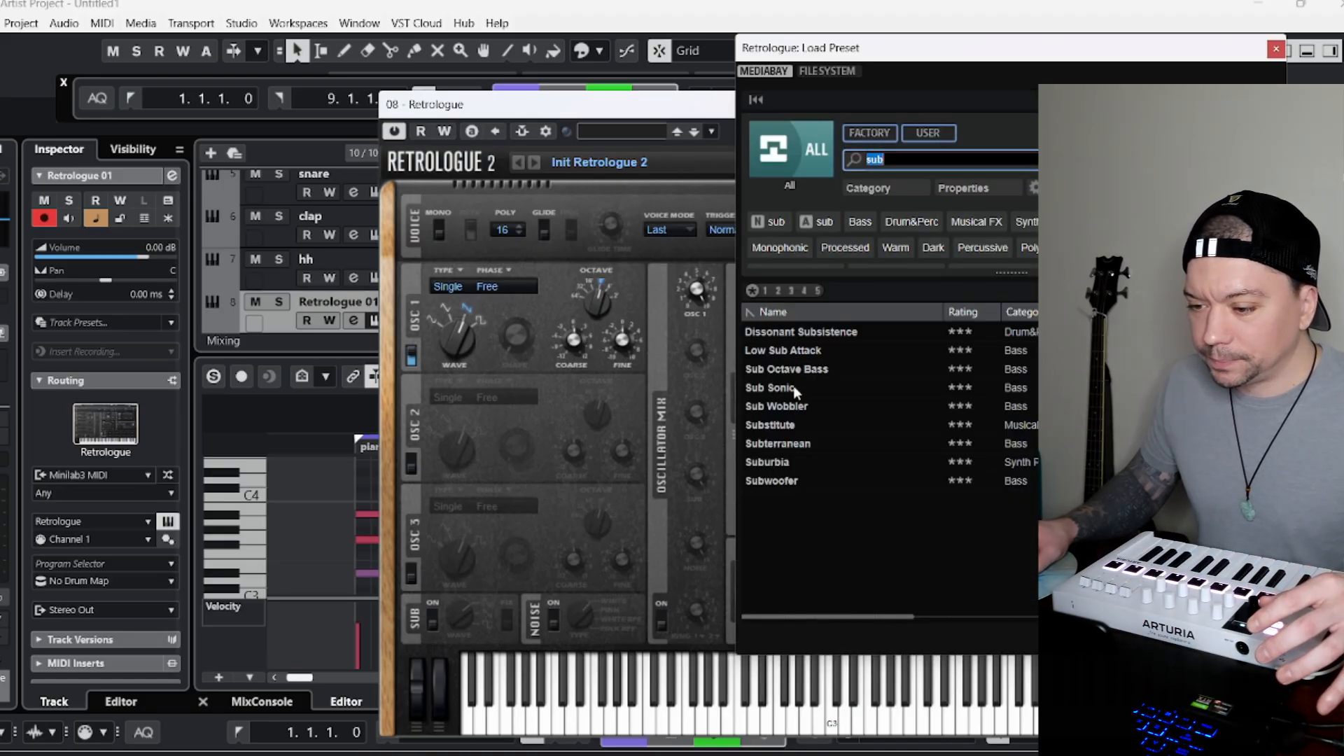
{"action": "left_click", "coordinate": [792, 387]}
{"action": "left_click", "coordinate": [1276, 50]}
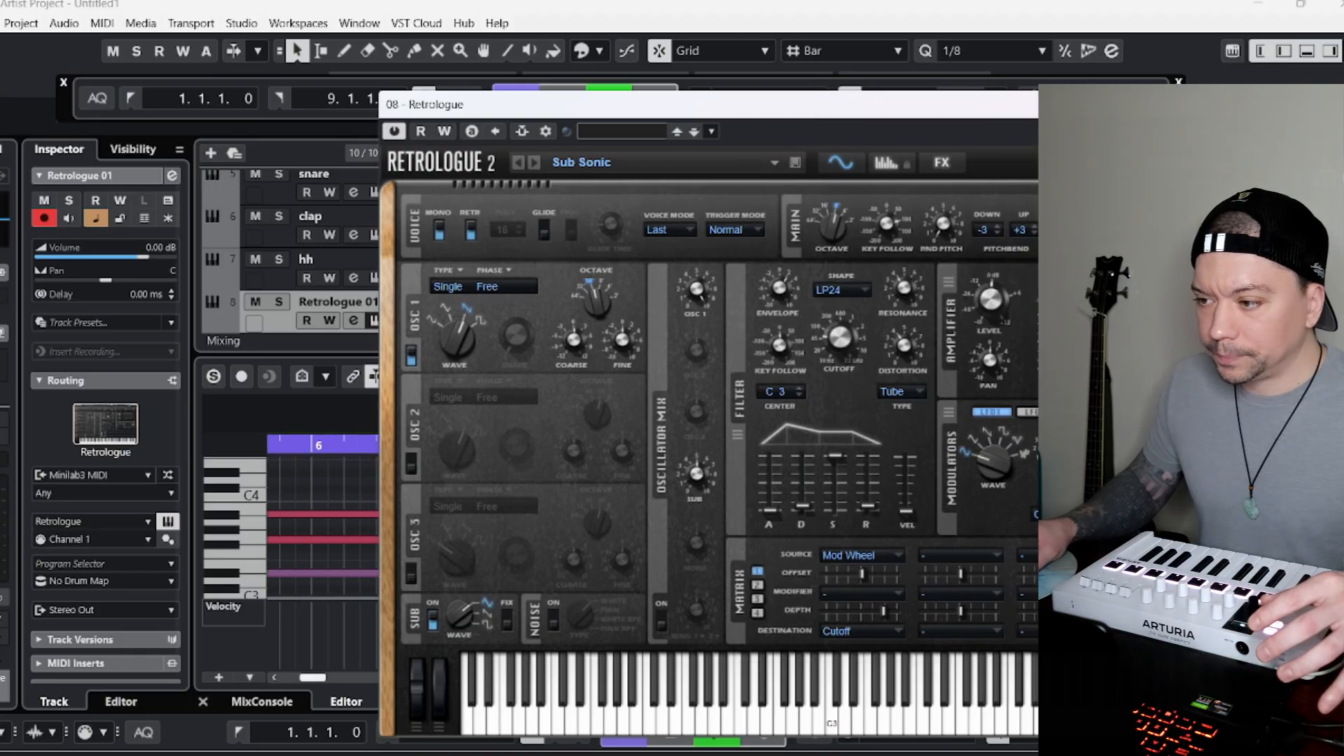
{"action": "left_click", "coordinate": [1264, 105]}
Duplicate the Sub Sonic track and load the Sub Wobbler preset into the copy's Retrologue.
{"action": "right_click", "coordinate": [255, 315]}
{"action": "left_click", "coordinate": [284, 376]}
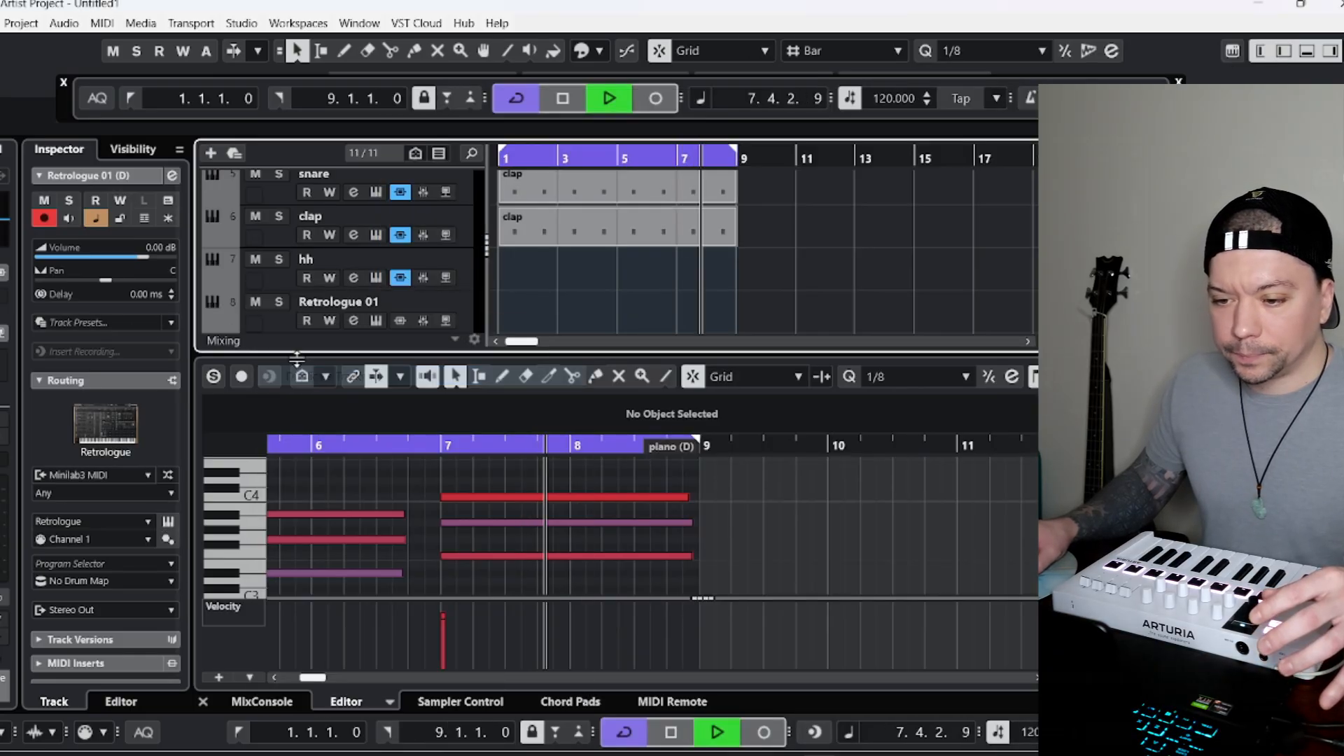
{"action": "scroll", "coordinate": [401, 309], "scroll_direction": "down", "scroll_amount": 2}
{"action": "left_click", "coordinate": [167, 521]}
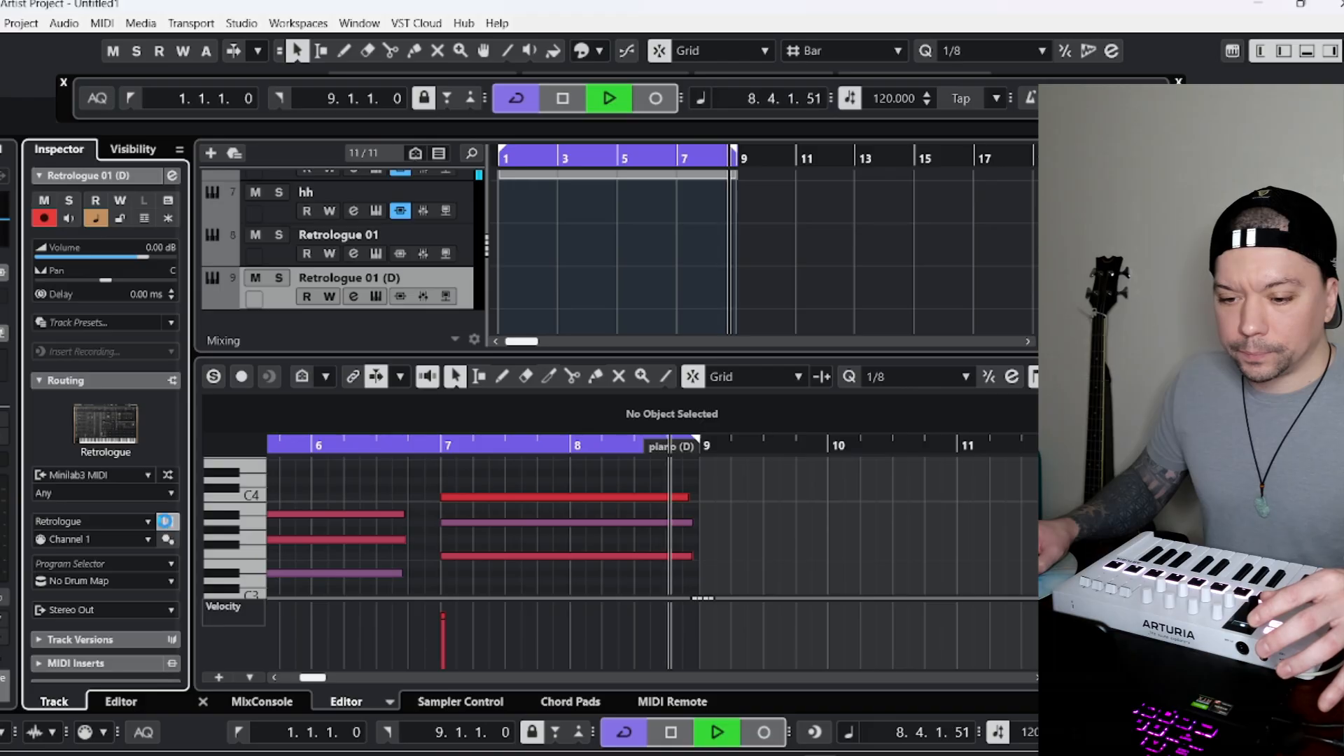
{"action": "left_click", "coordinate": [377, 450]}
{"action": "left_click", "coordinate": [809, 411]}
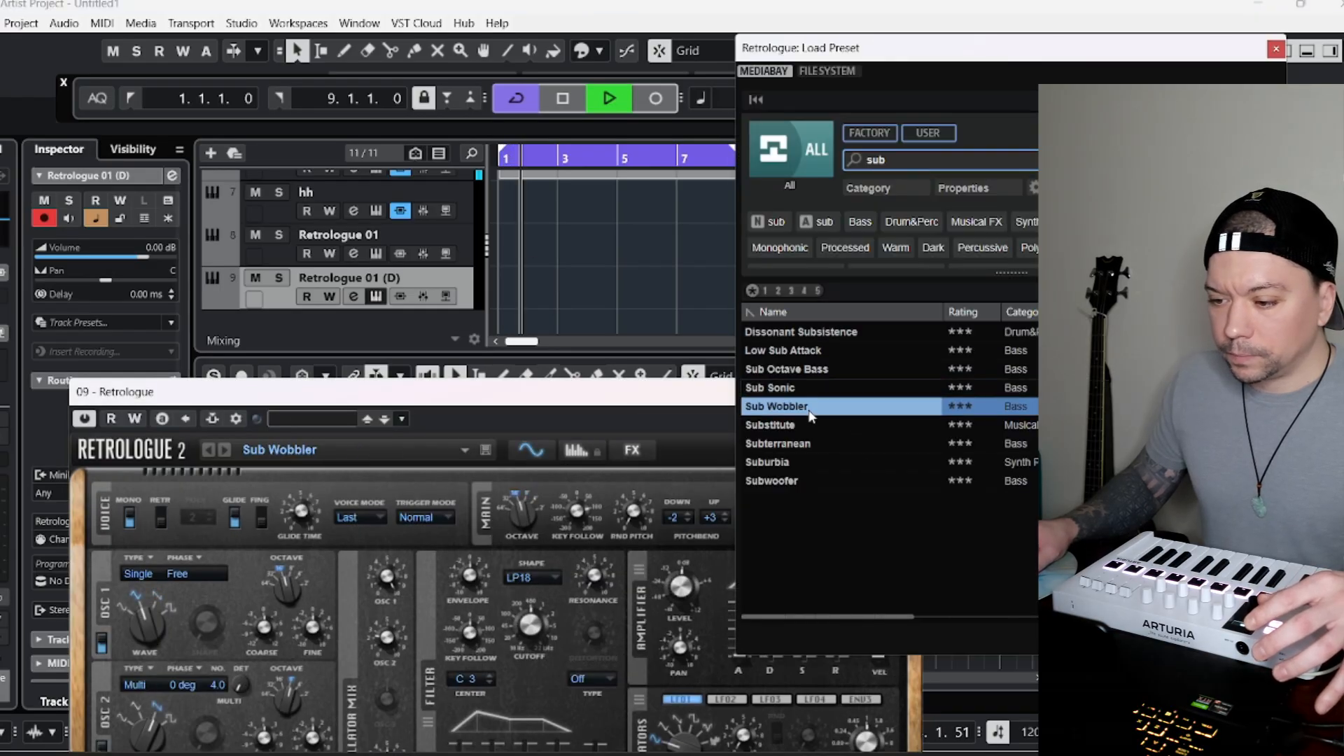
{"action": "left_click", "coordinate": [1276, 52]}
{"action": "left_click", "coordinate": [912, 392]}
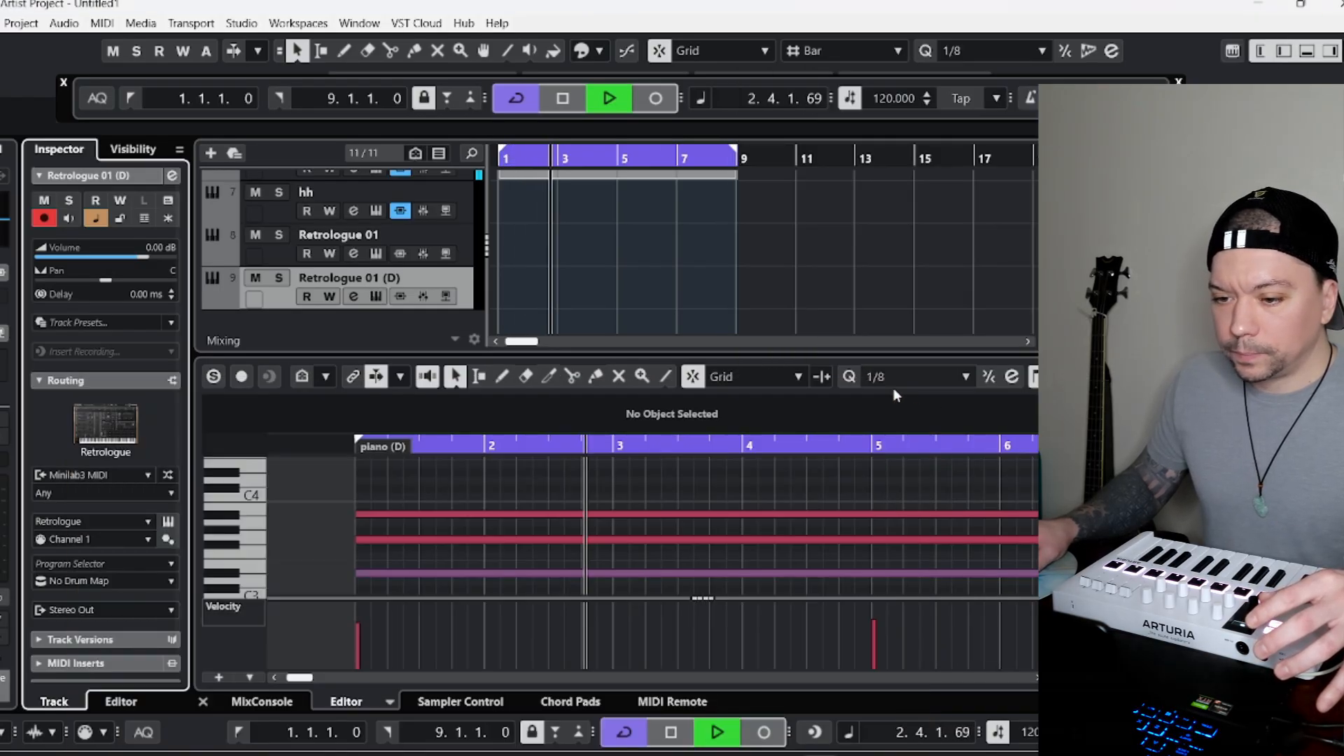
Rename the Sub Sonic track as "bass" and its Sub Wobbler copy as "baass 2".
{"action": "double_click", "coordinate": [338, 234]}
{"action": "type", "text": "bass"}
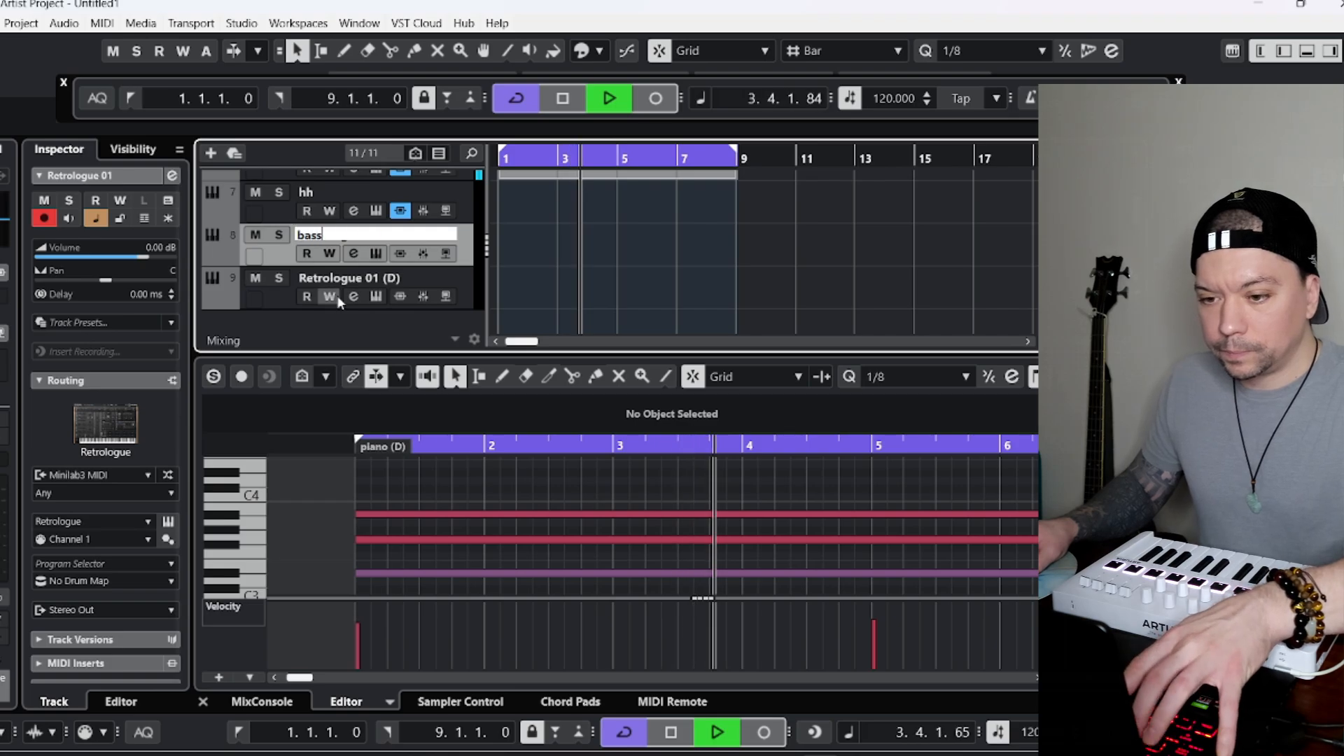
{"action": "left_click", "coordinate": [346, 276]}
{"action": "double_click", "coordinate": [365, 276]}
{"action": "type", "text": "baass 2"}
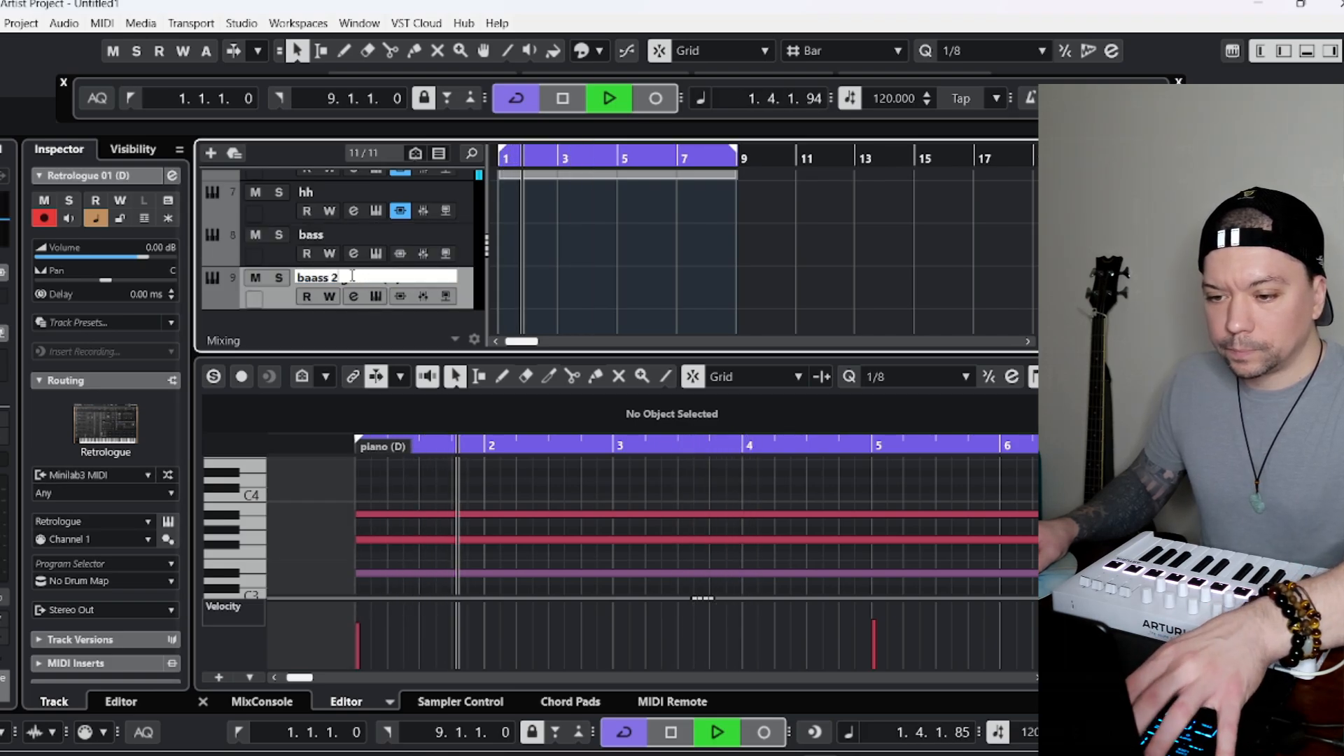
{"action": "key", "text": "Return"}
Play the song from bar 1 with the bass track selected and examine the channel levels in the MixConsole.
{"action": "scroll", "coordinate": [496, 209], "scroll_direction": "up", "scroll_amount": 2}
{"action": "key", "text": "space"}
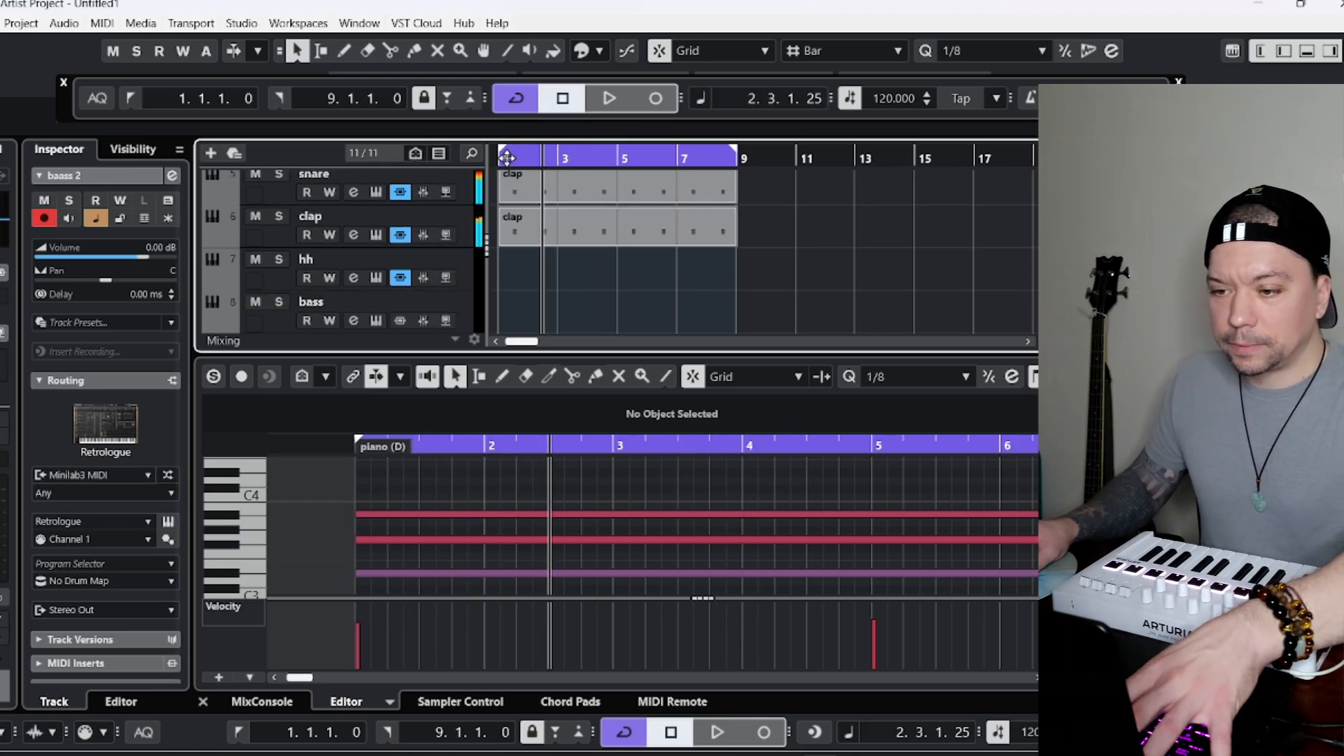
{"action": "scroll", "coordinate": [350, 266], "scroll_direction": "down", "scroll_amount": 1}
{"action": "left_click", "coordinate": [266, 292]}
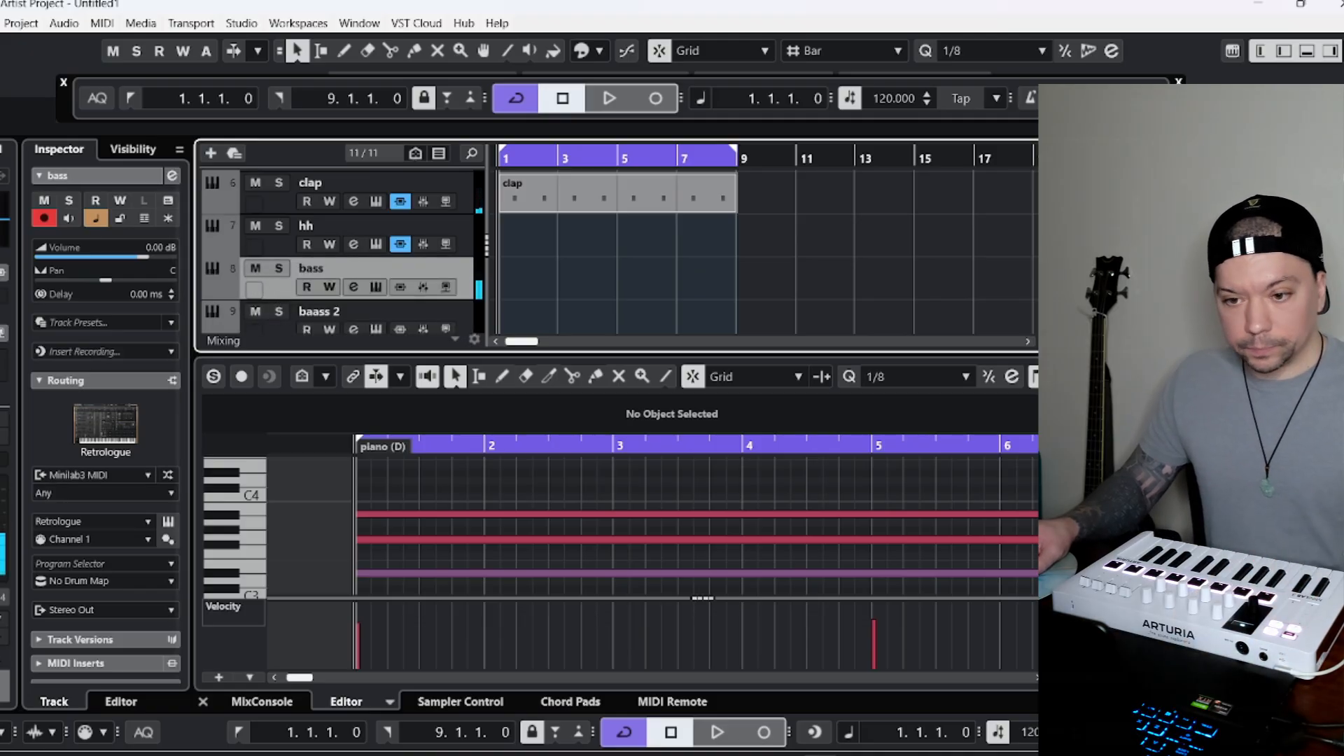
{"action": "left_click", "coordinate": [608, 98]}
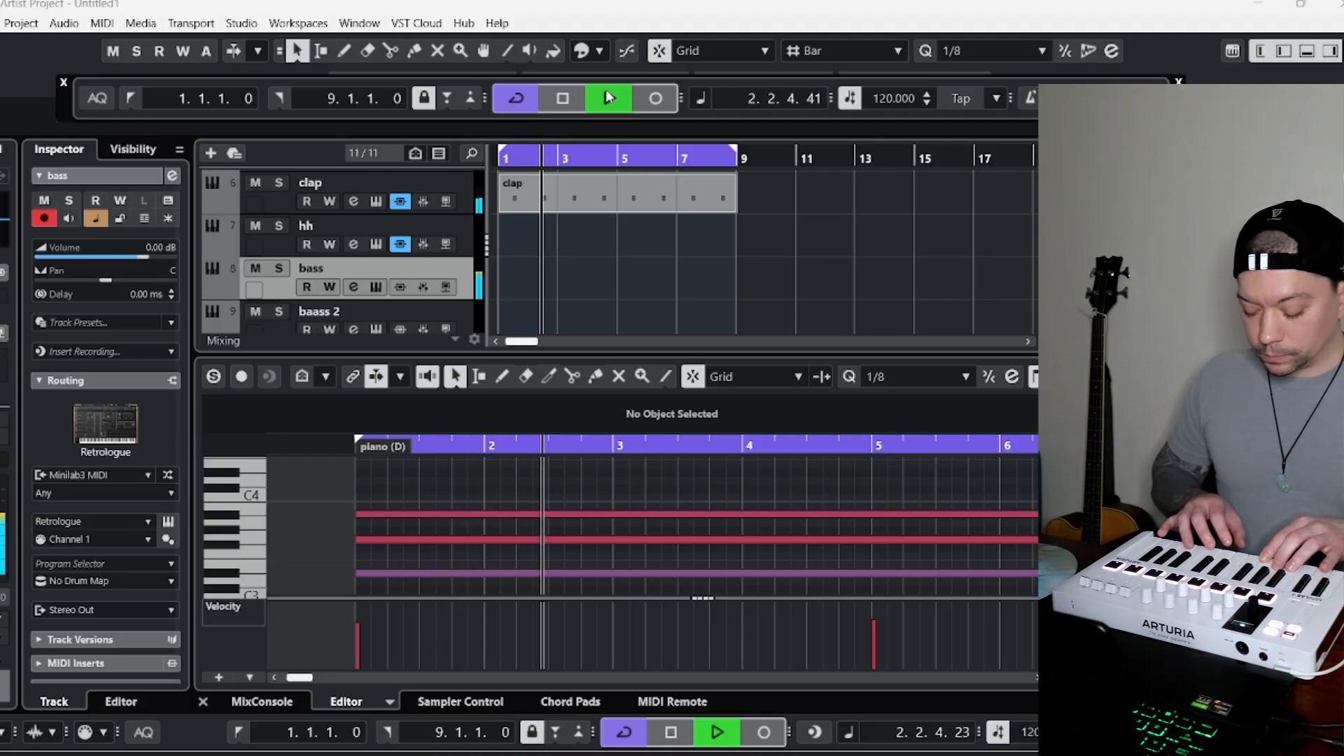
{"action": "scroll", "coordinate": [443, 247], "scroll_direction": "up", "scroll_amount": 5}
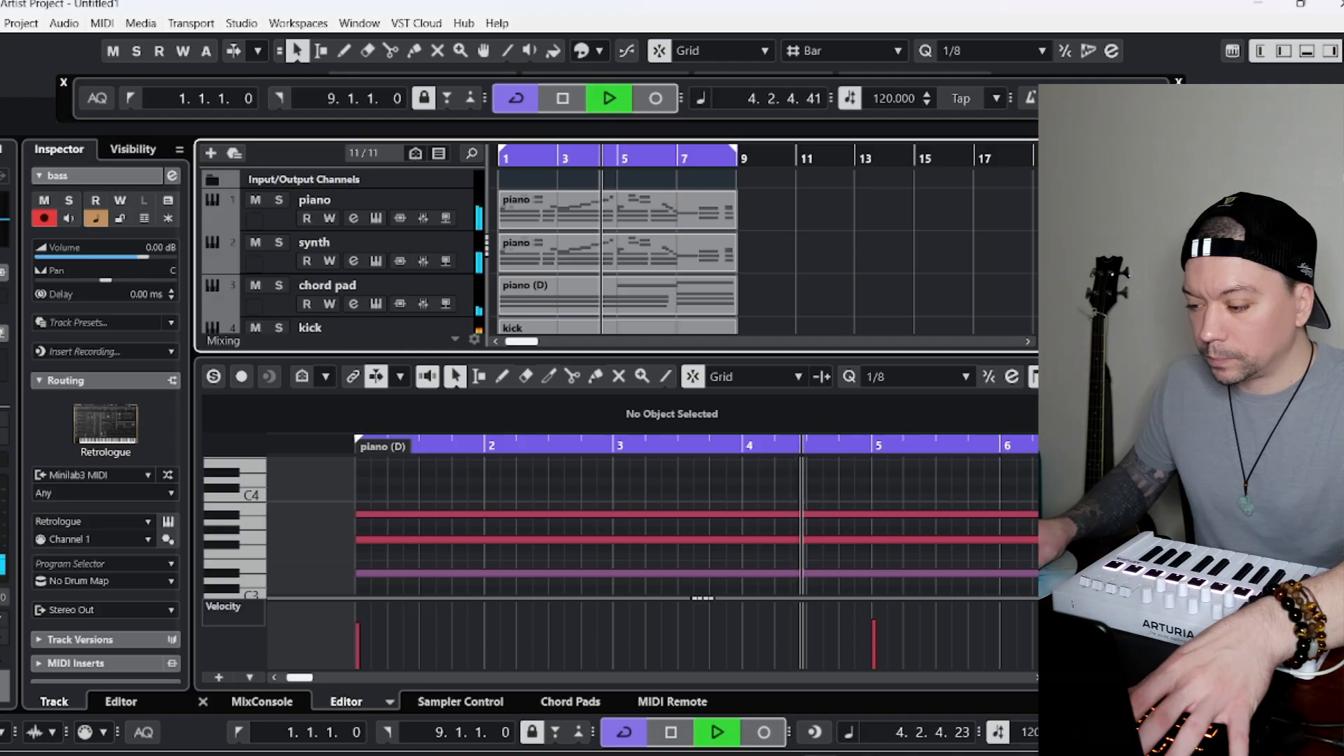
{"action": "left_click", "coordinate": [286, 702]}
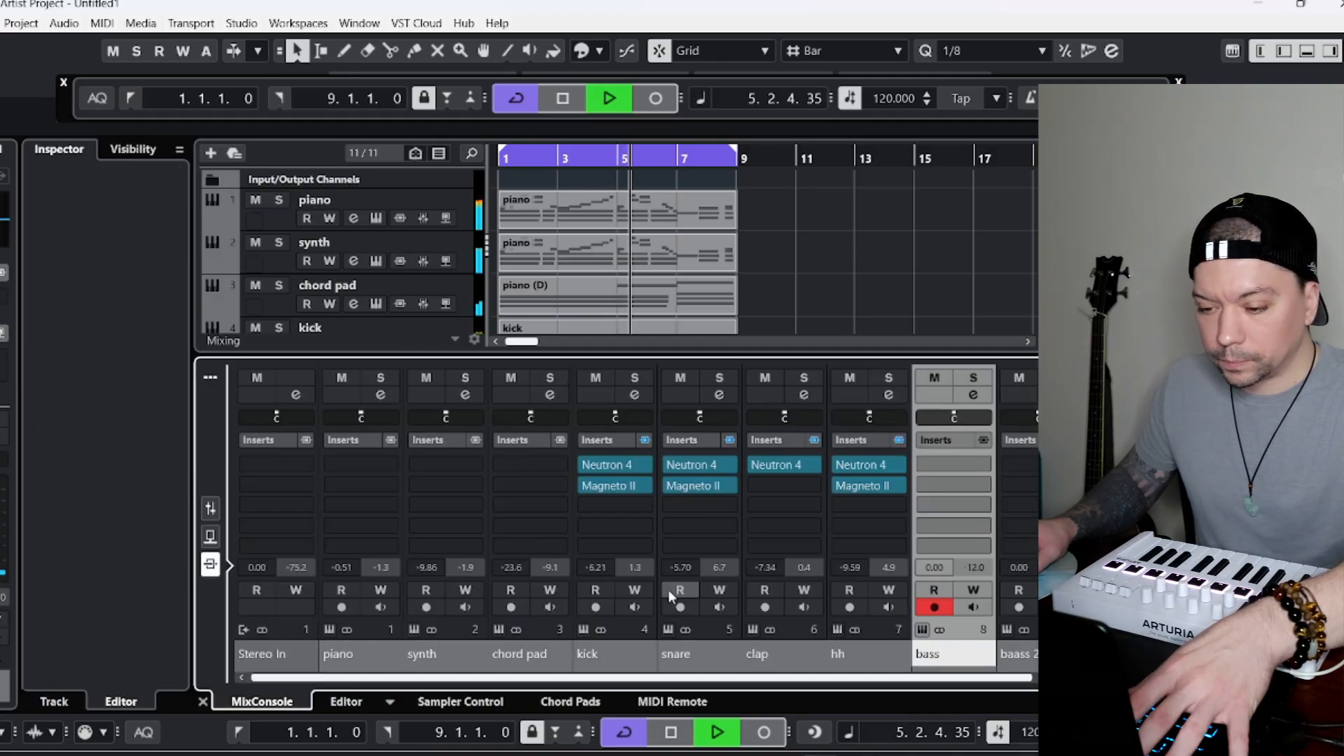
{"action": "left_click", "coordinate": [349, 704]}
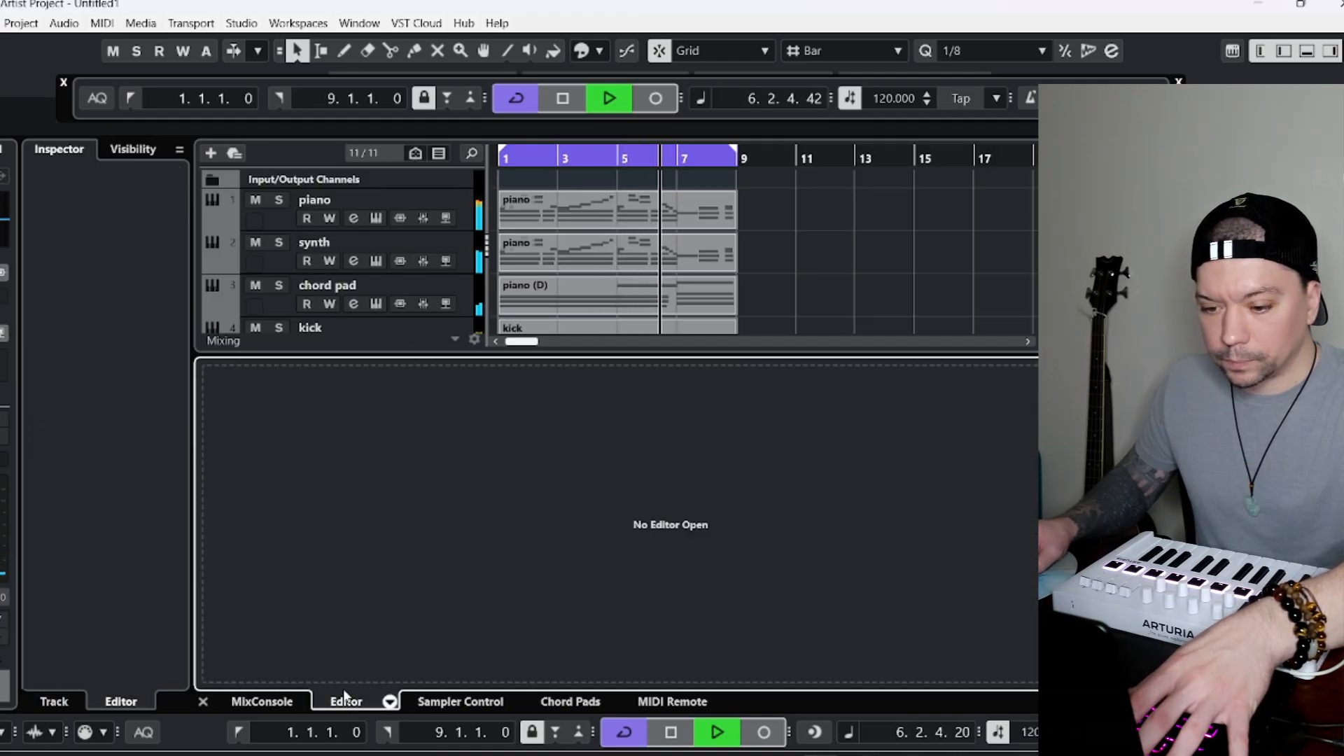
Link all channels from piano to baass 2 in the MixConsole and raise their volumes together by about 1.8 dB.
{"action": "left_click", "coordinate": [284, 703]}
{"action": "left_click", "coordinate": [210, 509]}
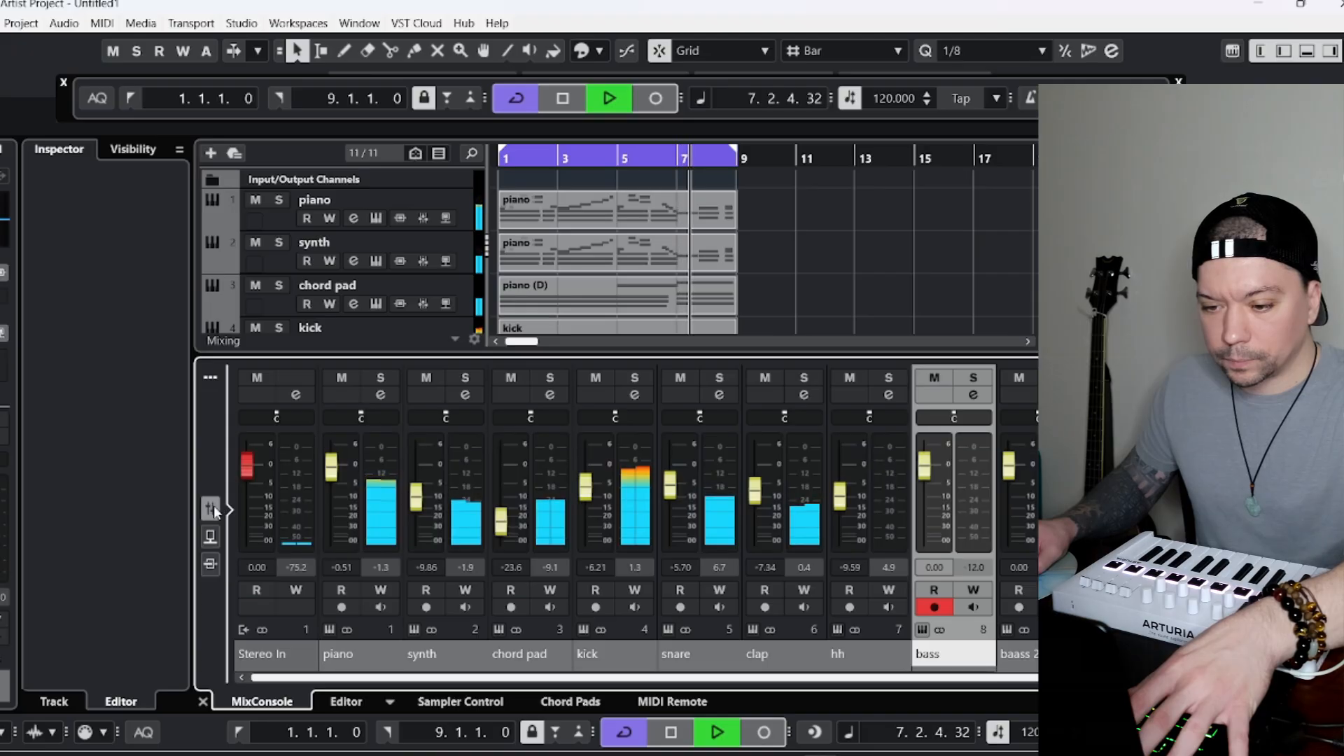
{"action": "key", "text": "space"}
{"action": "left_click", "coordinate": [349, 654]}
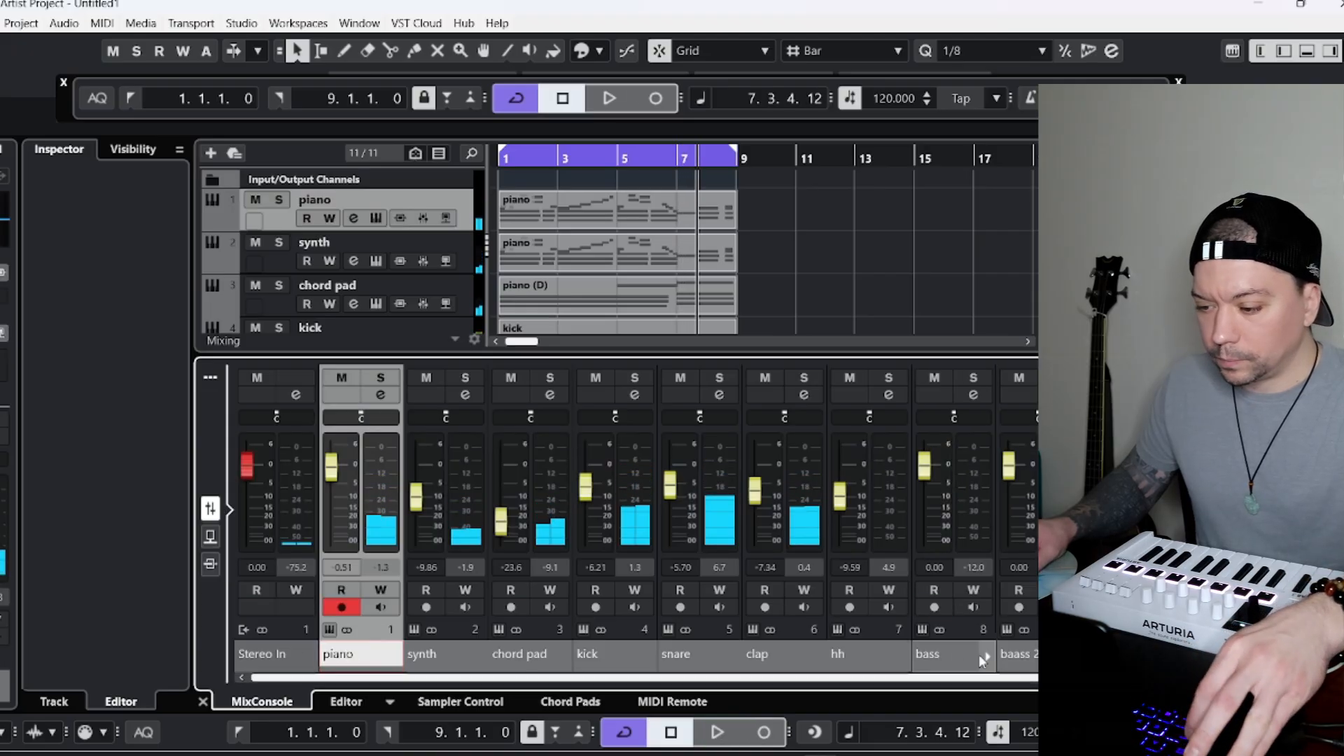
{"action": "left_click", "coordinate": [1020, 662], "text": "shift"}
{"action": "right_click", "coordinate": [1020, 655]}
{"action": "left_click", "coordinate": [1032, 330]}
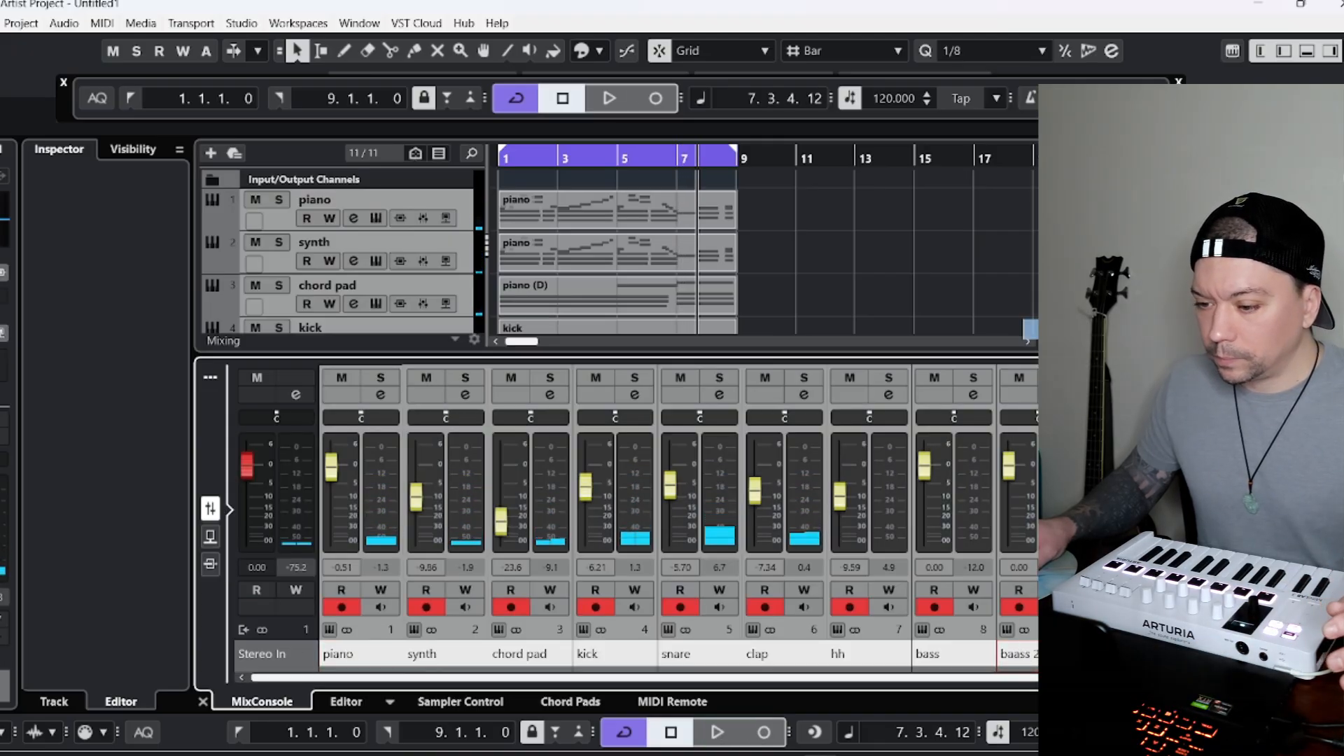
{"action": "left_click_drag", "start_coordinate": [754, 504], "coordinate": [758, 498]}
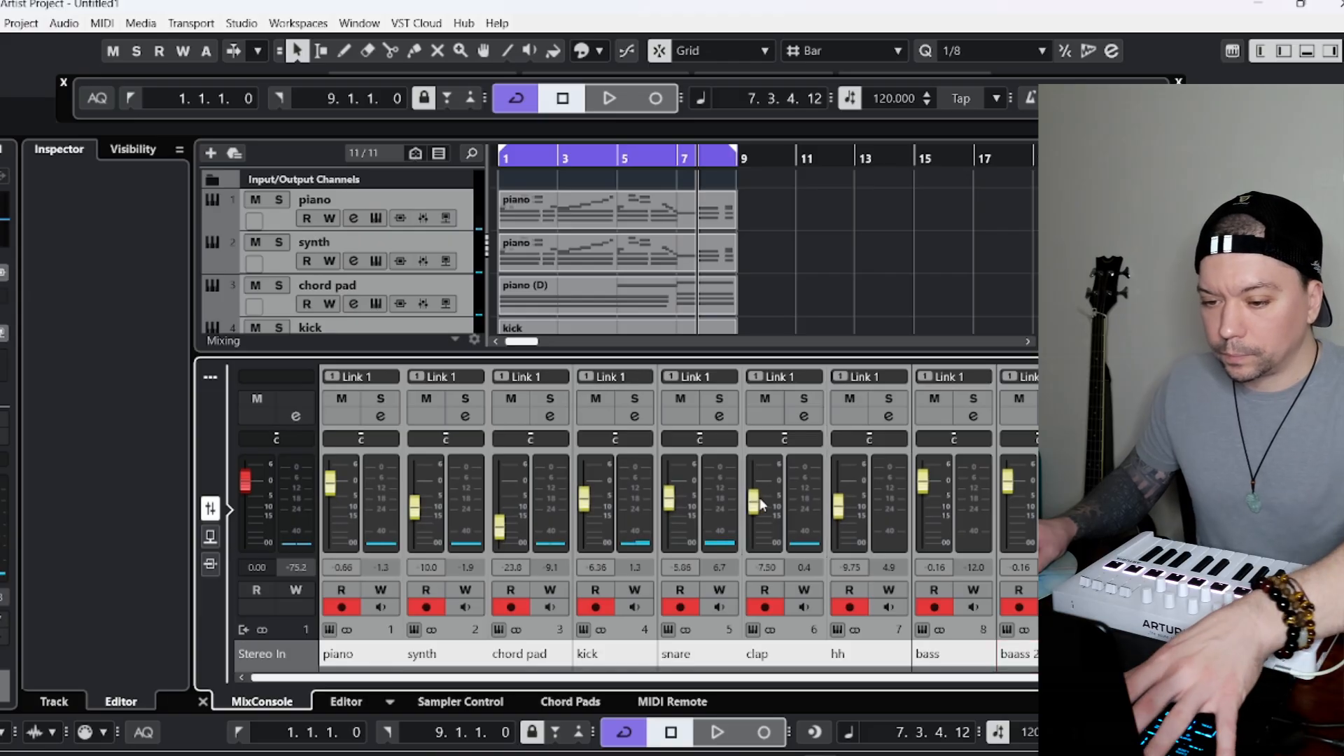
{"action": "key", "text": "space"}
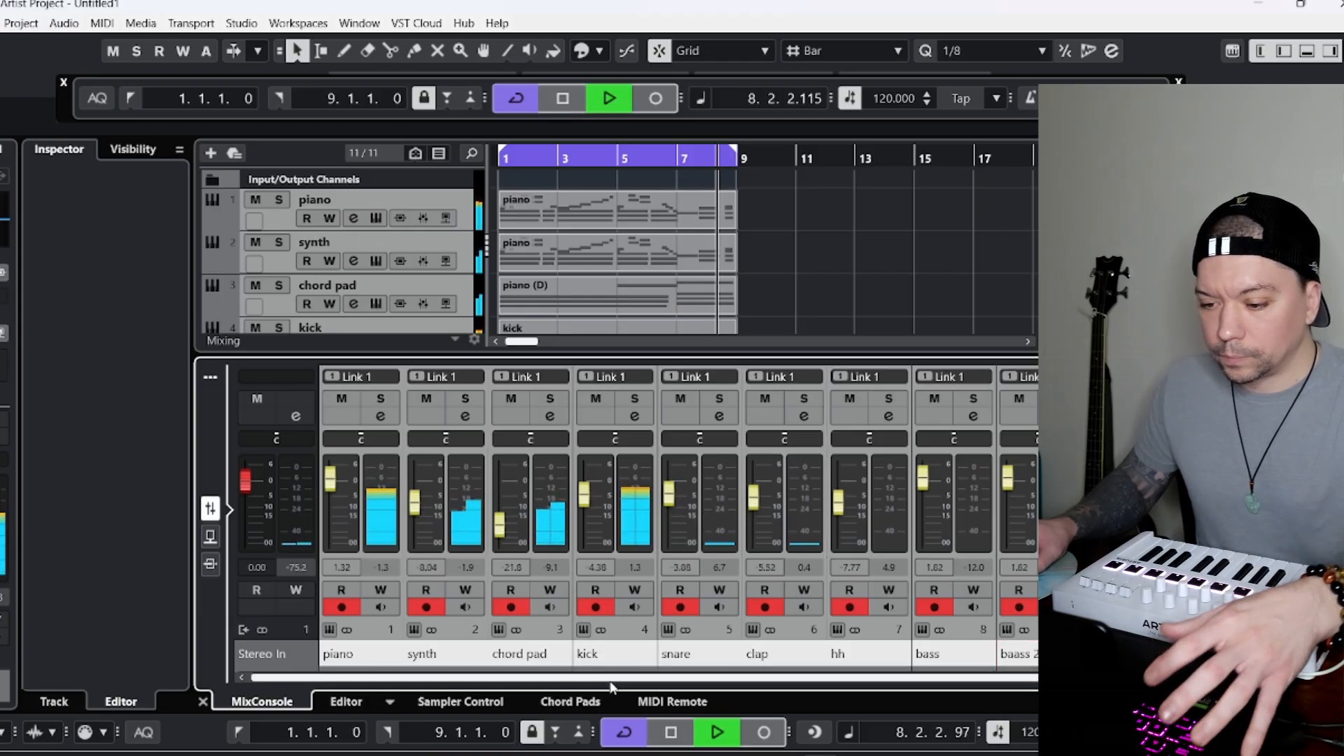
Unlink the selected channels and lower only the piano channel's volume to -6.24 dB.
{"action": "right_click", "coordinate": [672, 393]}
{"action": "left_click", "coordinate": [704, 393]}
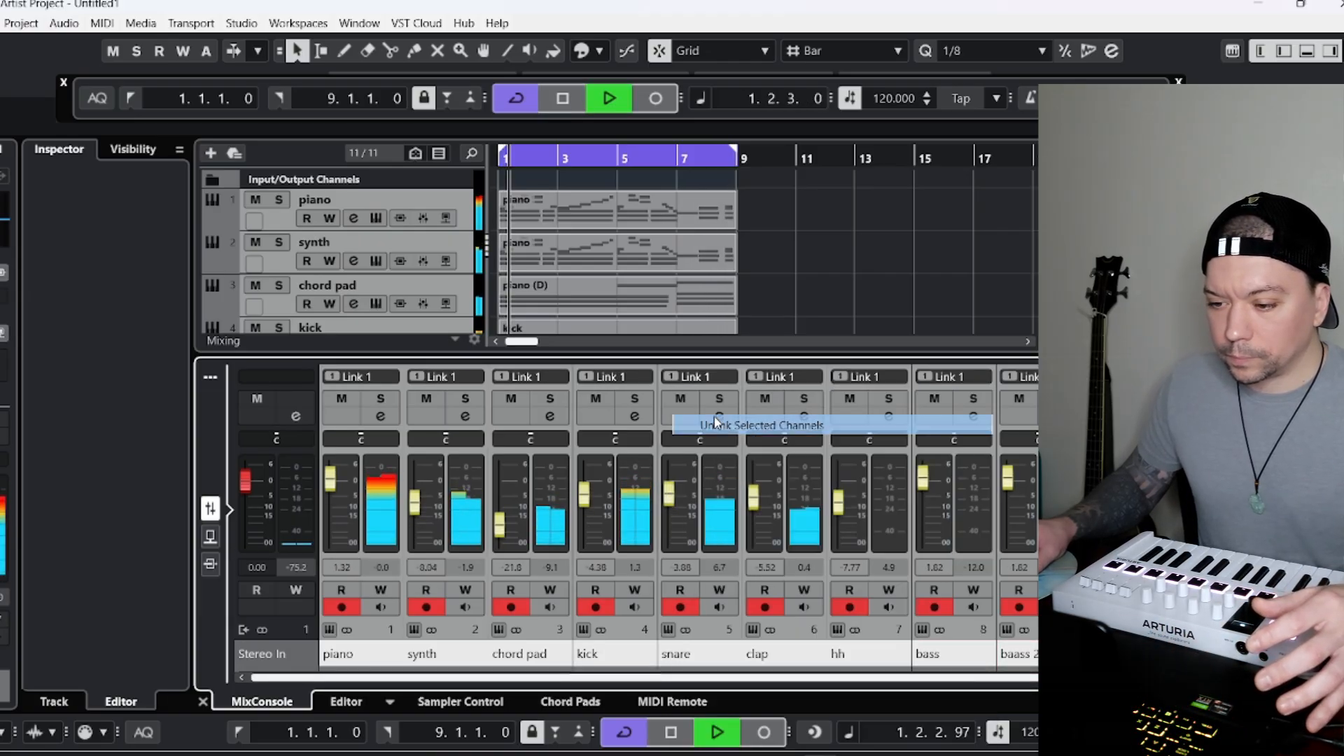
{"action": "left_click", "coordinate": [337, 475], "text": "ctrl"}
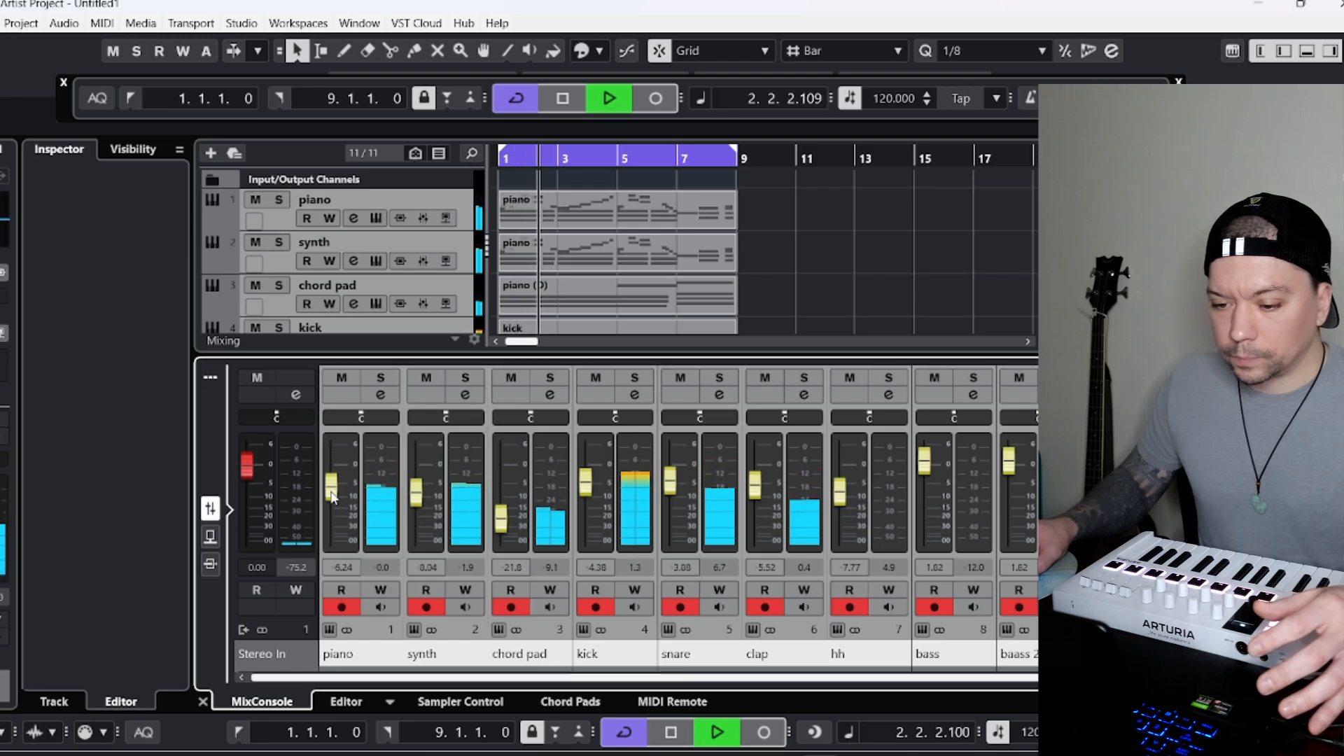
Select the bass track and add the Neutron 4 EQ plug-in as its first insert effect.
{"action": "left_click", "coordinate": [827, 268]}
{"action": "scroll", "coordinate": [826, 269], "scroll_direction": "down", "scroll_amount": 3}
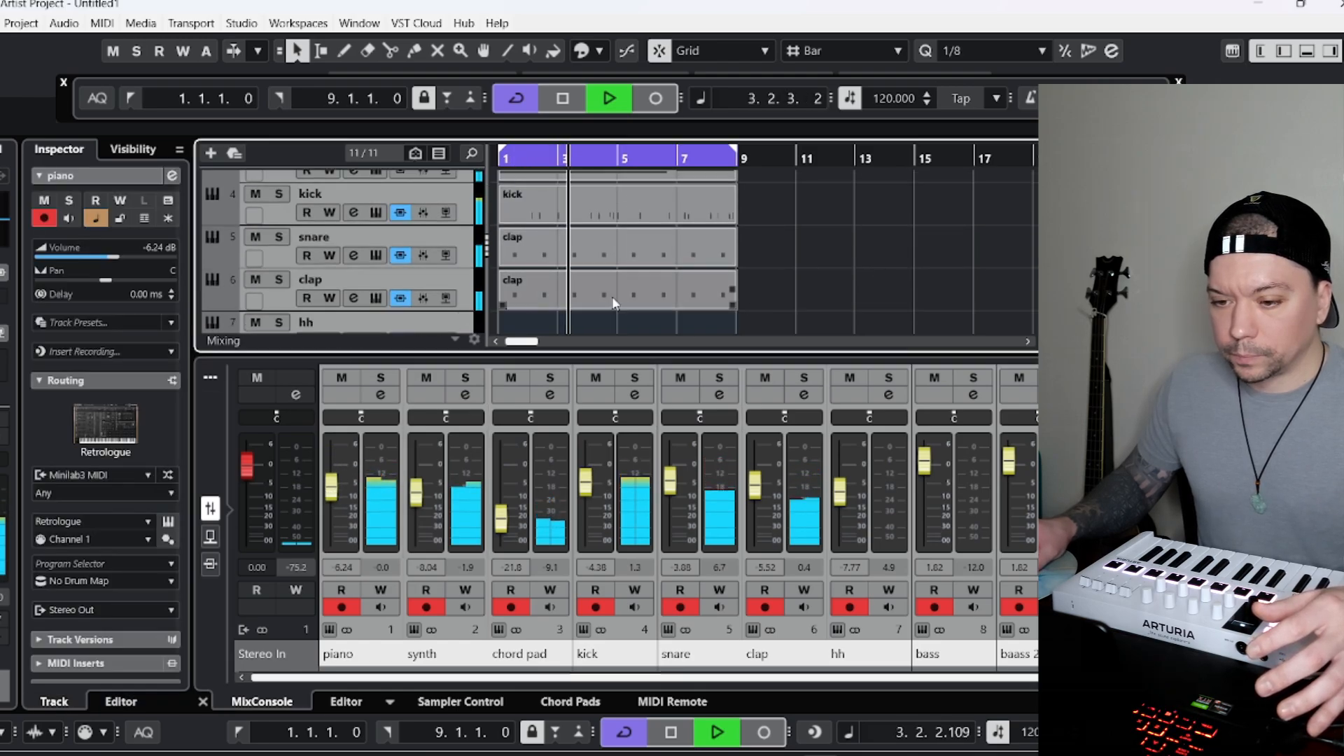
{"action": "scroll", "coordinate": [262, 306], "scroll_direction": "down", "scroll_amount": 4}
{"action": "left_click", "coordinate": [277, 262]}
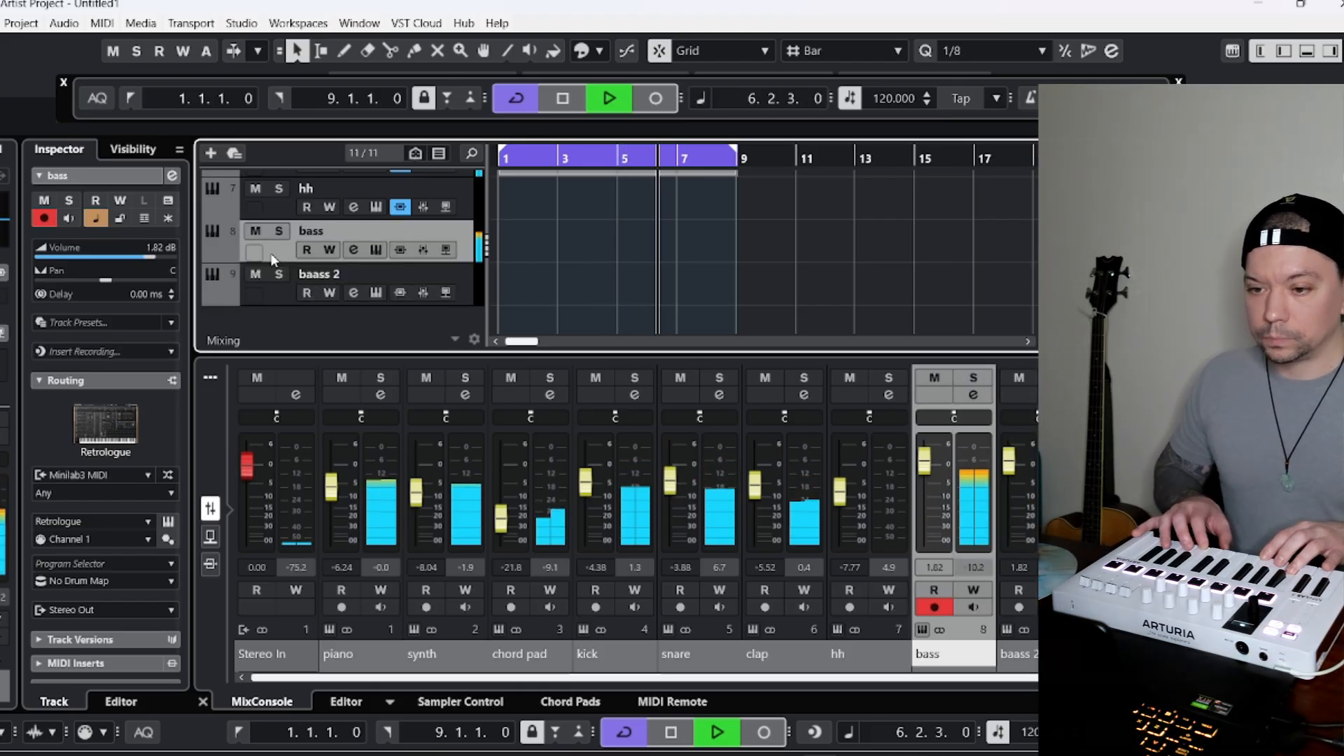
{"action": "left_click", "coordinate": [3, 297]}
{"action": "left_click", "coordinate": [5, 448]}
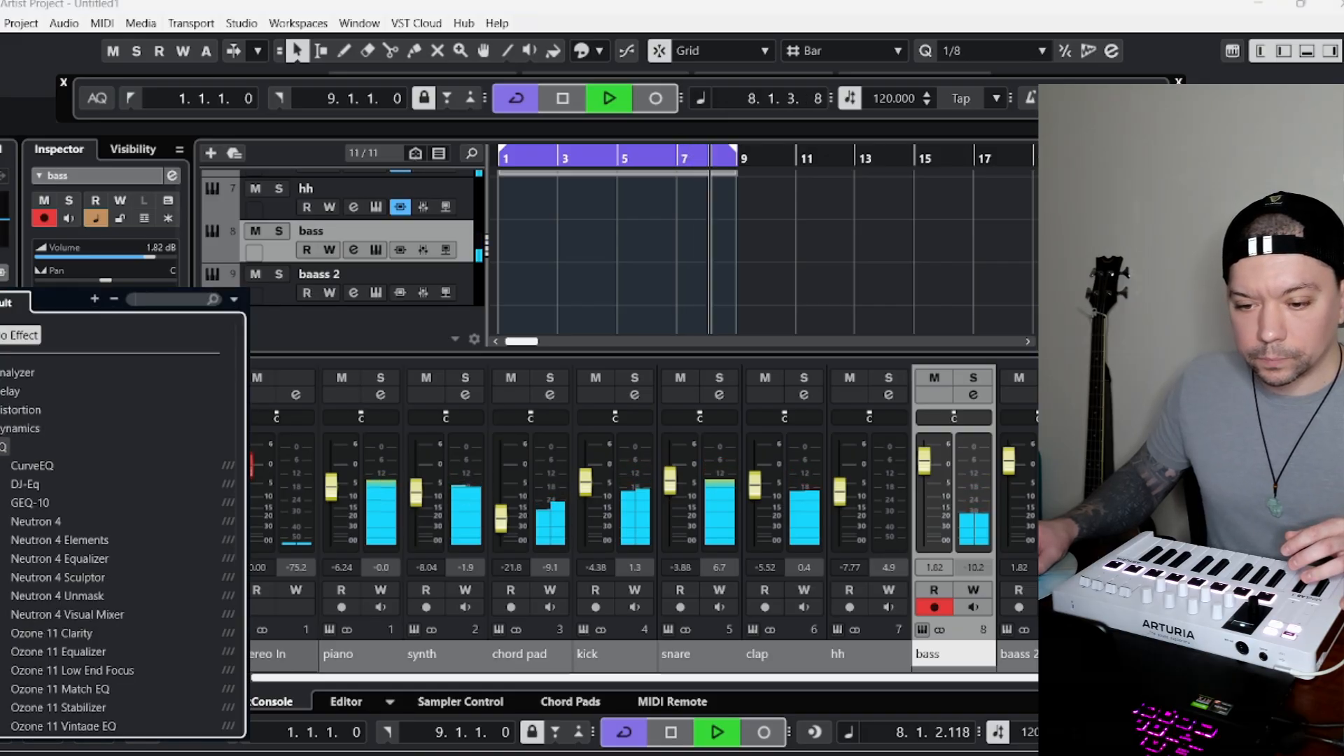
{"action": "left_click", "coordinate": [37, 521]}
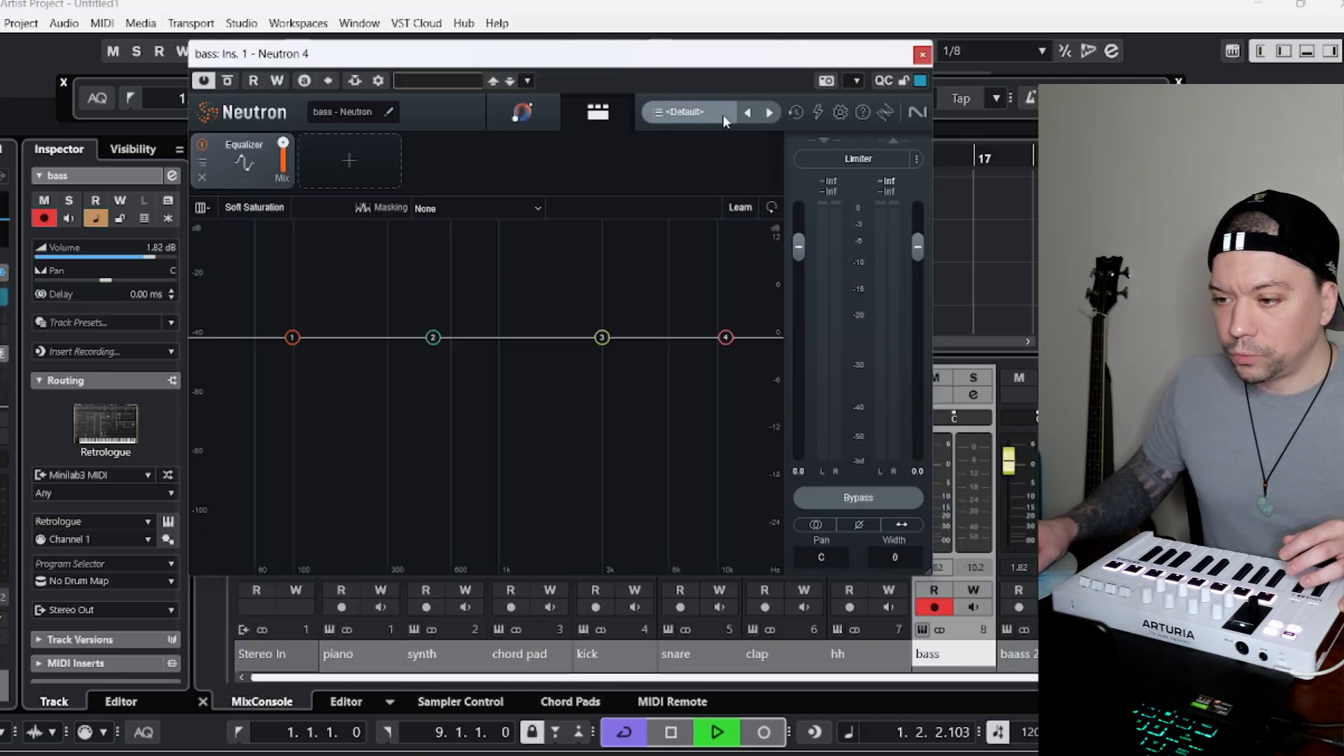
Audition Neutron's Smooth Synth Bass and Sub Enhancer presets on the bass, load Dub Saturation instead, and close the plug-in.
{"action": "left_click", "coordinate": [723, 115]}
{"action": "left_click", "coordinate": [914, 335]}
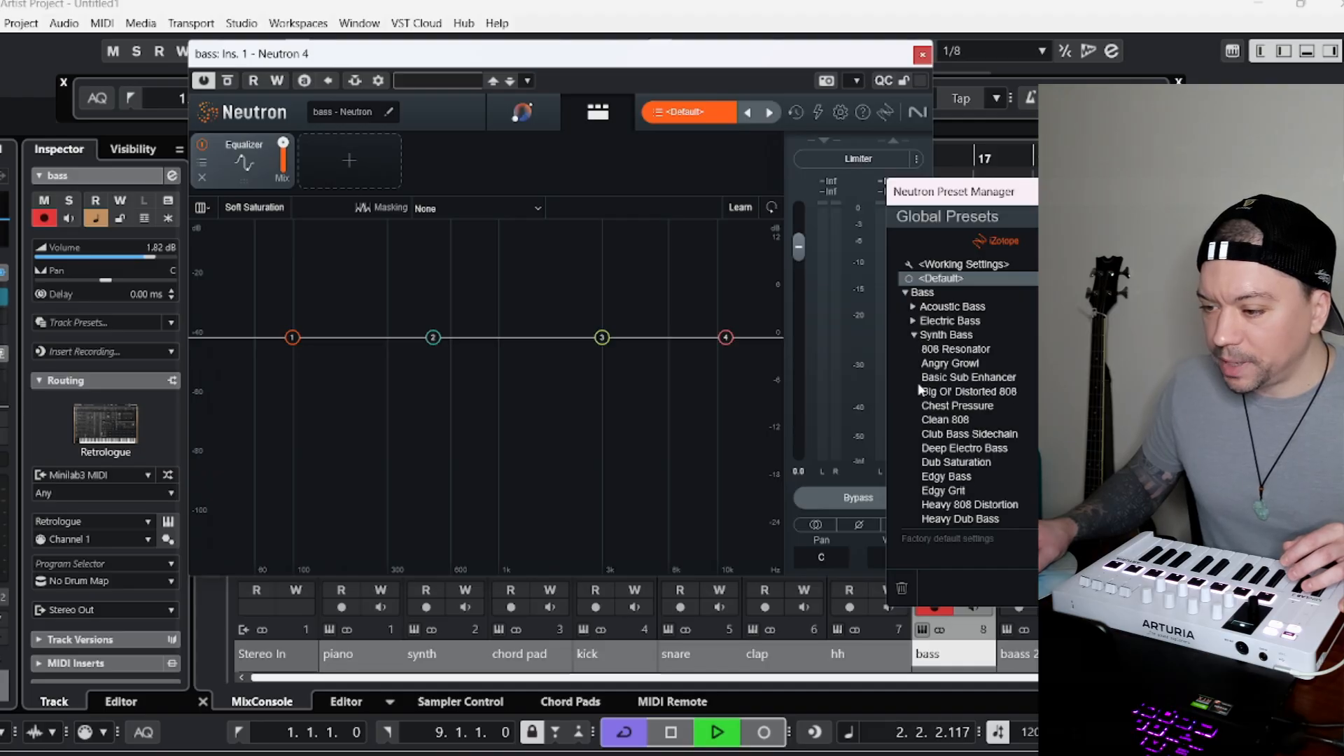
{"action": "scroll", "coordinate": [960, 410], "scroll_direction": "down", "scroll_amount": 1}
{"action": "scroll", "coordinate": [979, 406], "scroll_direction": "down", "scroll_amount": 4}
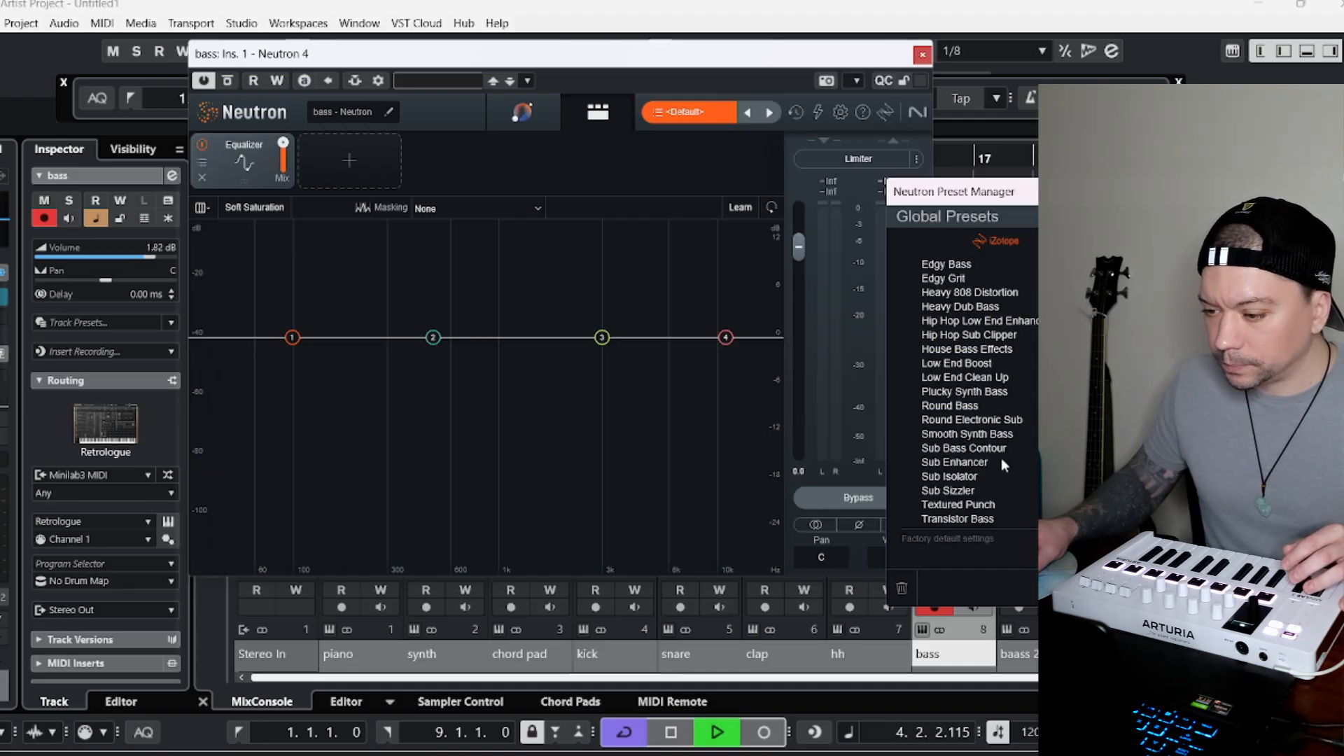
{"action": "left_click", "coordinate": [1000, 435]}
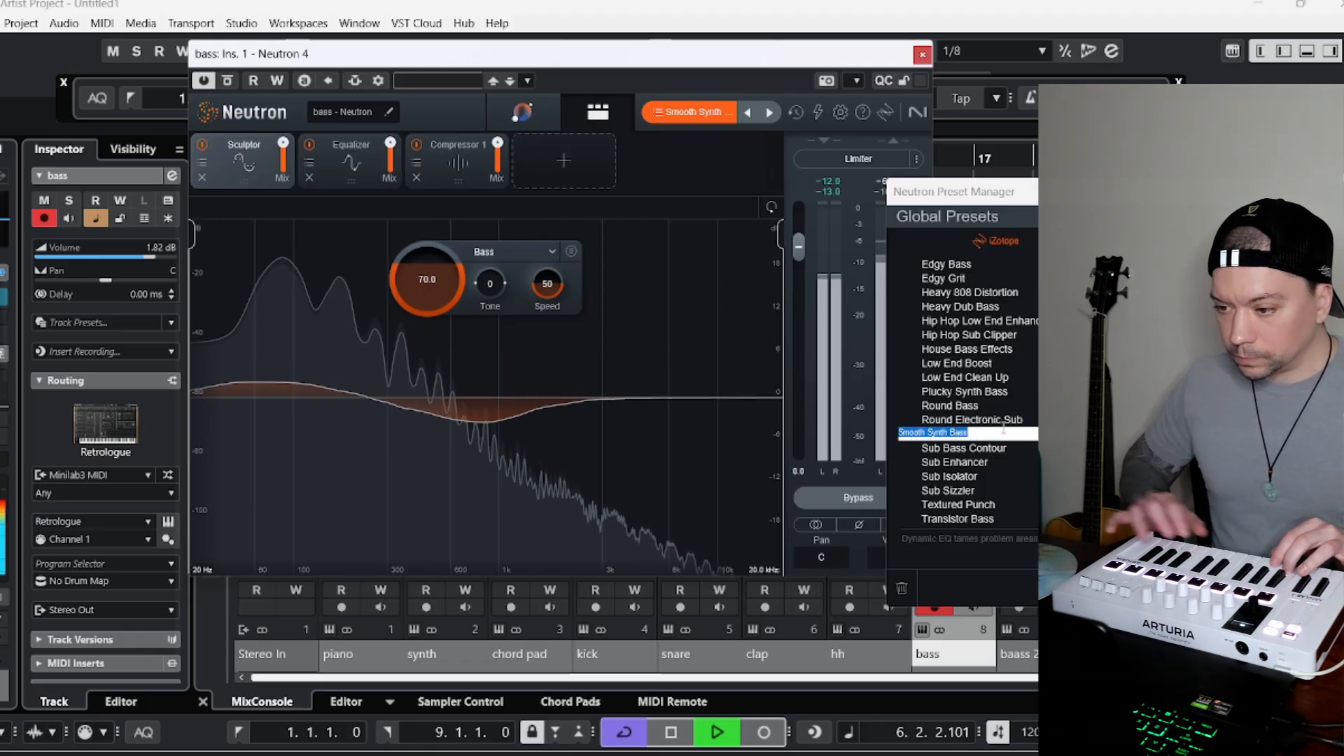
{"action": "left_click", "coordinate": [1024, 463]}
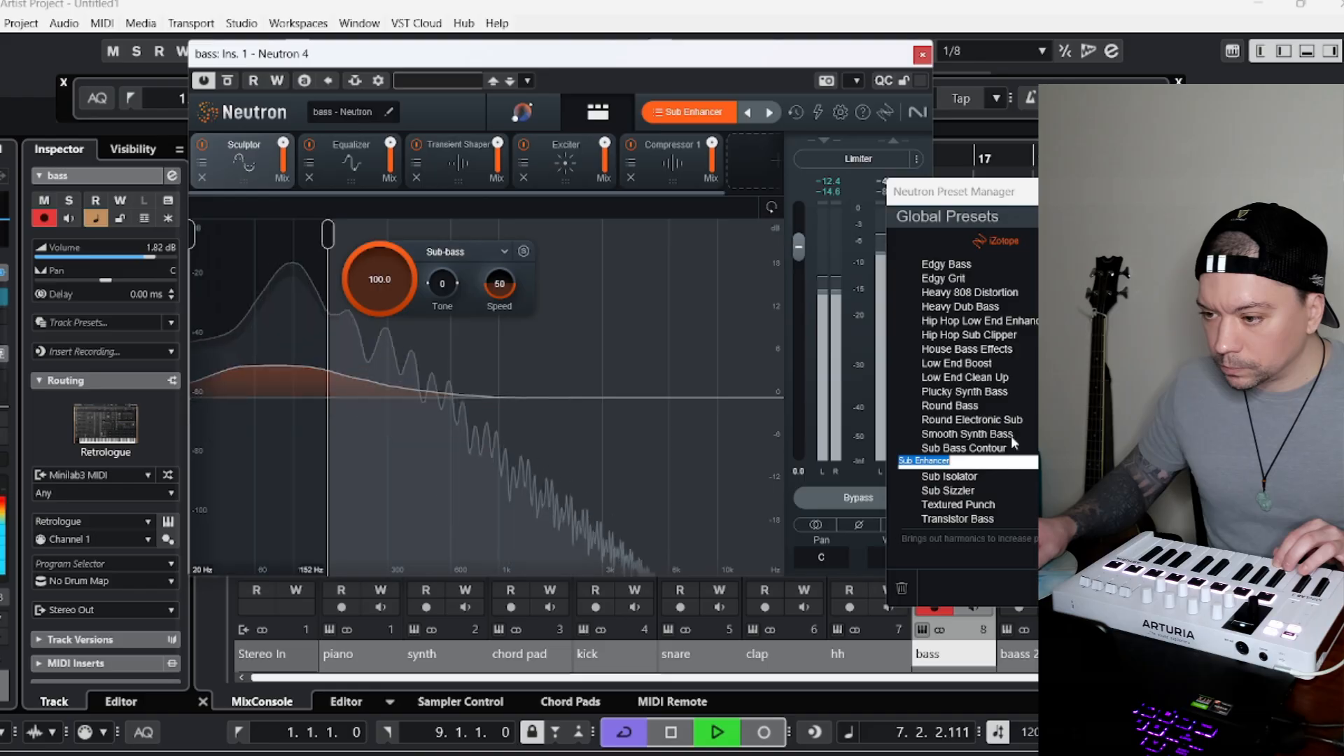
{"action": "left_click", "coordinate": [981, 307]}
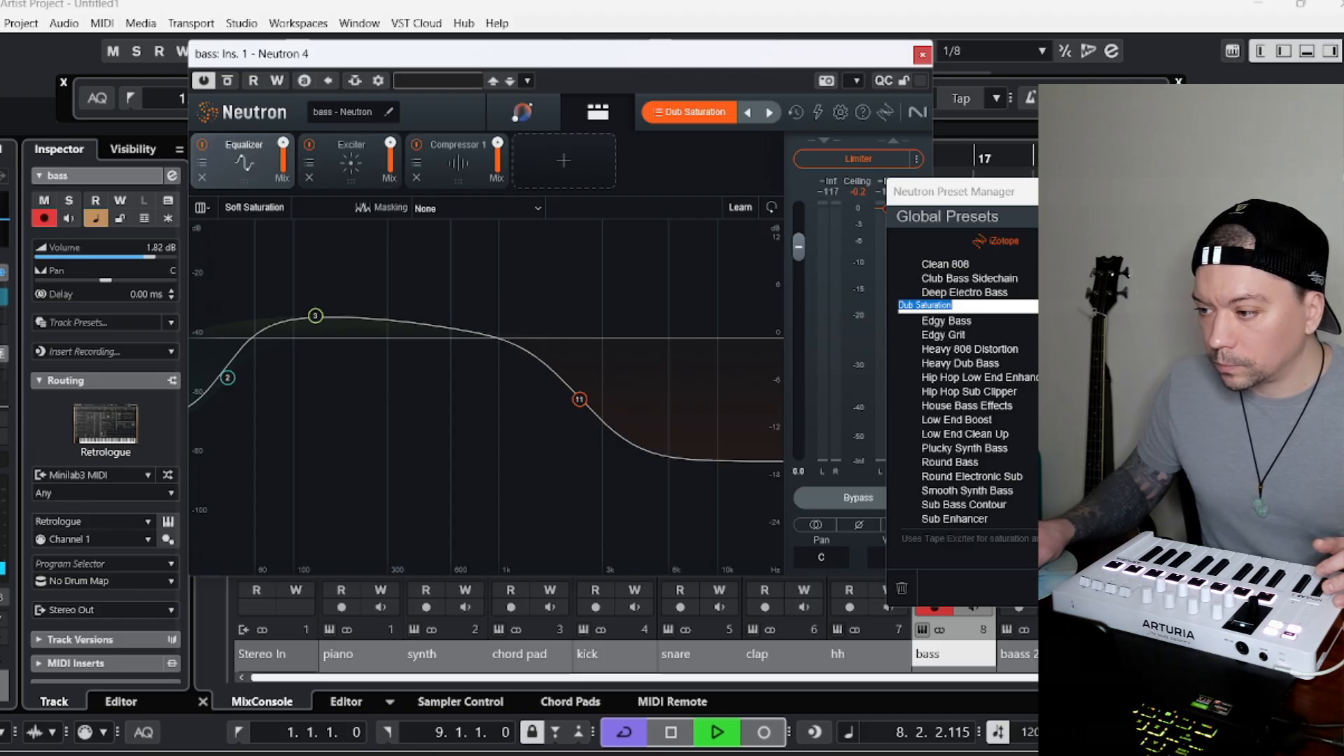
{"action": "left_click", "coordinate": [1092, 191]}
{"action": "left_click", "coordinate": [923, 54]}
Set the bass track's volume to -6.43 dB and stop playback.
{"action": "left_click", "coordinate": [122, 258]}
{"action": "left_click_drag", "start_coordinate": [121, 264], "coordinate": [116, 269]}
{"action": "left_click", "coordinate": [562, 98]}
{"action": "left_click", "coordinate": [651, 96]}
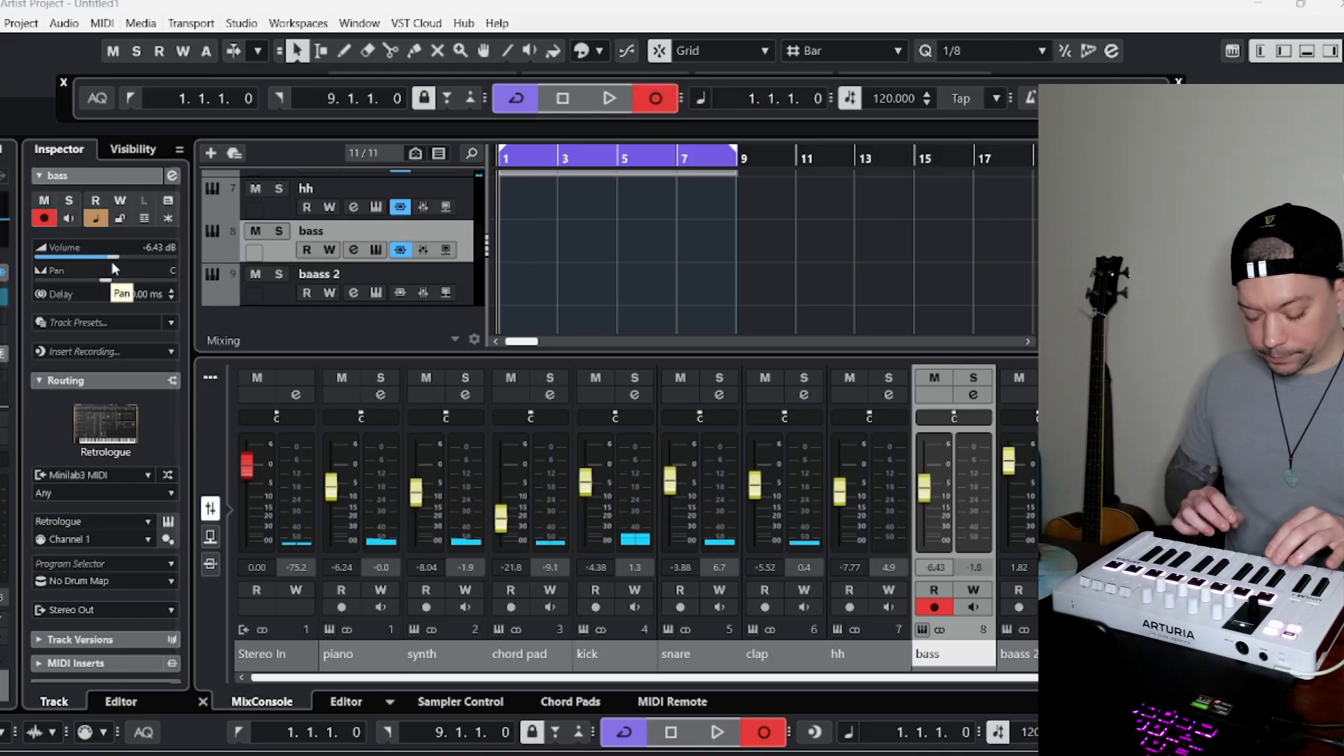
{"action": "key", "text": "space"}
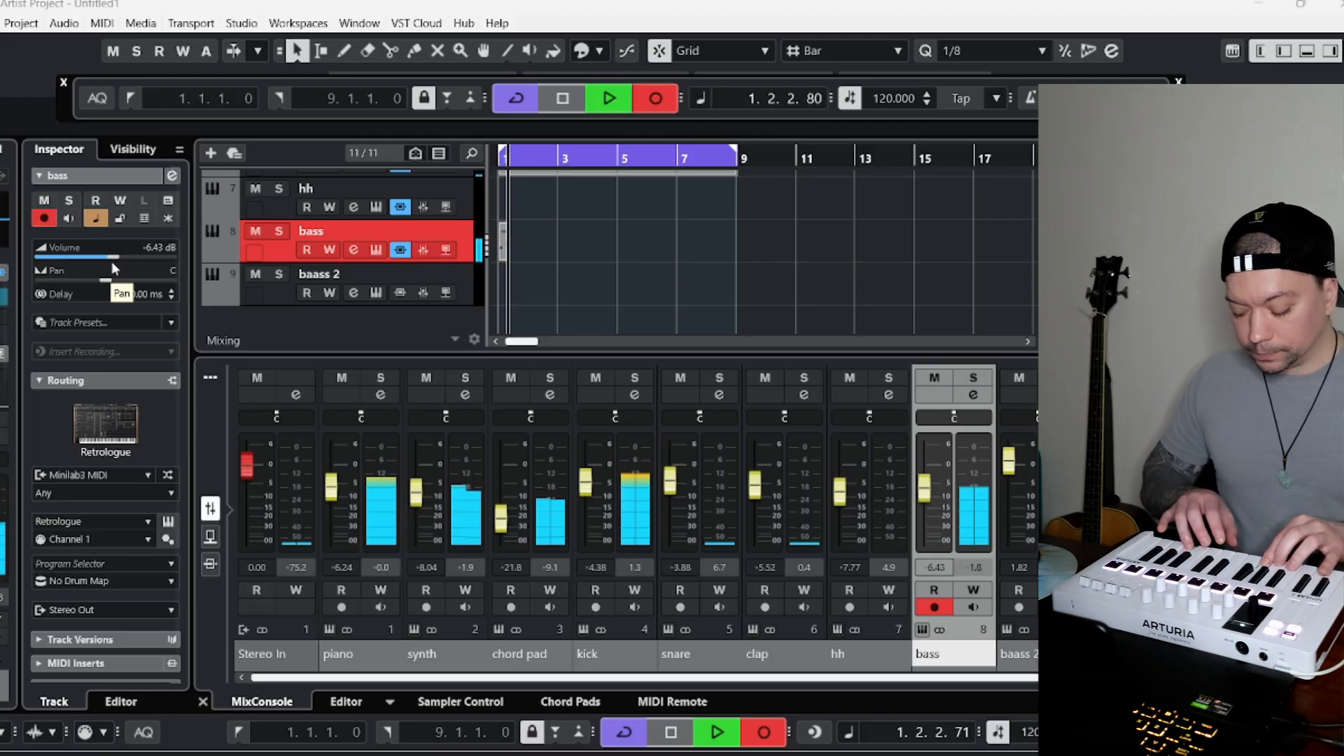
{"action": "key", "text": "space"}
{"action": "key", "text": "Delete"}
{"action": "key", "text": "period"}
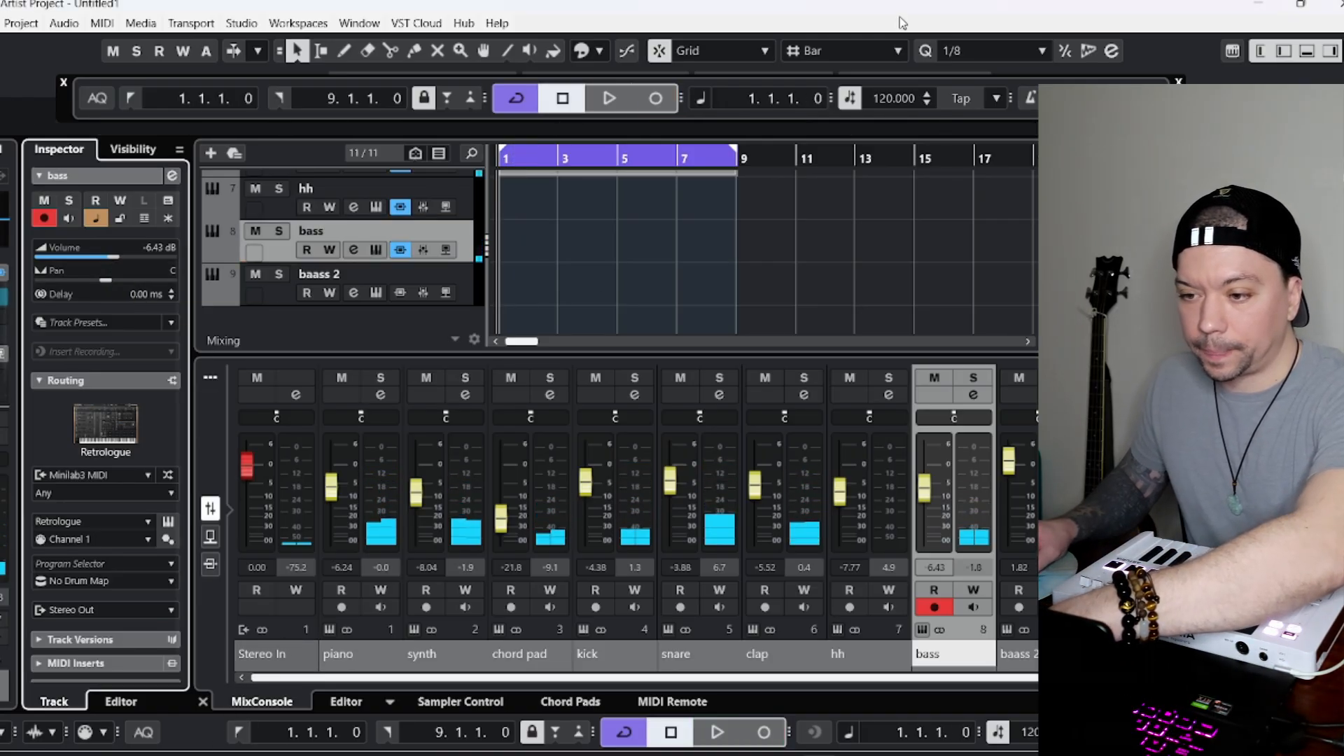
Start recording the bass part on the bass track from bar 1.
{"action": "left_click", "coordinate": [651, 102]}
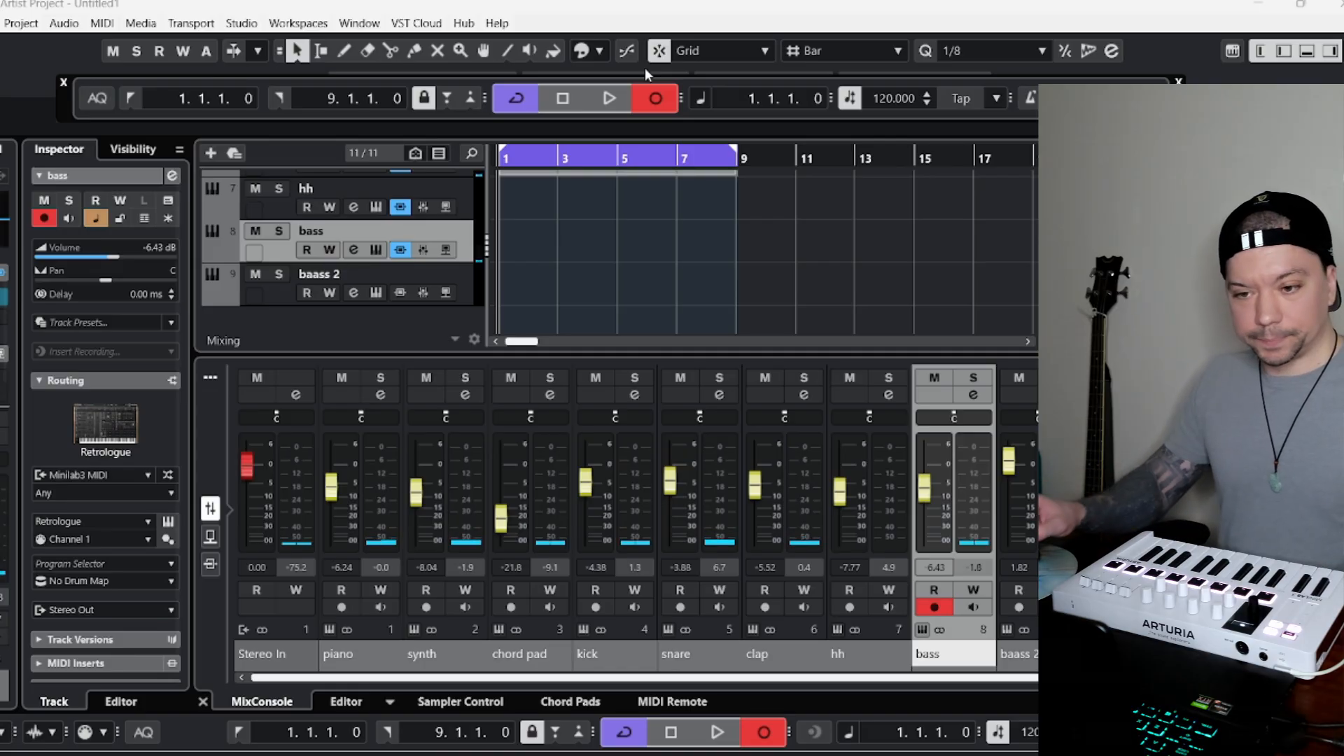
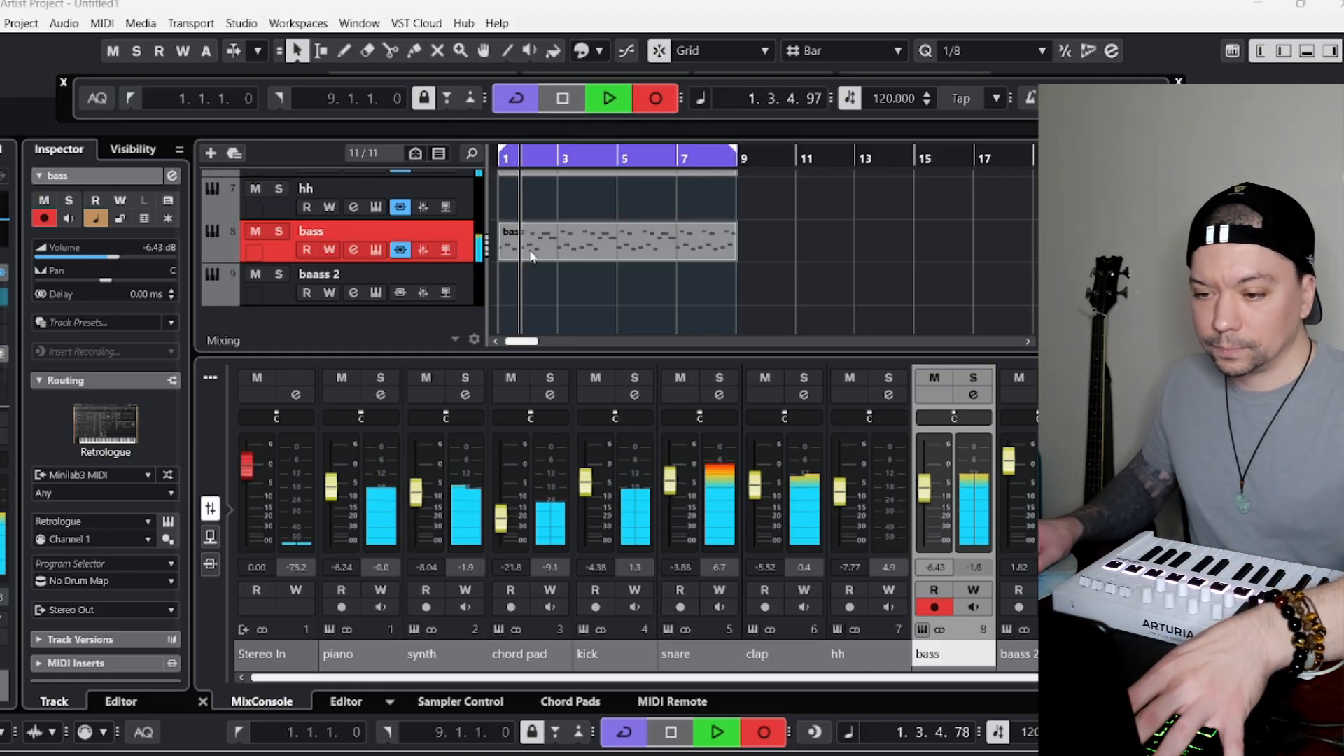
Stop the transport, return to bar 1 and copy the eight-bar bass part onto the baass 2 track.
{"action": "key", "text": "space"}
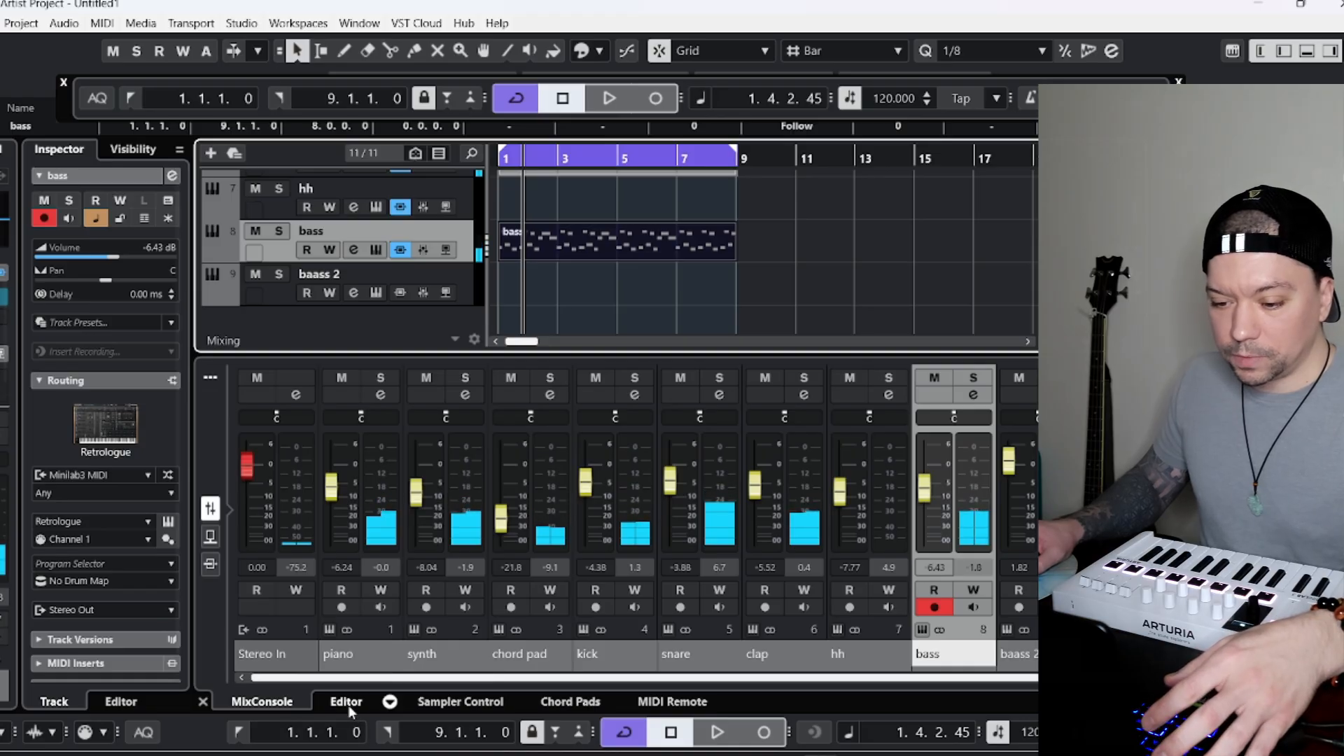
{"action": "left_click", "coordinate": [348, 705]}
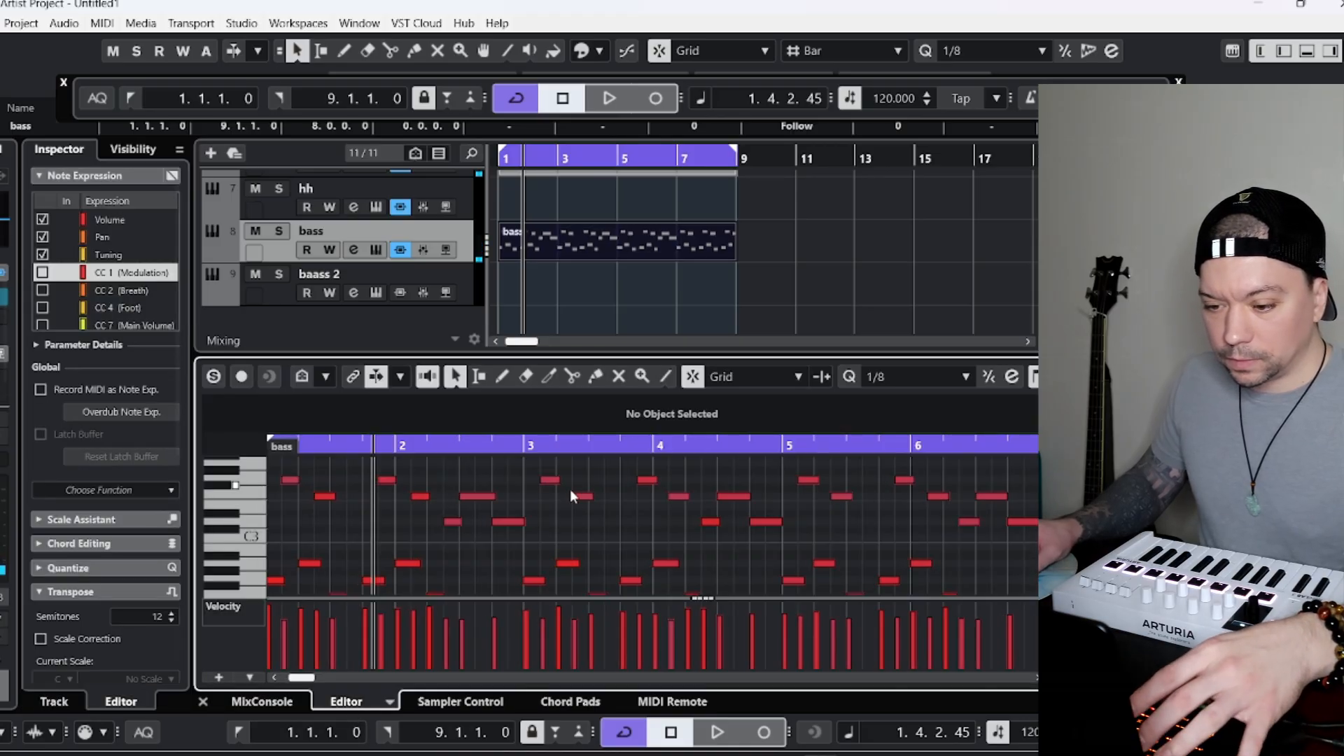
{"action": "left_click", "coordinate": [239, 734]}
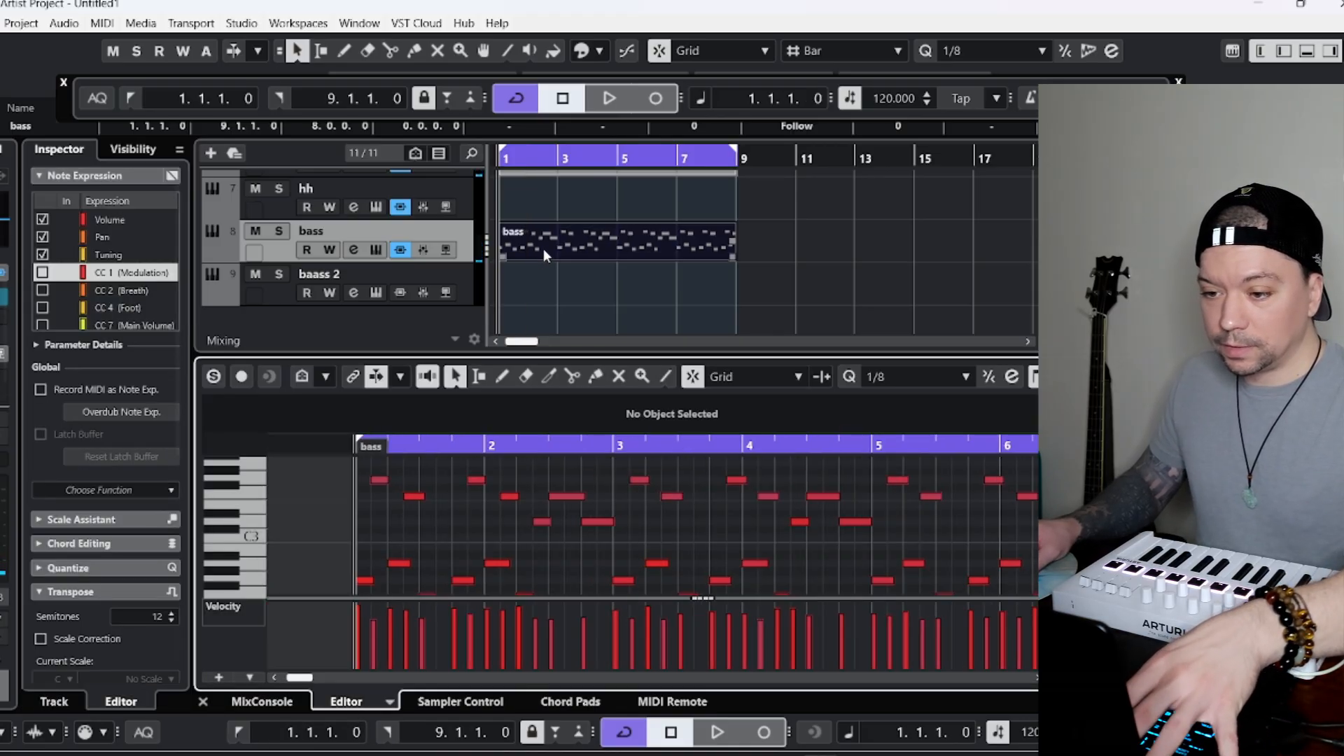
{"action": "left_click", "coordinate": [539, 257]}
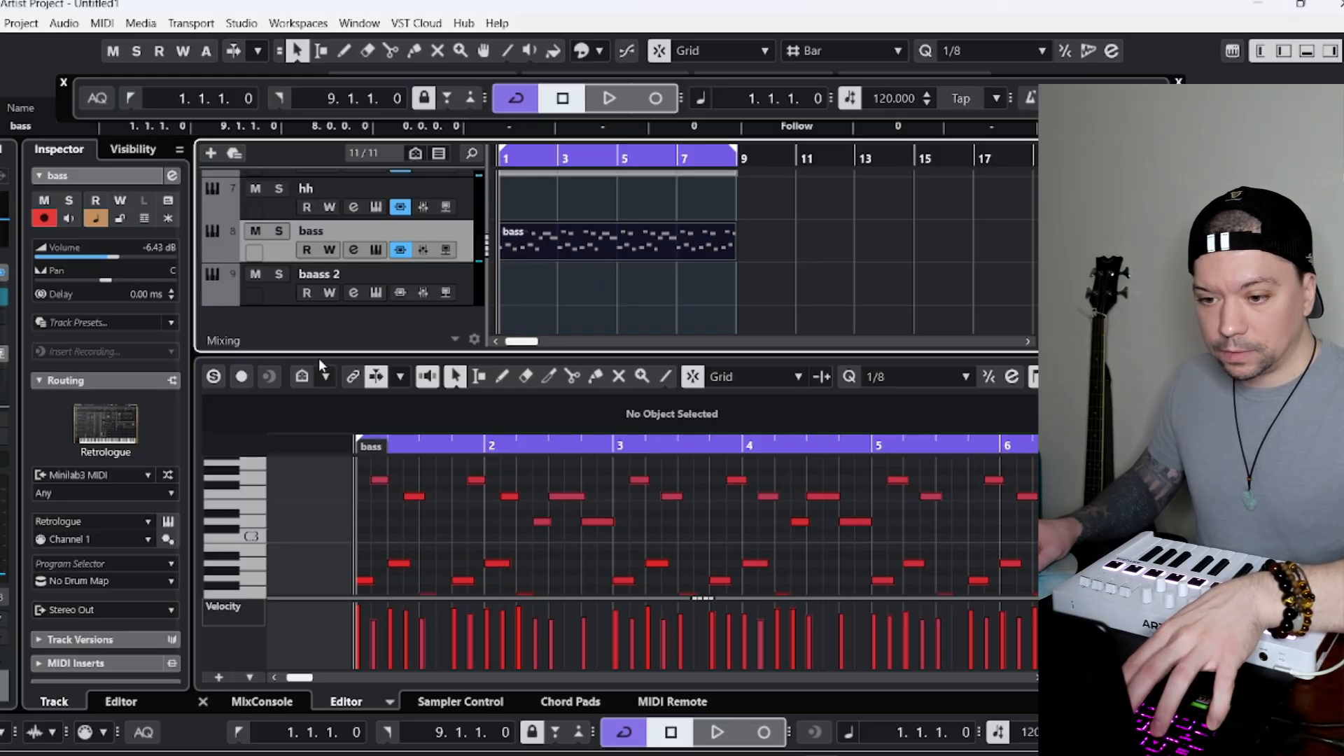
{"action": "left_click", "coordinate": [288, 292]}
{"action": "key", "text": "ctrl+v"}
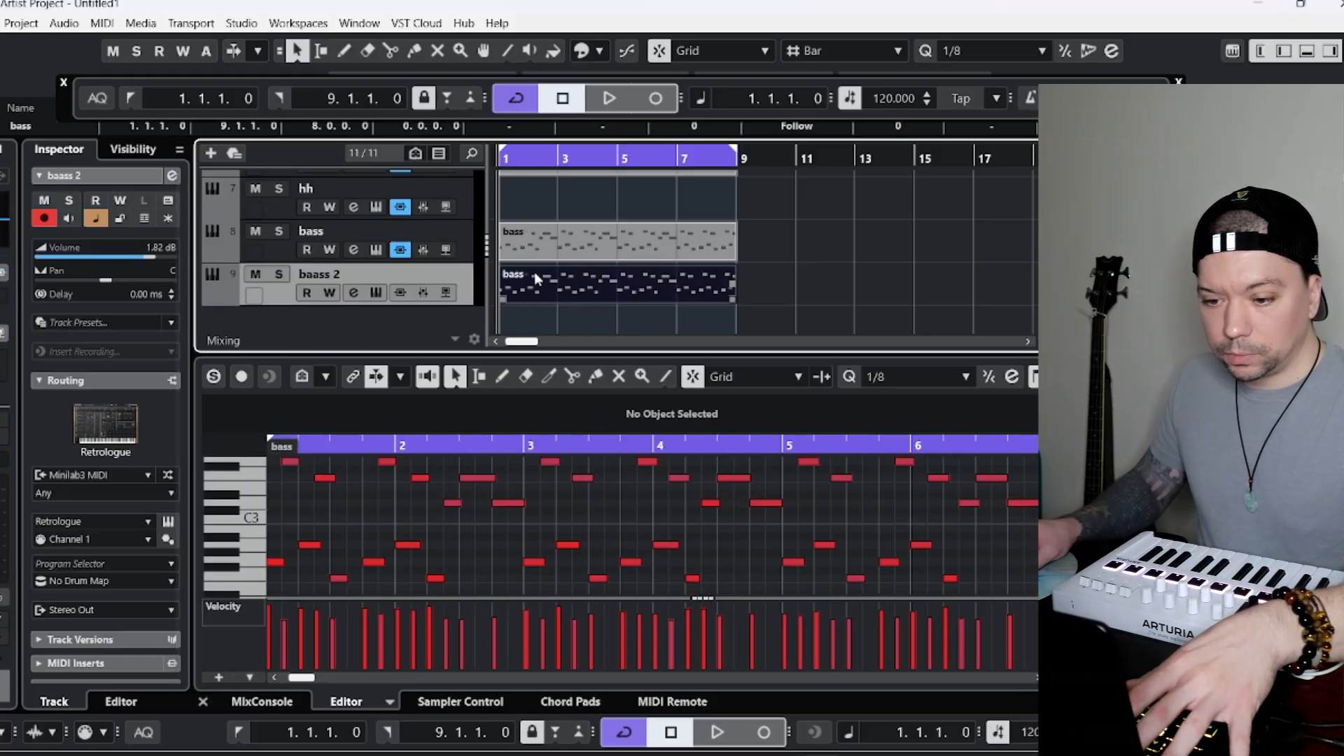
Try to transpose the copied part on the baass 2 track by 10 semitones.
{"action": "left_click", "coordinate": [372, 514]}
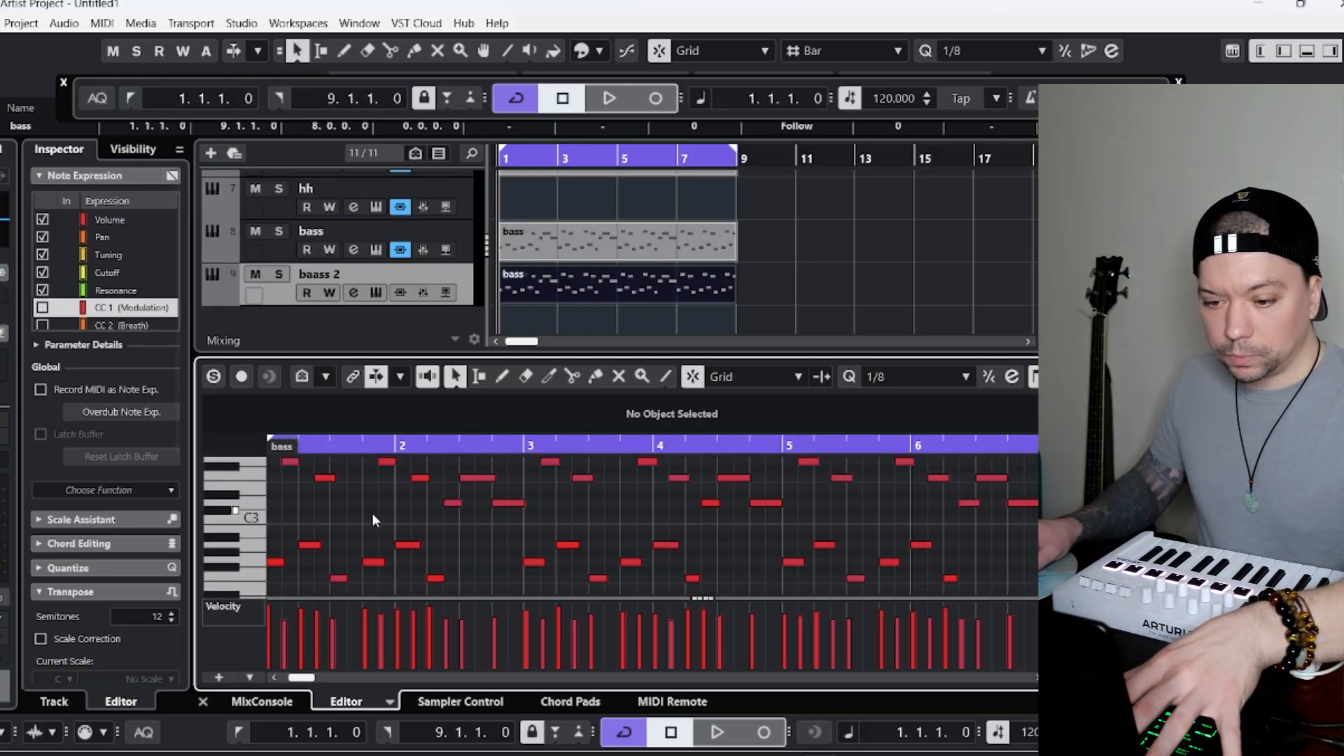
{"action": "left_click", "coordinate": [140, 615]}
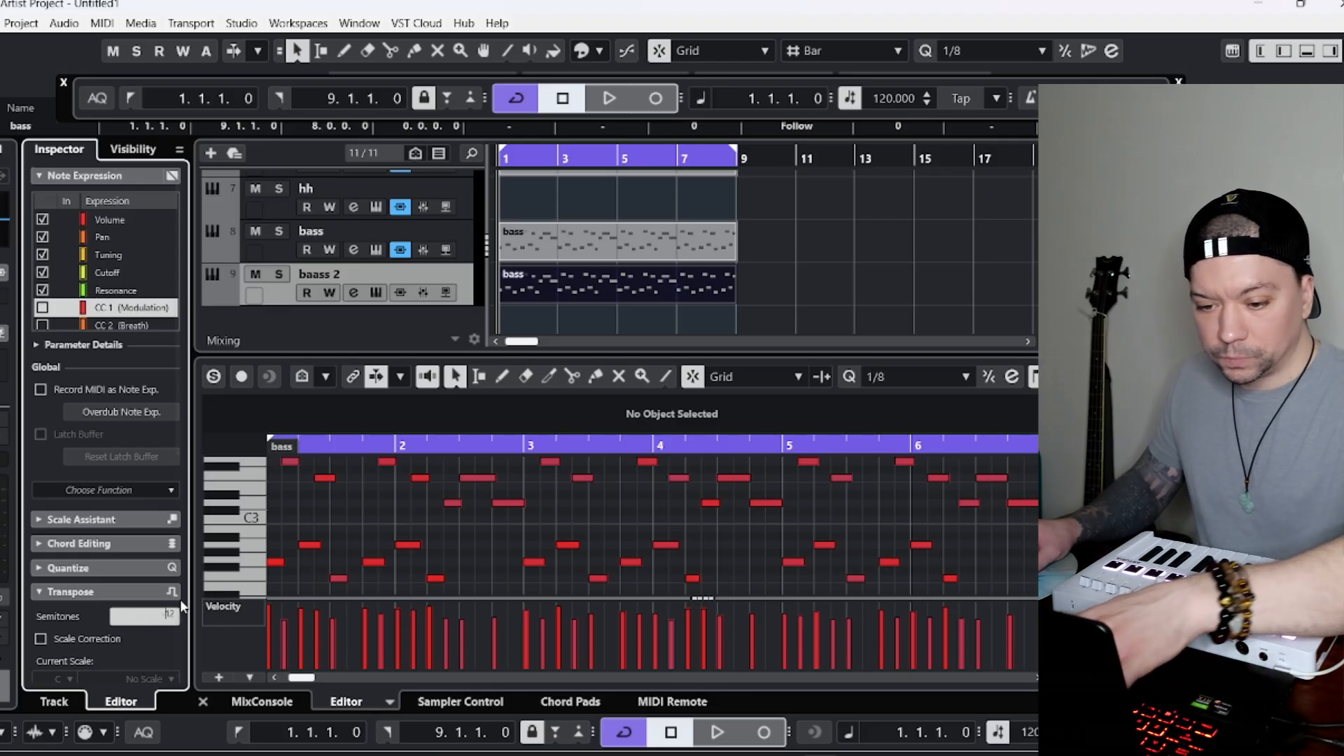
{"action": "scroll", "coordinate": [176, 595], "scroll_direction": "down", "scroll_amount": 2}
{"action": "scroll", "coordinate": [140, 609], "scroll_direction": "down", "scroll_amount": 2}
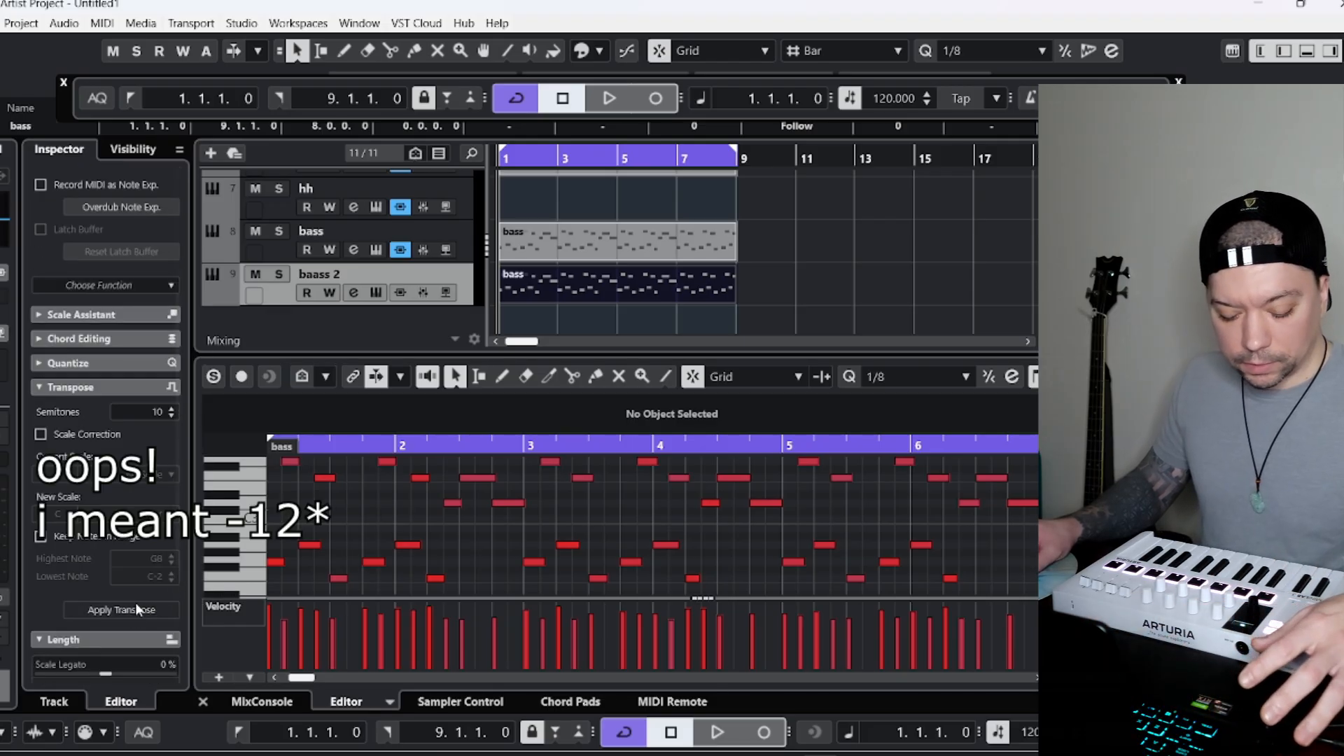
{"action": "left_click", "coordinate": [137, 606]}
Solo the baass 2 track, undo the transposition of its part and restart playback.
{"action": "key", "text": "space"}
{"action": "left_click", "coordinate": [241, 252]}
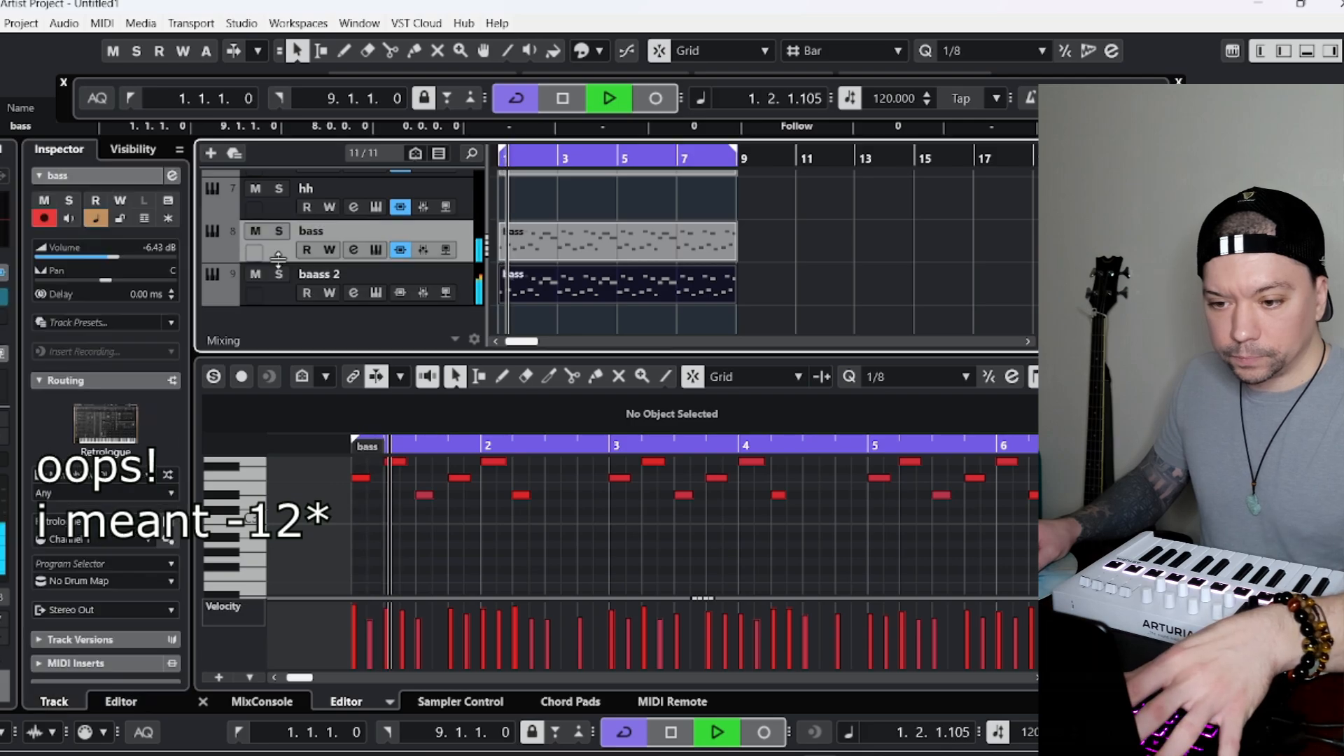
{"action": "left_click", "coordinate": [280, 274]}
{"action": "key", "text": "space"}
{"action": "left_click", "coordinate": [282, 294]}
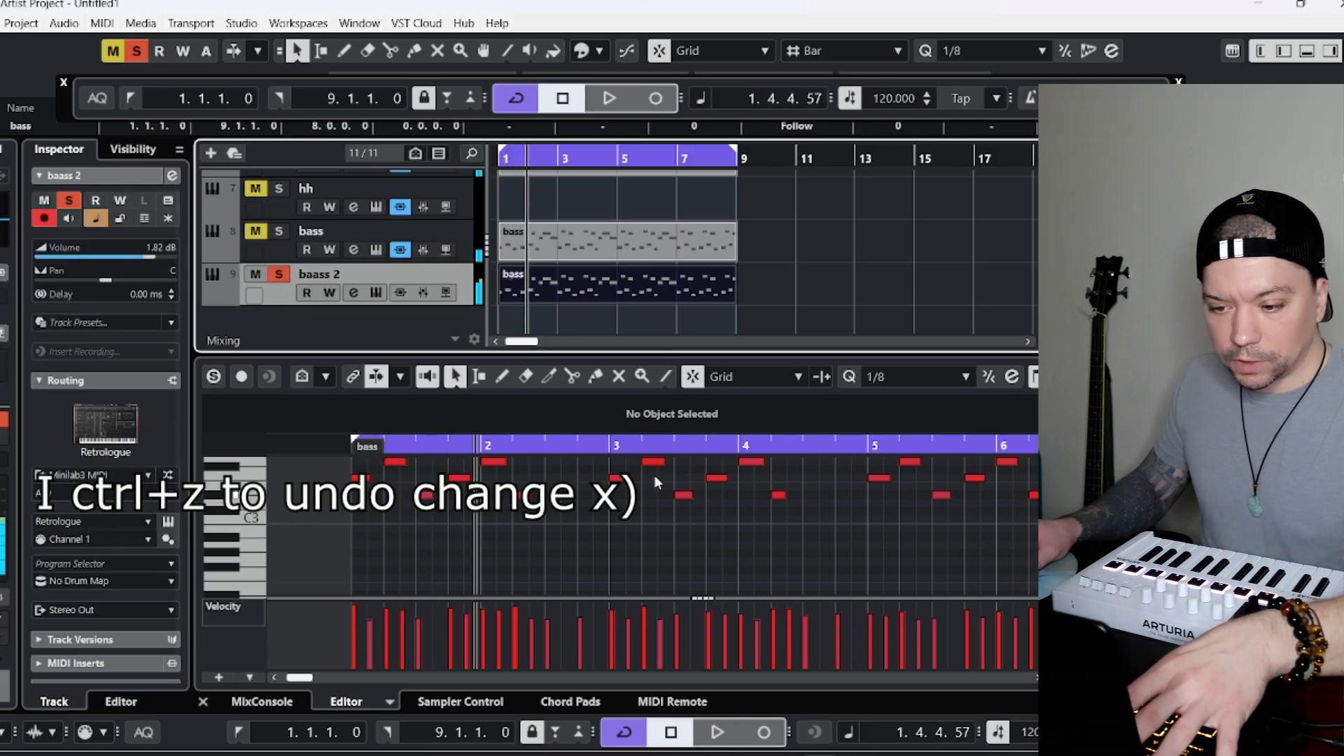
{"action": "key", "text": "ctrl+z"}
{"action": "key", "text": "space"}
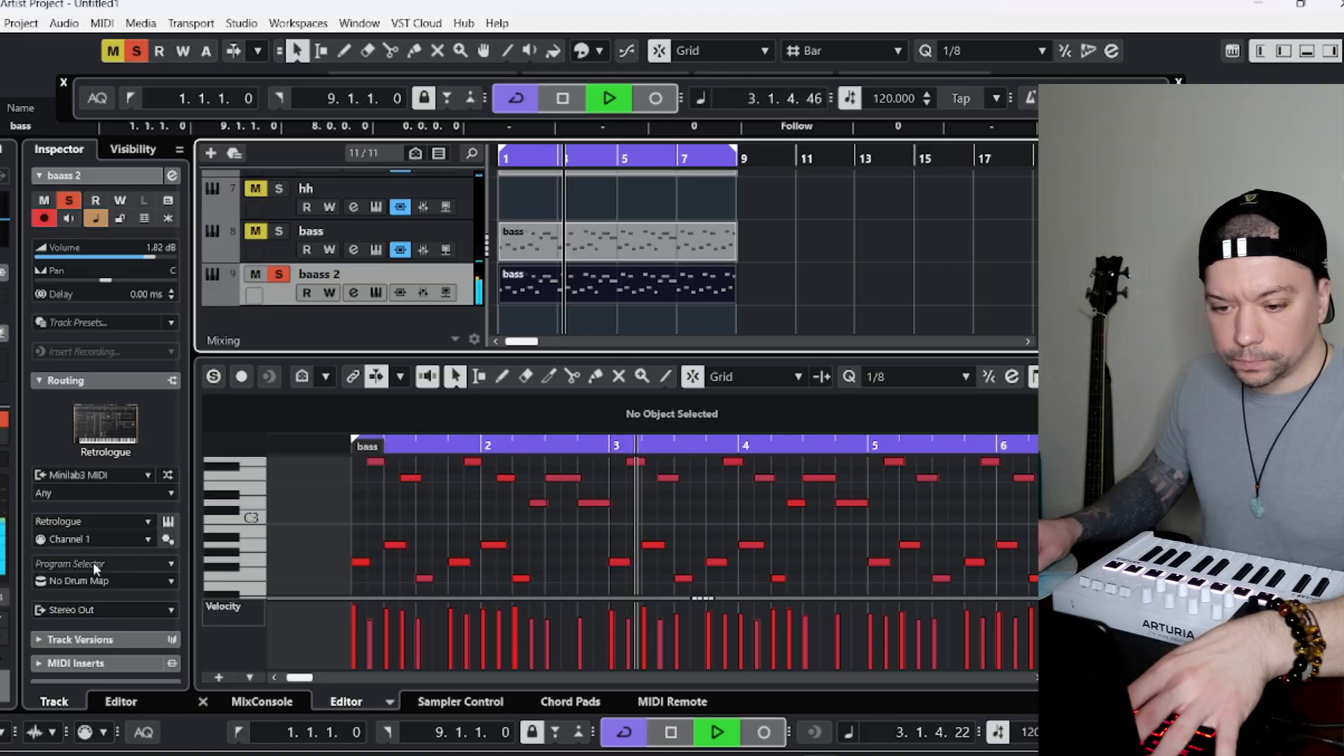
Open Retrologue and its preset browser for baass 2 and load the Sub Octave Bass preset.
{"action": "left_click", "coordinate": [168, 522]}
{"action": "left_click", "coordinate": [404, 452]}
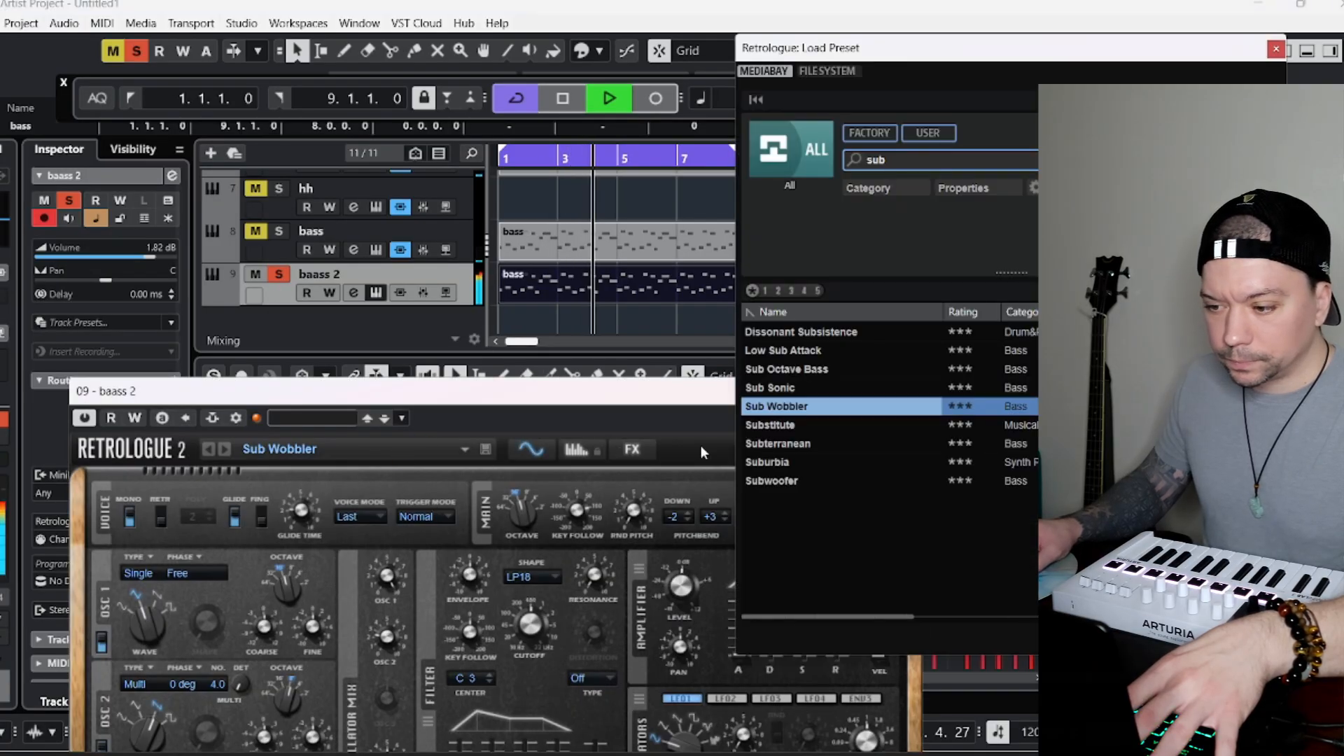
{"action": "key", "text": "Down"}
{"action": "left_click", "coordinate": [810, 369]}
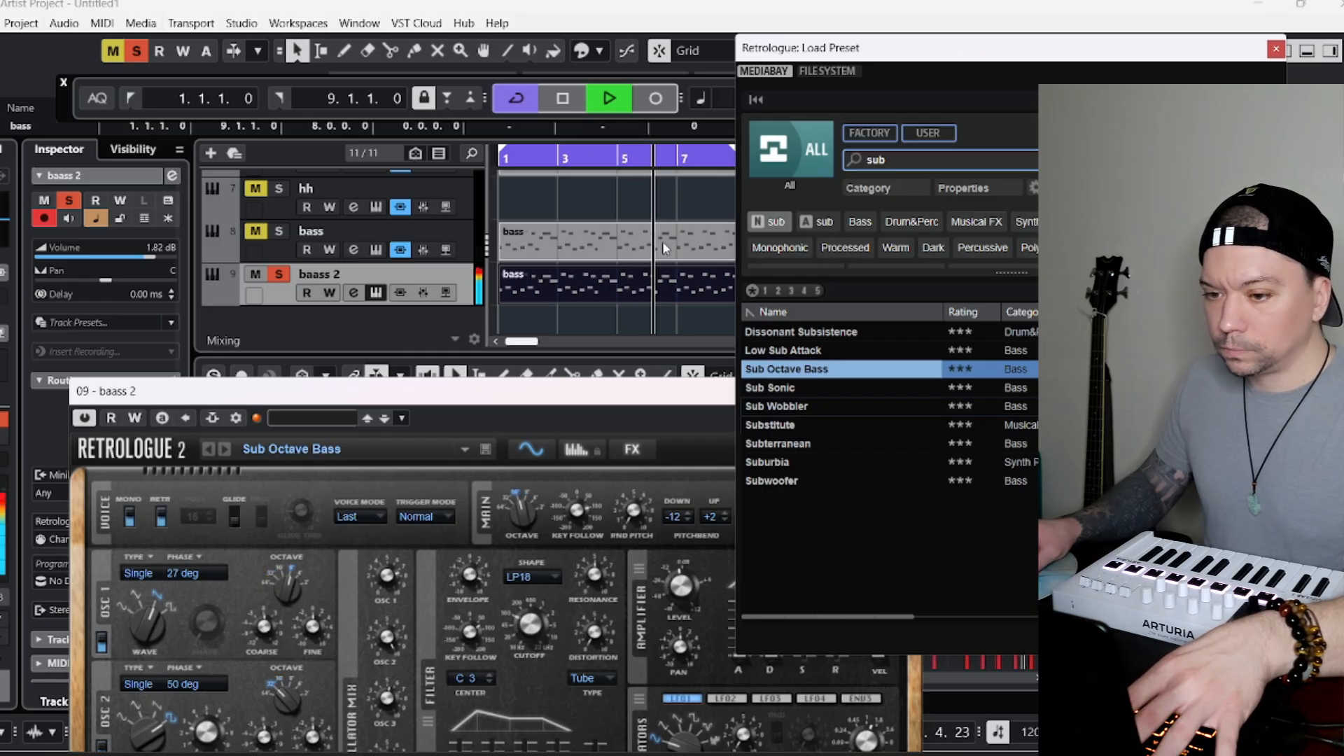
Set the baass 2 volume to -7.11 dB and compare the track in the mix and soloed.
{"action": "left_click_drag", "start_coordinate": [143, 254], "coordinate": [111, 260]}
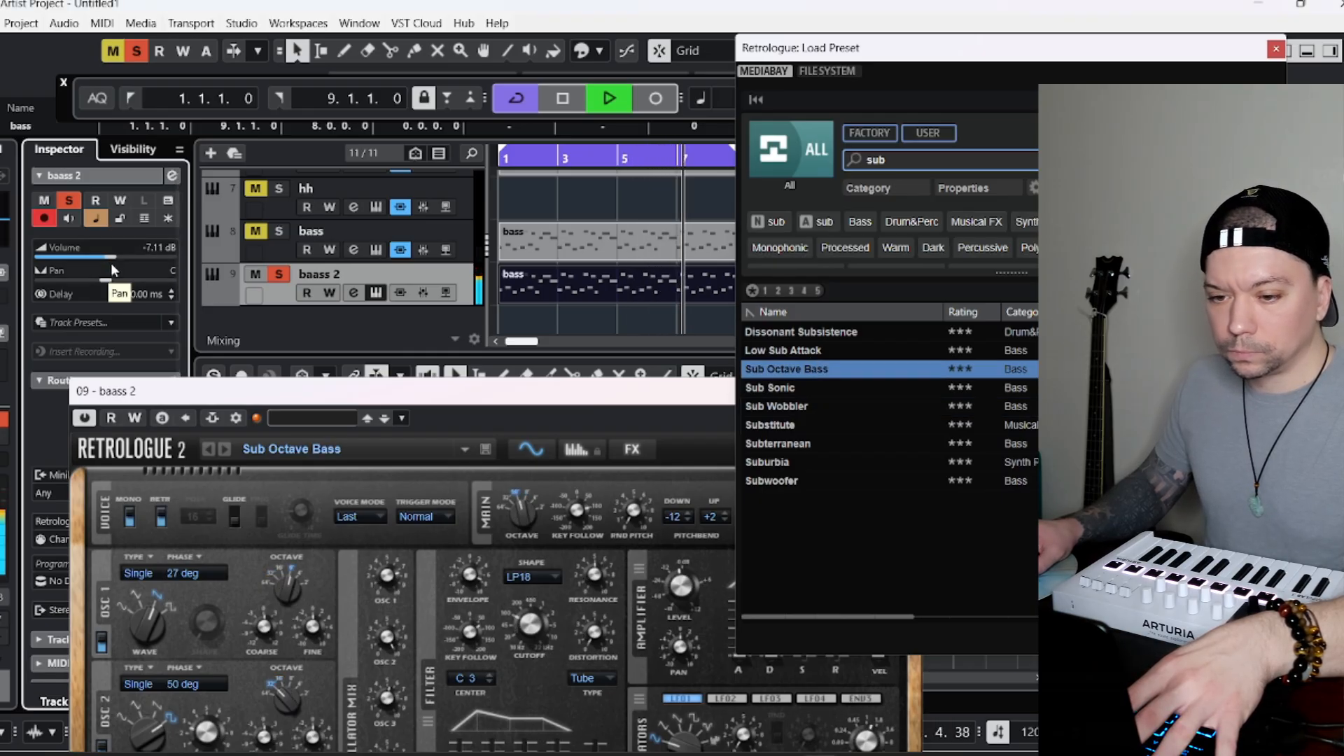
{"action": "left_click", "coordinate": [279, 274]}
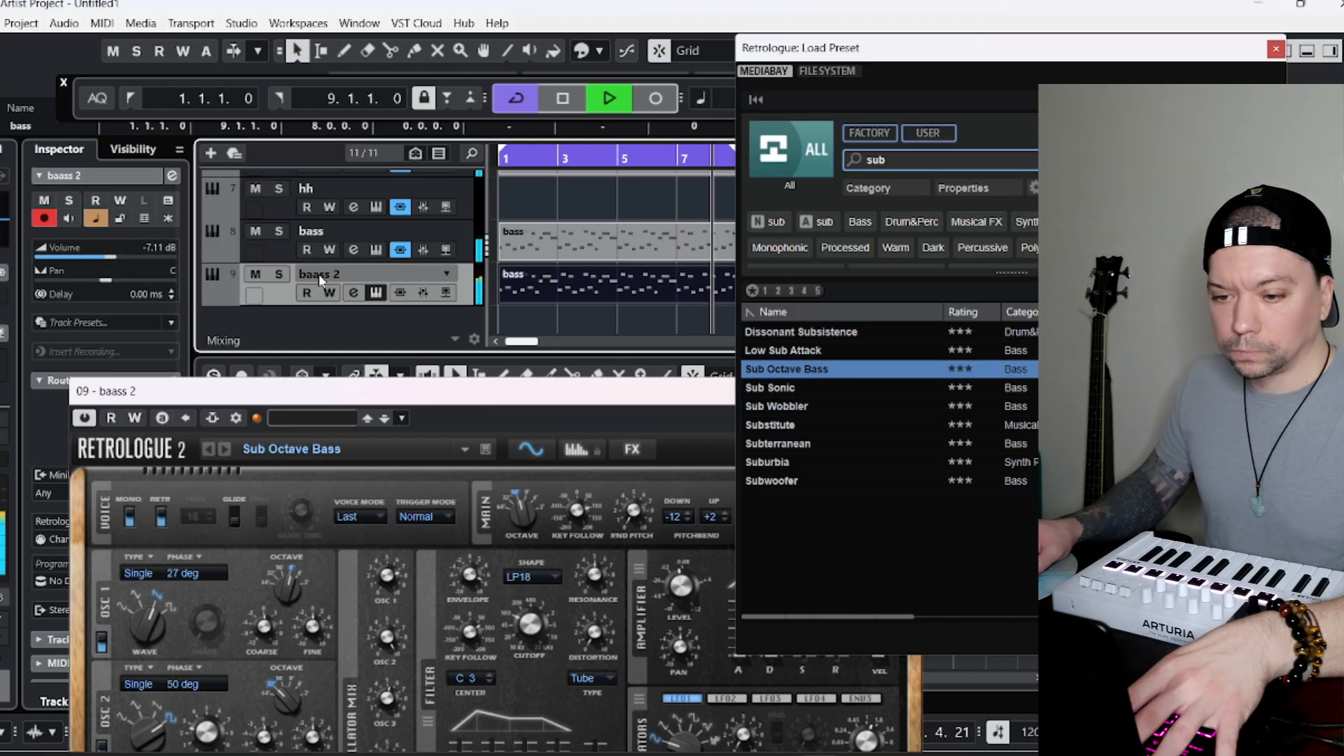
{"action": "left_click", "coordinate": [279, 274]}
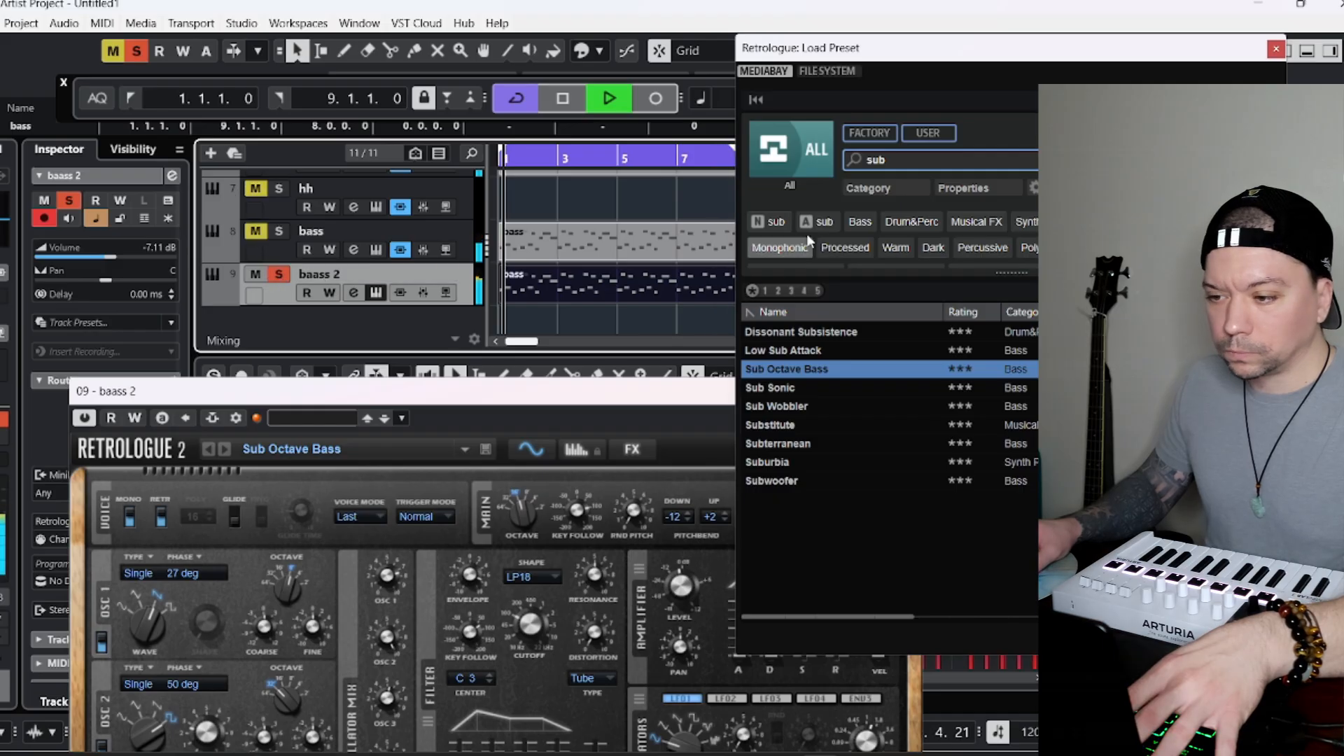
Stop playback and search the Imaginear preset library for "bass".
{"action": "key", "text": "space"}
{"action": "left_click", "coordinate": [771, 161]}
{"action": "left_click", "coordinate": [981, 348]}
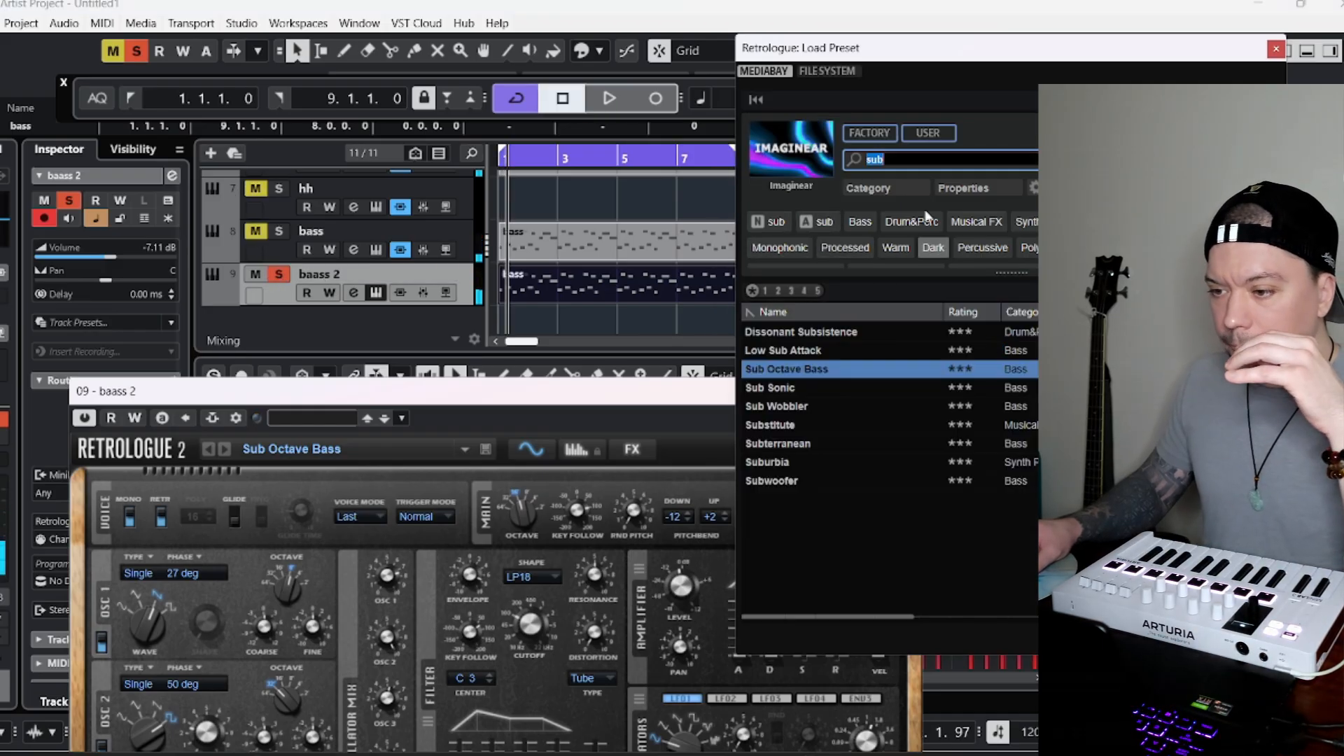
{"action": "double_click", "coordinate": [940, 149]}
{"action": "type", "text": "bass"}
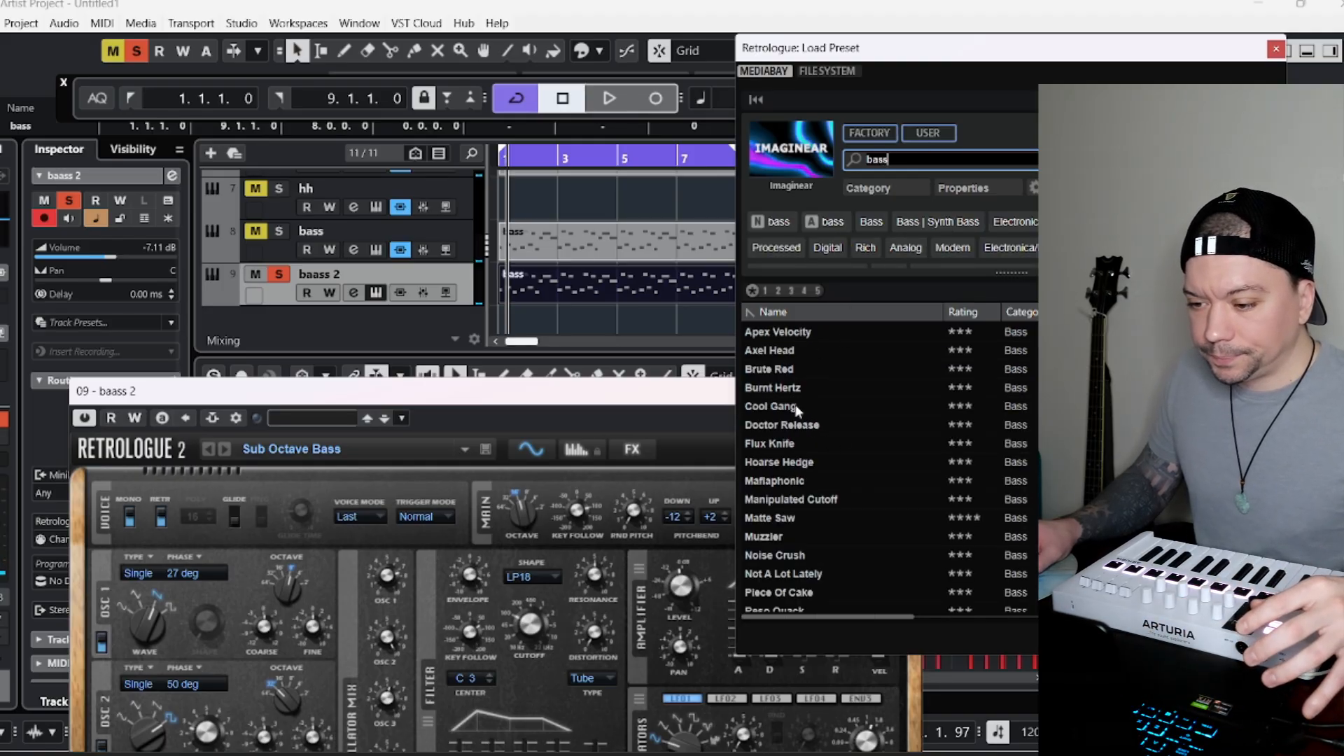
Switch to the Future Bass library sorted by category, load the Beat It preset and play it soloed.
{"action": "left_click", "coordinate": [801, 158]}
{"action": "left_click", "coordinate": [997, 352]}
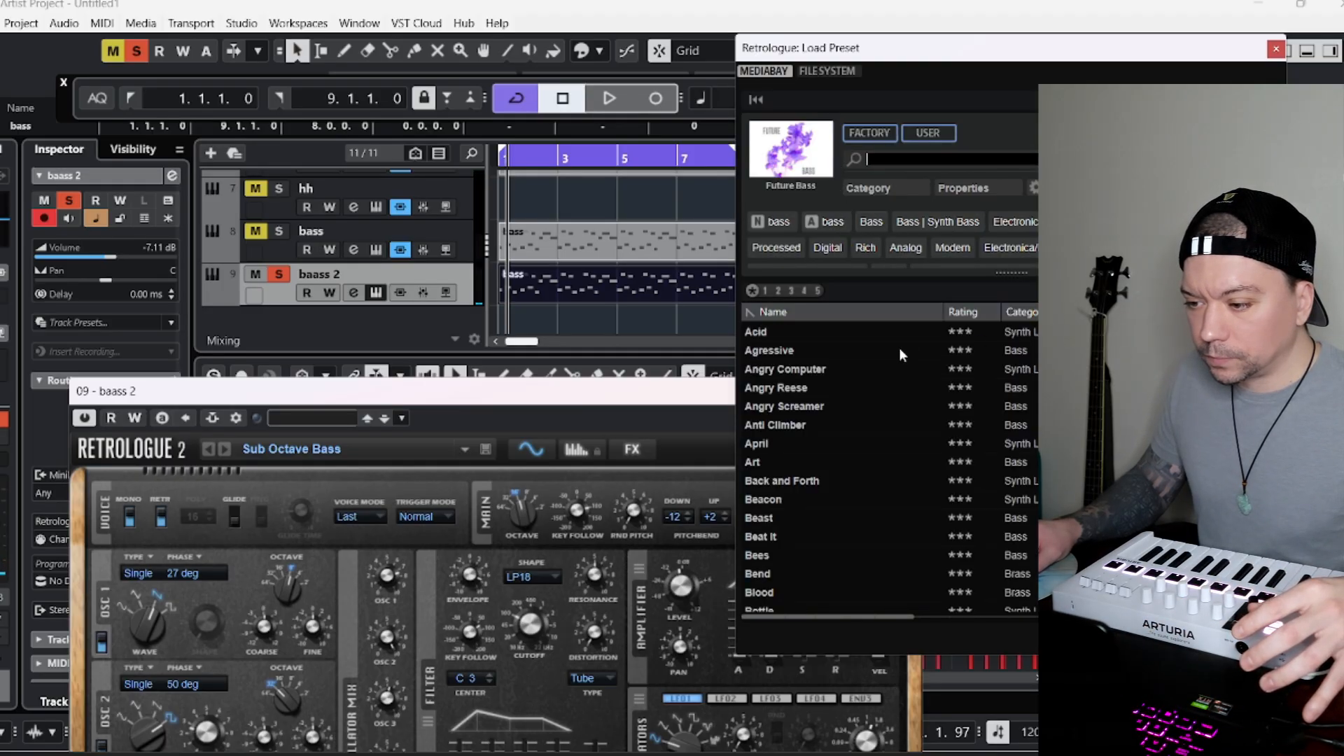
{"action": "left_click", "coordinate": [1028, 313]}
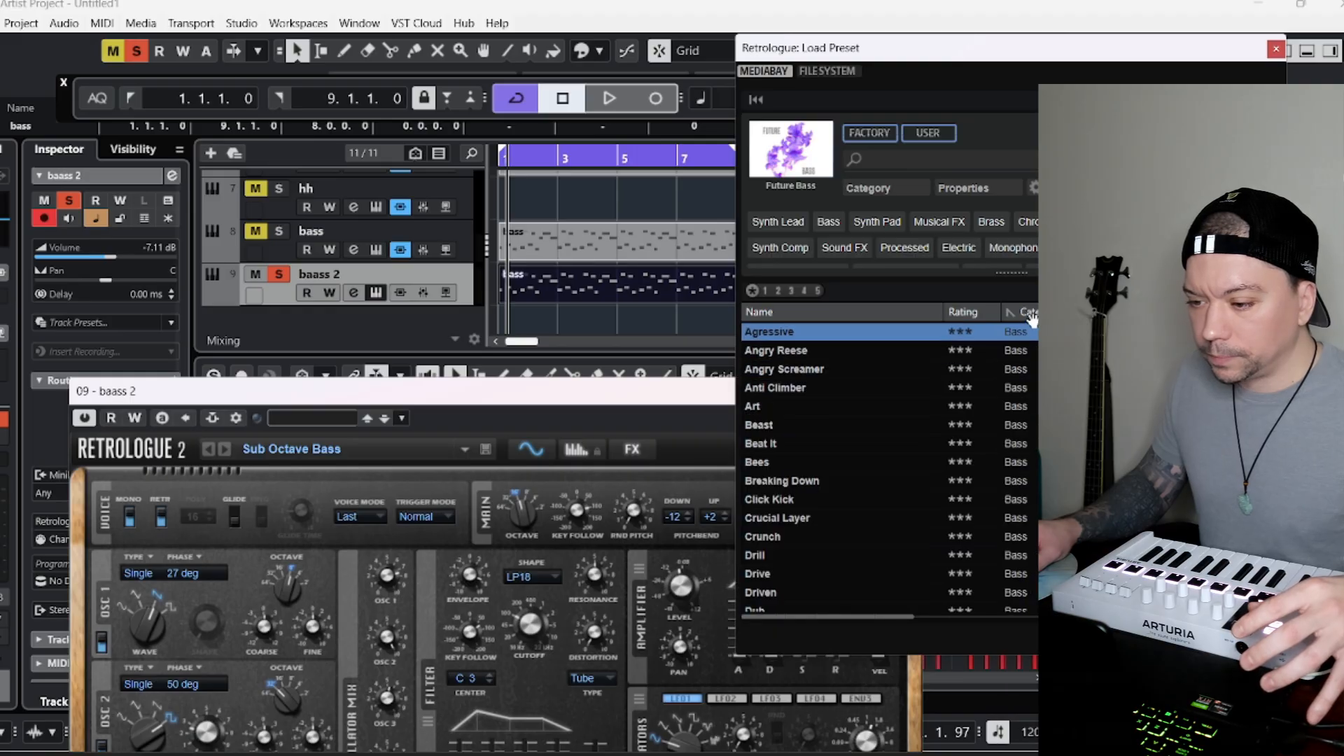
{"action": "left_click", "coordinate": [776, 443]}
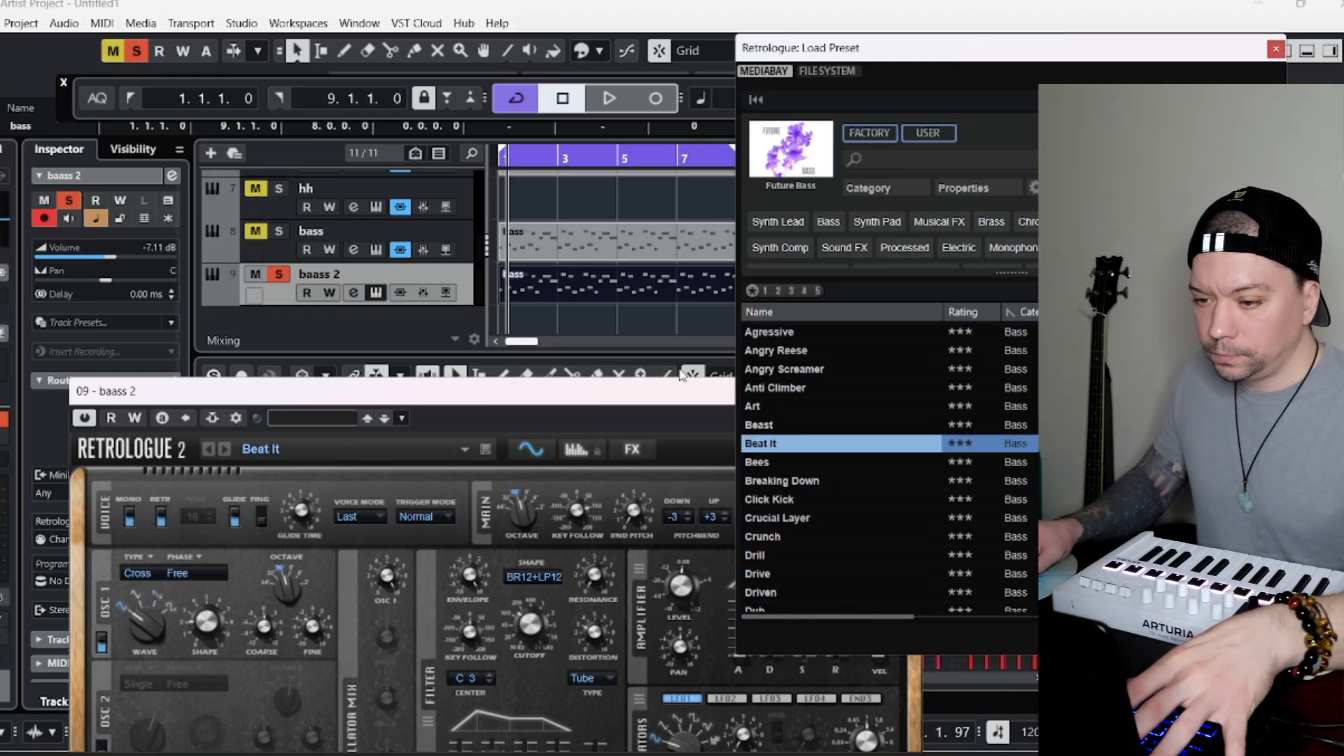
{"action": "left_click", "coordinate": [609, 98]}
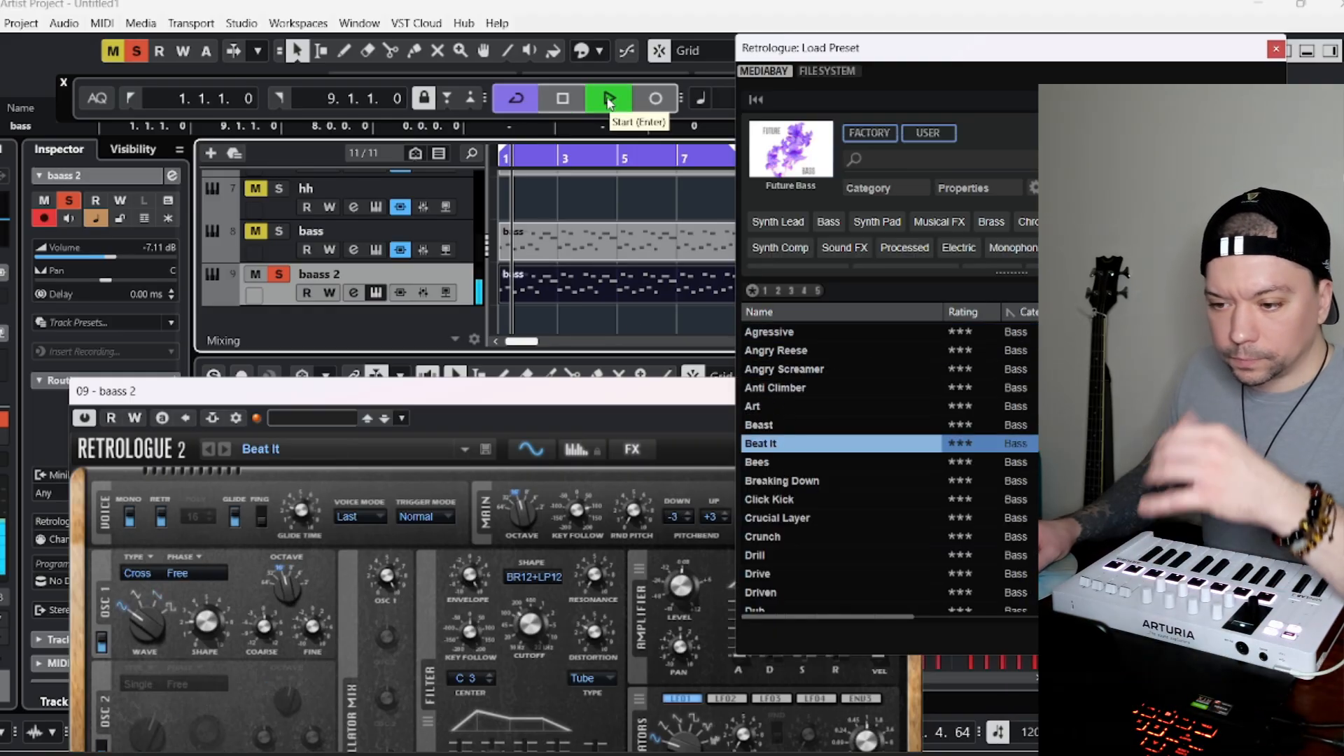
{"action": "left_click", "coordinate": [313, 519]}
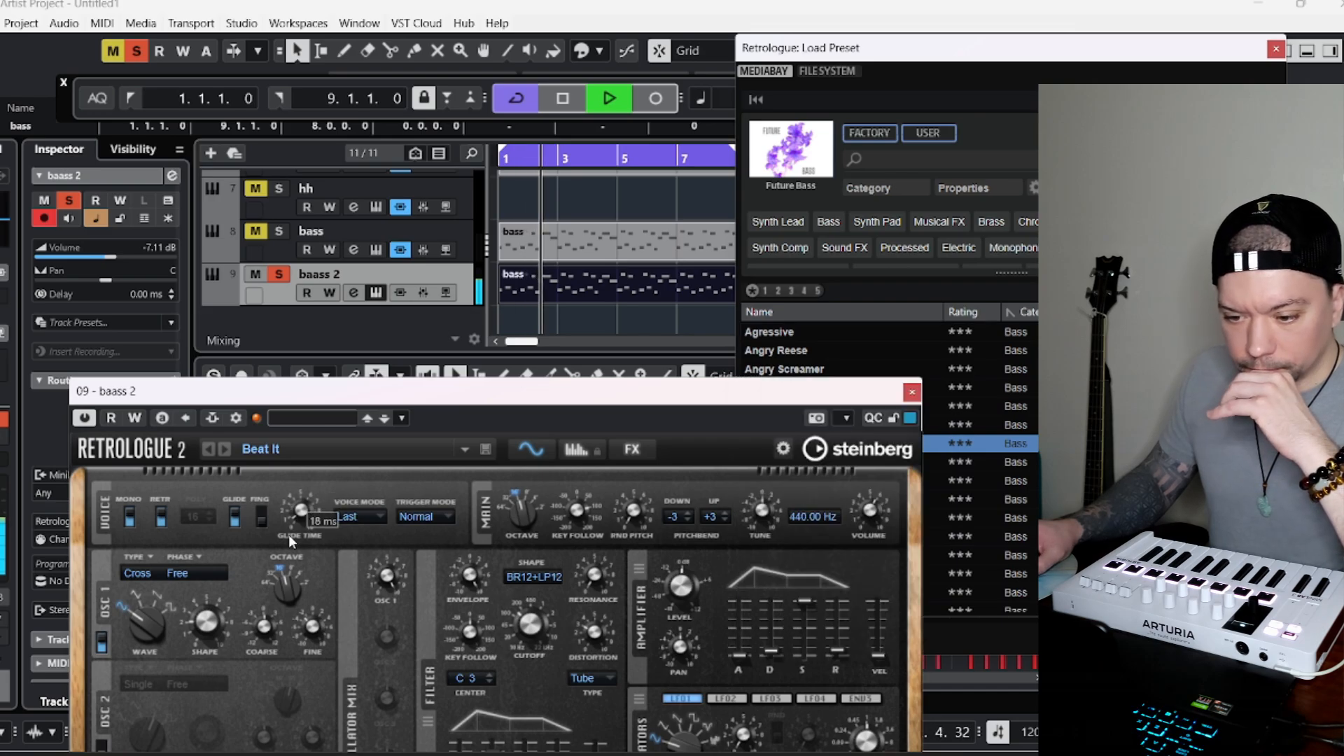
Clear the solo so all tracks sound, and set the baass 2 volume to -10.7 dB.
{"action": "left_click", "coordinate": [262, 242]}
{"action": "left_click", "coordinate": [256, 233]}
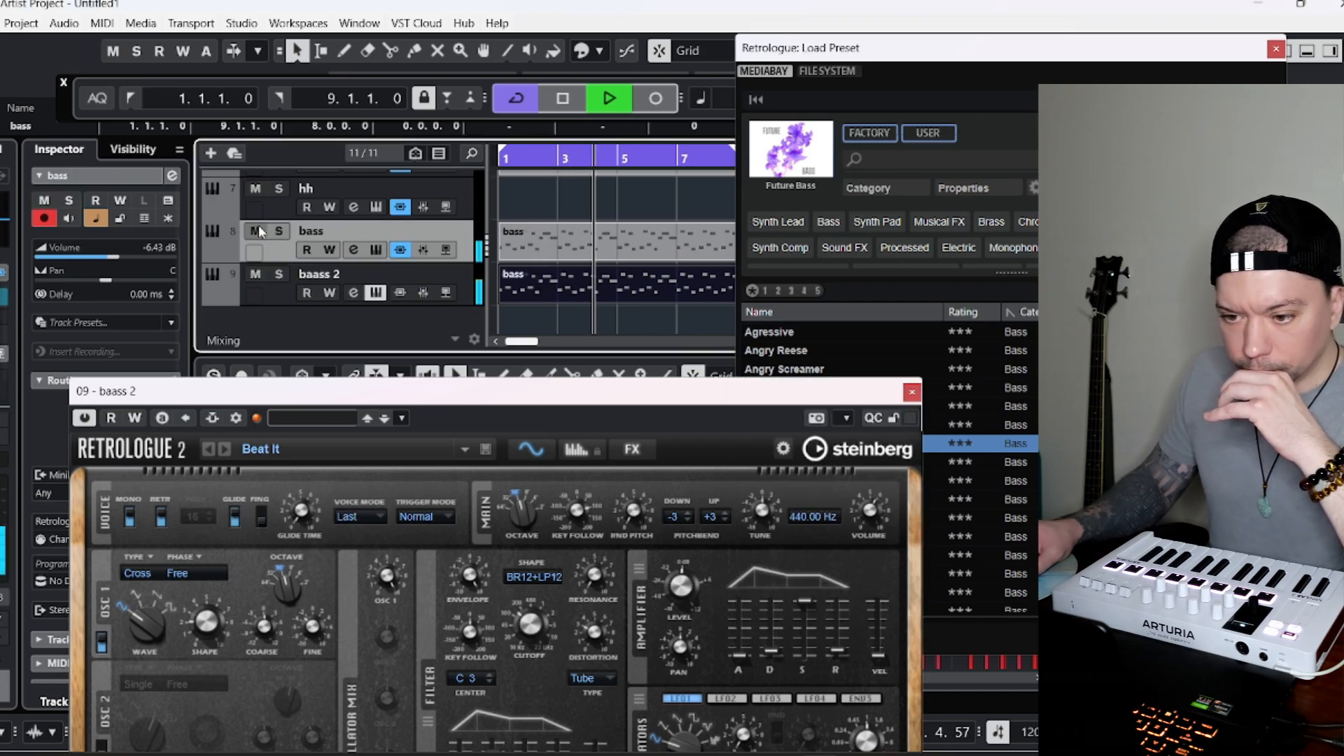
{"action": "left_click", "coordinate": [269, 289]}
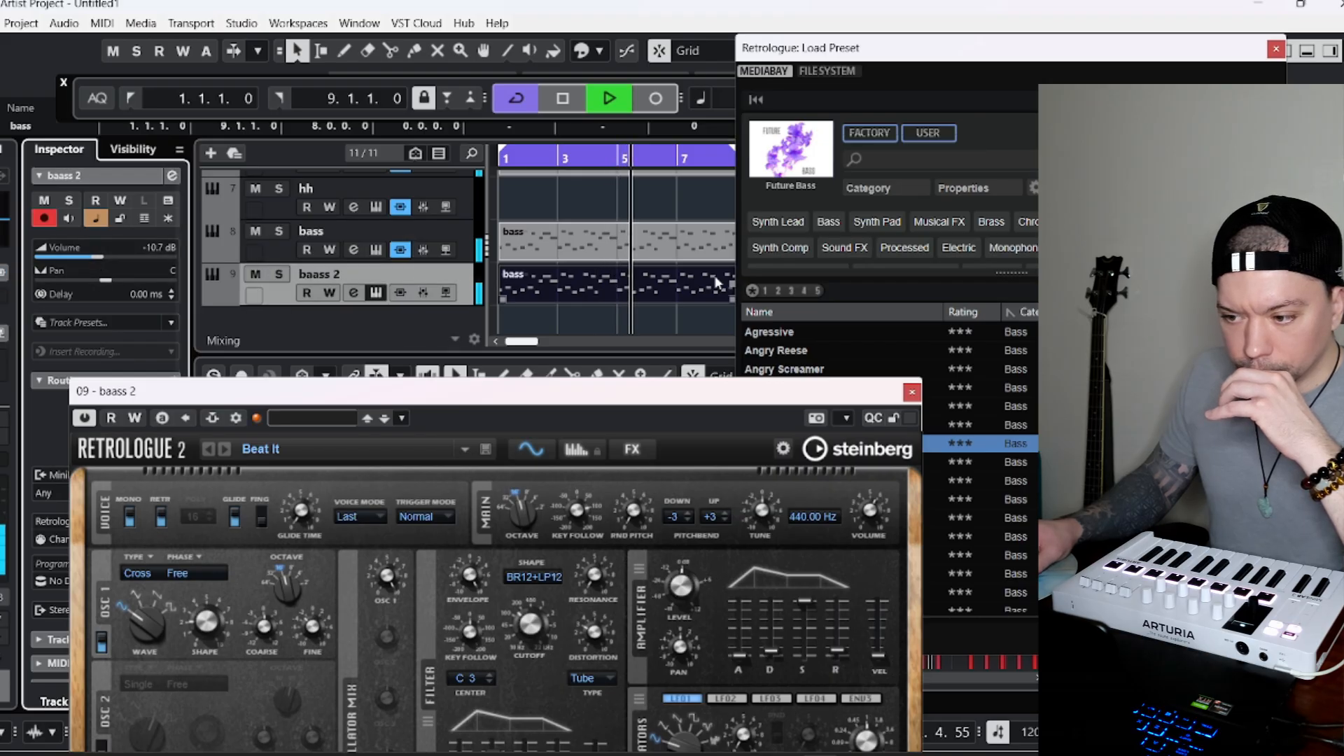
Browse the Future Bass presets, switch to the Analog House library and load its So Deep bass preset on baass 2.
{"action": "left_click", "coordinate": [997, 63]}
{"action": "scroll", "coordinate": [847, 447], "scroll_direction": "down", "scroll_amount": 10}
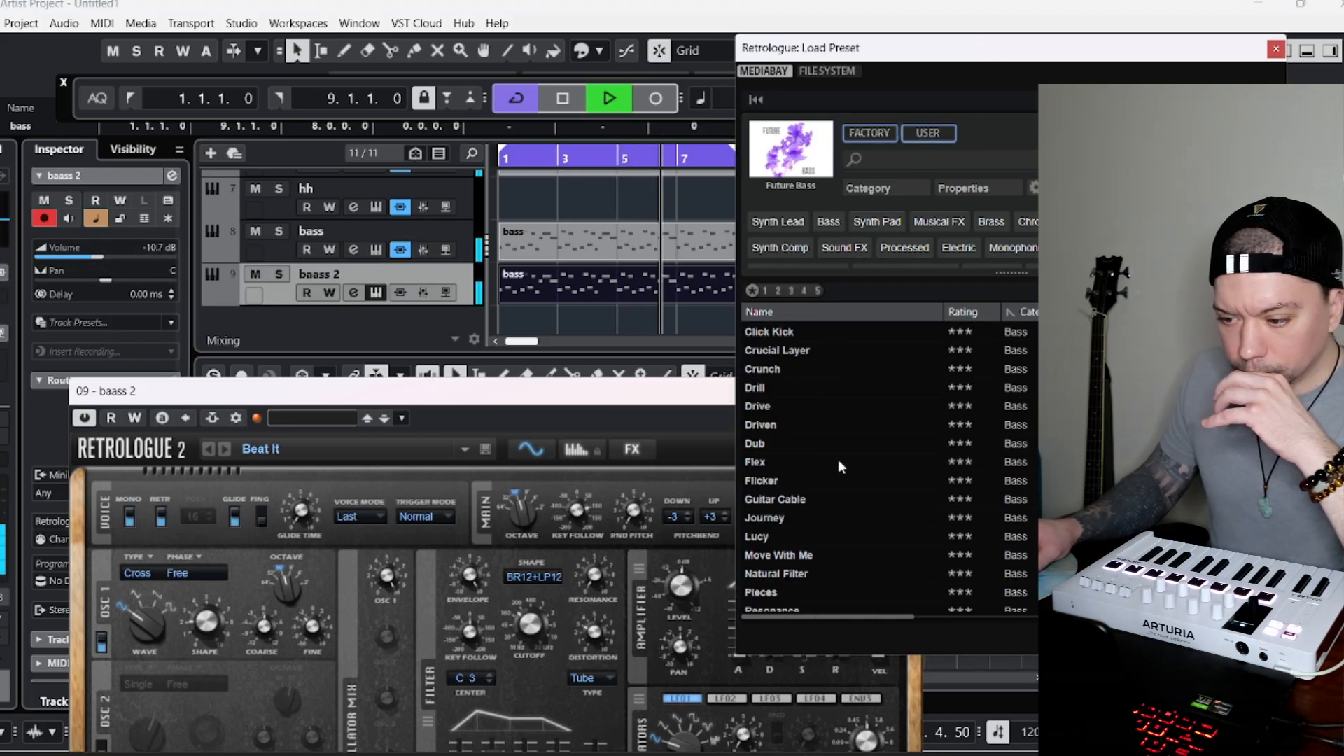
{"action": "scroll", "coordinate": [877, 438], "scroll_direction": "down", "scroll_amount": 5}
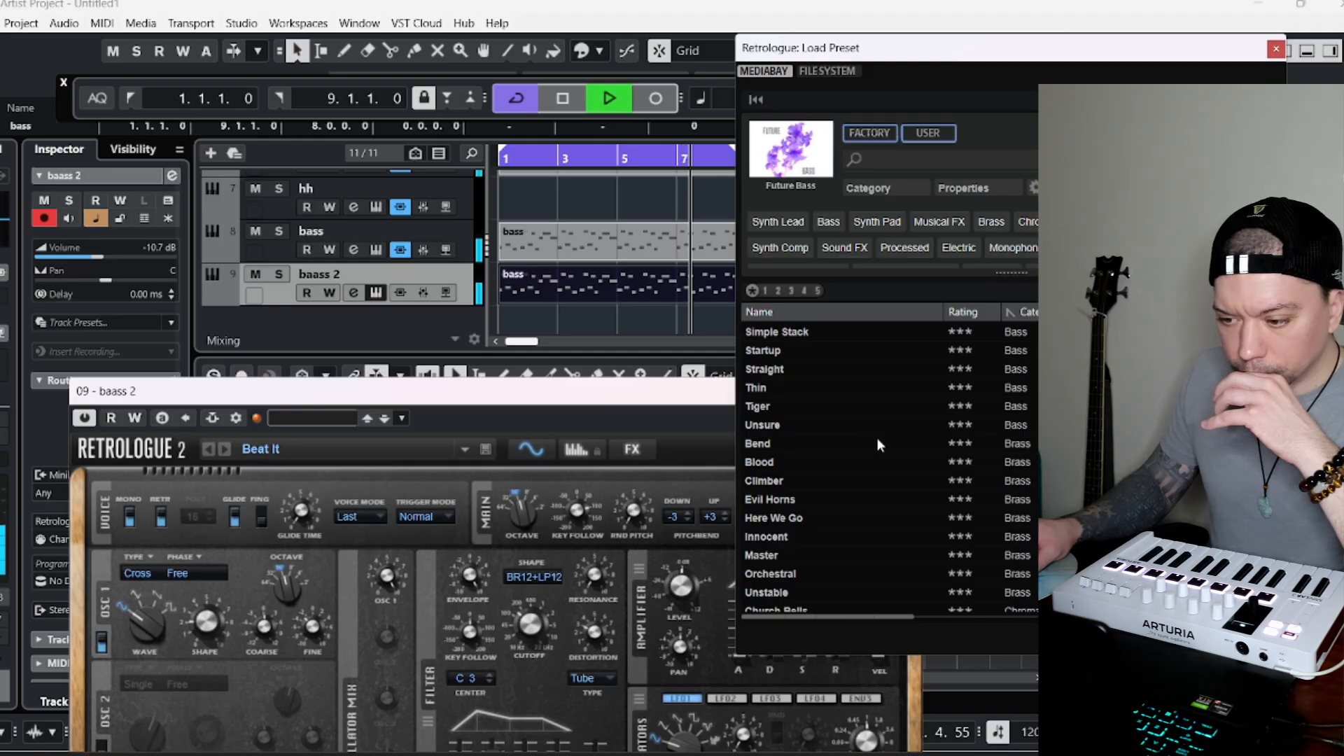
{"action": "scroll", "coordinate": [883, 422], "scroll_direction": "up", "scroll_amount": 4}
{"action": "left_click", "coordinate": [791, 150]}
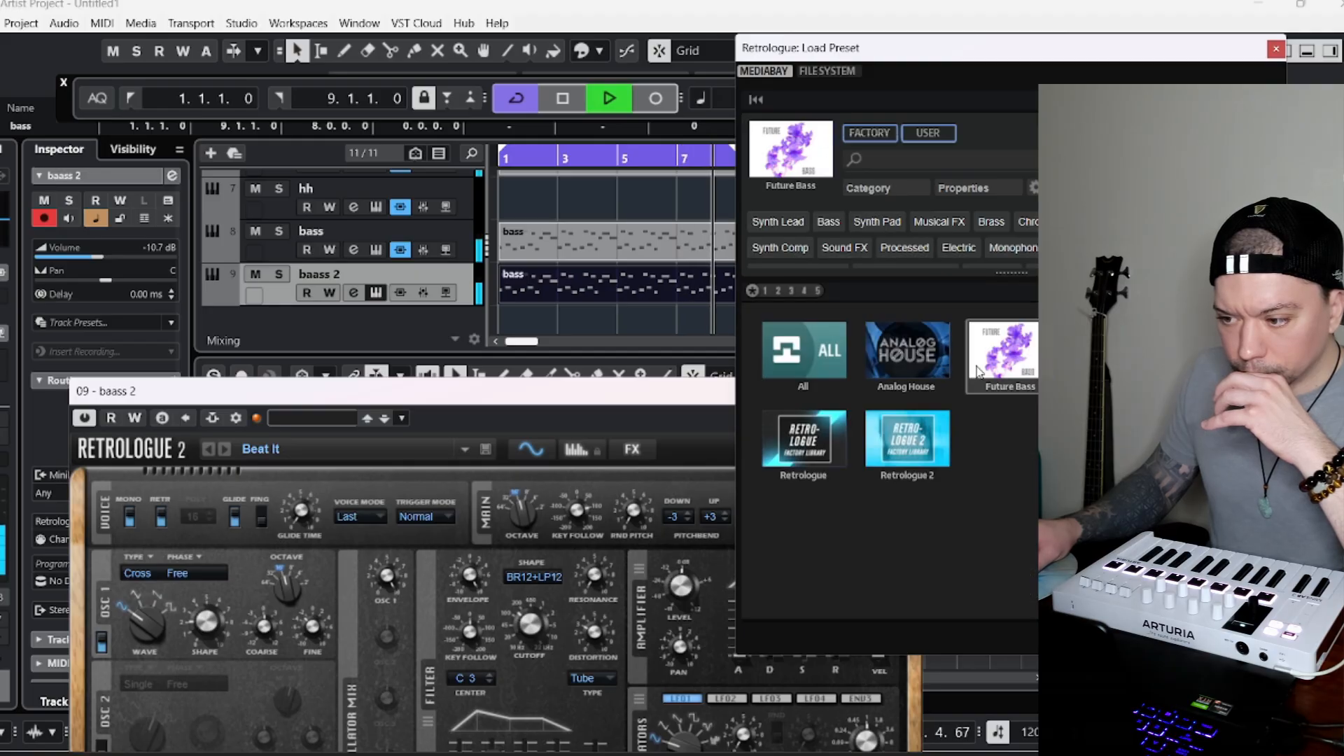
{"action": "left_click", "coordinate": [908, 355]}
{"action": "scroll", "coordinate": [833, 504], "scroll_direction": "down", "scroll_amount": 5}
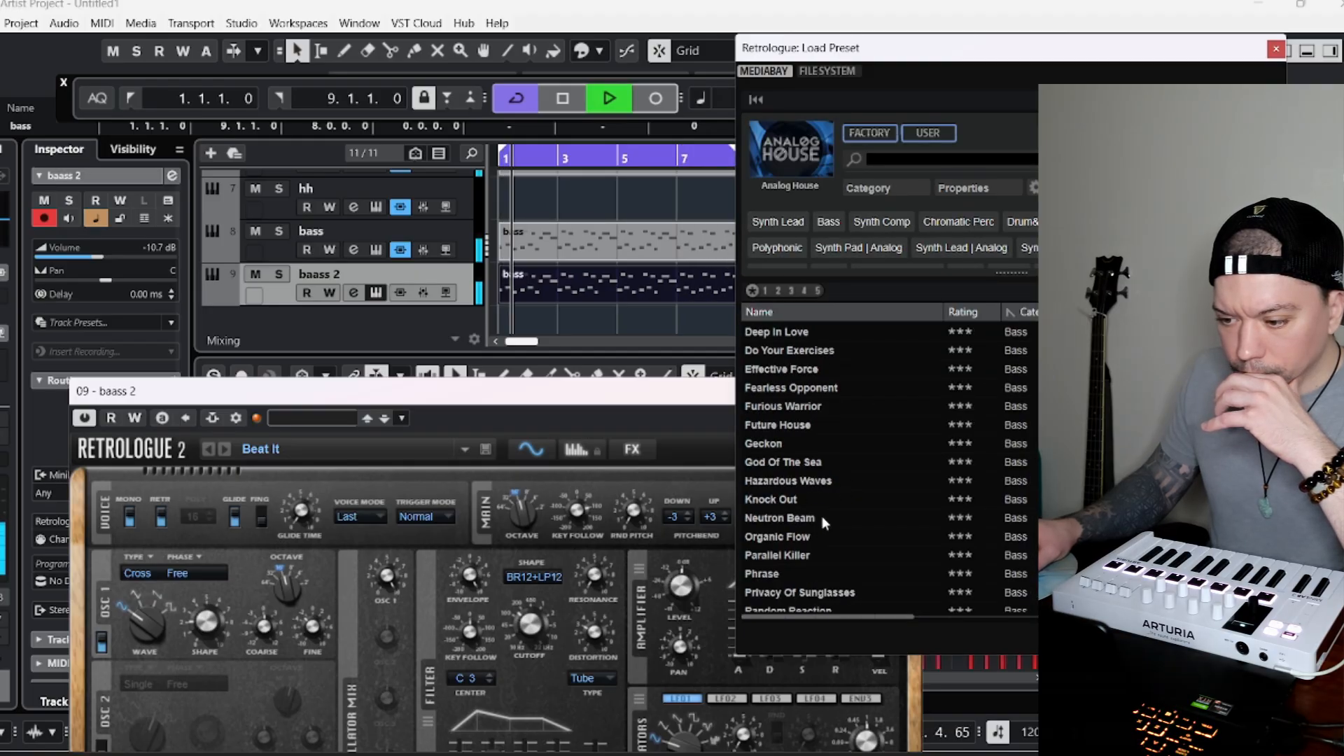
{"action": "left_click", "coordinate": [773, 464]}
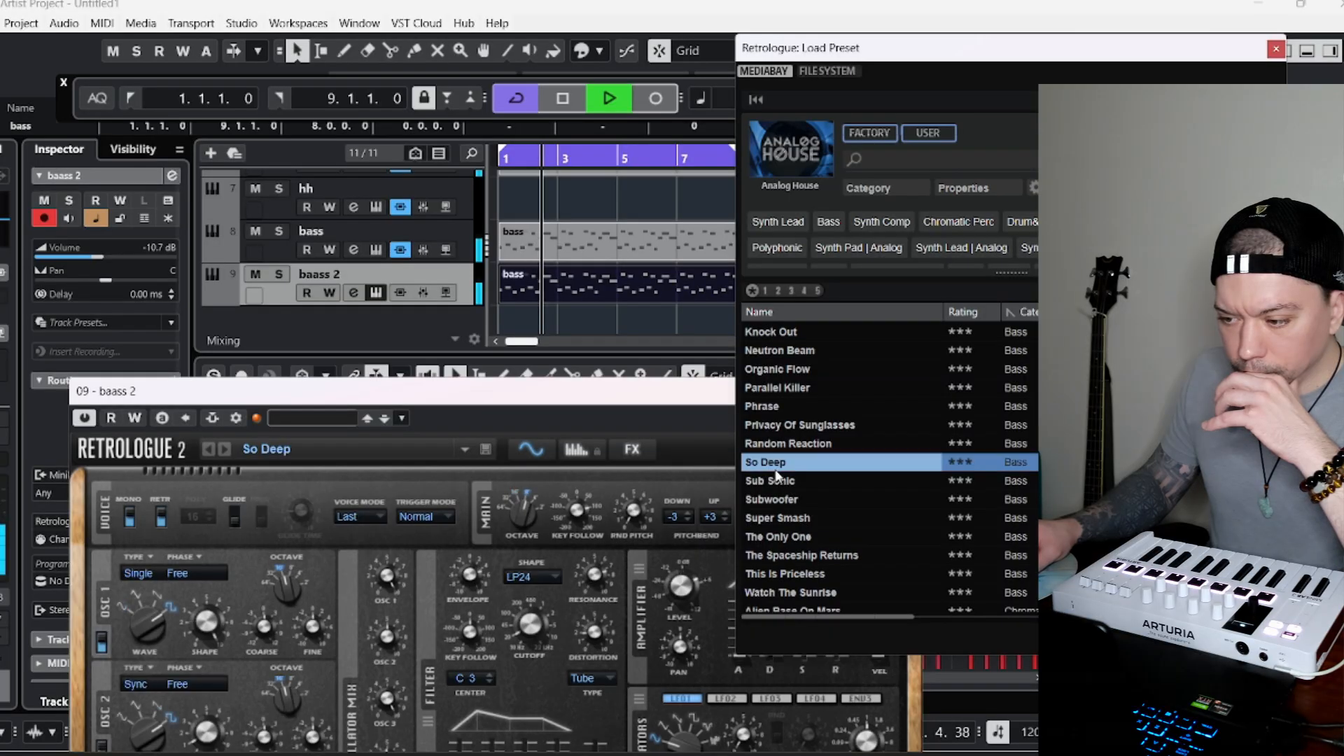
{"action": "scroll", "coordinate": [807, 519], "scroll_direction": "down", "scroll_amount": 1}
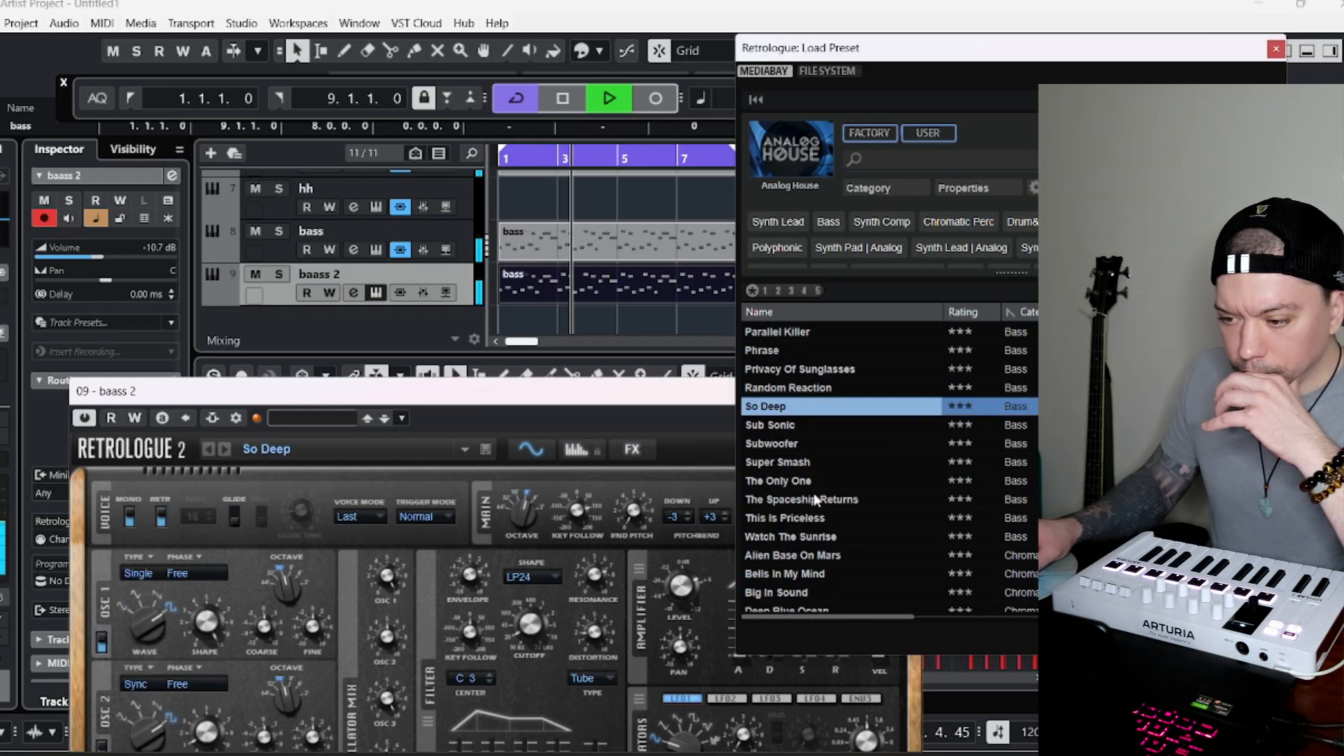
Compare the So Deep sound on baass 2 soloed and within the full mix.
{"action": "left_click", "coordinate": [284, 275]}
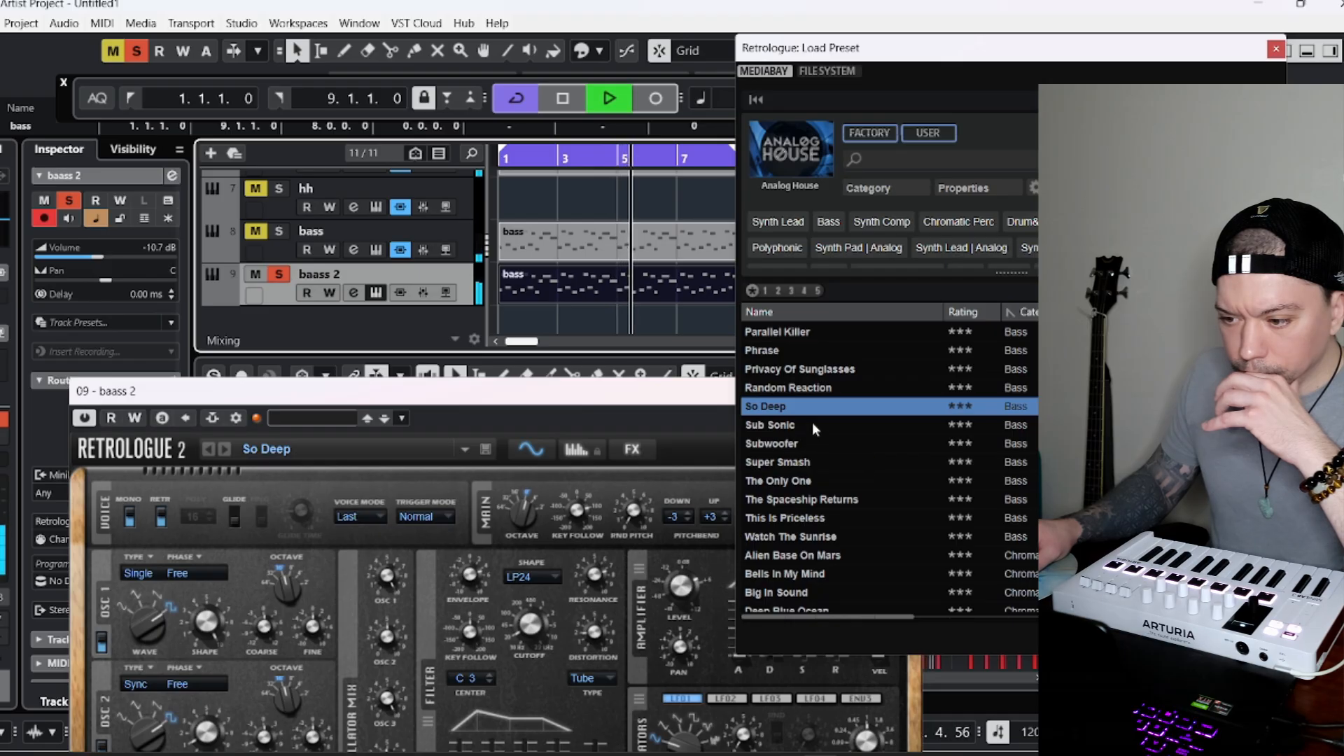
{"action": "scroll", "coordinate": [798, 386], "scroll_direction": "up", "scroll_amount": 2}
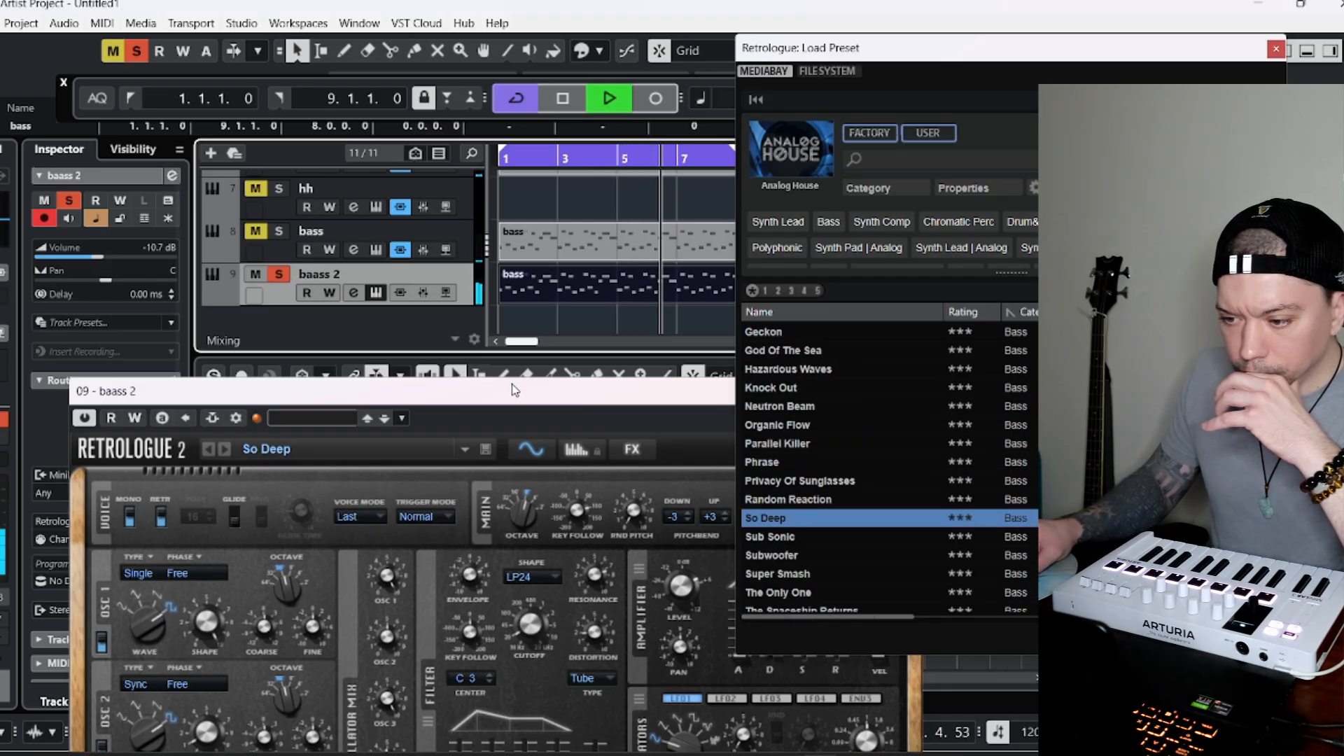
{"action": "left_click", "coordinate": [278, 275]}
Load the Bullets For My Synthesizer preset on baass 2 and solo the track.
{"action": "scroll", "coordinate": [801, 401], "scroll_direction": "up", "scroll_amount": 4}
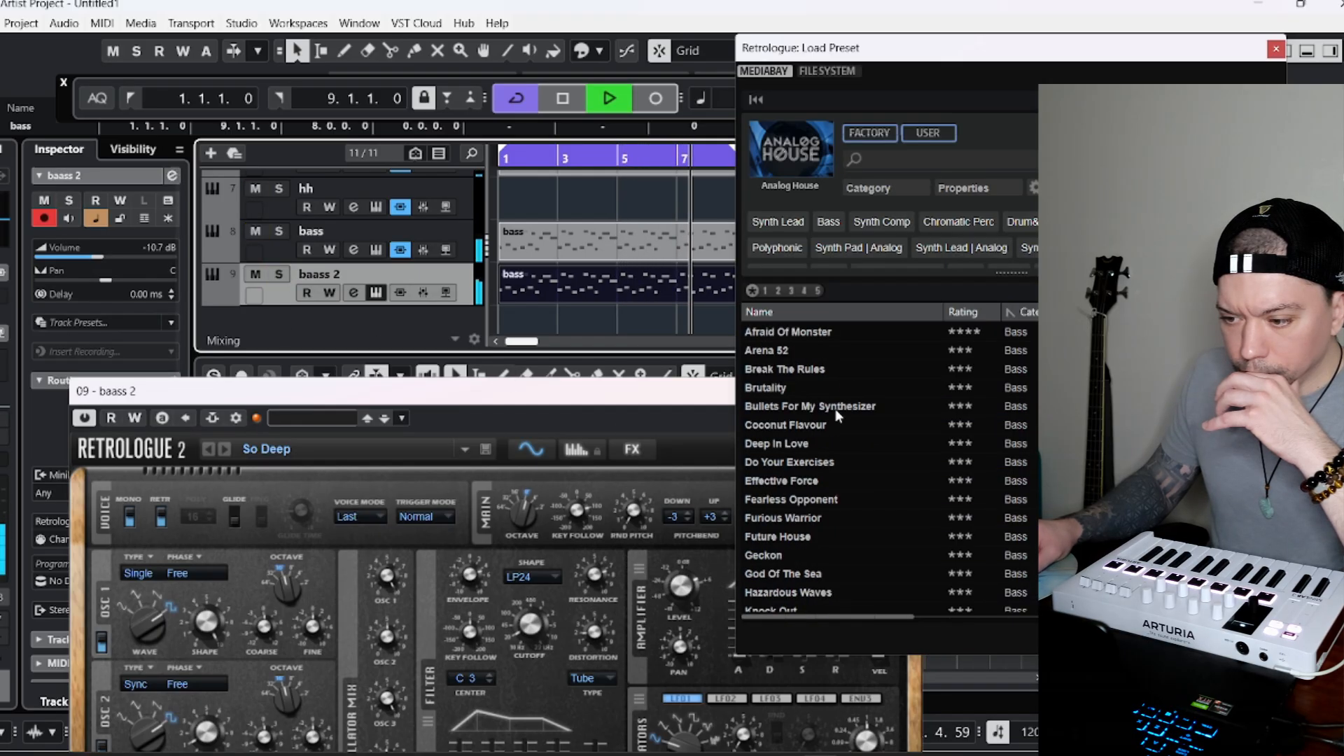
{"action": "left_click", "coordinate": [837, 409]}
{"action": "left_click", "coordinate": [278, 275]}
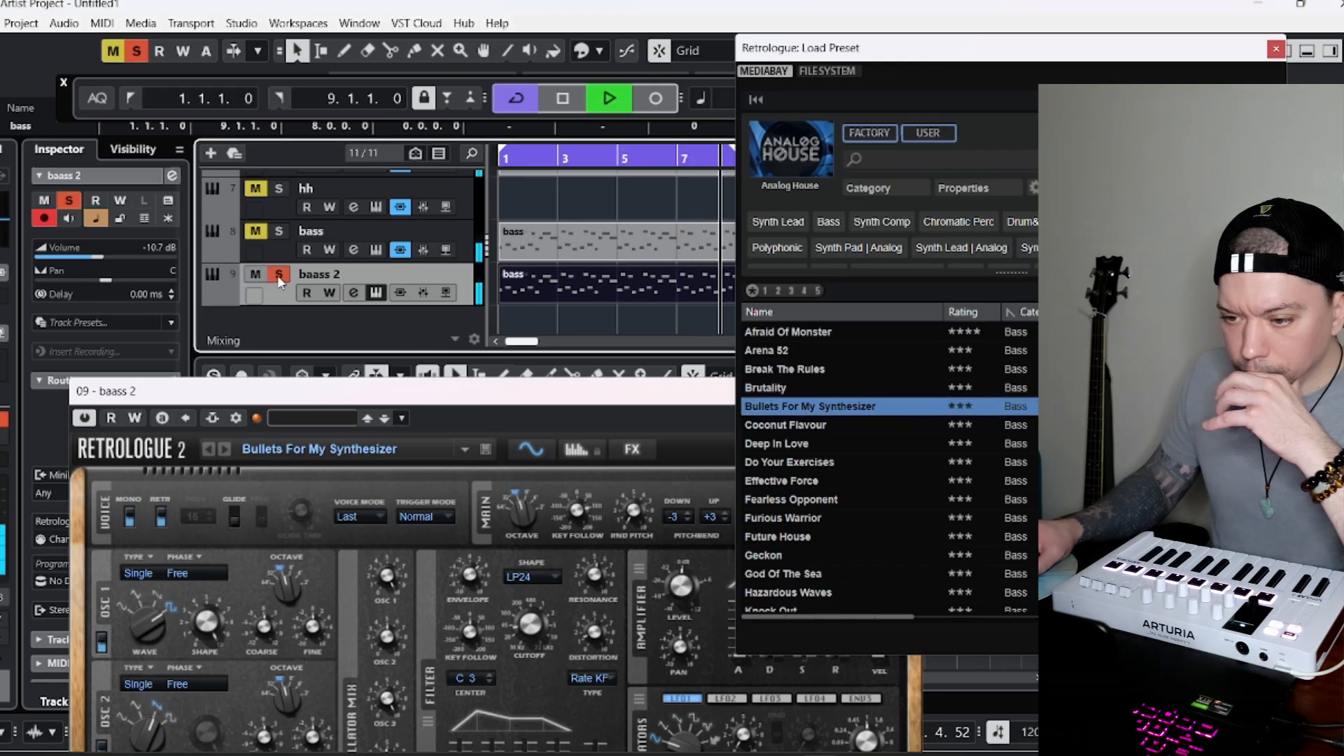
Clear the solo on baass 2 so it plays in the full mix, and close its preset browser and Retrologue windows.
{"action": "left_click", "coordinate": [278, 275]}
{"action": "left_click", "coordinate": [1243, 636]}
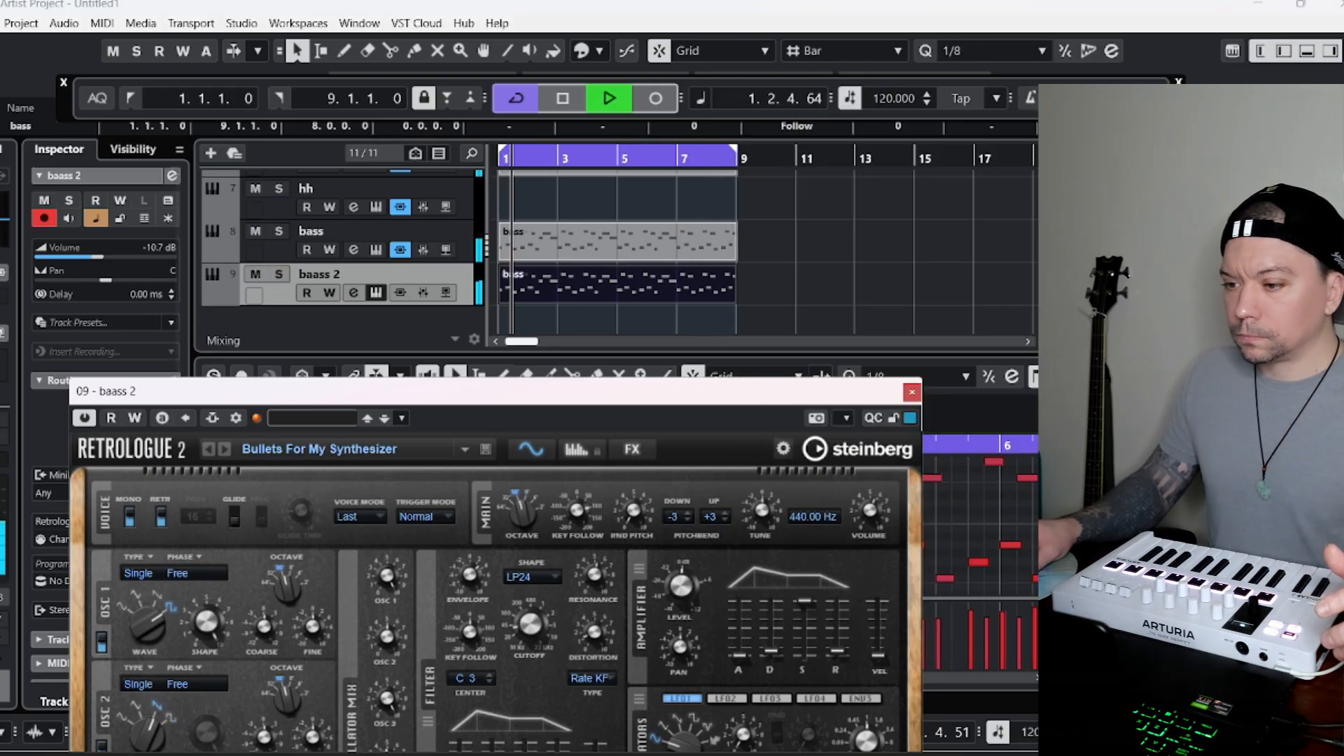
{"action": "left_click", "coordinate": [912, 393]}
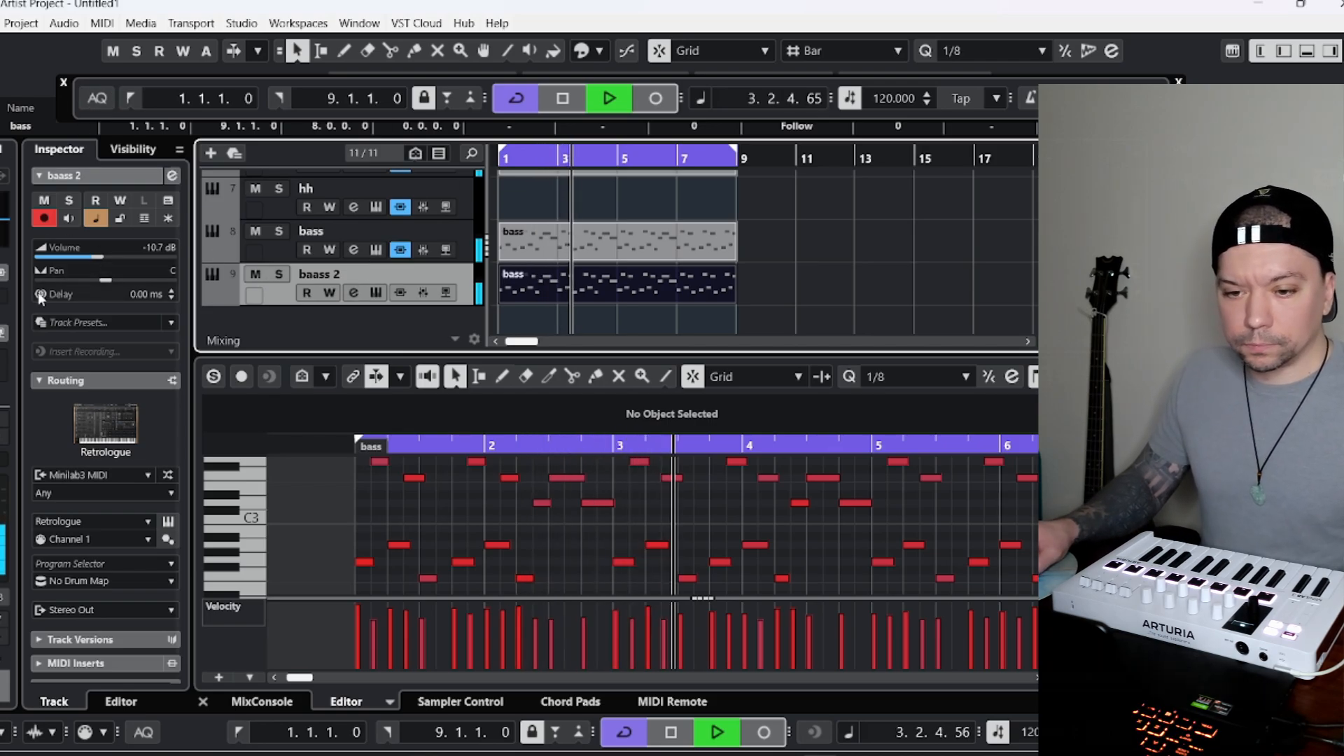
Insert the Neutron 4 effect from the EQ category in the first insert slot of the baass 2 track.
{"action": "left_click", "coordinate": [5, 298]}
{"action": "left_click", "coordinate": [4, 447]}
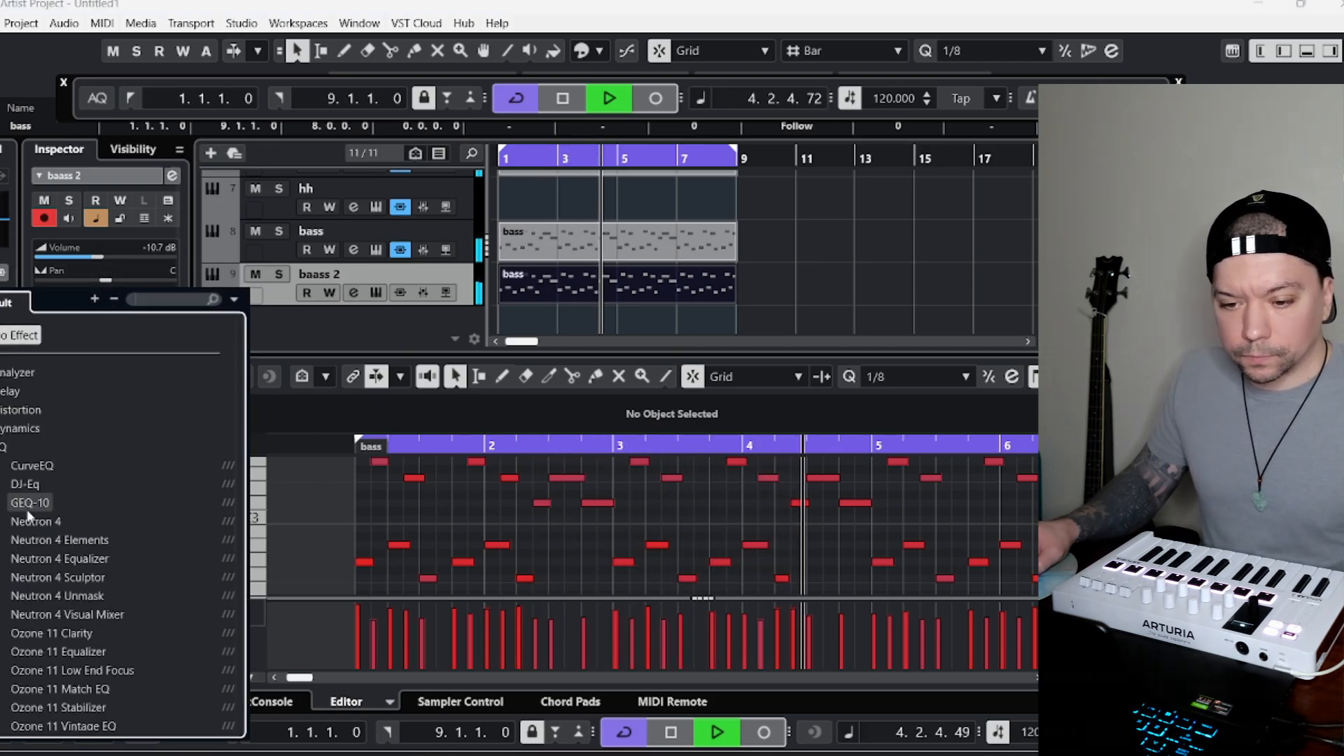
{"action": "left_click", "coordinate": [32, 521]}
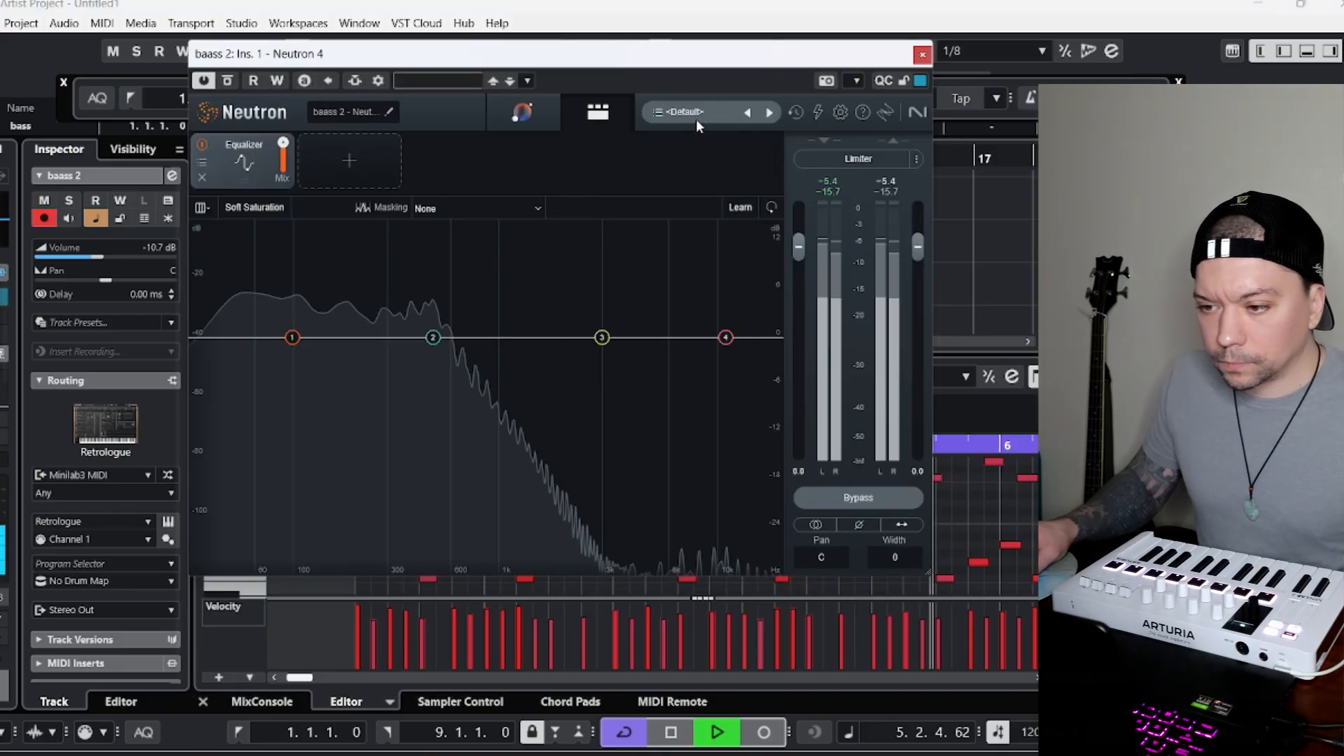
Try Neutron's Deep Electro Bass preset on baass 2, load Smooth Synth Bass instead, and close the plug-in.
{"action": "left_click", "coordinate": [700, 110]}
{"action": "left_click", "coordinate": [947, 335]}
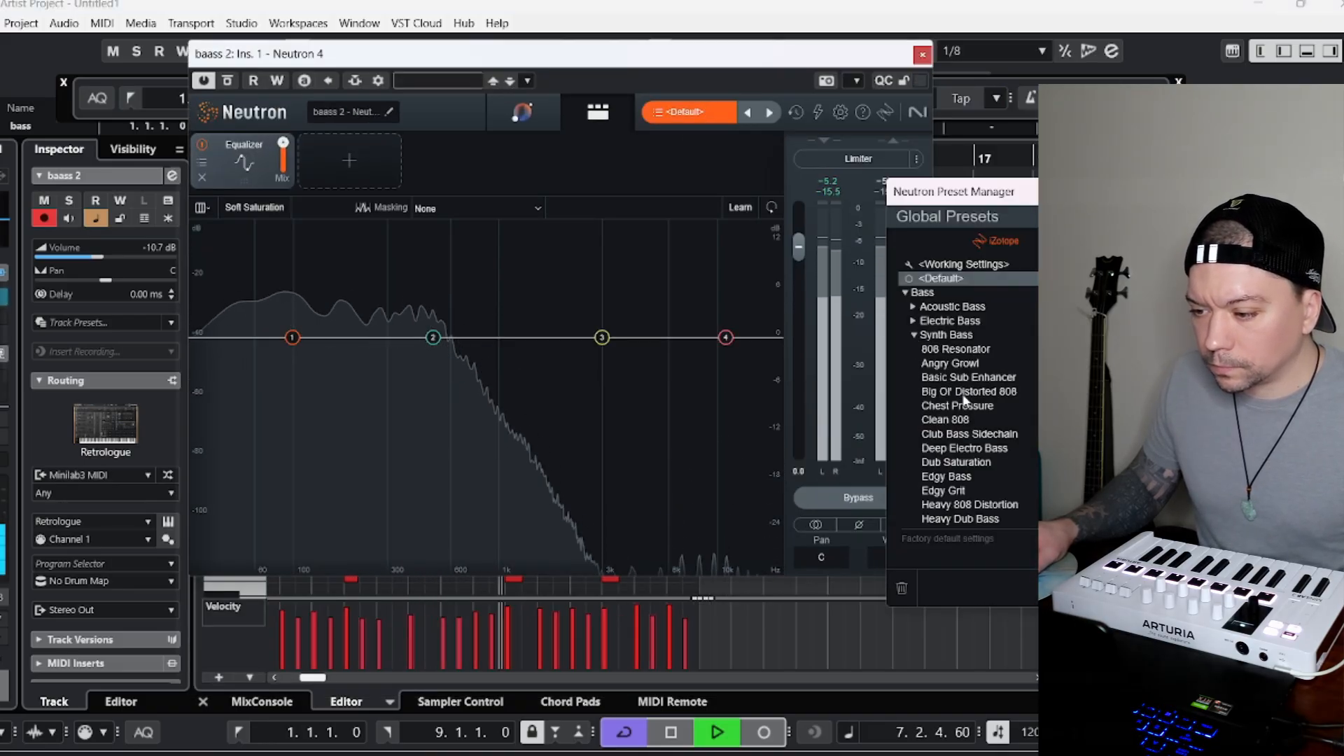
{"action": "left_click", "coordinate": [978, 448]}
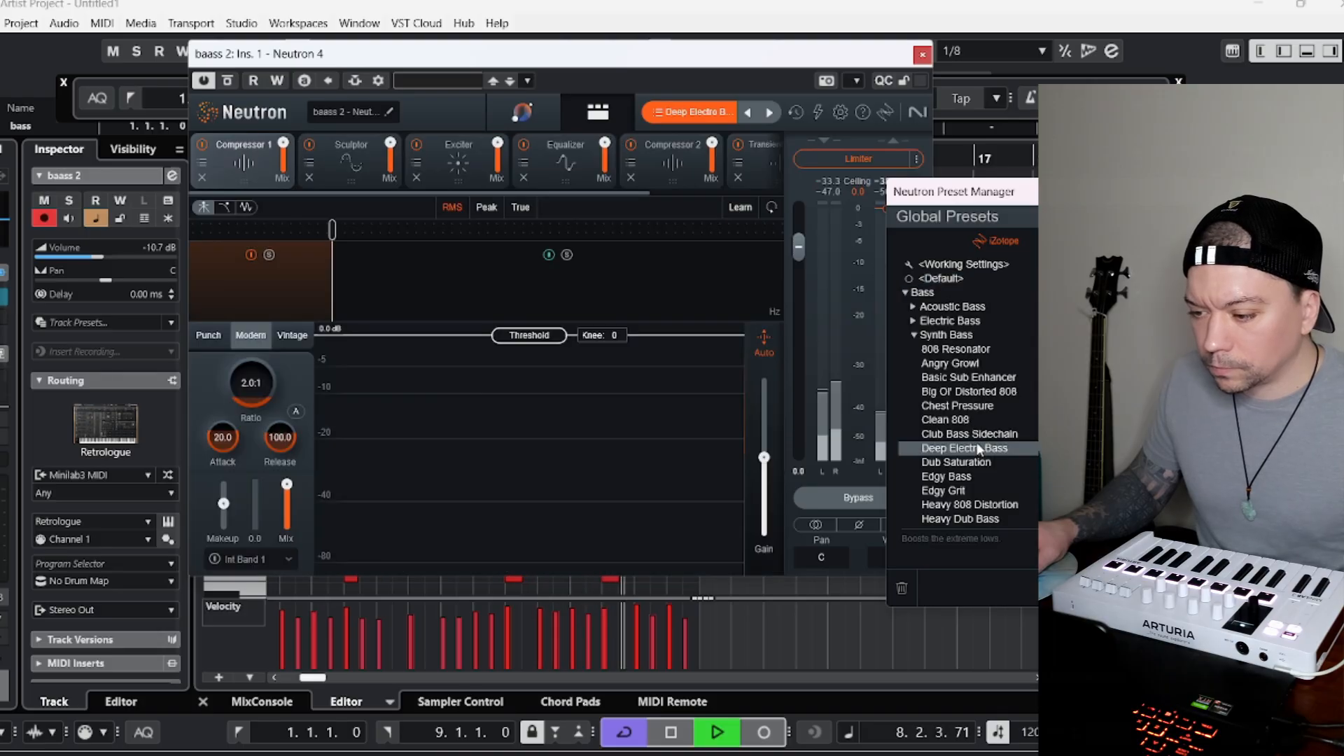
{"action": "scroll", "coordinate": [967, 392], "scroll_direction": "down", "scroll_amount": 5}
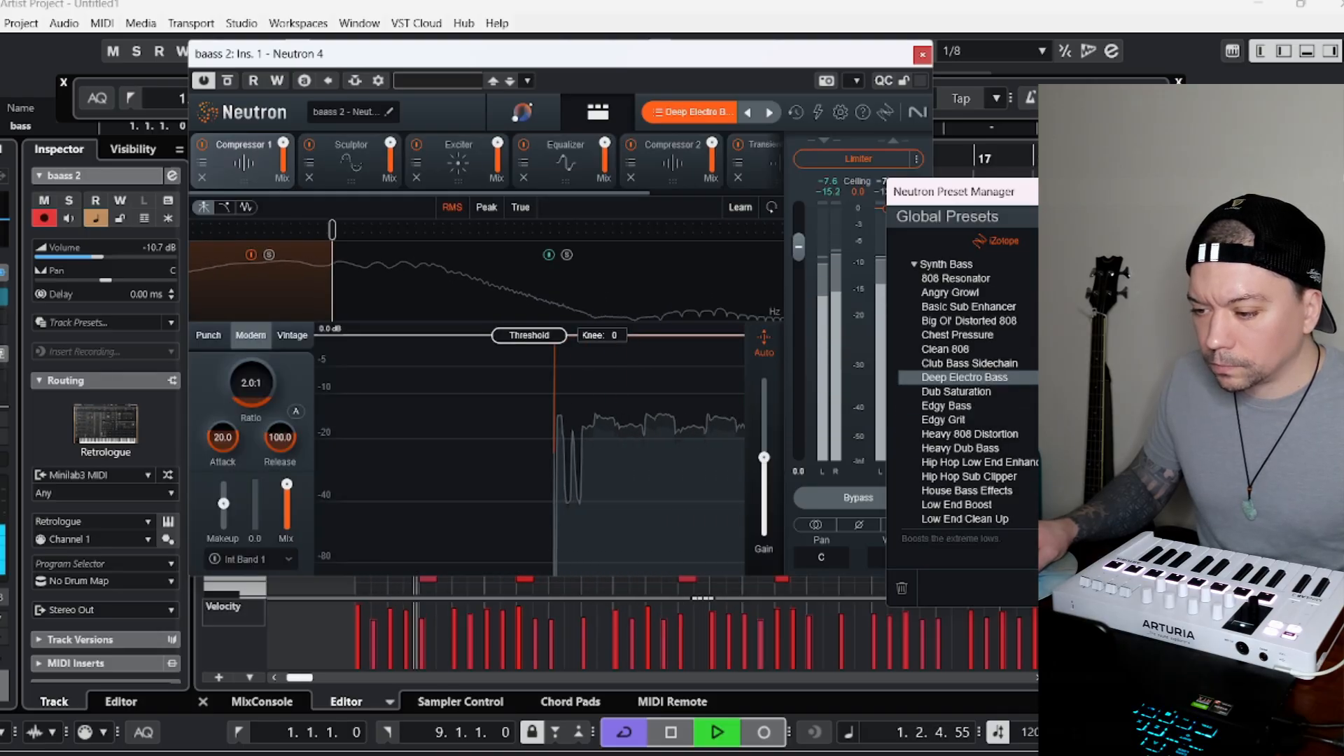
{"action": "scroll", "coordinate": [1008, 434], "scroll_direction": "down", "scroll_amount": 5}
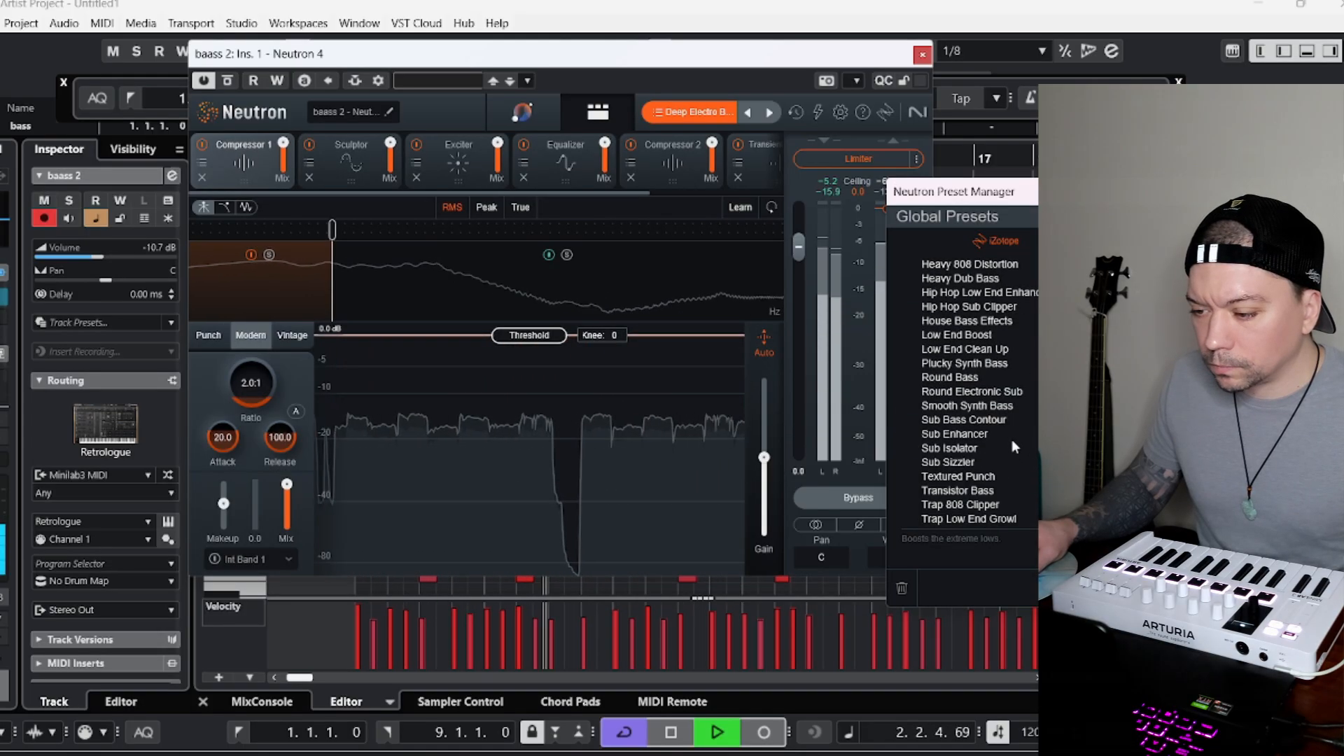
{"action": "double_click", "coordinate": [1006, 375]}
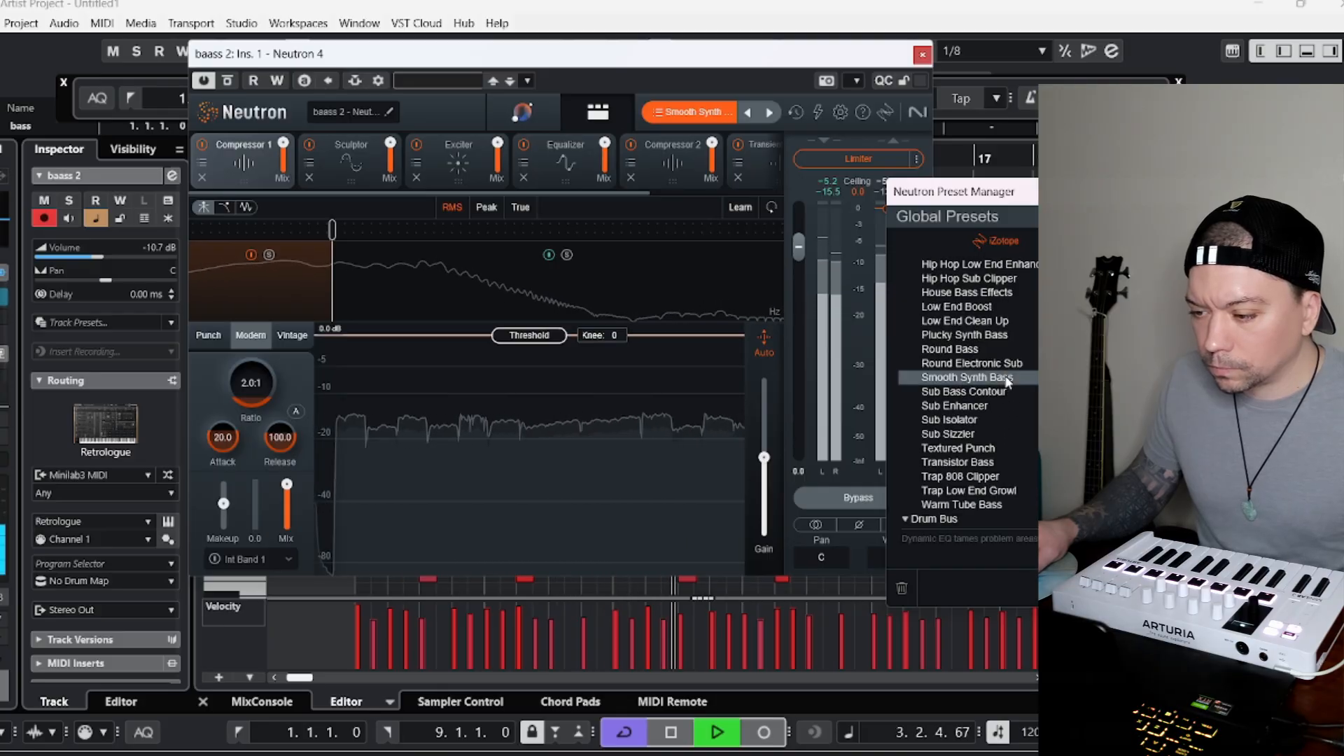
{"action": "left_click", "coordinate": [1091, 191]}
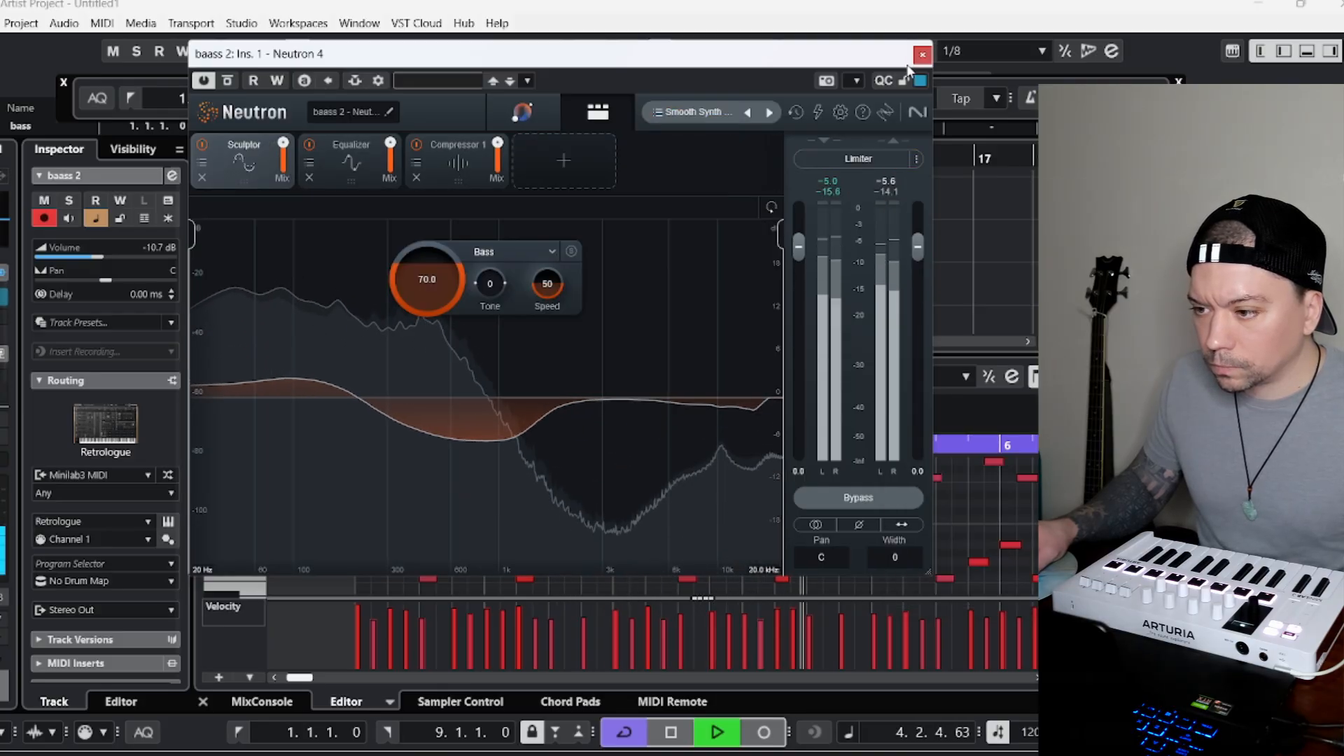
{"action": "left_click", "coordinate": [922, 54]}
Open Groove Agent SE on the hh track to audition its Boom Shake Kit sounds against the song, and close it.
{"action": "scroll", "coordinate": [347, 273], "scroll_direction": "up", "scroll_amount": 3}
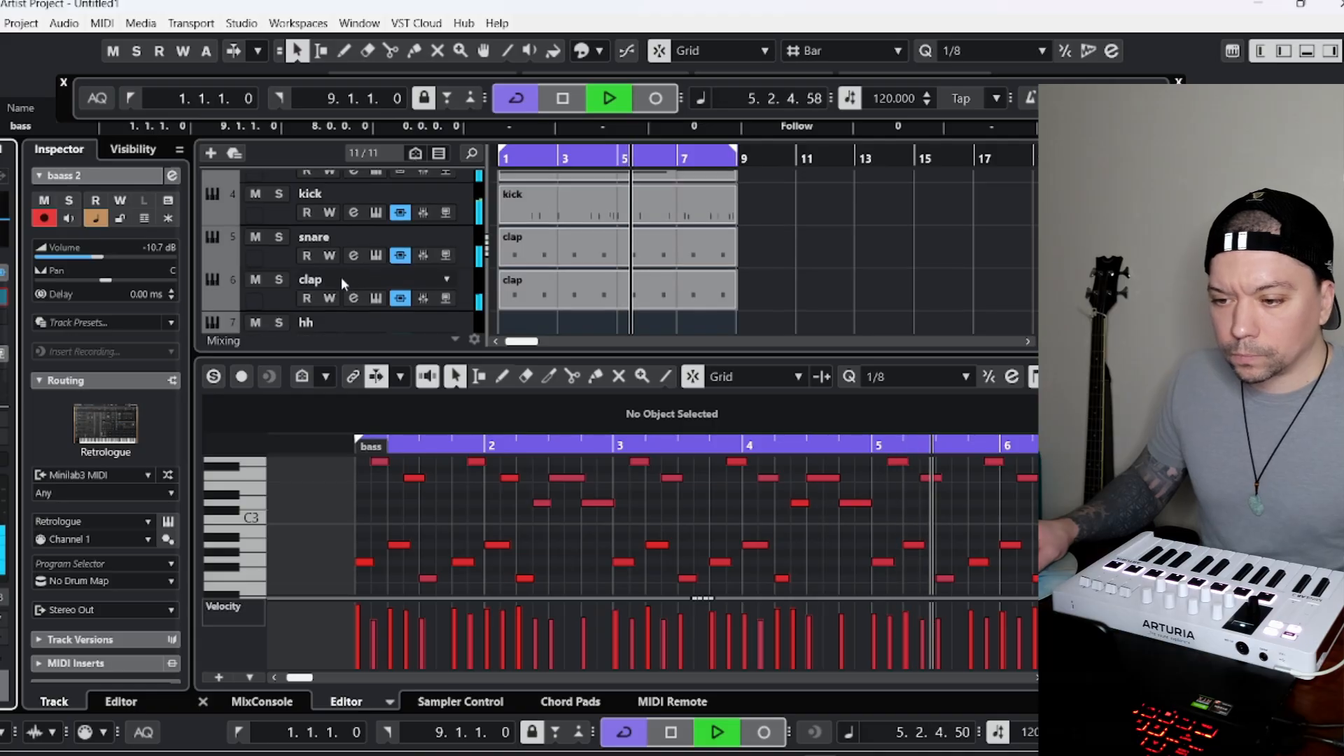
{"action": "left_click", "coordinate": [270, 278]}
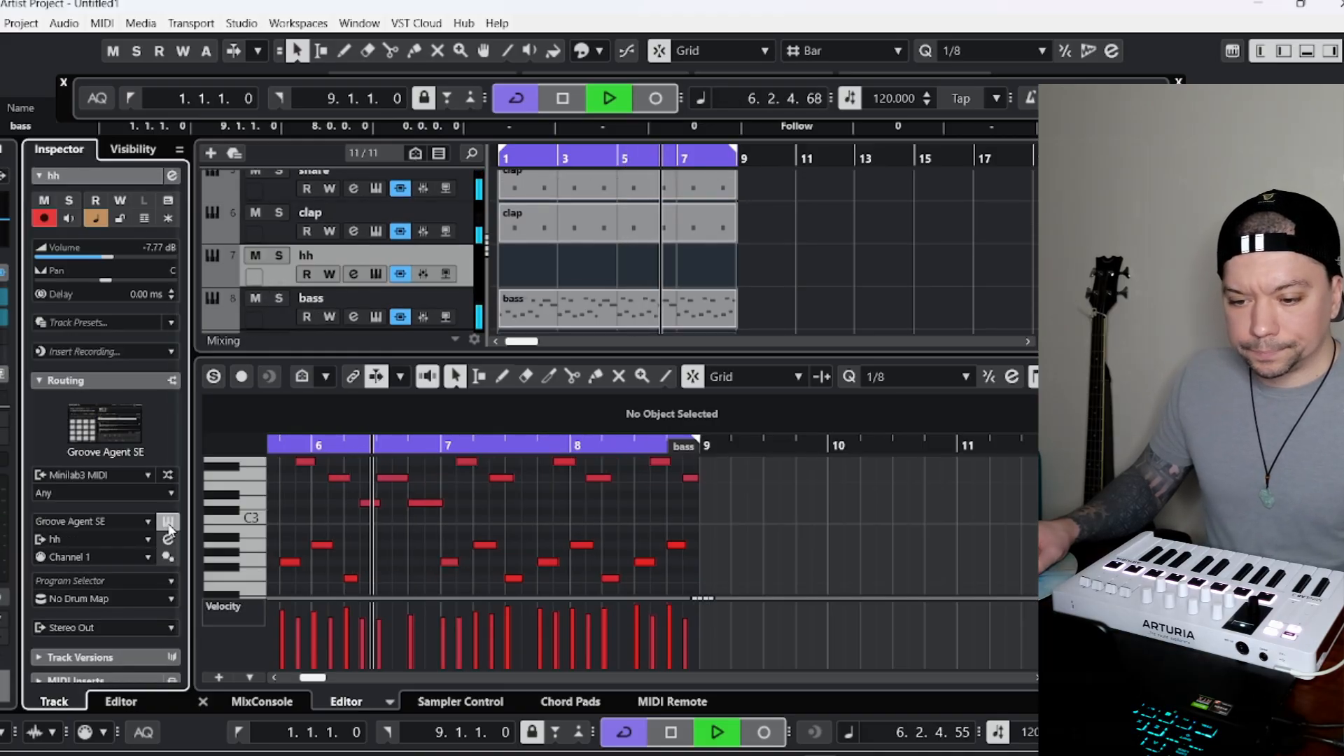
{"action": "left_click", "coordinate": [168, 522]}
{"action": "left_click_drag", "start_coordinate": [900, 213], "coordinate": [908, 42]}
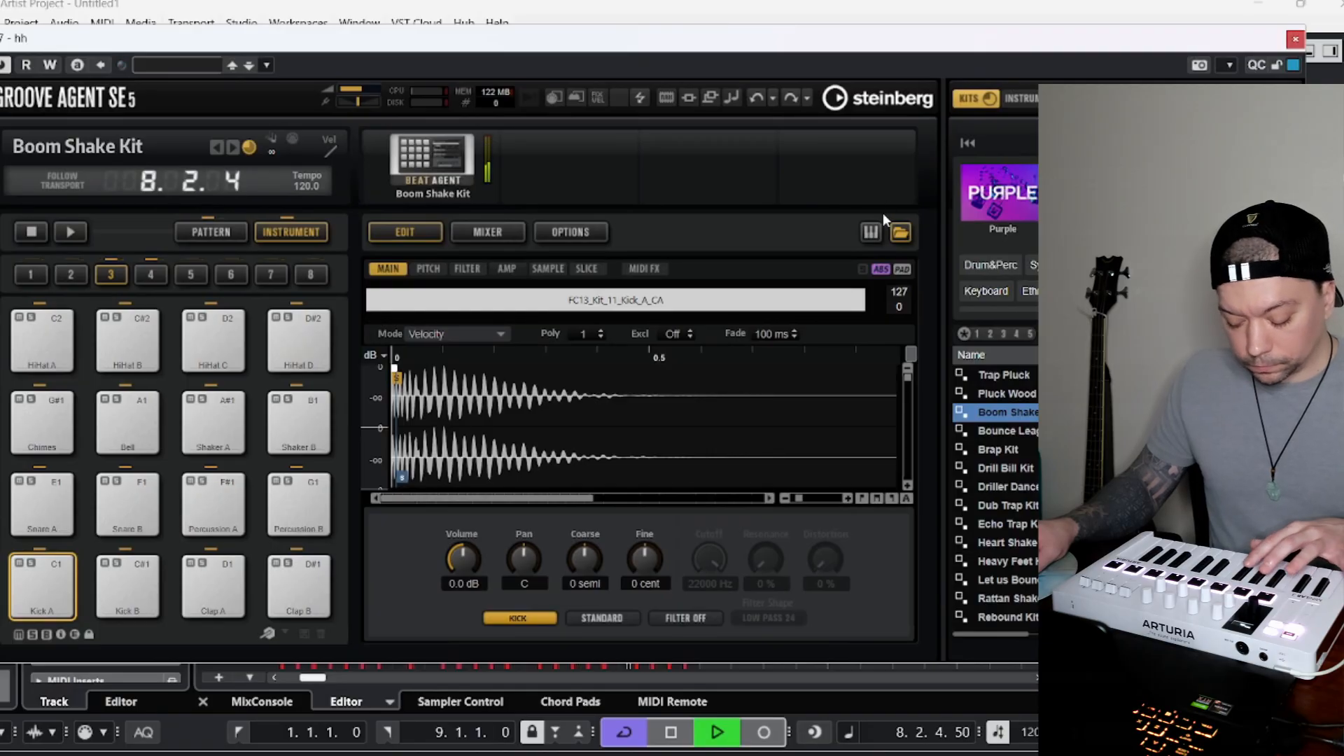
{"action": "left_click", "coordinate": [1296, 40]}
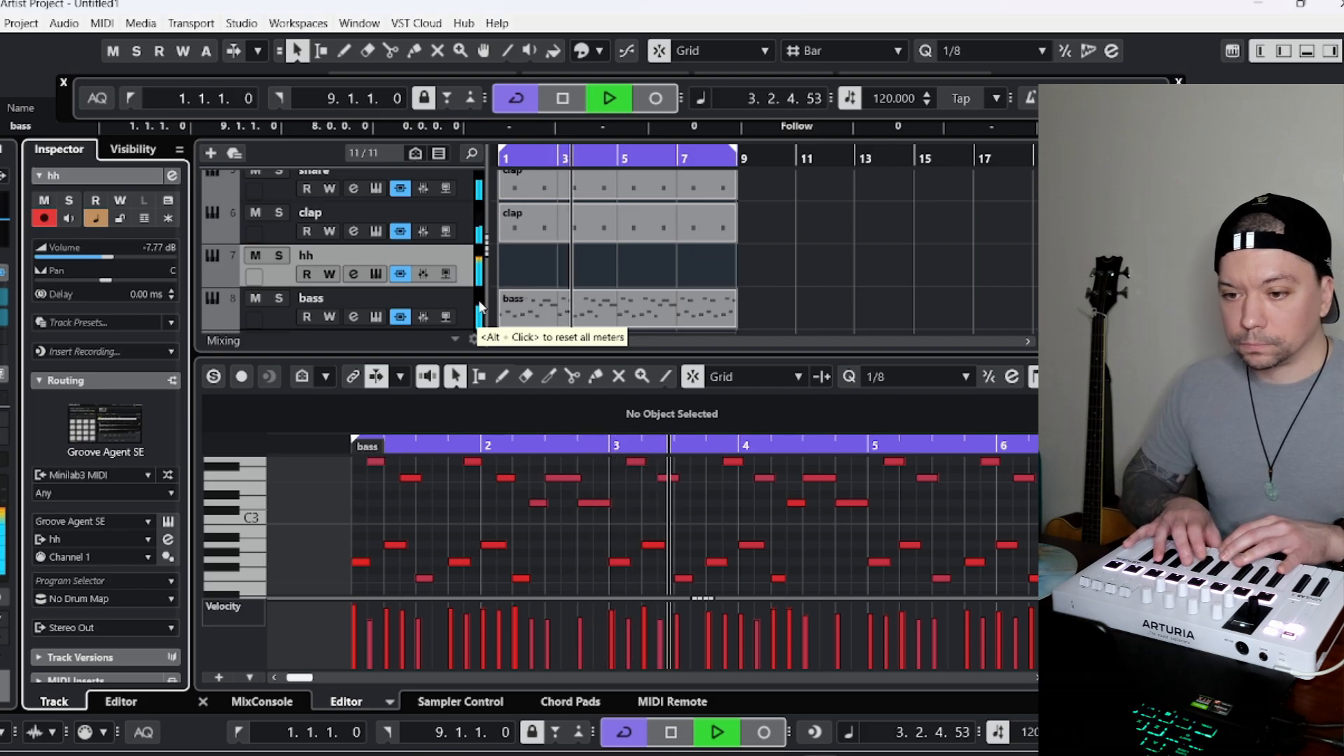
Lower the hh track's volume to -17.2 dB while playing along with the loop.
{"action": "left_click", "coordinate": [89, 257]}
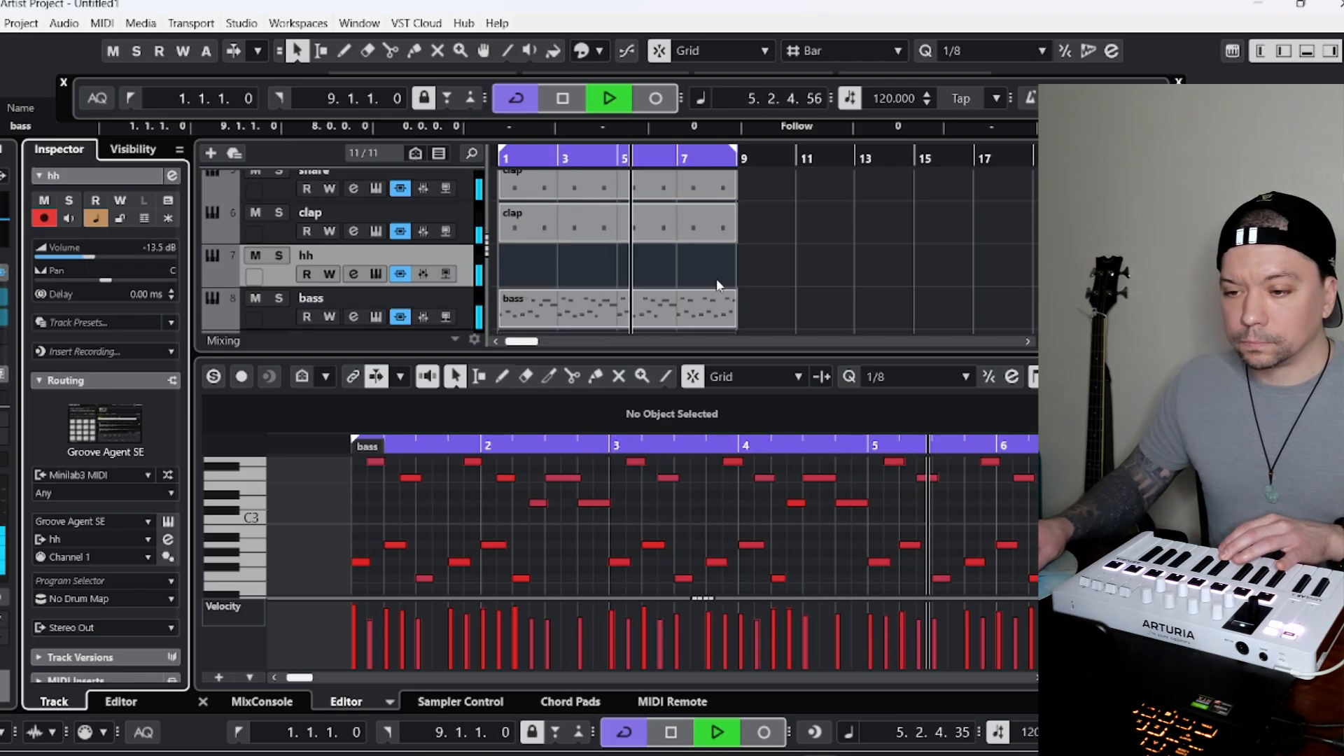
{"action": "scroll", "coordinate": [716, 279], "scroll_direction": "up", "scroll_amount": 1}
{"action": "left_click_drag", "start_coordinate": [87, 258], "coordinate": [78, 258]}
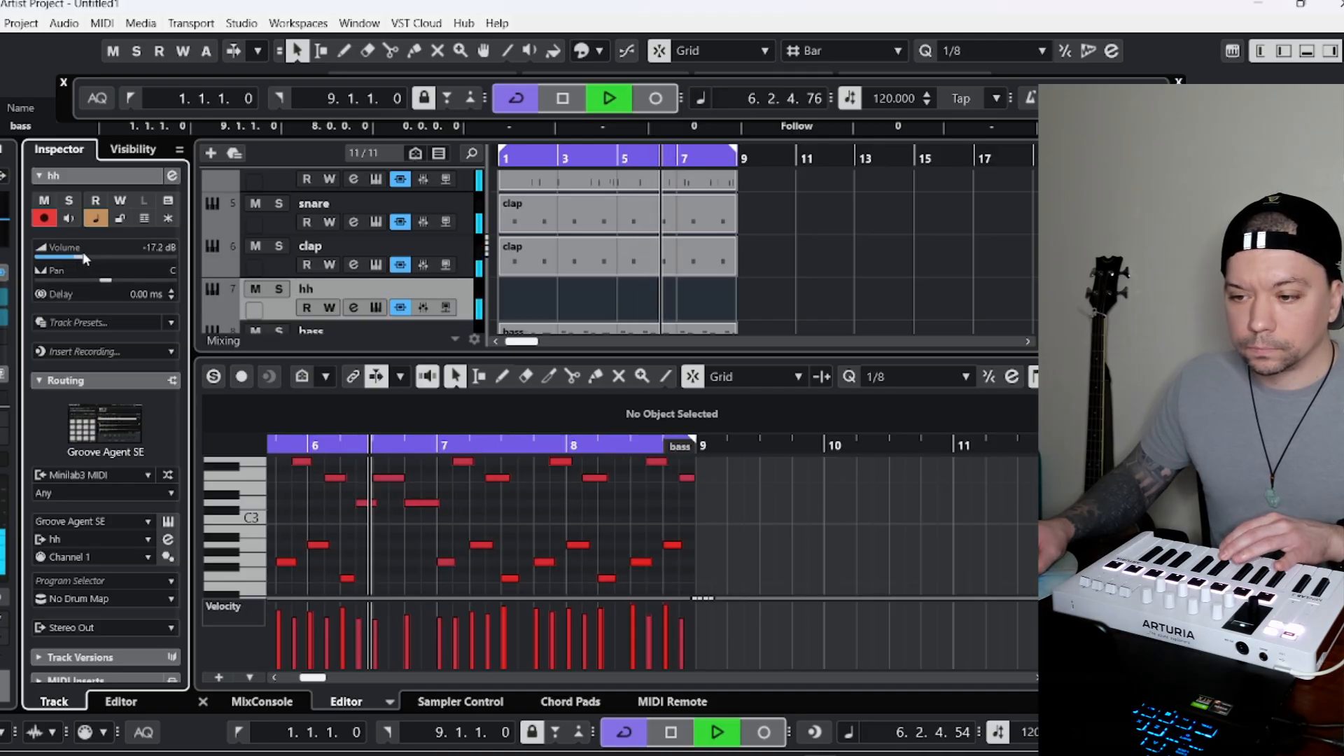
{"action": "scroll", "coordinate": [673, 315], "scroll_direction": "up", "scroll_amount": 3}
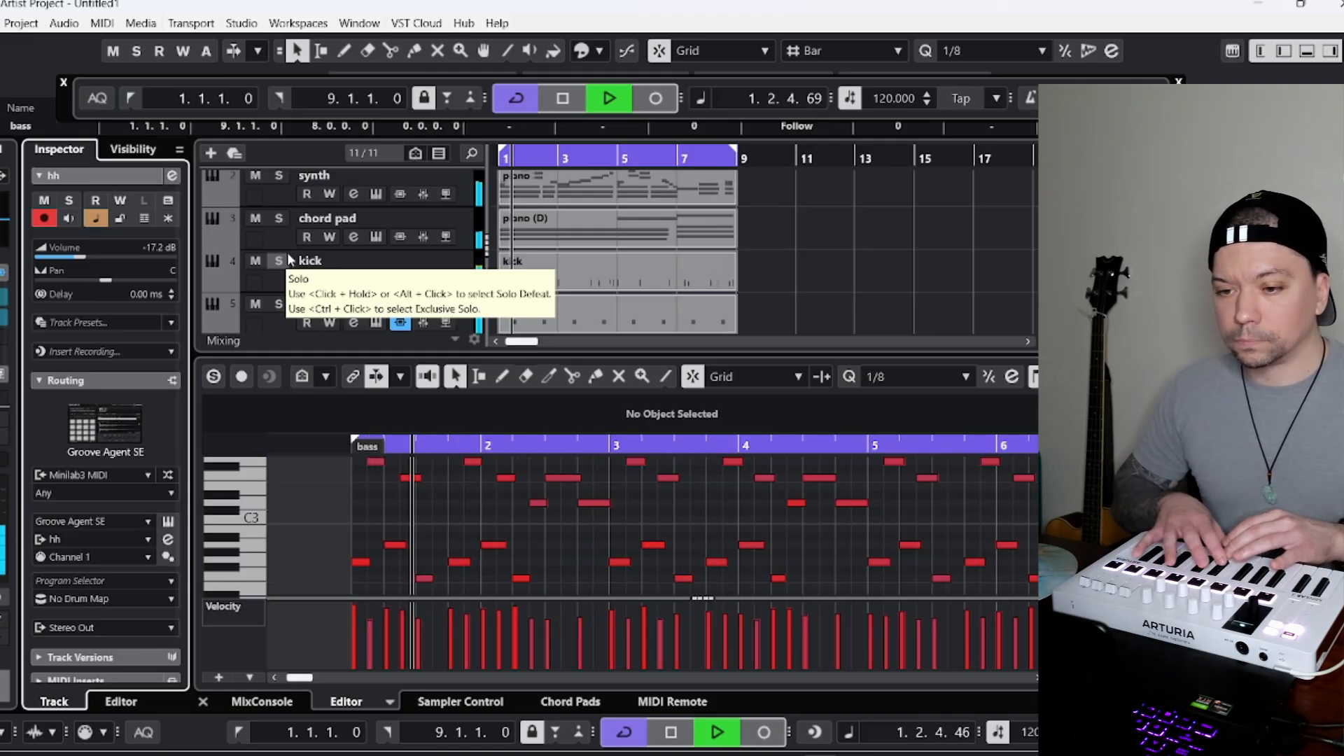
{"action": "scroll", "coordinate": [463, 260], "scroll_direction": "down", "scroll_amount": 5}
Stop playback and add an instrument track using HALion Sonic after the hh track.
{"action": "key", "text": "space"}
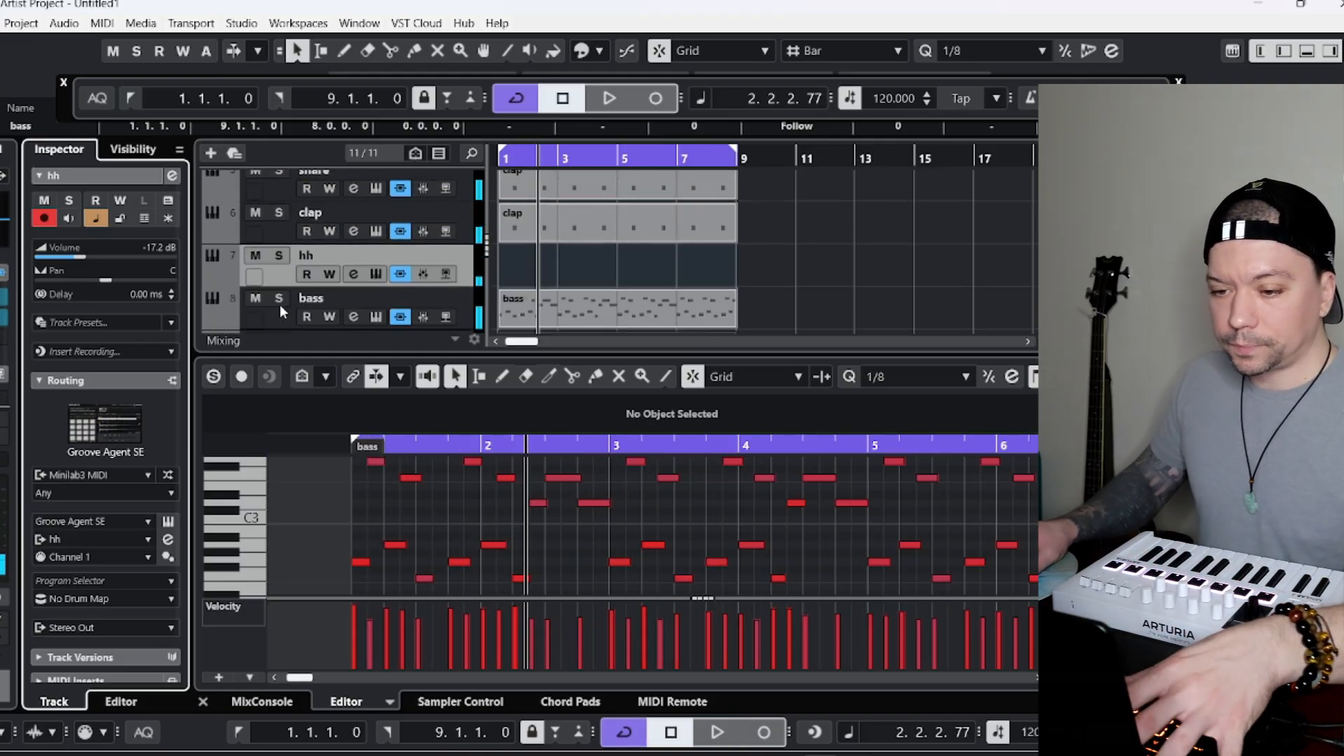
{"action": "right_click", "coordinate": [298, 318]}
{"action": "left_click", "coordinate": [390, 345]}
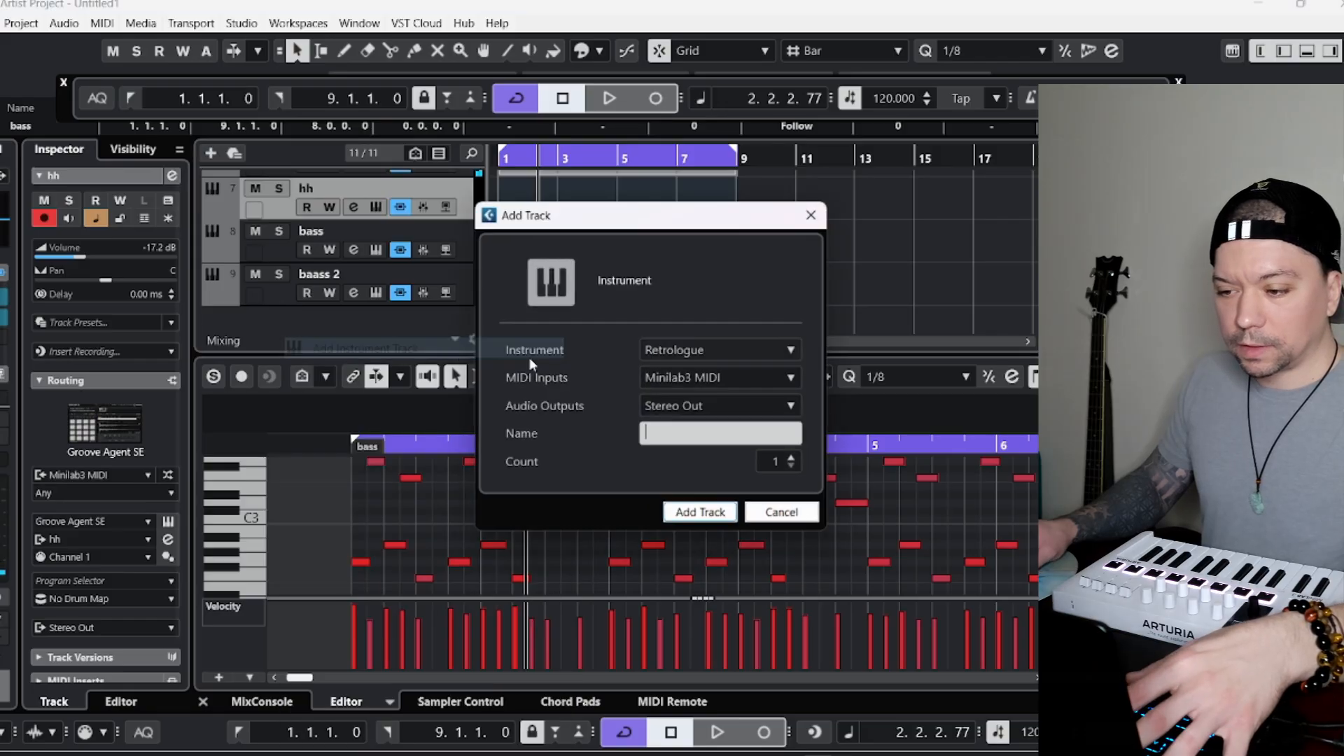
{"action": "left_click", "coordinate": [731, 346]}
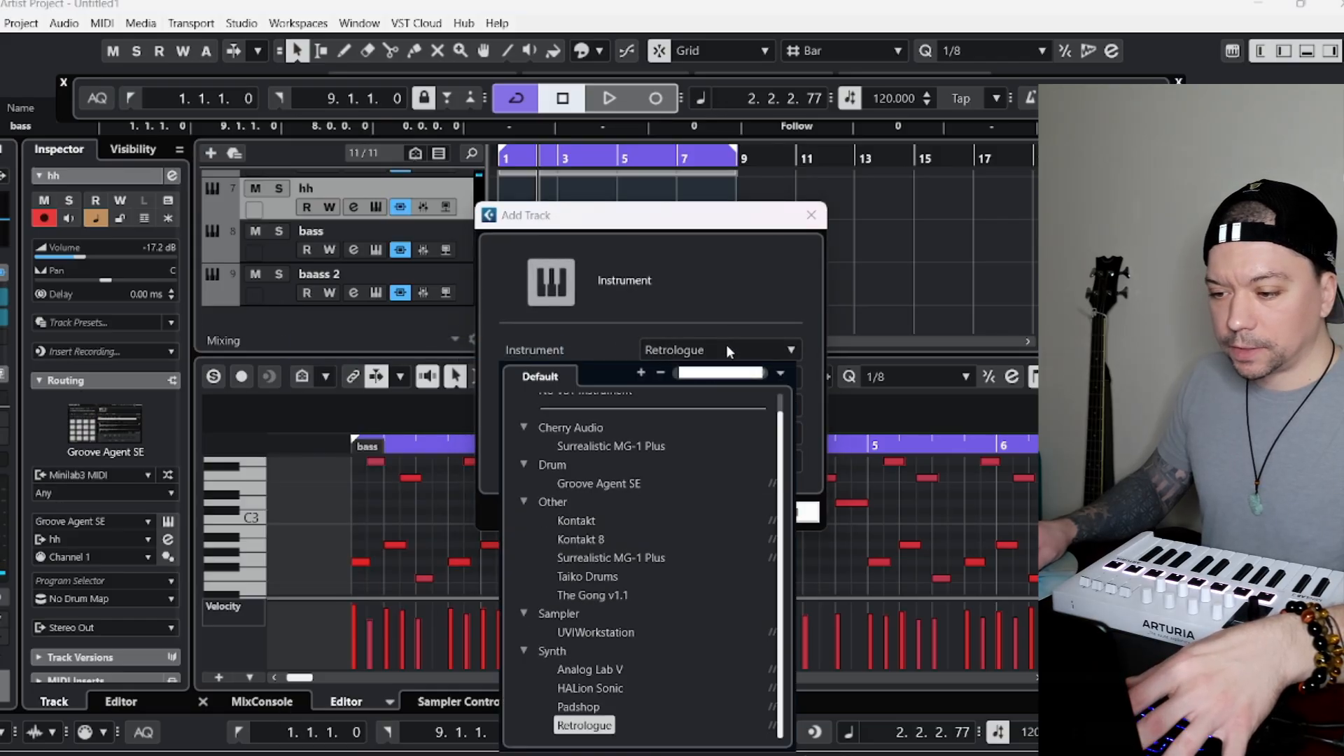
{"action": "left_click", "coordinate": [588, 688]}
{"action": "left_click", "coordinate": [692, 506]}
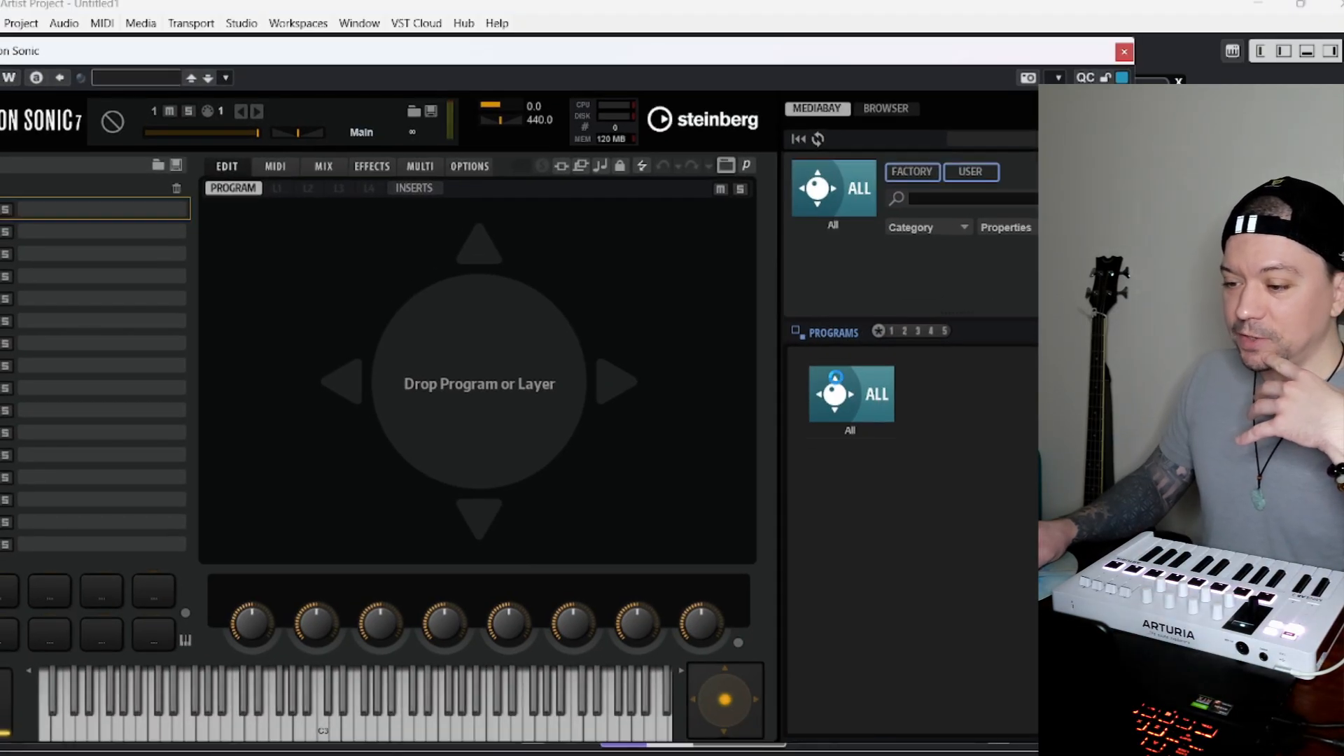
Load the Legato Oo program from the VOW Adey library into HALion Sonic, and close the instrument window.
{"action": "left_click", "coordinate": [837, 409]}
{"action": "left_click", "coordinate": [846, 210]}
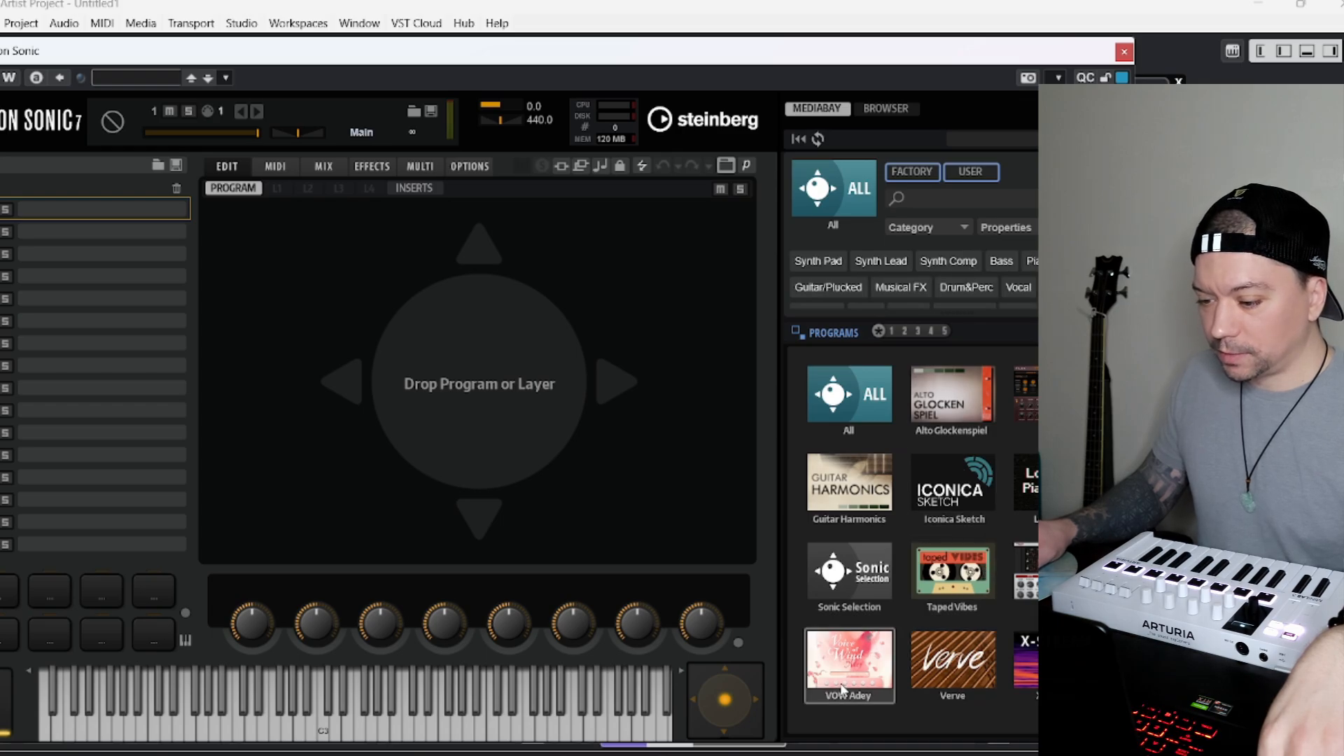
{"action": "left_click", "coordinate": [854, 657]}
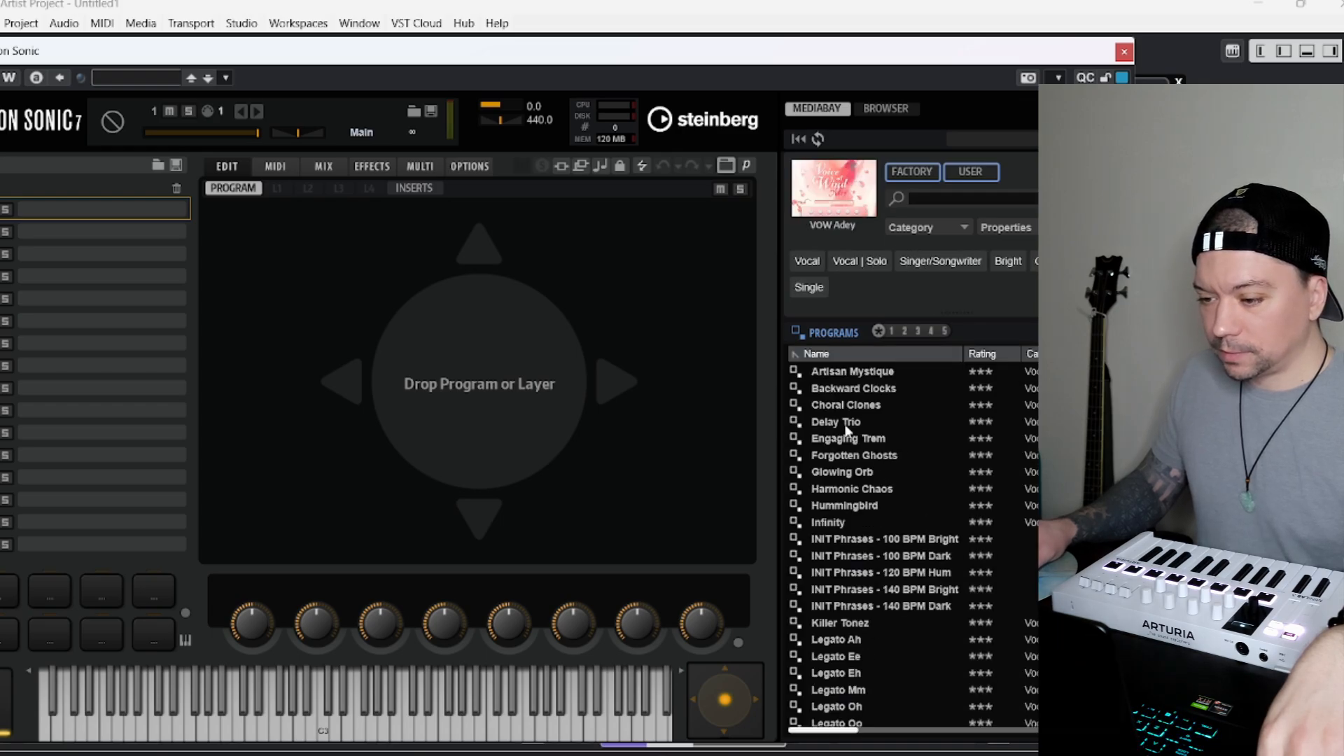
{"action": "scroll", "coordinate": [891, 563], "scroll_direction": "down", "scroll_amount": 3}
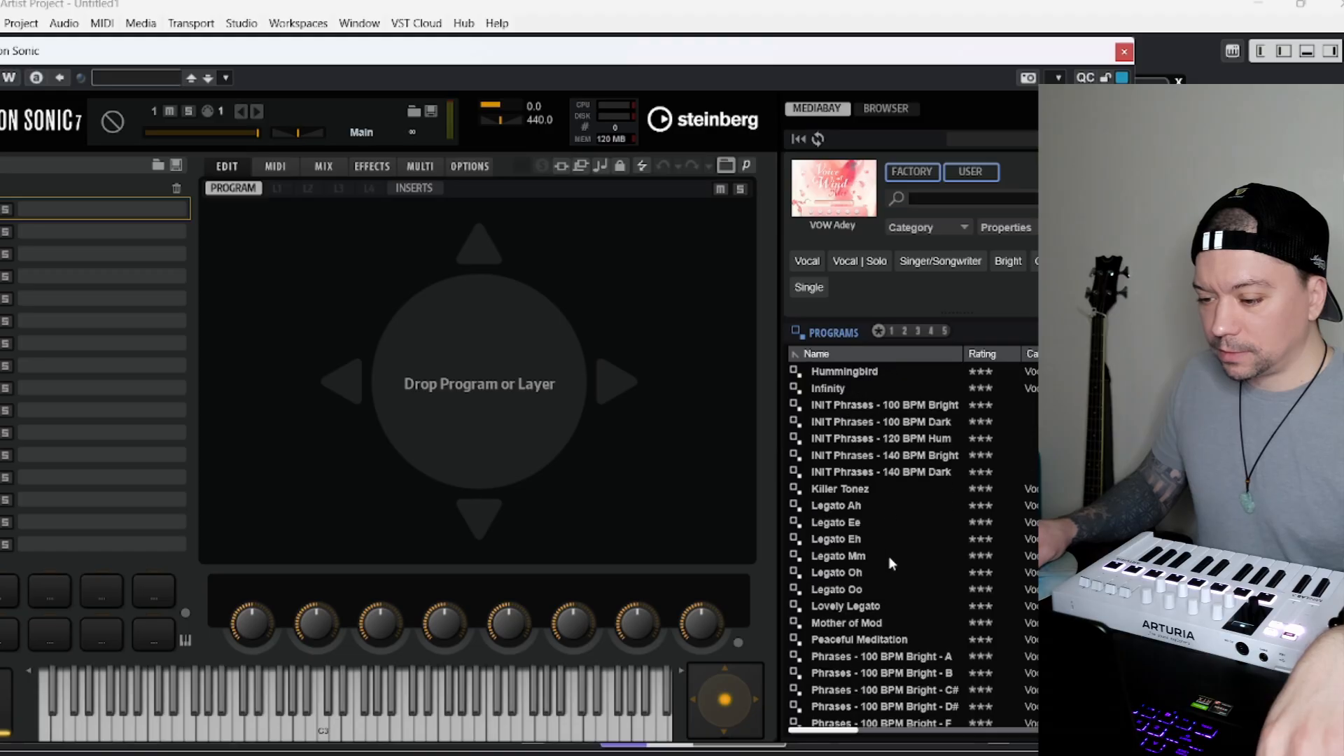
{"action": "double_click", "coordinate": [853, 593]}
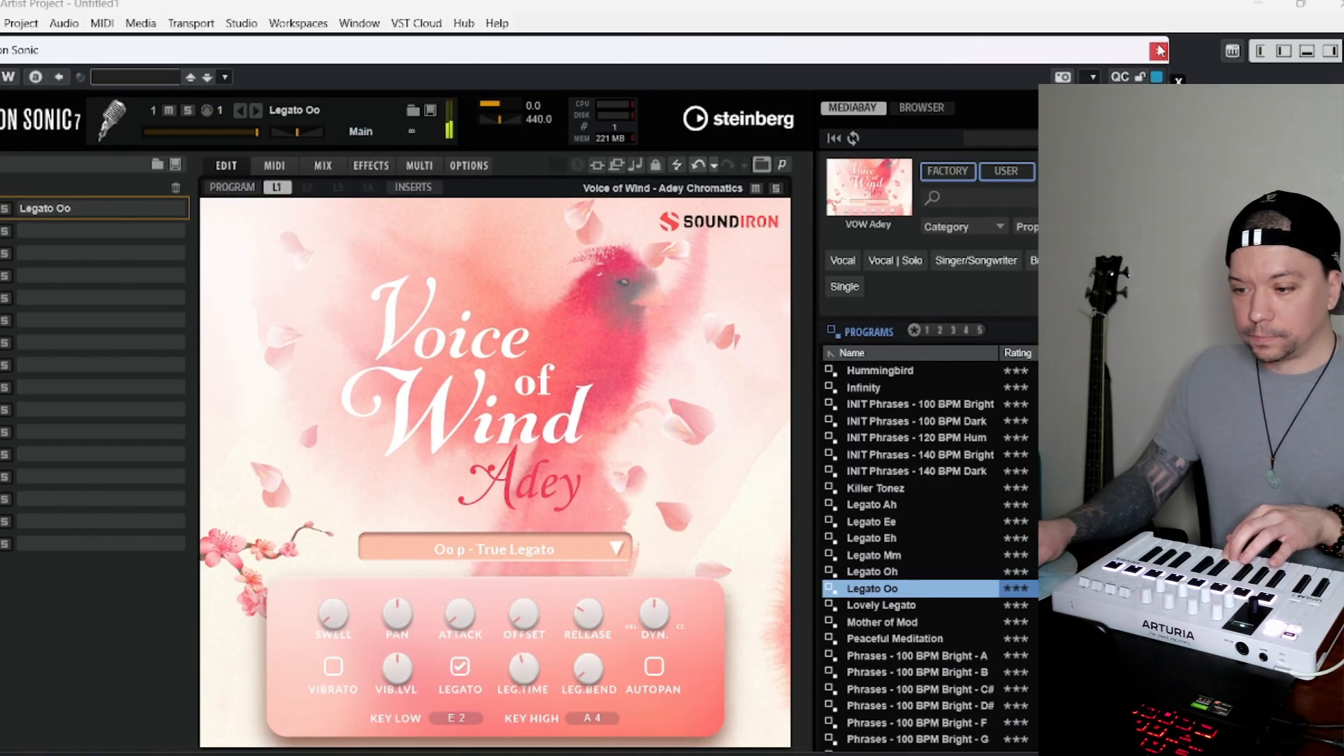
{"action": "left_click", "coordinate": [1159, 50]}
Return the playhead to bar 1 and insert the Nectar 4 vocal effect on the HALion Sonic 01 track.
{"action": "left_click", "coordinate": [498, 156]}
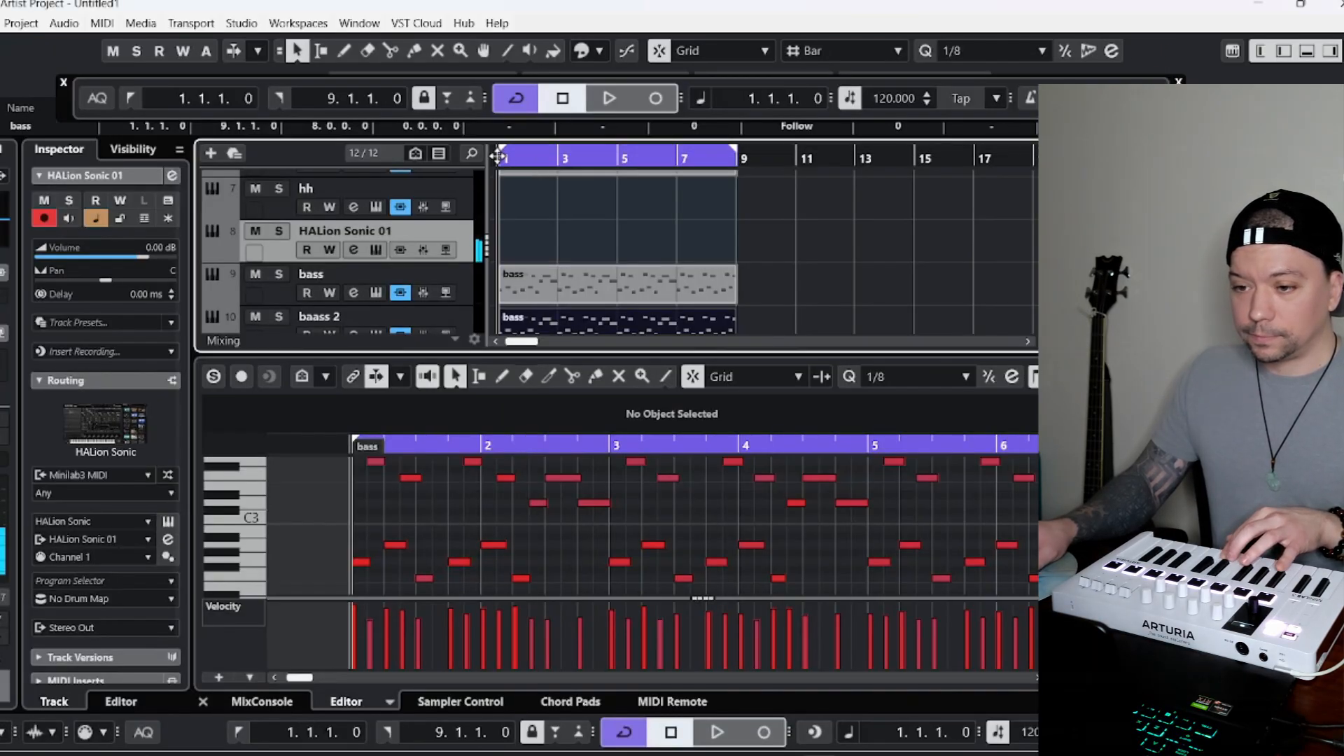
{"action": "left_click", "coordinate": [2, 360]}
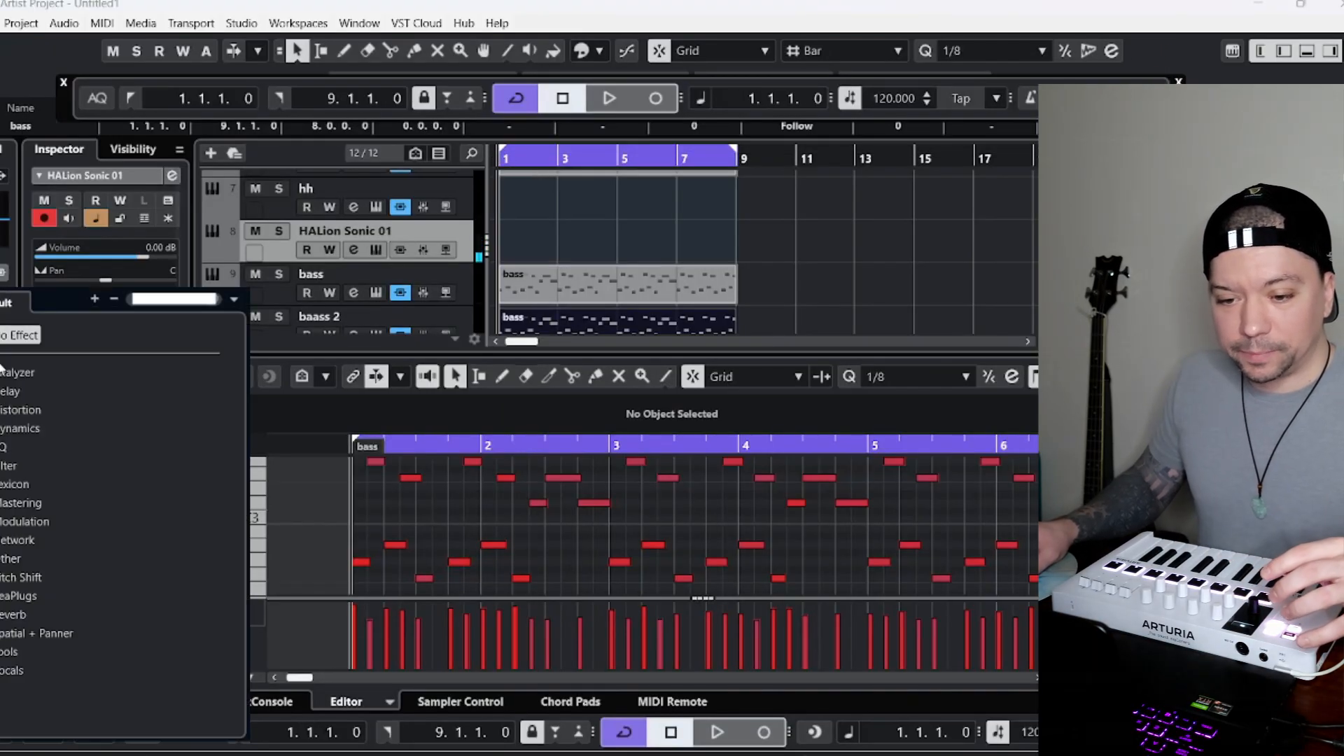
{"action": "left_click", "coordinate": [12, 670]}
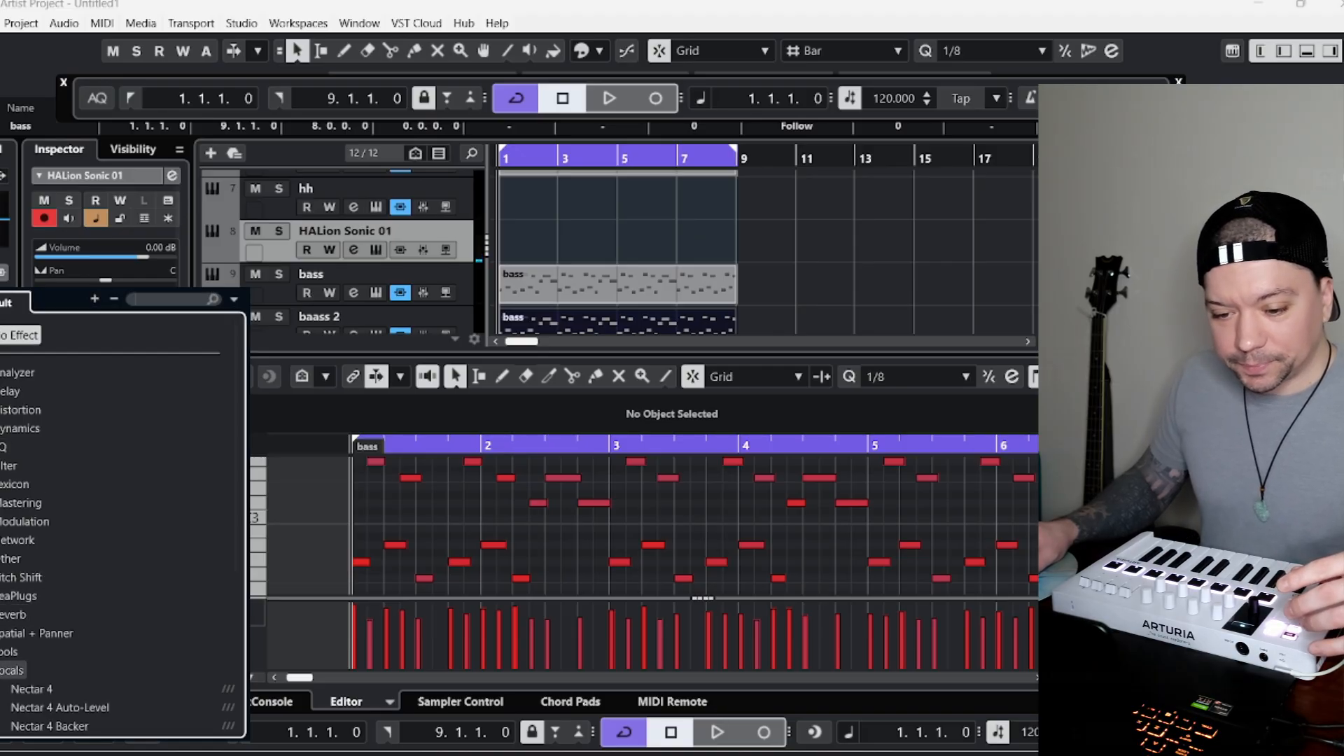
{"action": "scroll", "coordinate": [26, 508], "scroll_direction": "down", "scroll_amount": 3}
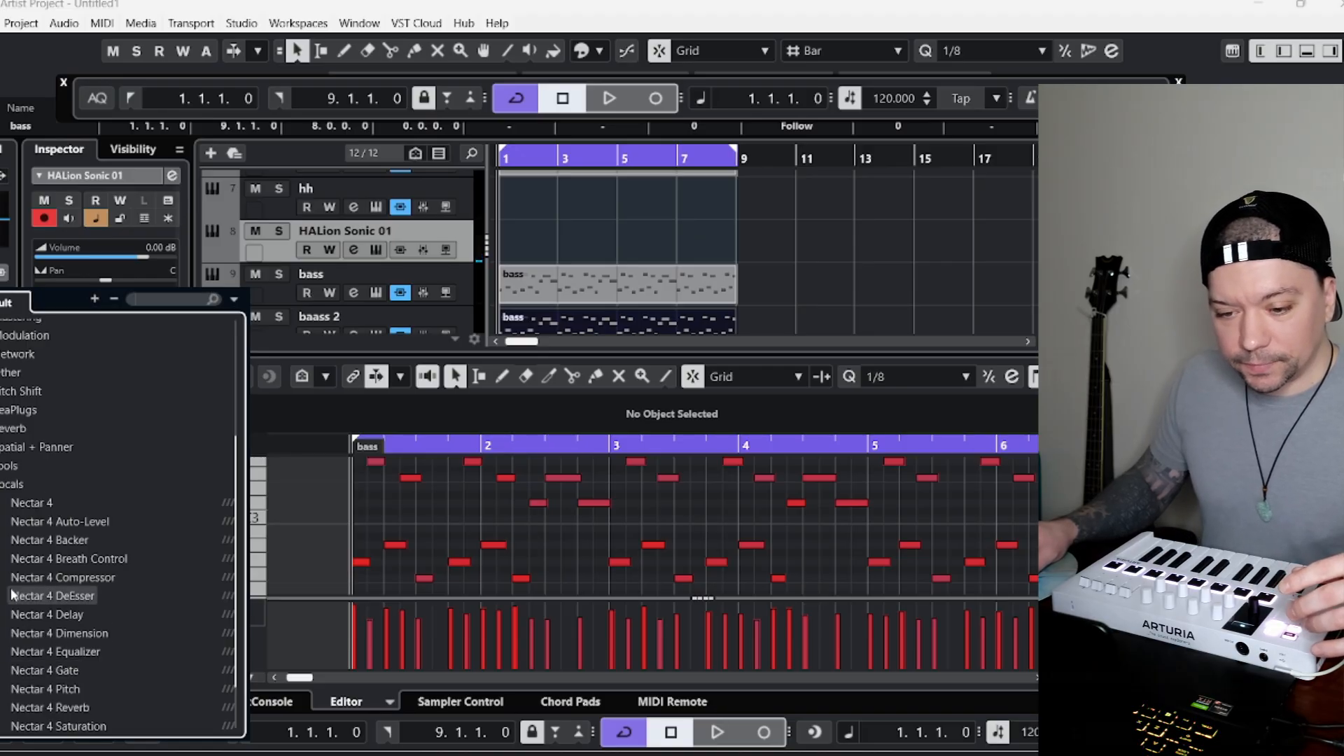
{"action": "left_click", "coordinate": [28, 505]}
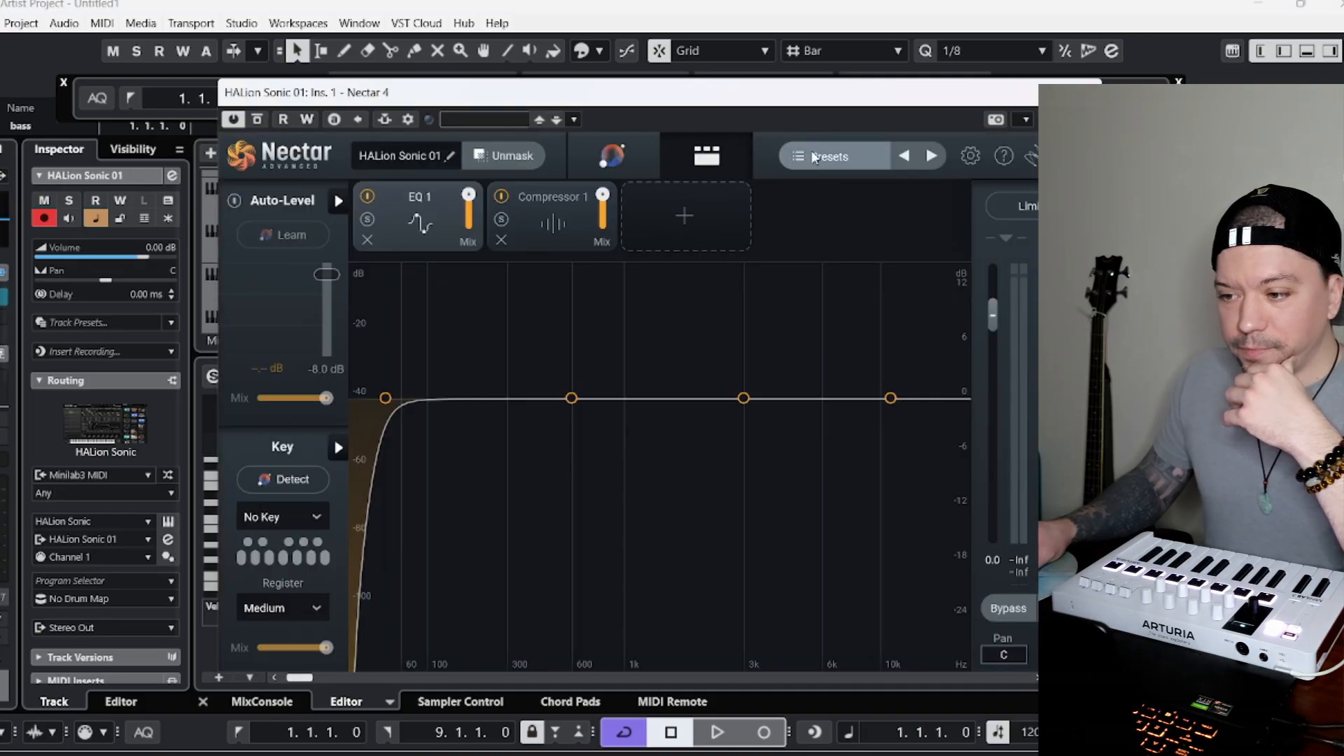
Load the Chart Ready Anthem preset from Nectar's Dance & Electronic legacy presets on the HALion Sonic 01 track.
{"action": "left_click", "coordinate": [816, 158]}
{"action": "scroll", "coordinate": [919, 435], "scroll_direction": "down", "scroll_amount": 3}
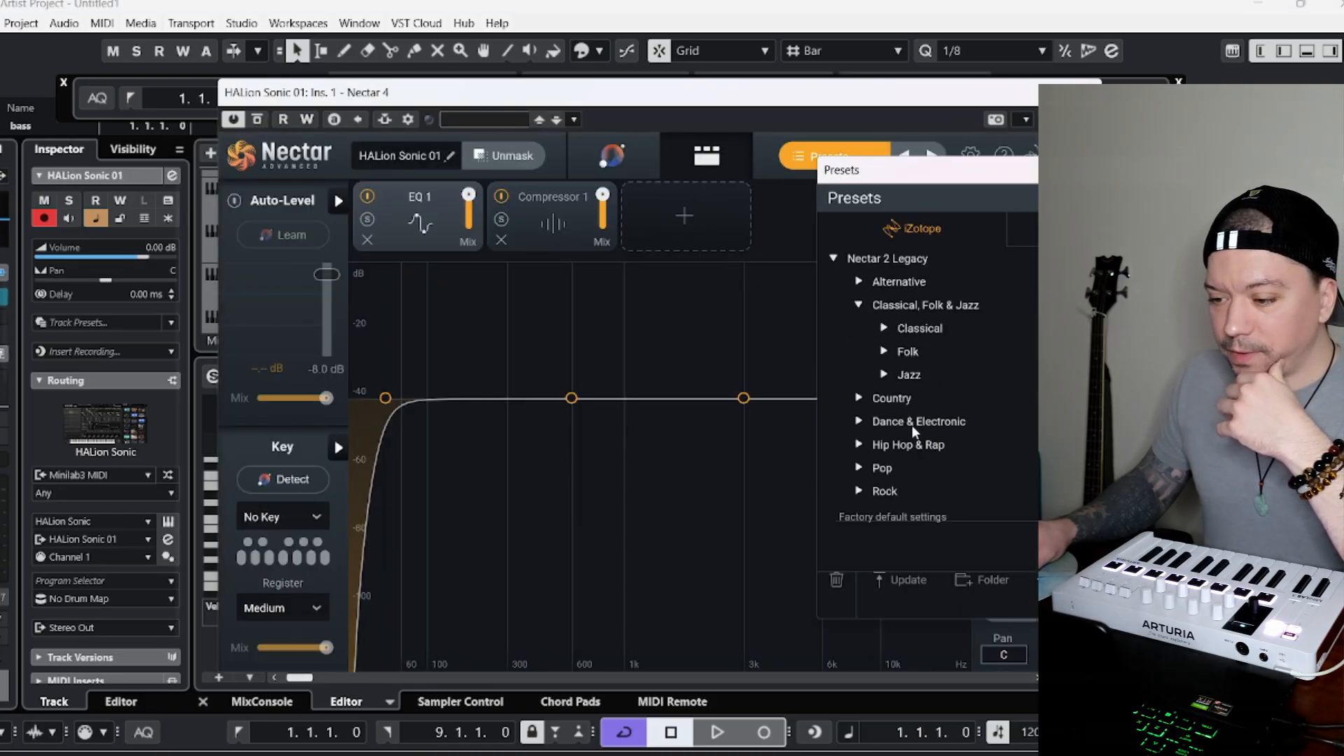
{"action": "left_click", "coordinate": [860, 421]}
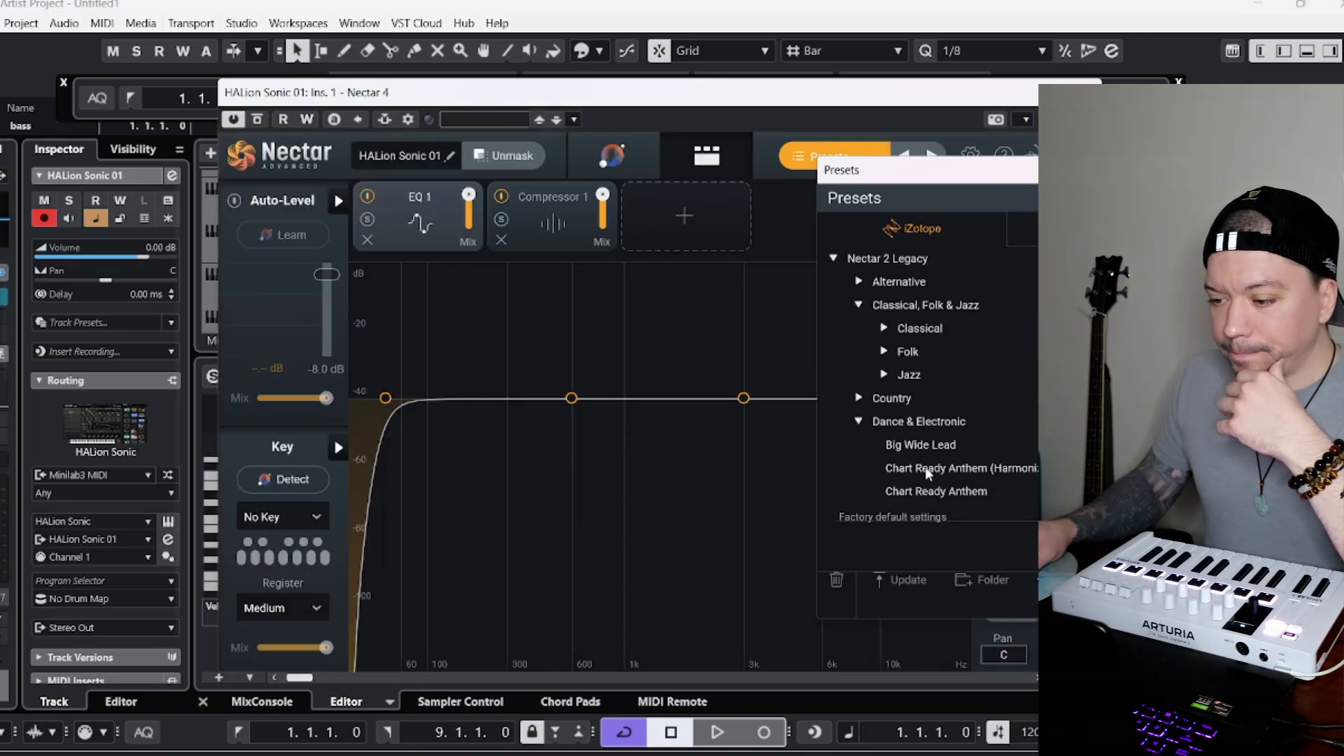
{"action": "left_click", "coordinate": [915, 492]}
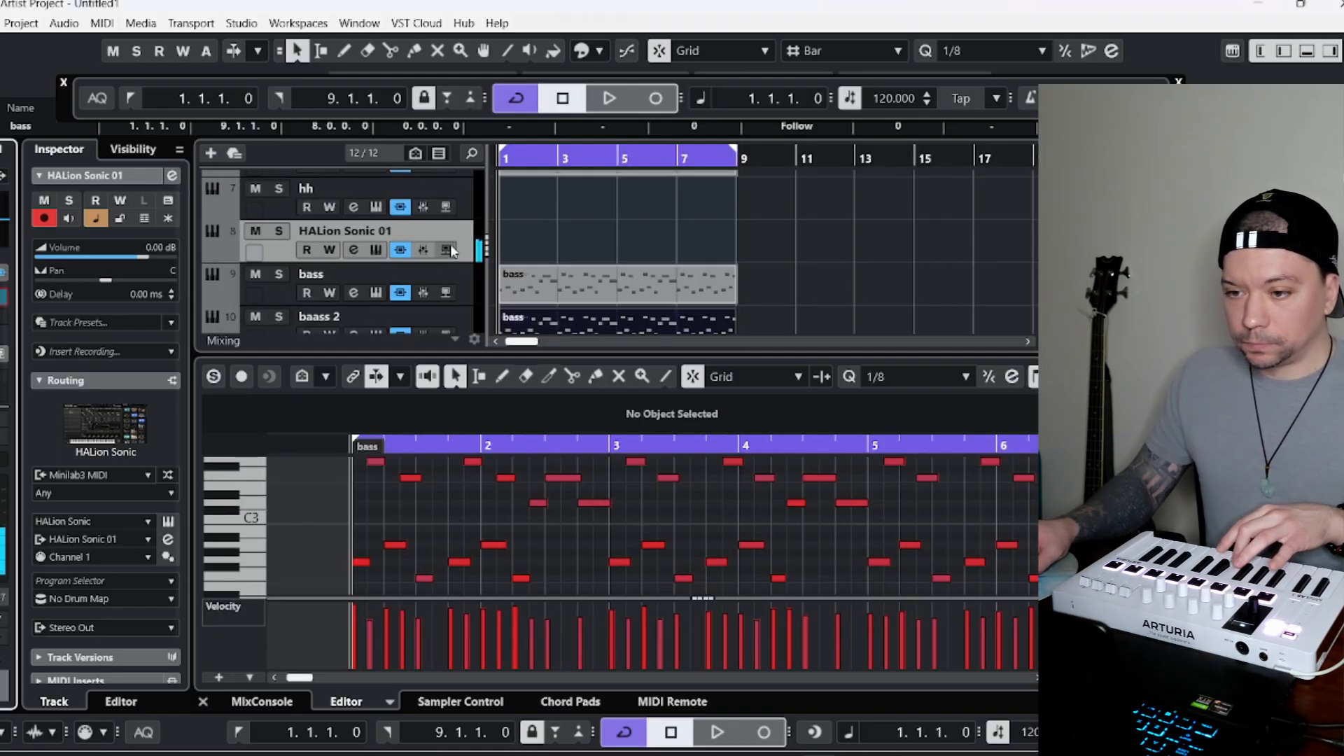
Play the song and set the HALion Sonic 01 volume to -1.80 dB against the full mix.
{"action": "left_click", "coordinate": [619, 106]}
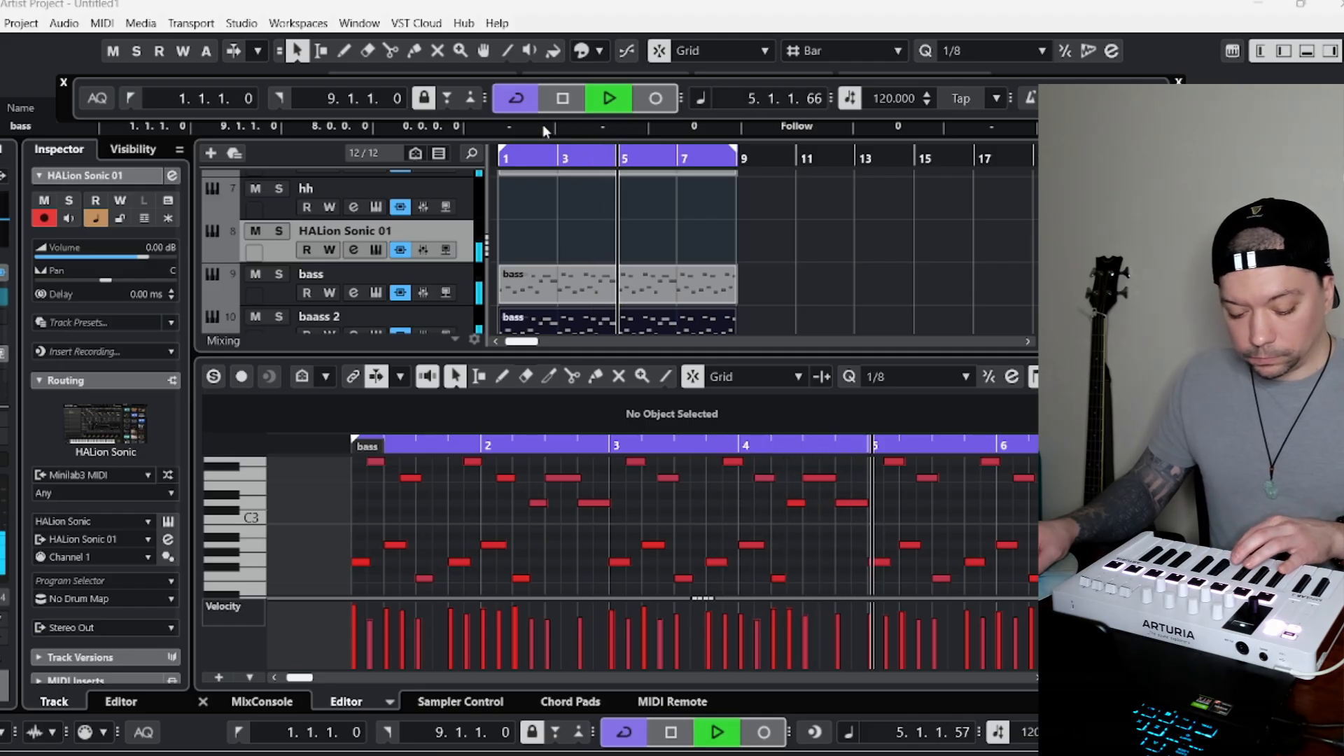
{"action": "left_click_drag", "start_coordinate": [137, 263], "coordinate": [132, 258]}
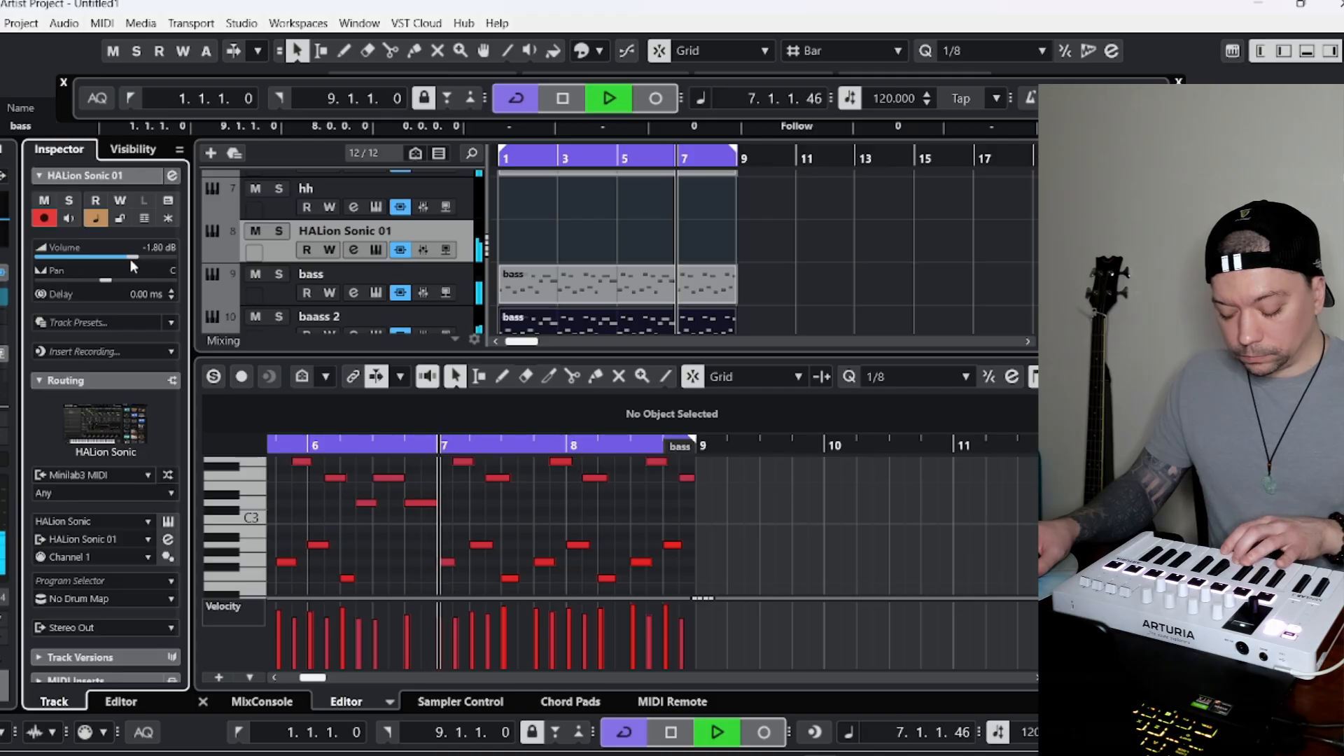
Record an eight-bar vocal melody on the HALion Sonic 01 track and quantize its notes to 1/8.
{"action": "left_click", "coordinate": [649, 104]}
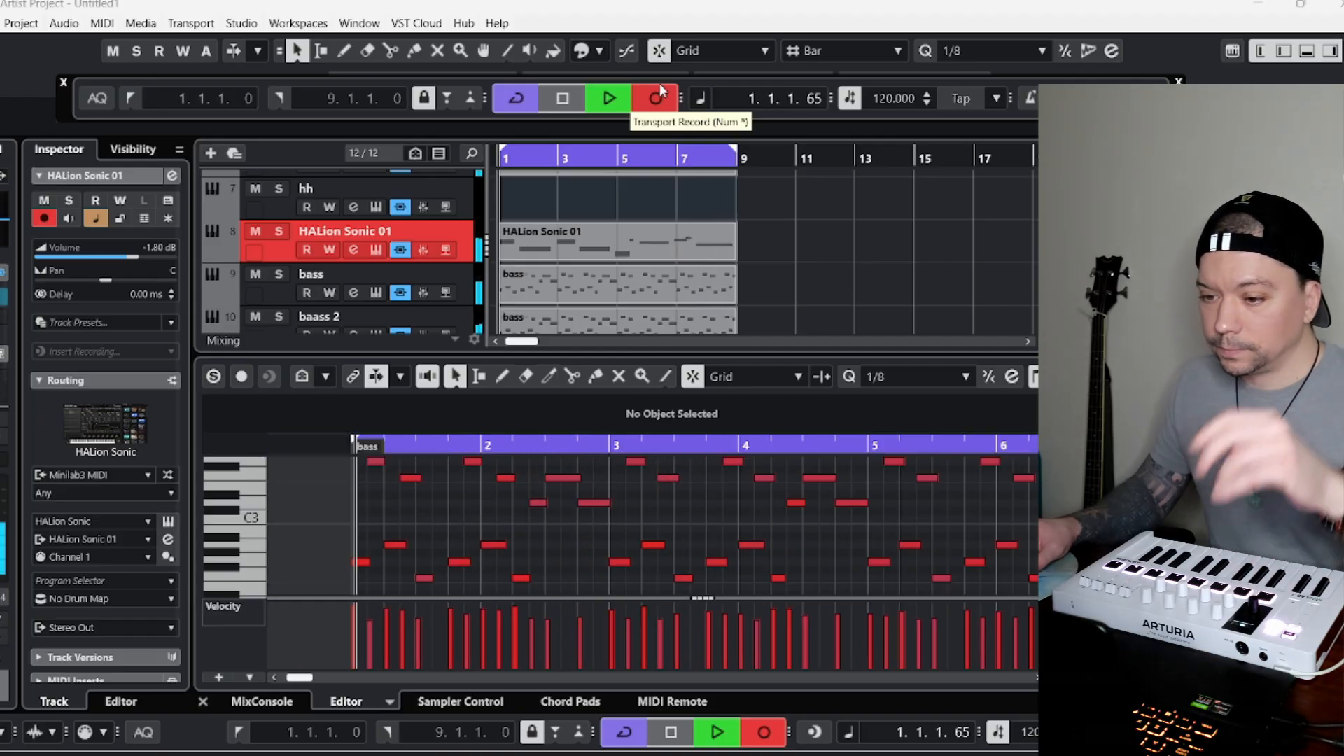
{"action": "key", "text": "space"}
{"action": "left_click", "coordinate": [573, 234]}
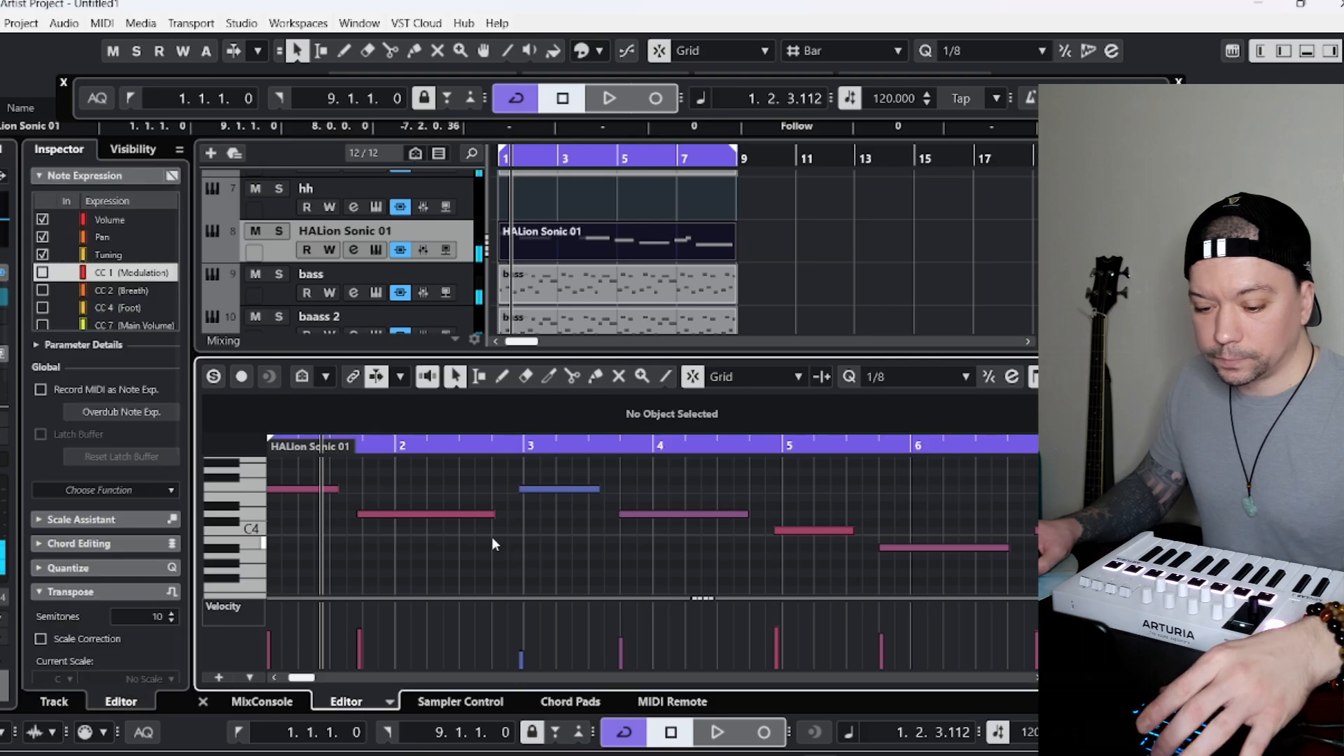
{"action": "left_click", "coordinate": [561, 489]}
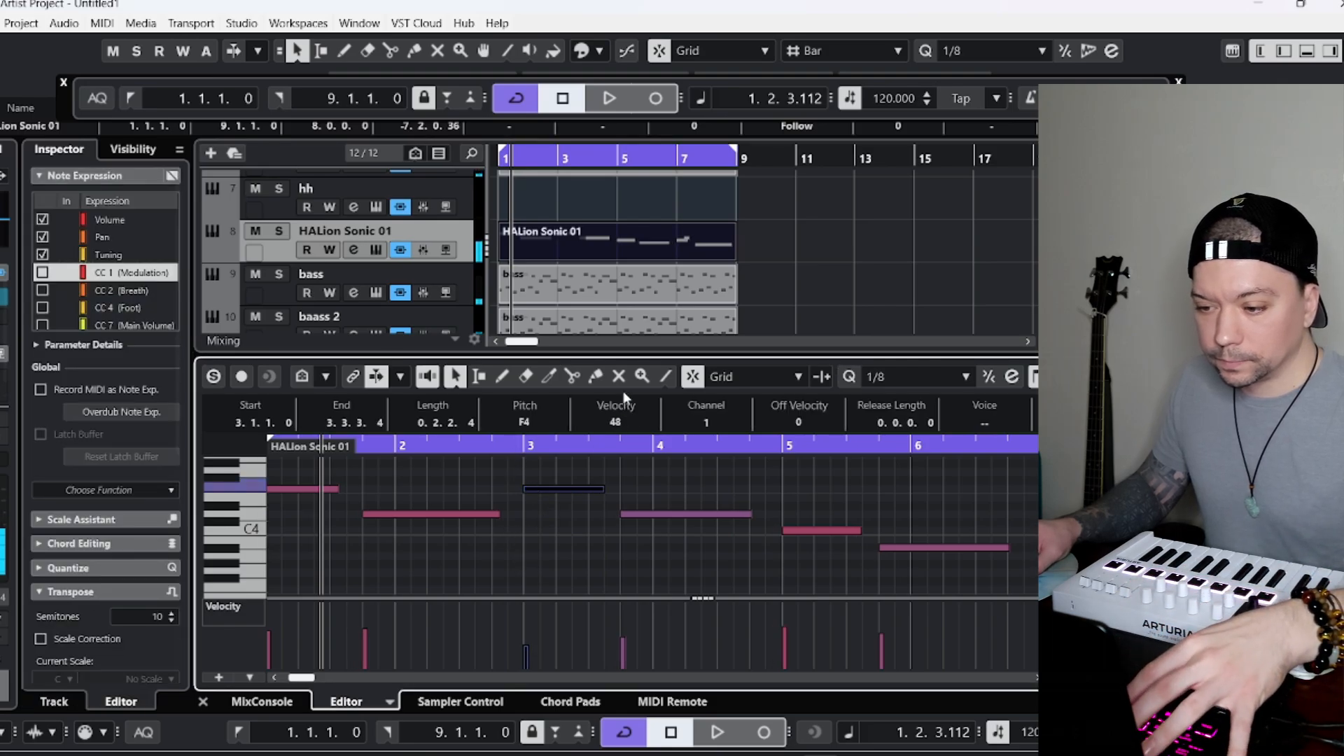
Switch the note editor's snap type to Grid Relative and play back the opening of the vocal melody.
{"action": "left_click", "coordinate": [750, 378]}
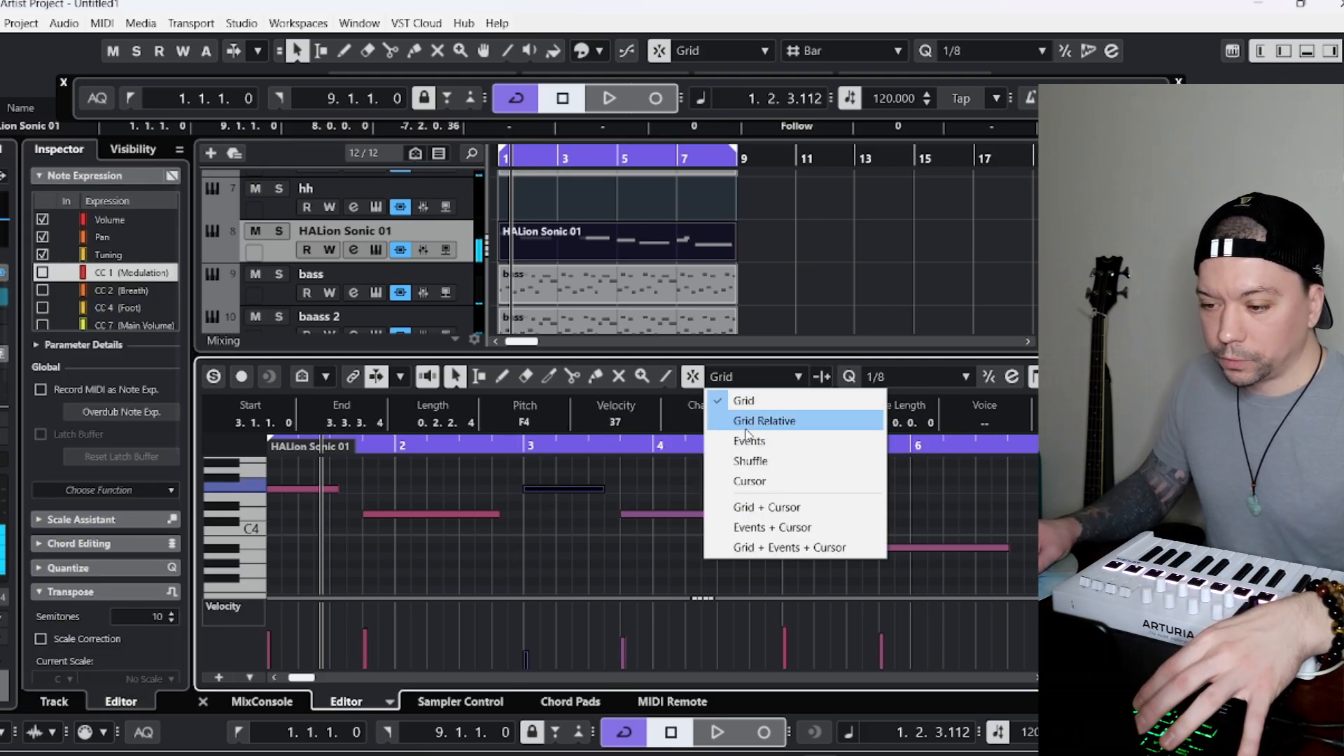
{"action": "left_click", "coordinate": [753, 420]}
{"action": "left_click", "coordinate": [726, 482]}
{"action": "key", "text": "space"}
{"action": "key", "text": "space"}
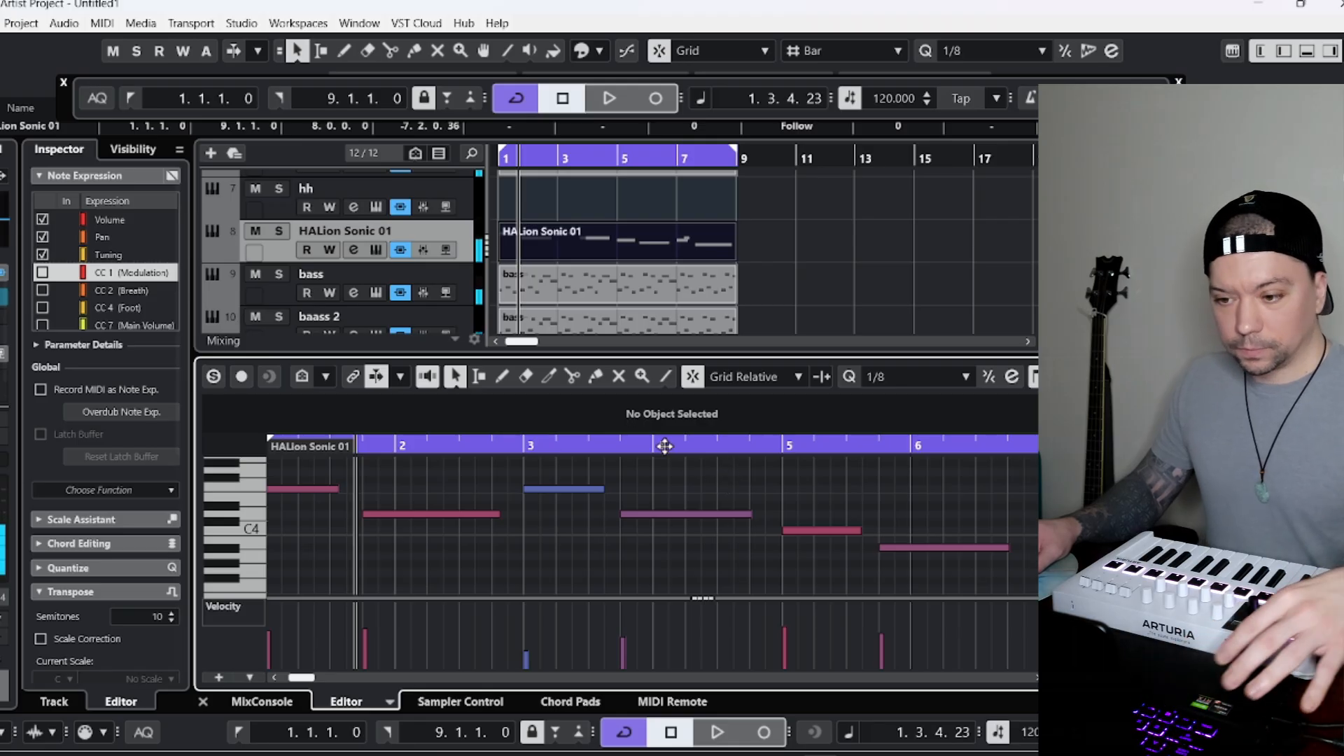
{"action": "left_click", "coordinate": [571, 105]}
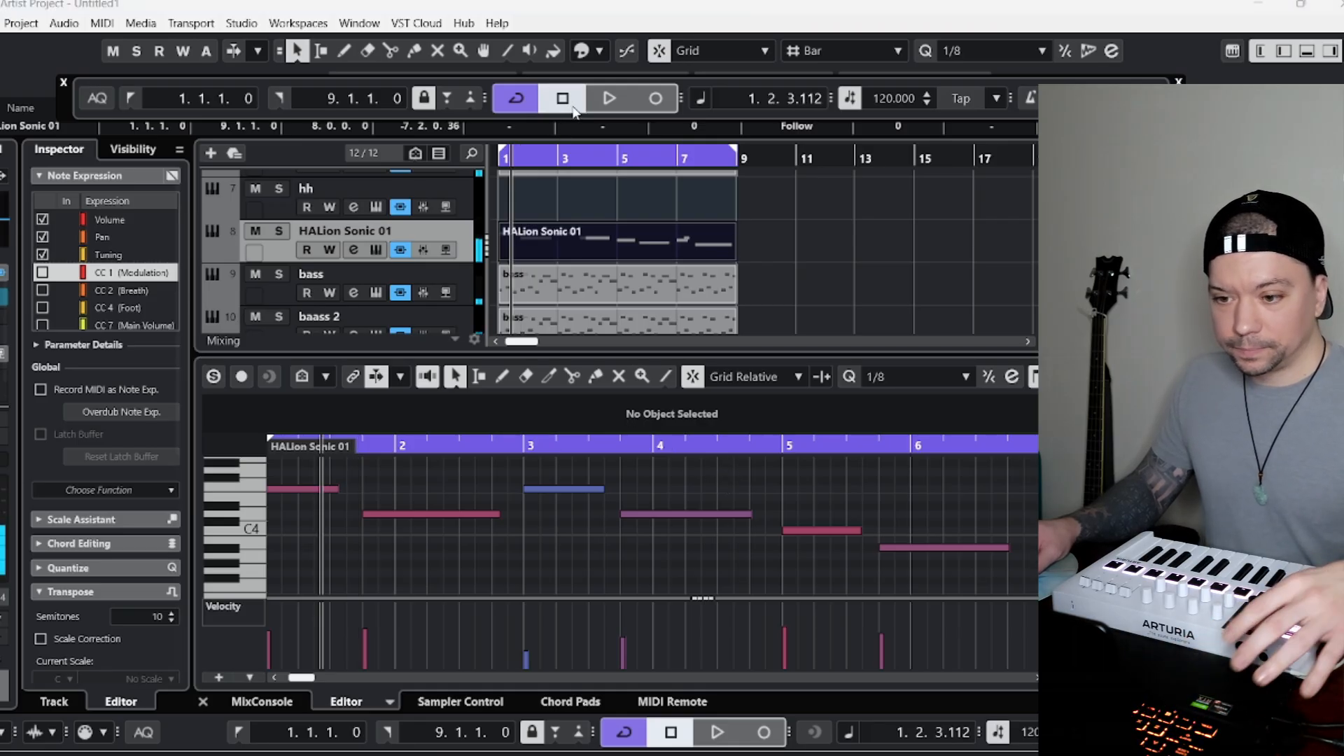
{"action": "key", "text": "space"}
{"action": "key", "text": "space"}
Mute the HALion Sonic 01 track, duplicate it, and unmute the duplicate.
{"action": "left_click", "coordinate": [256, 231]}
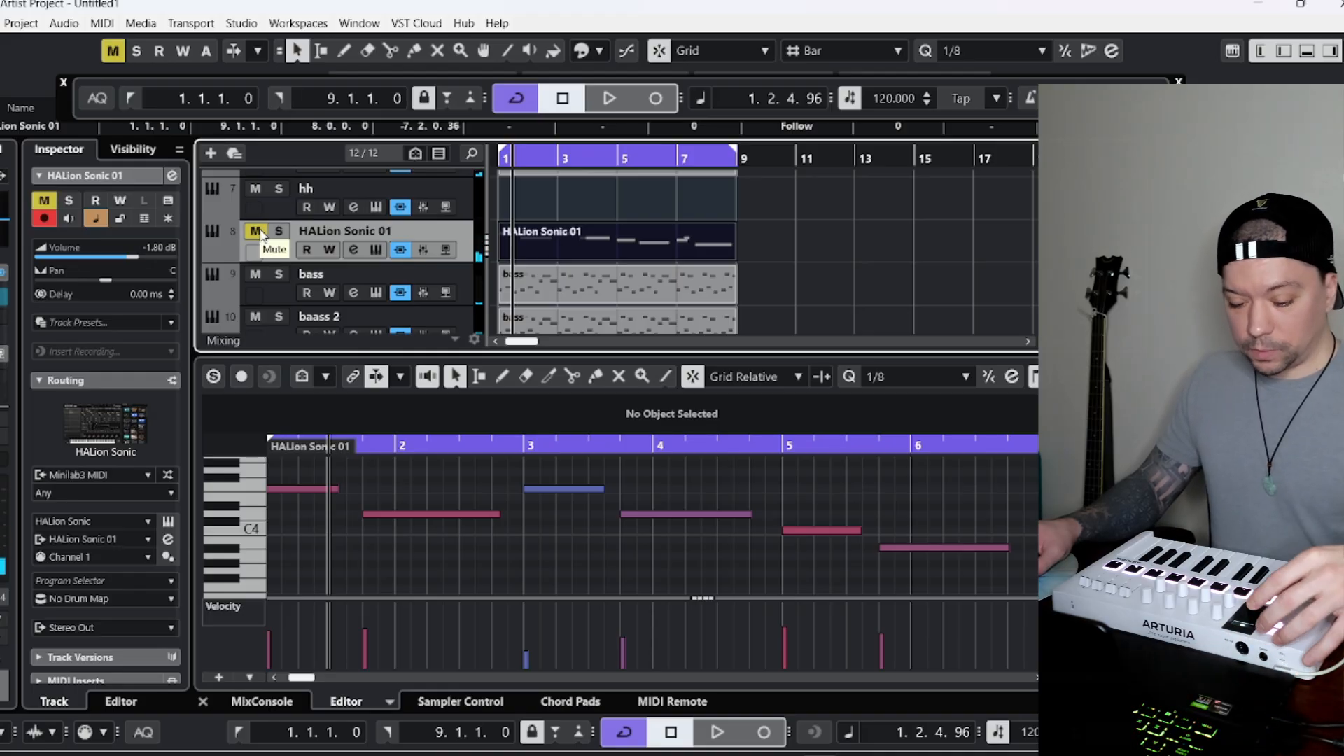
{"action": "scroll", "coordinate": [409, 316], "scroll_direction": "up", "scroll_amount": 1}
{"action": "right_click", "coordinate": [281, 295]}
{"action": "left_click", "coordinate": [329, 348]}
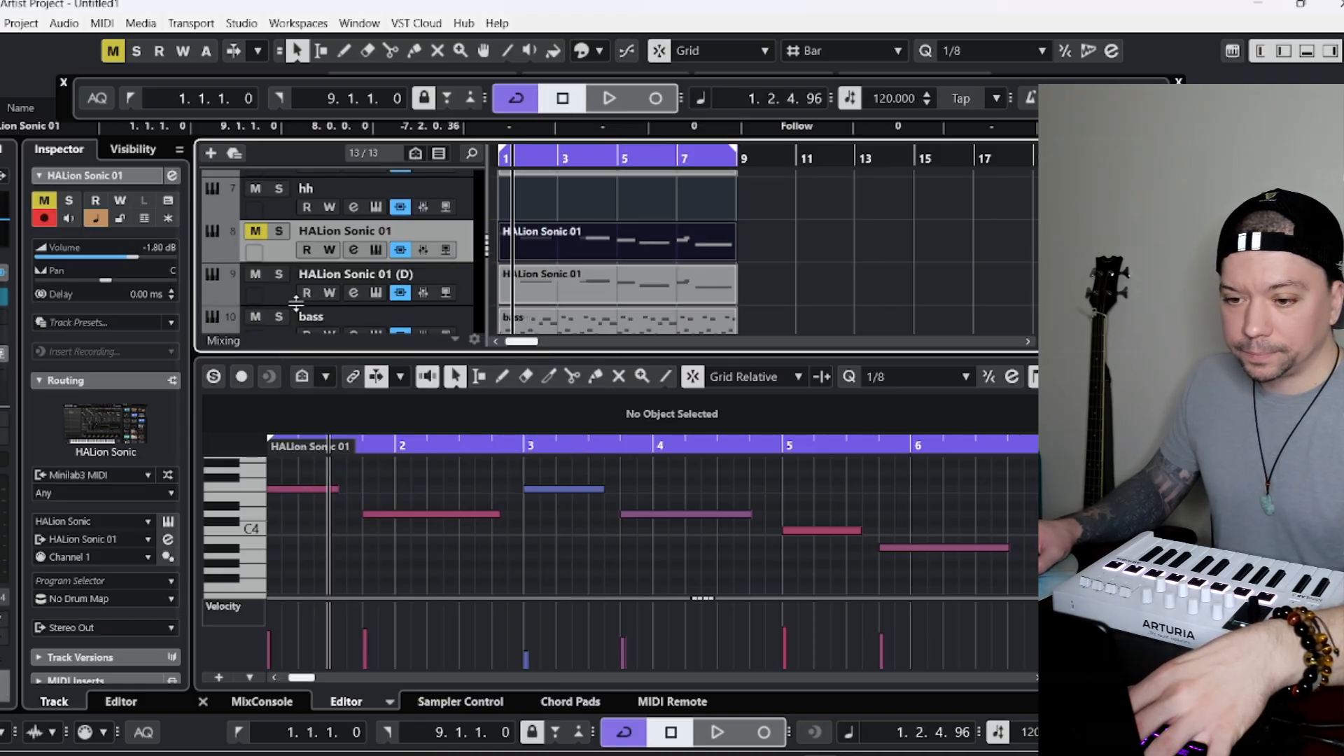
{"action": "left_click", "coordinate": [263, 274]}
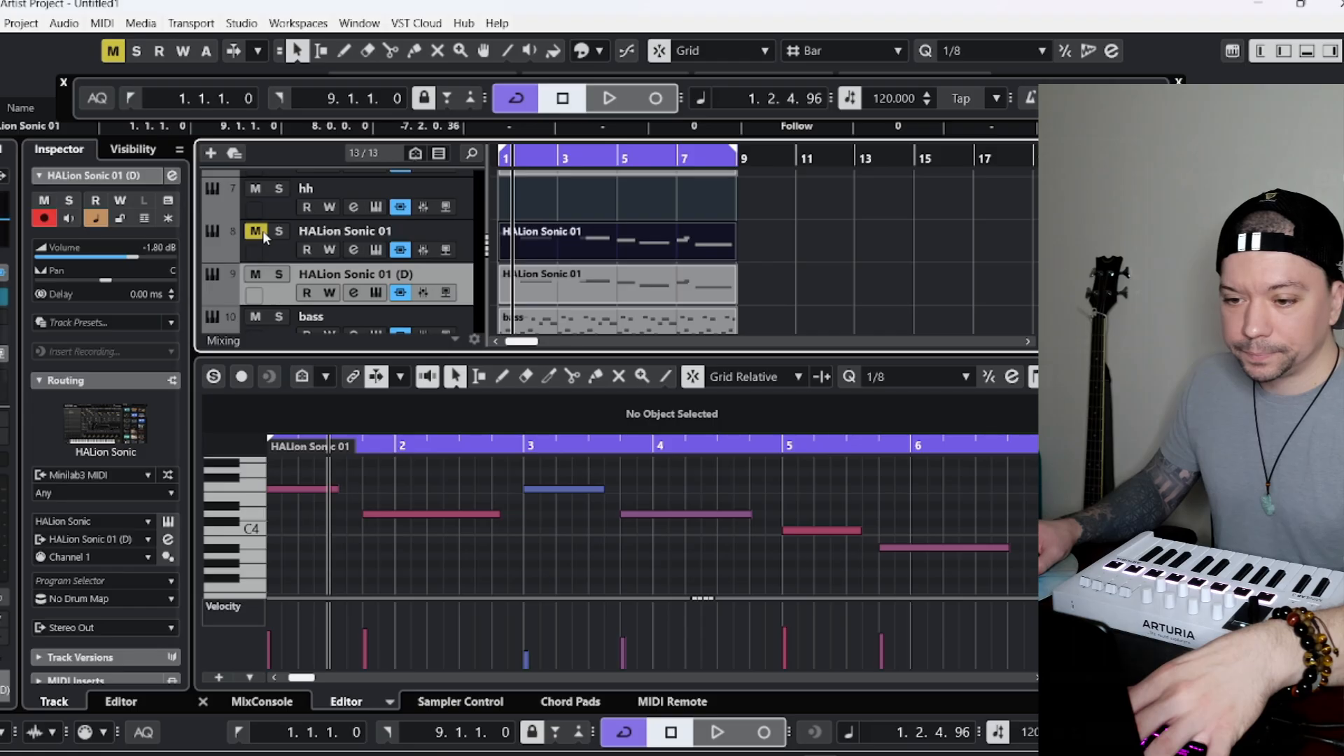
Play the song with the duplicated vocal track, and remove the muted original HALion Sonic 01 track.
{"action": "key", "text": "space"}
{"action": "right_click", "coordinate": [285, 250]}
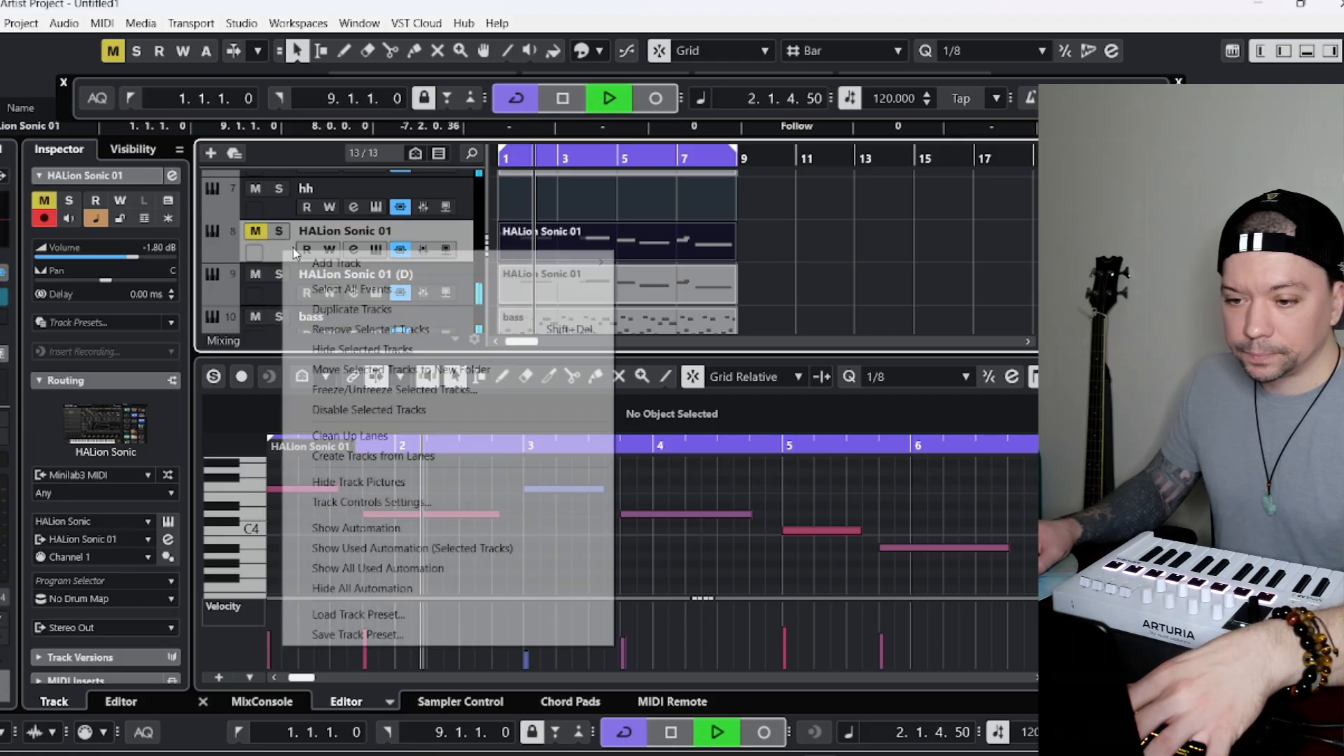
{"action": "left_click", "coordinate": [555, 119]}
{"action": "left_click", "coordinate": [562, 100]}
{"action": "left_click", "coordinate": [261, 233]}
{"action": "right_click", "coordinate": [279, 250]}
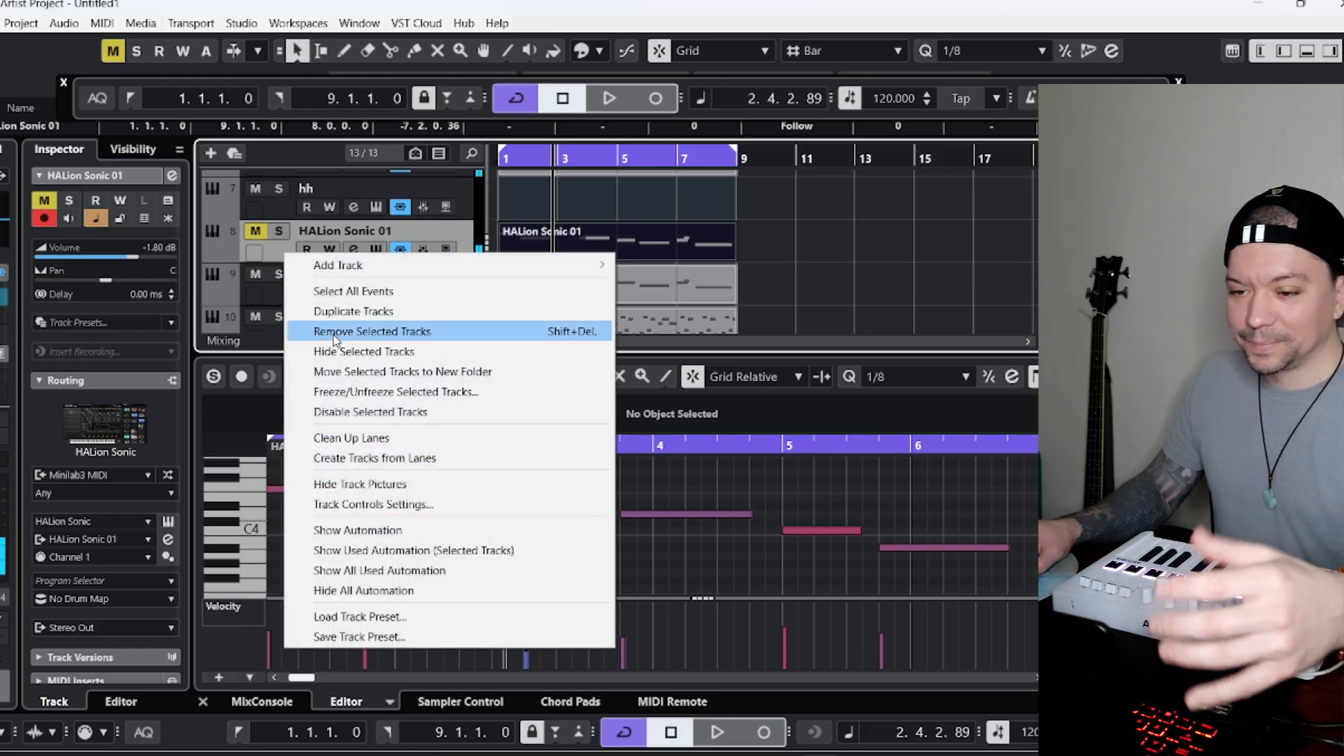
{"action": "left_click", "coordinate": [420, 331]}
{"action": "left_click", "coordinate": [617, 425]}
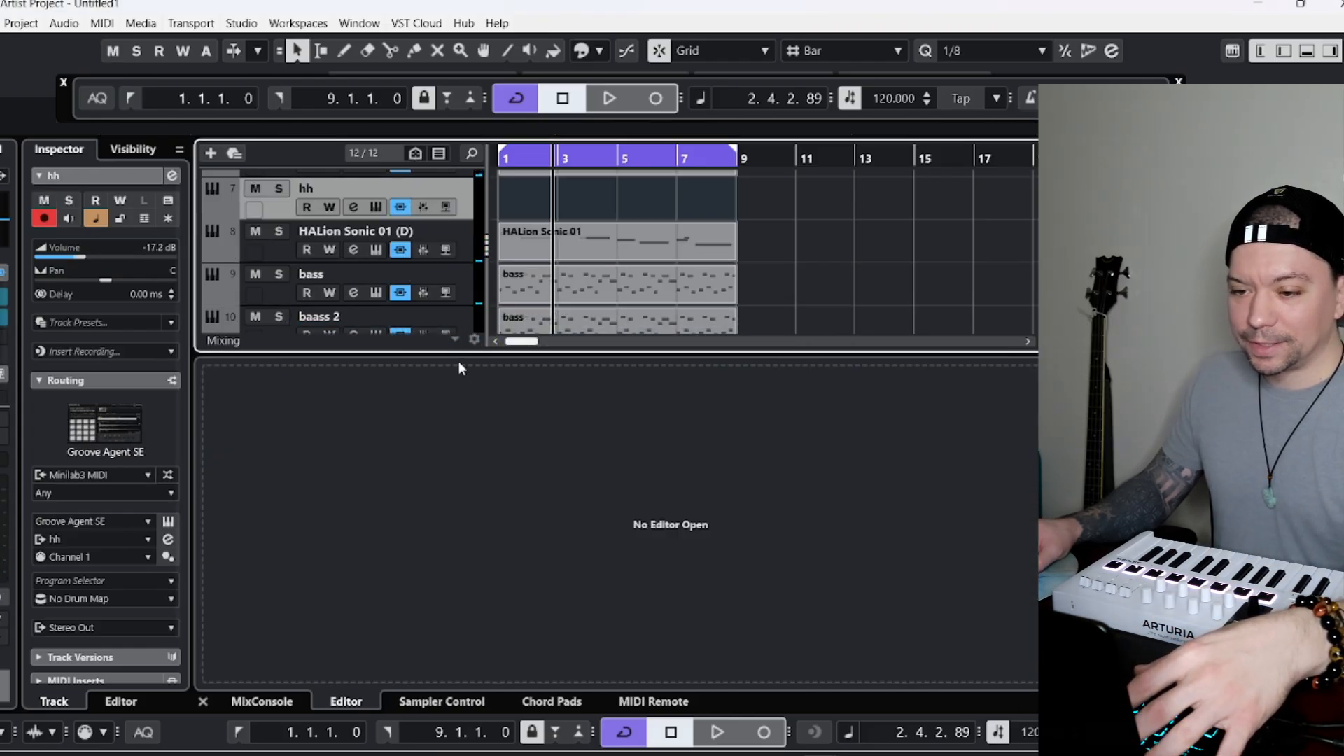
Return the playhead to bar 1 and rename the HALion Sonic 01 (D) track as abby.
{"action": "left_click", "coordinate": [503, 160]}
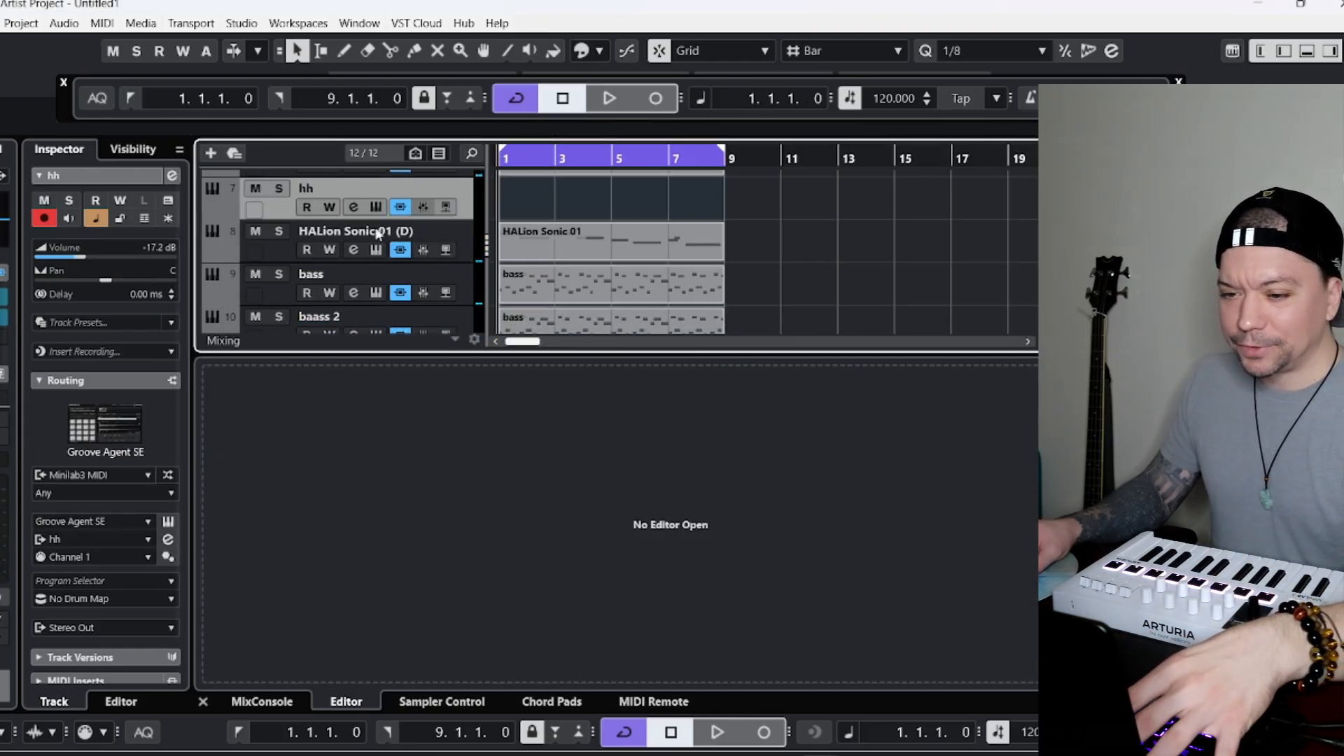
{"action": "double_click", "coordinate": [337, 229]}
{"action": "type", "text": "aa"}
{"action": "key", "text": "BackSpace"}
{"action": "type", "text": "bby"}
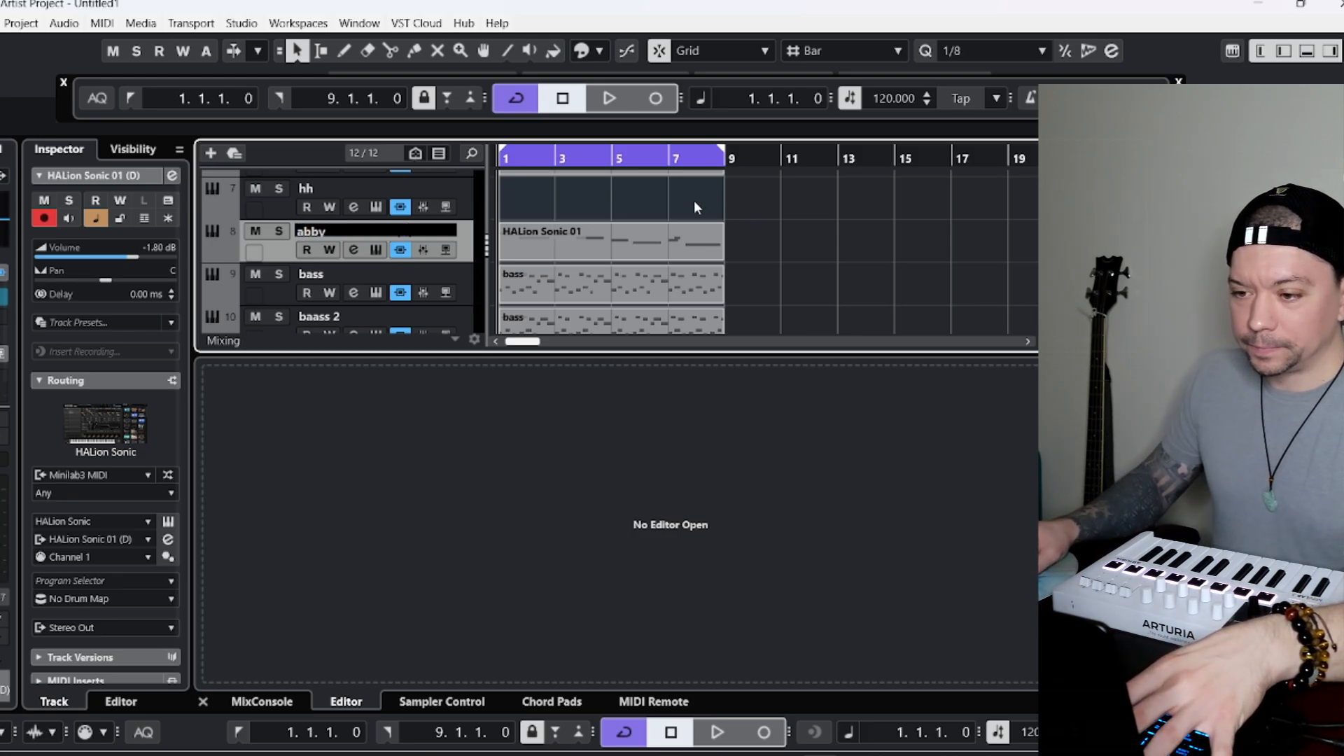
{"action": "key", "text": "Return"}
Play the song, open the vocal part in the editor, and set the abby track's volume to -4.43 dB.
{"action": "key", "text": "space"}
{"action": "double_click", "coordinate": [537, 238]}
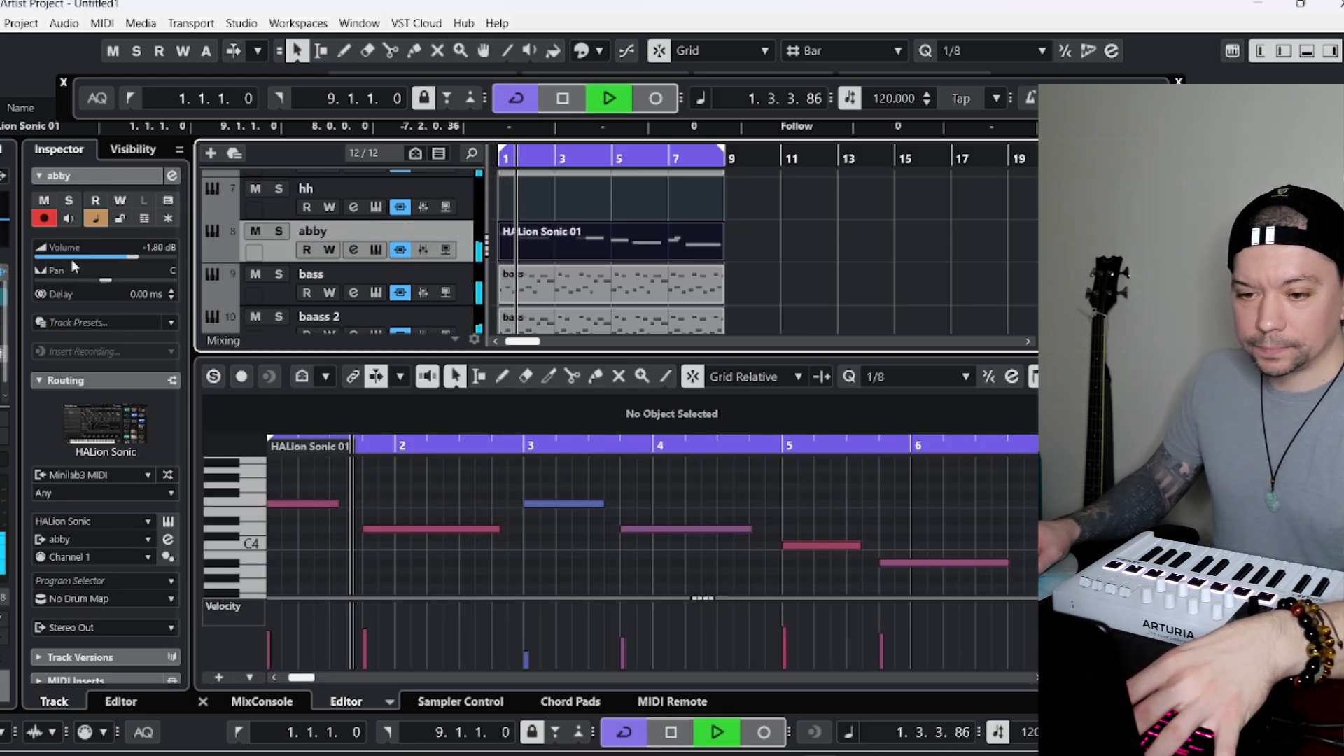
{"action": "mouse_move", "coordinate": [123, 257]}
{"action": "left_mouse_down"}
{"action": "mouse_move", "coordinate": [79, 256]}
{"action": "mouse_move", "coordinate": [118, 257]}
{"action": "left_mouse_up"}
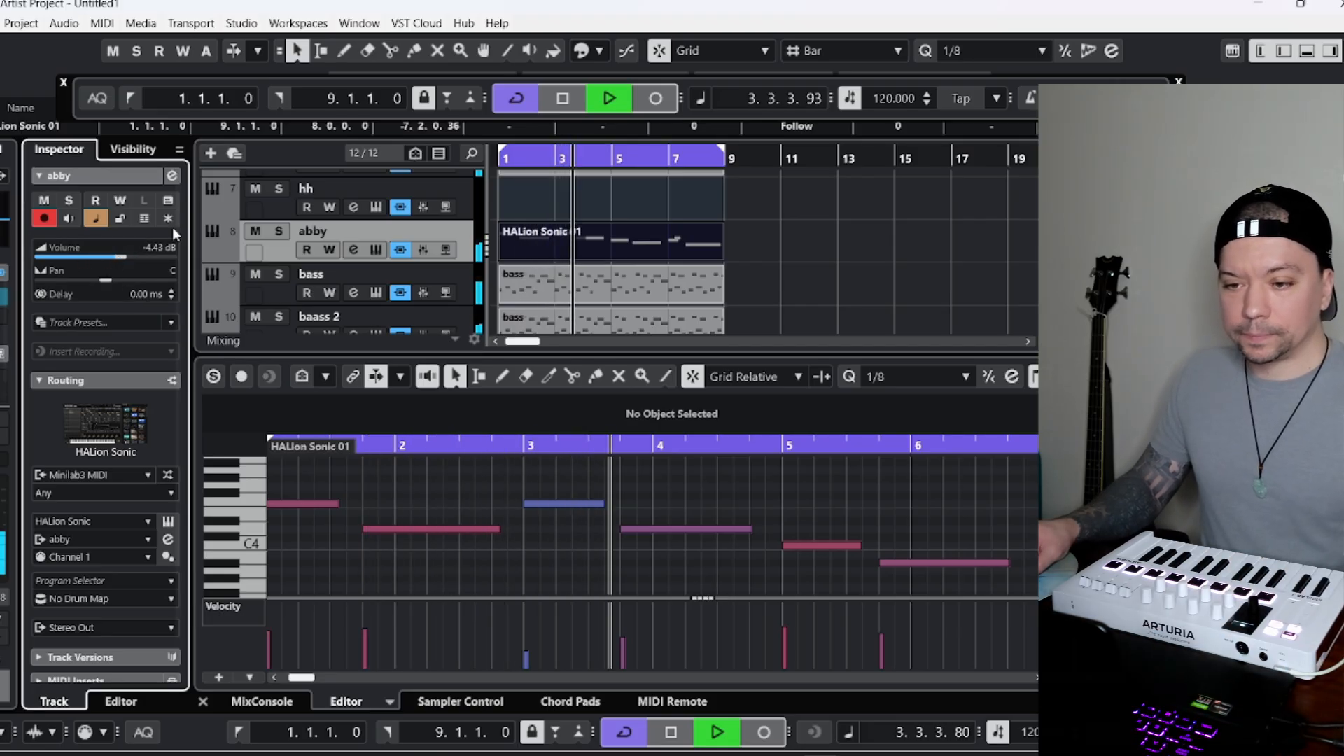
Duplicate the hh track while the song plays.
{"action": "left_click", "coordinate": [263, 200]}
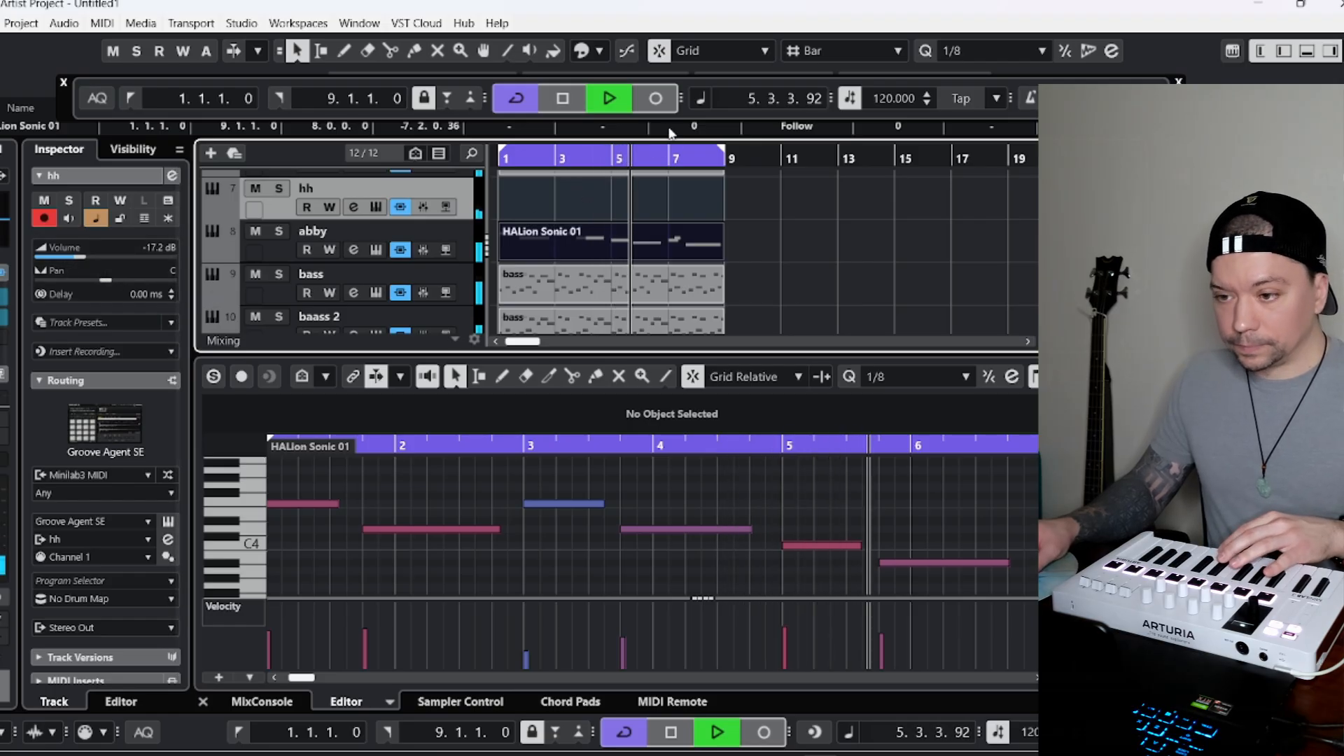
{"action": "right_click", "coordinate": [278, 206]}
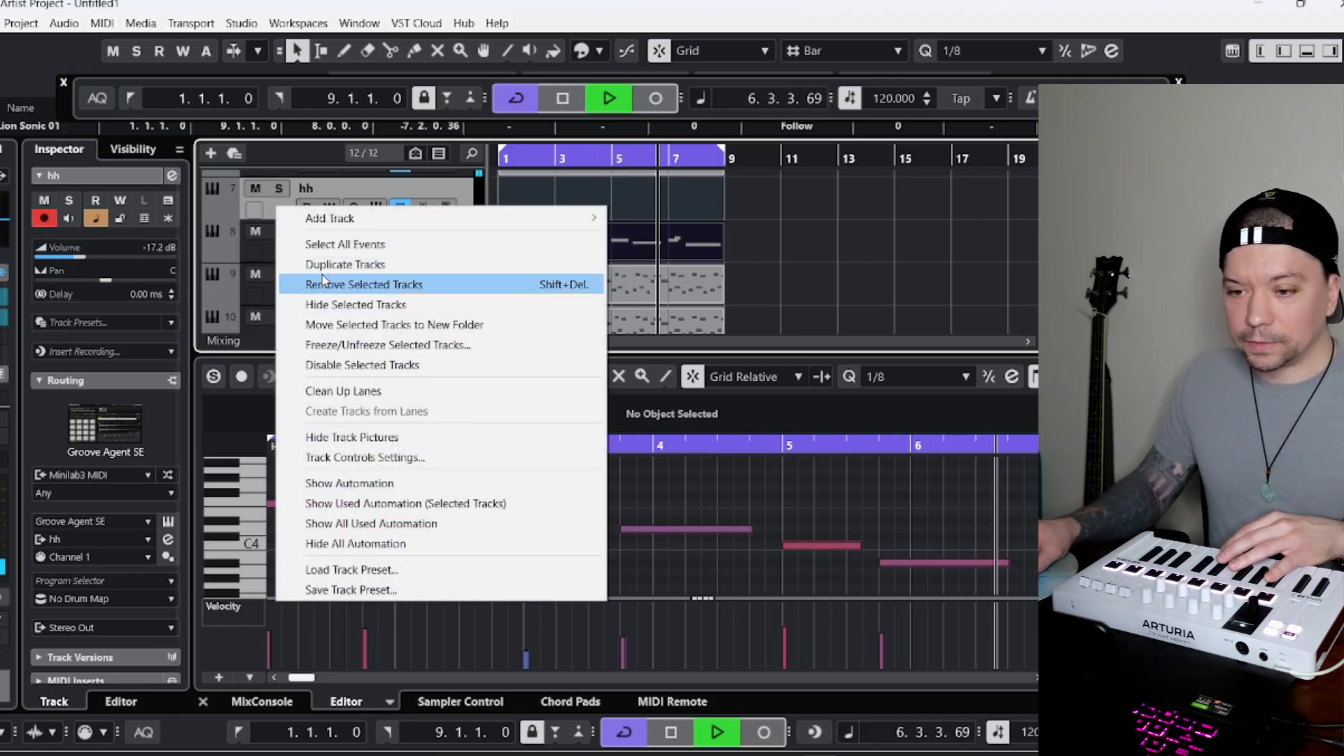
{"action": "left_click", "coordinate": [318, 269]}
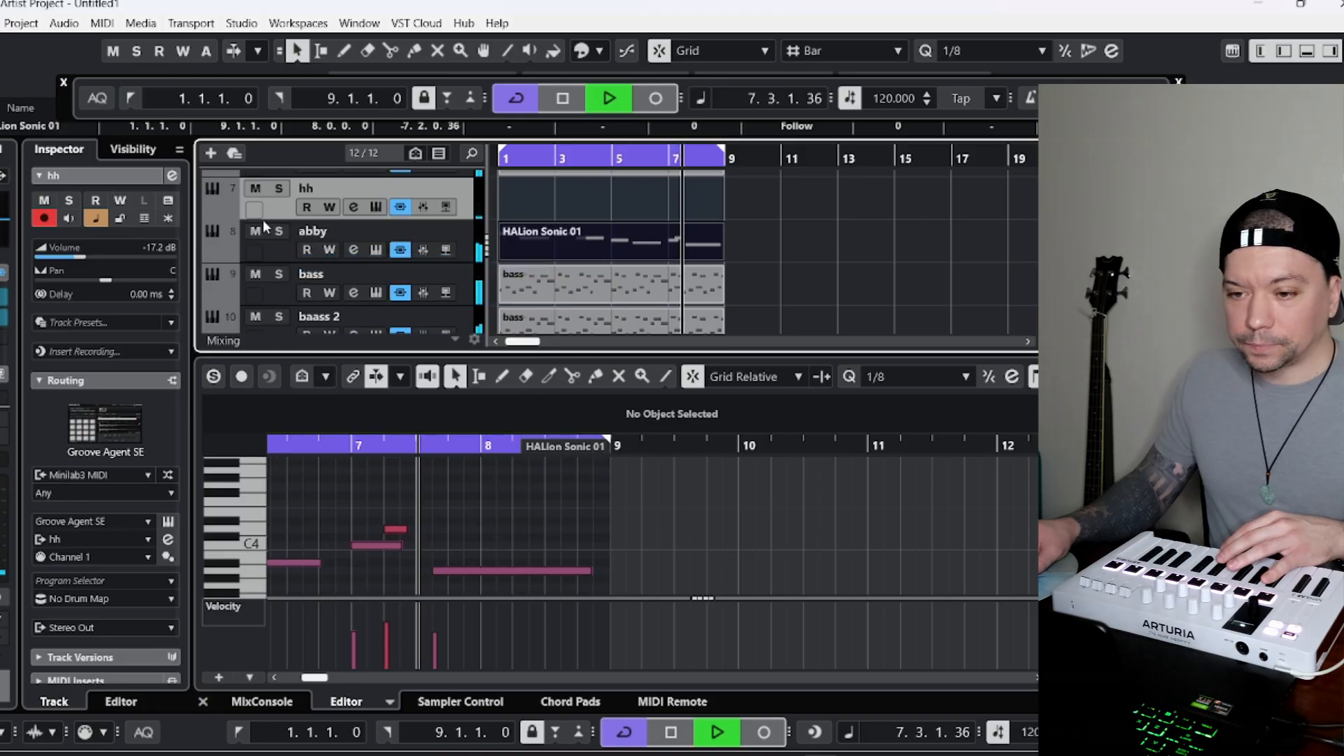
Try recording a hi-hat part on the duplicated hh track.
{"action": "left_click", "coordinate": [655, 98]}
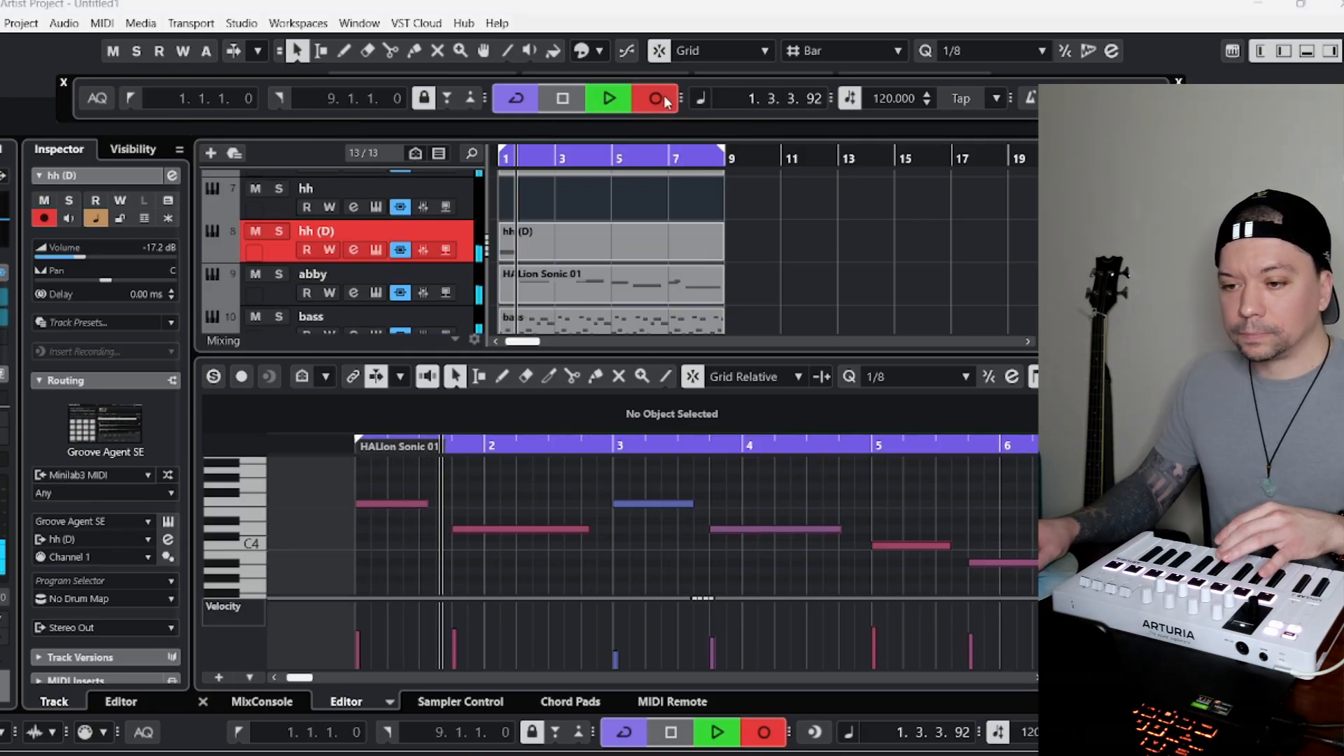
{"action": "key", "text": "space"}
{"action": "key", "text": "Delete"}
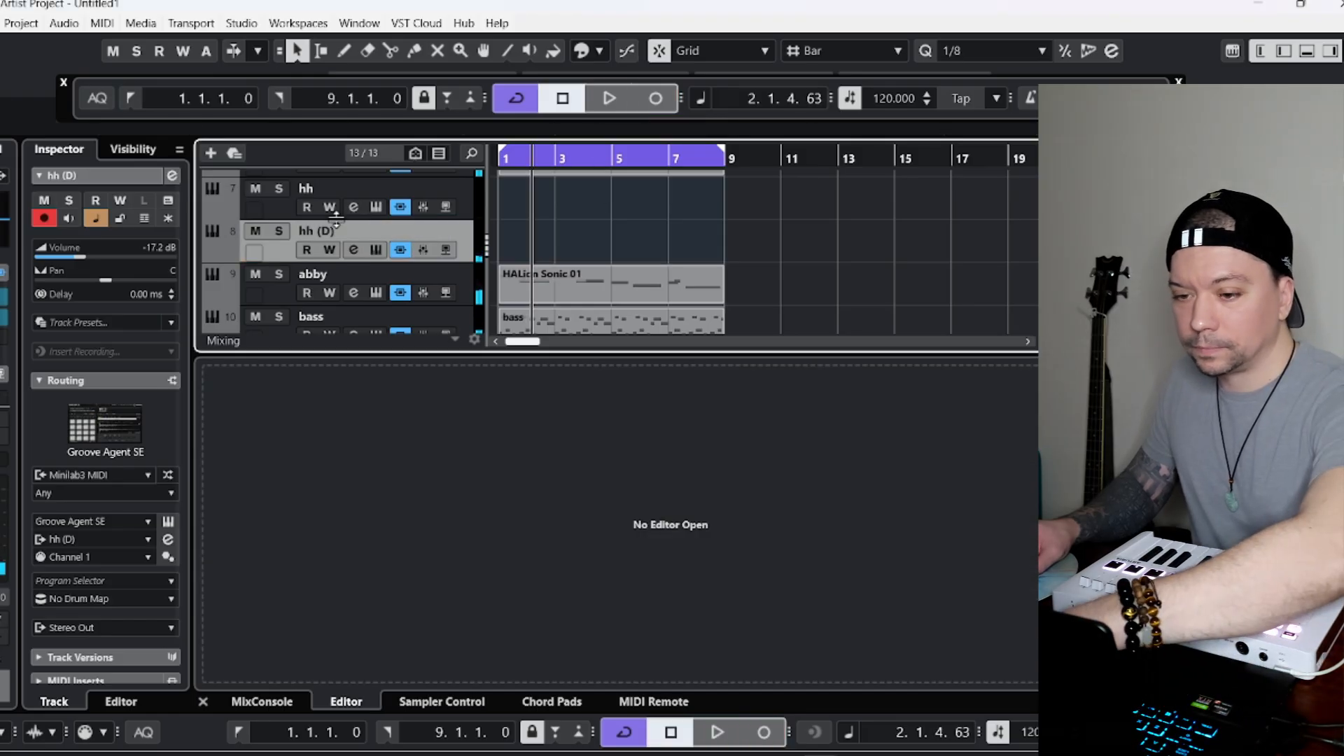
Try recording a live hi-hat part on the original hh track from bar 1.
{"action": "key", "text": "Up"}
{"action": "left_click", "coordinate": [239, 733]}
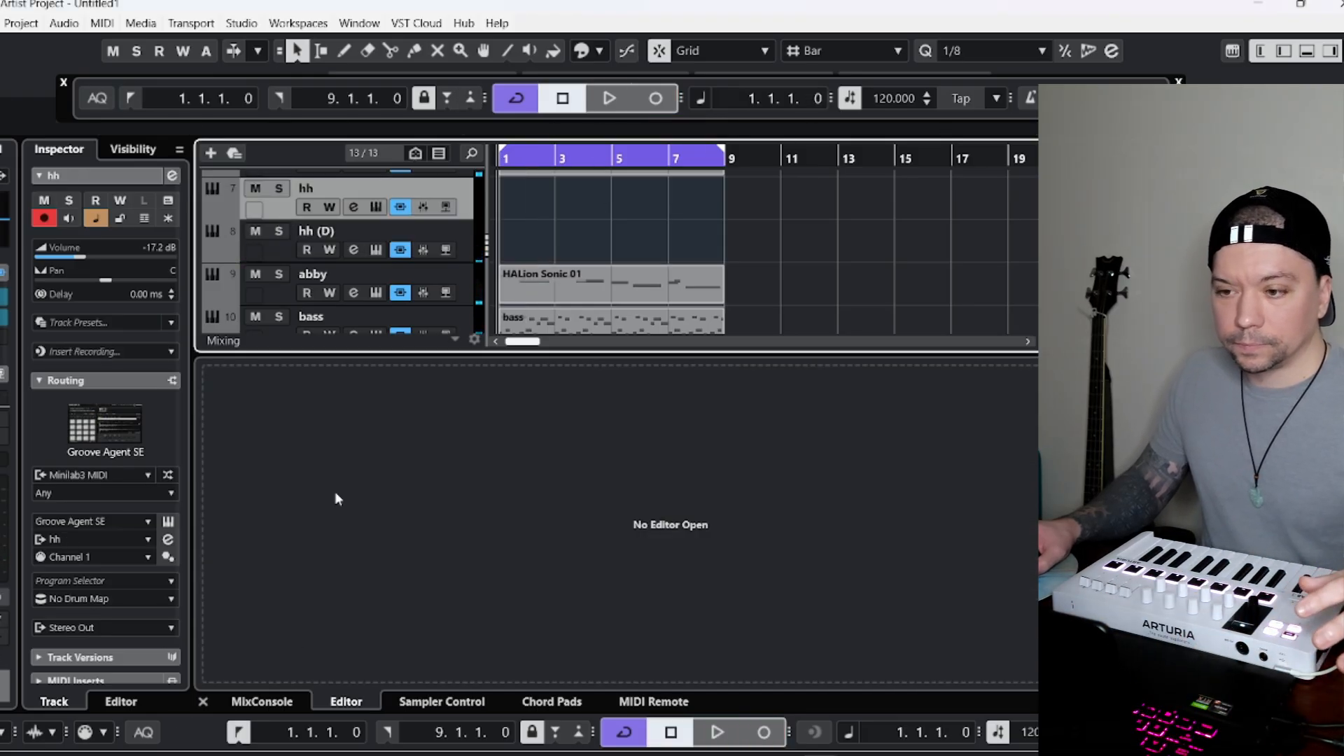
{"action": "left_click", "coordinate": [650, 102]}
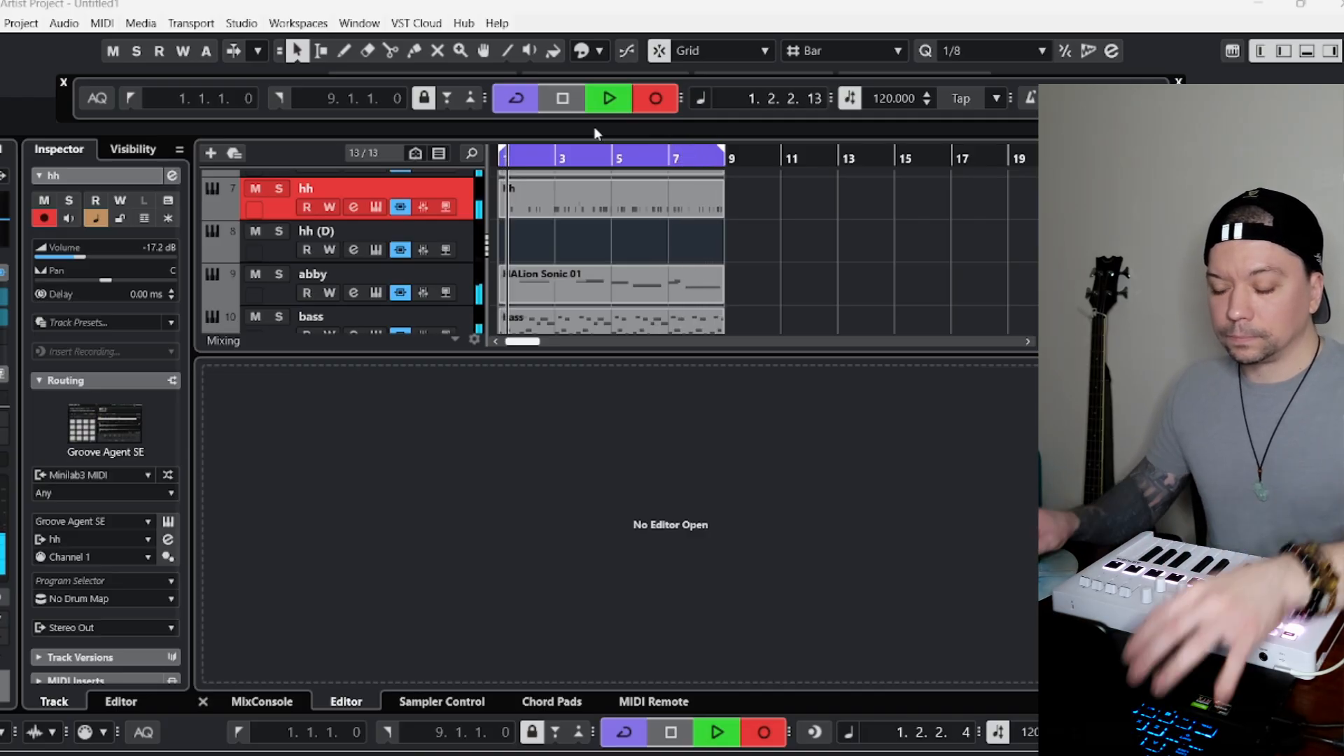
{"action": "key", "text": "space"}
{"action": "key", "text": "Delete"}
{"action": "left_click", "coordinate": [240, 731]}
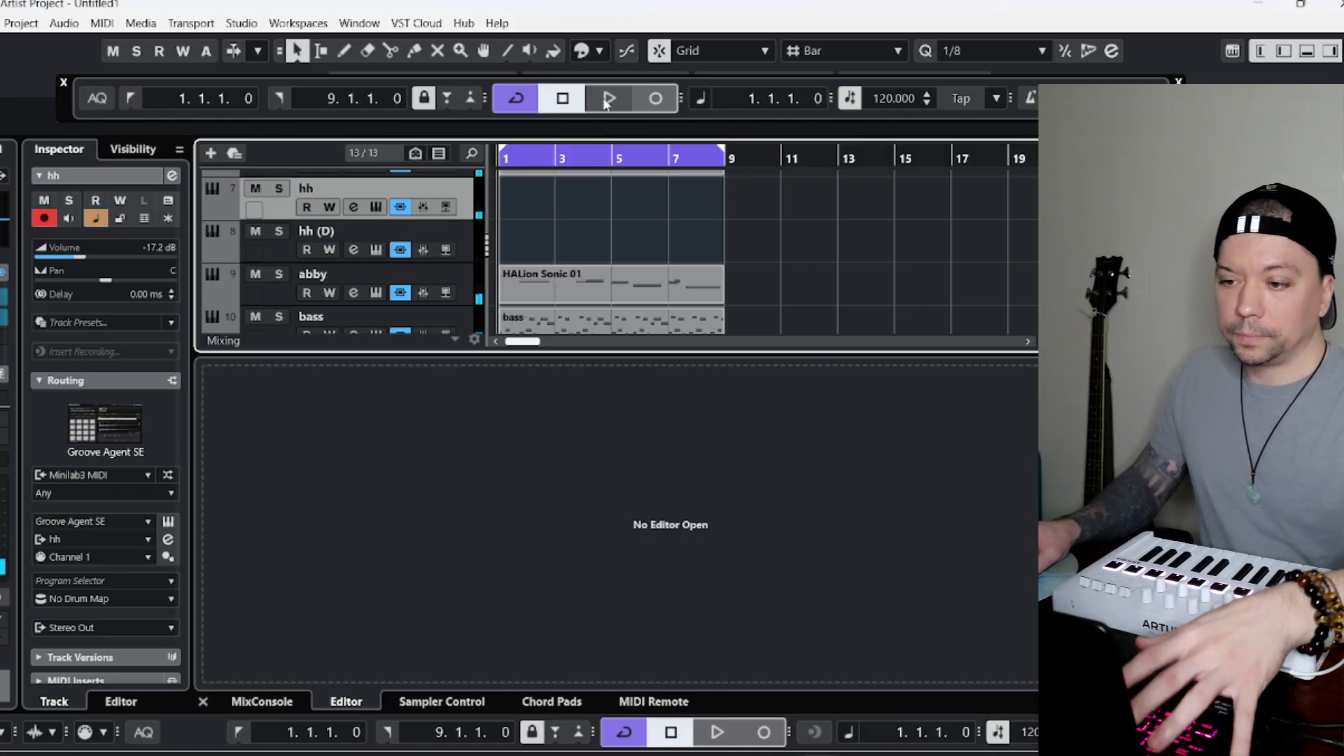
{"action": "left_click", "coordinate": [649, 99]}
{"action": "key", "text": "space"}
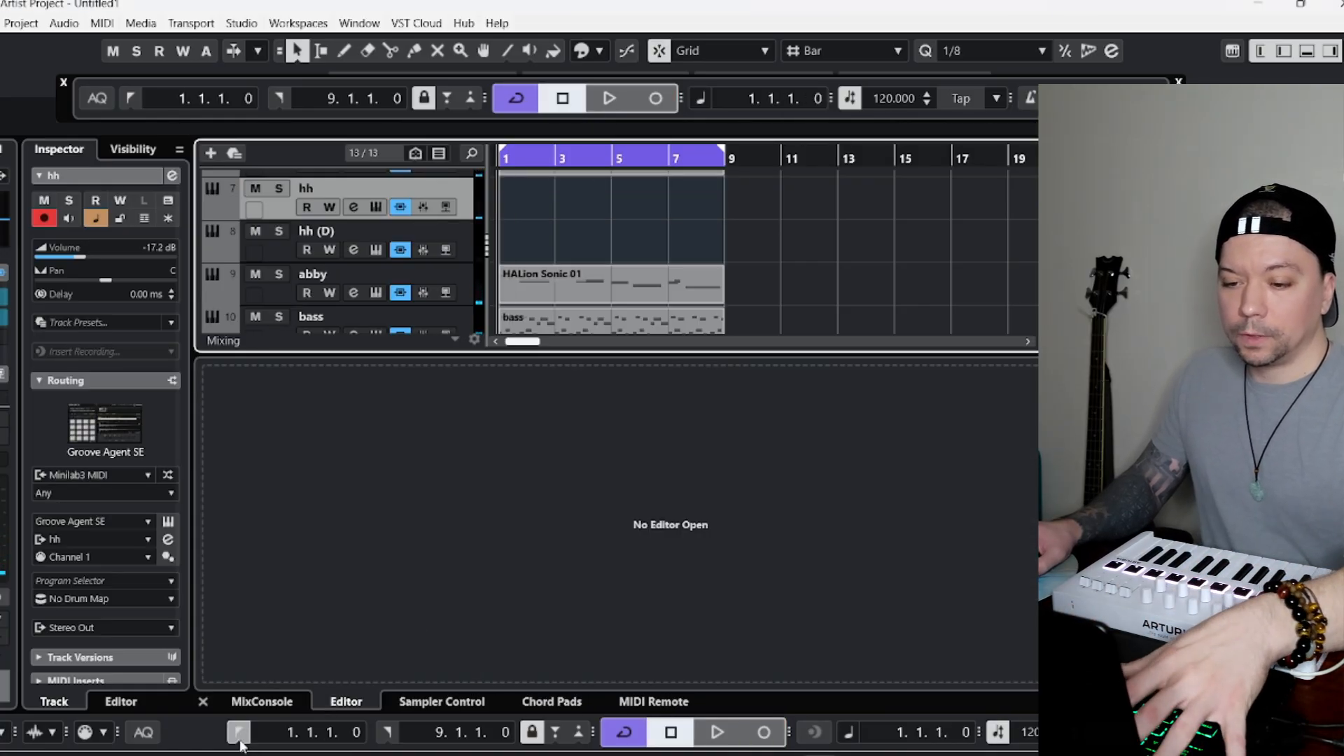
Show the Boom Shake Kit patterns in the hh track's Groove Agent SE and audition HiHat A to D with the song.
{"action": "left_click", "coordinate": [168, 521]}
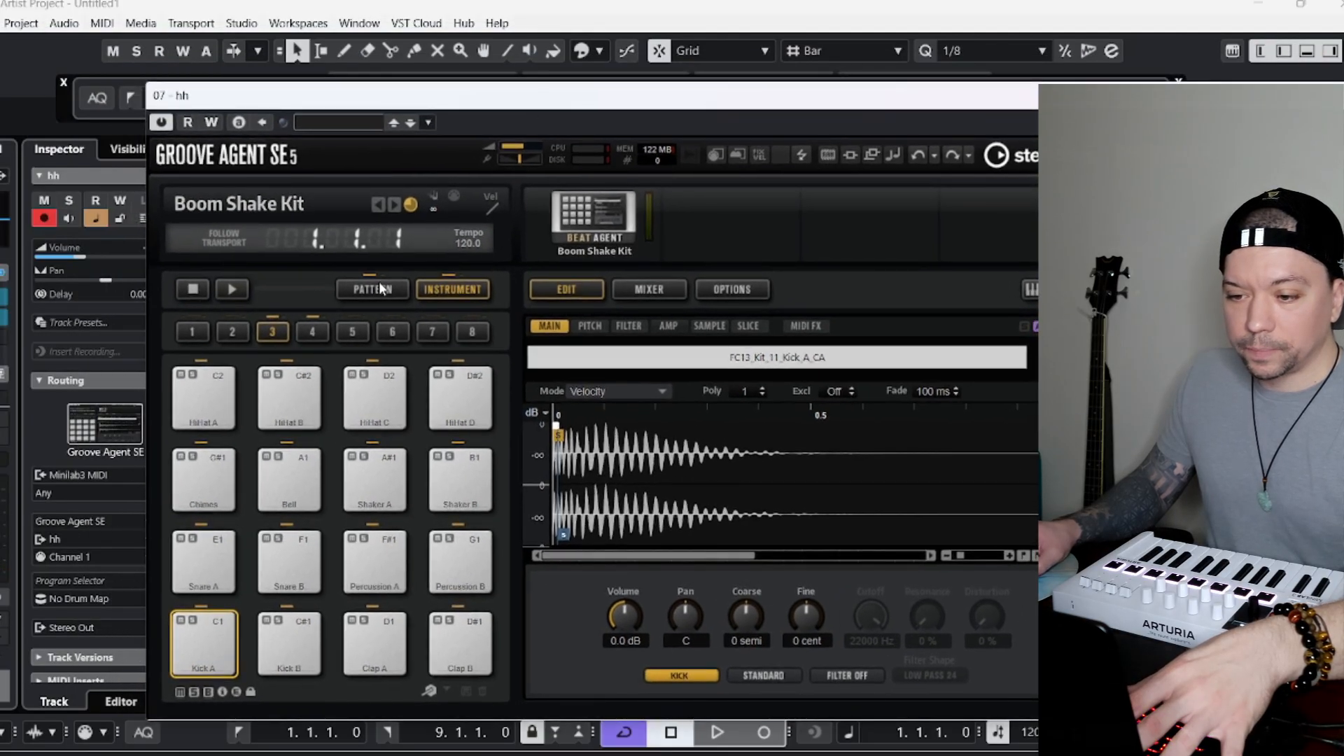
{"action": "left_click", "coordinate": [380, 285]}
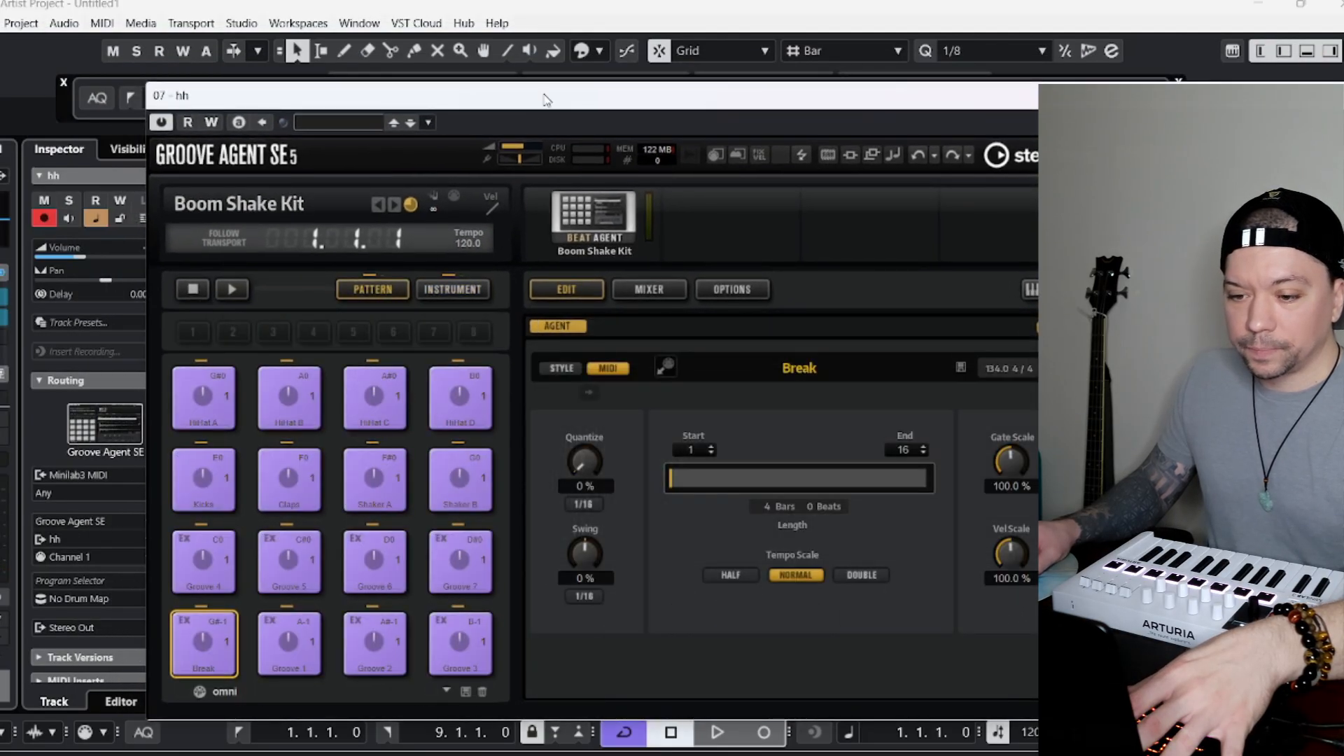
{"action": "left_click_drag", "start_coordinate": [544, 95], "coordinate": [643, 194]}
{"action": "key", "text": "space"}
{"action": "left_click", "coordinate": [296, 517]}
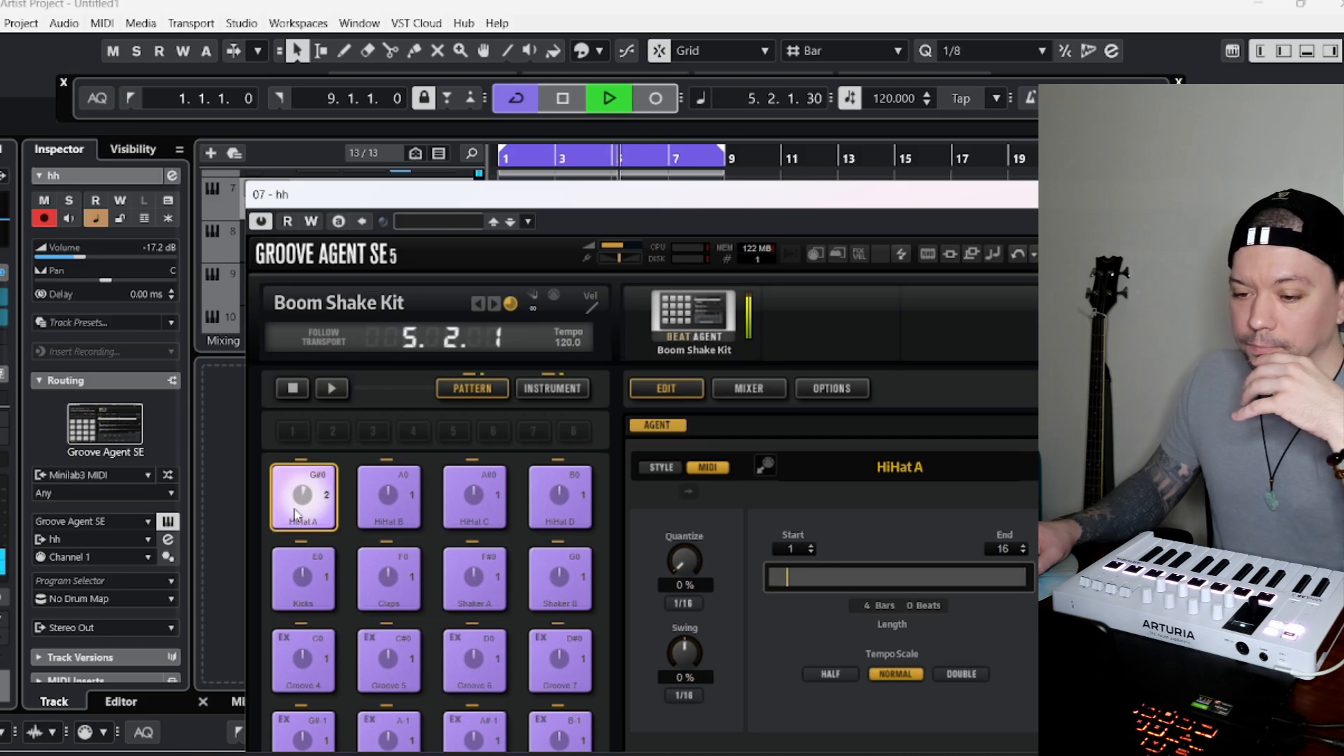
{"action": "left_click", "coordinate": [390, 495]}
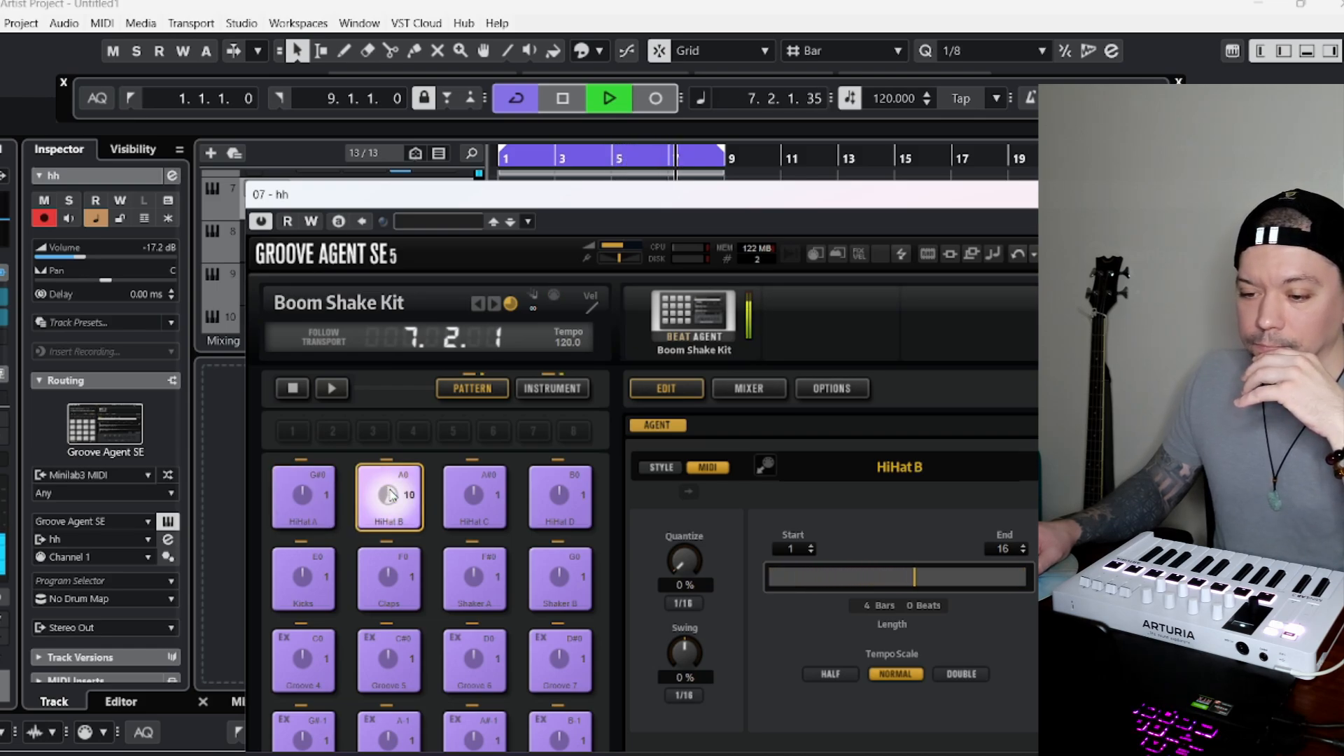
{"action": "left_click", "coordinate": [493, 512]}
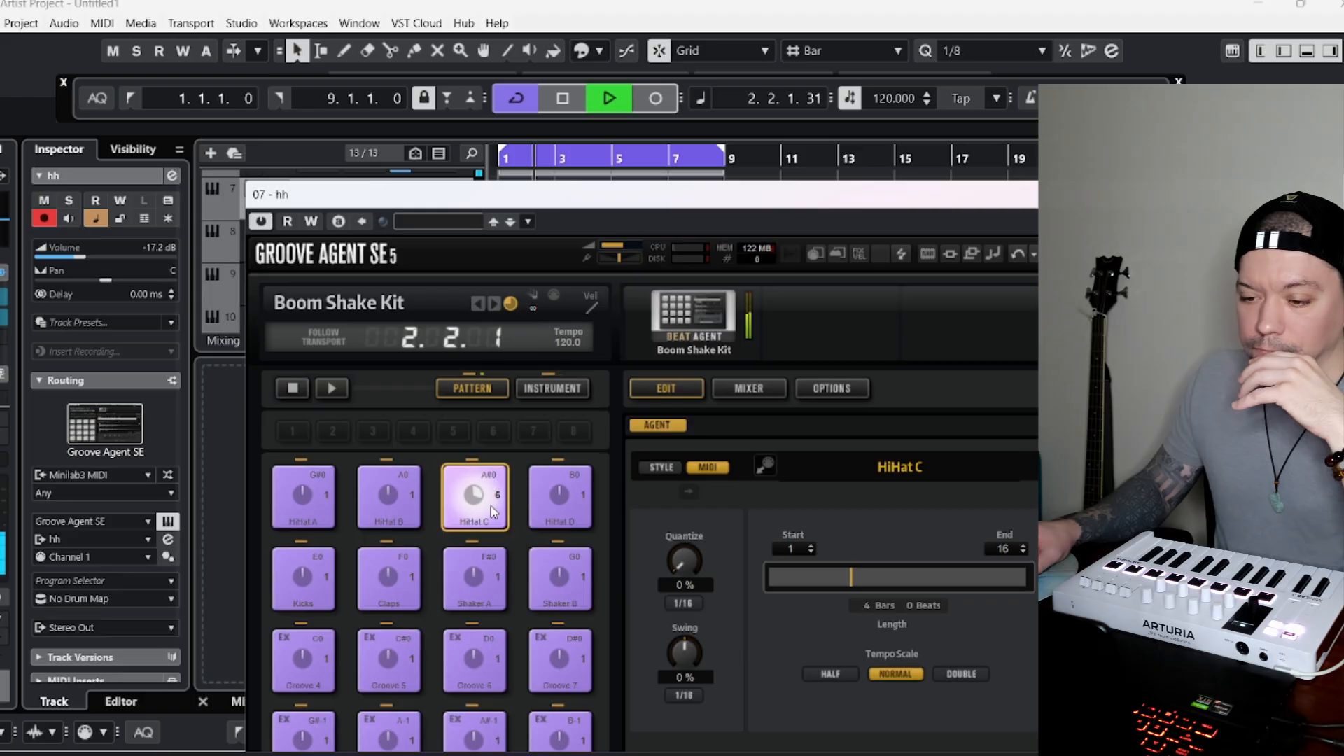
{"action": "left_click_drag", "start_coordinate": [519, 196], "coordinate": [1023, 171]}
{"action": "left_click", "coordinate": [1062, 483]}
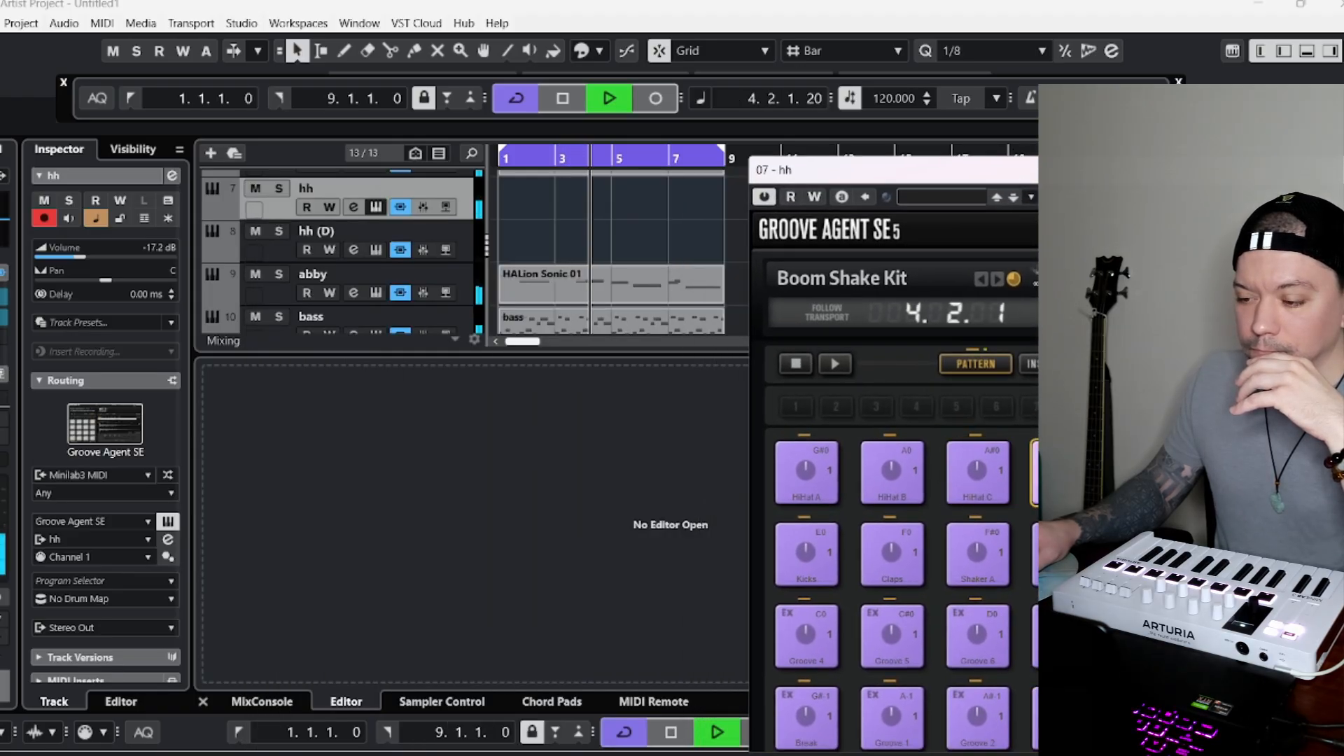
Try placing the HiHat C pattern on the hh track at bar 5.
{"action": "left_click", "coordinate": [977, 469]}
{"action": "left_click_drag", "start_coordinate": [576, 201], "coordinate": [670, 207]}
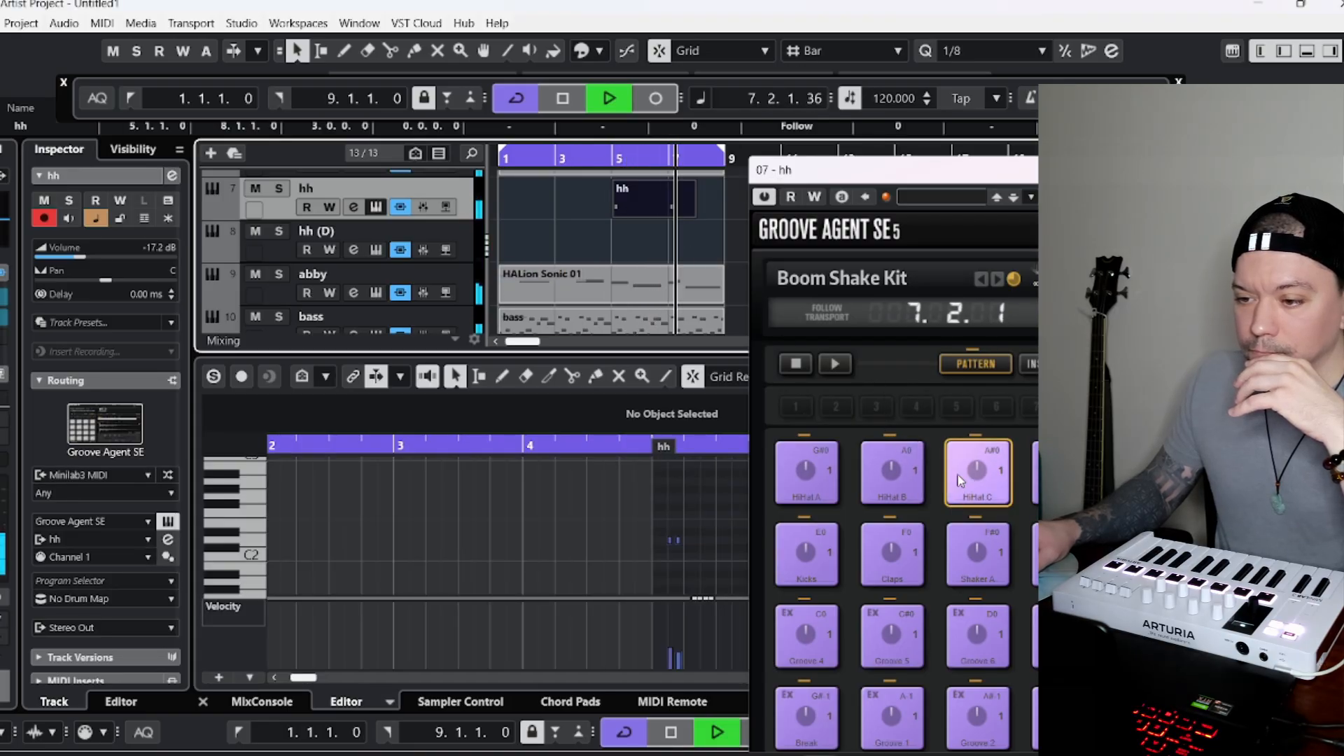
{"action": "key", "text": "Delete"}
Place the HiHat B pattern on the hh track at bars 1 and 5, and close the Groove Agent SE window.
{"action": "left_click_drag", "start_coordinate": [891, 470], "coordinate": [527, 206]}
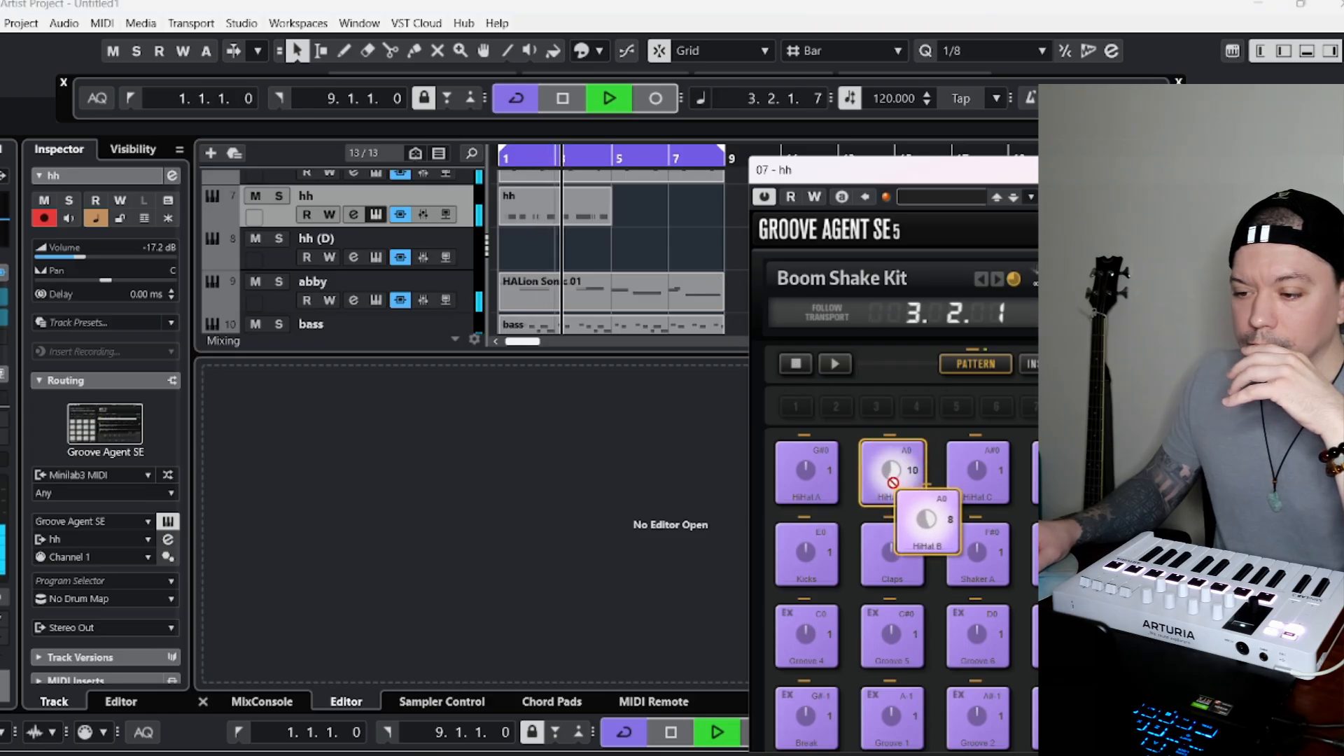
{"action": "left_click_drag", "start_coordinate": [892, 472], "coordinate": [650, 291]}
{"action": "left_click_drag", "start_coordinate": [875, 171], "coordinate": [298, 124]}
{"action": "left_click_drag", "start_coordinate": [876, 126], "coordinate": [596, 130]}
{"action": "left_click", "coordinate": [1010, 133]}
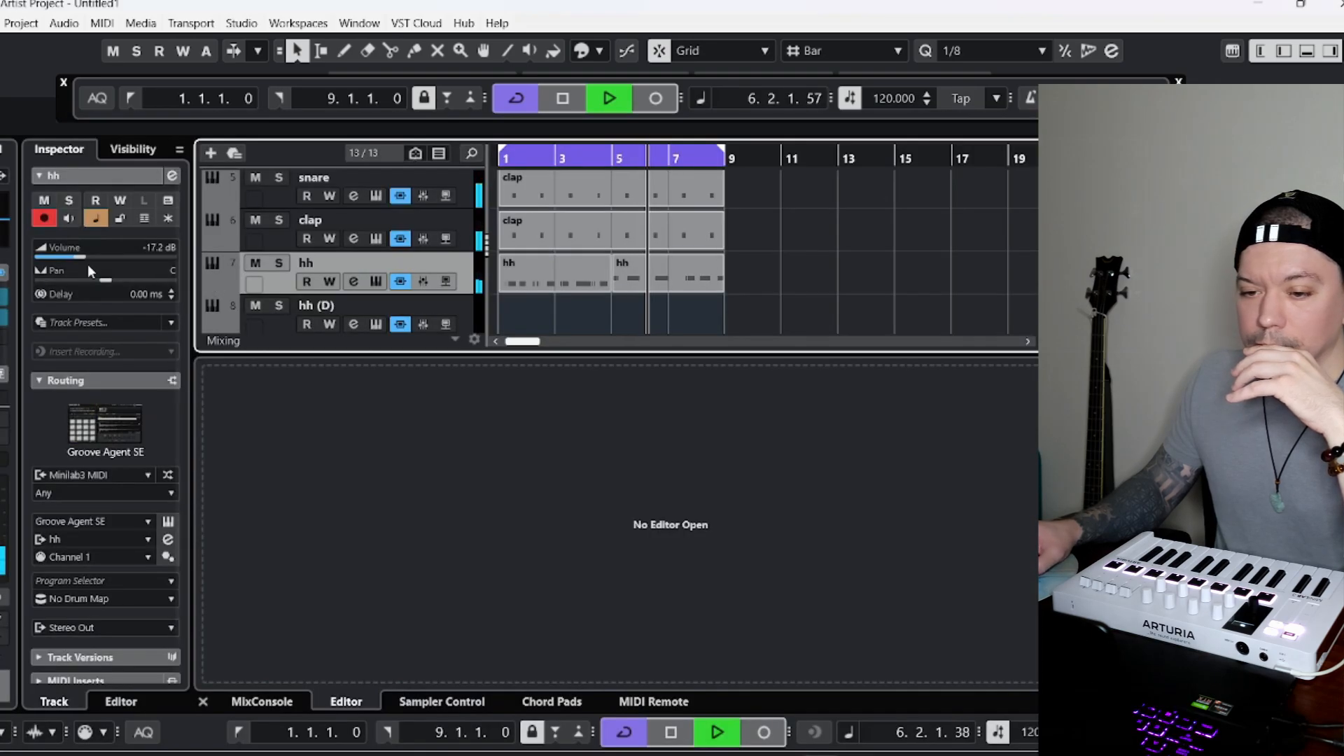
Lower the hh track's volume to about -20.3 dB and insert a StereoDelay on it with the Rhythm Enhancer preset.
{"action": "left_click_drag", "start_coordinate": [86, 263], "coordinate": [73, 263]}
{"action": "left_click", "coordinate": [124, 350]}
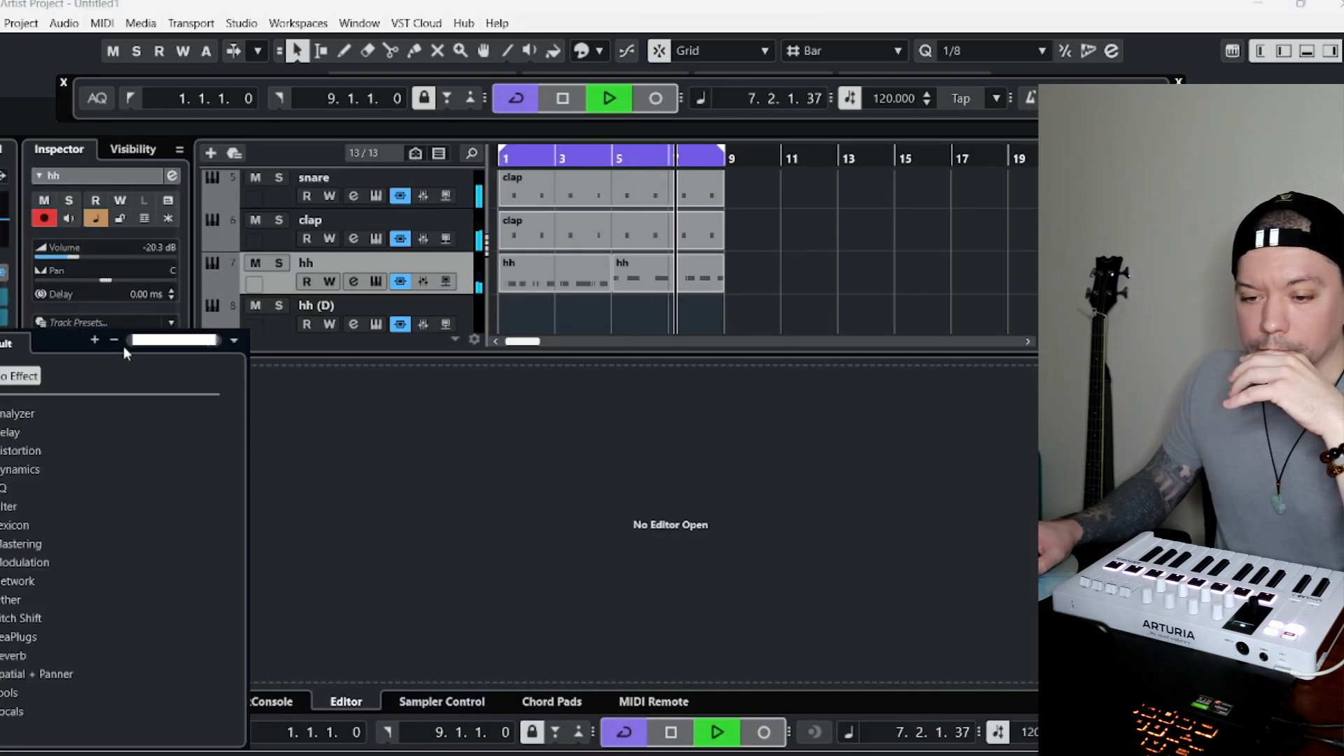
{"action": "type", "text": "de"}
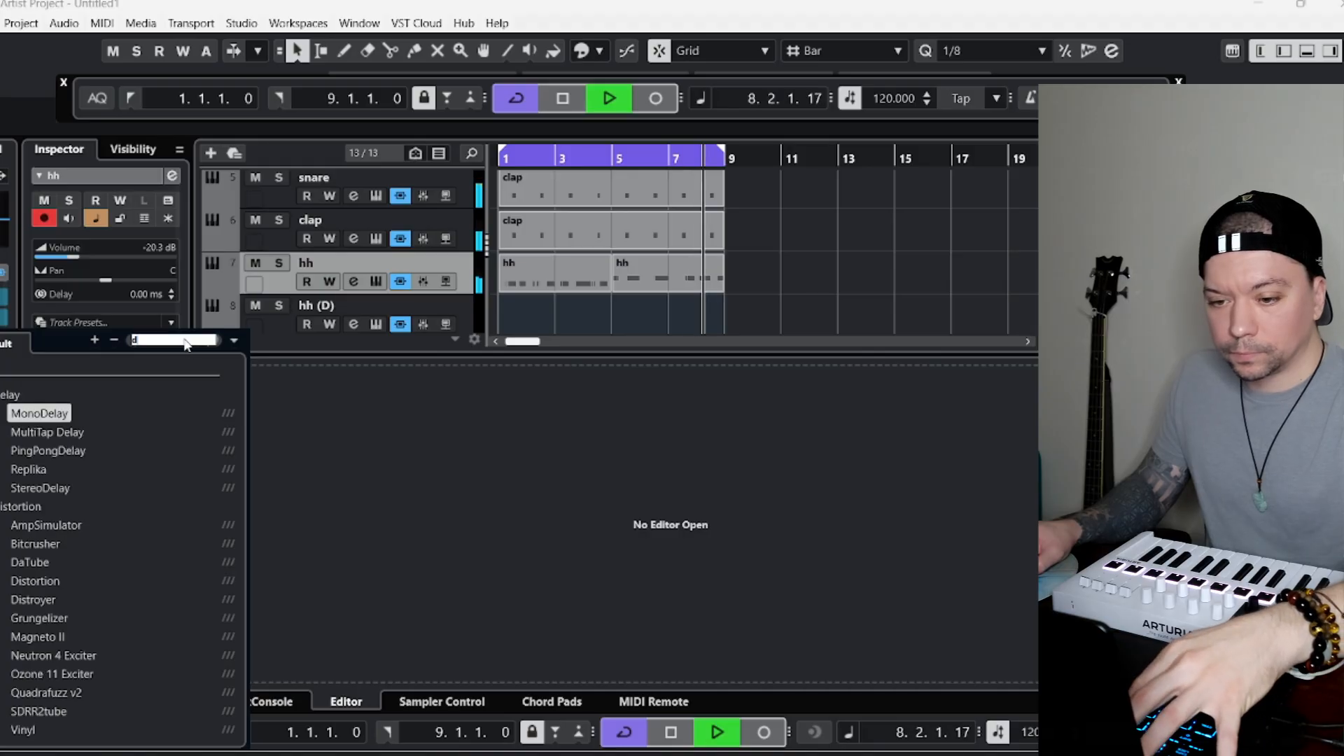
{"action": "left_click", "coordinate": [36, 488]}
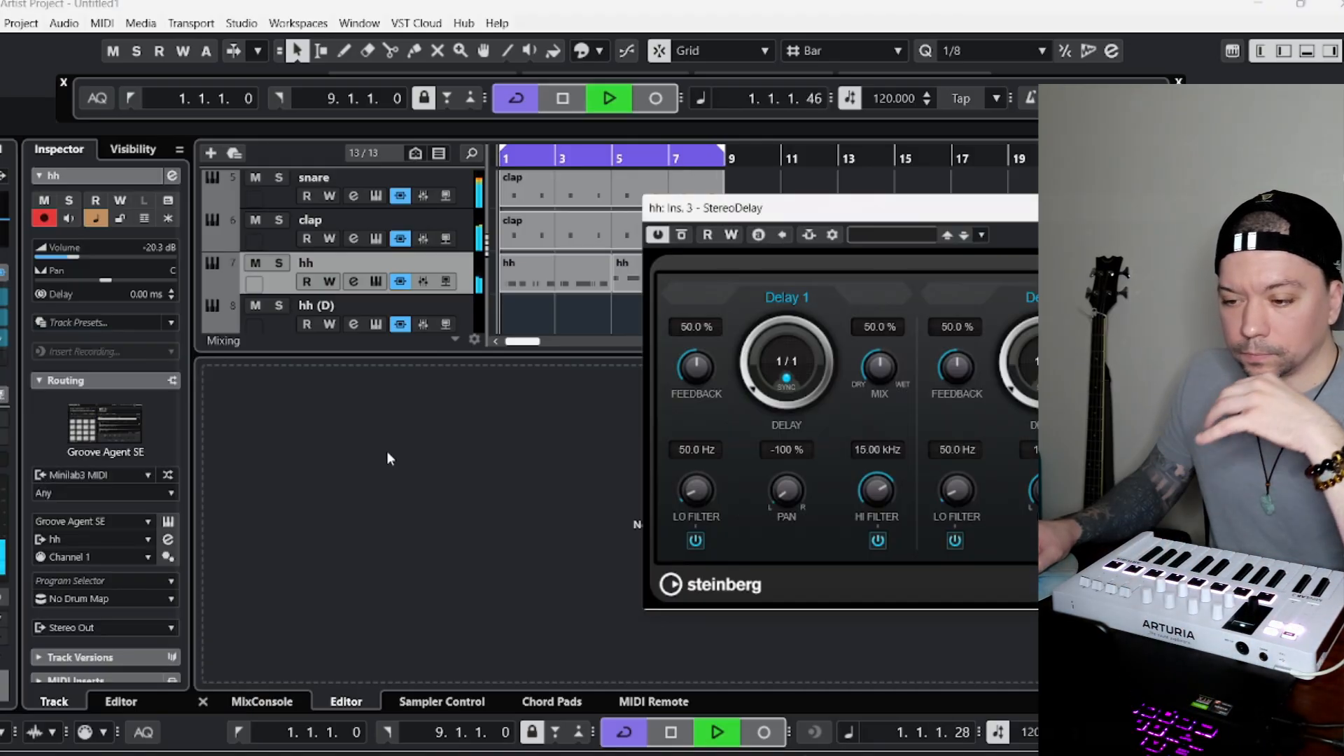
{"action": "left_click", "coordinate": [920, 242]}
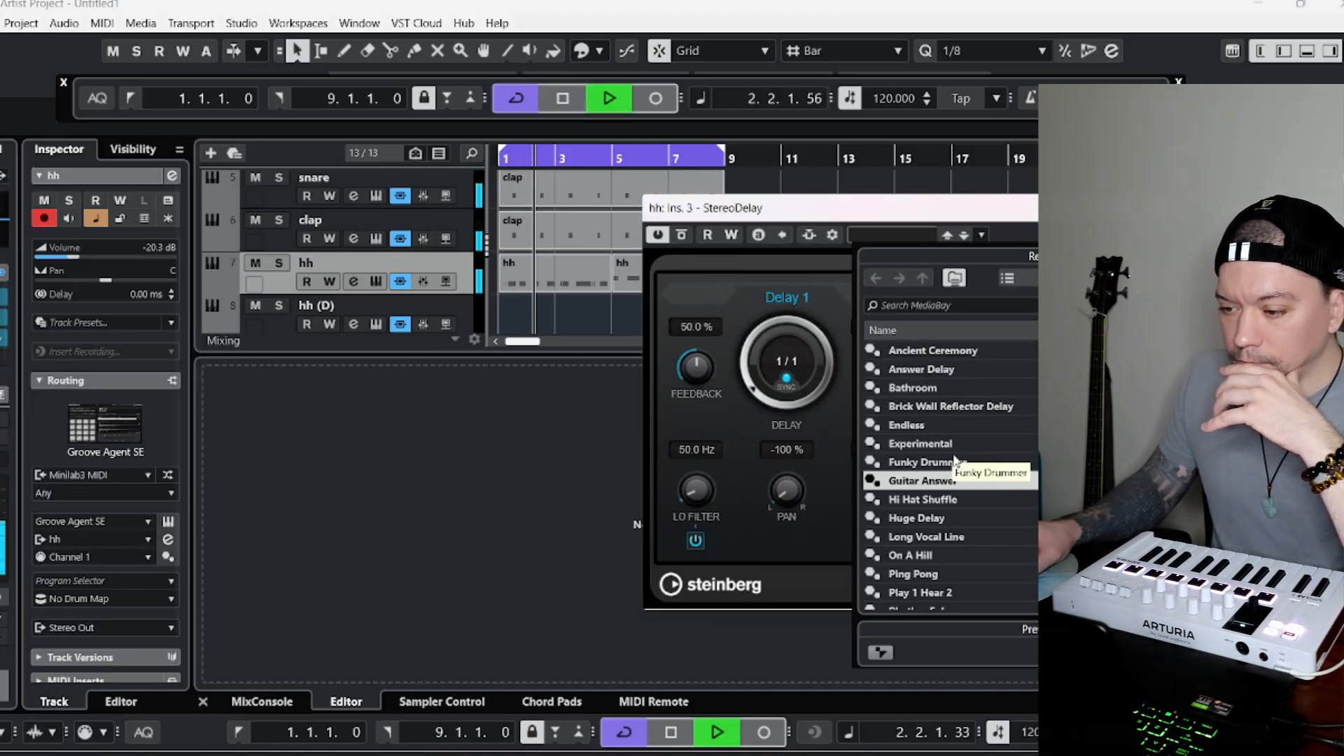
{"action": "scroll", "coordinate": [967, 413], "scroll_direction": "up", "scroll_amount": 1}
{"action": "scroll", "coordinate": [969, 413], "scroll_direction": "down", "scroll_amount": 5}
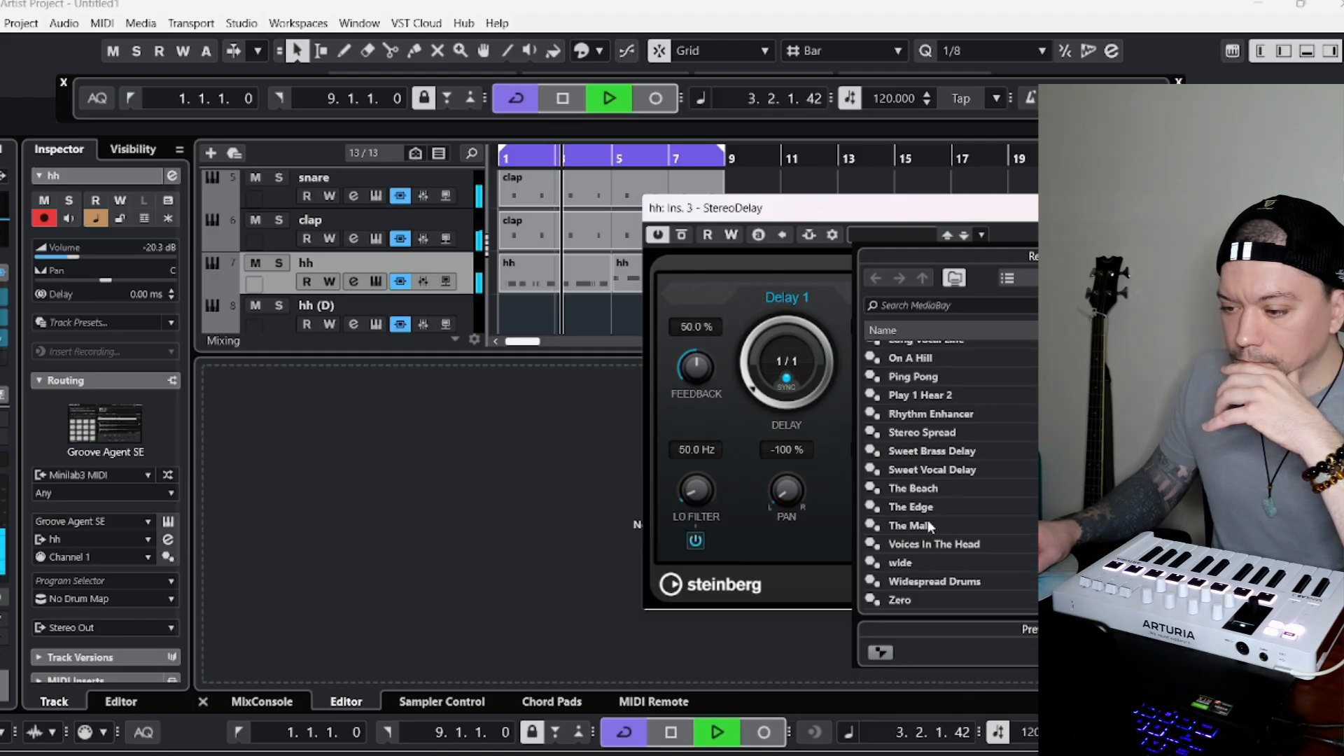
{"action": "double_click", "coordinate": [946, 415]}
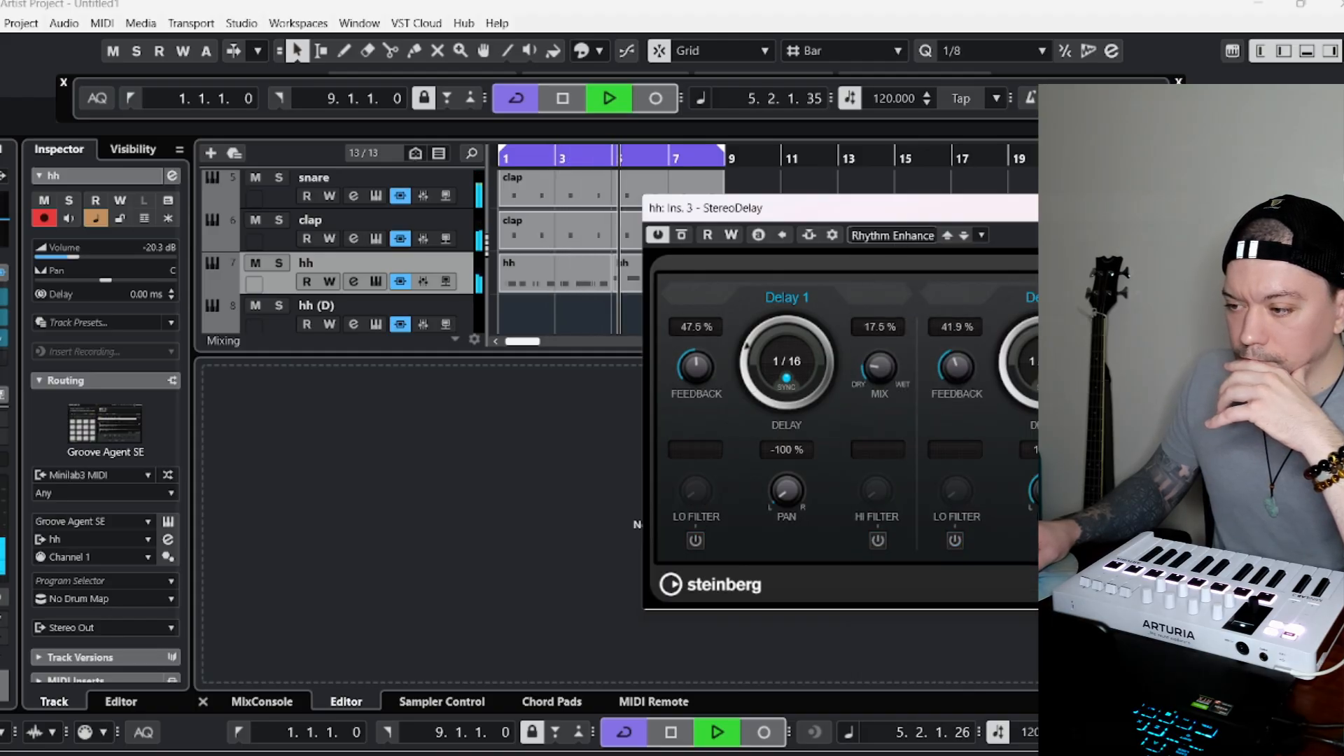
{"action": "left_click", "coordinate": [1174, 208]}
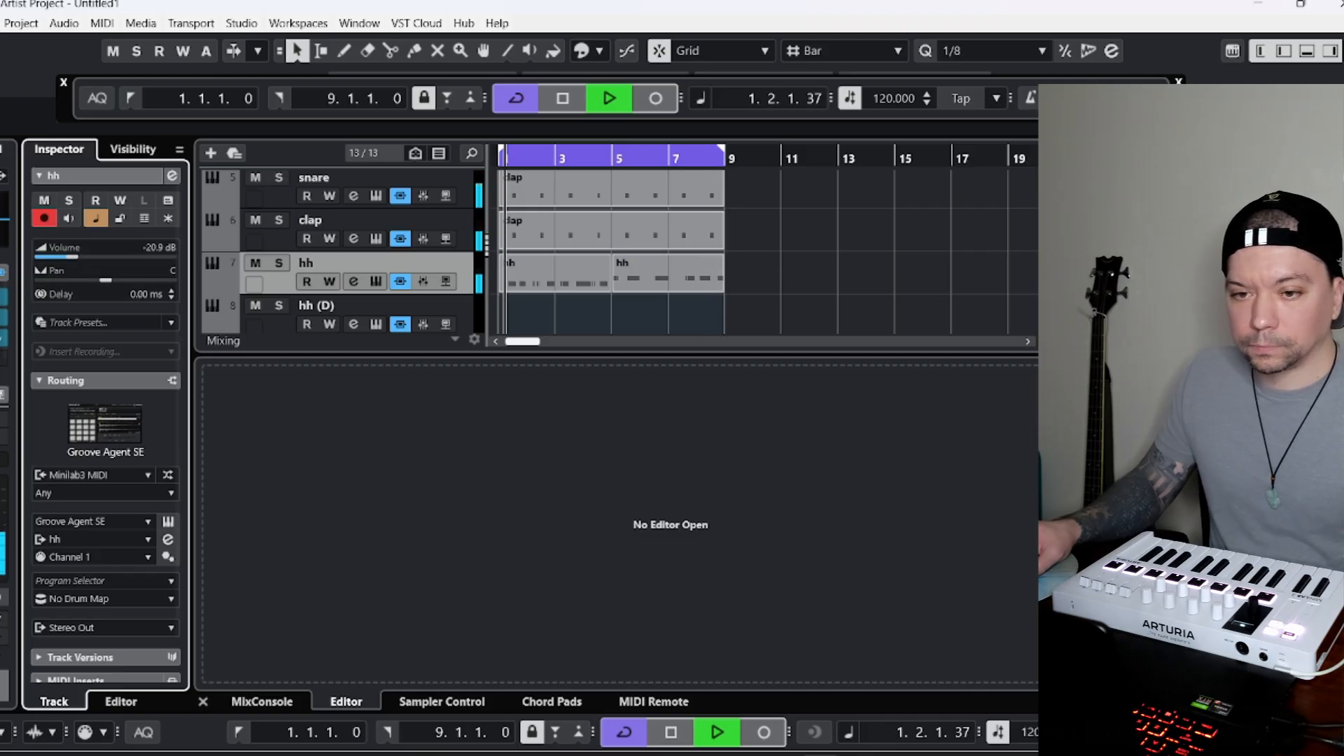
{"action": "left_click", "coordinate": [0, 24]}
{"action": "left_click", "coordinate": [329, 2]}
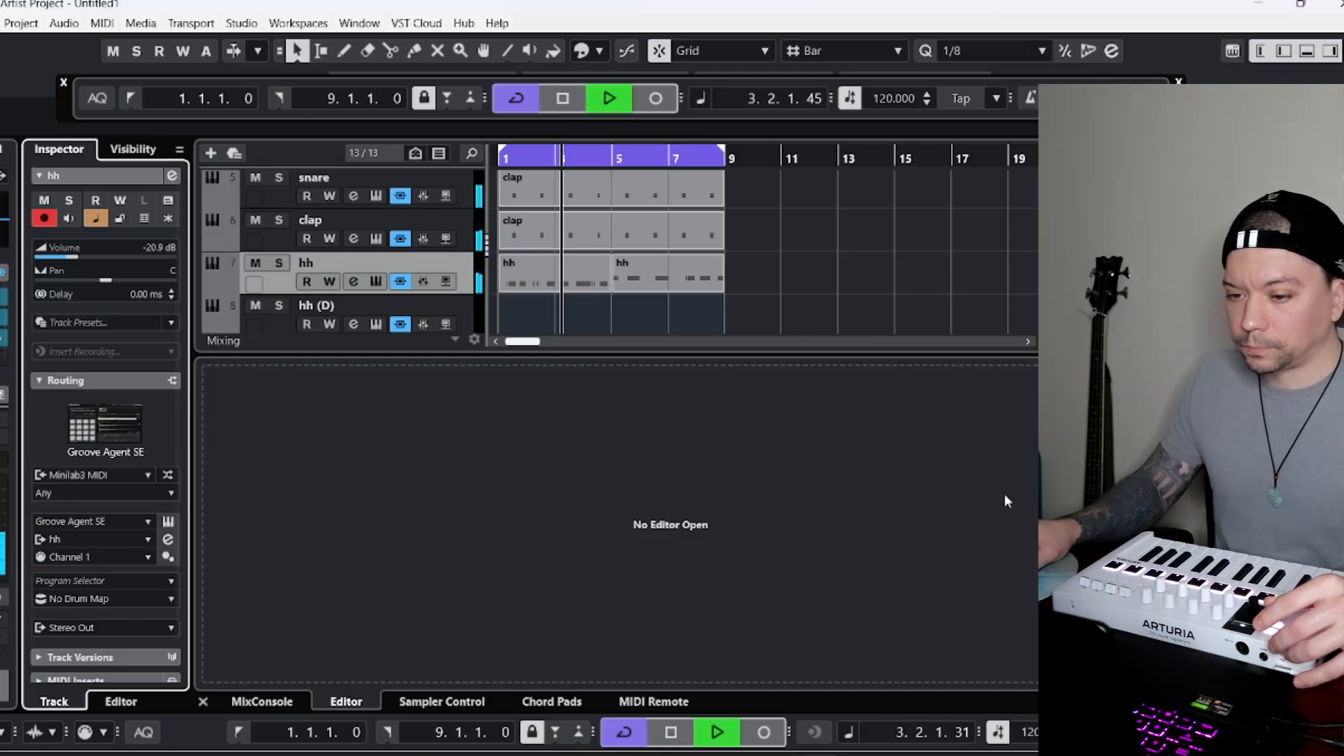
{"action": "scroll", "coordinate": [761, 280], "scroll_direction": "down", "scroll_amount": 4}
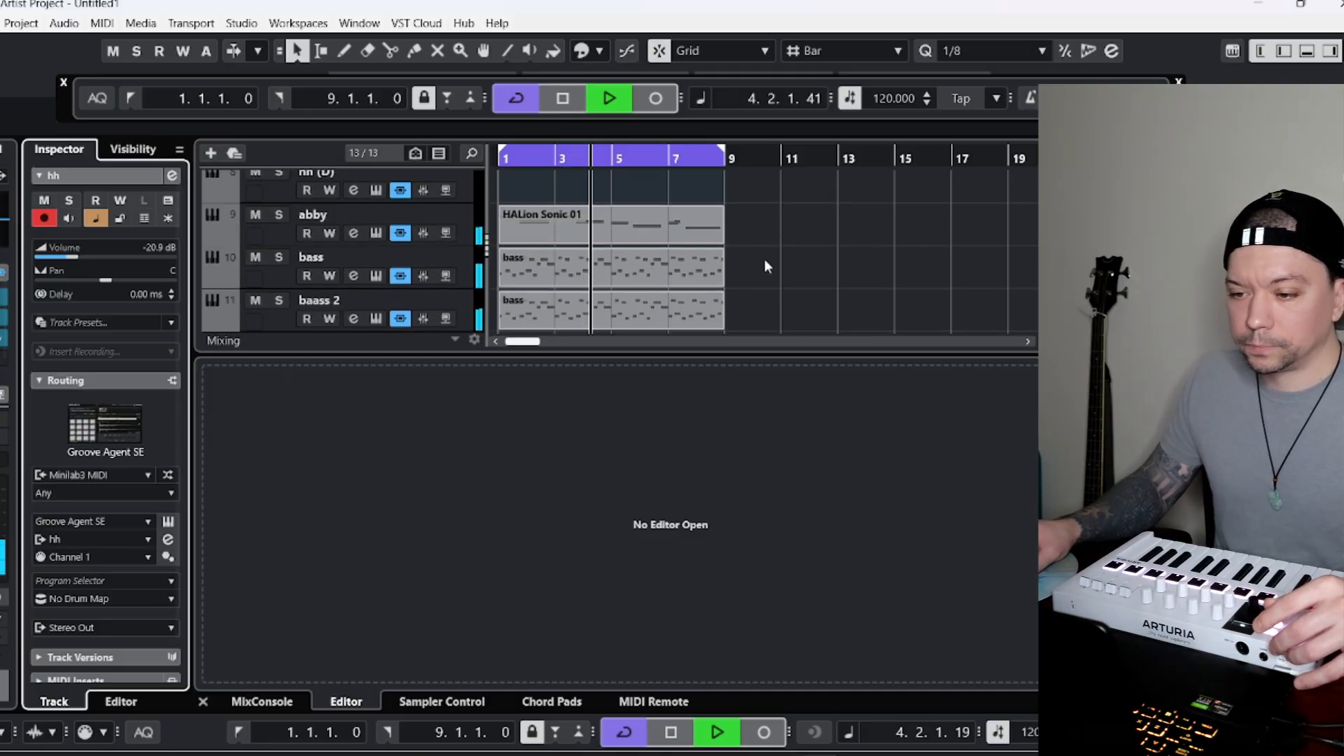
{"action": "scroll", "coordinate": [767, 249], "scroll_direction": "up", "scroll_amount": 8}
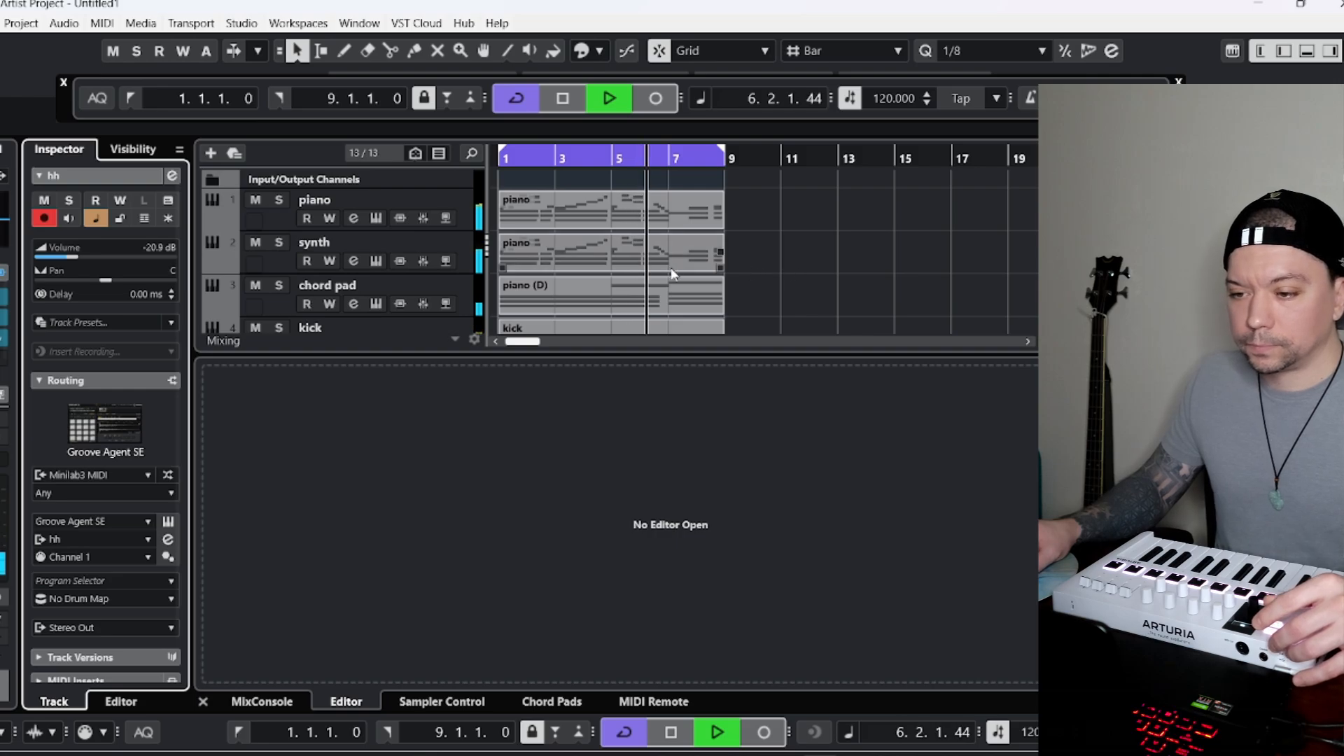
Open the abby track's HALion Sonic 01 part at bar 7 and move the D4 note to 7.2.3.0, checking it in playback.
{"action": "scroll", "coordinate": [644, 273], "scroll_direction": "down", "scroll_amount": 4}
{"action": "scroll", "coordinate": [514, 259], "scroll_direction": "down", "scroll_amount": 2}
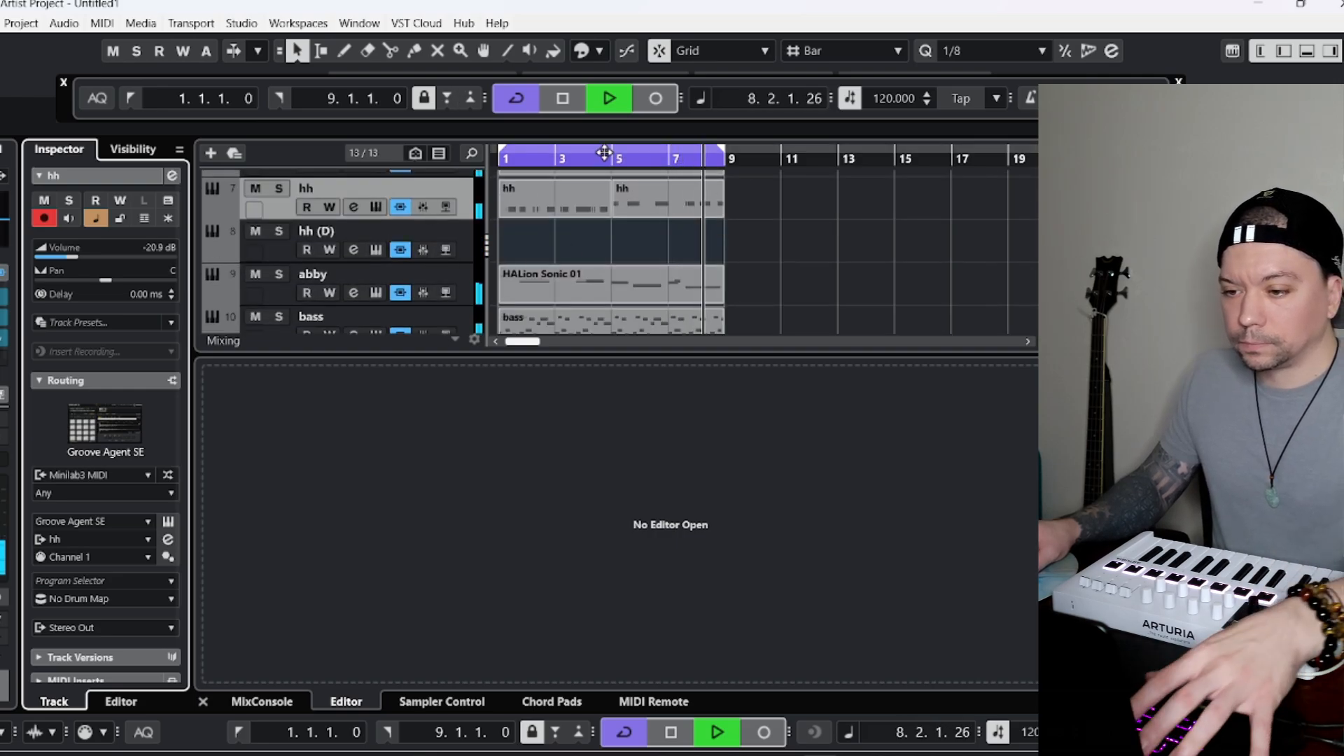
{"action": "key", "text": "space"}
{"action": "left_click", "coordinate": [660, 161]}
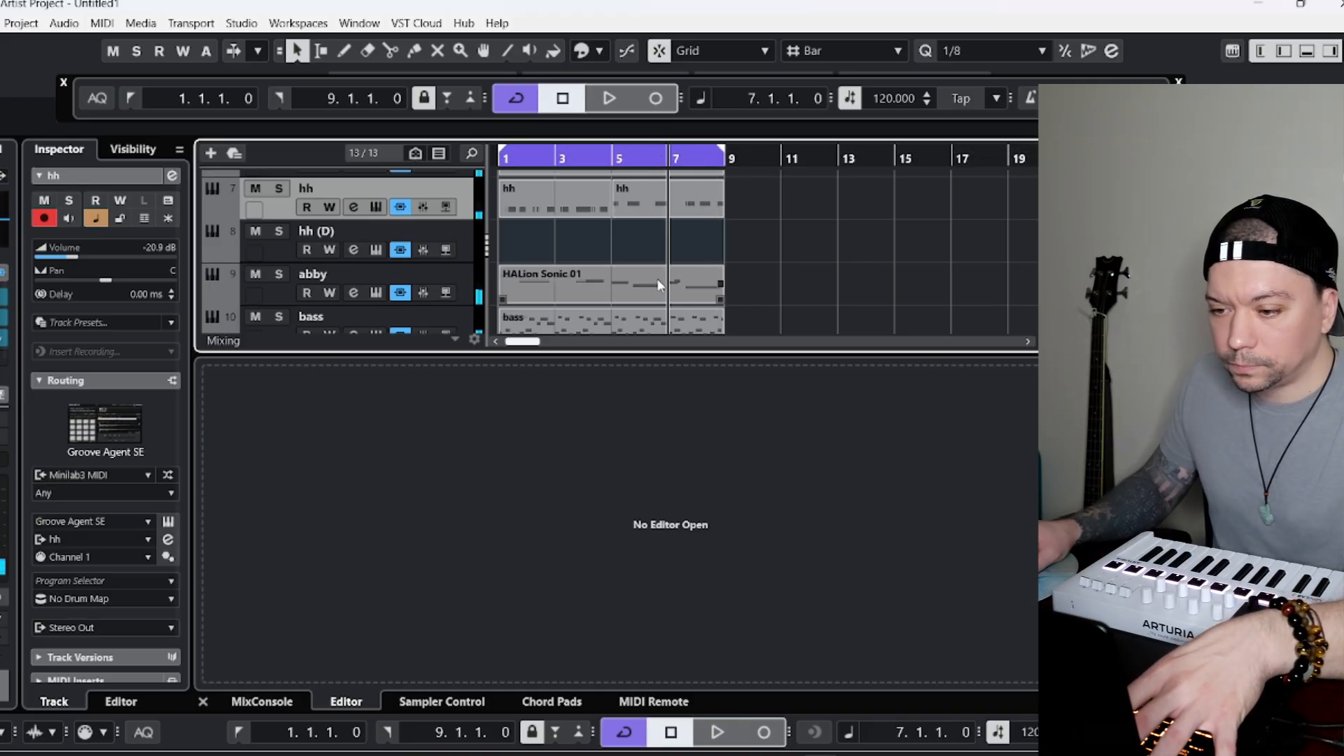
{"action": "double_click", "coordinate": [661, 286]}
{"action": "key", "text": "space"}
{"action": "key", "text": "space"}
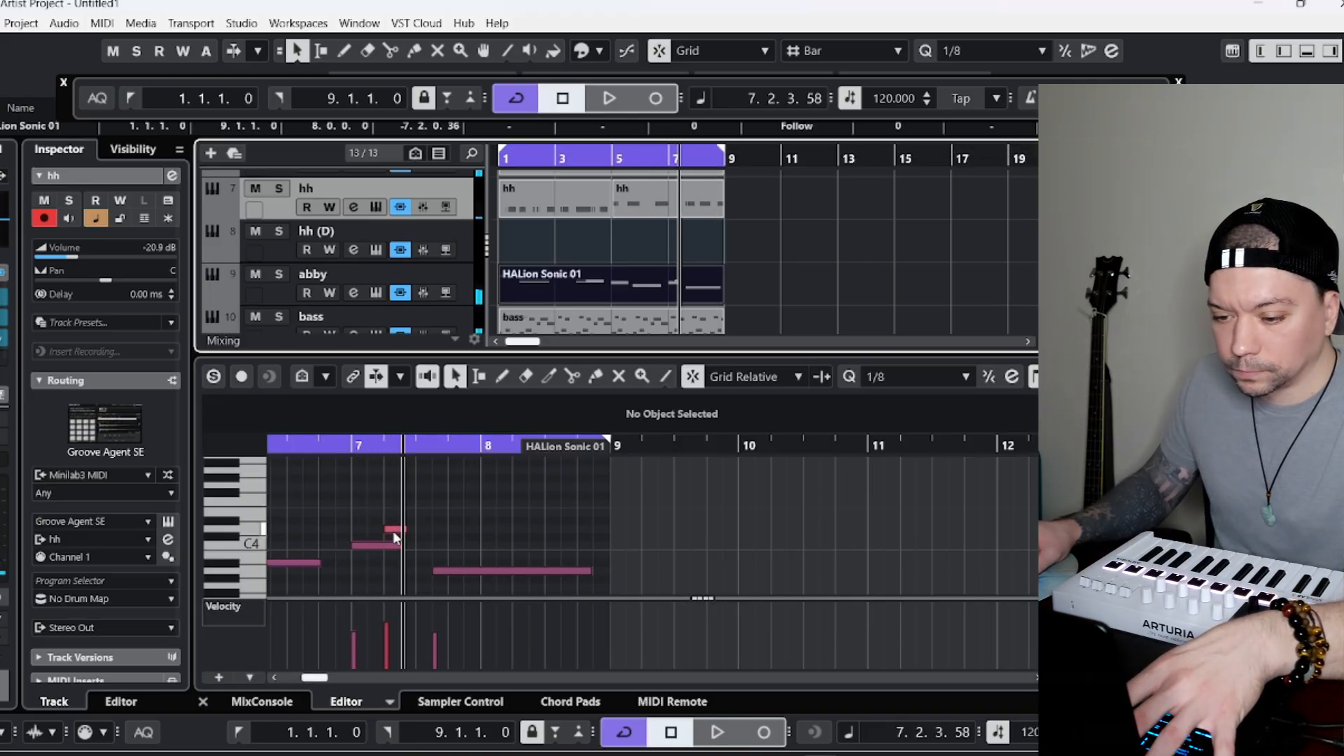
{"action": "left_click_drag", "start_coordinate": [393, 531], "coordinate": [409, 530]}
Resize the last A3 note of the abby part to start at 7.4.1.0 and end at 9.1.1.0.
{"action": "key", "text": "space"}
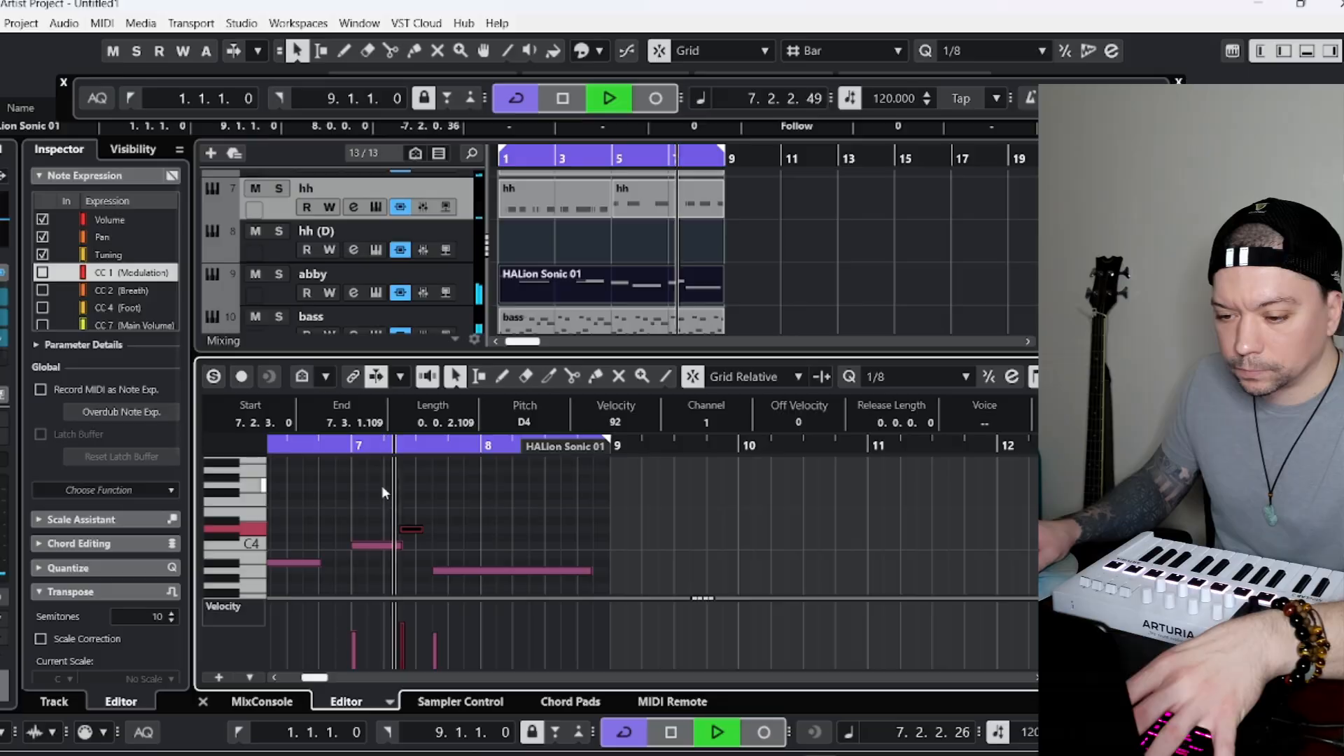
{"action": "key", "text": "space"}
{"action": "left_click_drag", "start_coordinate": [440, 578], "coordinate": [448, 581]}
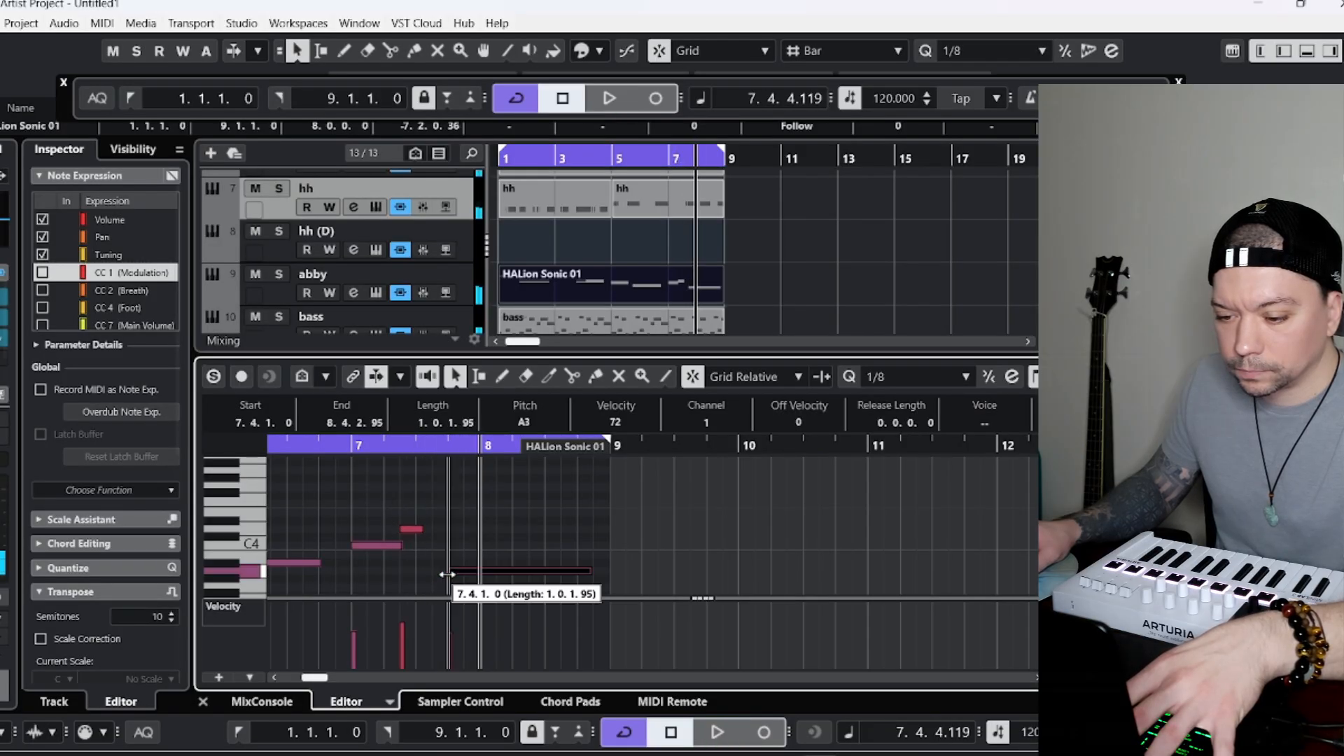
{"action": "key", "text": "space"}
{"action": "left_click", "coordinate": [351, 446]}
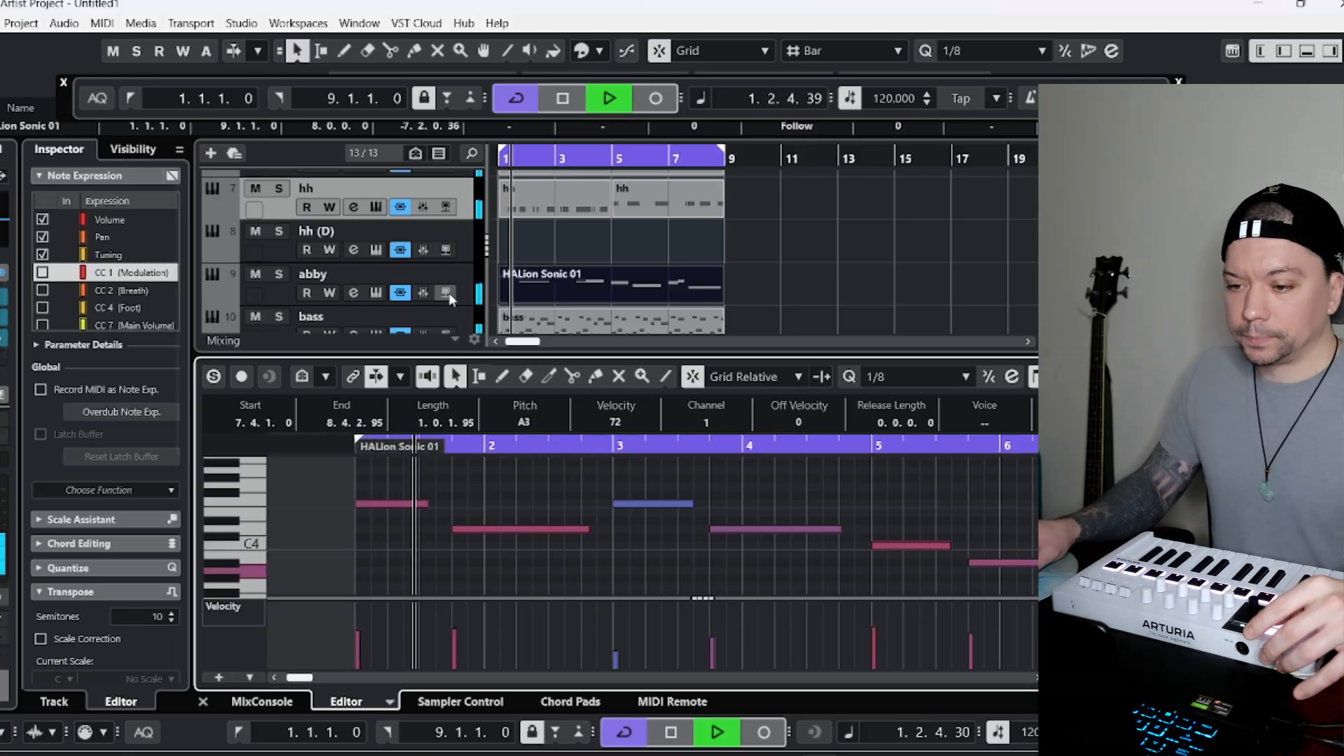
{"action": "scroll", "coordinate": [640, 535], "scroll_direction": "up", "scroll_amount": 2}
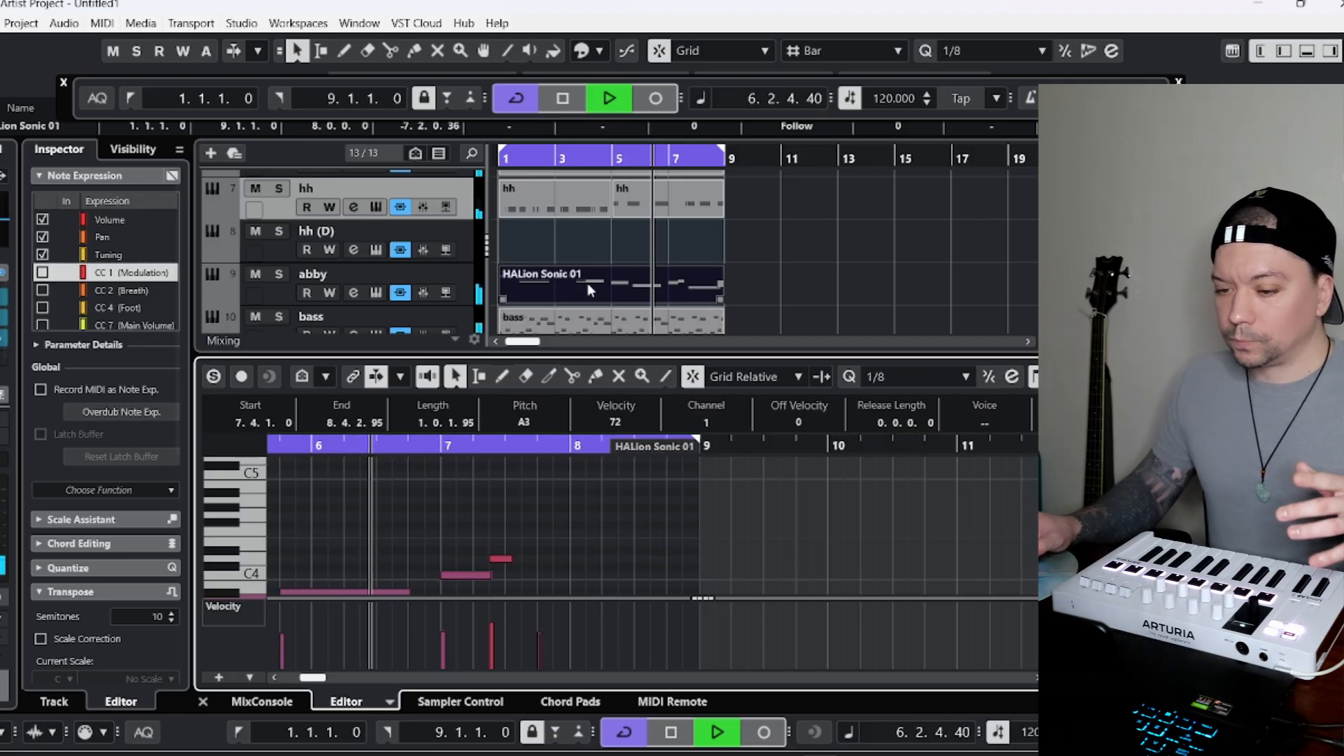
{"action": "scroll", "coordinate": [637, 515], "scroll_direction": "down", "scroll_amount": 2}
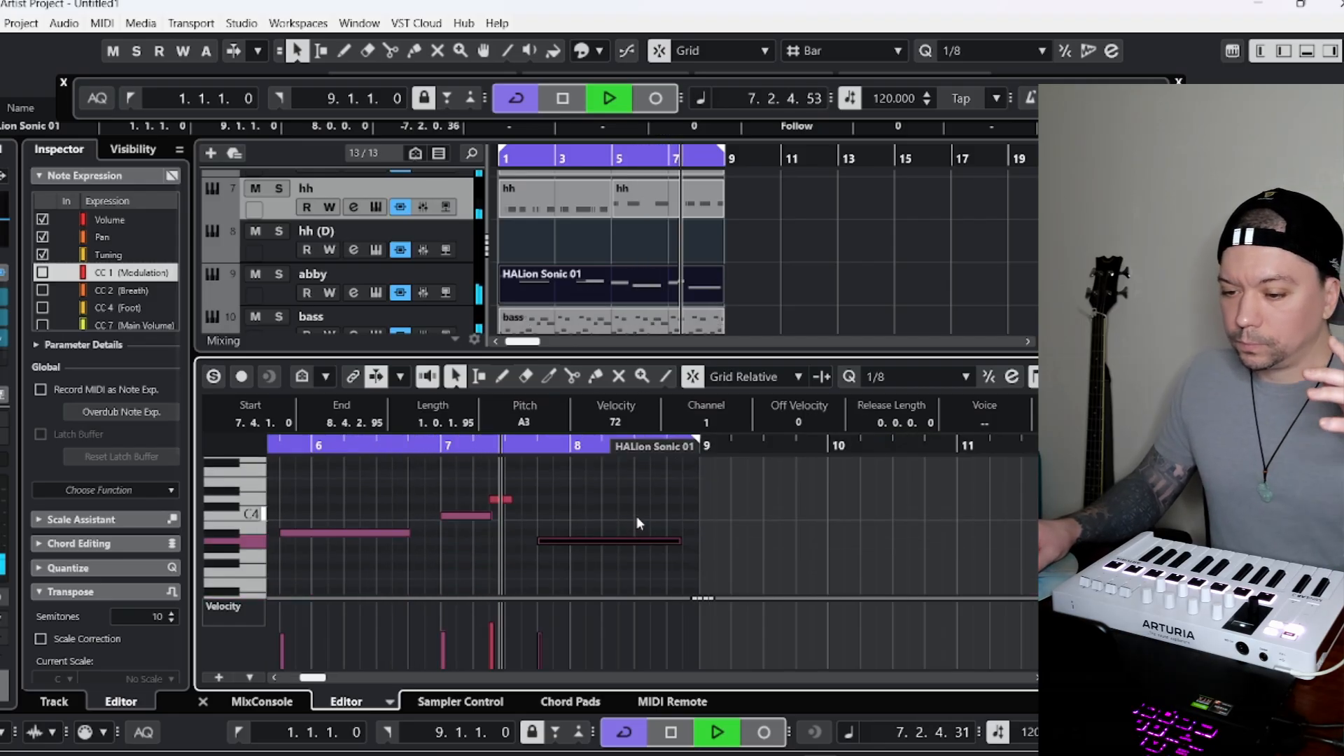
{"action": "left_click_drag", "start_coordinate": [683, 545], "coordinate": [696, 549]}
Set the bass track's volume to about -3.97 dB.
{"action": "scroll", "coordinate": [507, 330], "scroll_direction": "down", "scroll_amount": 1}
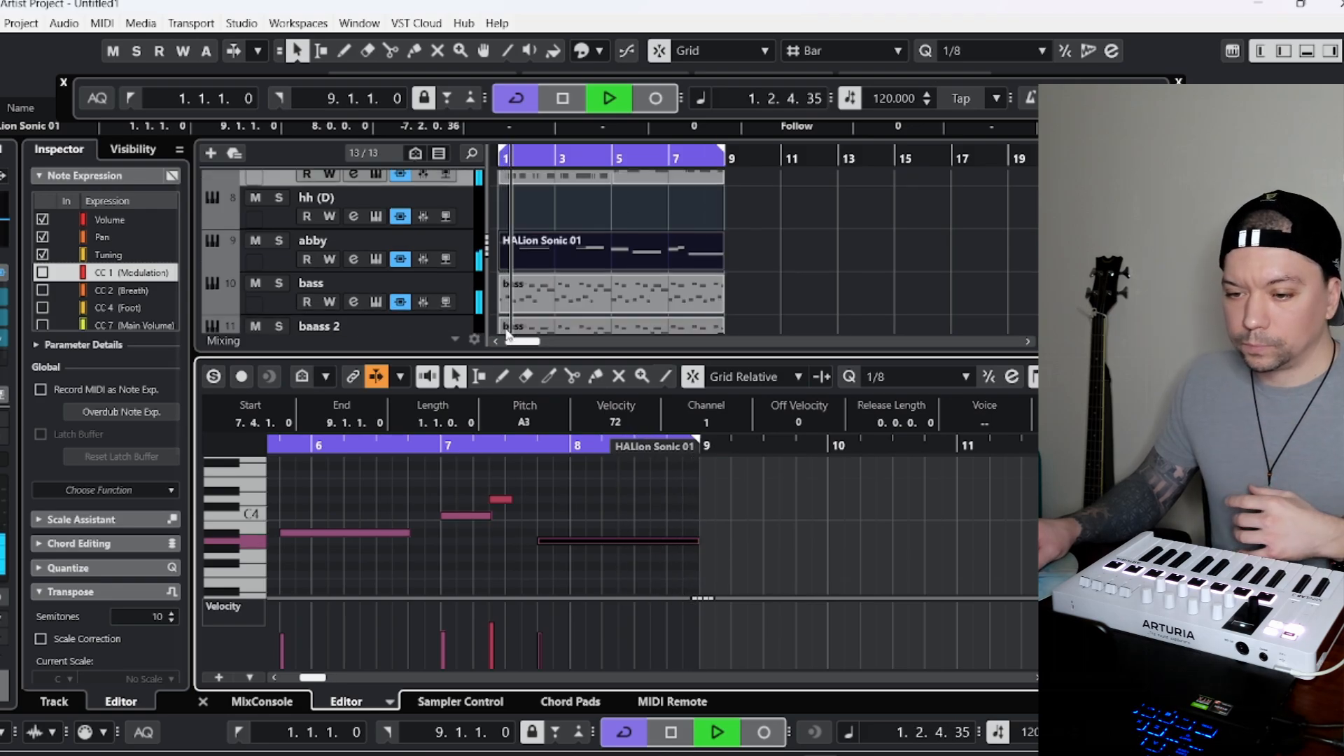
{"action": "left_click", "coordinate": [262, 299]}
{"action": "left_click_drag", "start_coordinate": [114, 259], "coordinate": [122, 256]}
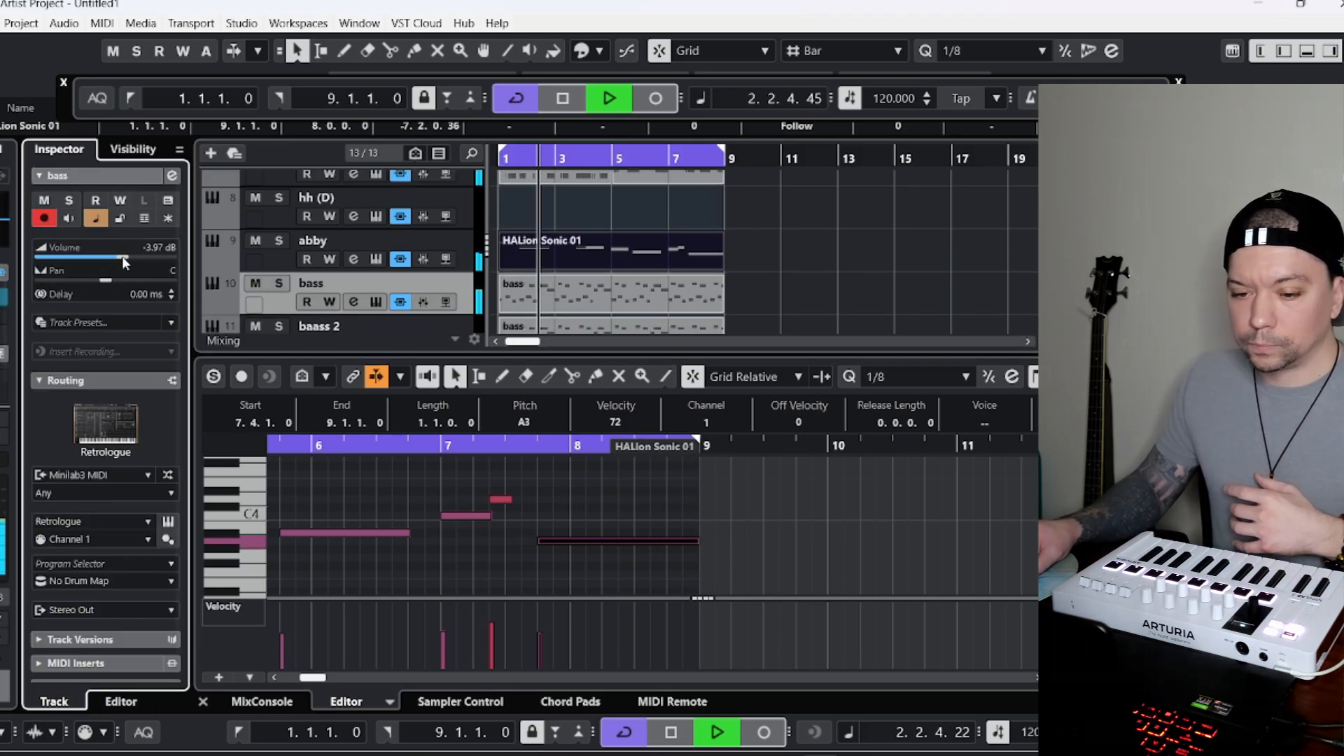
Set the clap track's volume to about -9.59 dB.
{"action": "scroll", "coordinate": [277, 309], "scroll_direction": "down", "scroll_amount": 1}
{"action": "scroll", "coordinate": [279, 302], "scroll_direction": "up", "scroll_amount": 1}
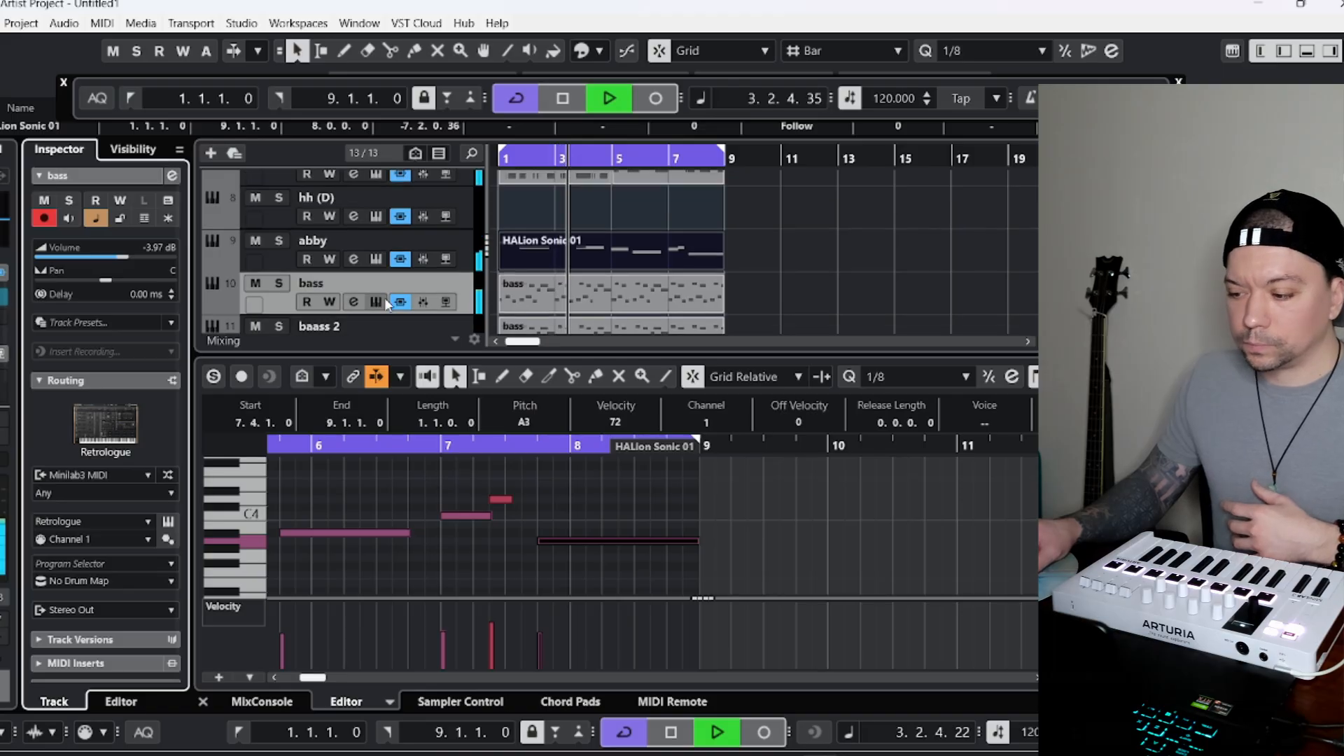
{"action": "scroll", "coordinate": [561, 287], "scroll_direction": "up", "scroll_amount": 1}
{"action": "scroll", "coordinate": [556, 260], "scroll_direction": "up", "scroll_amount": 1}
{"action": "scroll", "coordinate": [556, 261], "scroll_direction": "up", "scroll_amount": 1}
{"action": "scroll", "coordinate": [442, 266], "scroll_direction": "up", "scroll_amount": 1}
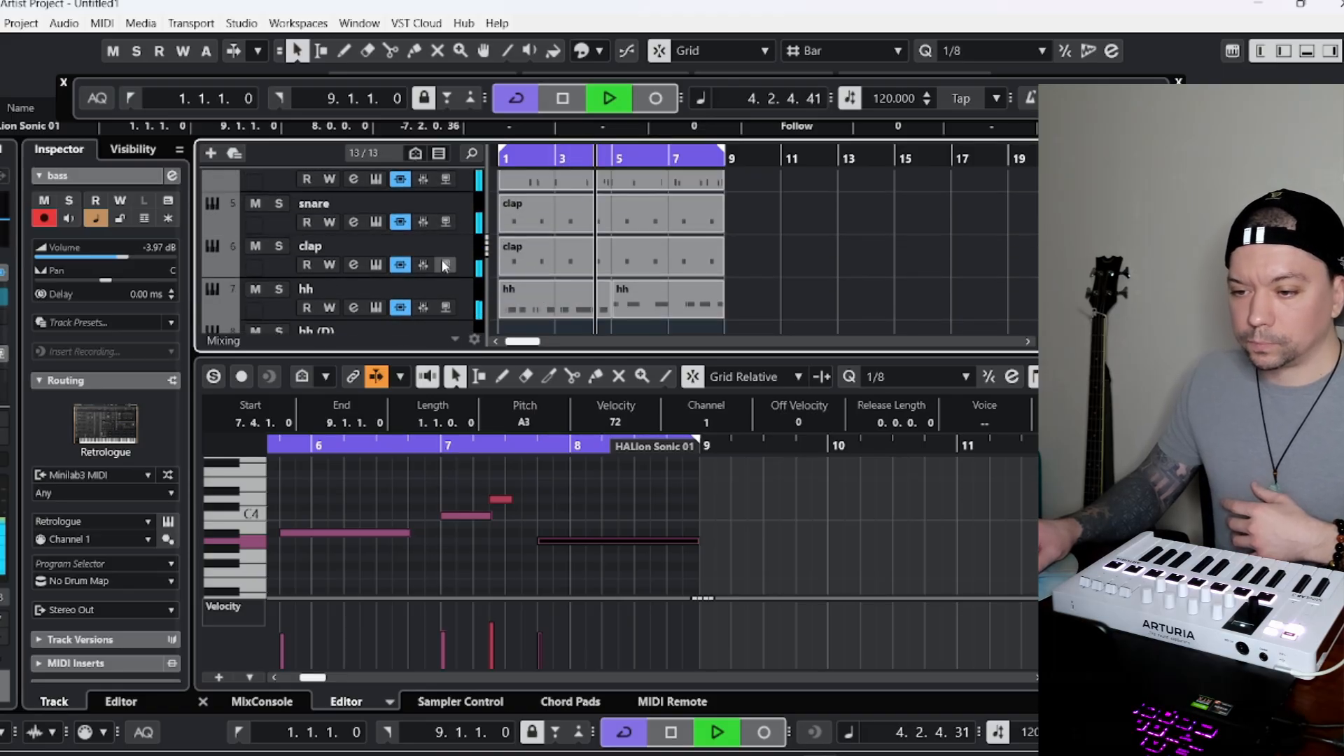
{"action": "left_click", "coordinate": [272, 274]}
{"action": "left_click", "coordinate": [105, 263]}
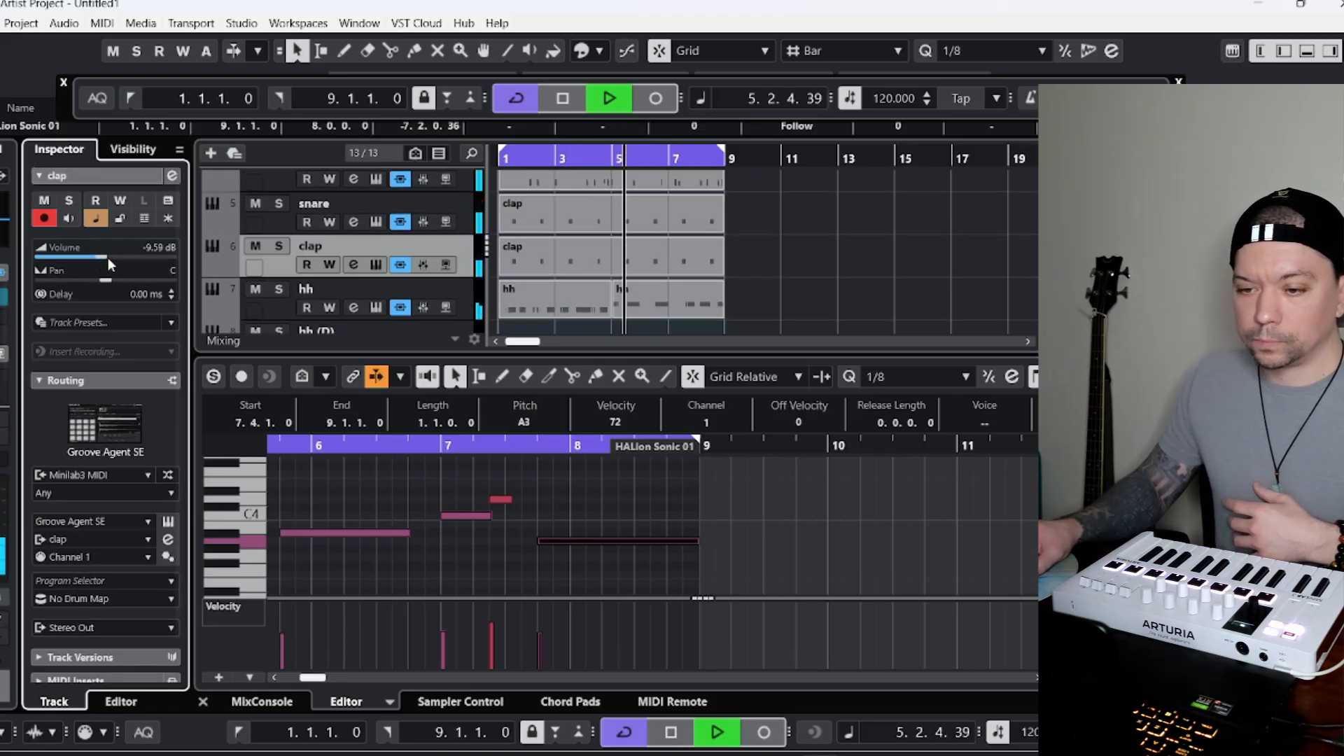
Set the snare track's volume to about -8.56 dB and the hh track's to about -23.6 dB.
{"action": "left_click", "coordinate": [263, 229]}
{"action": "left_click", "coordinate": [105, 259]}
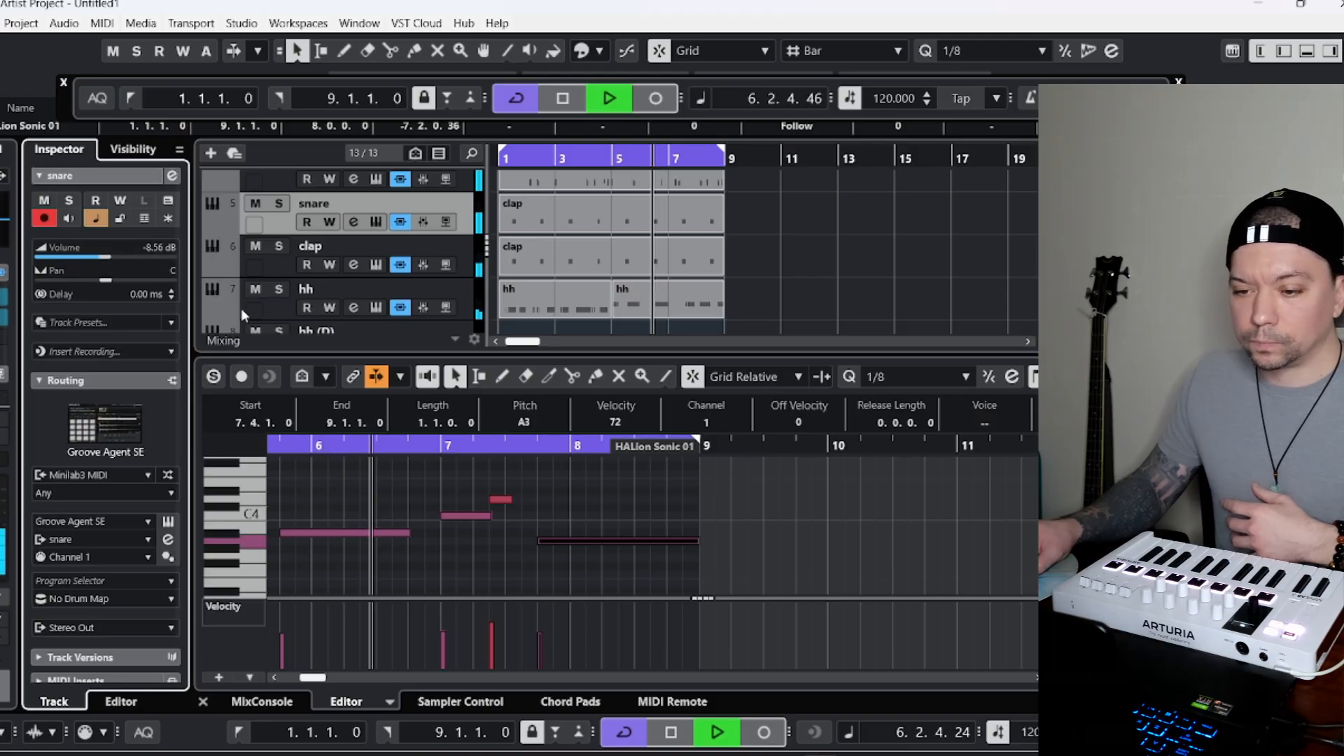
{"action": "left_click", "coordinate": [242, 311]}
{"action": "left_click", "coordinate": [77, 259]}
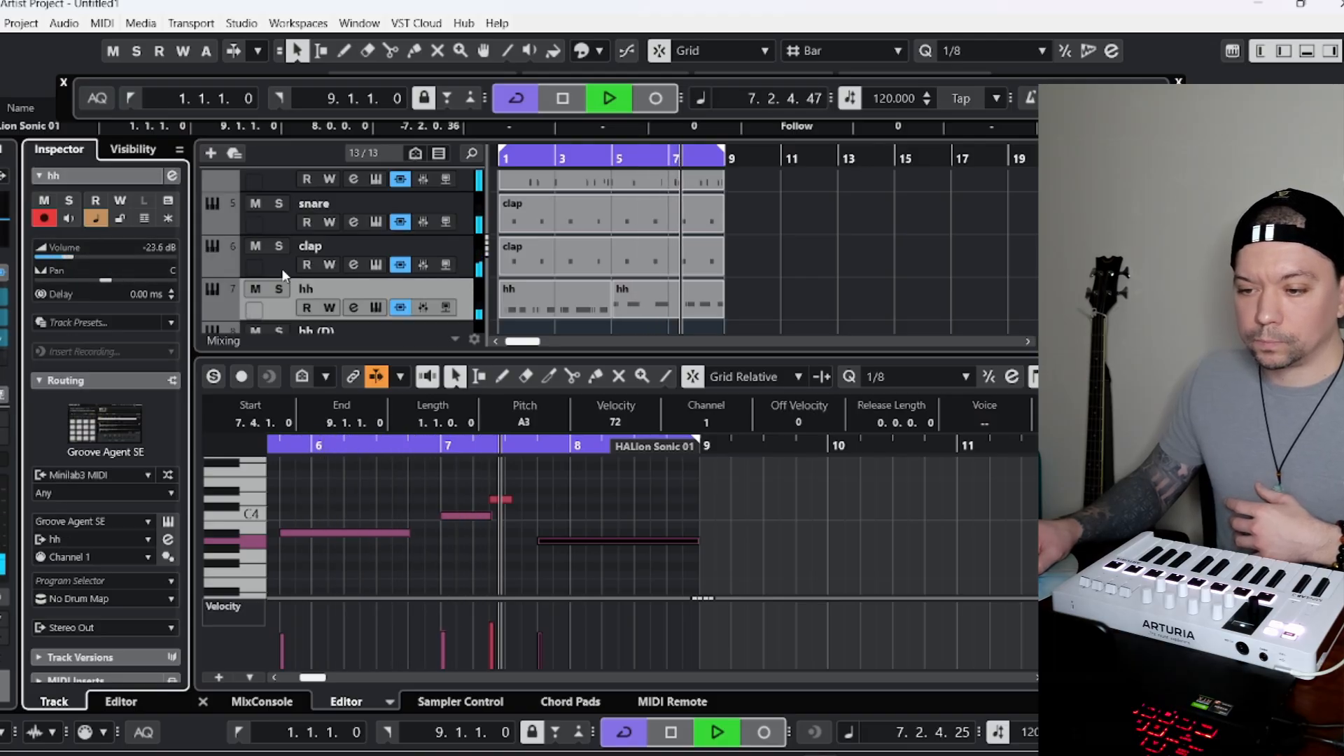
Set the piano track's volume to about -7.58 dB and the synth track's to about -11.0 dB, ending with the chord pad track selected.
{"action": "scroll", "coordinate": [386, 272], "scroll_direction": "up", "scroll_amount": 2}
{"action": "scroll", "coordinate": [386, 272], "scroll_direction": "up", "scroll_amount": 2}
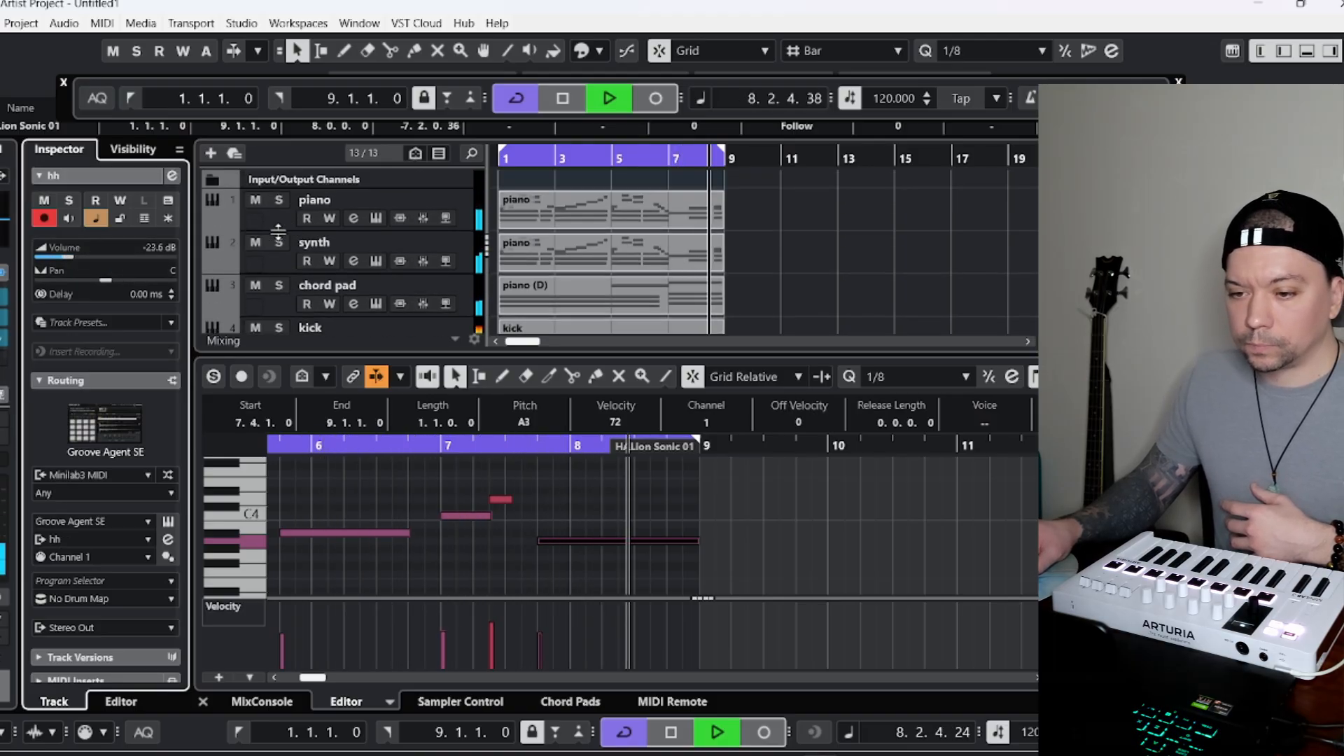
{"action": "left_click", "coordinate": [277, 221]}
{"action": "left_click", "coordinate": [112, 259]}
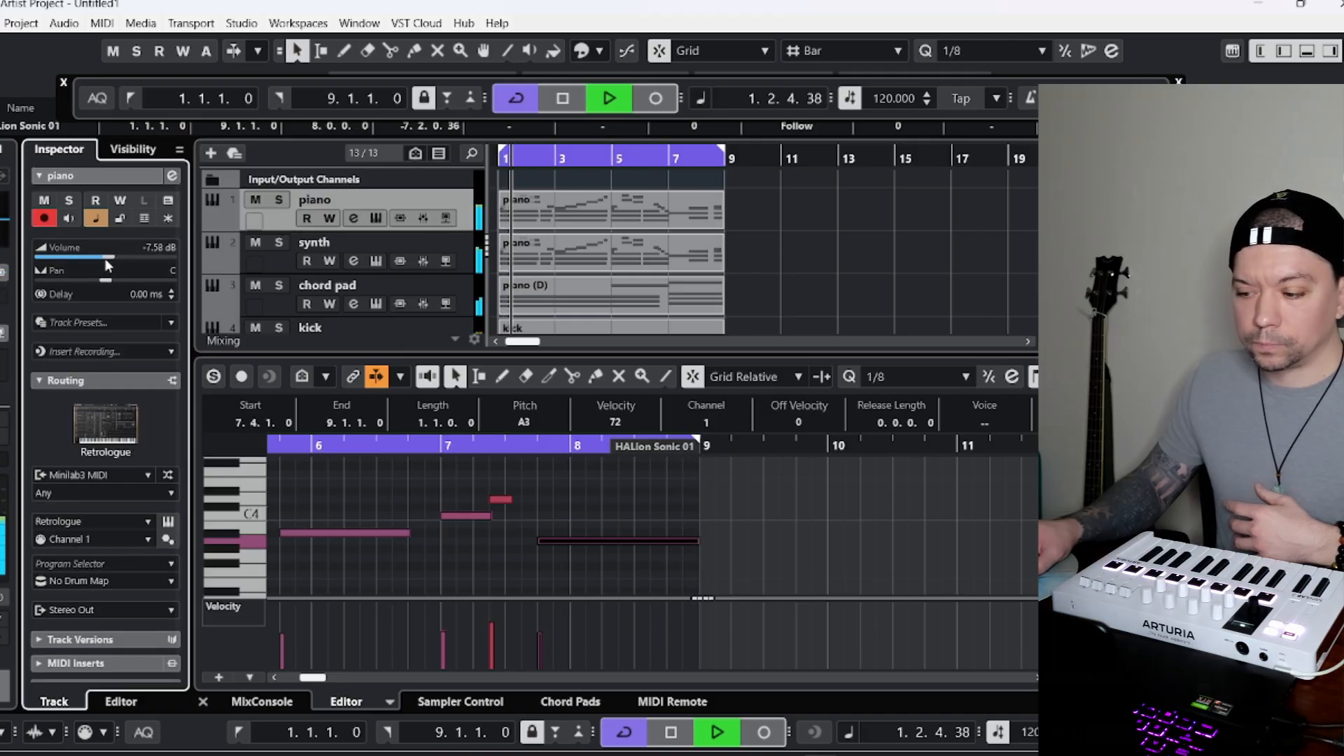
{"action": "left_click", "coordinate": [288, 253]}
{"action": "left_click_drag", "start_coordinate": [111, 258], "coordinate": [102, 259]}
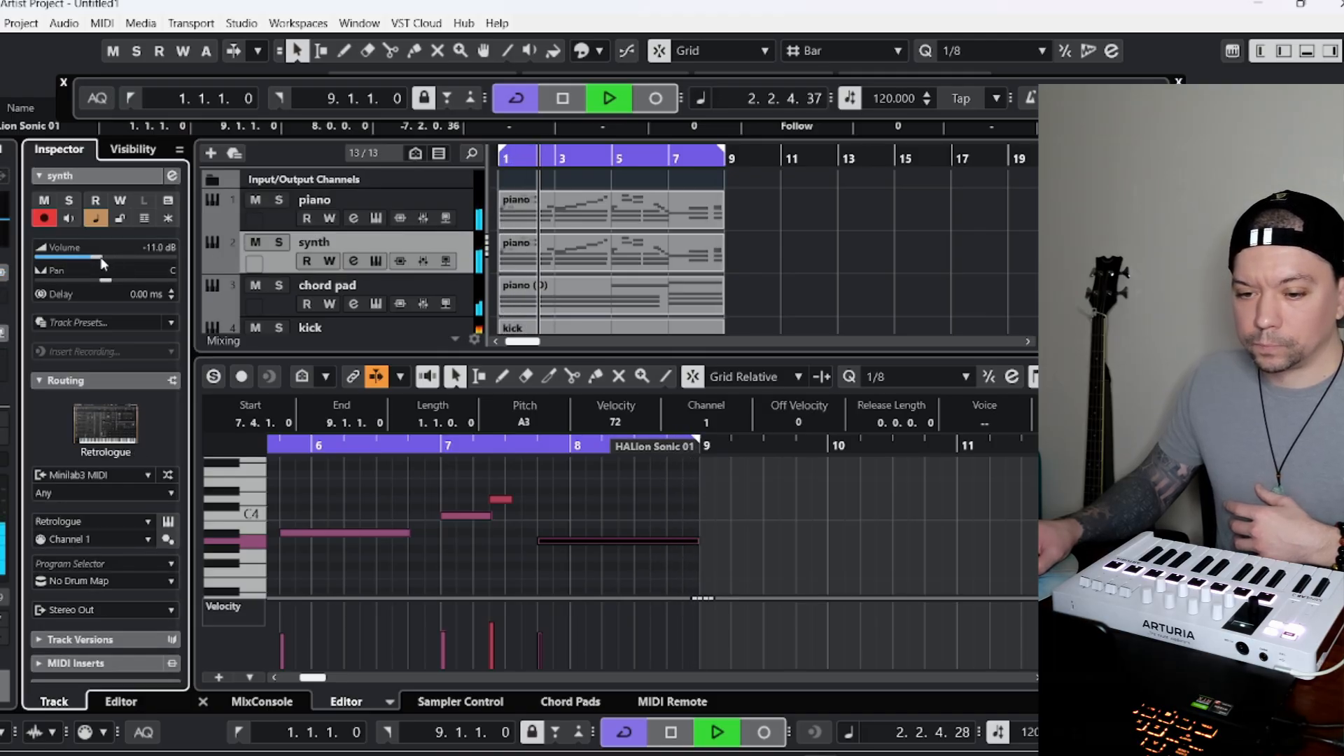
{"action": "left_click", "coordinate": [271, 307]}
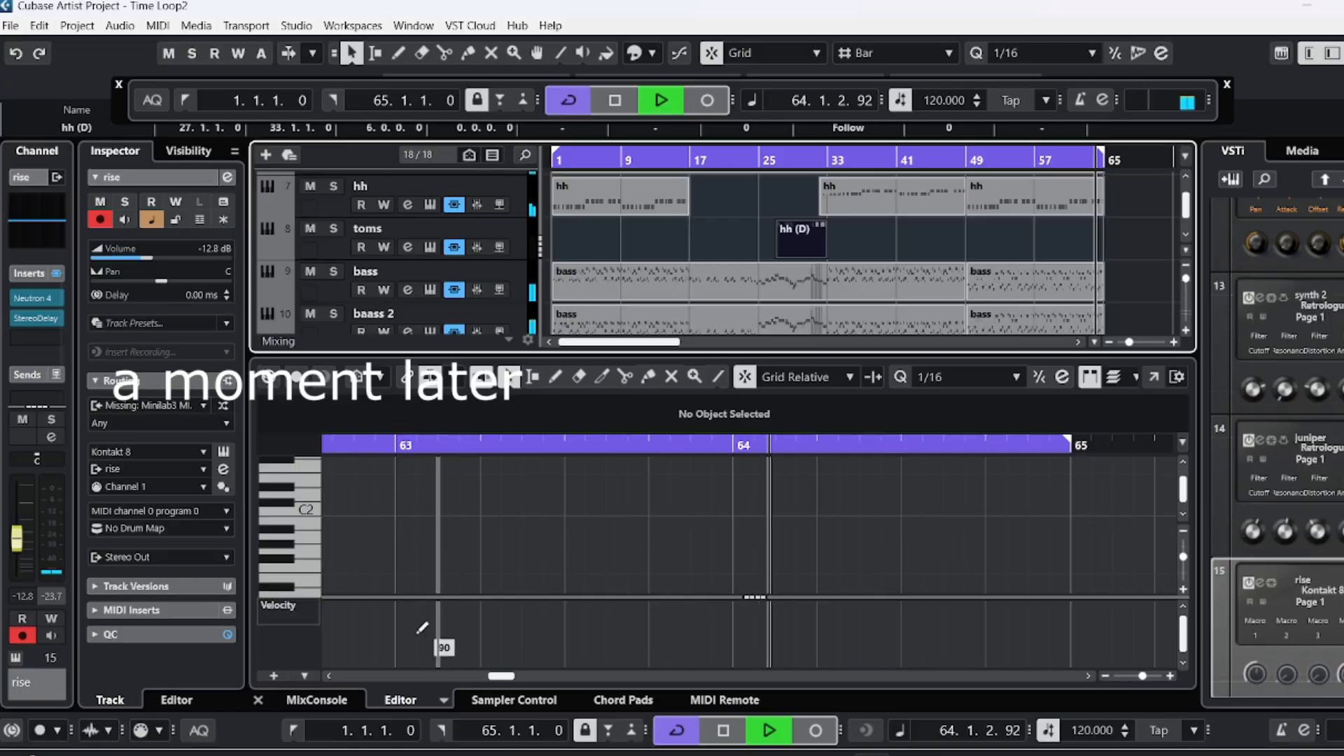
Show the MixConsole of the Time Loop2 project and review the channel levels from rise back to Stereo In.
{"action": "left_click", "coordinate": [315, 700]}
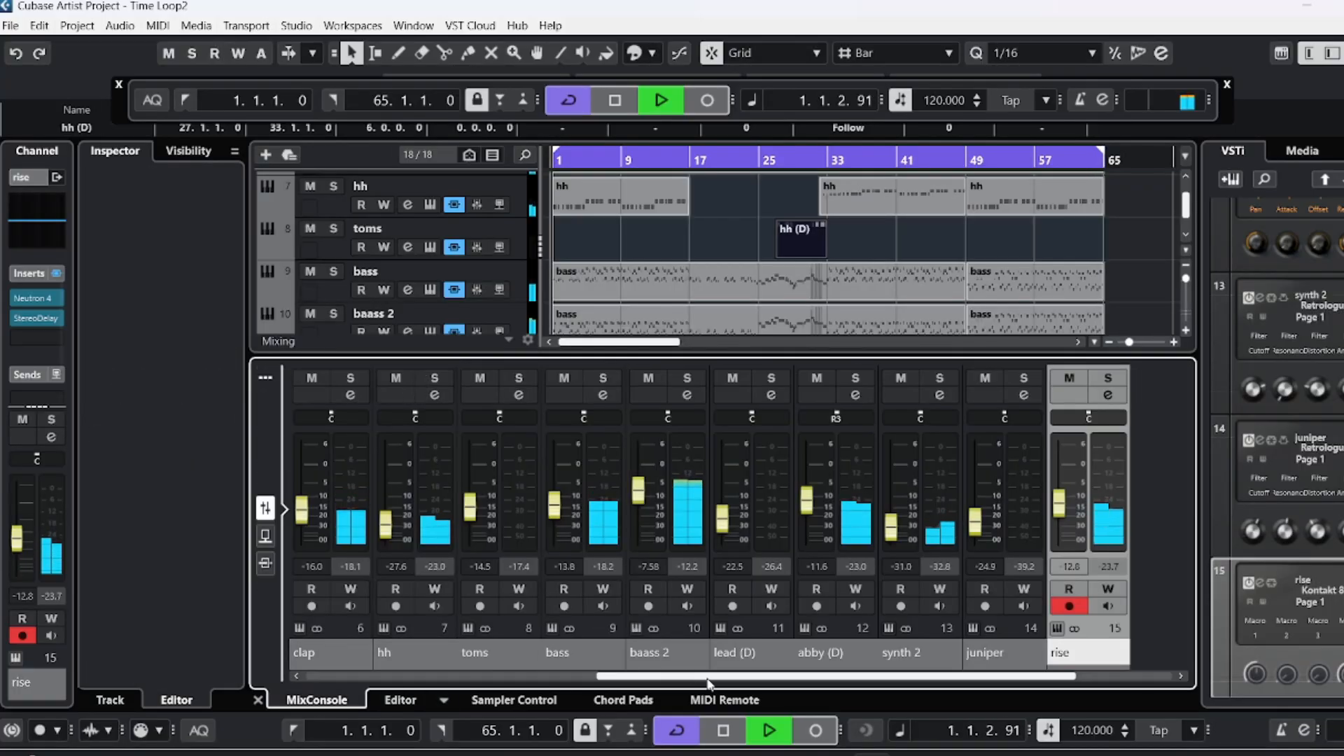
{"action": "left_click_drag", "start_coordinate": [684, 690], "coordinate": [428, 702]}
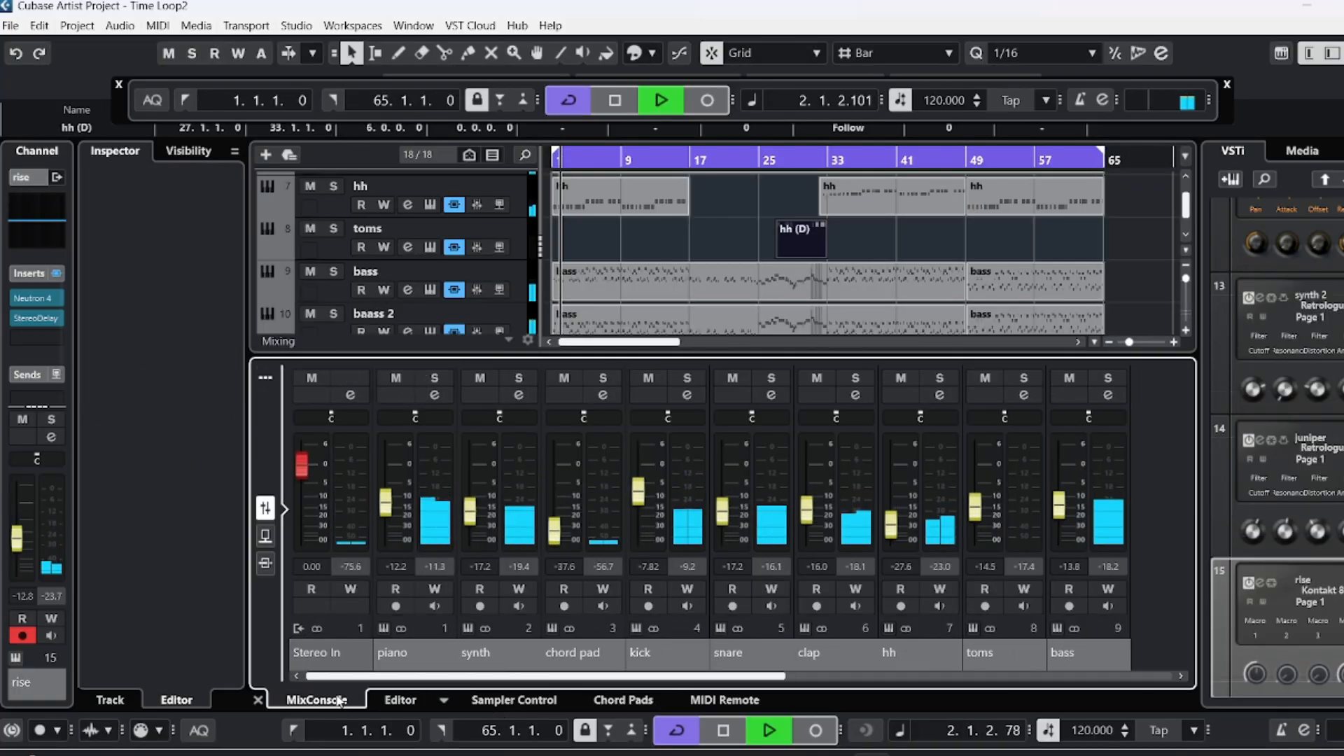
{"action": "scroll", "coordinate": [650, 203], "scroll_direction": "up", "scroll_amount": 7}
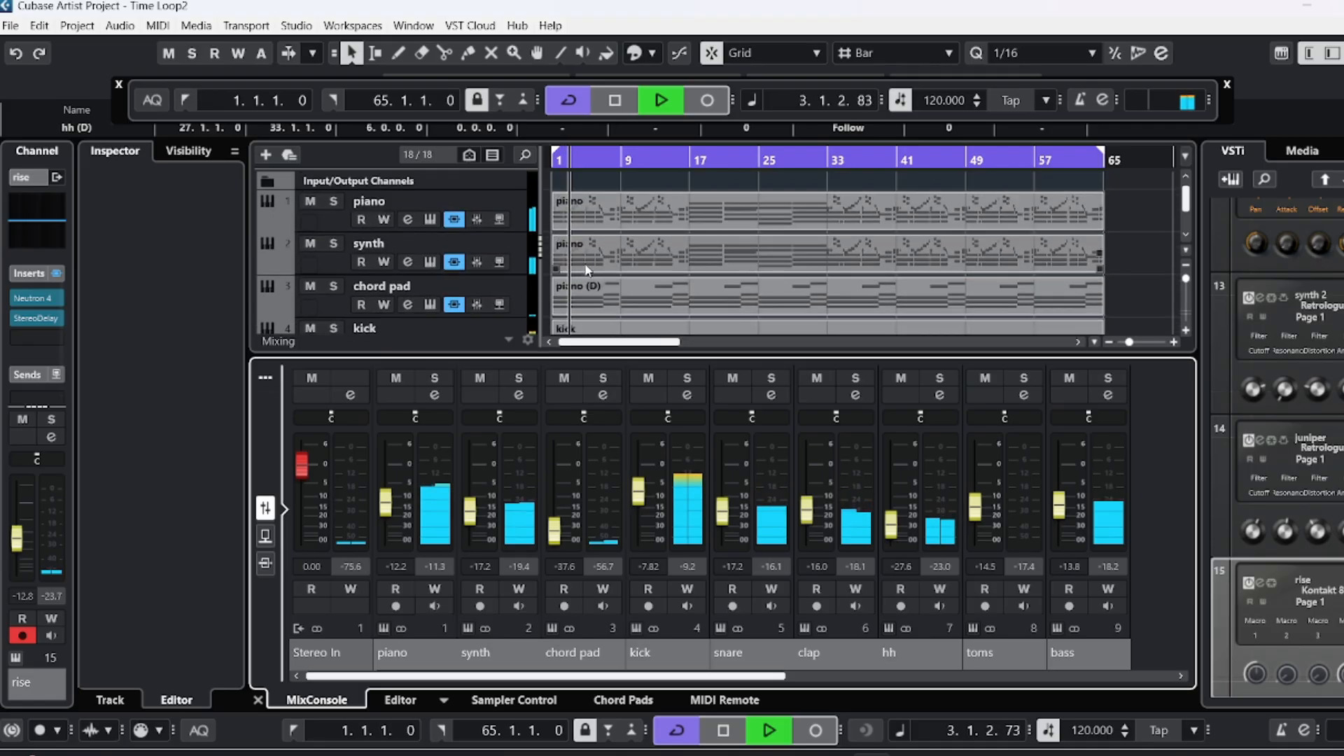
Select the piano track and show its full-length part in the note editor to examine the notes around bars 10 to 12.
{"action": "left_click", "coordinate": [332, 225]}
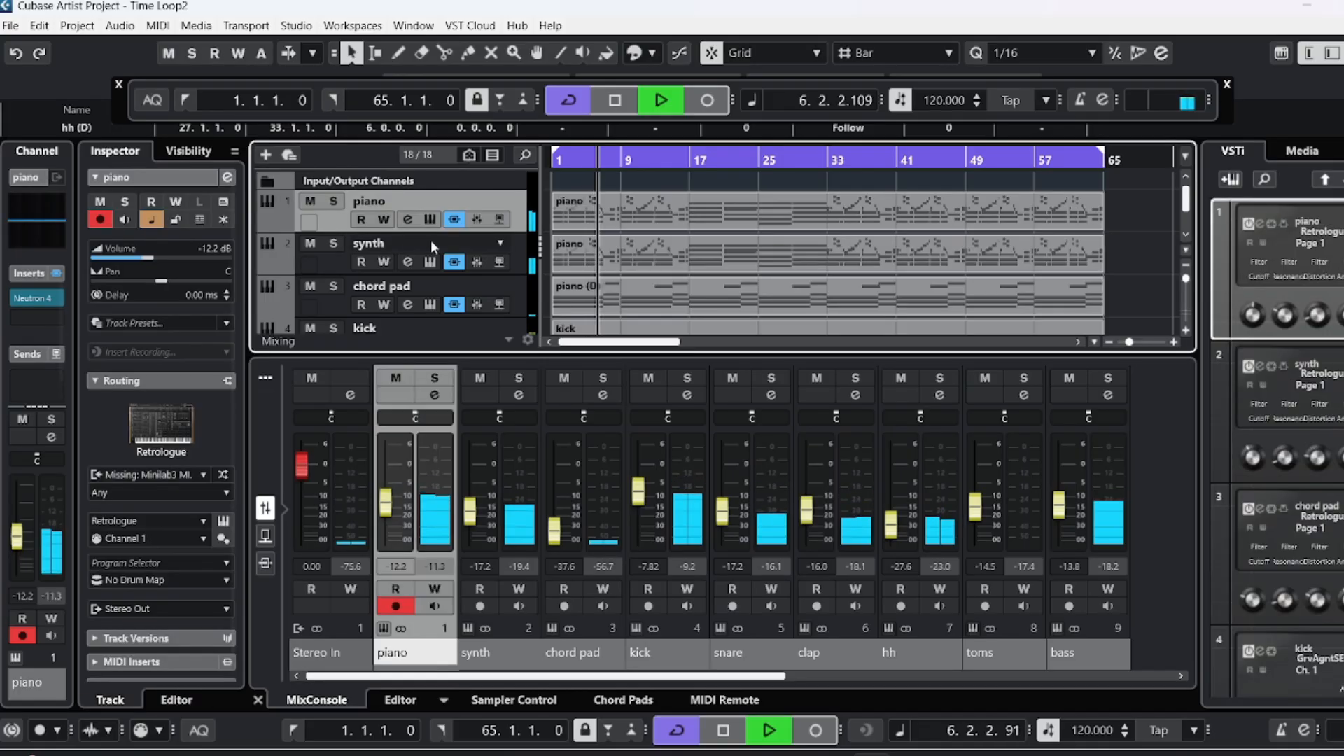
{"action": "left_click", "coordinate": [679, 206]}
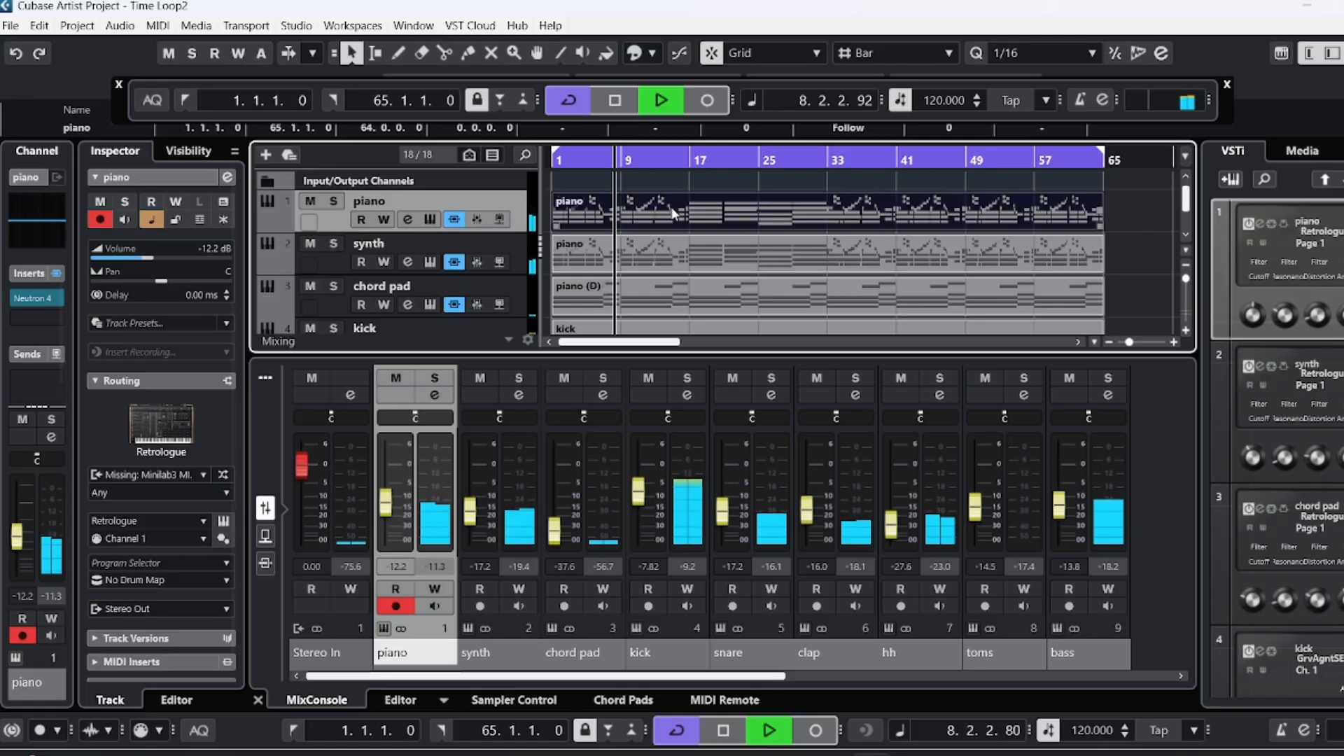
{"action": "left_click", "coordinate": [399, 703]}
{"action": "scroll", "coordinate": [1029, 522], "scroll_direction": "up", "scroll_amount": 1}
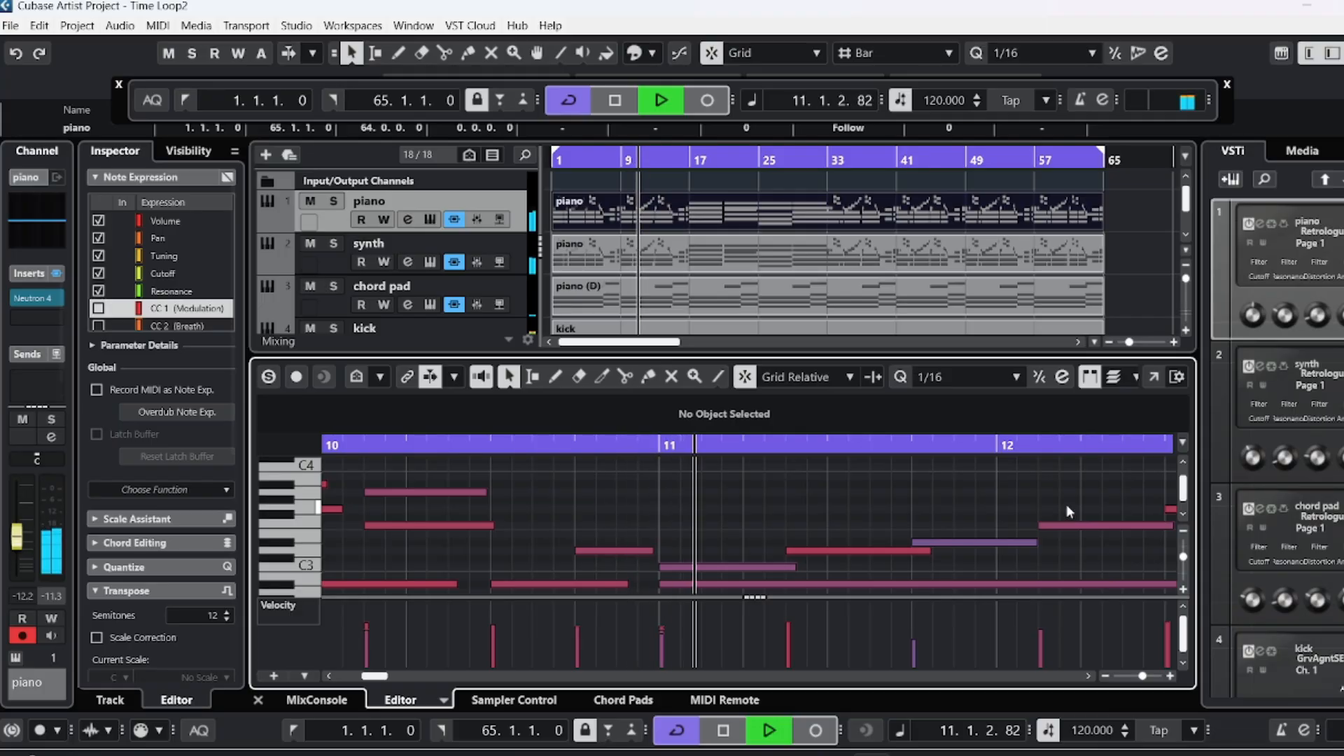
Review the arrangement from the piano track down to the basses and show the bass track's first part in the note editor.
{"action": "scroll", "coordinate": [908, 236], "scroll_direction": "down", "scroll_amount": 1}
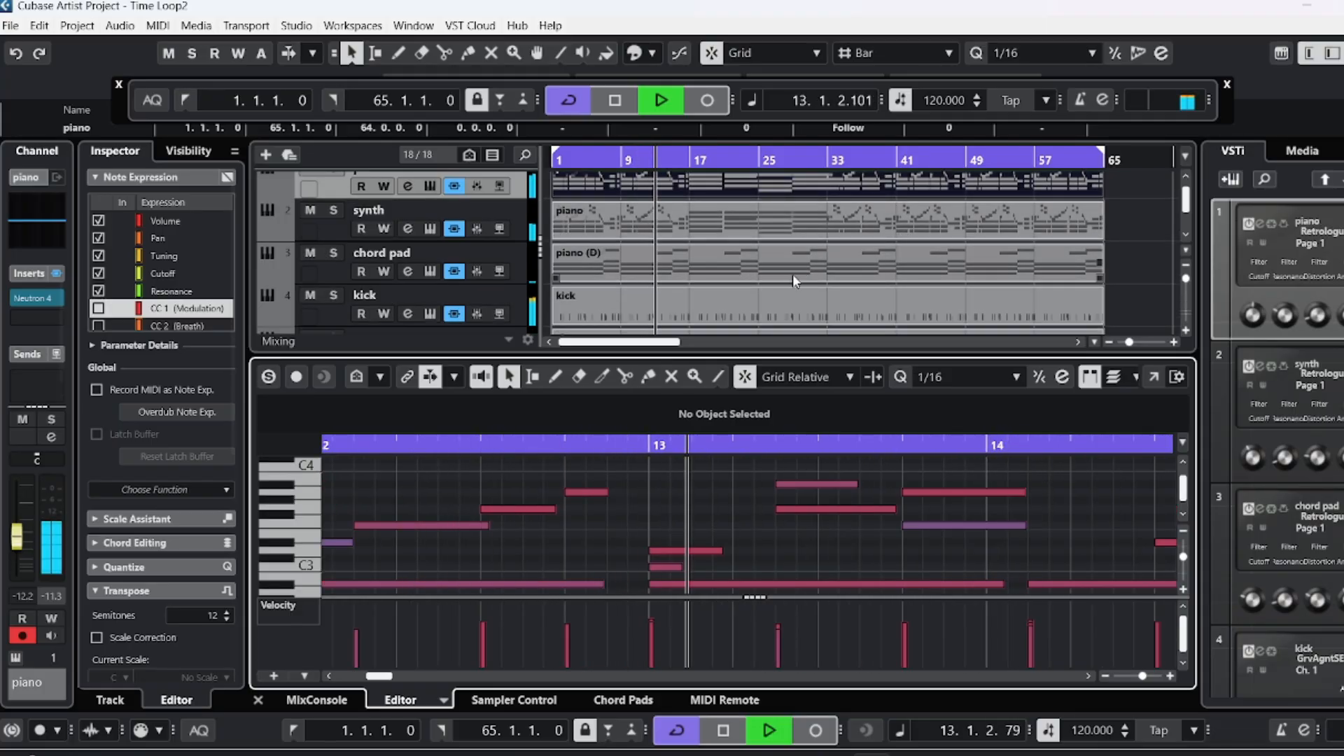
{"action": "scroll", "coordinate": [792, 275], "scroll_direction": "down", "scroll_amount": 3}
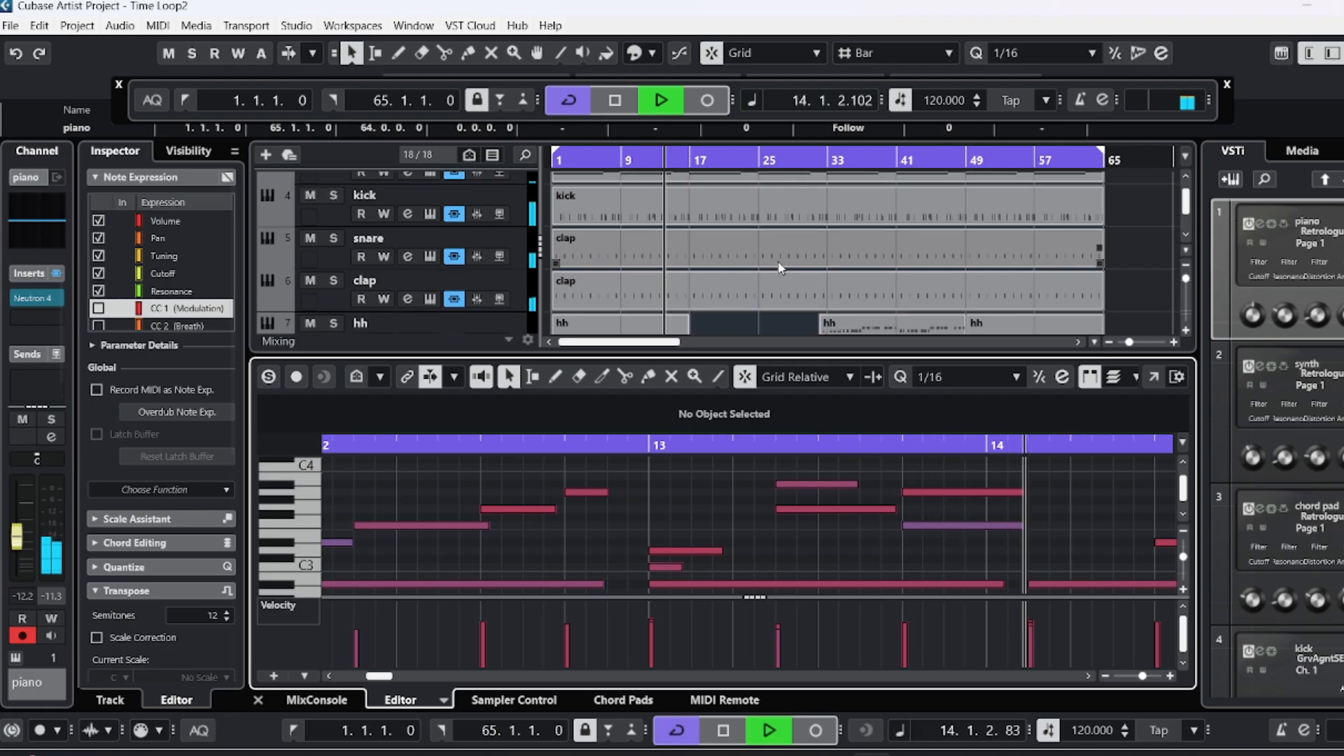
{"action": "scroll", "coordinate": [779, 267], "scroll_direction": "down", "scroll_amount": 2}
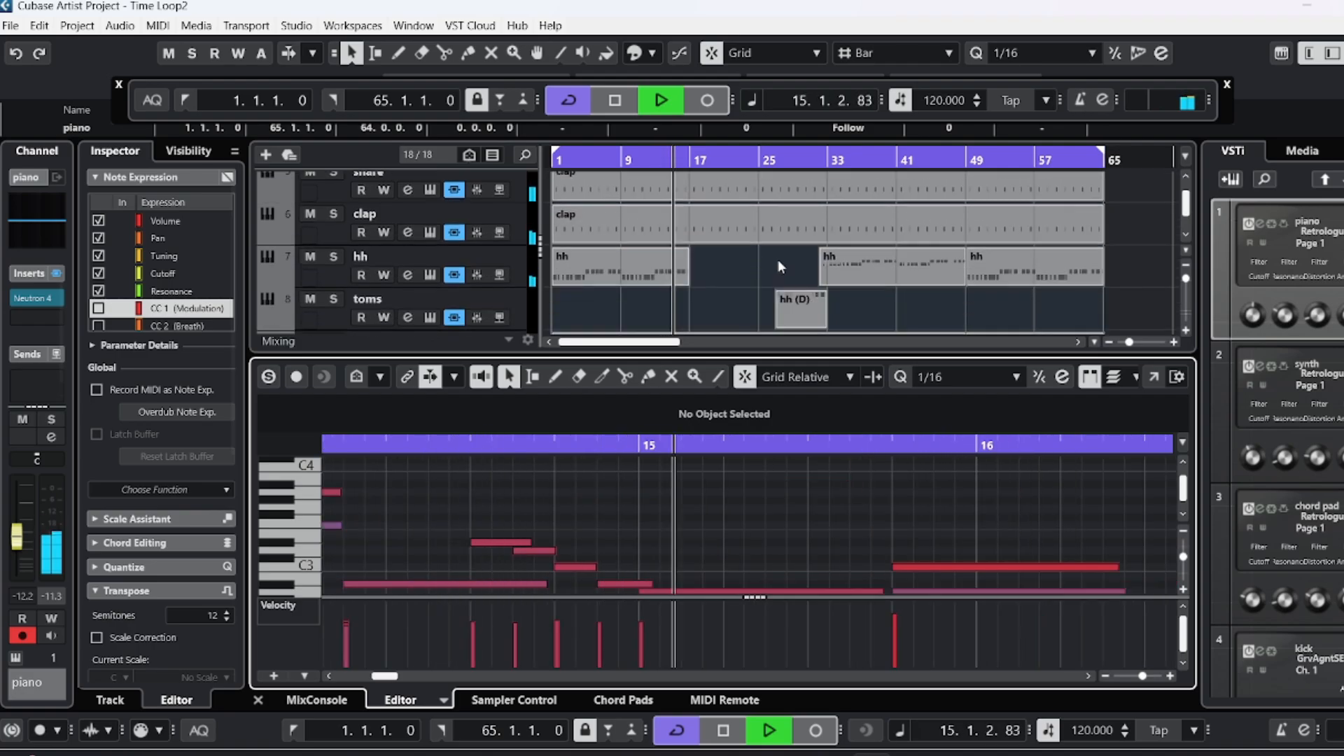
{"action": "scroll", "coordinate": [777, 265], "scroll_direction": "down", "scroll_amount": 2}
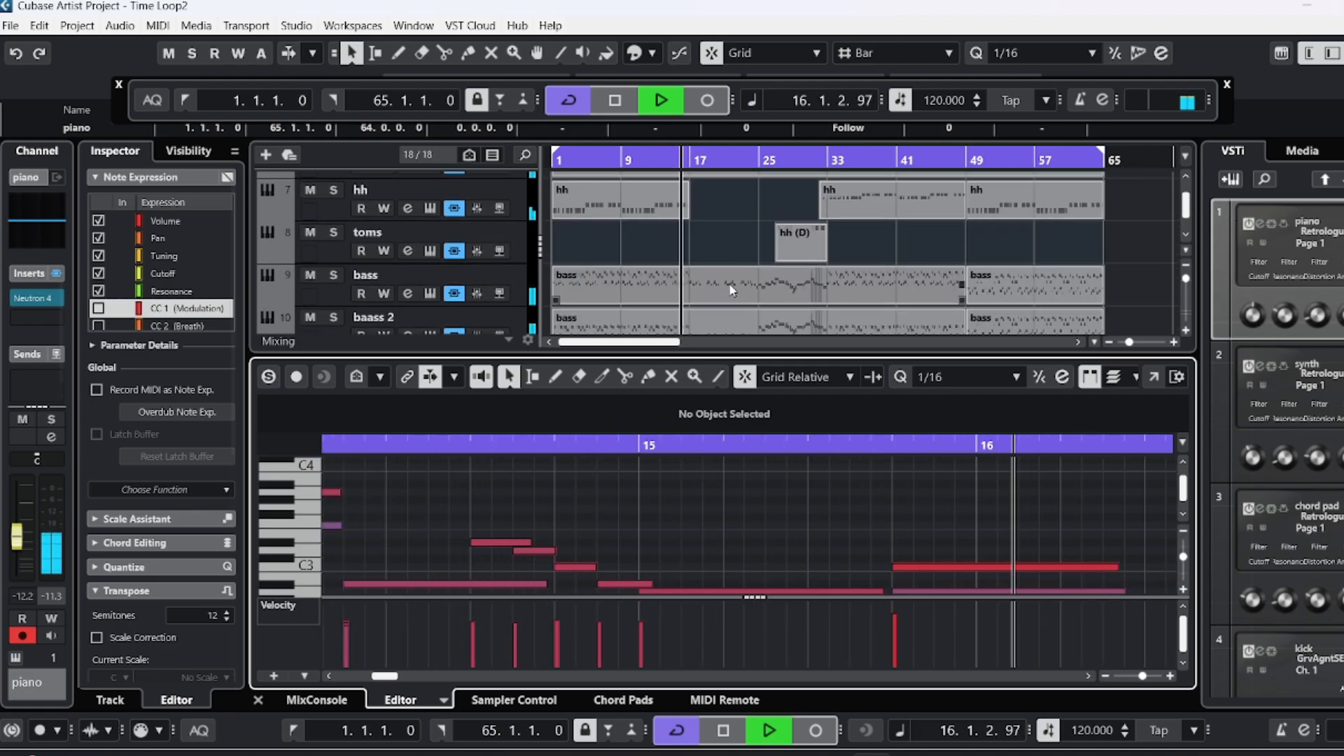
{"action": "scroll", "coordinate": [729, 288], "scroll_direction": "down", "scroll_amount": 1}
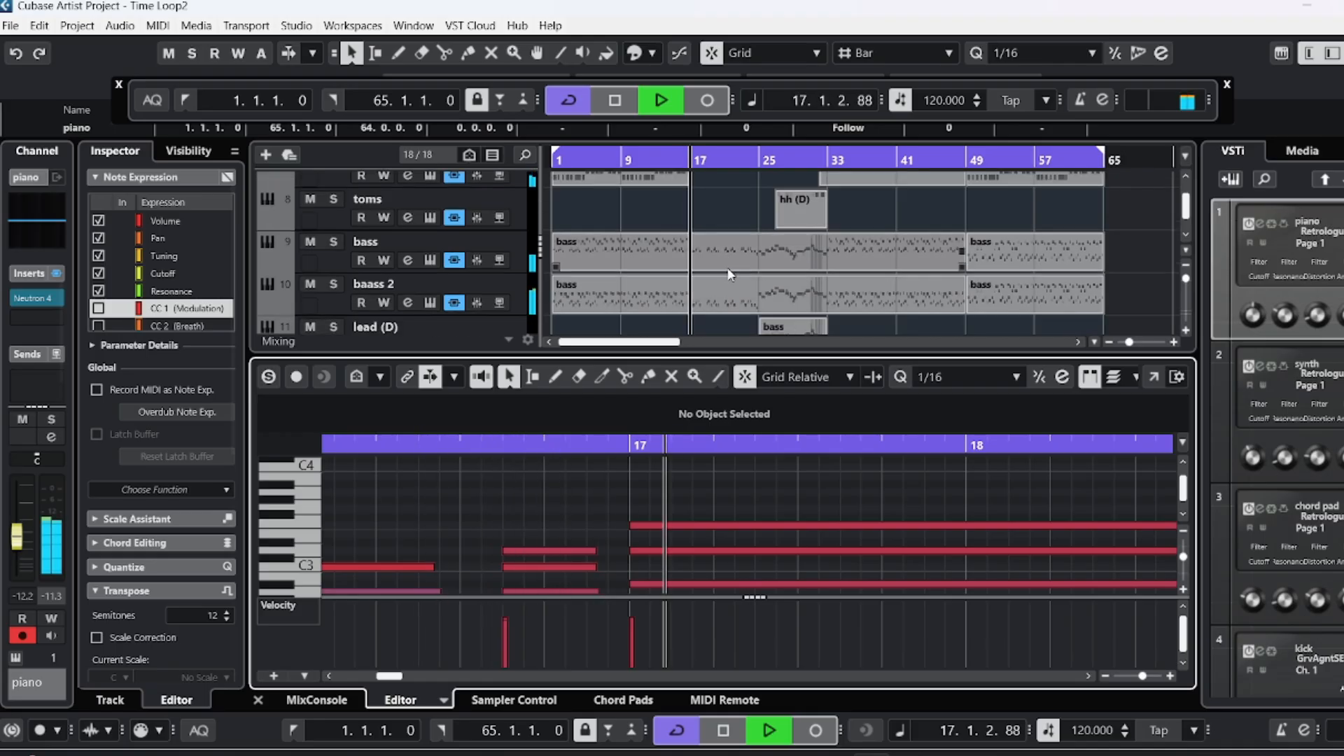
{"action": "scroll", "coordinate": [731, 257], "scroll_direction": "down", "scroll_amount": 1}
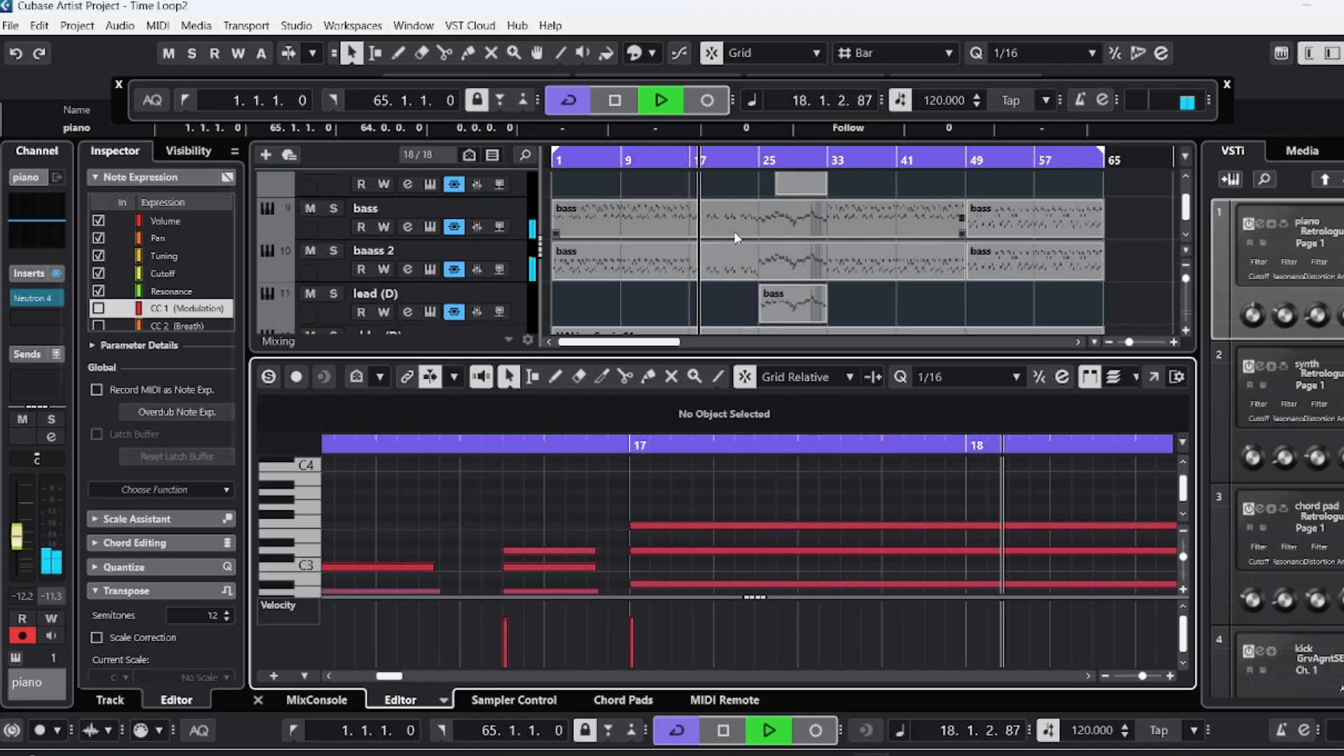
{"action": "left_click", "coordinate": [732, 225]}
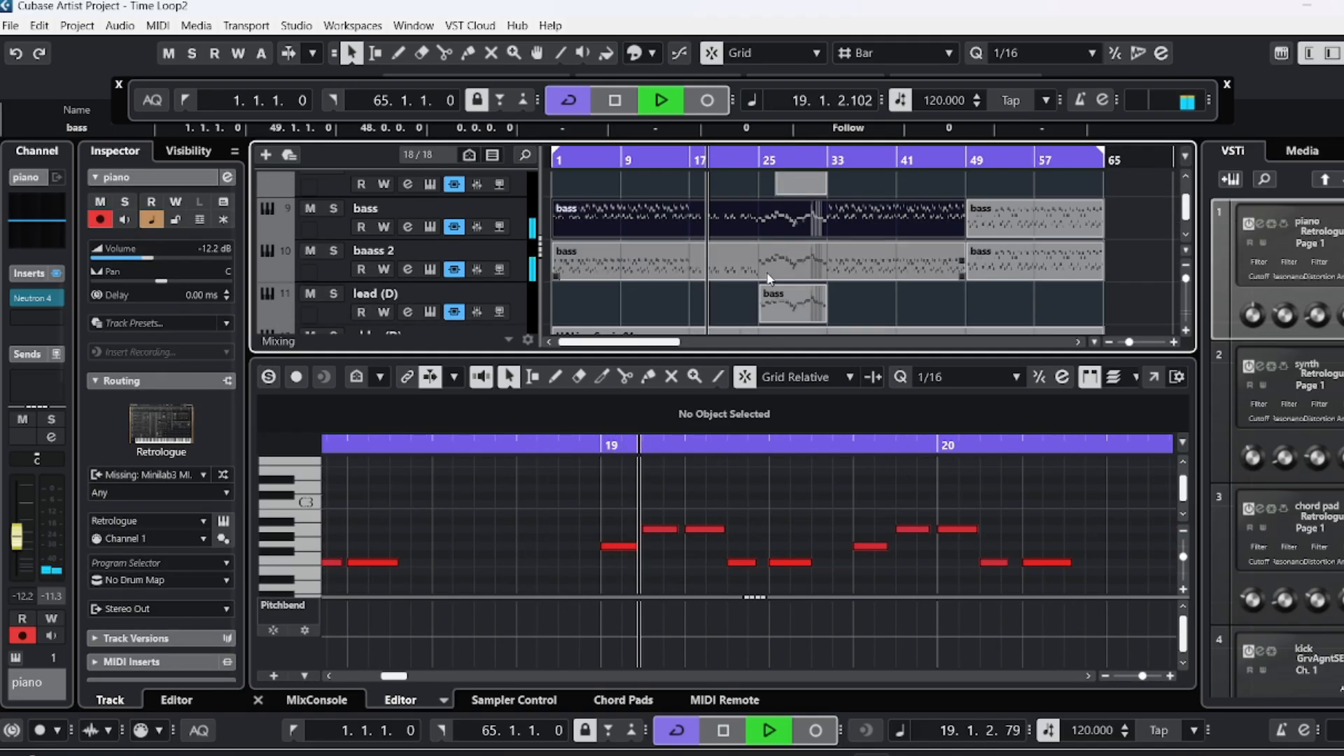
Examine the parts on the remaining tracks from baass 2 down to fx, rechecking the bass, lead (D), abby (D) and synth 2 tracks.
{"action": "scroll", "coordinate": [746, 306], "scroll_direction": "down", "scroll_amount": 1}
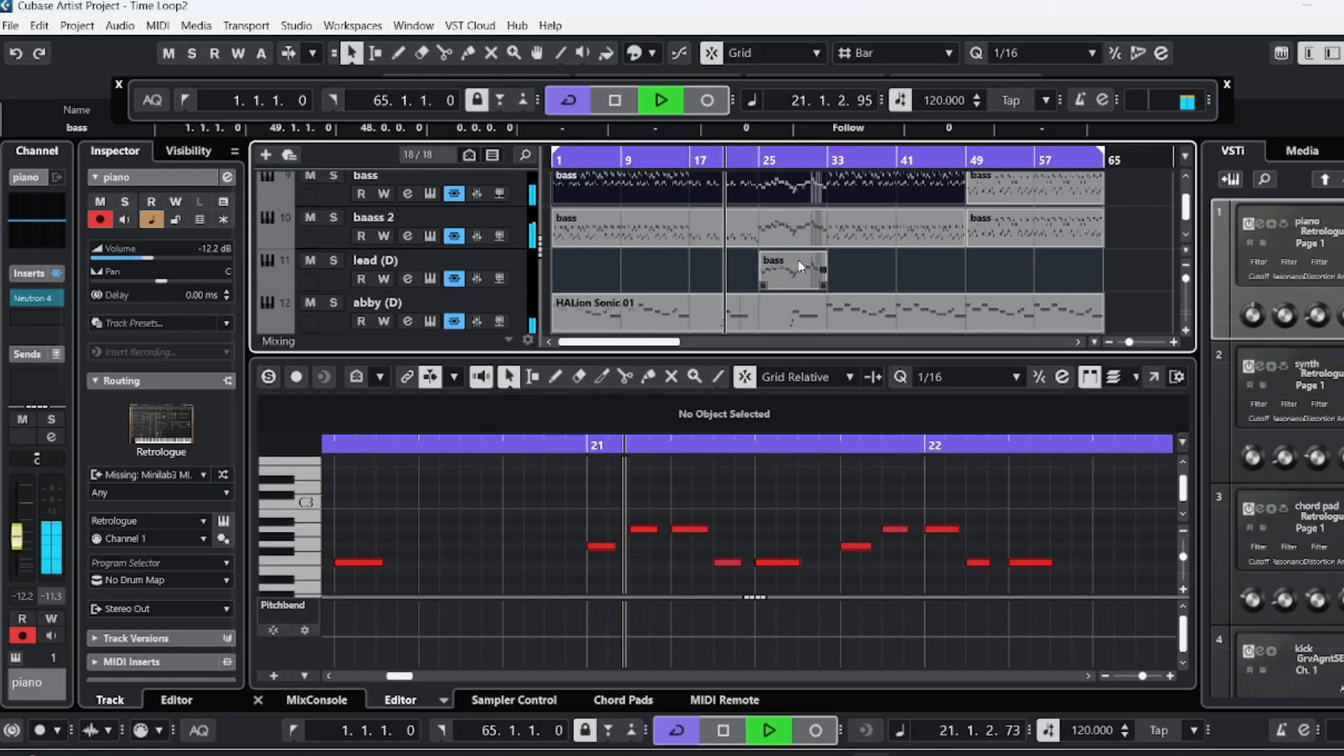
{"action": "scroll", "coordinate": [775, 280], "scroll_direction": "down", "scroll_amount": 2}
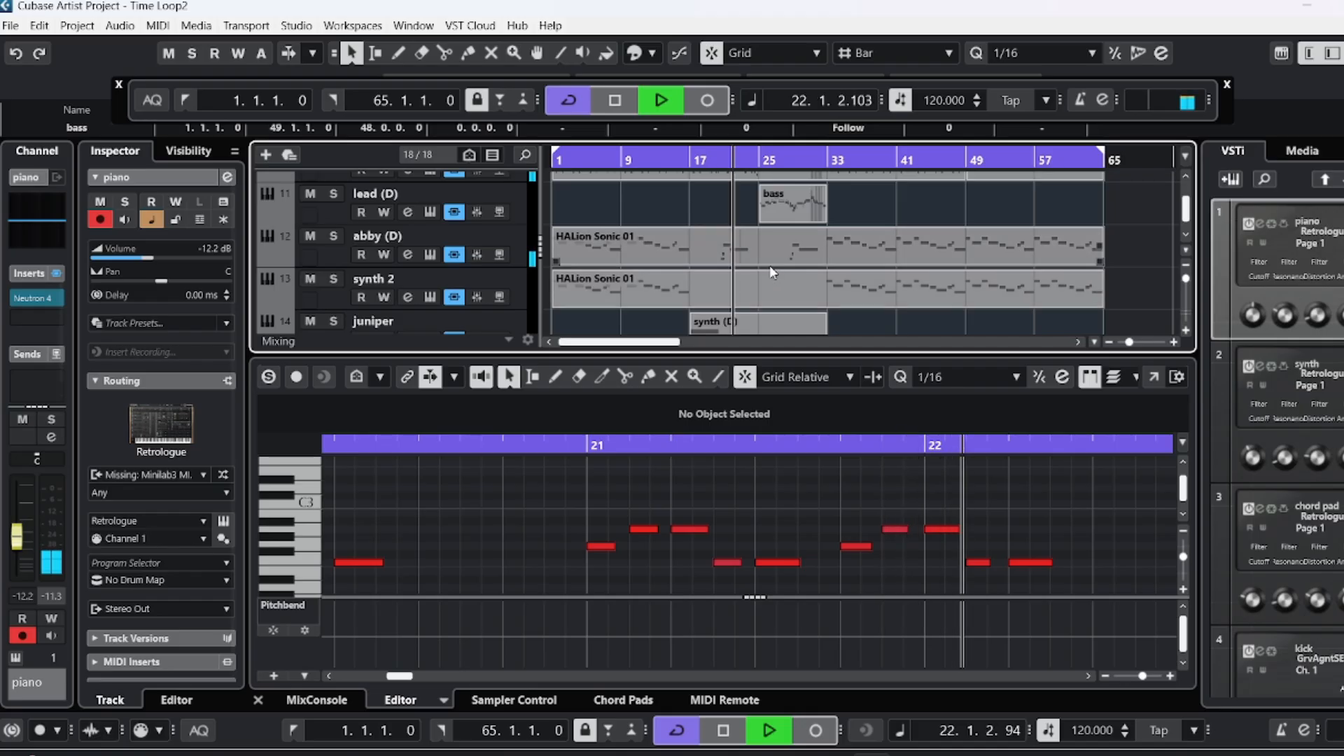
{"action": "scroll", "coordinate": [770, 263], "scroll_direction": "down", "scroll_amount": 1}
{"action": "scroll", "coordinate": [784, 275], "scroll_direction": "down", "scroll_amount": 1}
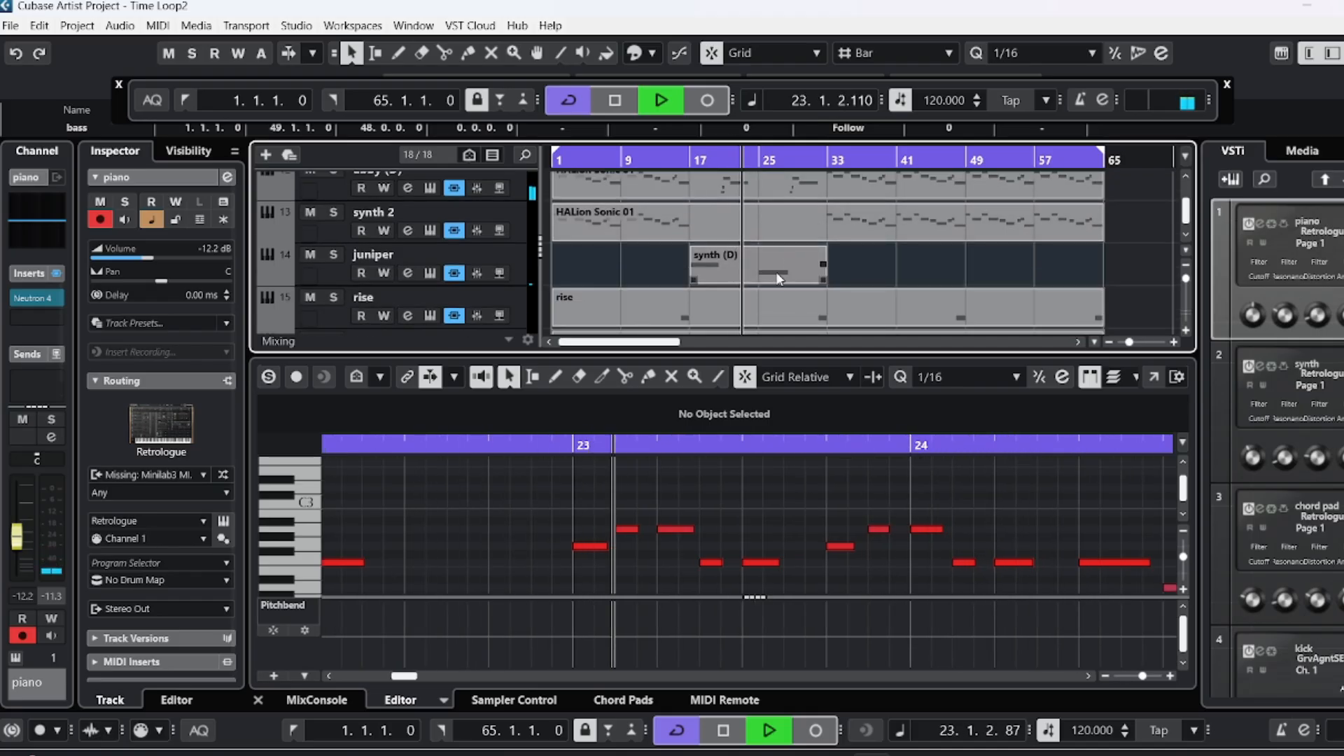
{"action": "scroll", "coordinate": [746, 284], "scroll_direction": "down", "scroll_amount": 1}
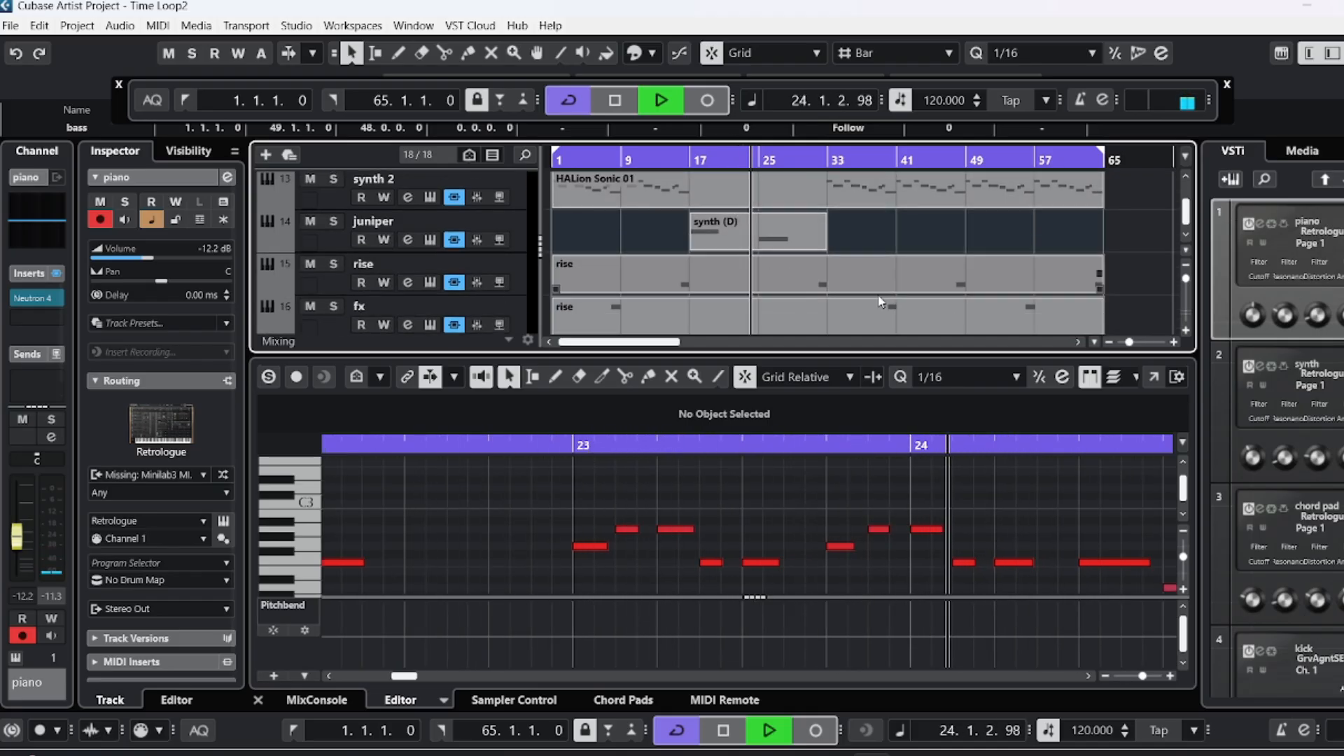
{"action": "scroll", "coordinate": [843, 280], "scroll_direction": "up", "scroll_amount": 3}
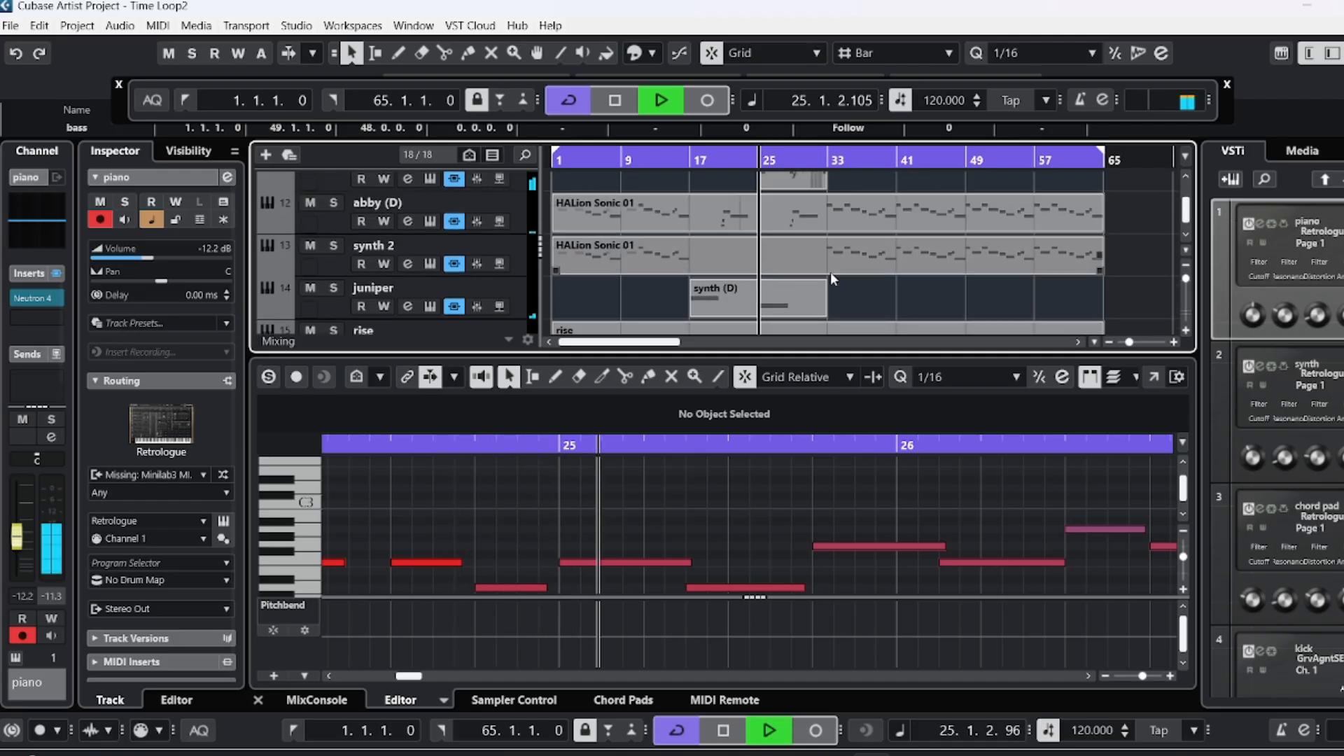
{"action": "scroll", "coordinate": [830, 273], "scroll_direction": "up", "scroll_amount": 2}
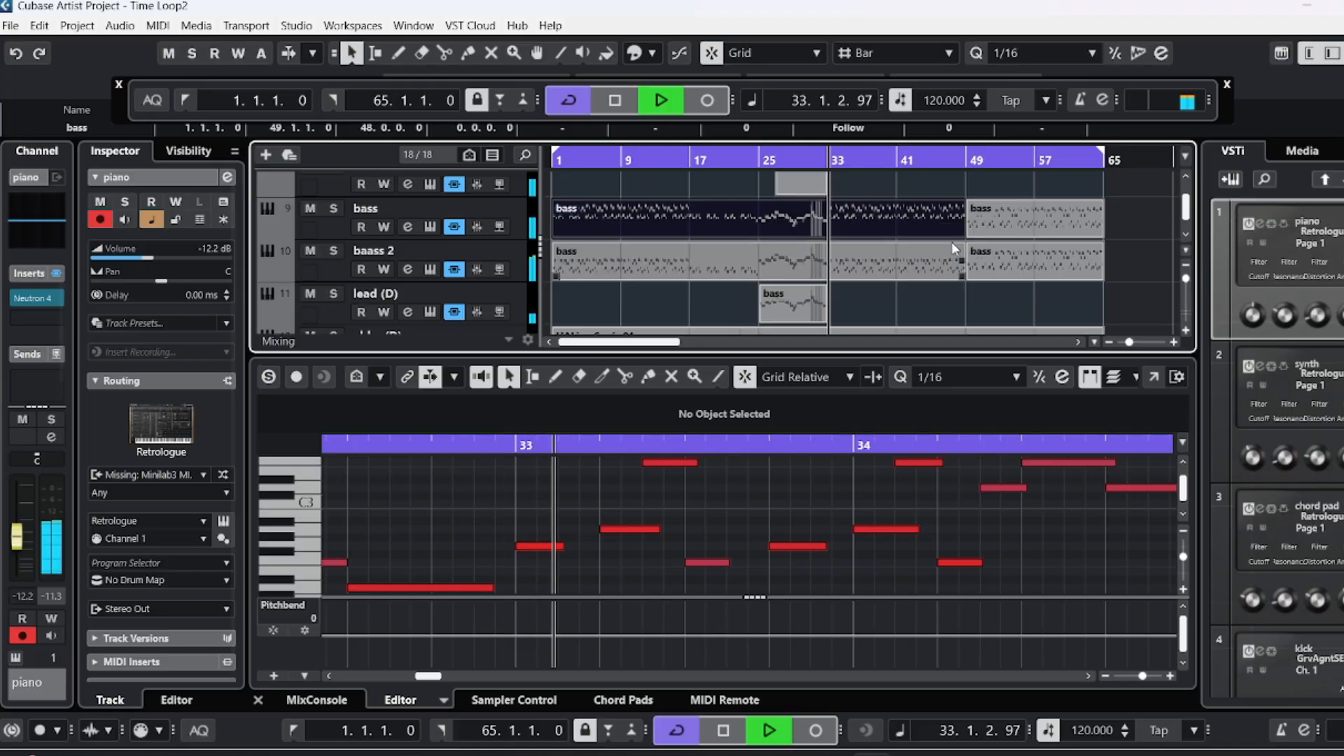
{"action": "scroll", "coordinate": [960, 273], "scroll_direction": "down", "scroll_amount": 1}
{"action": "scroll", "coordinate": [952, 259], "scroll_direction": "down", "scroll_amount": 1}
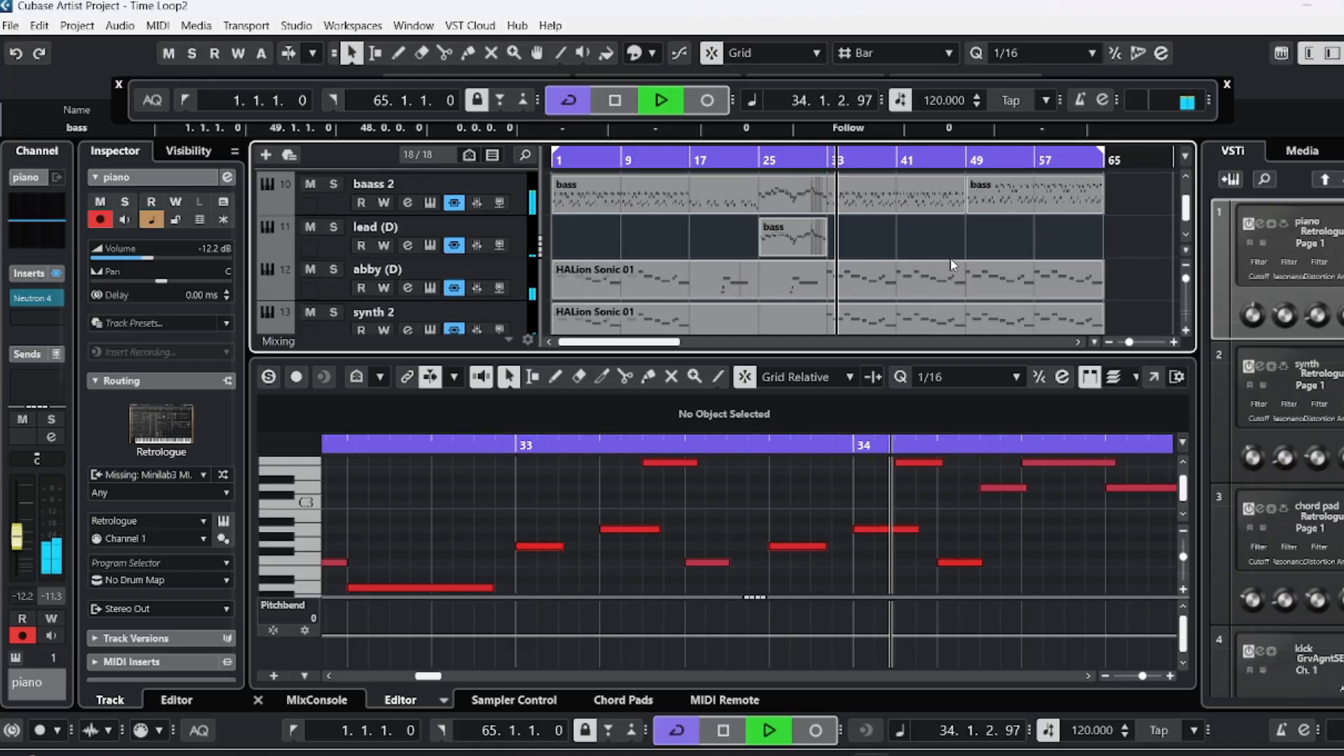
{"action": "scroll", "coordinate": [944, 266], "scroll_direction": "down", "scroll_amount": 1}
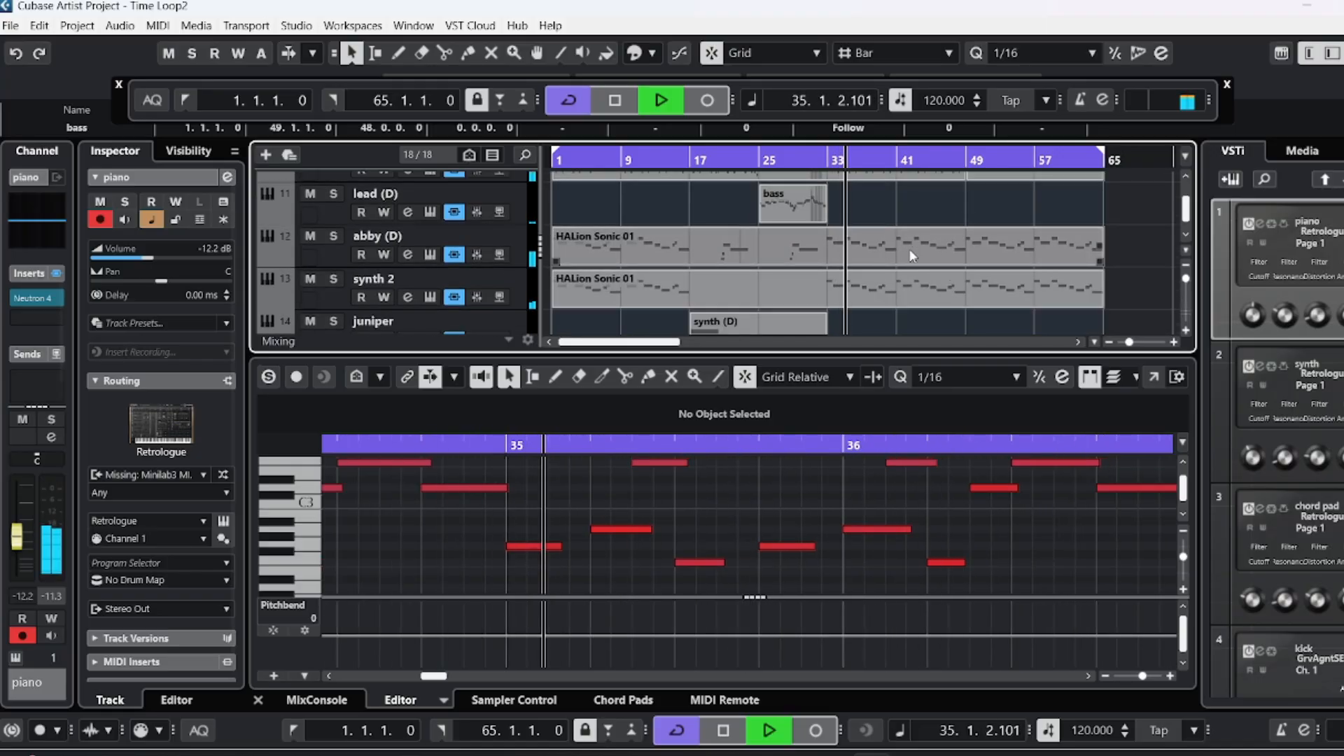
{"action": "scroll", "coordinate": [936, 262], "scroll_direction": "up", "scroll_amount": 2}
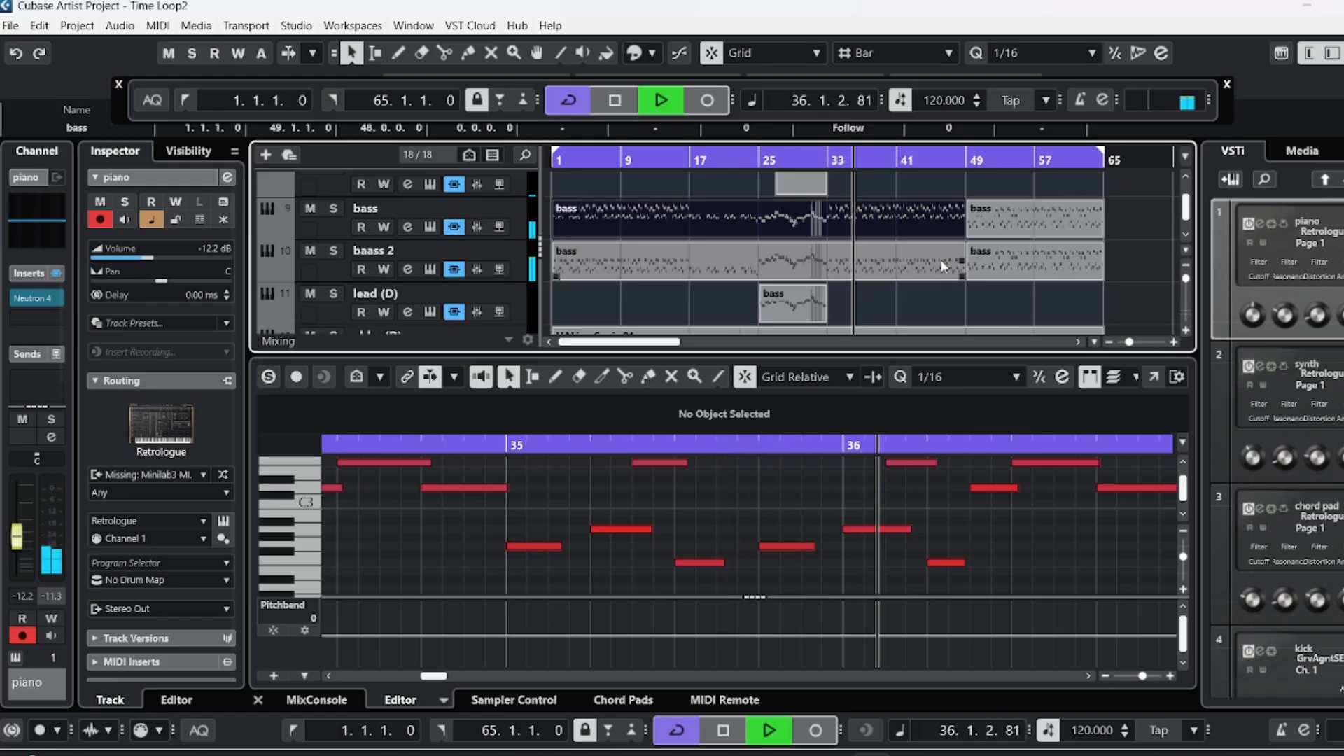
Show the synth track's full-length part in the note editor and turn off cycle playback.
{"action": "scroll", "coordinate": [942, 259], "scroll_direction": "up", "scroll_amount": 2}
{"action": "scroll", "coordinate": [946, 266], "scroll_direction": "up", "scroll_amount": 4}
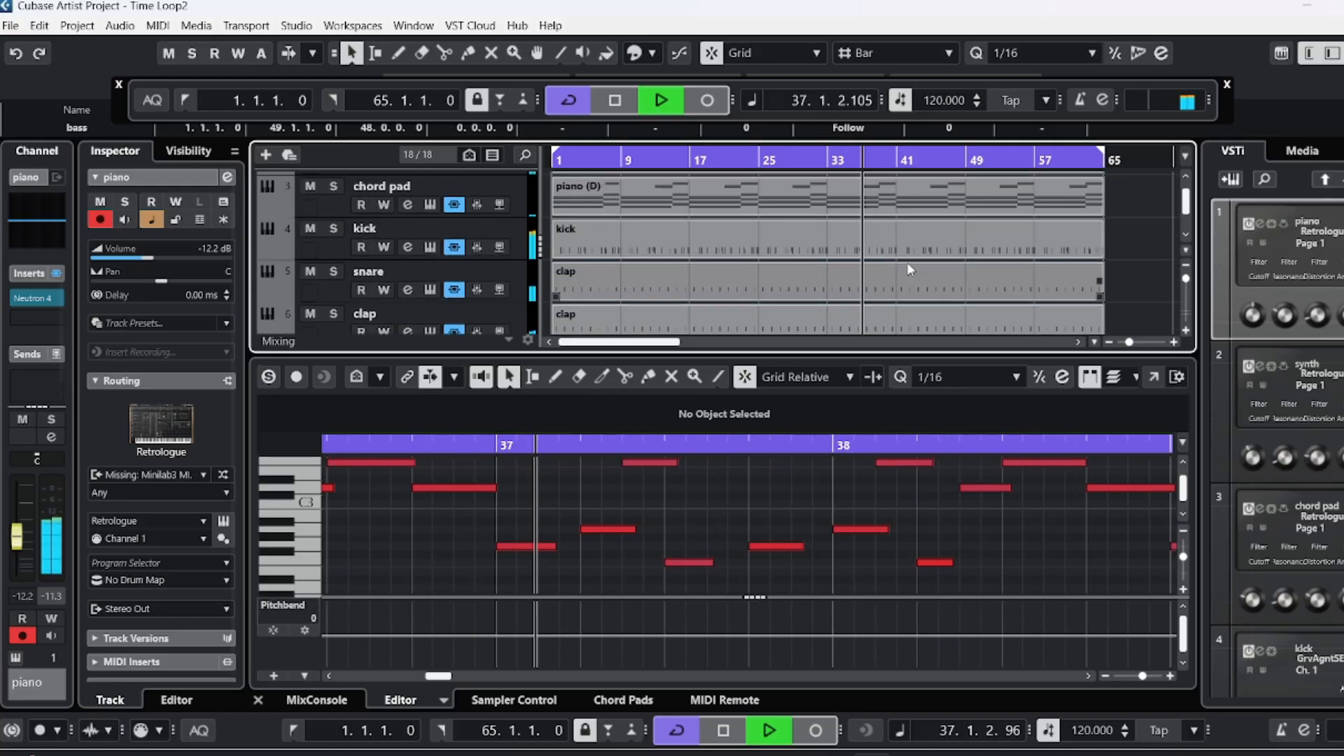
{"action": "scroll", "coordinate": [914, 253], "scroll_direction": "up", "scroll_amount": 2}
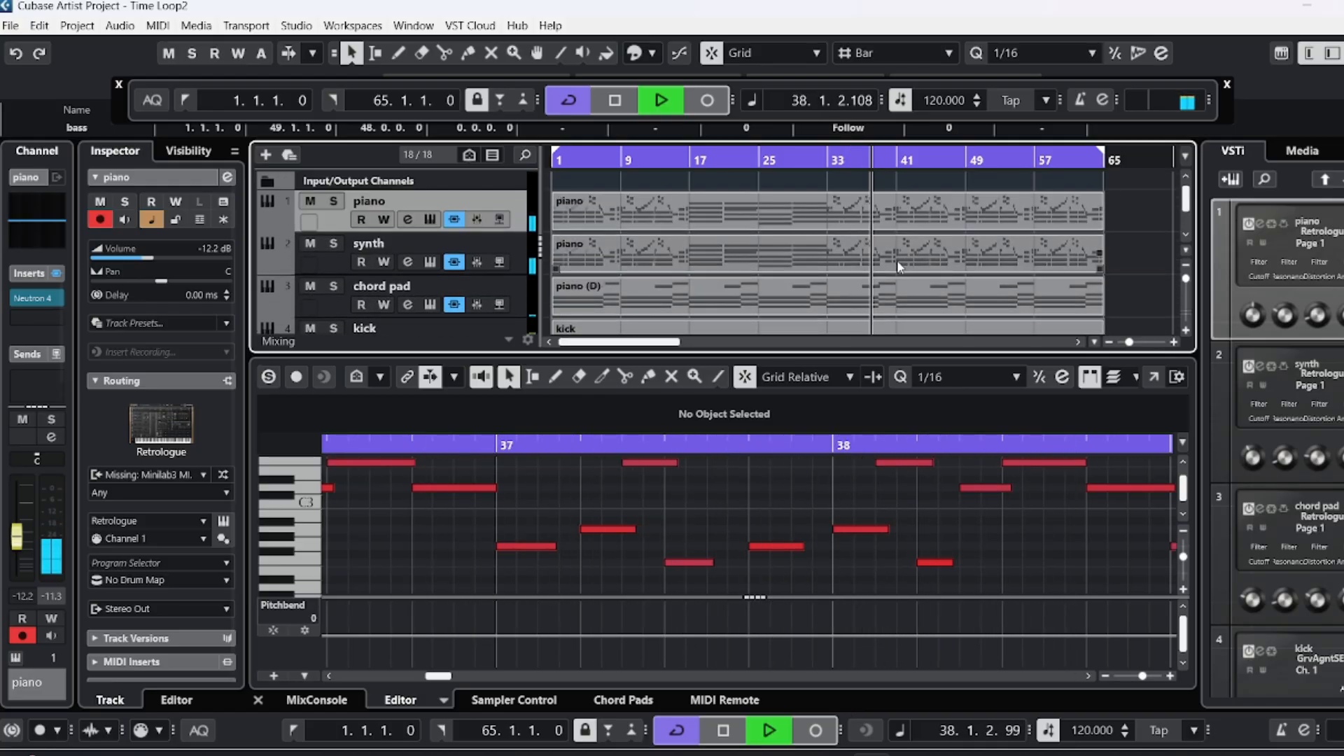
{"action": "left_click", "coordinate": [897, 260]}
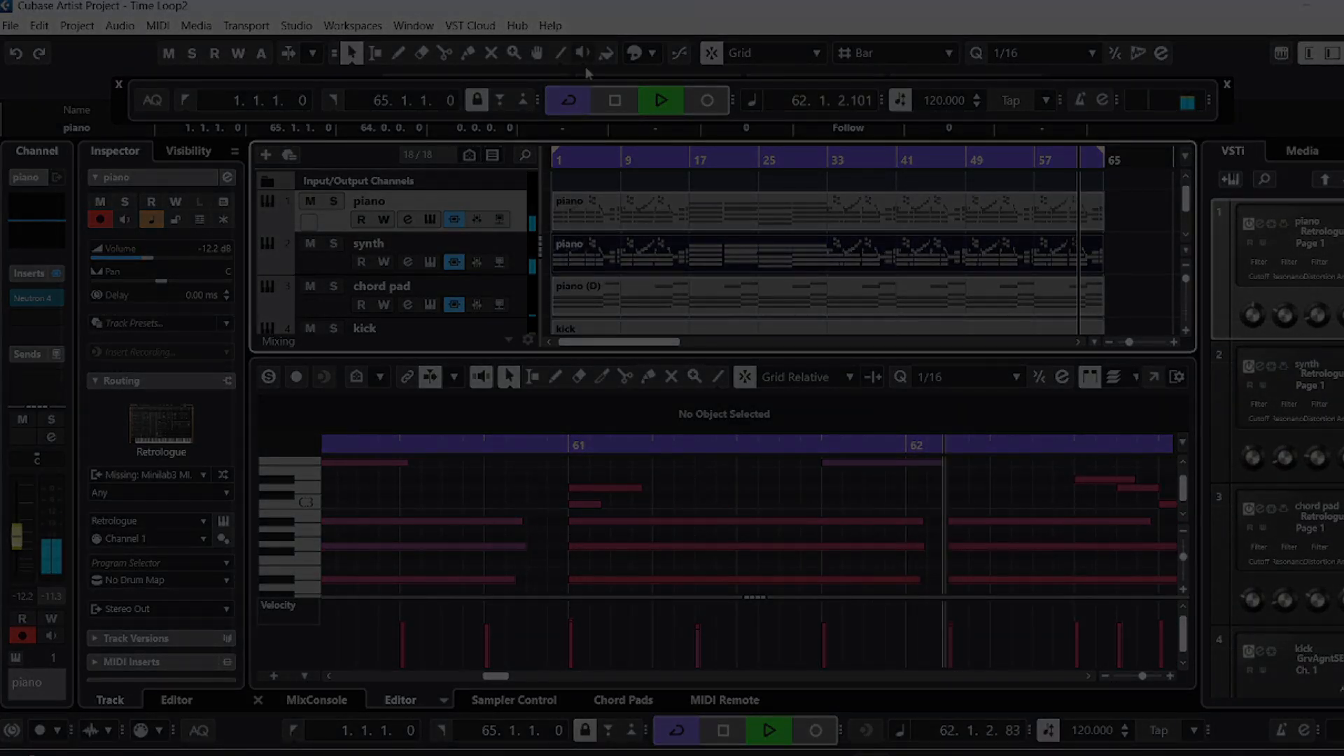
{"action": "left_click", "coordinate": [571, 100]}
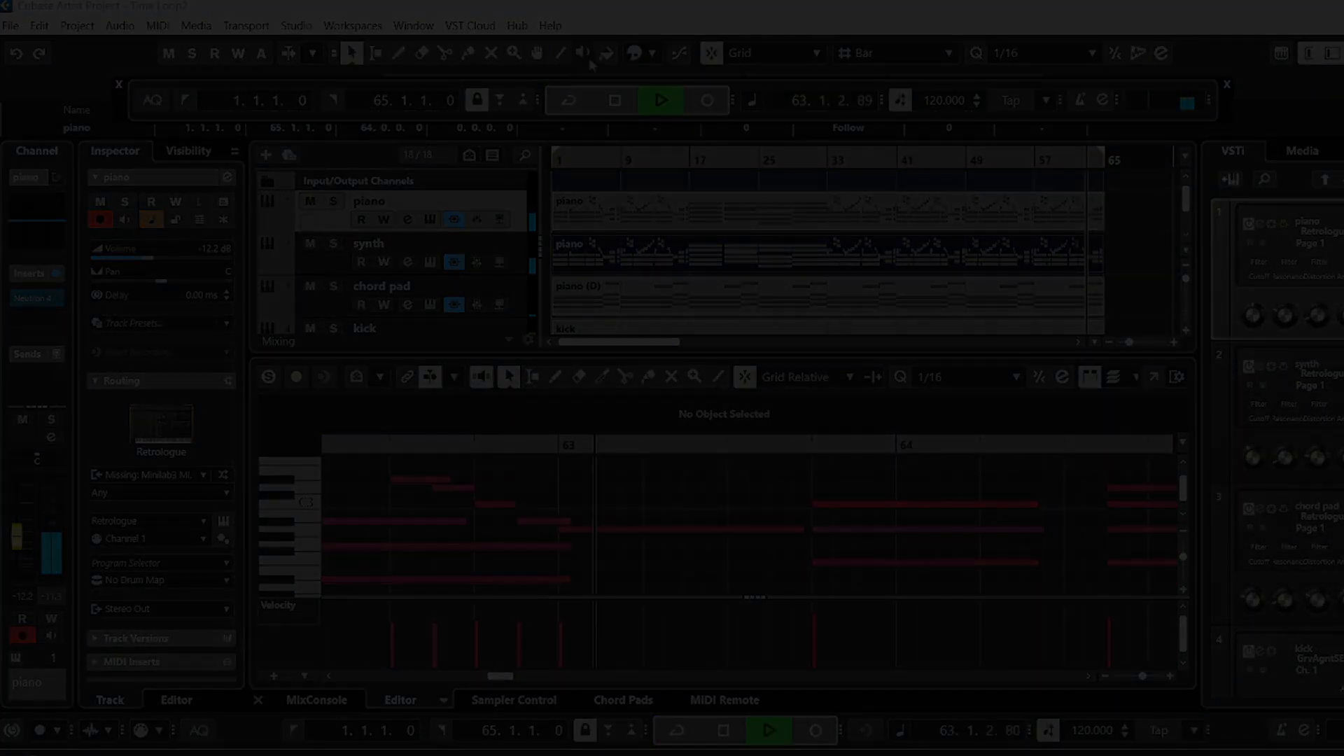